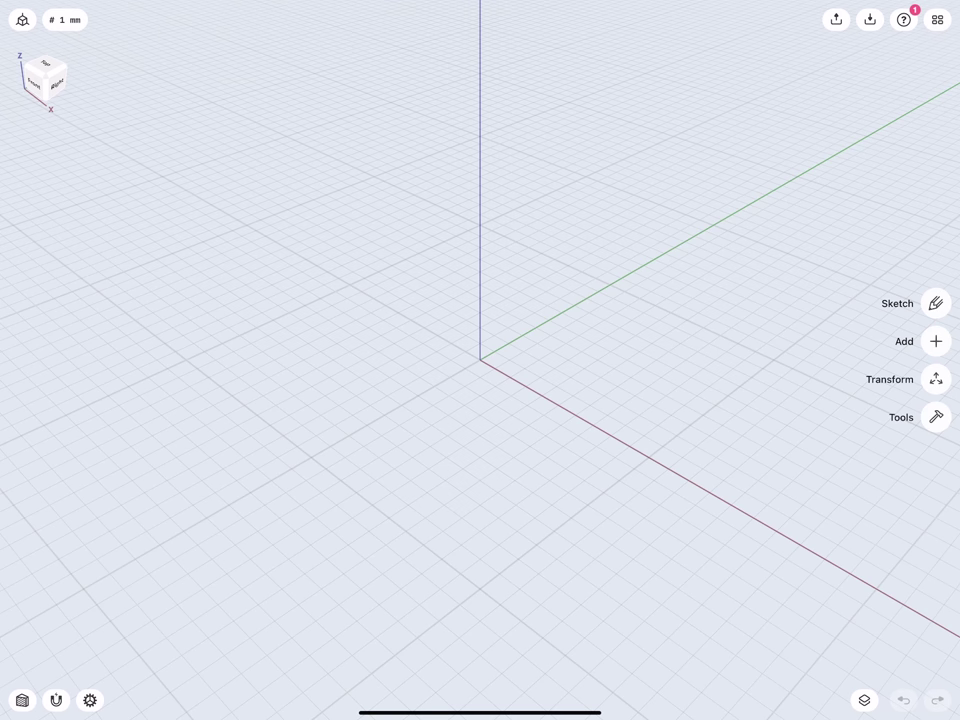
# - Switch to the Right view and draw a 270 mm vertical line up from the origin
pyautogui.moveTo(298, 304); pyautogui.dragTo(246, 302)
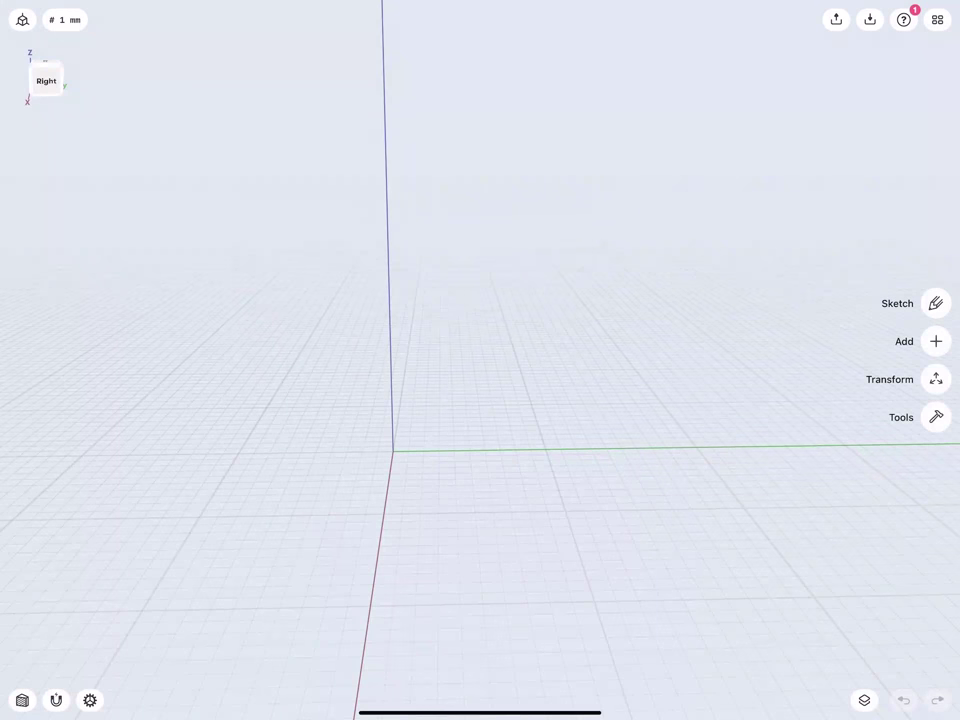
pyautogui.click(48, 85)
pyautogui.moveTo(514, 178)
pyautogui.mouseDown(button='middle')
pyautogui.moveTo(369, 401)
pyautogui.moveTo(308, 396)
pyautogui.mouseUp(button='middle')
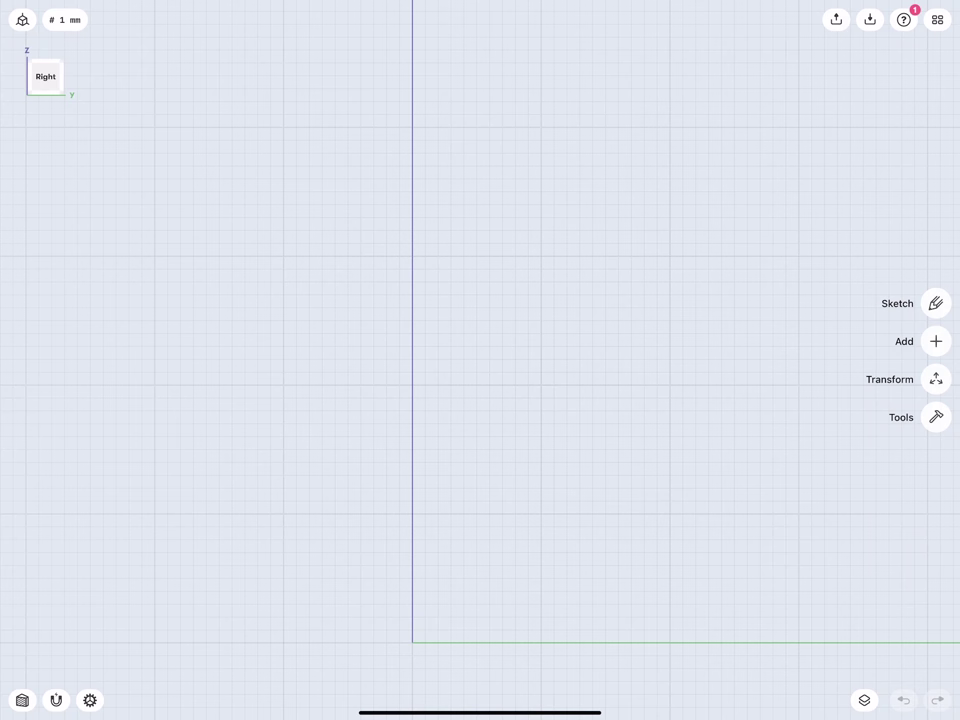
pyautogui.moveTo(412, 642); pyautogui.dragTo(412, 88)
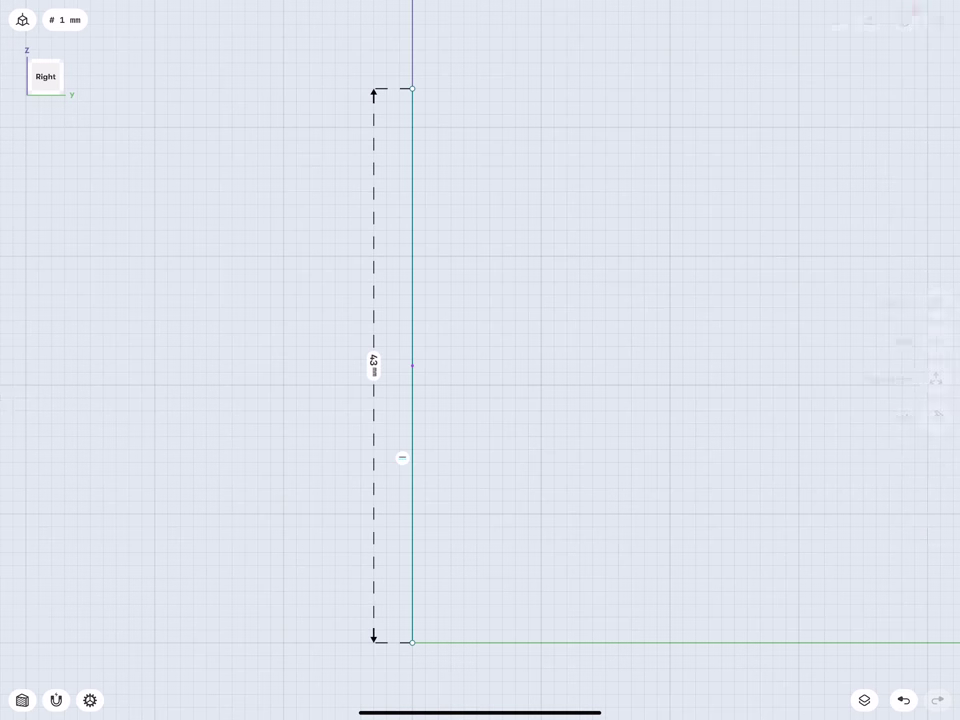
pyautogui.click(374, 365)
pyautogui.click(360, 419)
pyautogui.click(332, 363)
pyautogui.click(360, 447)
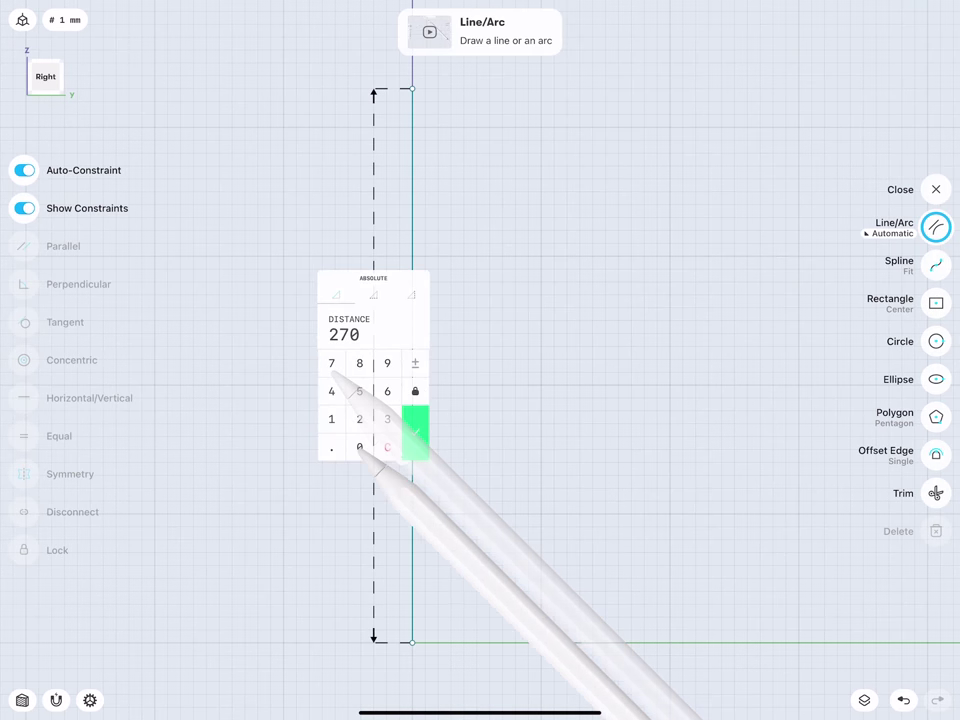
pyautogui.click(415, 432)
# - Draw a 36 mm horizontal line from the top end of the 270 mm line
pyautogui.scroll(-5, 352, 495)
pyautogui.moveTo(352, 495)
pyautogui.mouseDown(button='middle')
pyautogui.moveTo(375, 405)
pyautogui.moveTo(368, 466)
pyautogui.mouseUp(button='middle')
pyautogui.scroll(-3, 368, 466)
pyautogui.moveTo(381, 236); pyautogui.dragTo(384, 334, button='middle')
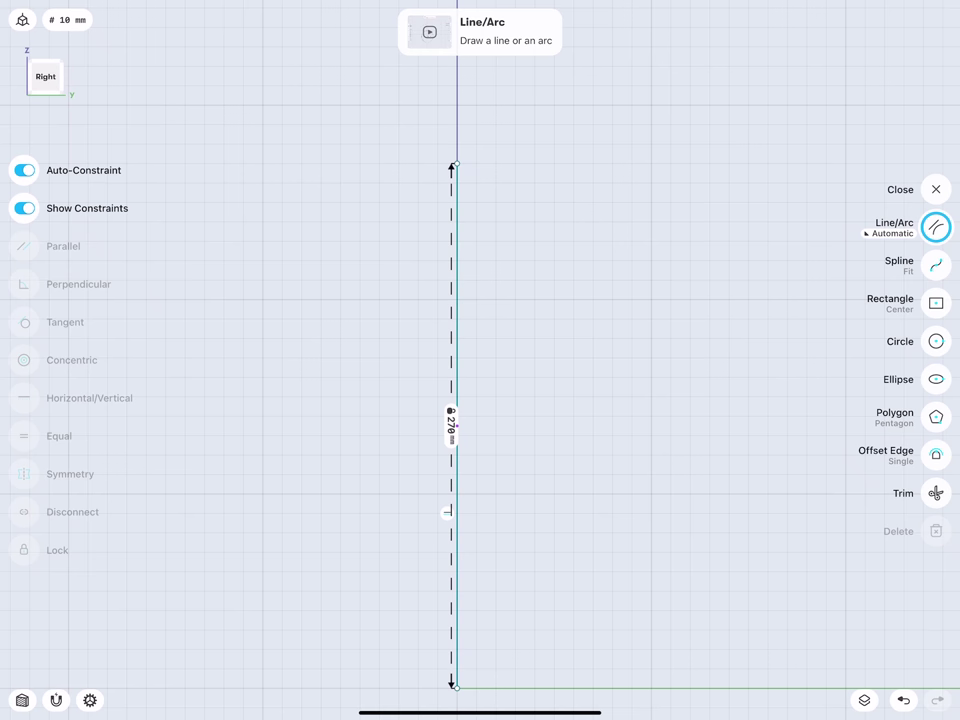
pyautogui.scroll(3, 403, 235)
pyautogui.moveTo(403, 235); pyautogui.dragTo(343, 293, button='middle')
pyautogui.moveTo(336, 244)
pyautogui.mouseDown(button='middle')
pyautogui.moveTo(316, 356)
pyautogui.moveTo(320, 406)
pyautogui.mouseUp(button='middle')
pyautogui.moveTo(342, 341); pyautogui.dragTo(518, 341)
pyautogui.click(430, 301)
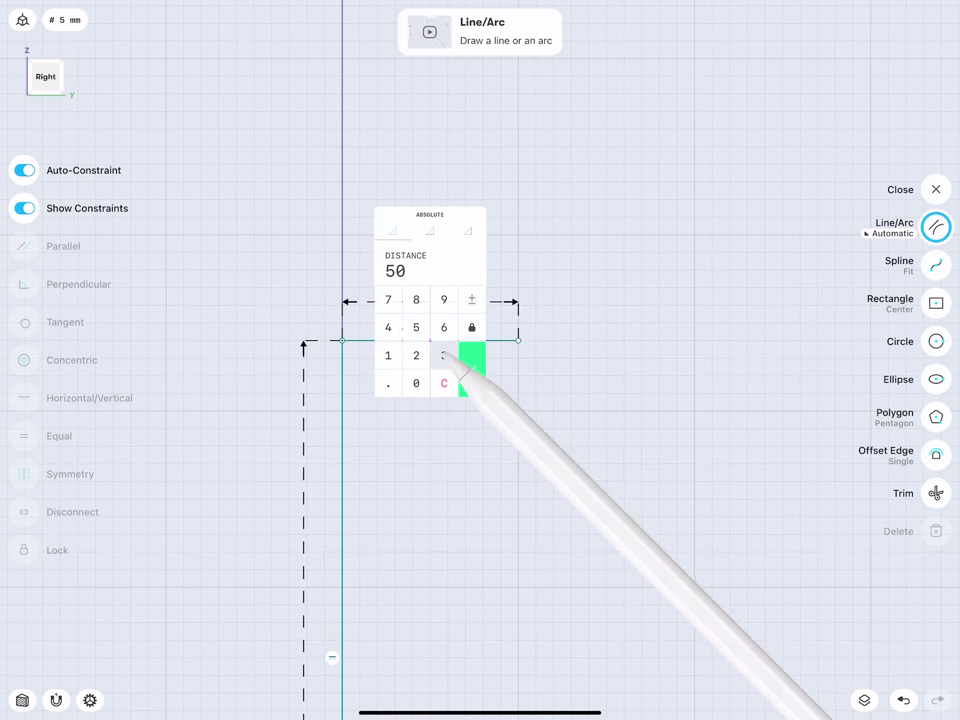
pyautogui.click(444, 355)
pyautogui.click(444, 327)
pyautogui.click(472, 369)
# - Add a 13 mm line downward and then a 22 mm line to the right
pyautogui.scroll(3, 408, 323)
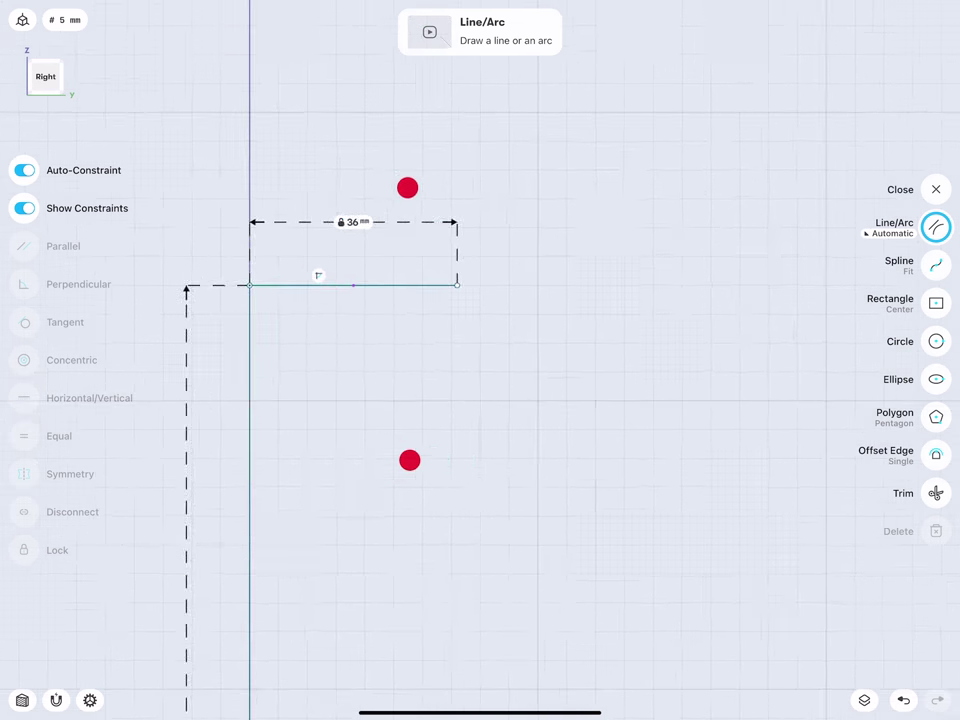
pyautogui.scroll(2, 405, 281)
pyautogui.moveTo(448, 231)
pyautogui.mouseDown()
pyautogui.moveTo(449, 405)
pyautogui.moveTo(449, 348)
pyautogui.mouseUp()
pyautogui.click(486, 293)
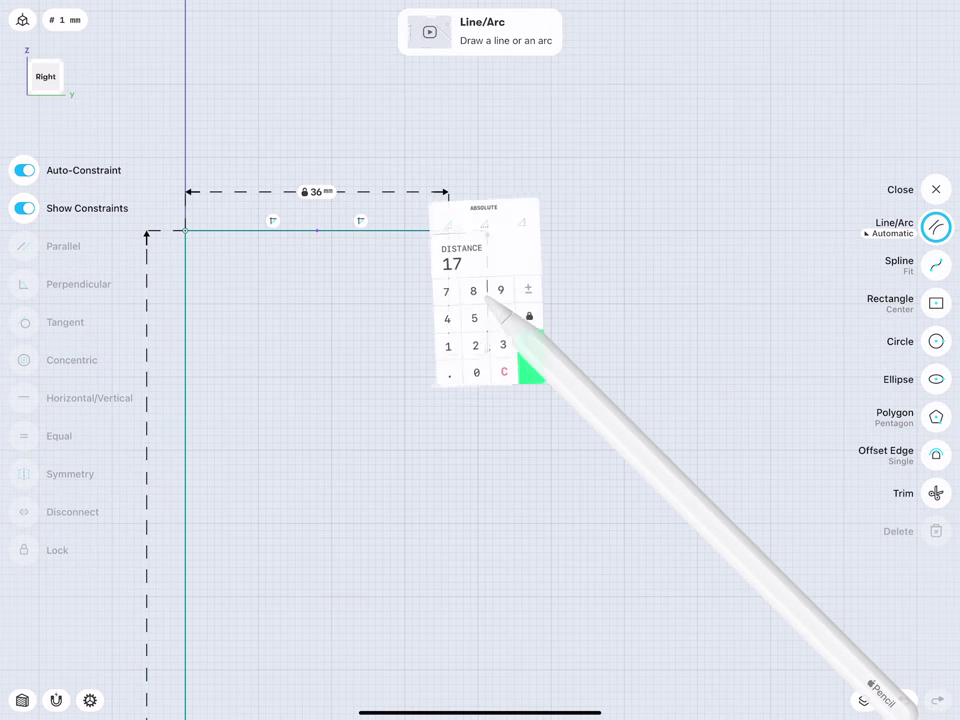
pyautogui.click(445, 346)
pyautogui.click(501, 346)
pyautogui.click(528, 360)
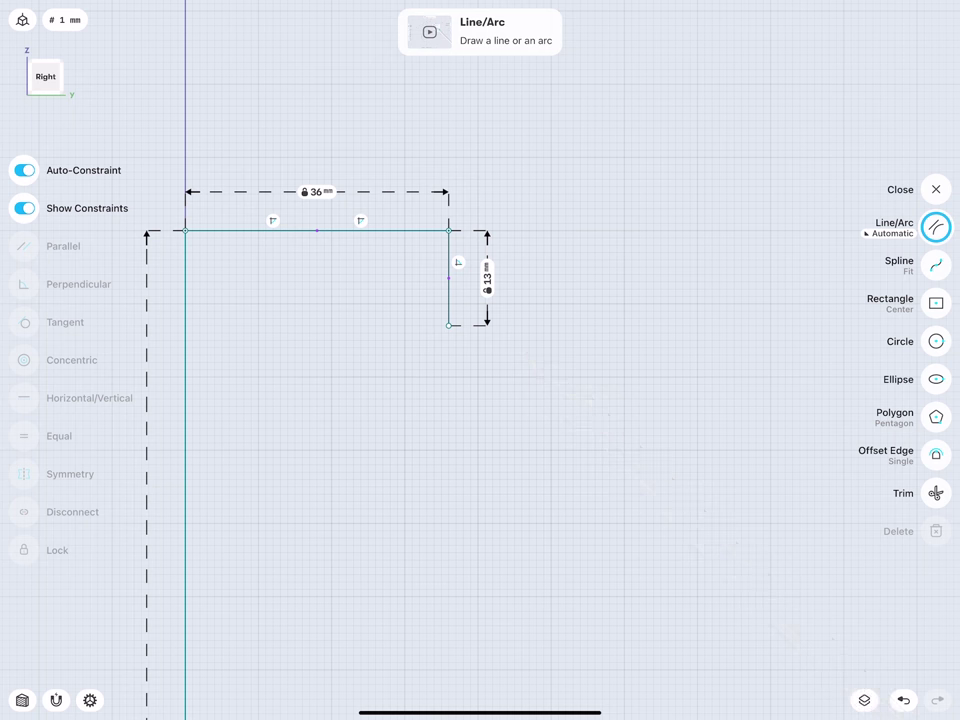
pyautogui.moveTo(449, 325); pyautogui.dragTo(602, 325)
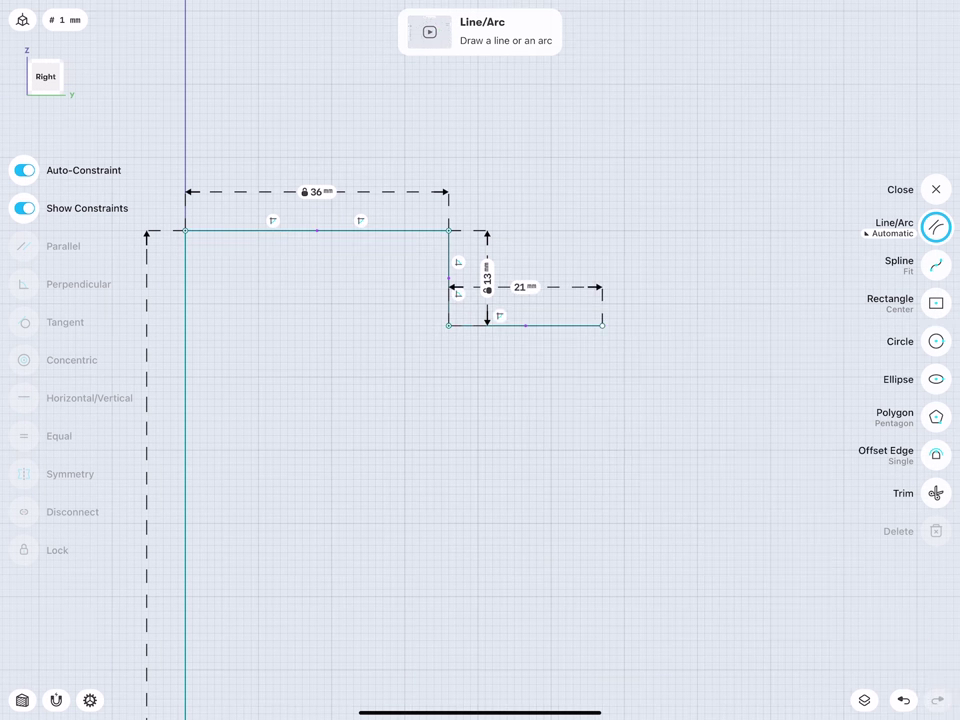
pyautogui.click(520, 287)
pyautogui.click(510, 340)
pyautogui.click(510, 340)
pyautogui.click(566, 350)
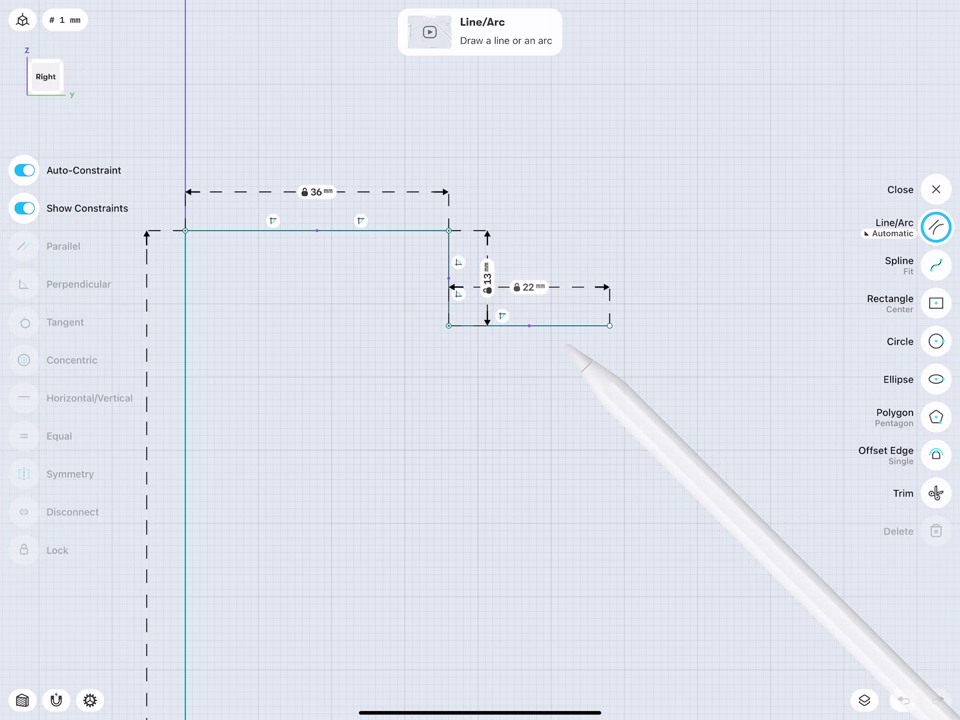
pyautogui.moveTo(250, 258); pyautogui.dragTo(458, 251, button='middle')
# - Draw a 4 mm line left from the top corner, then a 49 mm line down
pyautogui.moveTo(486, 264); pyautogui.dragTo(434, 265)
pyautogui.click(456, 302)
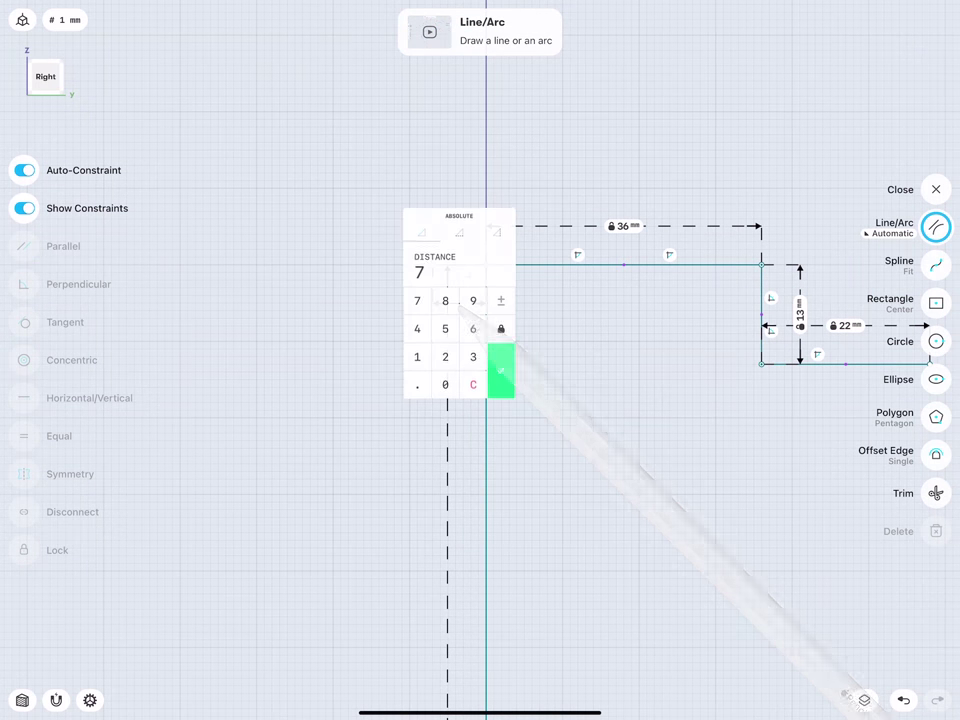
pyautogui.click(417, 328)
pyautogui.click(501, 370)
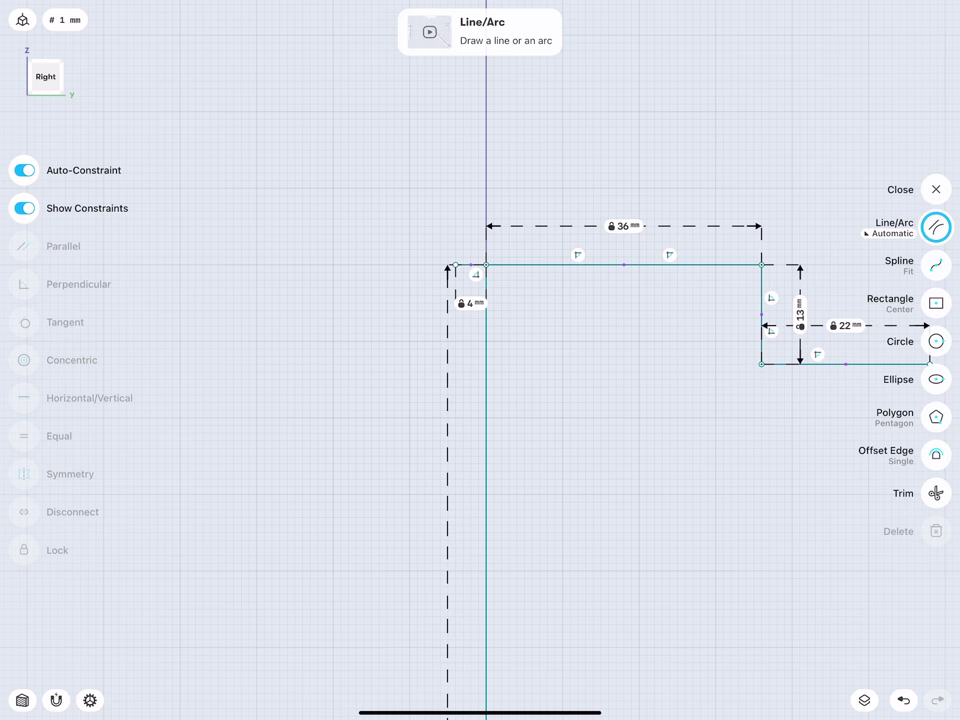
pyautogui.moveTo(455, 265); pyautogui.dragTo(455, 562)
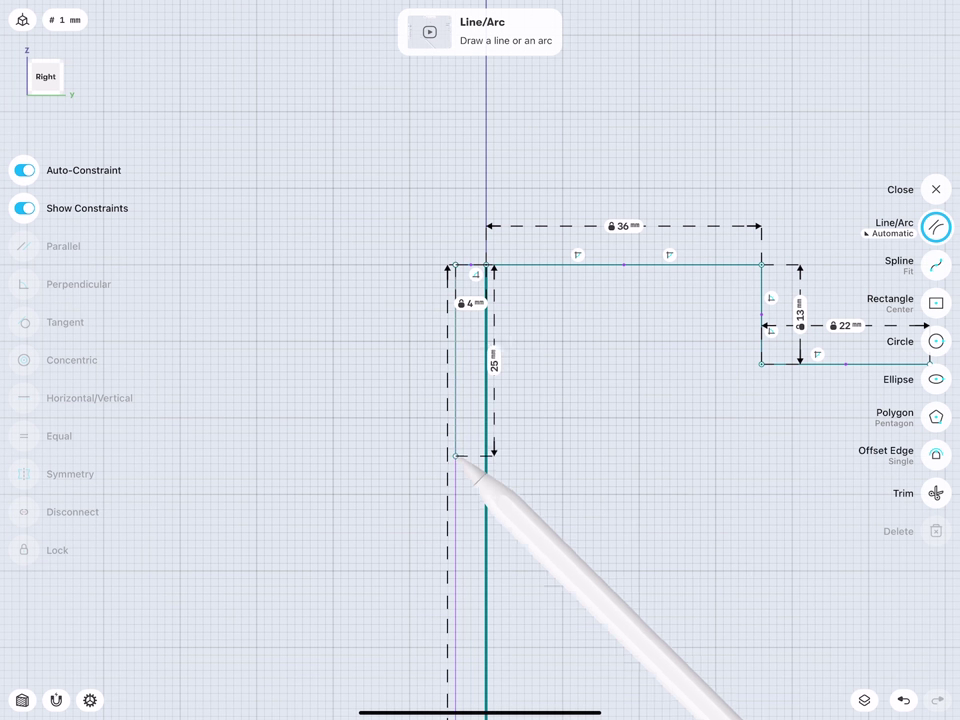
pyautogui.click(493, 418)
pyautogui.click(451, 439)
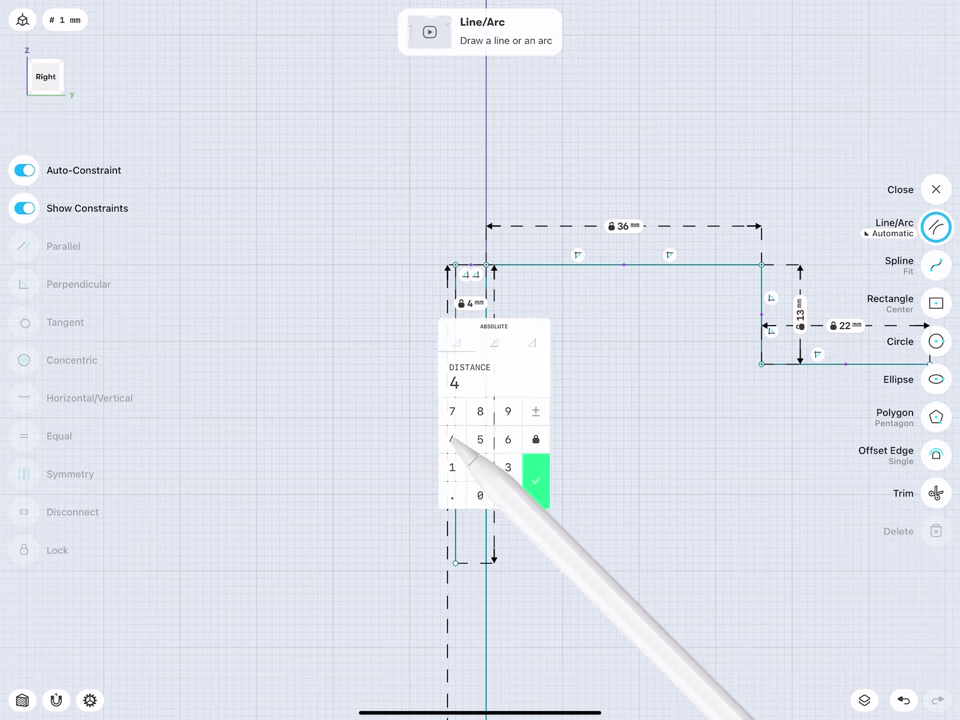
pyautogui.click(508, 411)
pyautogui.click(535, 482)
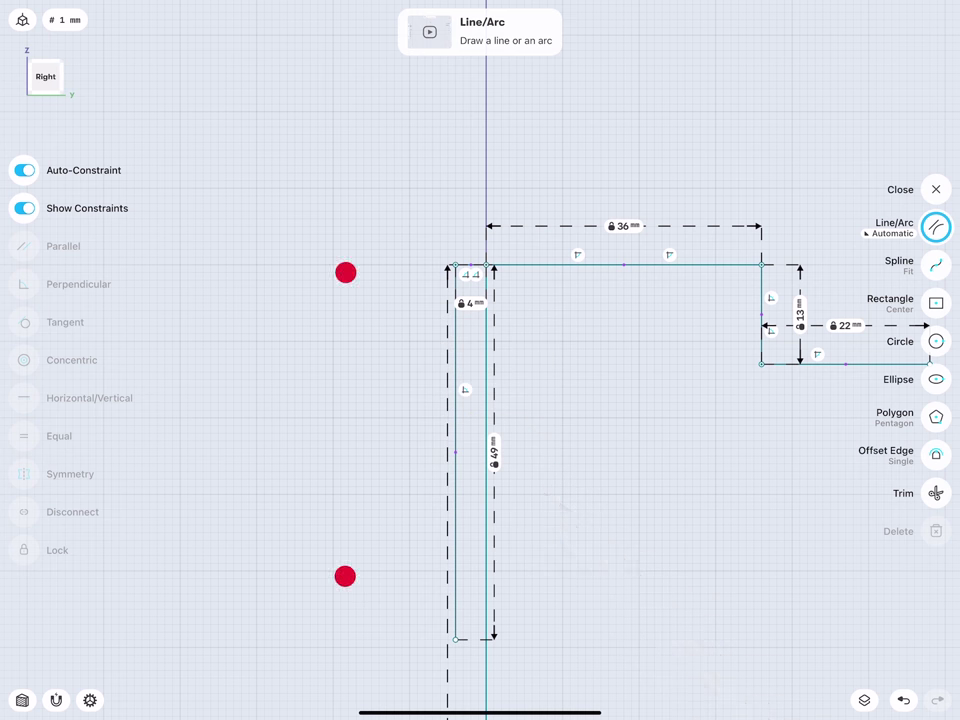
# - Draw a 56 mm line left along the top and tidy the 56, 4 and 49 mm dimensions
pyautogui.scroll(-3, 345, 424)
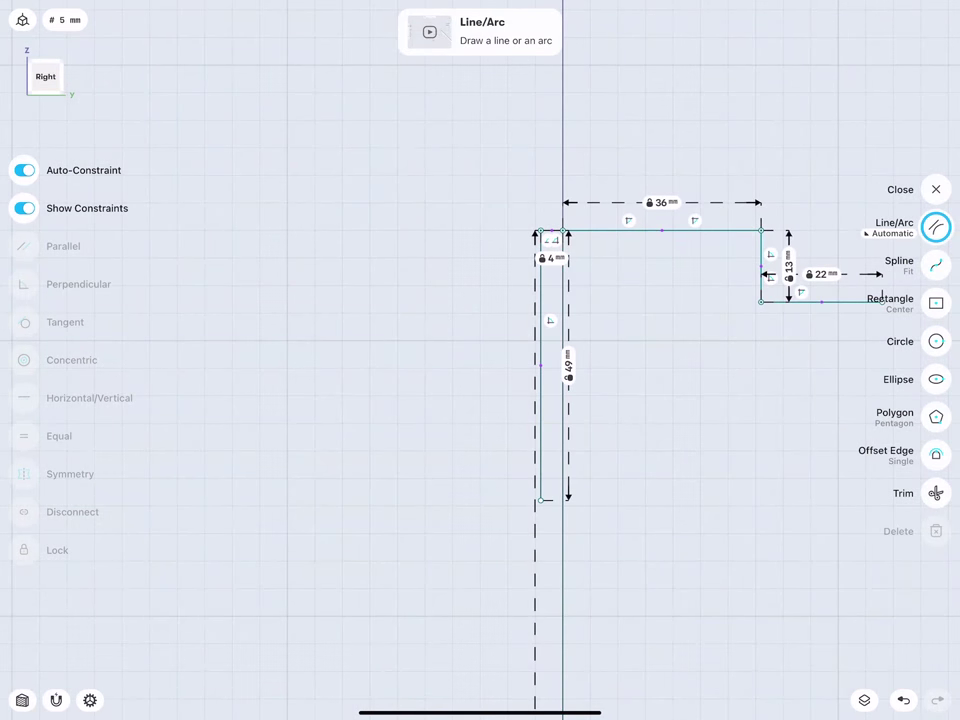
pyautogui.moveTo(540, 231); pyautogui.dragTo(232, 231)
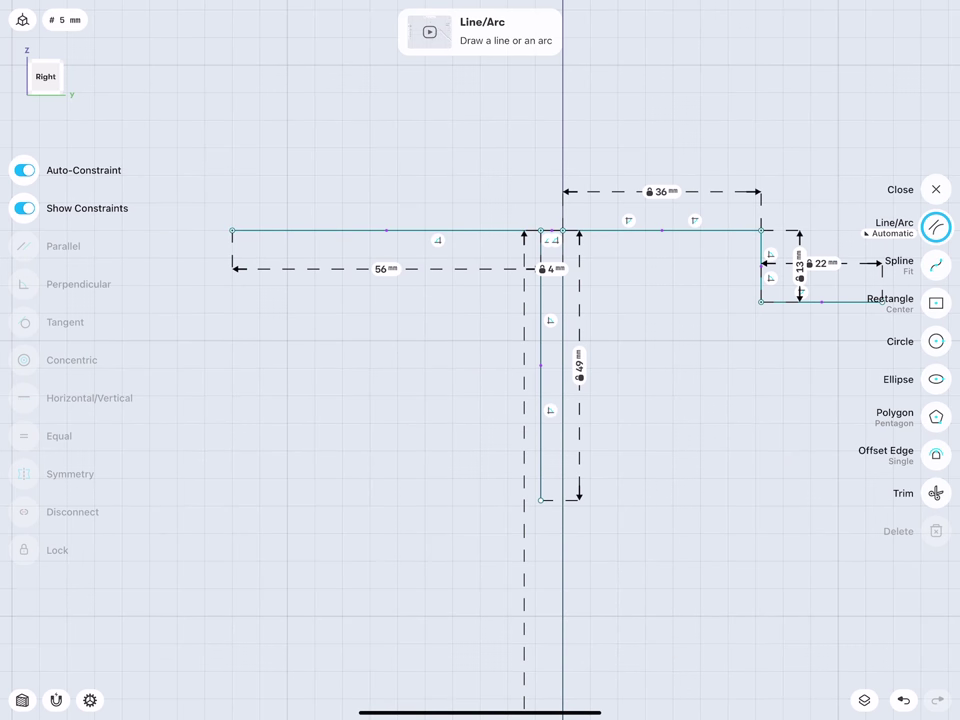
pyautogui.click(380, 268)
pyautogui.click(429, 334)
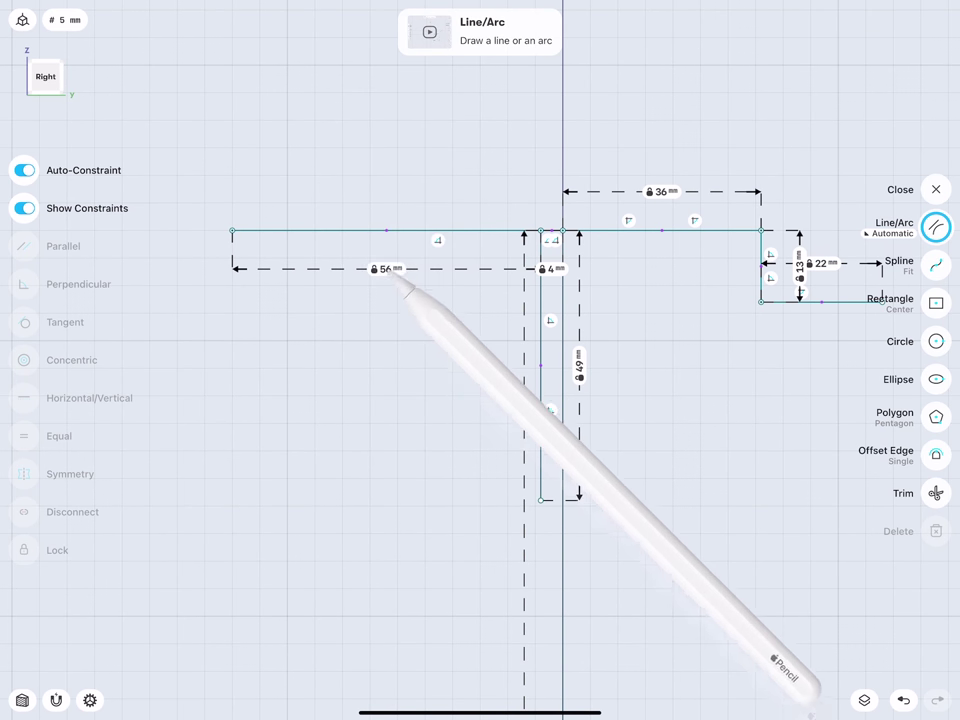
pyautogui.moveTo(380, 268); pyautogui.dragTo(383, 180)
pyautogui.moveTo(550, 268); pyautogui.dragTo(485, 137)
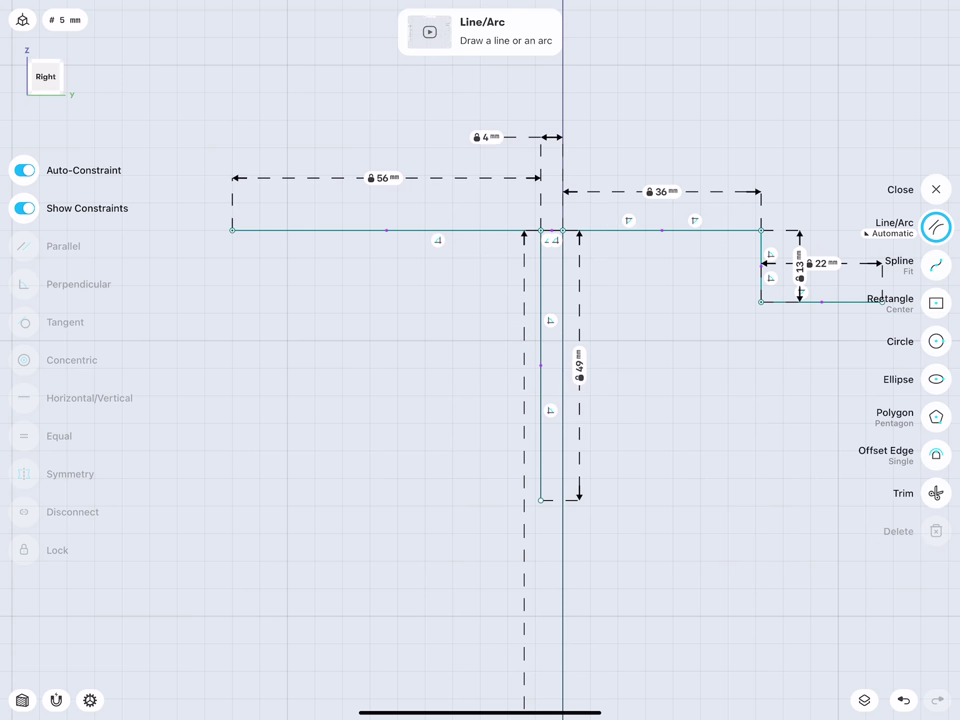
pyautogui.moveTo(580, 366); pyautogui.dragTo(611, 366)
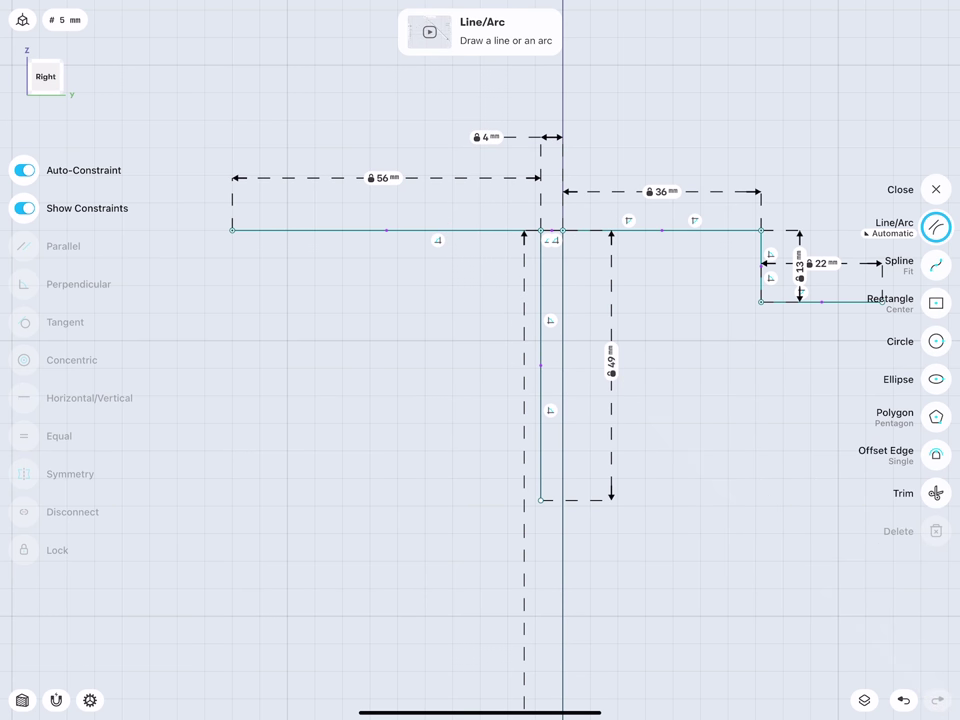
pyautogui.scroll(3, 223, 306)
pyautogui.scroll(2, 223, 306)
pyautogui.scroll(2, 224, 297)
# - Draw a 2 mm vertical line down from the left end of the 56 mm line
pyautogui.scroll(2, 224, 298)
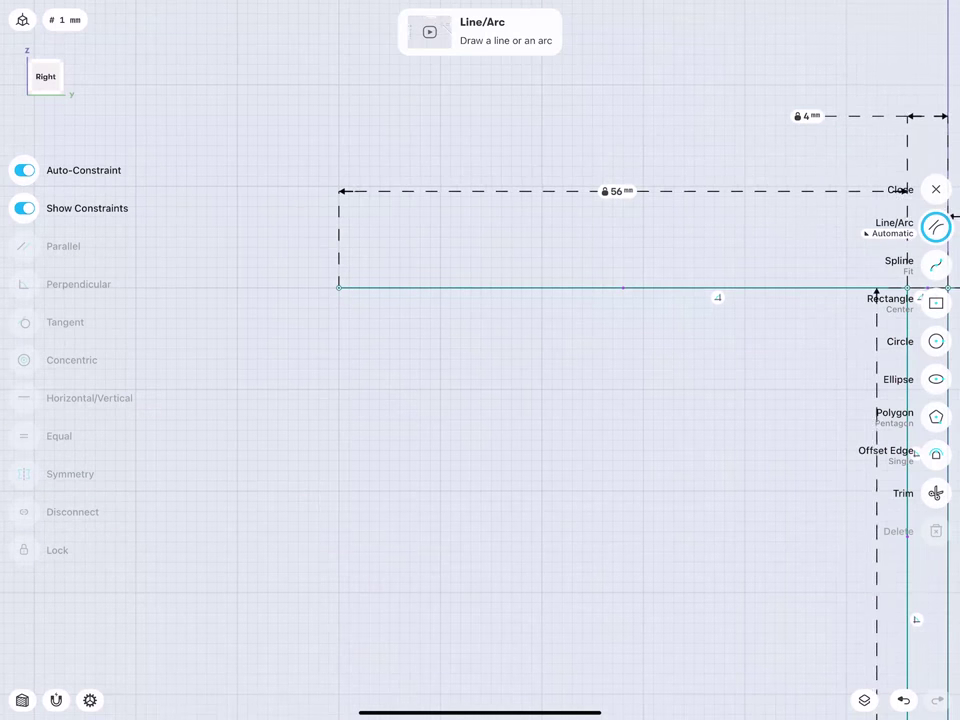
pyautogui.click(342, 290)
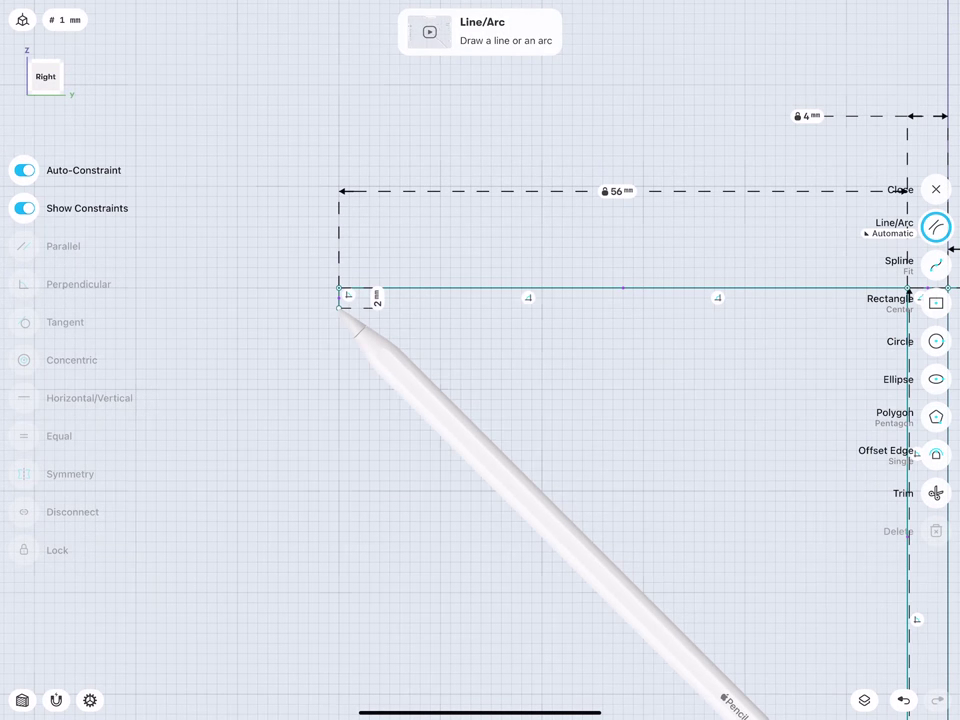
pyautogui.click(364, 296)
pyautogui.click(420, 364)
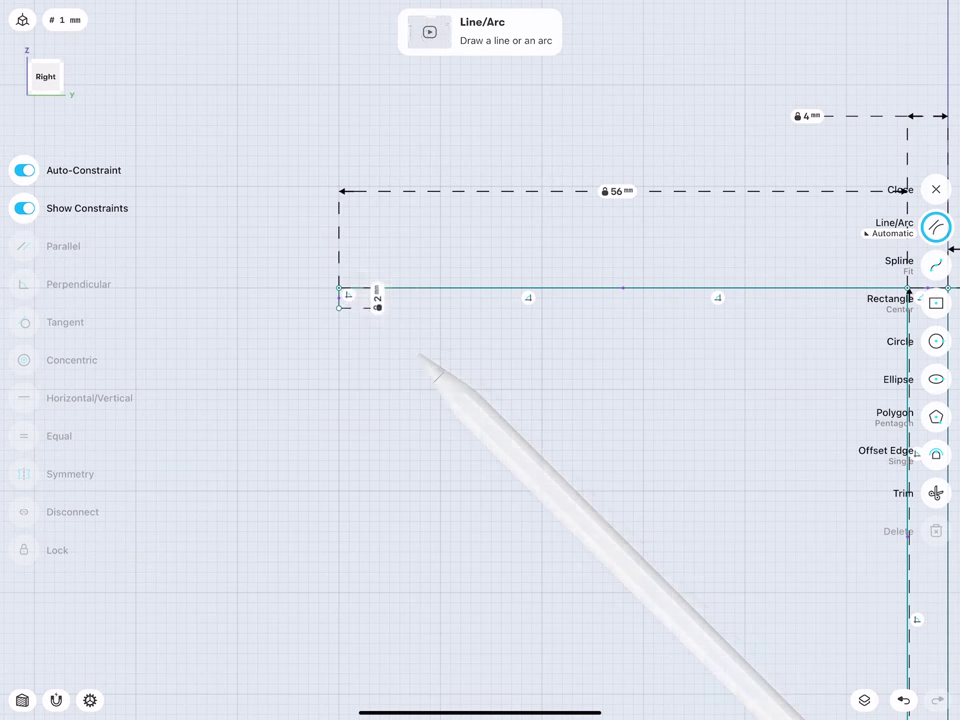
pyautogui.scroll(-3, 233, 289)
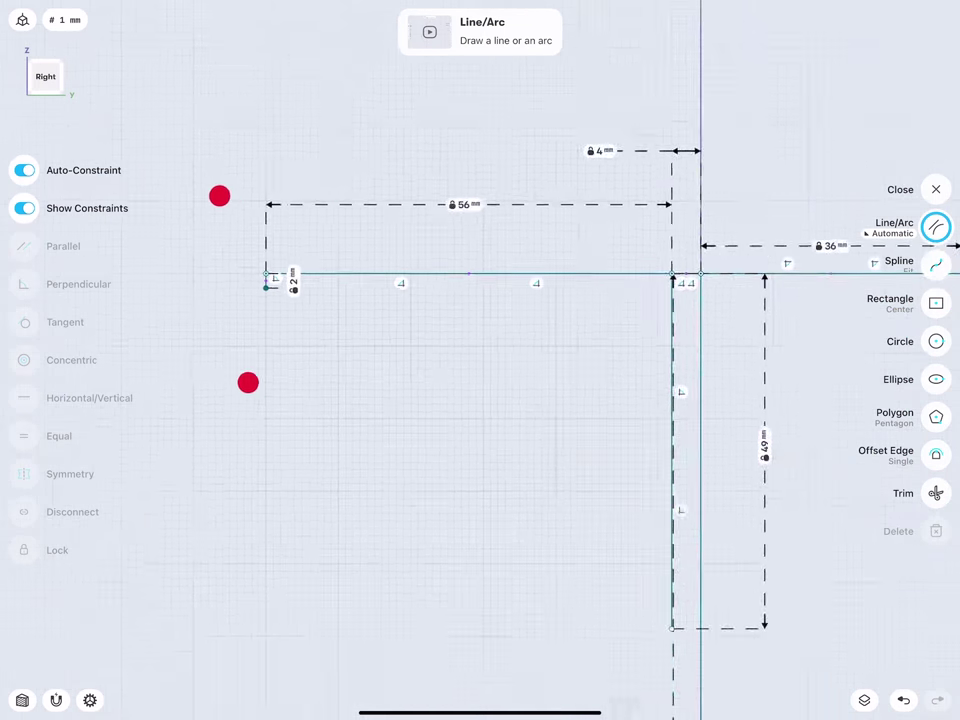
pyautogui.scroll(-2, 204, 284)
# - Draw the diagonal to the 49 mm line's base, discard trial lines, and start an arc rightward
pyautogui.moveTo(287, 297); pyautogui.dragTo(478, 461)
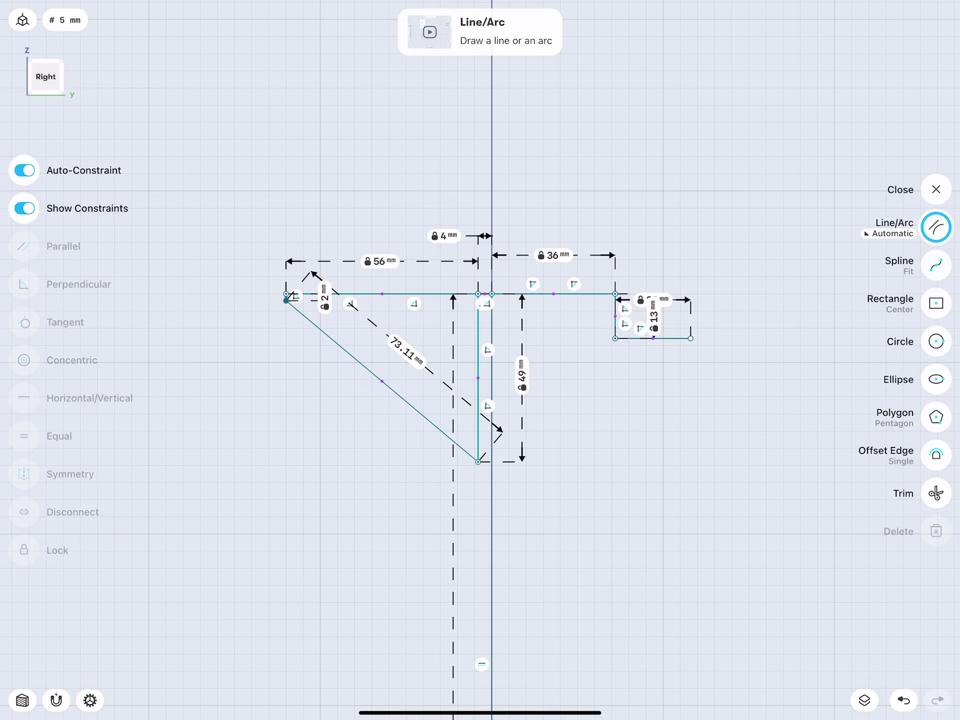
pyautogui.scroll(3, 425, 358)
pyautogui.scroll(3, 330, 349)
pyautogui.scroll(2, 330, 349)
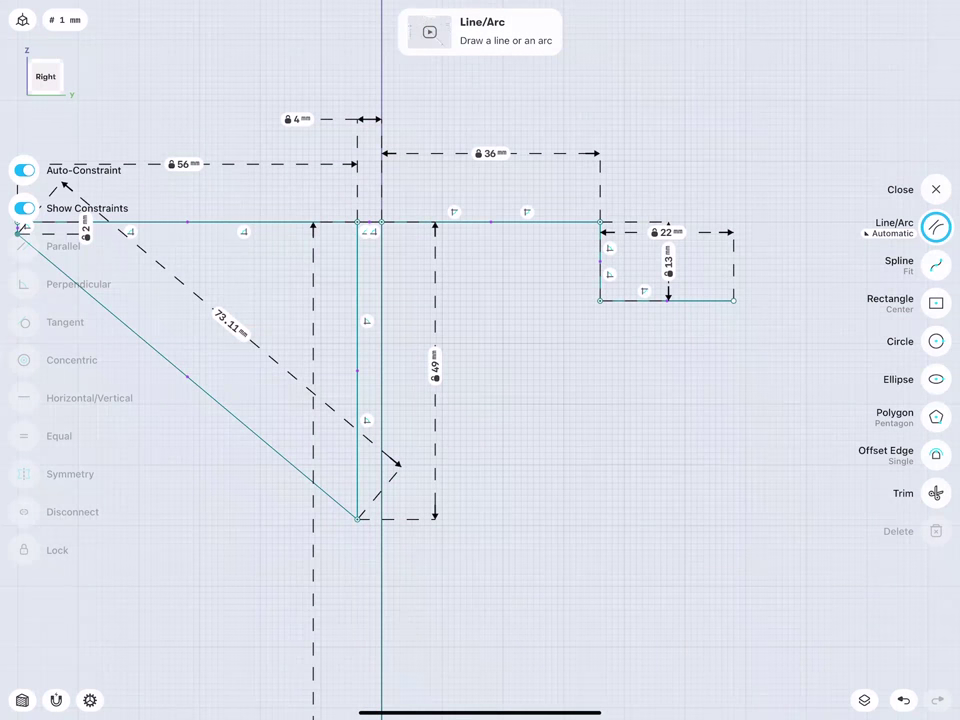
pyautogui.click(357, 519)
pyautogui.click(600, 300)
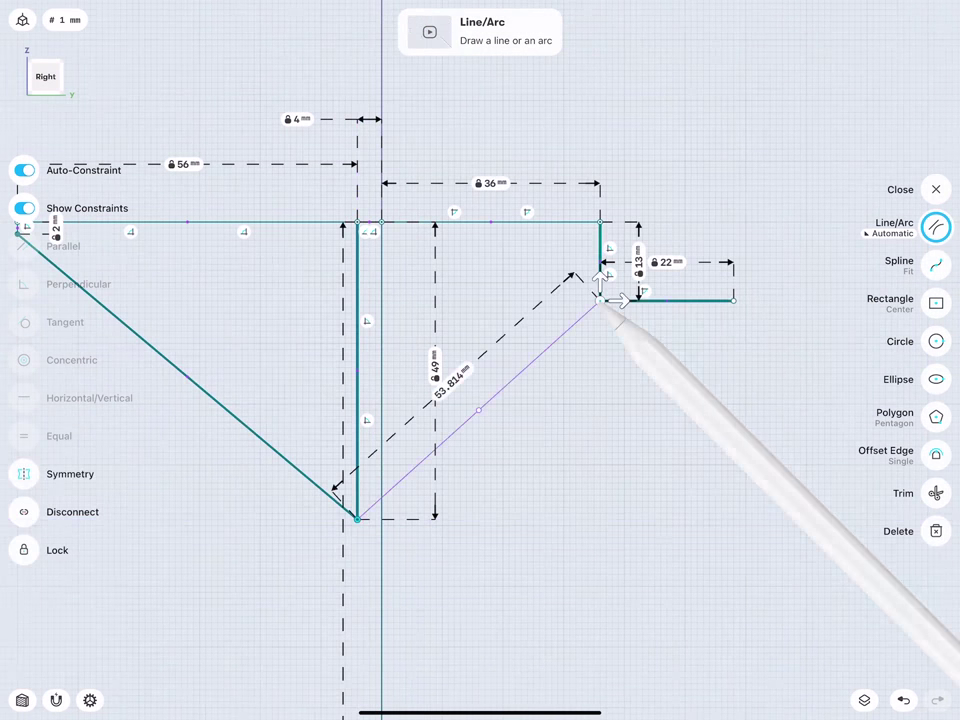
pyautogui.click(357, 519)
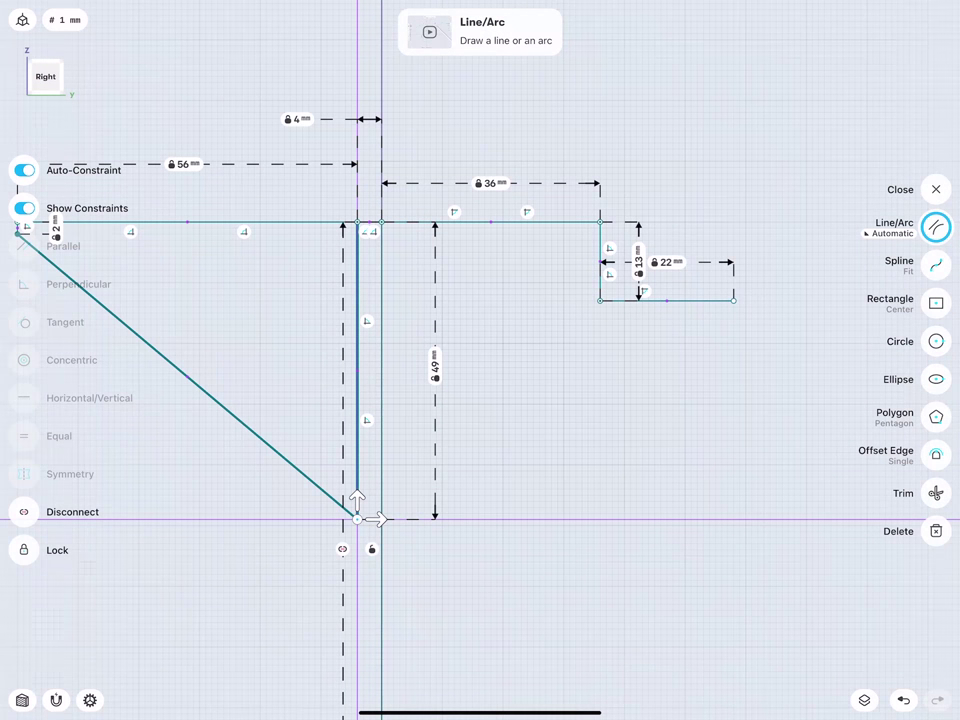
pyautogui.click(733, 300)
pyautogui.click(32, 560)
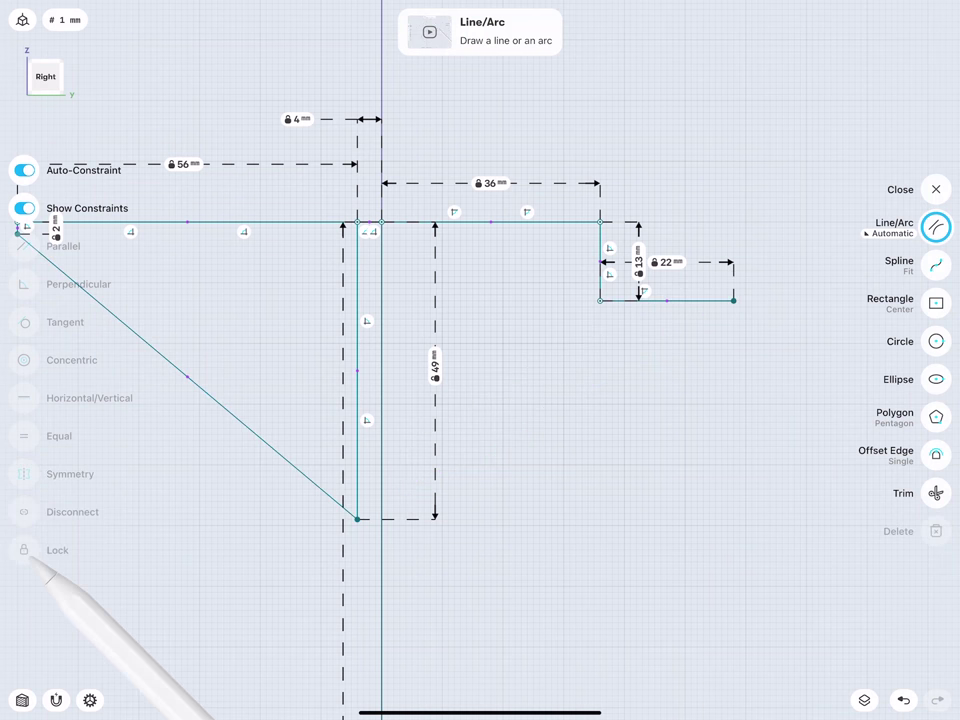
pyautogui.moveTo(357, 519); pyautogui.dragTo(733, 300)
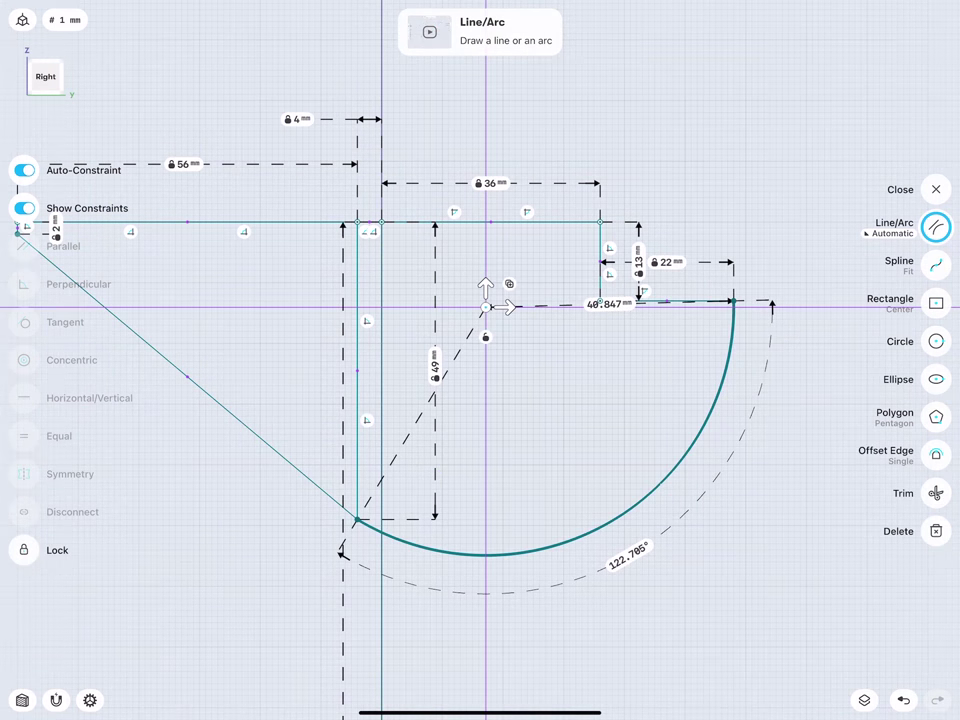
# - Set the arc's radius dimension to 44 mm
pyautogui.moveTo(364, 240); pyautogui.dragTo(322, 231, button='middle')
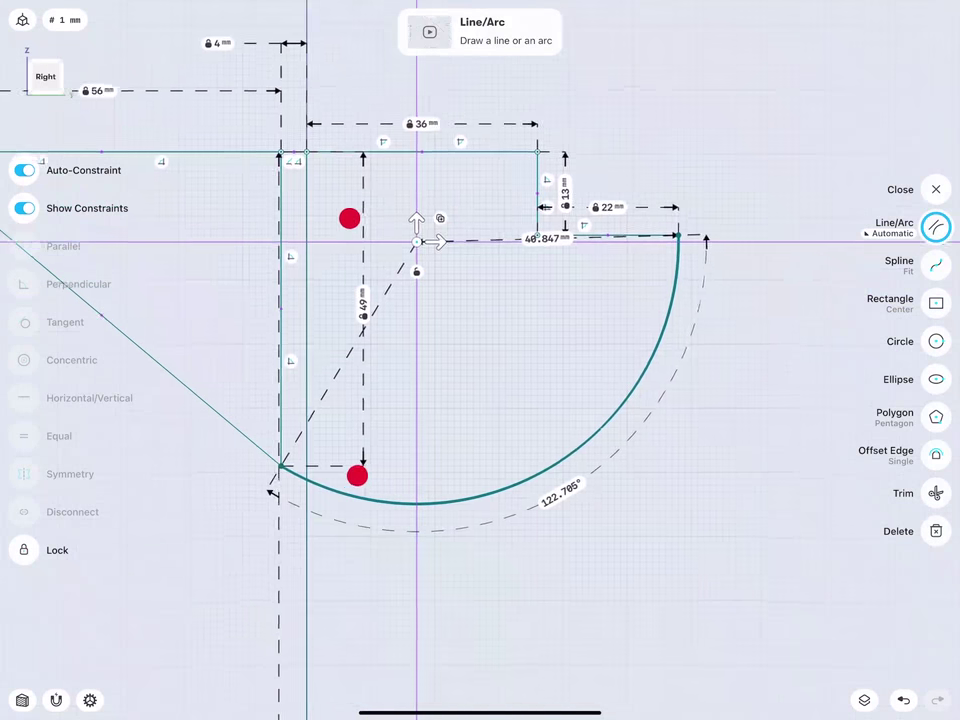
pyautogui.moveTo(526, 253); pyautogui.dragTo(545, 352)
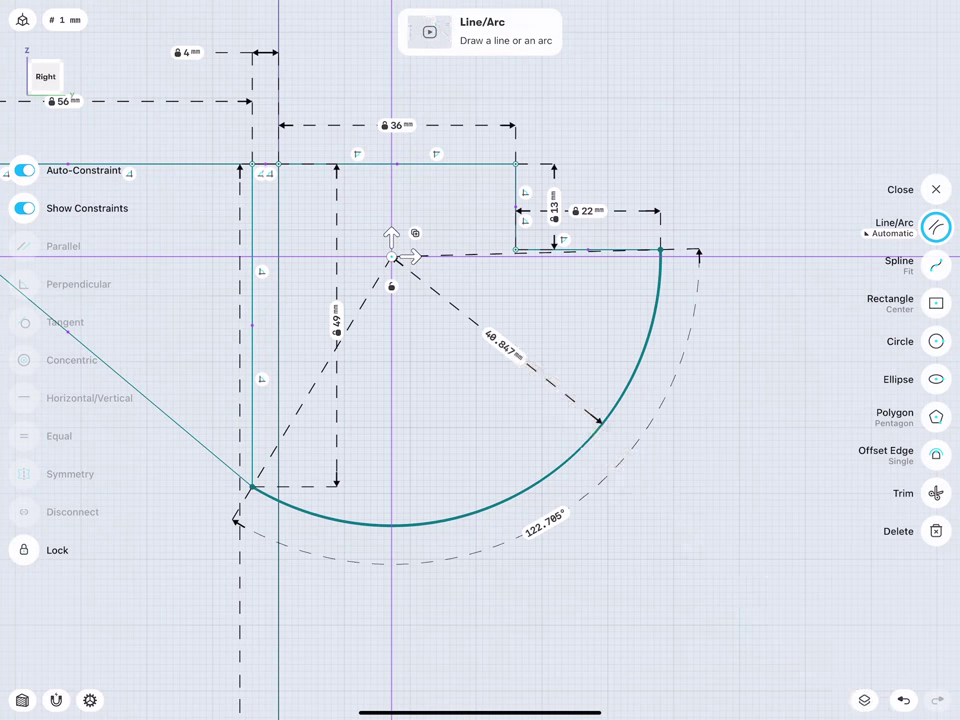
pyautogui.click(503, 340)
pyautogui.click(462, 354)
pyautogui.click(462, 354)
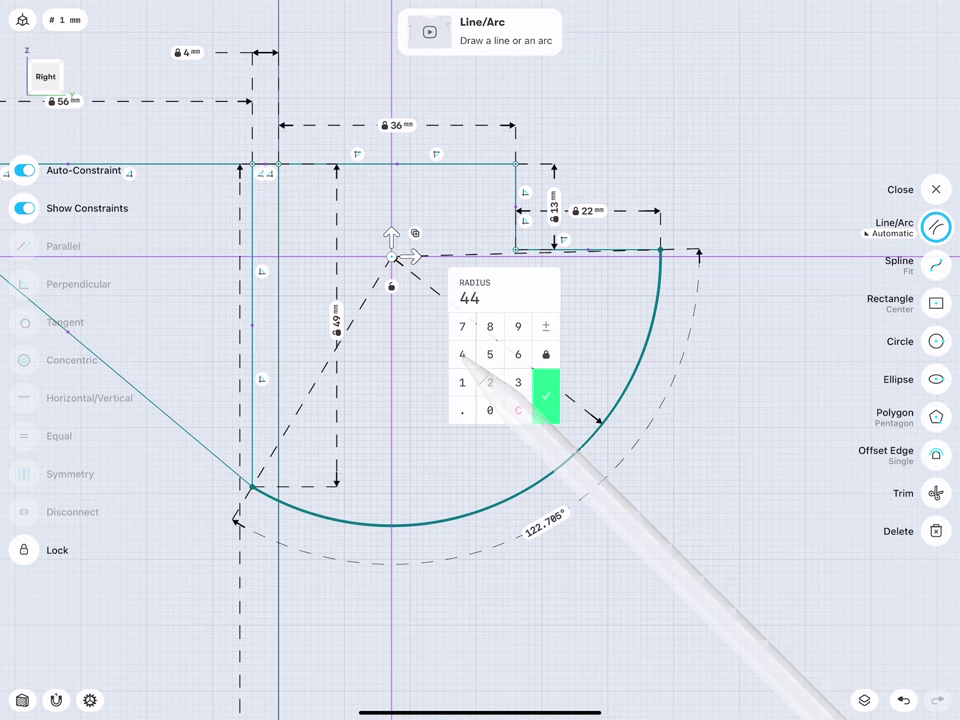
pyautogui.click(546, 396)
# - Delete the 49 mm vertical line and the long vertical line inside the profile
pyautogui.moveTo(270, 385)
pyautogui.mouseDown(button='middle')
pyautogui.moveTo(336, 398)
pyautogui.moveTo(366, 413)
pyautogui.moveTo(372, 435)
pyautogui.mouseUp(button='middle')
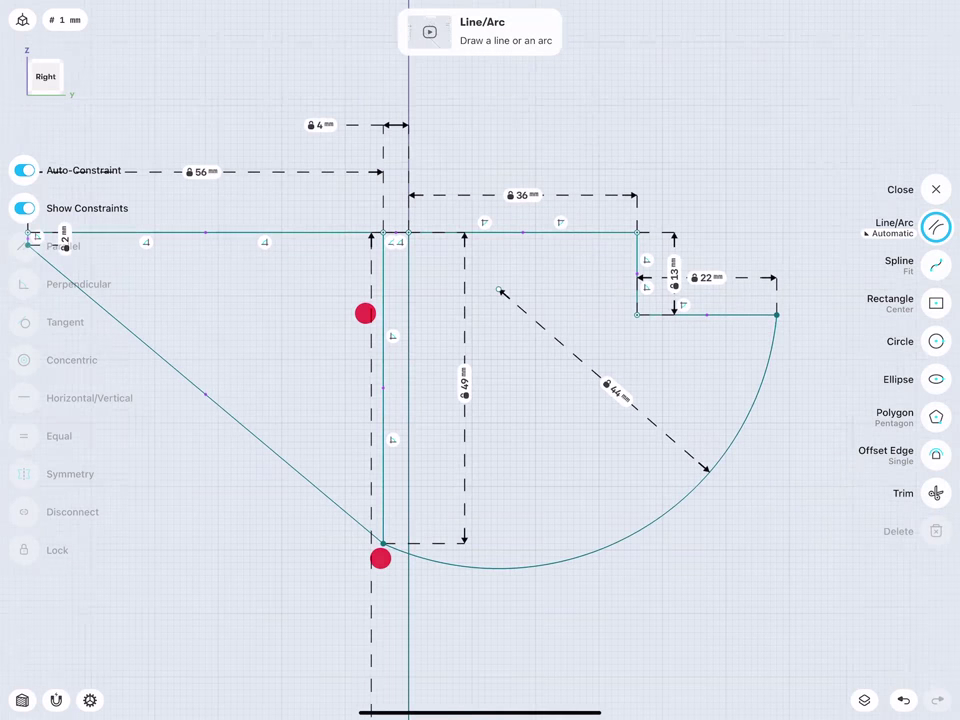
pyautogui.click(383, 388)
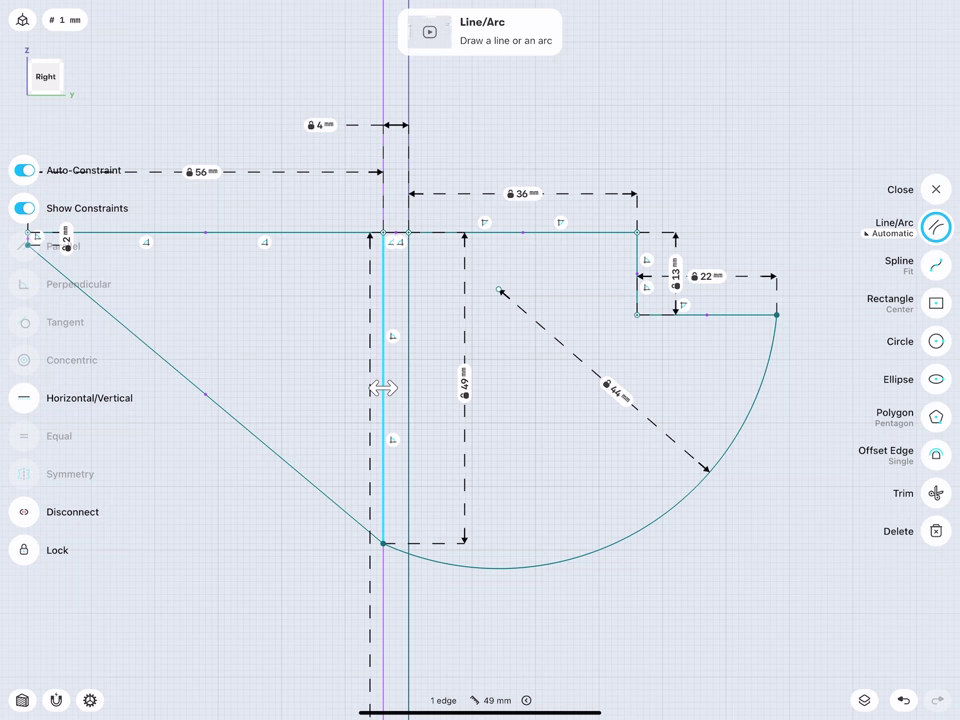
pyautogui.click(931, 531)
pyautogui.click(408, 555)
pyautogui.click(934, 536)
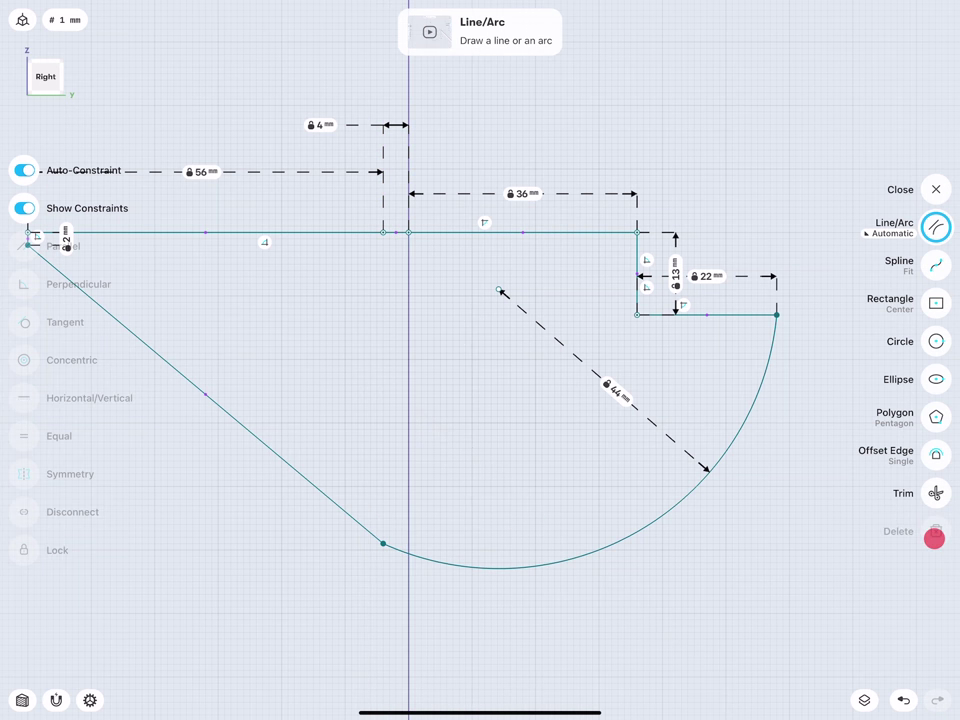
# - Close the sketch and revolve the profile 360° about its straight 56 mm top edge
pyautogui.scroll(-5, 370, 430)
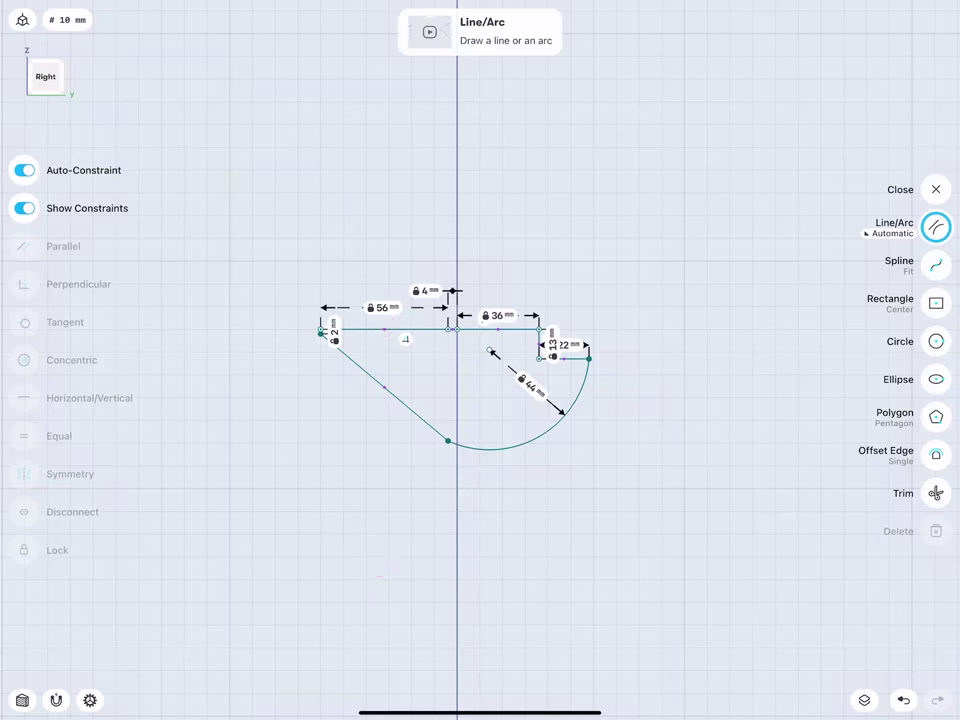
pyautogui.scroll(-2, 413, 408)
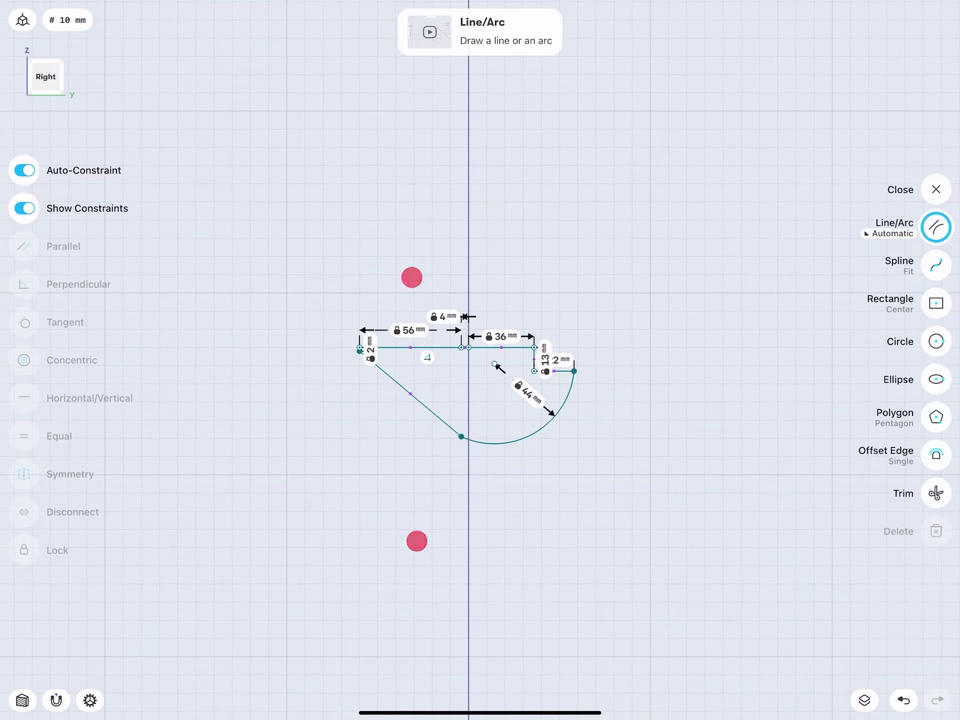
pyautogui.click(931, 184)
pyautogui.moveTo(46, 77); pyautogui.dragTo(56, 79)
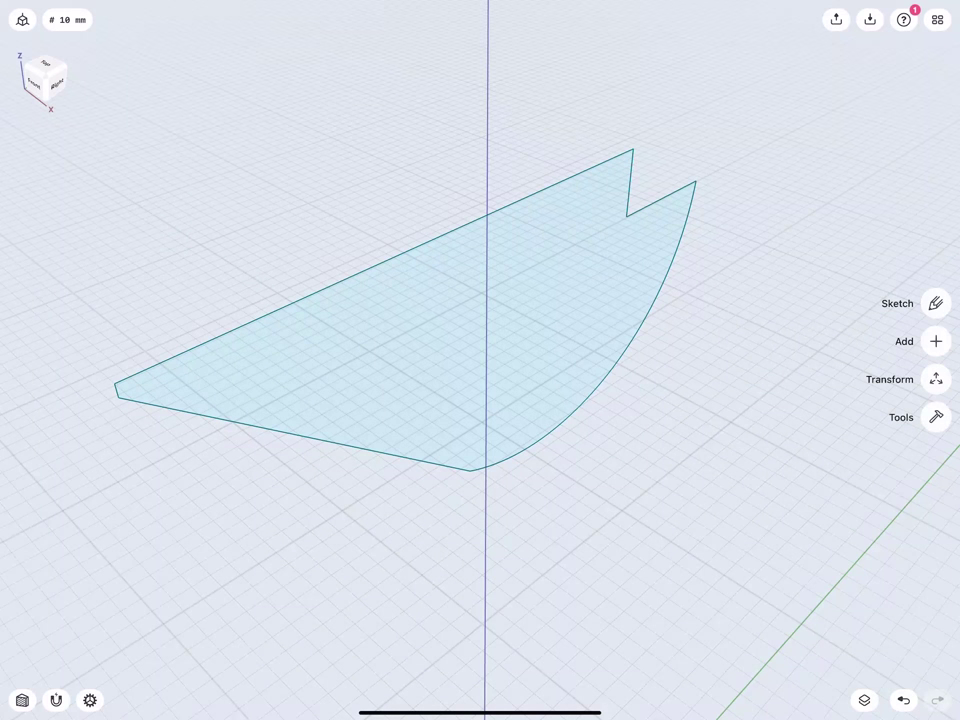
pyautogui.moveTo(236, 197); pyautogui.dragTo(356, 302, button='middle')
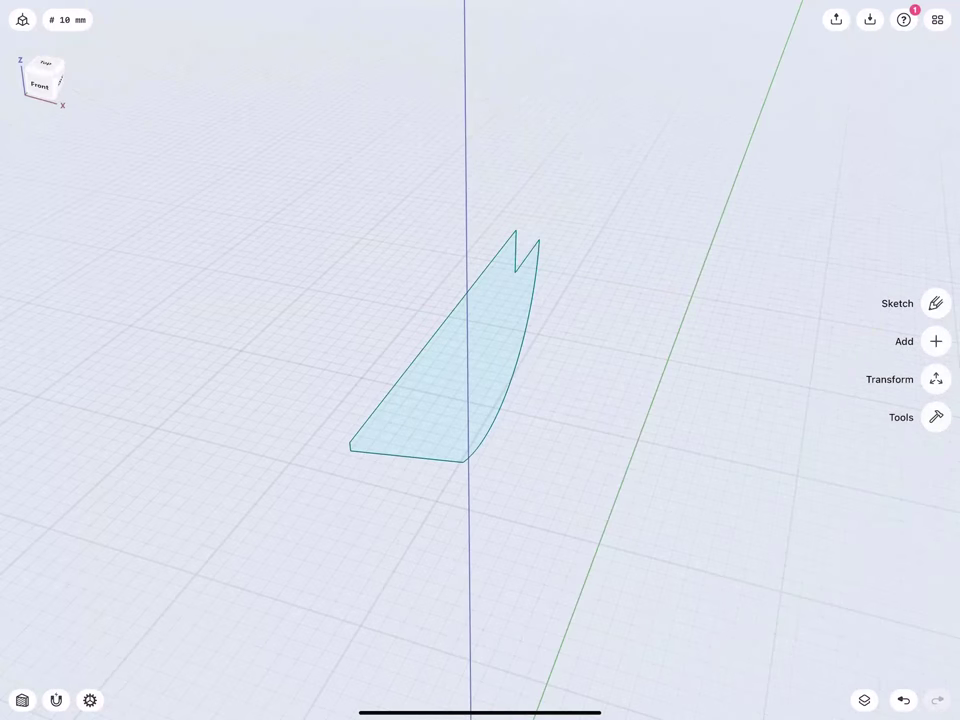
pyautogui.moveTo(271, 217); pyautogui.dragTo(328, 287, button='middle')
pyautogui.click(401, 420)
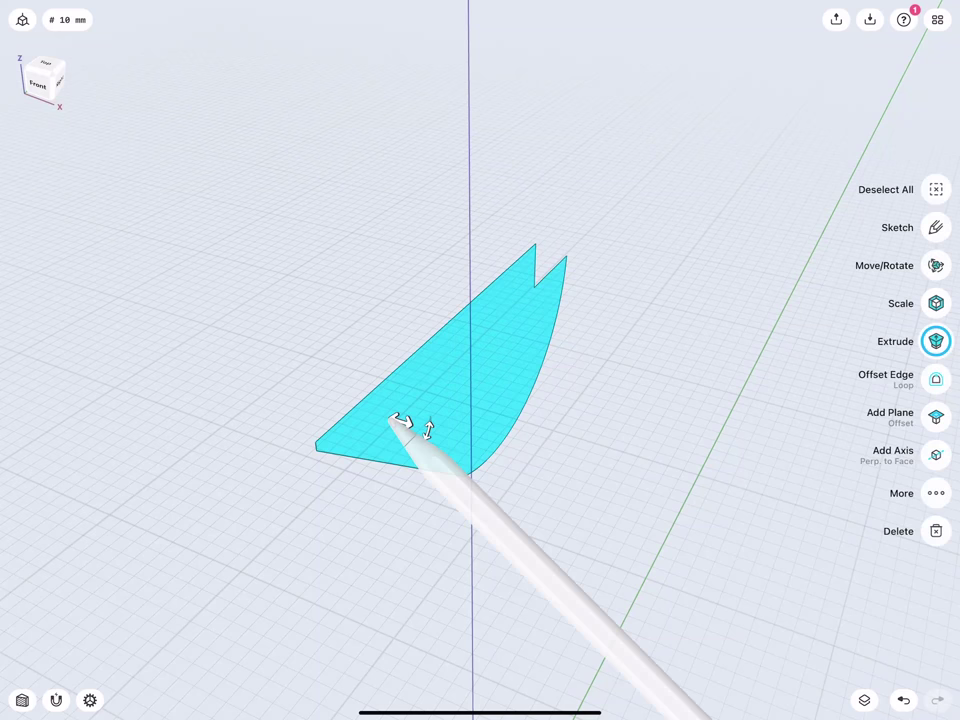
pyautogui.click(468, 398)
pyautogui.click(936, 398)
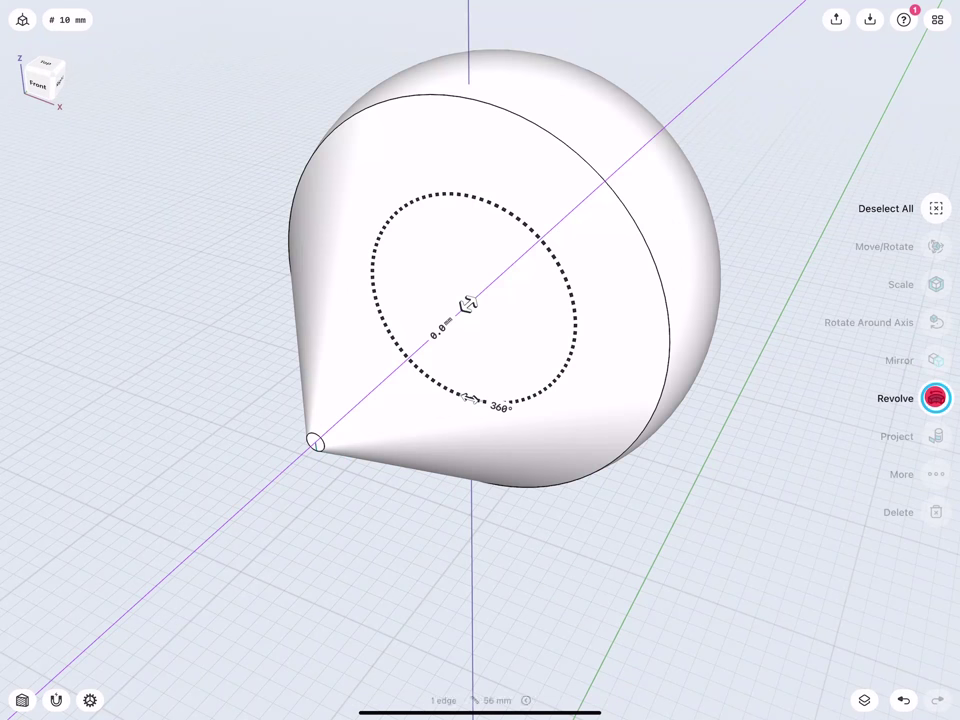
pyautogui.click(257, 375)
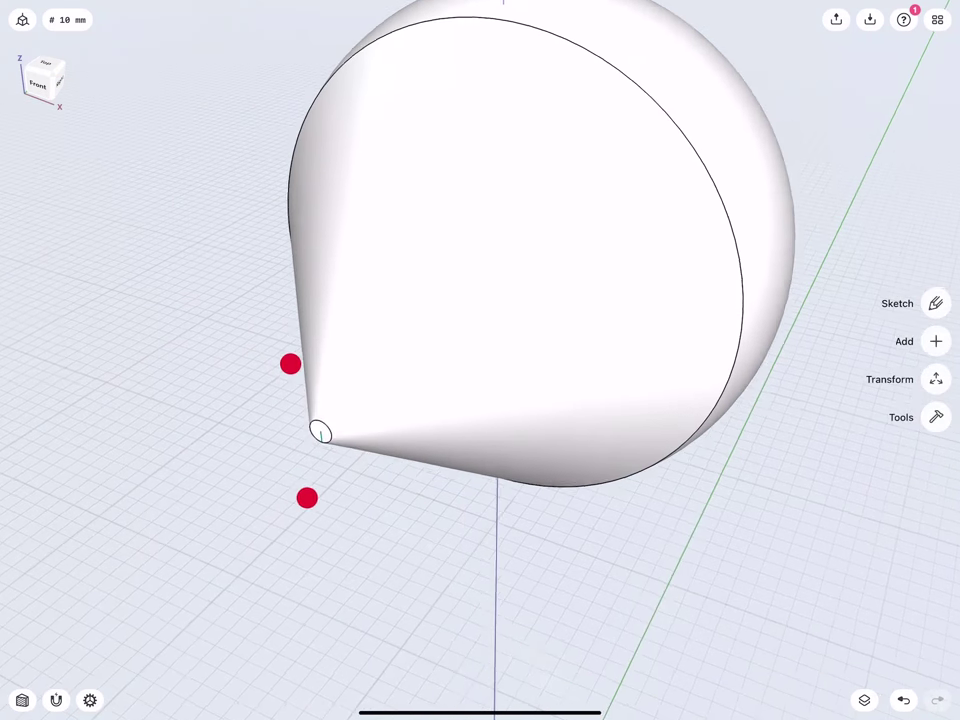
pyautogui.scroll(5, 295, 400)
pyautogui.click(316, 387)
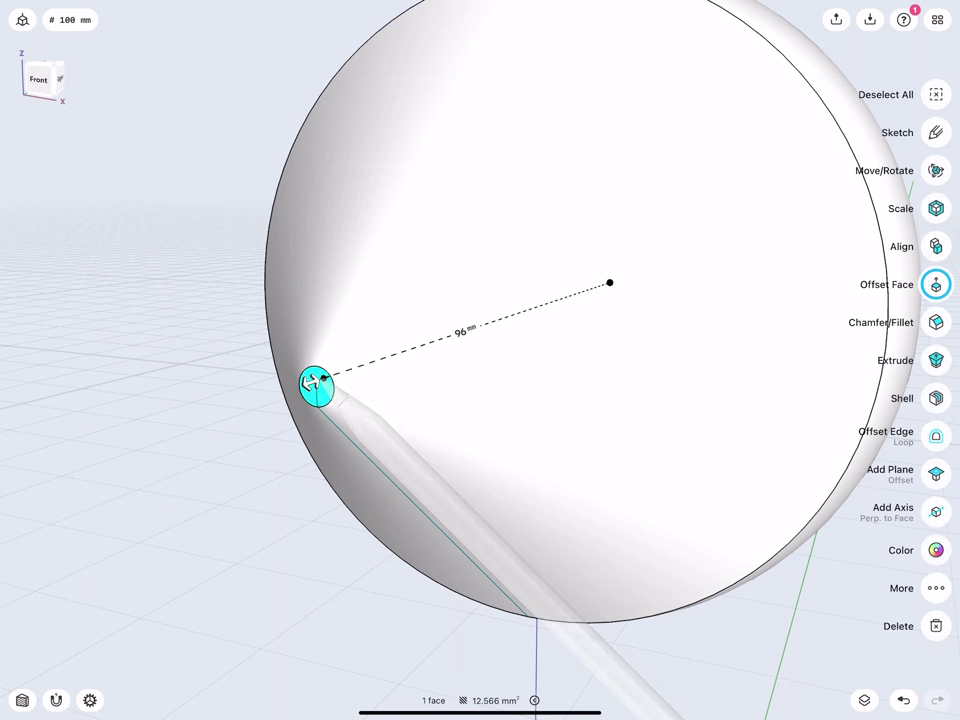
# - Move the cone-tip face by -35 mm along its axis
pyautogui.moveTo(229, 289); pyautogui.dragTo(229, 328, button='middle')
pyautogui.click(936, 170)
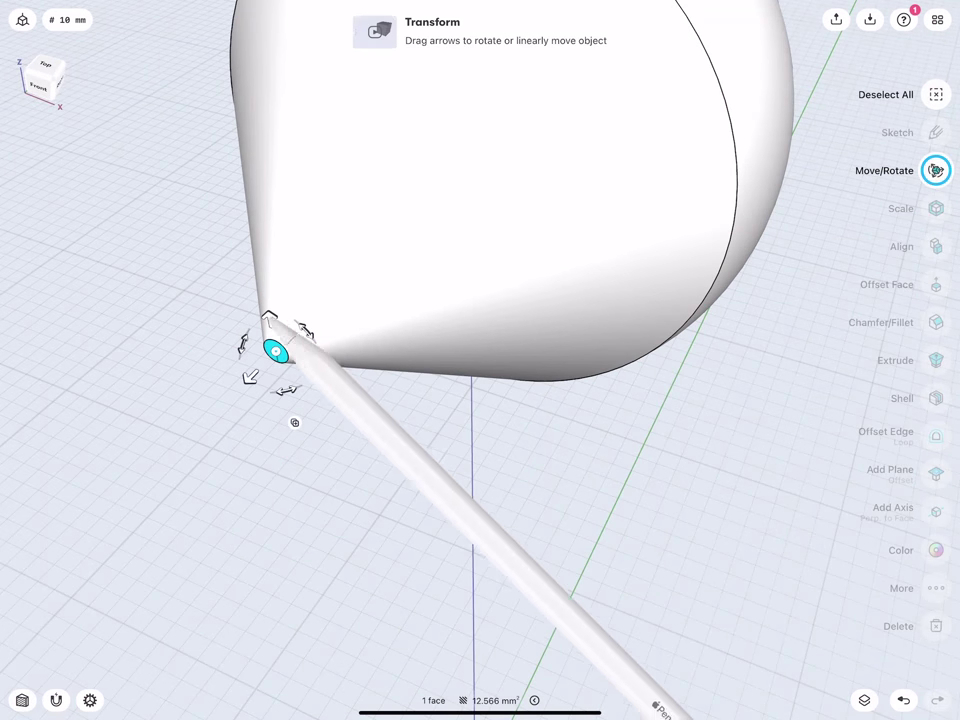
pyautogui.moveTo(272, 349); pyautogui.dragTo(302, 486)
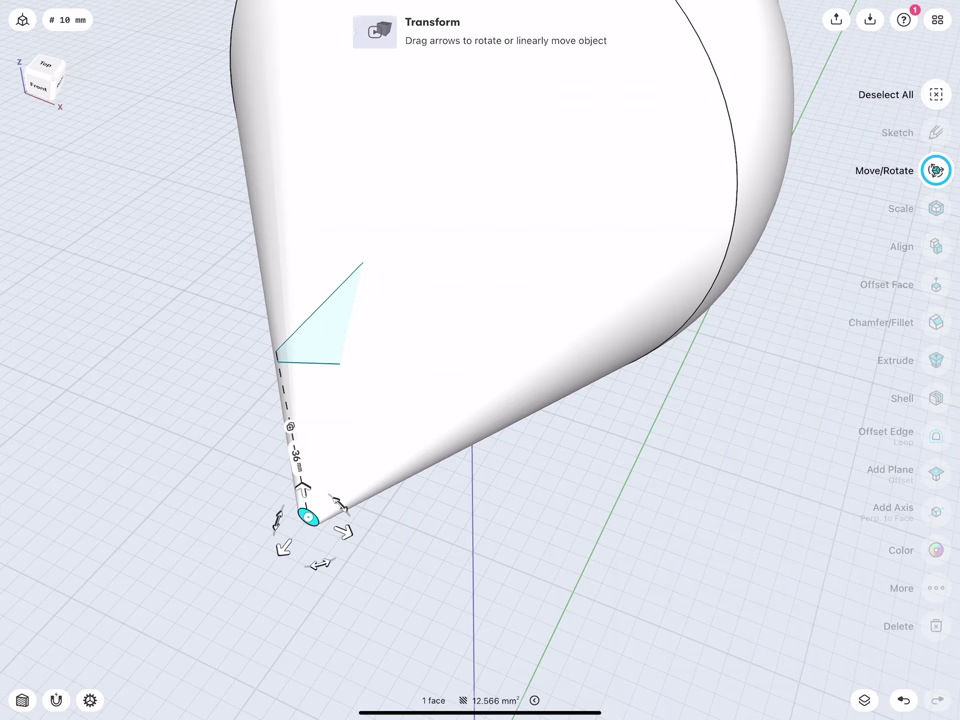
pyautogui.click(290, 430)
pyautogui.write('-35')
pyautogui.click(338, 494)
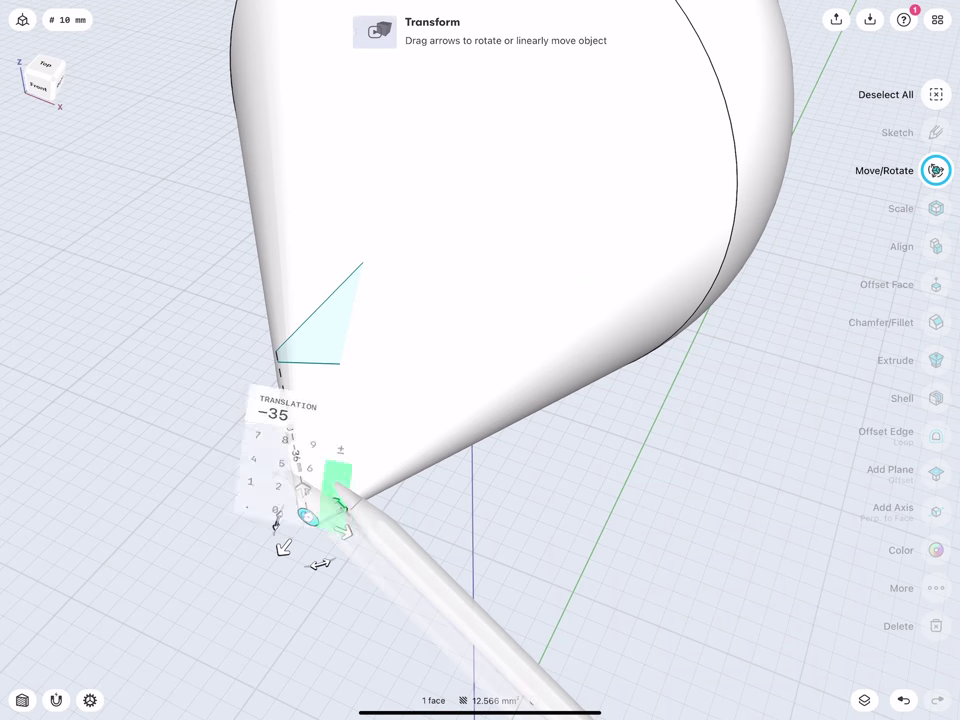
pyautogui.moveTo(300, 480); pyautogui.dragTo(261, 508, button='middle')
pyautogui.moveTo(234, 330)
pyautogui.mouseDown(button='middle')
pyautogui.moveTo(195, 281)
pyautogui.moveTo(229, 324)
pyautogui.moveTo(235, 296)
pyautogui.mouseUp(button='middle')
pyautogui.click(144, 392)
# - Fillet the circular edge at the cone tip at 2 mm
pyautogui.scroll(5, 277, 384)
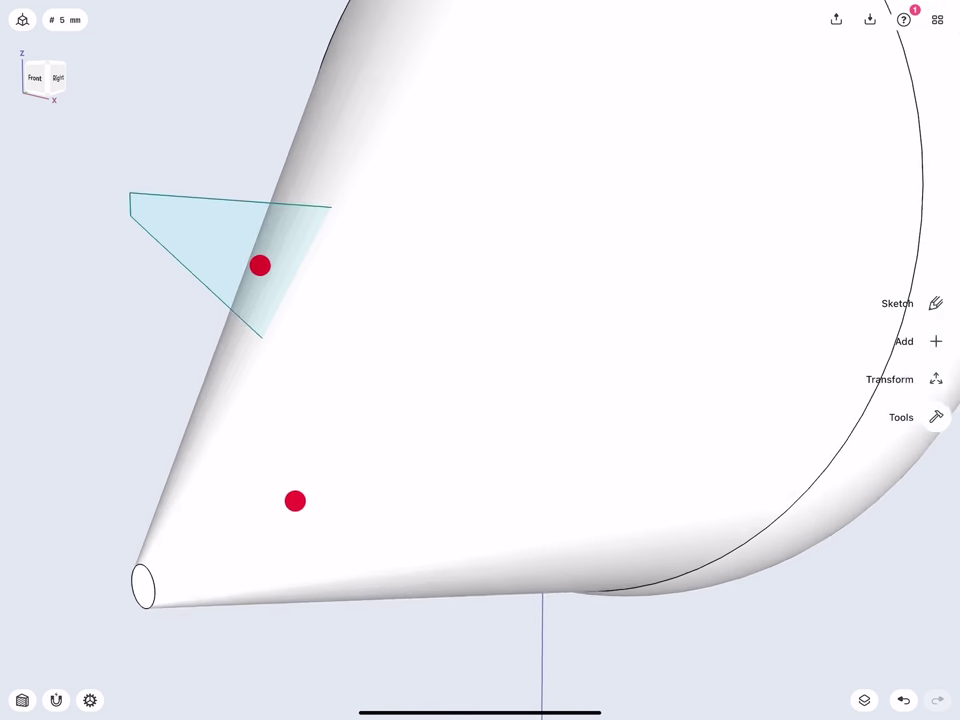
pyautogui.scroll(3, 417, 303)
pyautogui.click(333, 494)
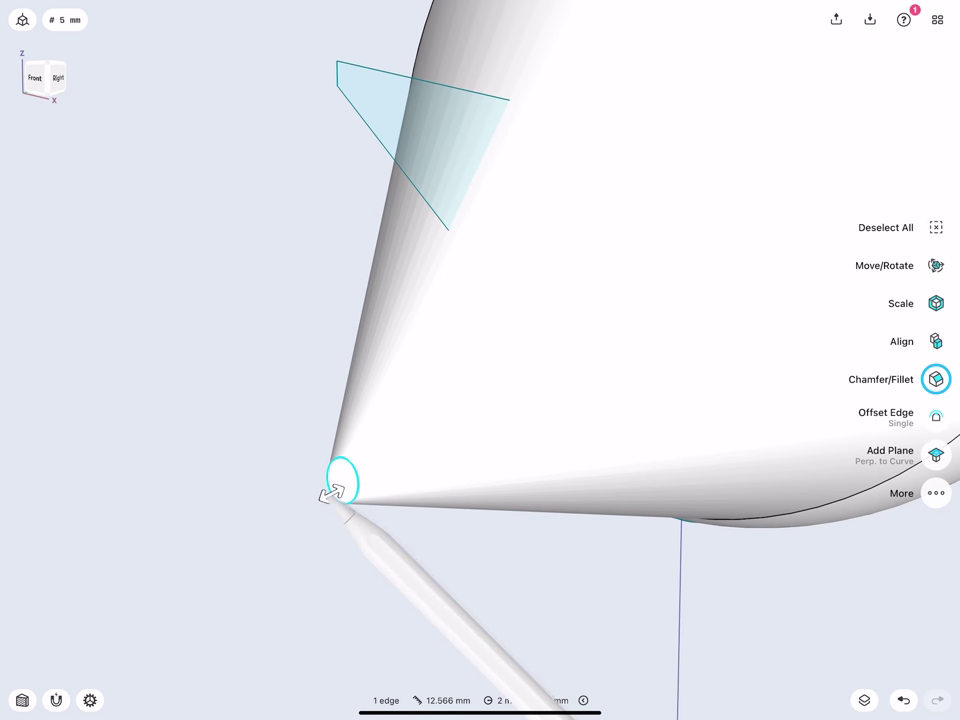
pyautogui.click(333, 494)
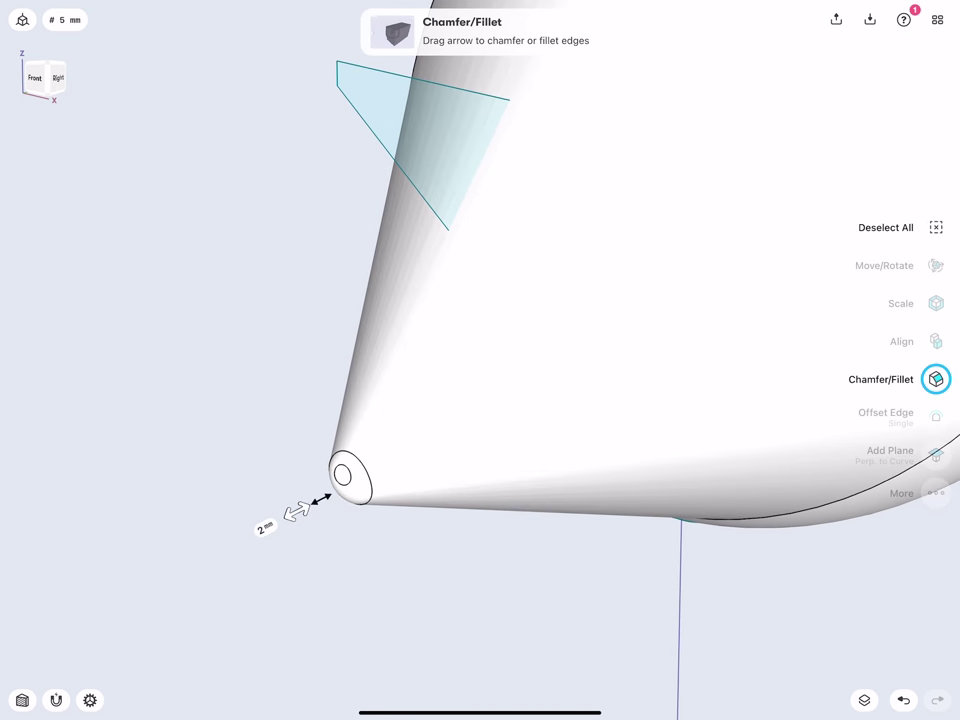
pyautogui.click(285, 440)
pyautogui.scroll(-10, 383, 571)
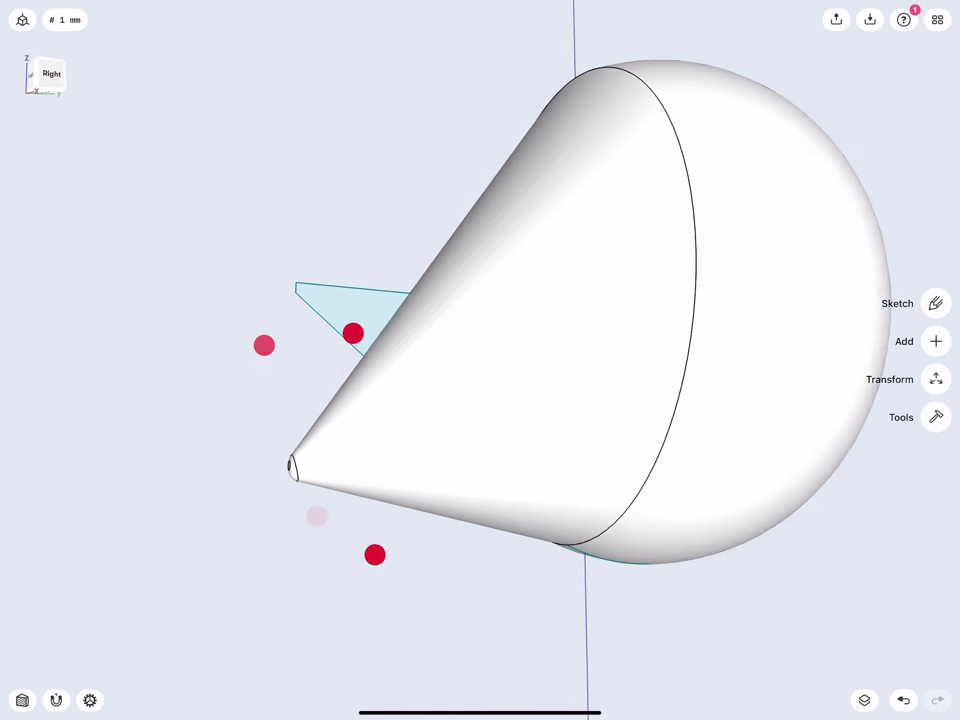
# - Apply a 10 mm fillet to the circular edge between the cone and the sphere
pyautogui.moveTo(375, 555); pyautogui.dragTo(281, 516, button='middle')
pyautogui.moveTo(300, 311); pyautogui.dragTo(288, 333, button='middle')
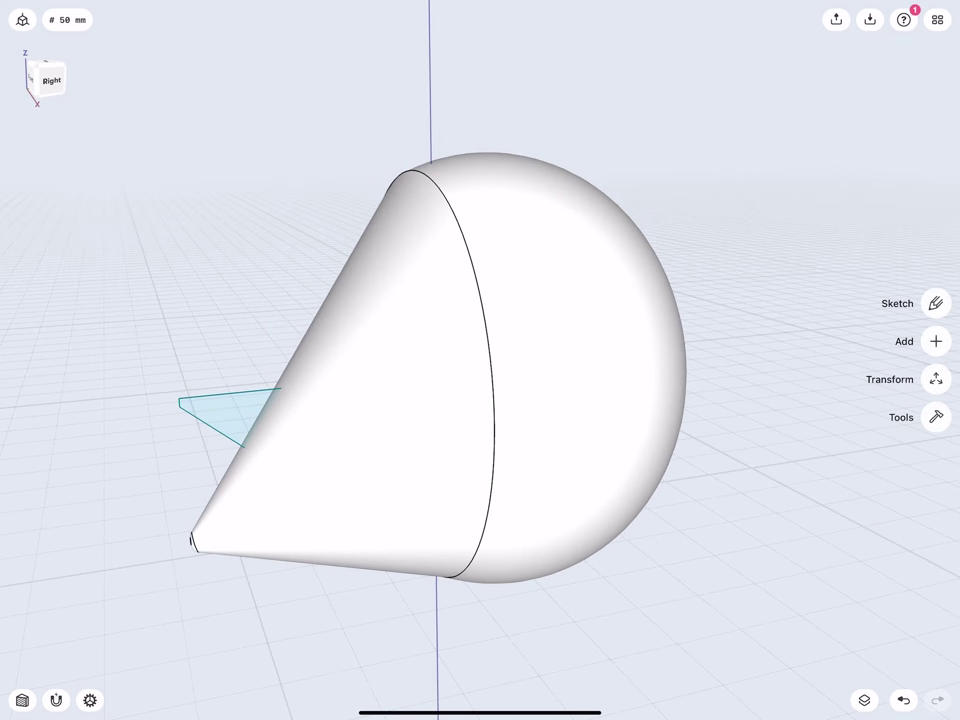
pyautogui.click(400, 168)
pyautogui.moveTo(399, 165); pyautogui.dragTo(356, 118)
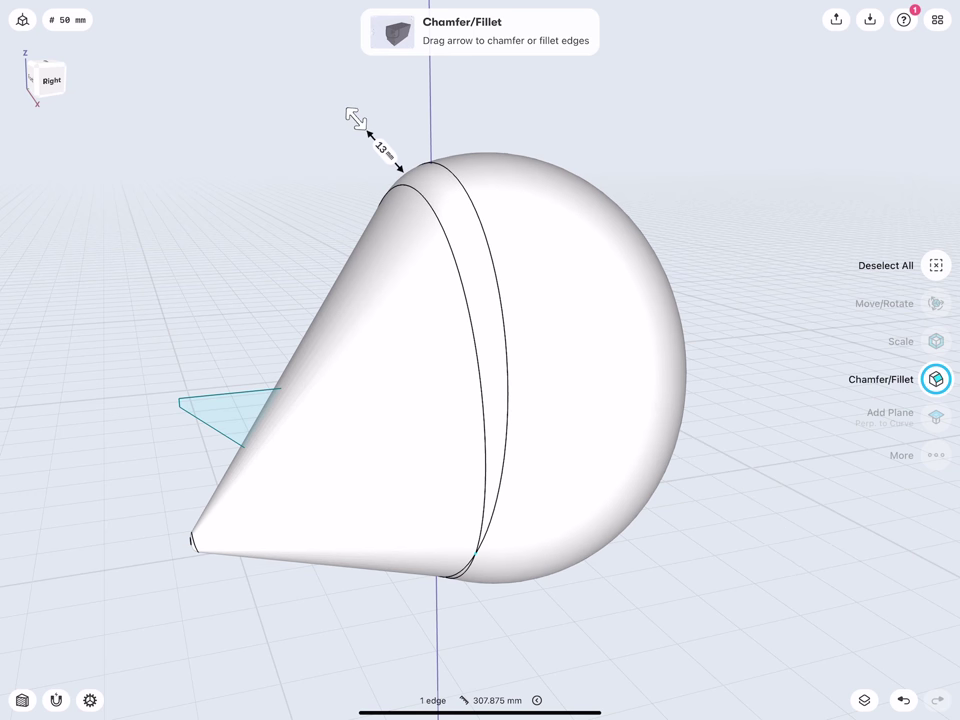
pyautogui.click(383, 148)
pyautogui.click(343, 186)
pyautogui.click(371, 214)
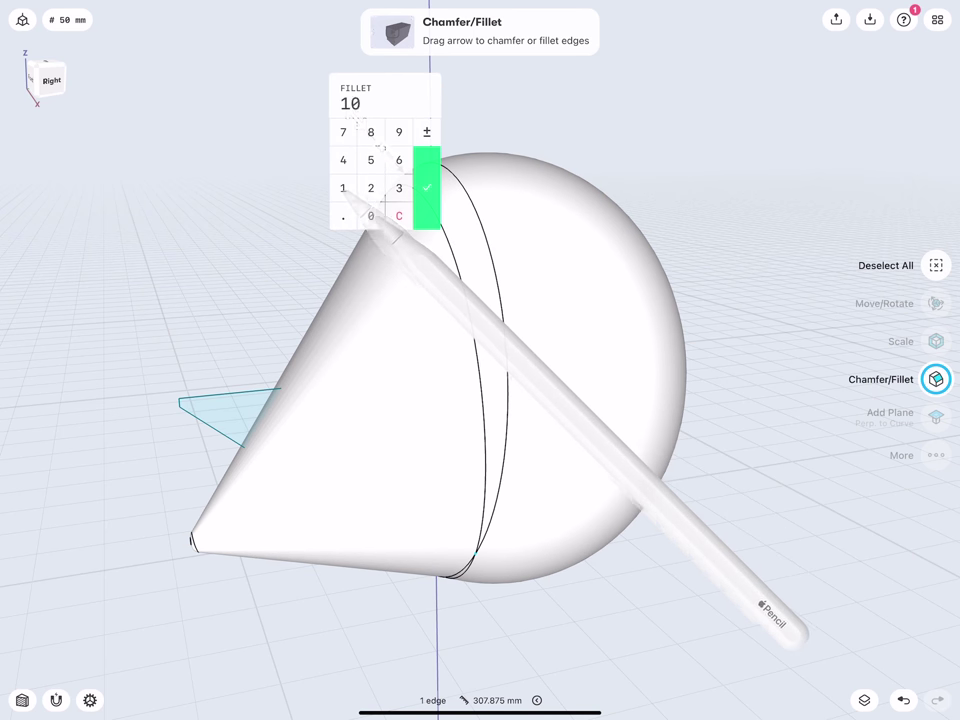
pyautogui.click(427, 188)
pyautogui.click(268, 214)
pyautogui.moveTo(255, 336)
pyautogui.mouseDown(button='middle')
pyautogui.moveTo(196, 338)
pyautogui.moveTo(268, 257)
pyautogui.moveTo(197, 266)
pyautogui.moveTo(291, 317)
pyautogui.moveTo(385, 323)
pyautogui.moveTo(305, 292)
pyautogui.moveTo(320, 120)
pyautogui.mouseUp(button='middle')
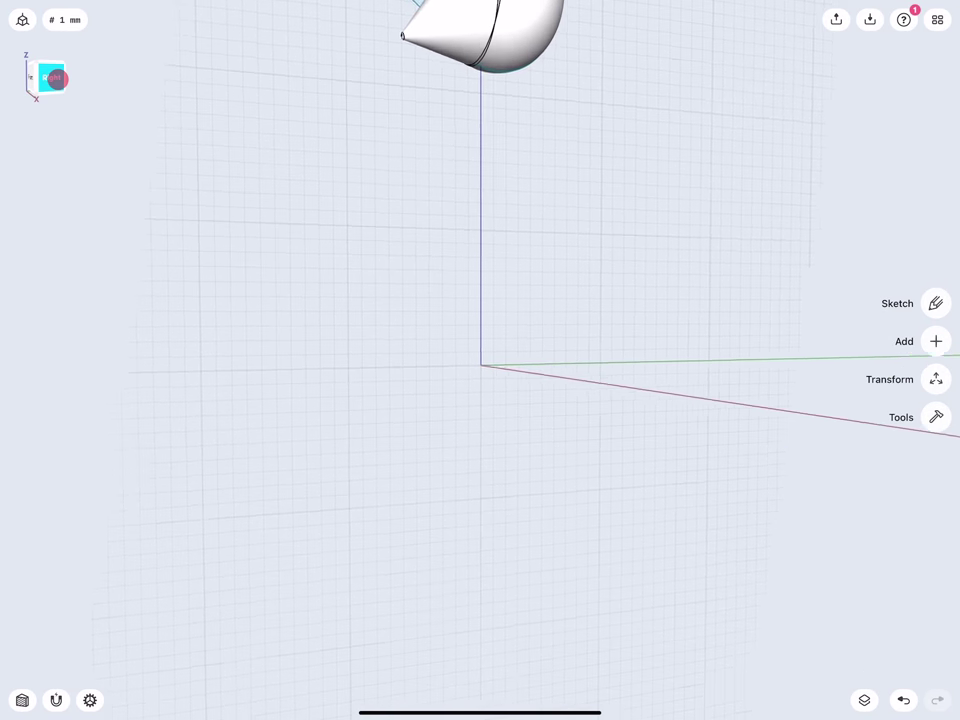
# - Sketch a 35 mm radius circle centred on the origin on the Right plane and close the sketch
pyautogui.moveTo(444, 244); pyautogui.dragTo(370, 286, button='middle')
pyautogui.click(936, 303)
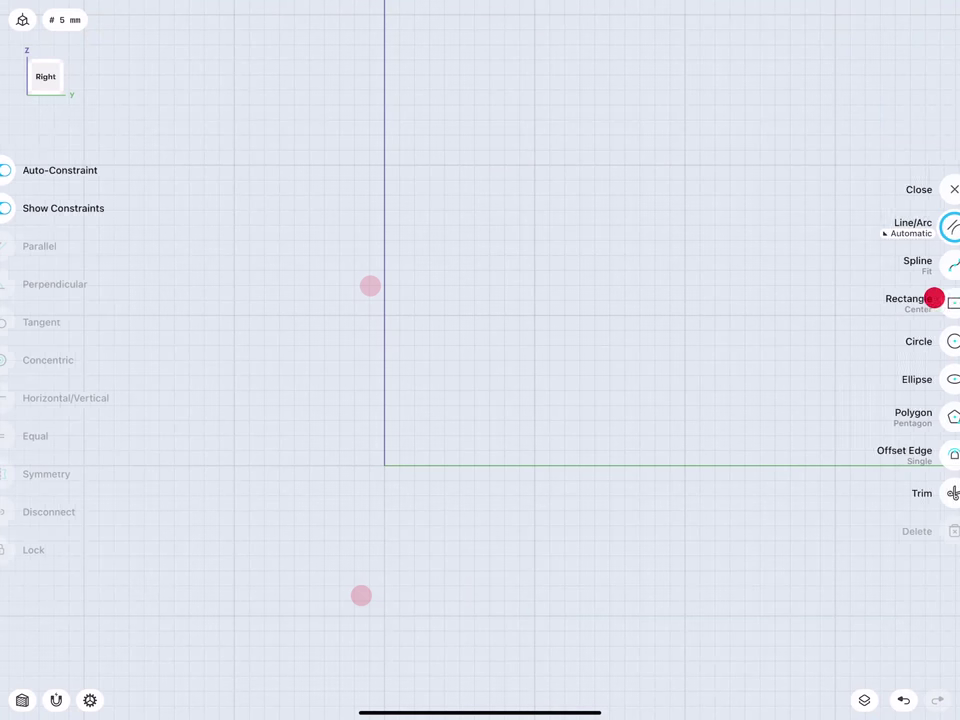
pyautogui.click(936, 340)
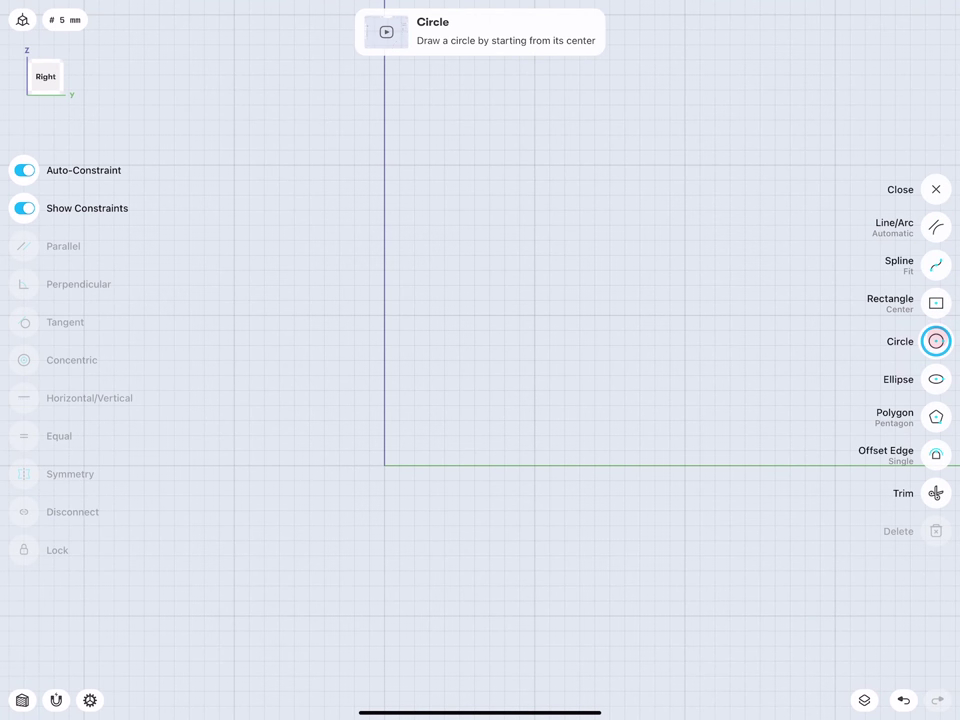
pyautogui.moveTo(384, 465)
pyautogui.mouseDown()
pyautogui.moveTo(384, 332)
pyautogui.moveTo(384, 360)
pyautogui.mouseUp()
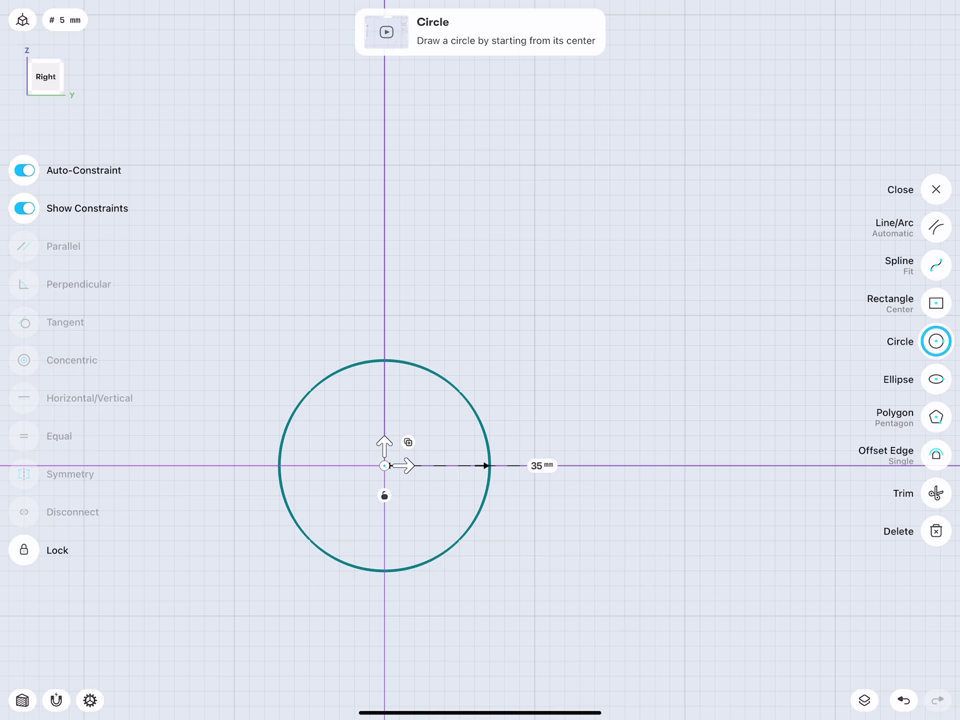
pyautogui.click(924, 197)
pyautogui.scroll(-3, 356, 444)
# - Move the circle face -100 mm along its axis
pyautogui.moveTo(356, 369); pyautogui.dragTo(421, 380, button='middle')
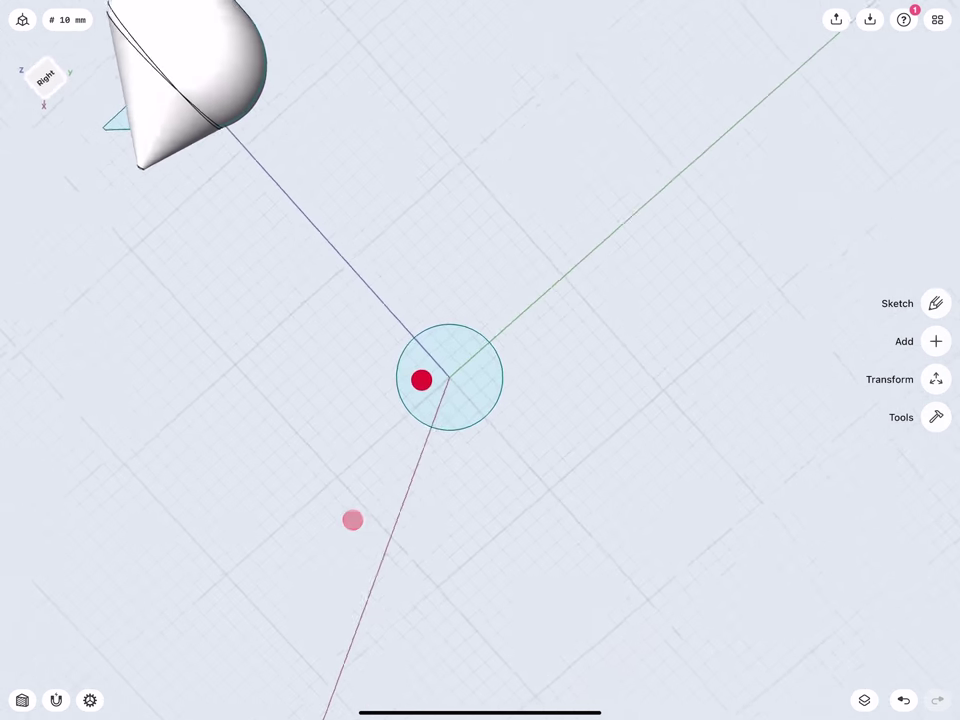
pyautogui.moveTo(45, 78); pyautogui.dragTo(35, 85)
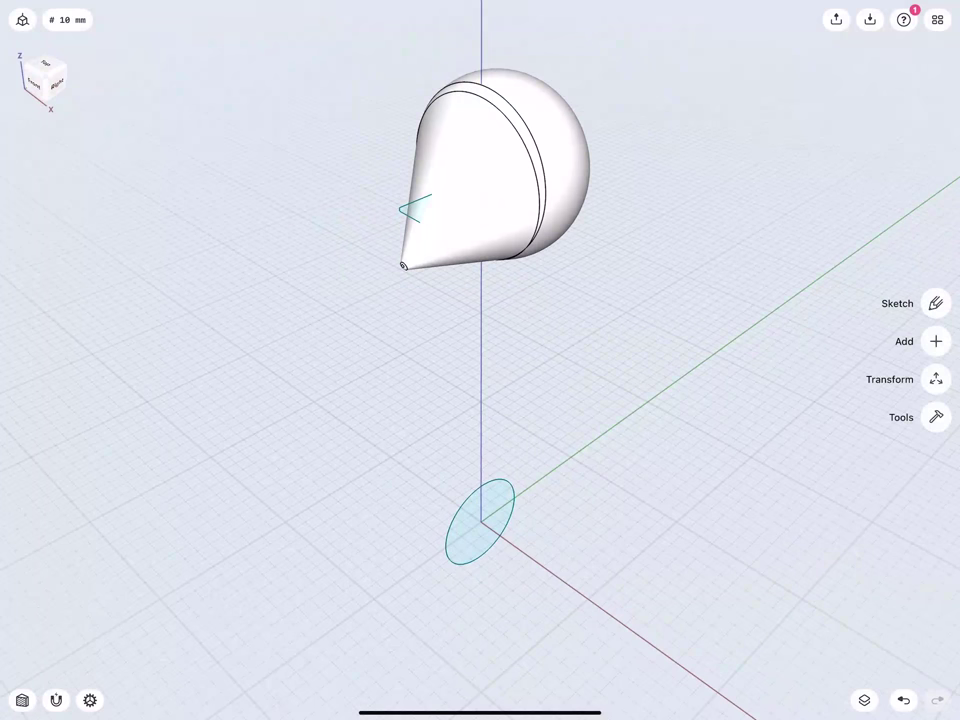
pyautogui.click(478, 524)
pyautogui.click(934, 263)
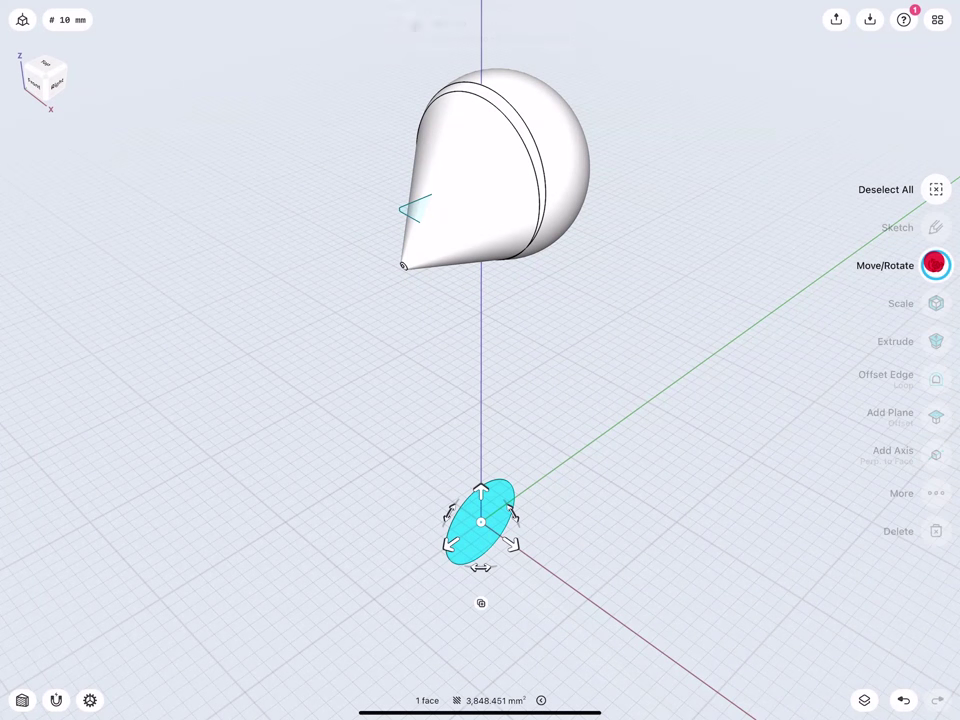
pyautogui.moveTo(512, 545); pyautogui.dragTo(372, 443)
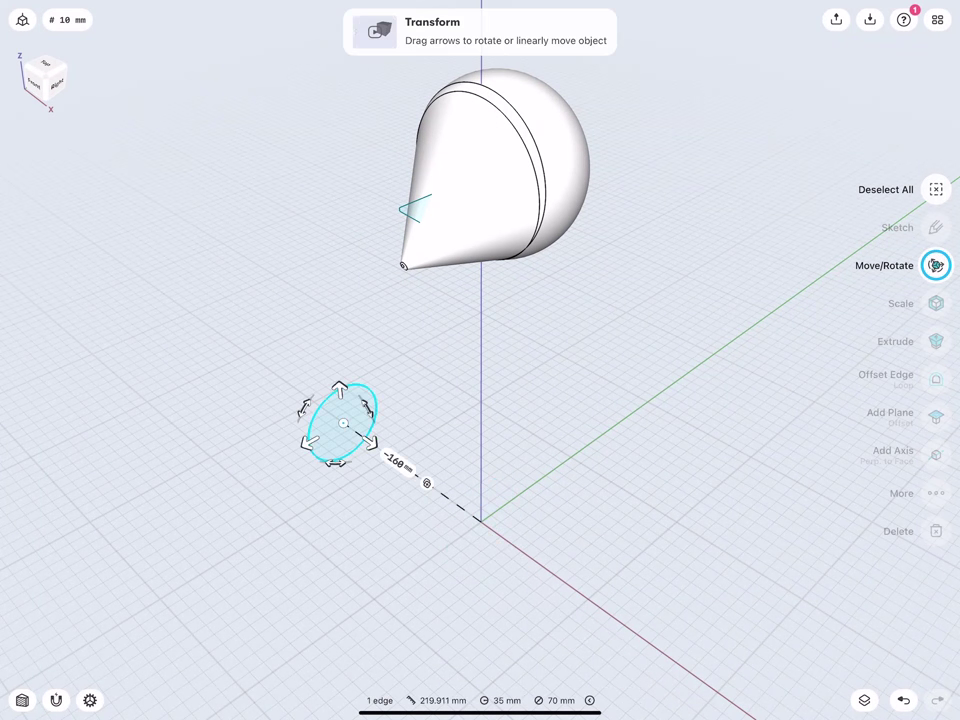
pyautogui.click(397, 462)
pyautogui.click(356, 499)
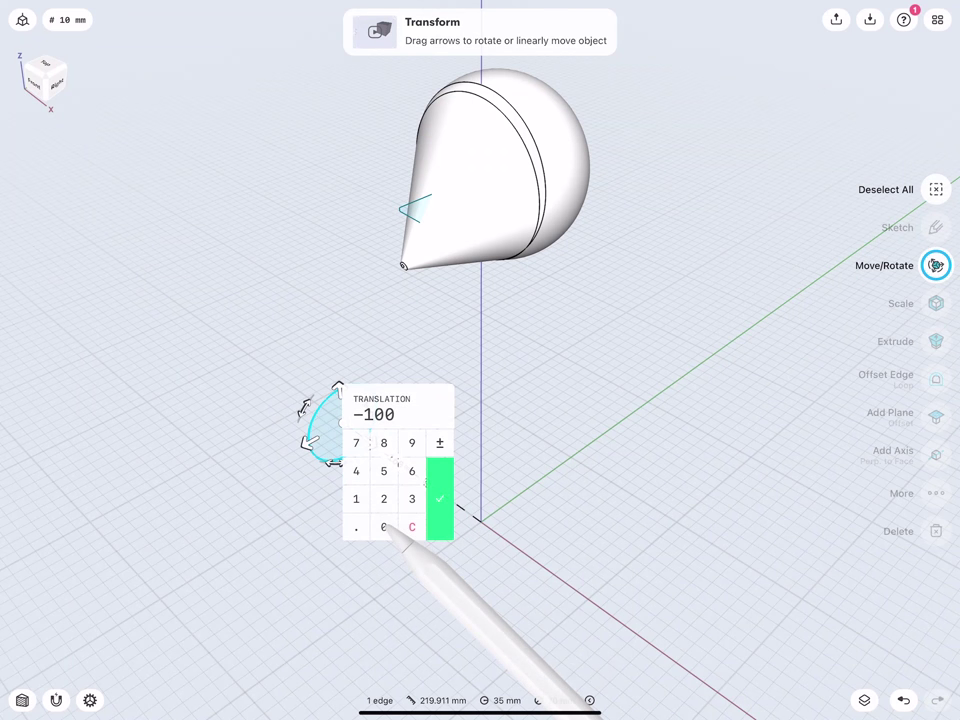
pyautogui.click(440, 500)
# - Move the circle 270 mm upward and 40 mm sideways
pyautogui.moveTo(388, 423); pyautogui.dragTo(364, 102)
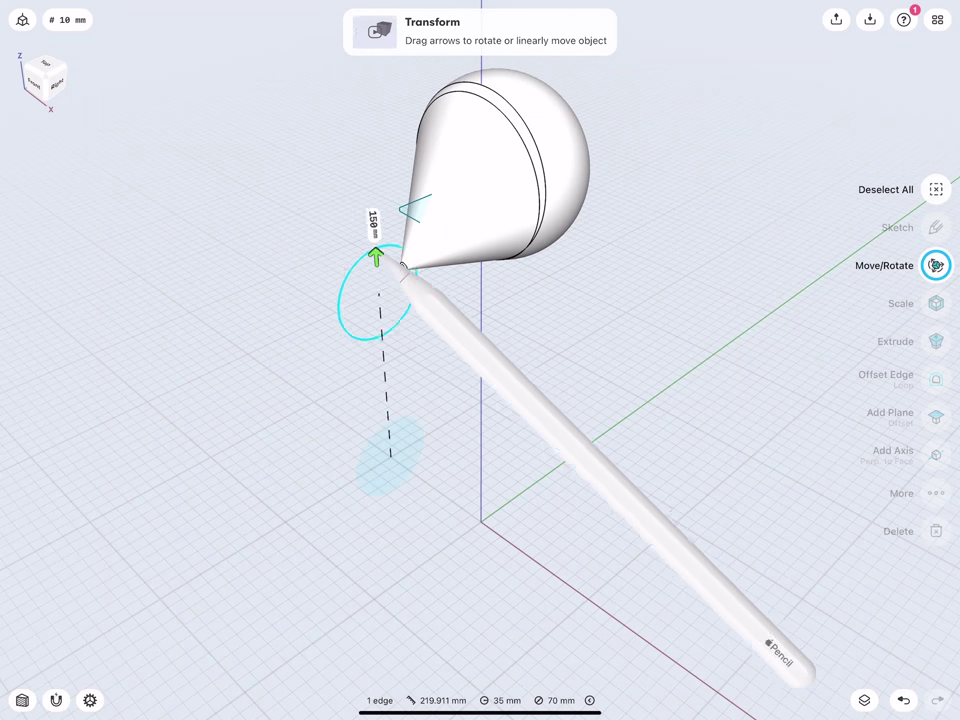
pyautogui.click(366, 80)
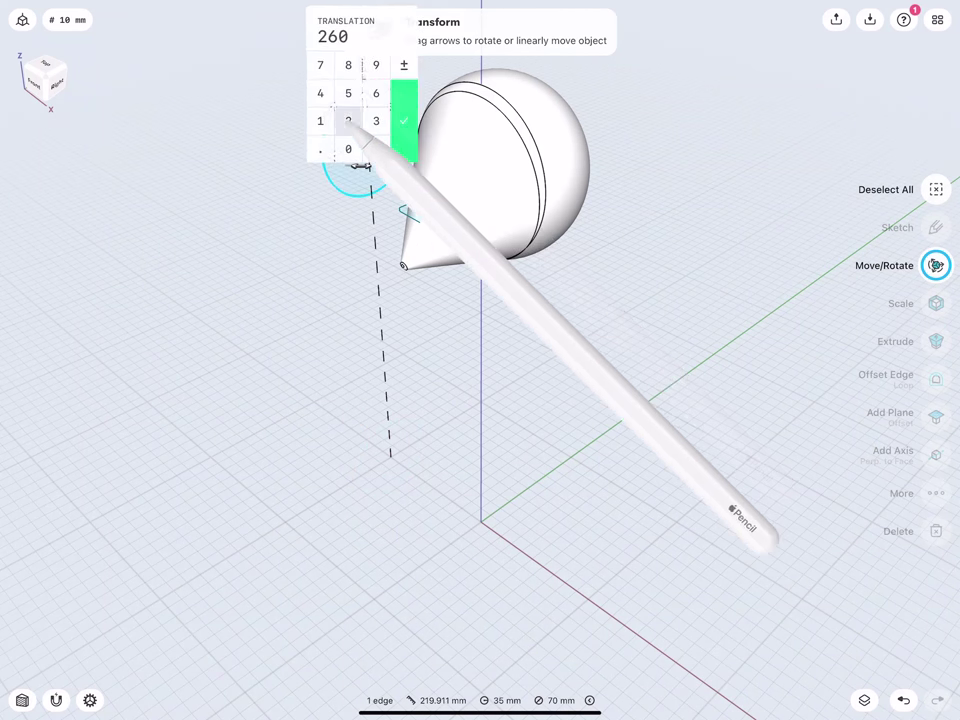
pyautogui.click(348, 121)
pyautogui.click(320, 65)
pyautogui.click(348, 149)
pyautogui.click(404, 121)
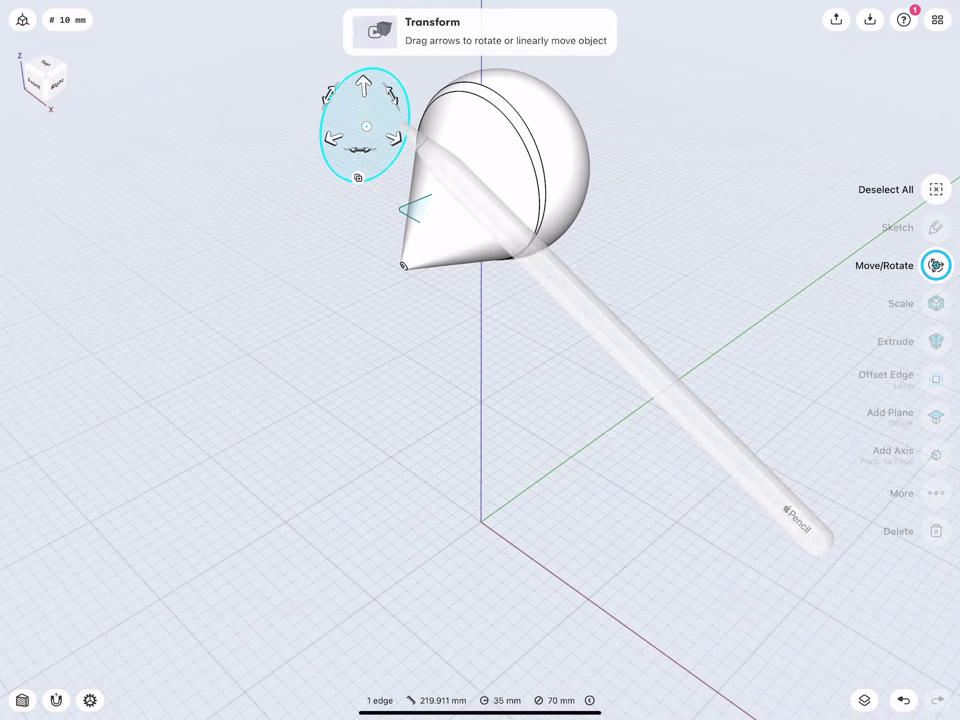
pyautogui.moveTo(340, 230); pyautogui.dragTo(361, 422, button='middle')
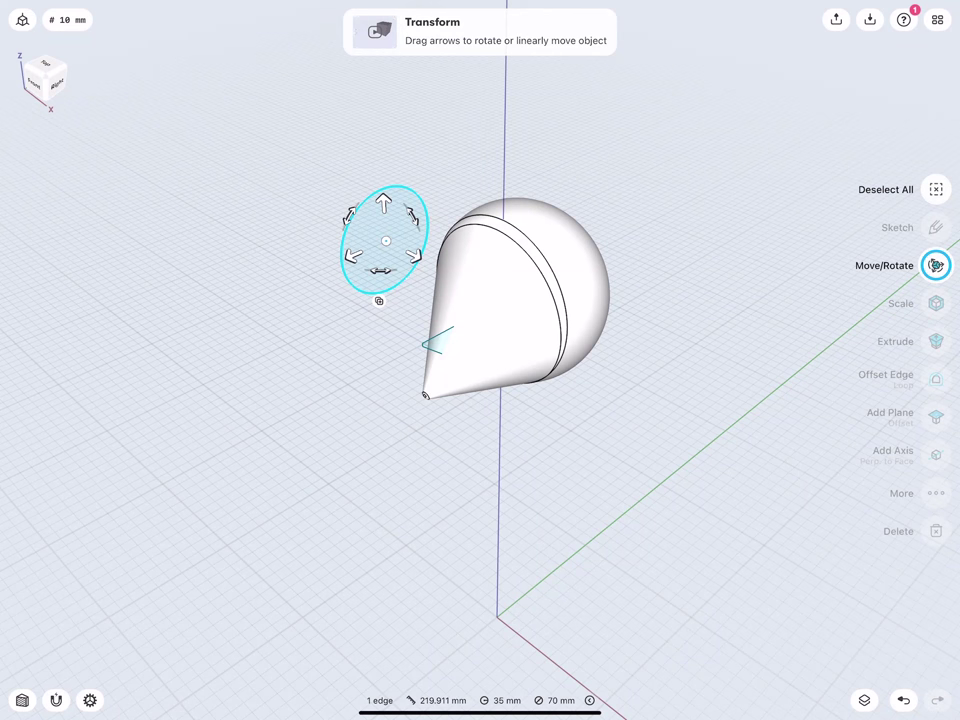
pyautogui.moveTo(352, 255); pyautogui.dragTo(300, 274)
pyautogui.click(272, 287)
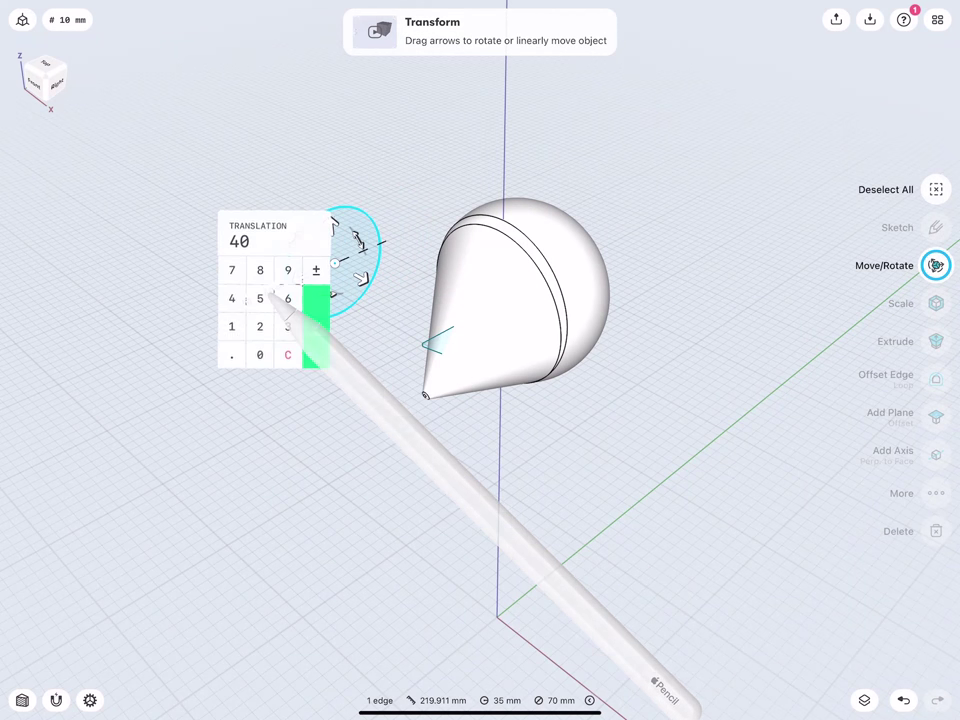
pyautogui.click(316, 322)
pyautogui.click(332, 394)
# - Extrude the circle face 210 mm through the cone, carving a curved scoop into the head
pyautogui.scroll(2, 325, 320)
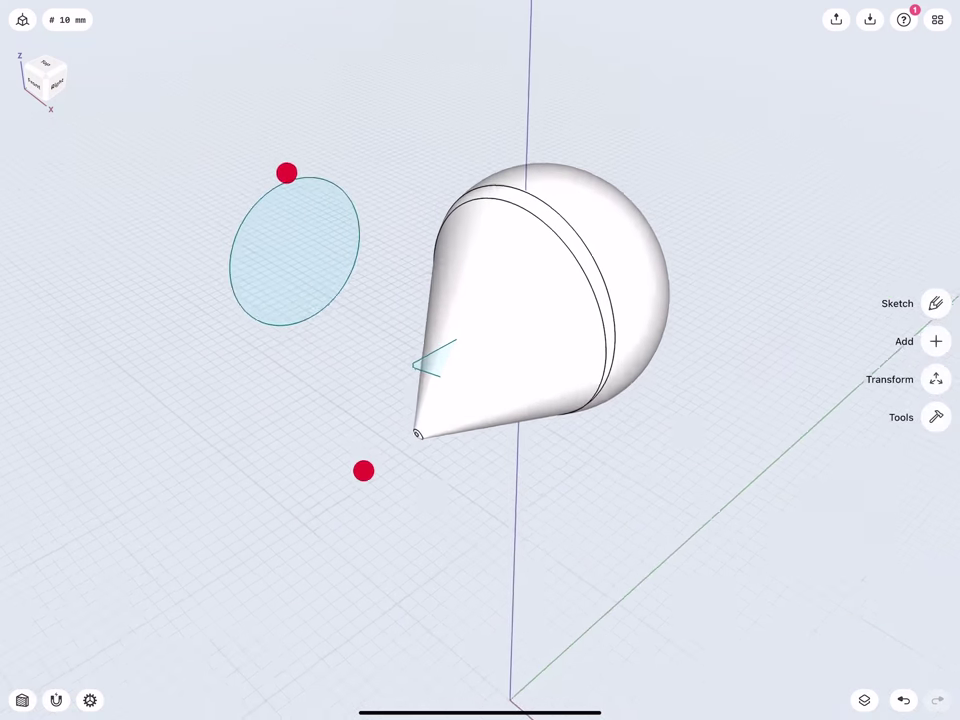
pyautogui.moveTo(287, 173); pyautogui.dragTo(266, 166, button='middle')
pyautogui.click(300, 253)
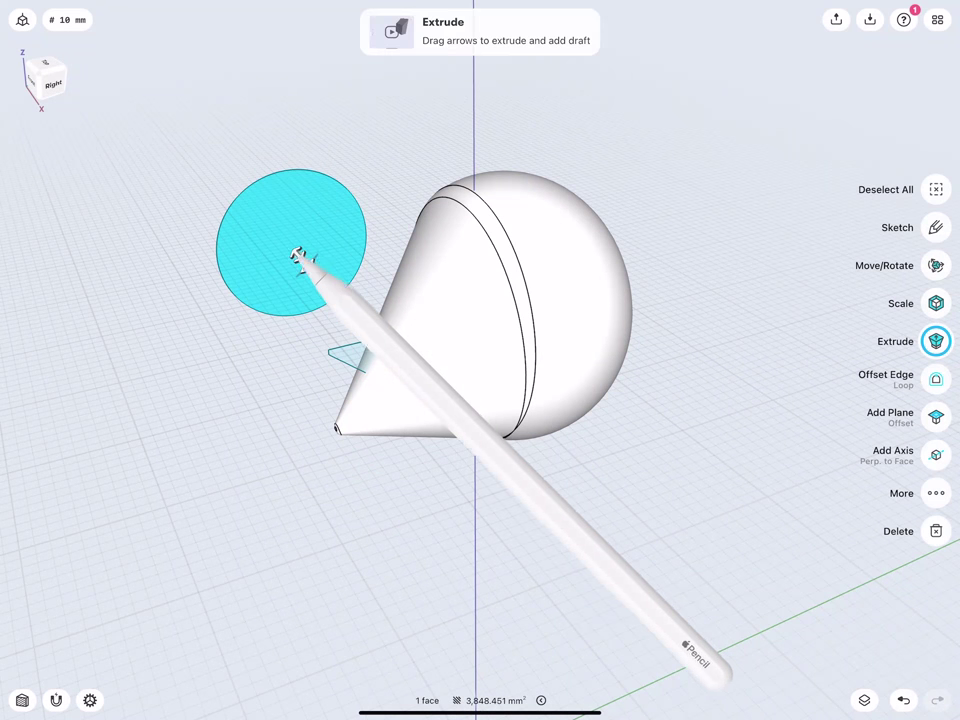
pyautogui.moveTo(300, 253); pyautogui.dragTo(546, 525)
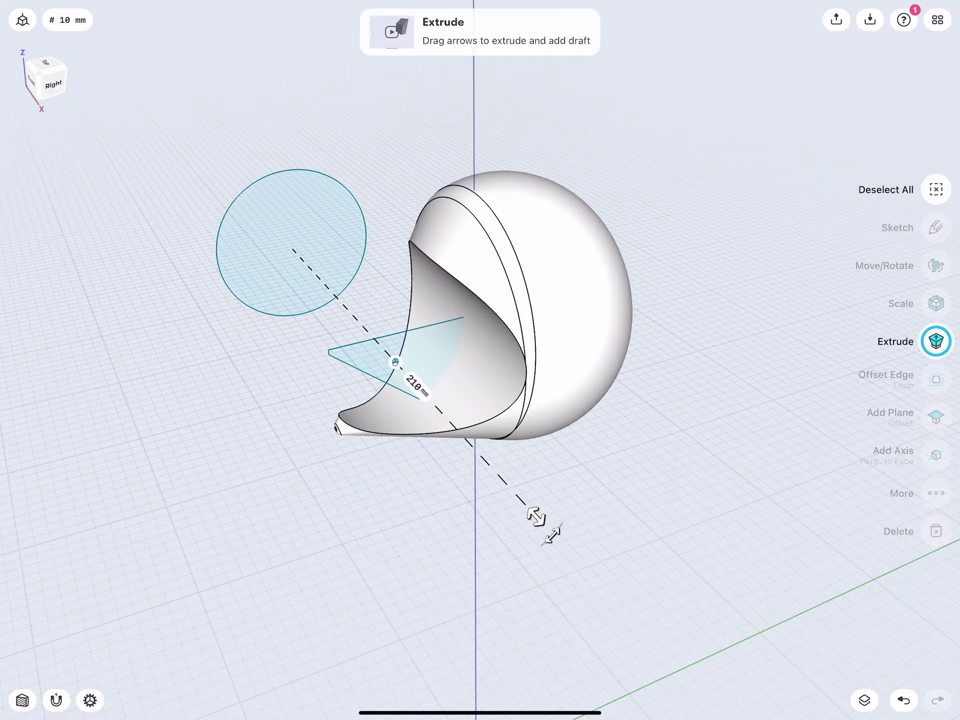
pyautogui.moveTo(351, 402); pyautogui.dragTo(402, 395, button='middle')
pyautogui.moveTo(390, 514)
pyautogui.mouseDown(button='middle')
pyautogui.moveTo(421, 507)
pyautogui.moveTo(375, 508)
pyautogui.mouseUp(button='middle')
pyautogui.click(212, 415)
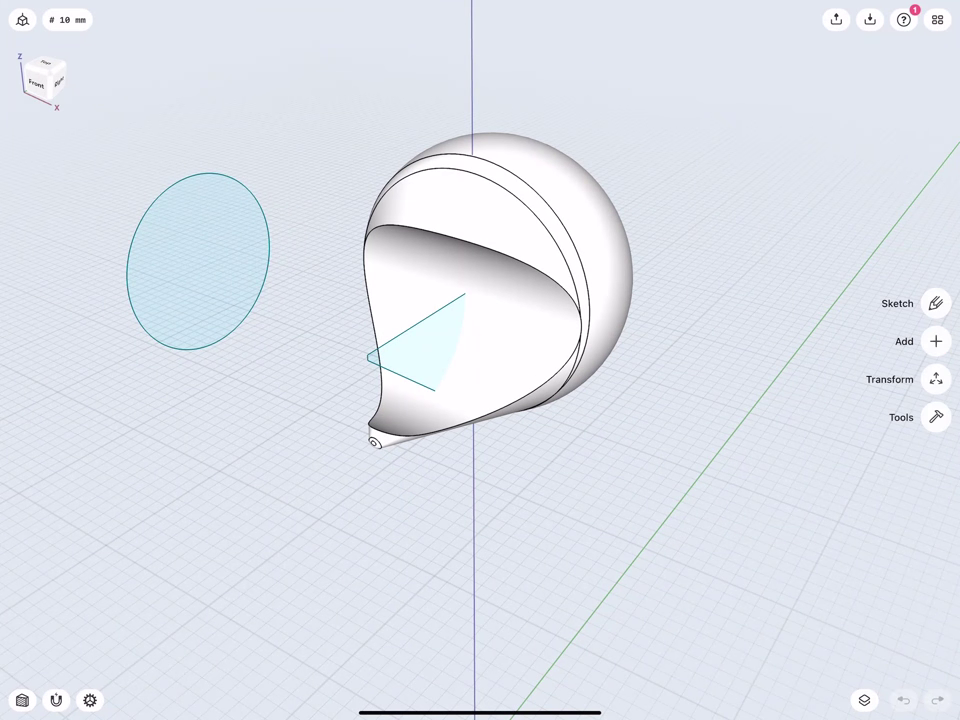
# - Group Sketch plane 02 and Sketch plane 01 into a folder renamed 'Sketches'
pyautogui.click(865, 700)
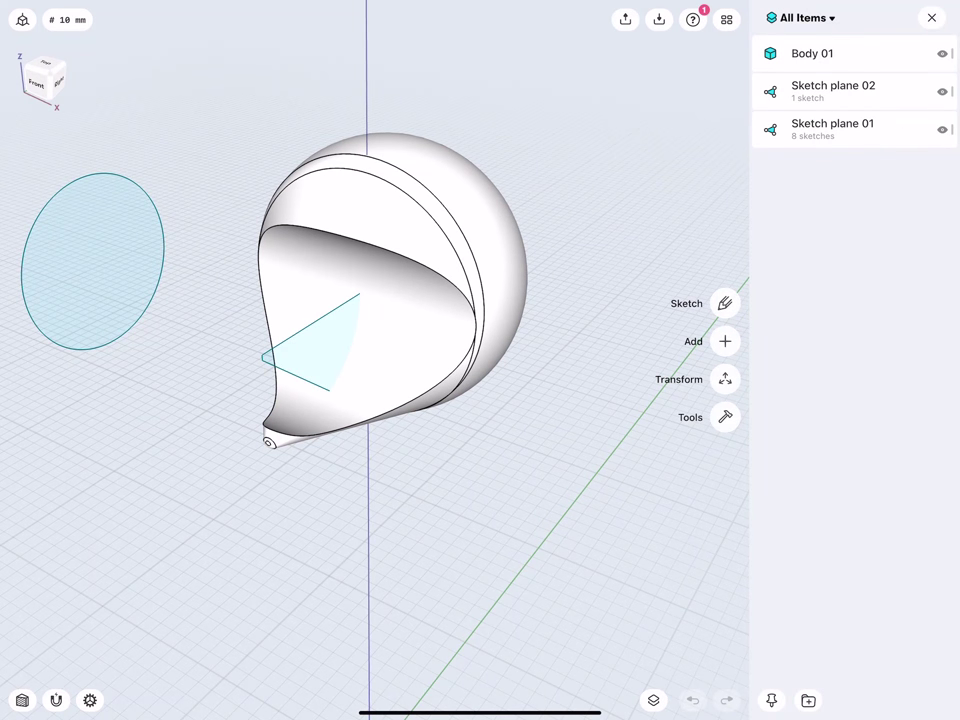
pyautogui.click(844, 82)
pyautogui.click(855, 122)
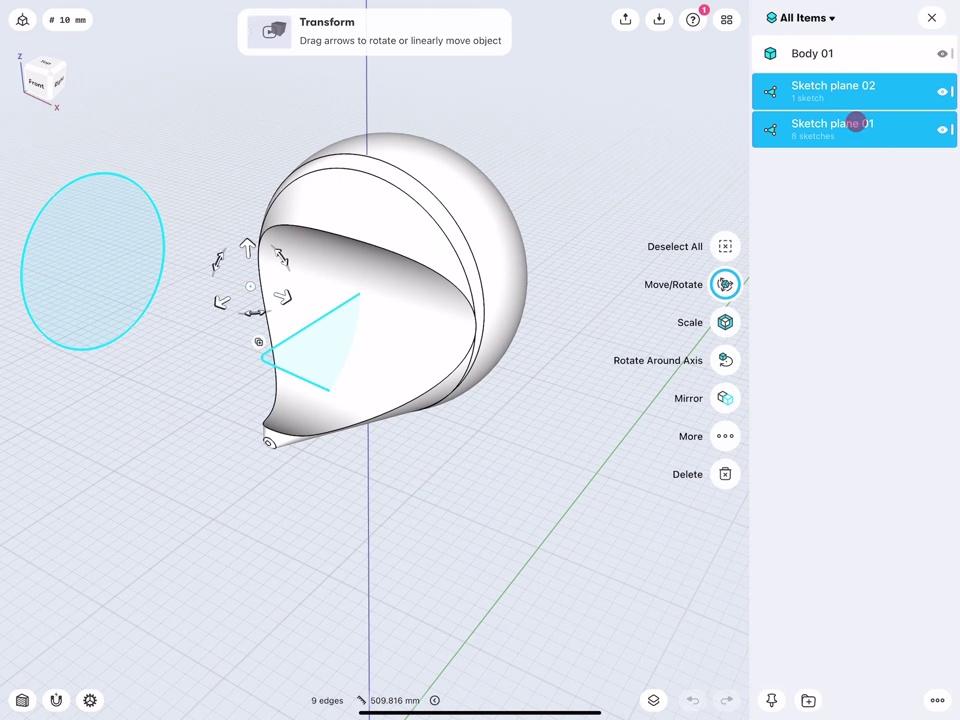
pyautogui.click(808, 700)
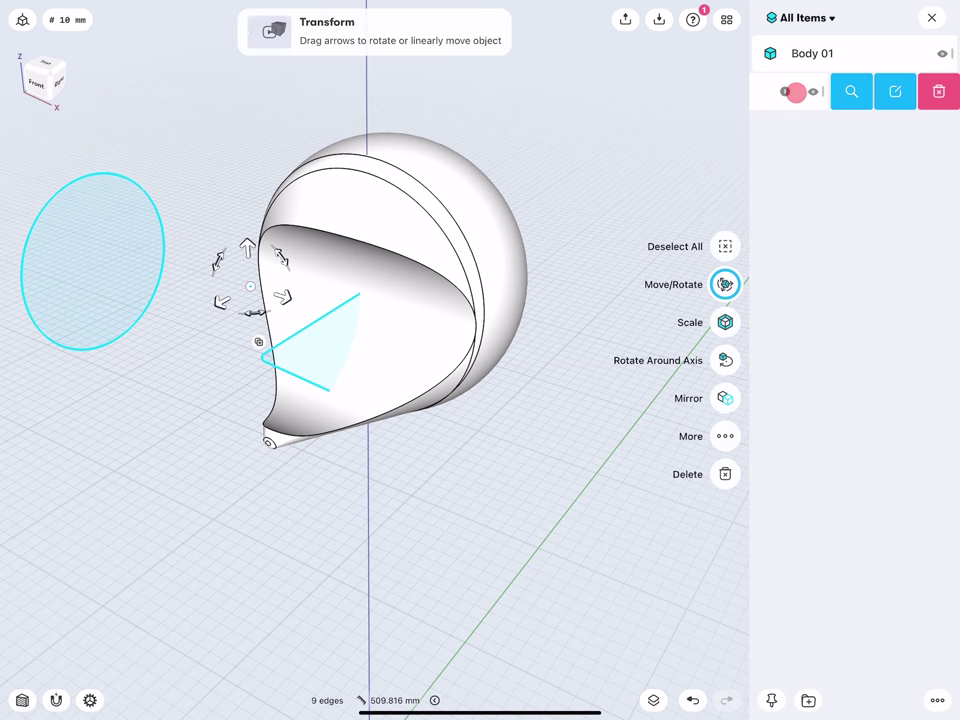
pyautogui.click(895, 91)
pyautogui.write('S')
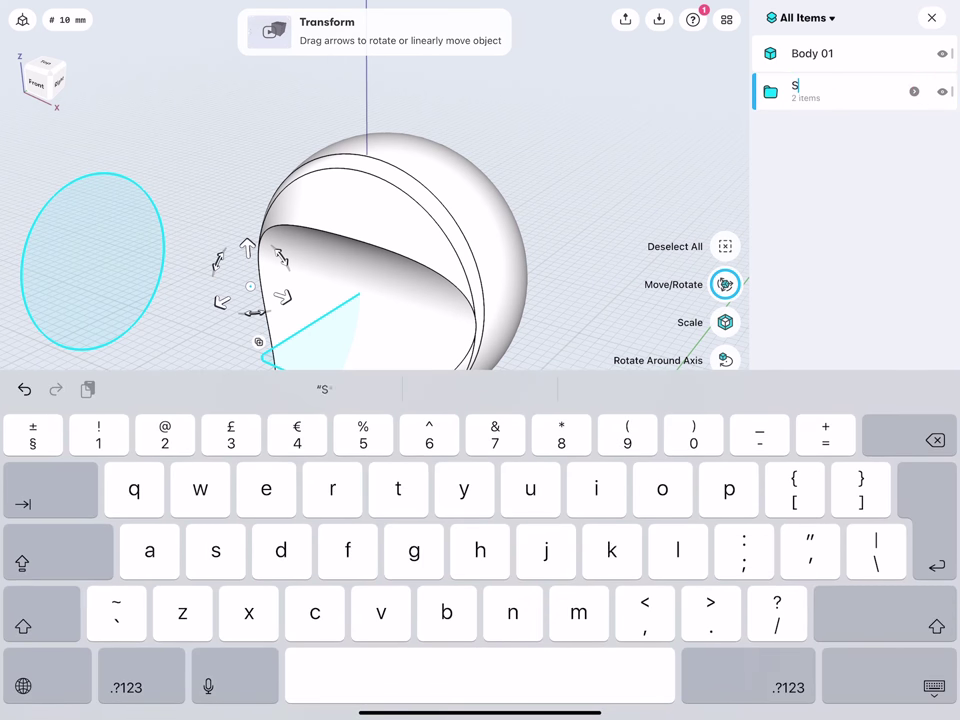
pyautogui.write('ketches')
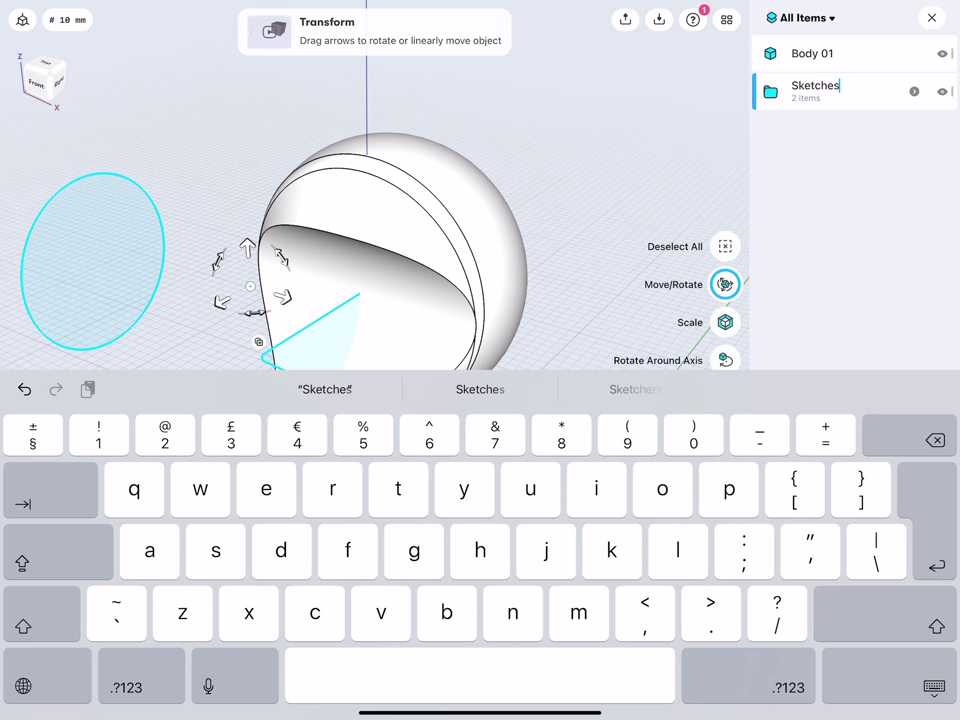
pyautogui.press('Return')
pyautogui.click(882, 218)
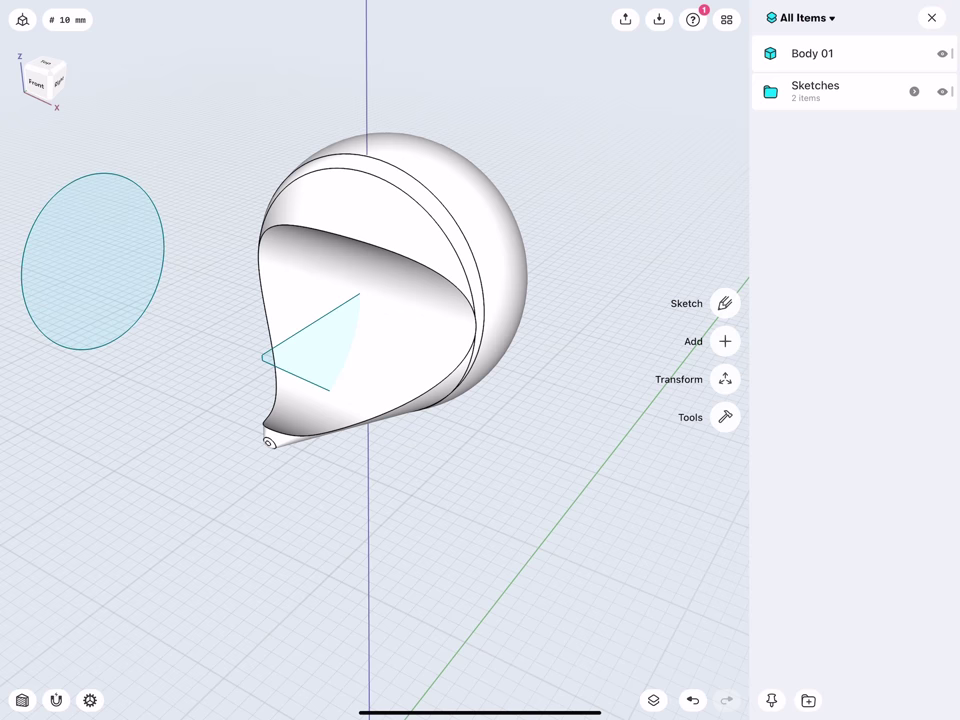
pyautogui.click(931, 18)
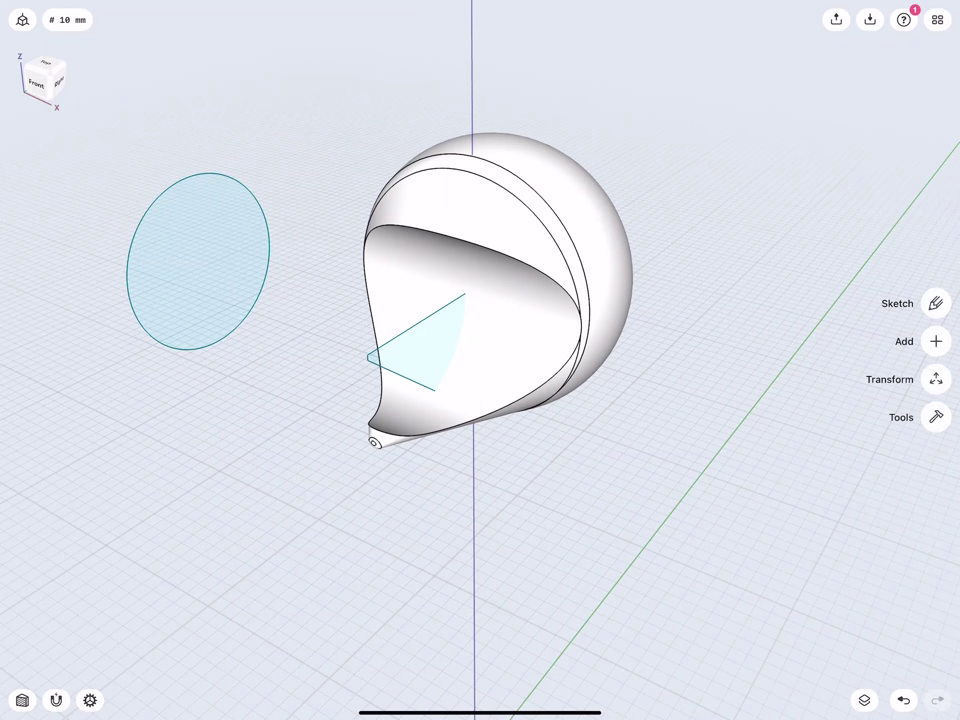
# - Select the scooped inner face of the head
pyautogui.moveTo(40, 63); pyautogui.dragTo(41, 72)
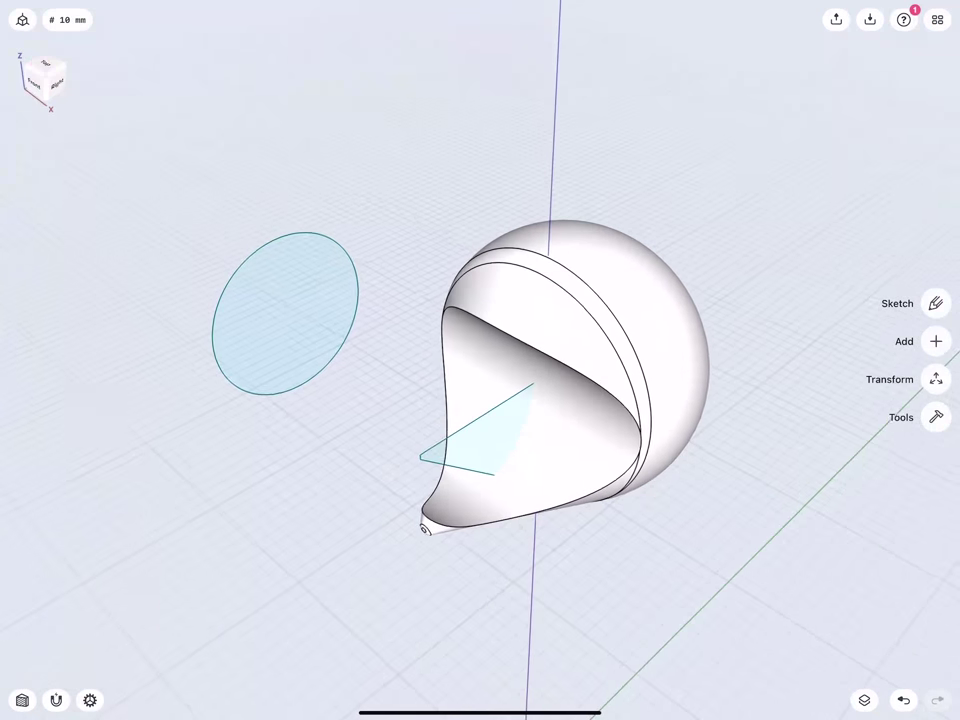
pyautogui.scroll(5, 379, 395)
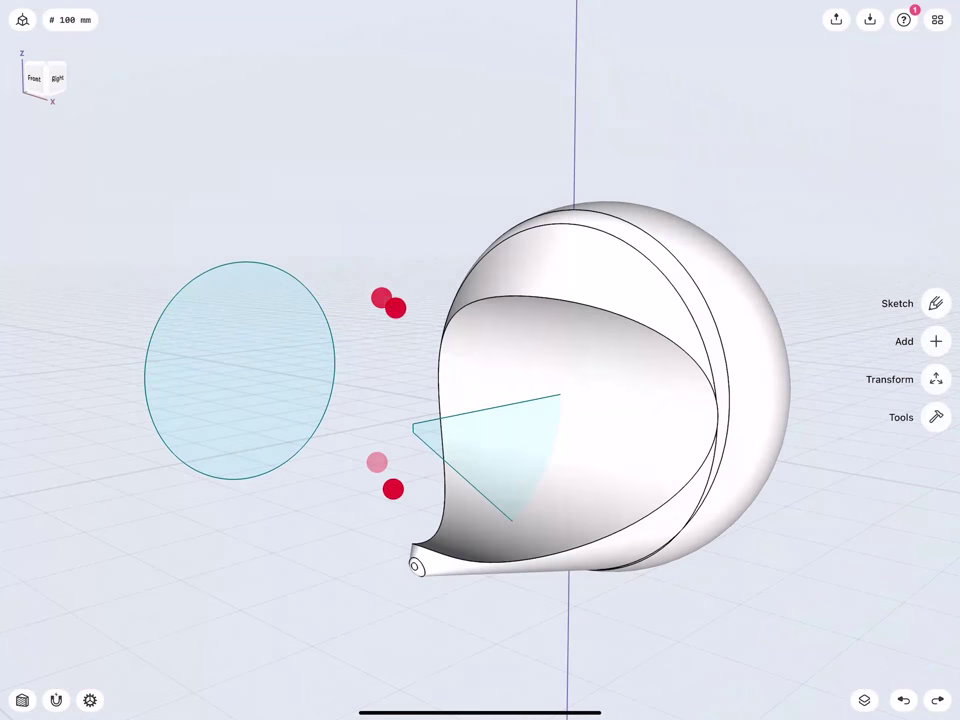
pyautogui.scroll(1, 344, 276)
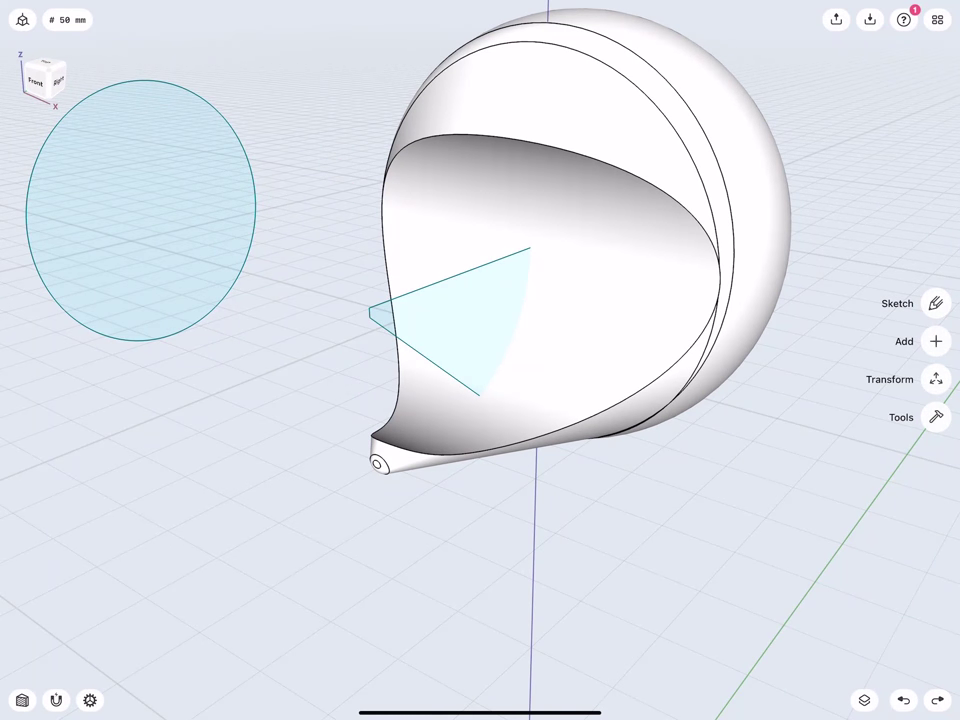
pyautogui.click(418, 228)
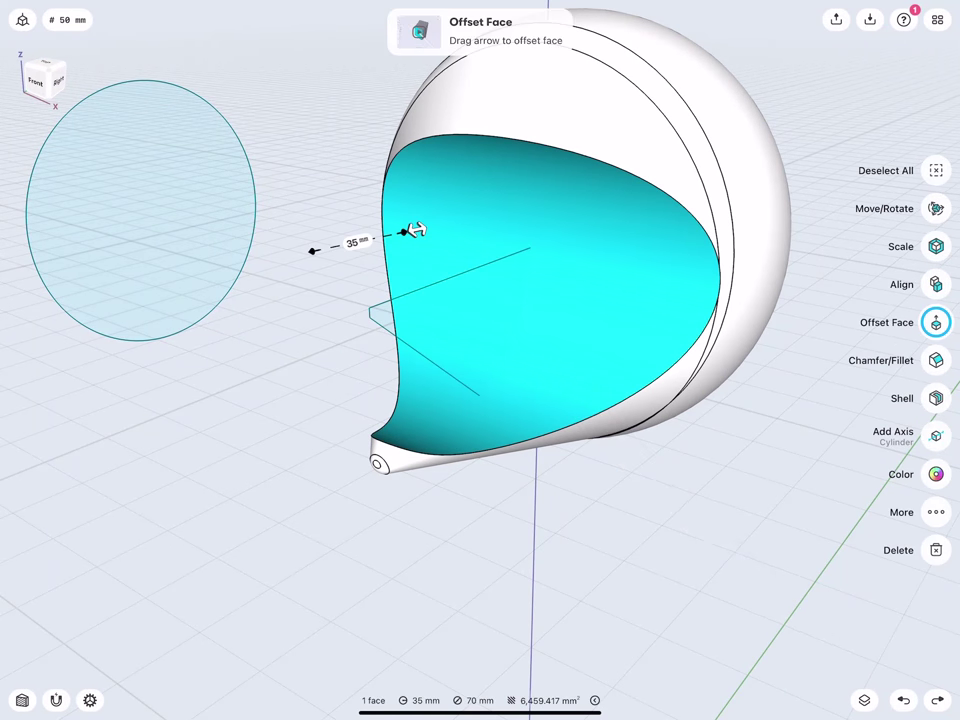
# - Shell the head body to a 1 mm wall, leaving the scooped face open
pyautogui.click(936, 397)
pyautogui.click(493, 136)
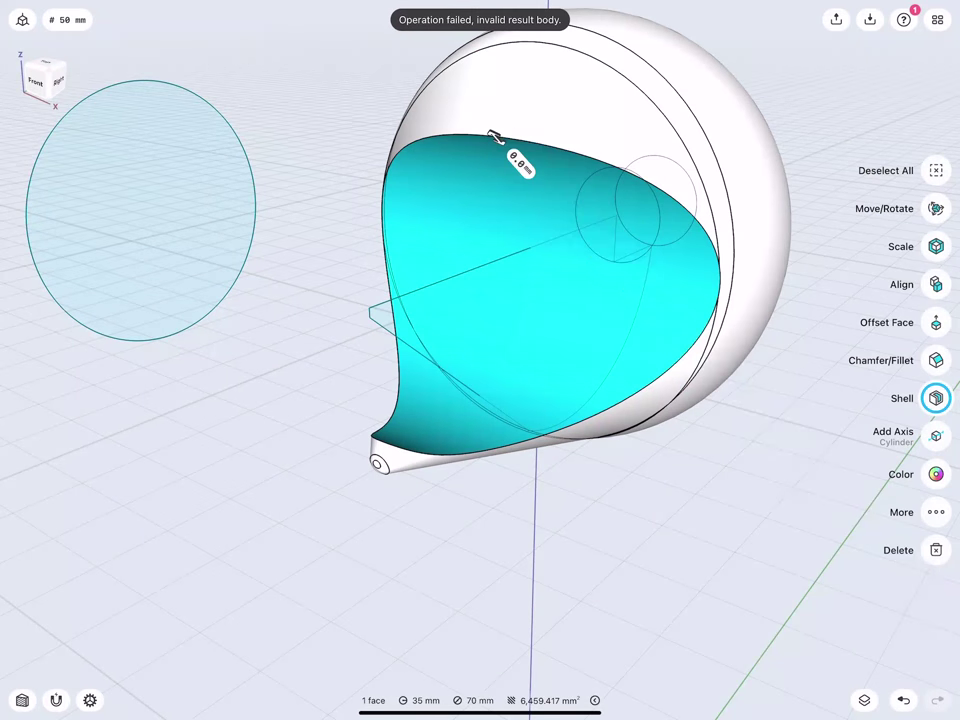
pyautogui.click(520, 163)
pyautogui.click(480, 199)
pyautogui.click(553, 186)
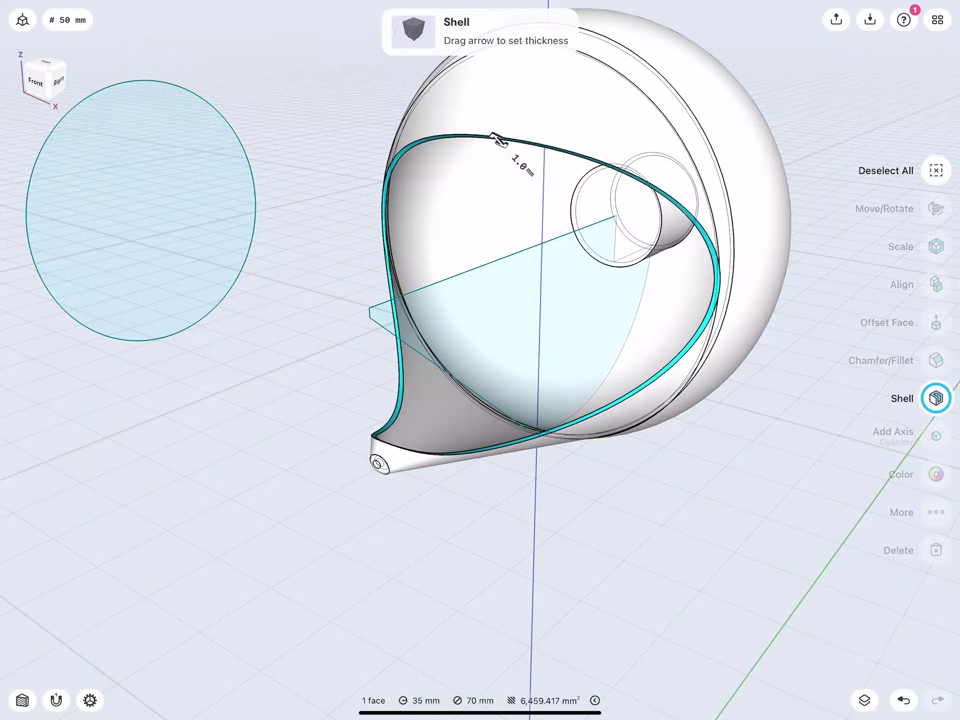
pyautogui.click(332, 139)
# - Offset the face inside the back hole outward by about 44 mm
pyautogui.moveTo(399, 159); pyautogui.dragTo(302, 133)
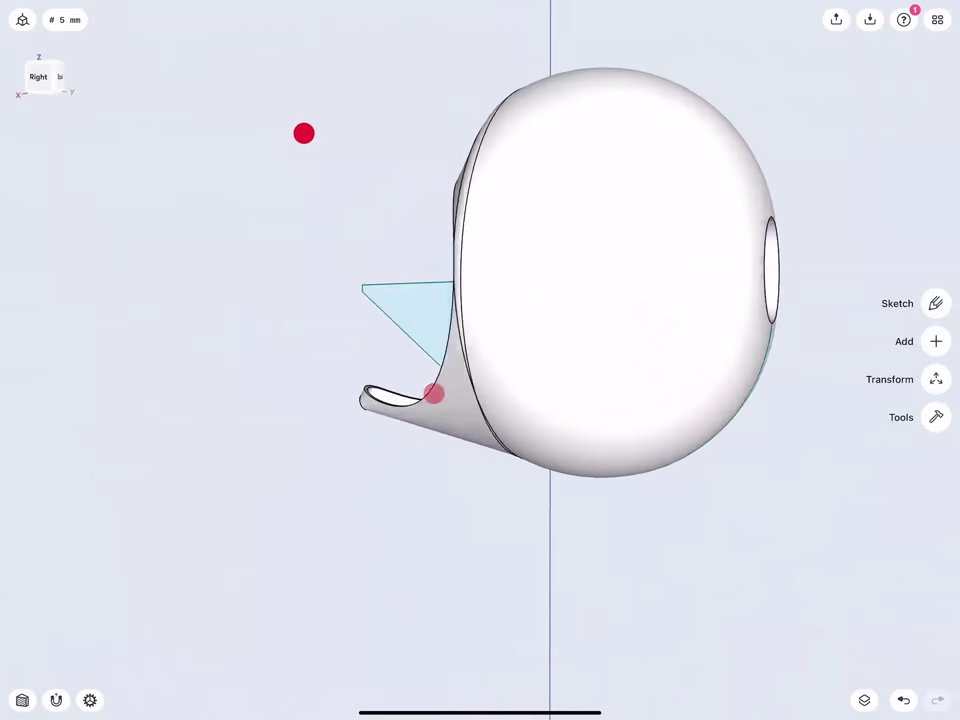
pyautogui.moveTo(400, 250); pyautogui.dragTo(366, 270)
pyautogui.click(462, 290)
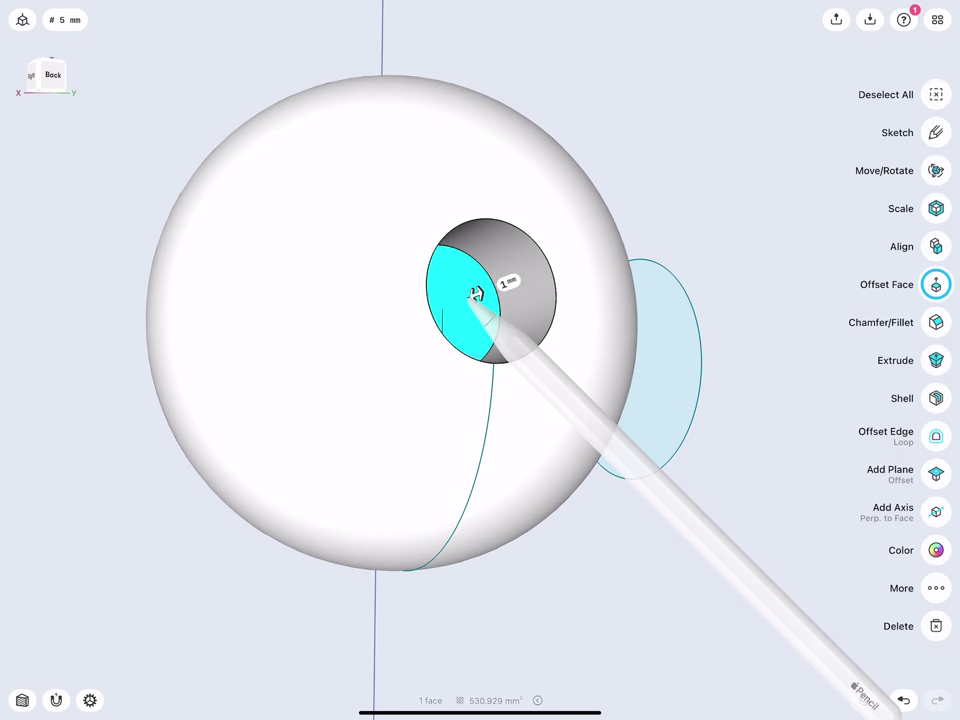
pyautogui.moveTo(474, 295); pyautogui.dragTo(378, 329)
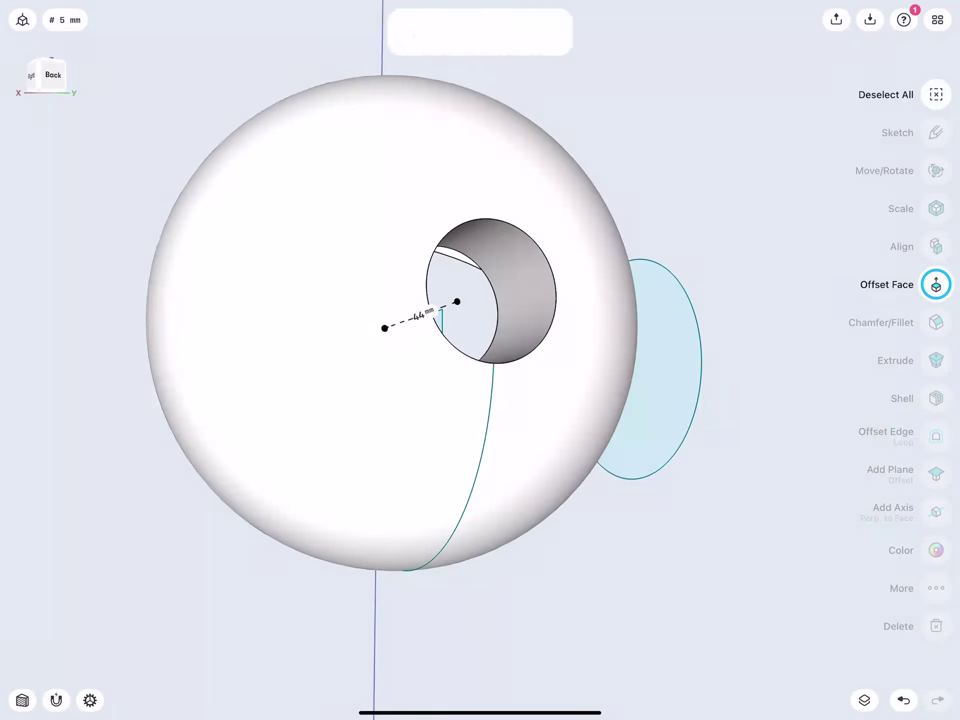
pyautogui.click(139, 193)
# - Zoom out to see the whole scene and look straight at the Front view
pyautogui.scroll(-3, 383, 364)
pyautogui.moveTo(377, 281)
pyautogui.mouseDown()
pyautogui.moveTo(483, 306)
pyautogui.moveTo(476, 257)
pyautogui.moveTo(401, 244)
pyautogui.moveTo(347, 257)
pyautogui.moveTo(348, 240)
pyautogui.mouseUp()
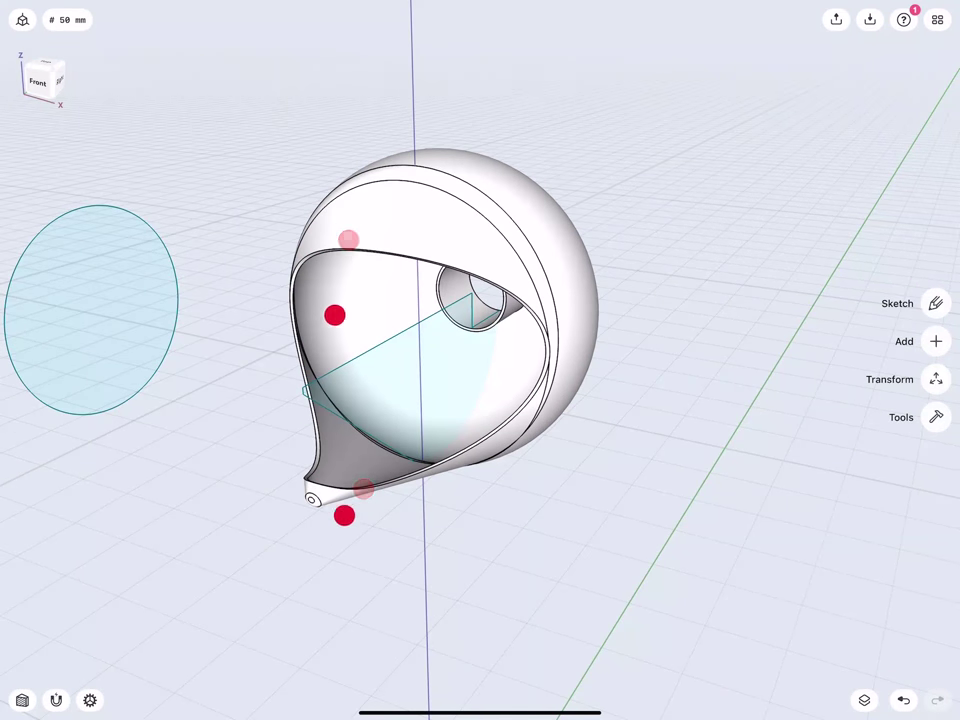
pyautogui.moveTo(334, 315)
pyautogui.mouseDown()
pyautogui.moveTo(396, 161)
pyautogui.moveTo(414, 281)
pyautogui.moveTo(441, 277)
pyautogui.moveTo(397, 245)
pyautogui.mouseUp()
pyautogui.click(39, 75)
# - Sketch a 40 mm vertical line, a centred 40 mm base line, and two arcs meeting at the top
pyautogui.moveTo(480, 377)
pyautogui.mouseDown()
pyautogui.moveTo(478, 193)
pyautogui.moveTo(480, 213)
pyautogui.mouseUp()
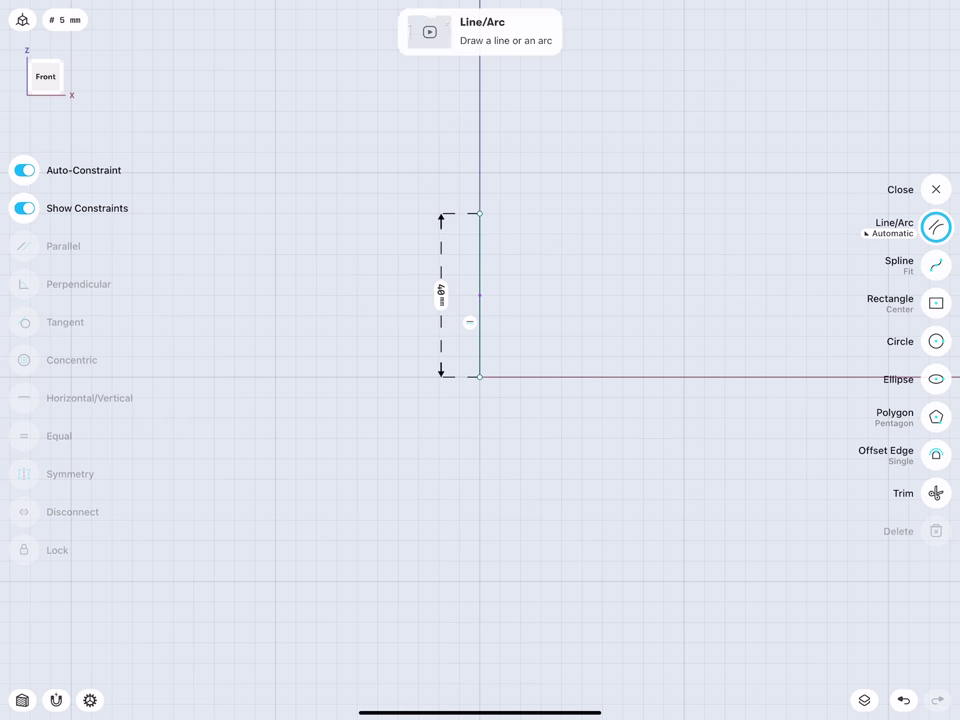
pyautogui.moveTo(561, 479)
pyautogui.mouseDown()
pyautogui.moveTo(377, 479)
pyautogui.moveTo(398, 479)
pyautogui.mouseUp()
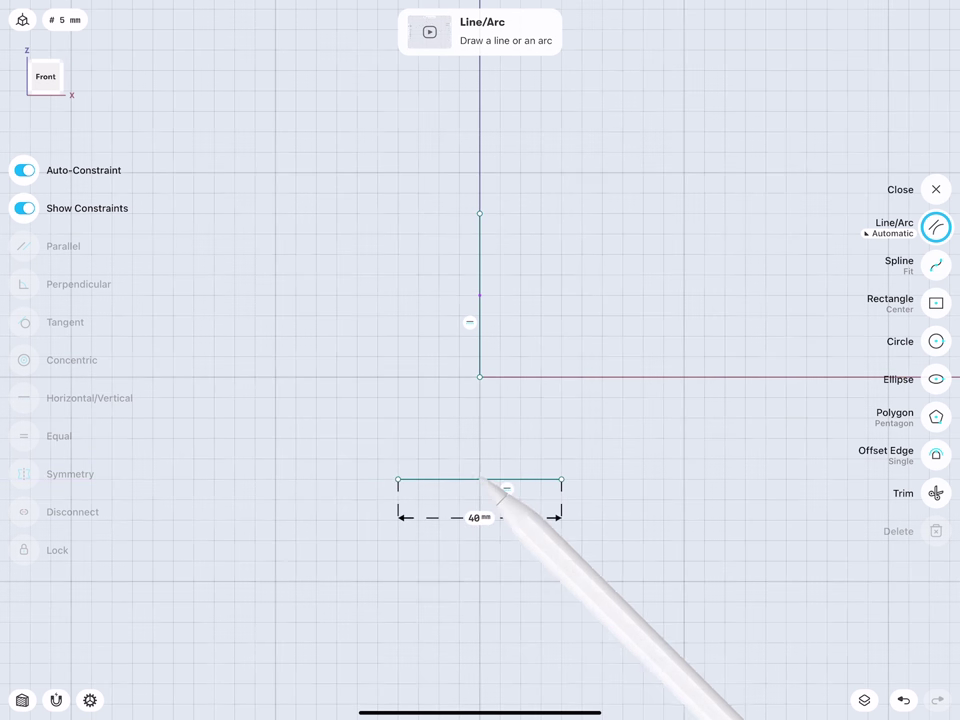
pyautogui.moveTo(480, 479); pyautogui.dragTo(480, 377)
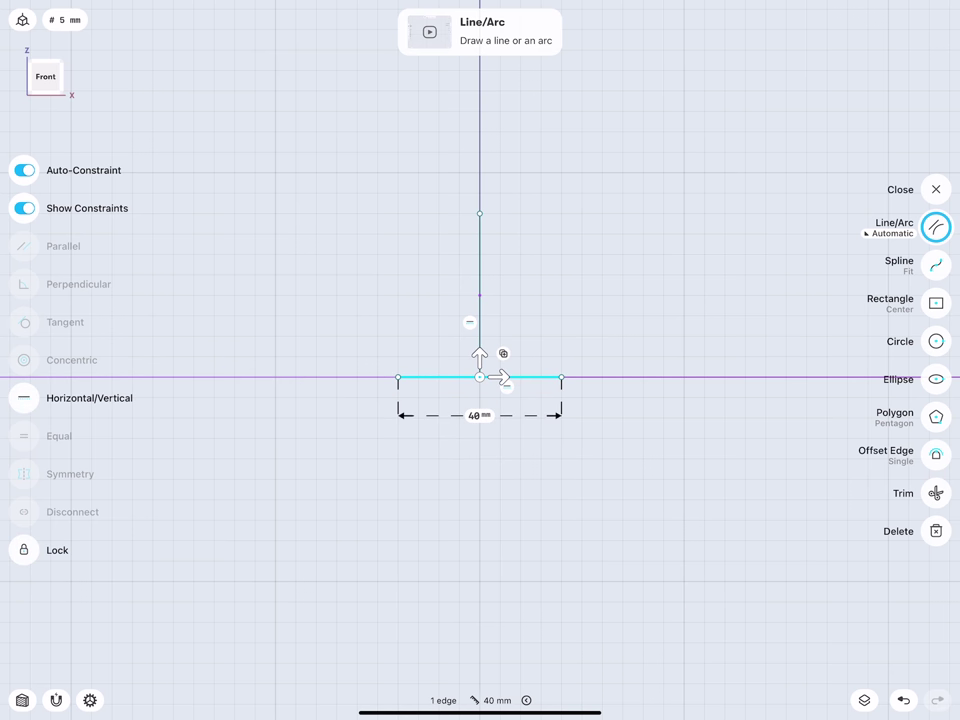
pyautogui.moveTo(398, 377)
pyautogui.mouseDown()
pyautogui.moveTo(381, 313)
pyautogui.moveTo(456, 214)
pyautogui.moveTo(480, 213)
pyautogui.mouseUp()
pyautogui.moveTo(561, 377)
pyautogui.mouseDown()
pyautogui.moveTo(568, 294)
pyautogui.moveTo(480, 213)
pyautogui.mouseUp()
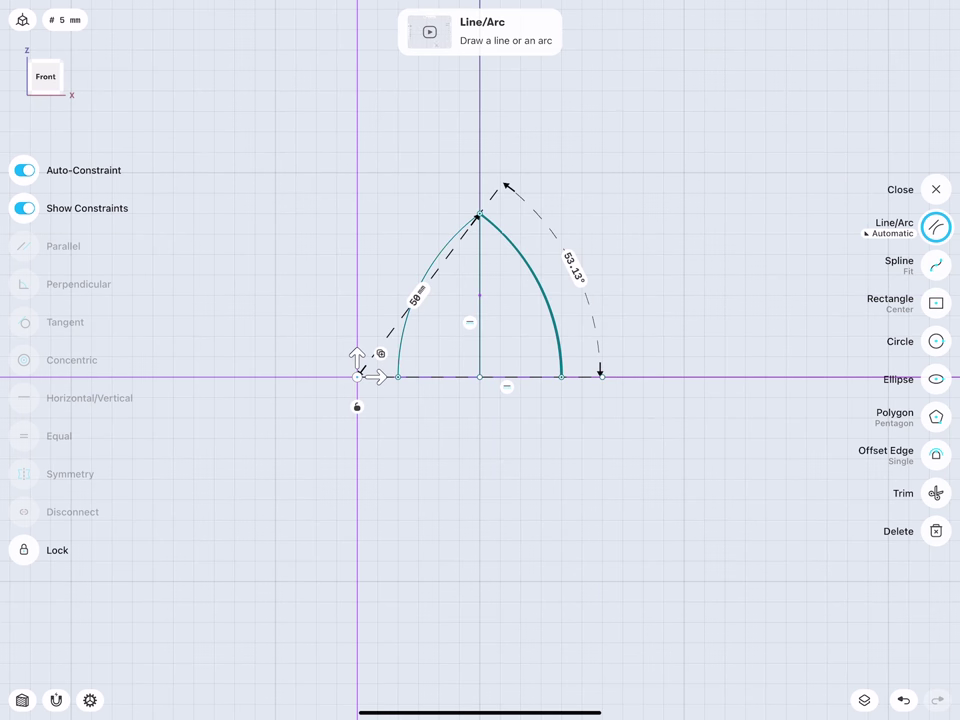
# - Try a 115 mm arc radius, then undo the change
pyautogui.moveTo(415, 297); pyautogui.dragTo(490, 320)
pyautogui.click(476, 316)
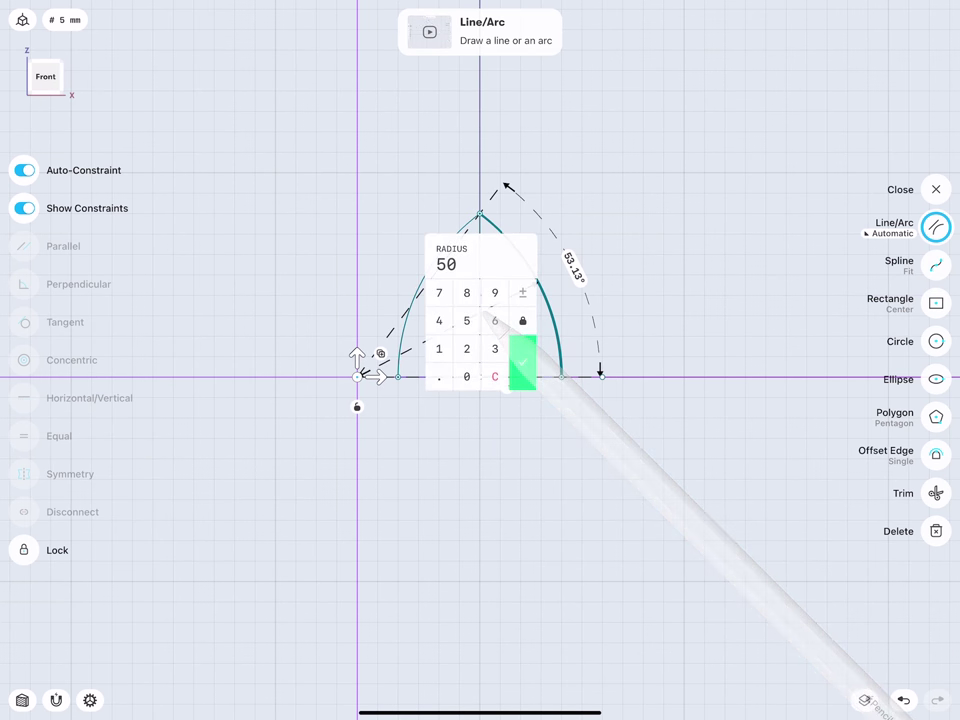
pyautogui.write('115')
pyautogui.click(523, 362)
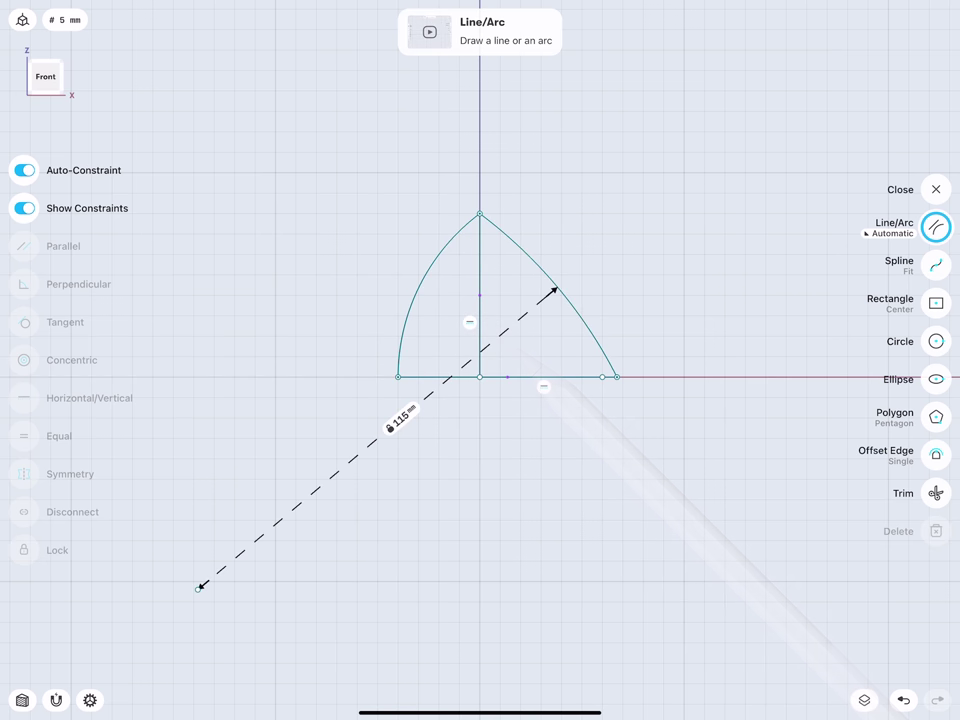
pyautogui.click(904, 700)
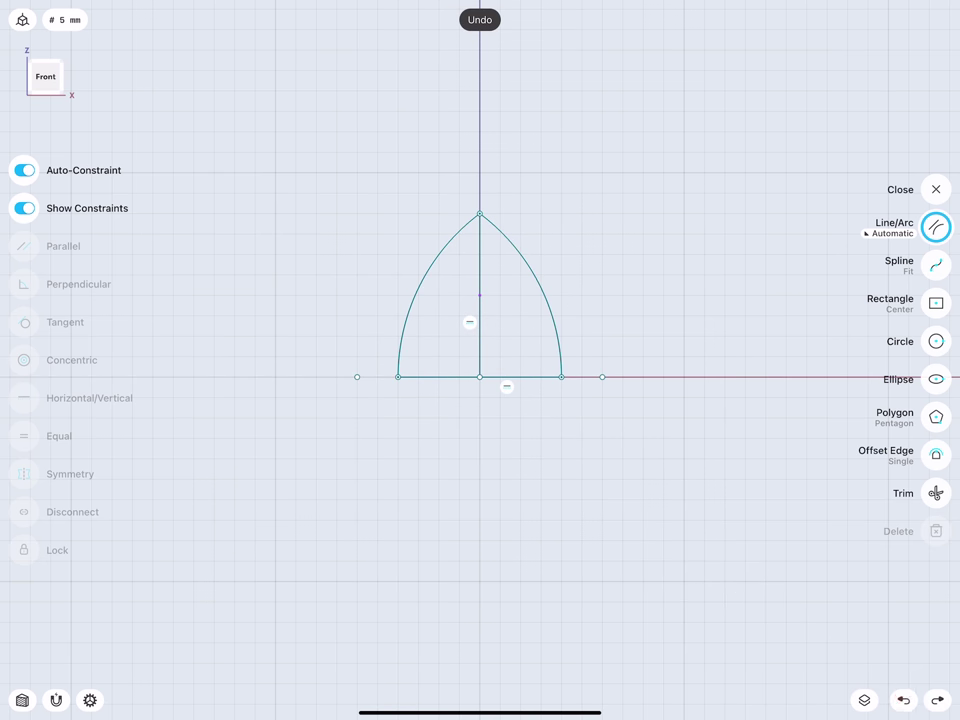
# - Lock the tip and right base corner, and set the right arc radius to 115 mm
pyautogui.click(562, 377)
pyautogui.click(480, 213)
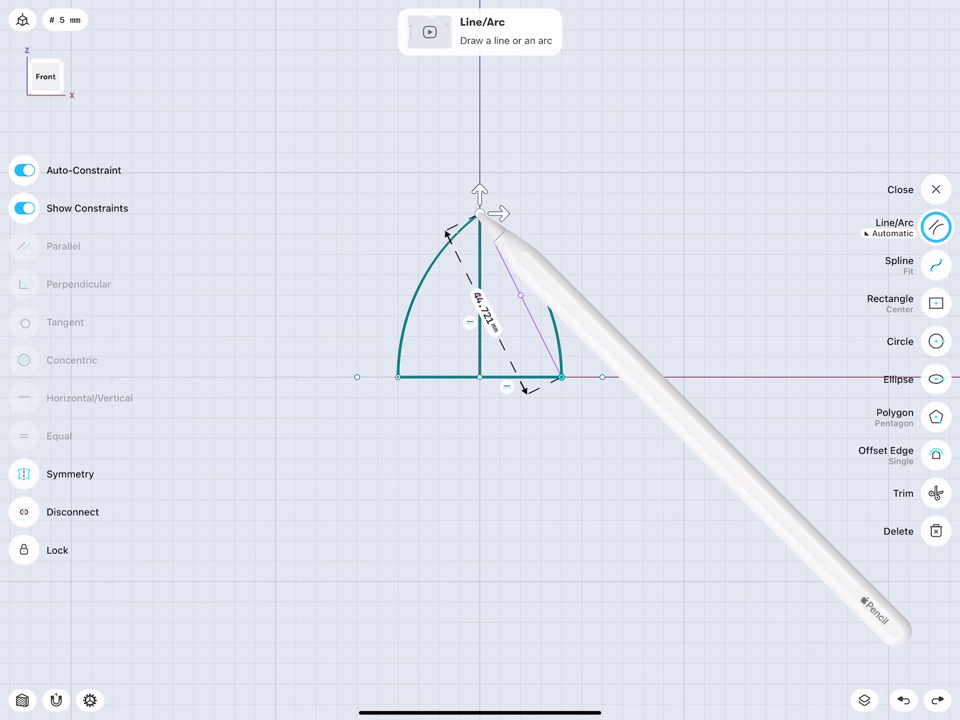
pyautogui.click(26, 550)
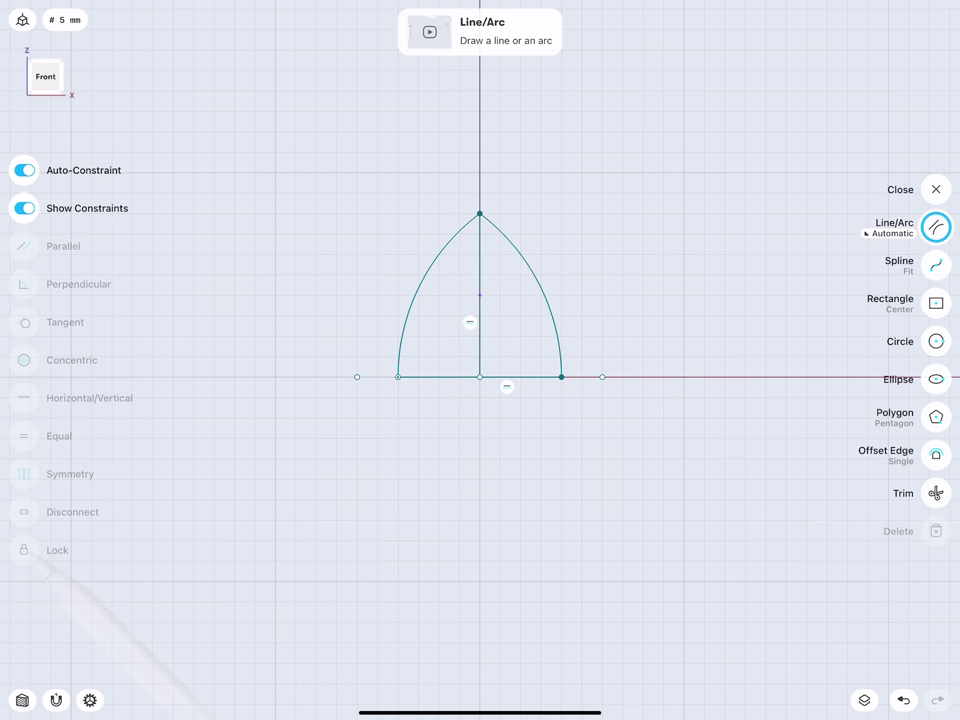
pyautogui.click(545, 287)
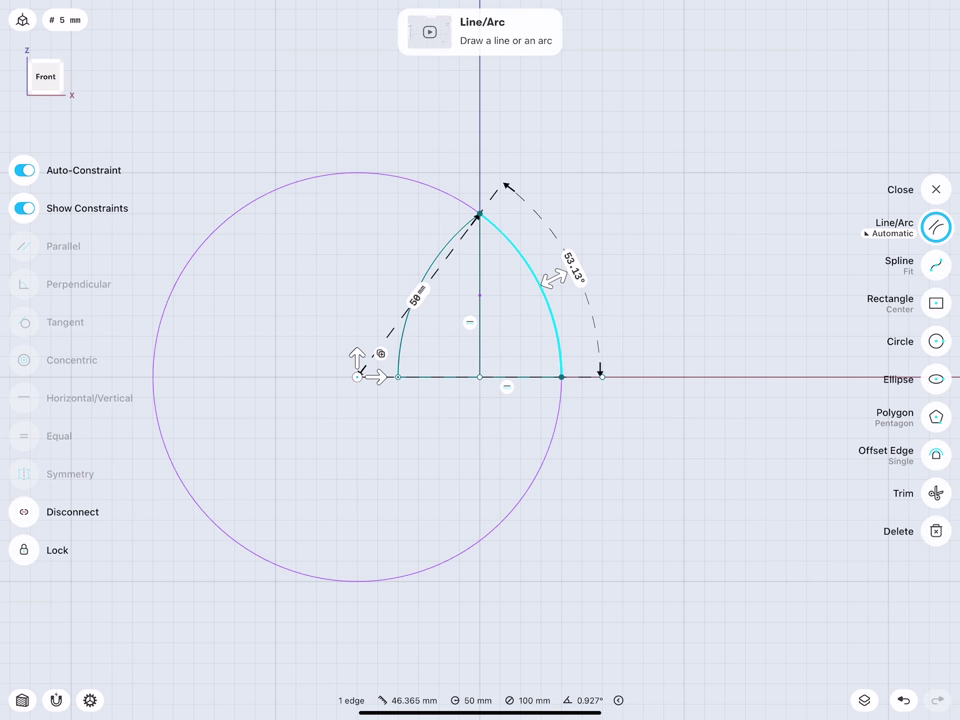
pyautogui.click(415, 295)
pyautogui.write('115')
pyautogui.click(459, 343)
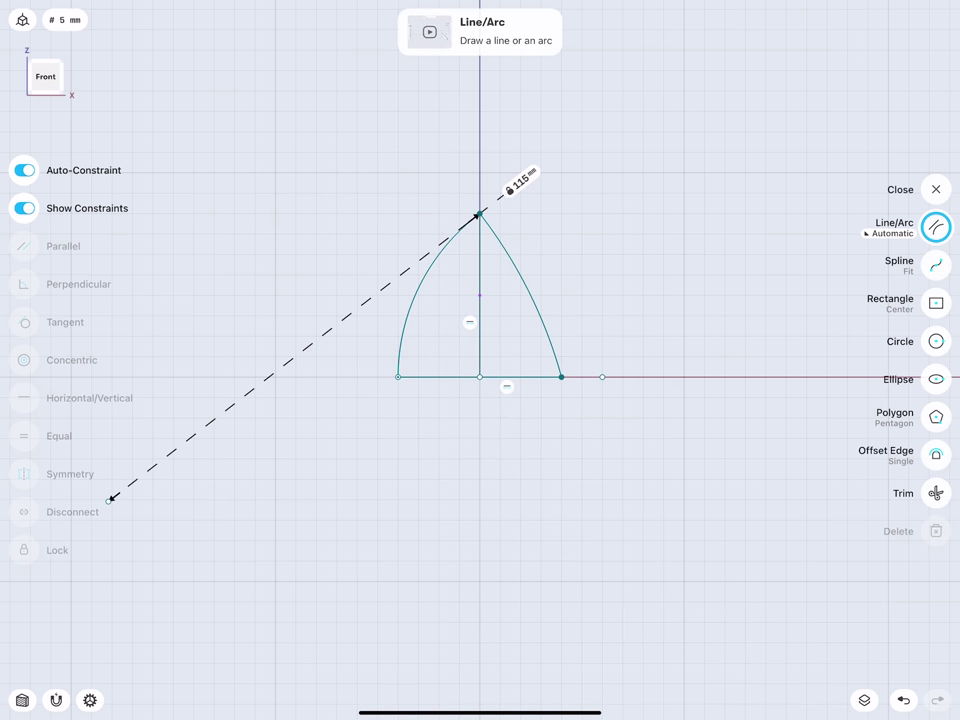
# - Set the left arc radius to 115 mm
pyautogui.click(398, 377)
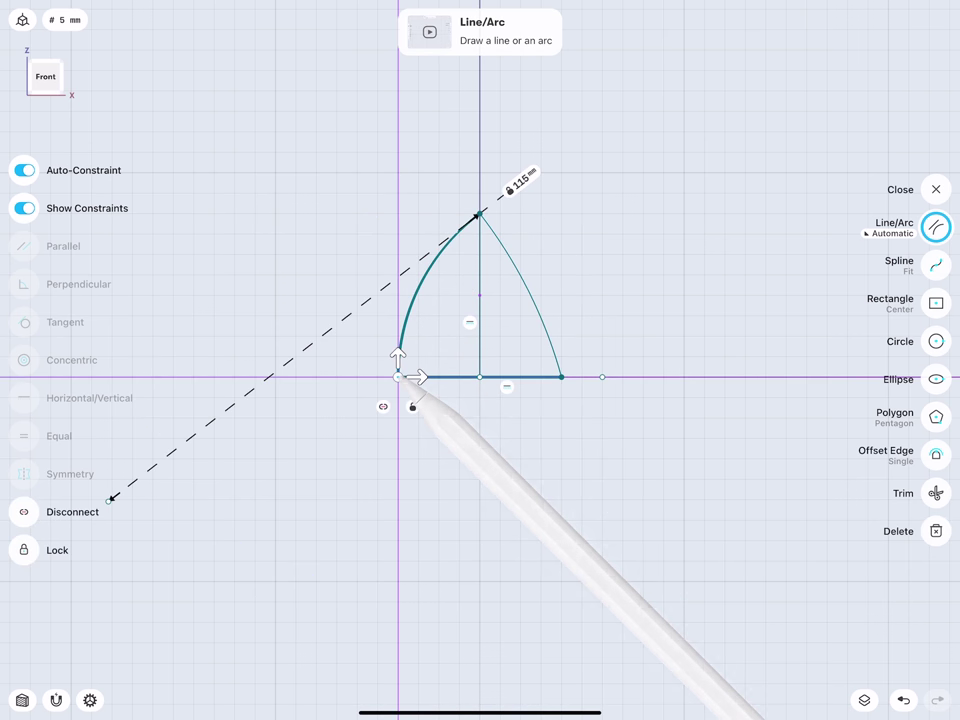
pyautogui.click(38, 563)
pyautogui.click(420, 300)
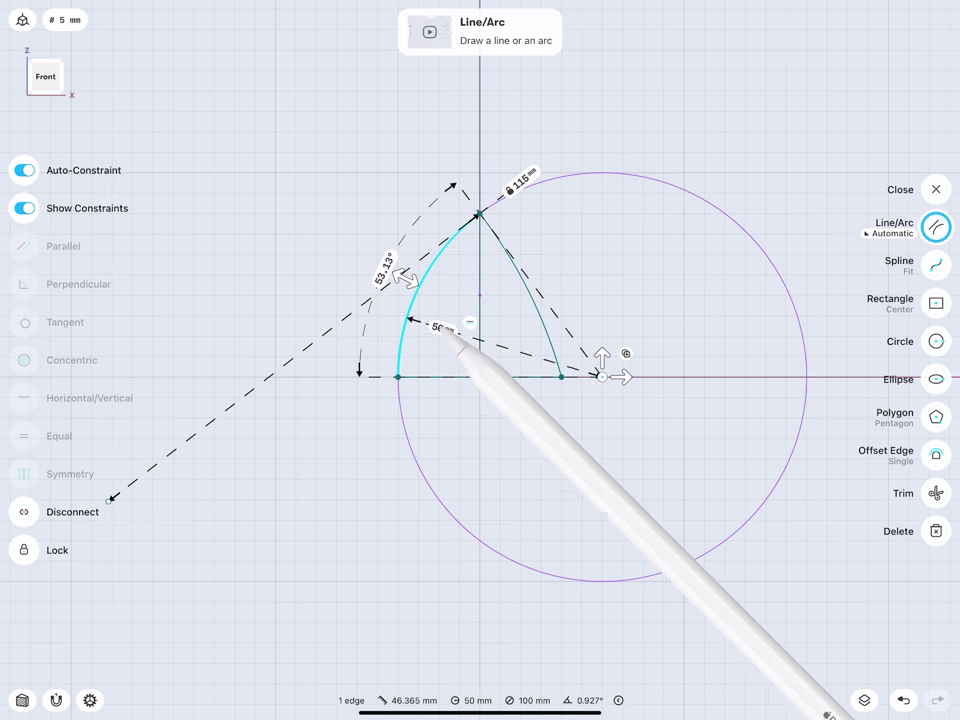
pyautogui.click(450, 298)
pyautogui.click(412, 338)
pyautogui.click(412, 338)
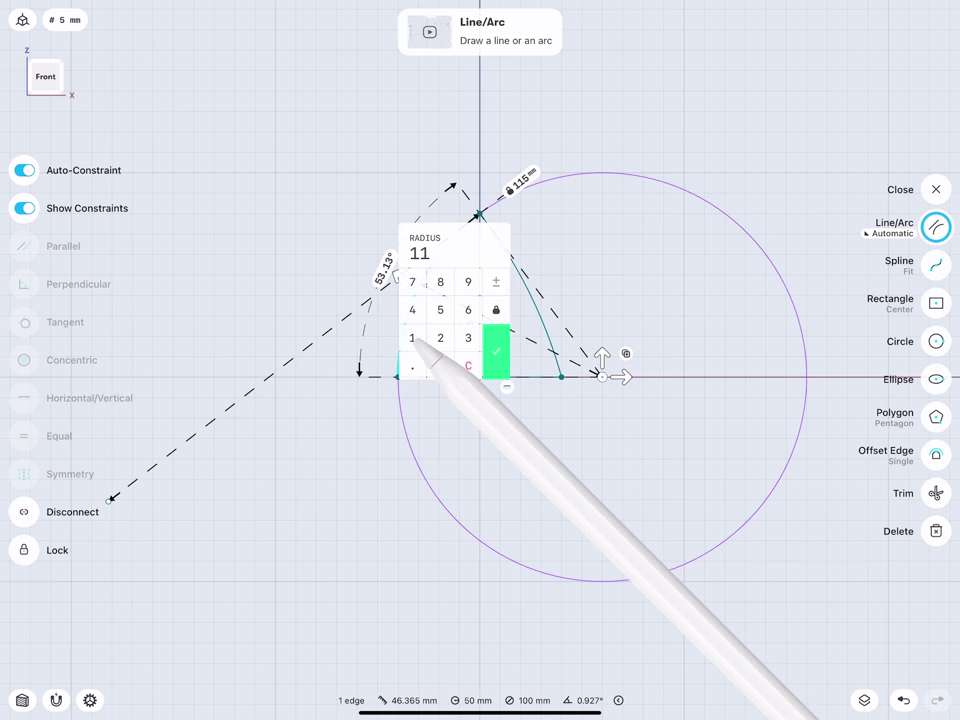
pyautogui.click(440, 310)
pyautogui.click(496, 351)
# - Move the radius label onto the right arc, check the centre line, and close the sketch
pyautogui.scroll(3, 419, 363)
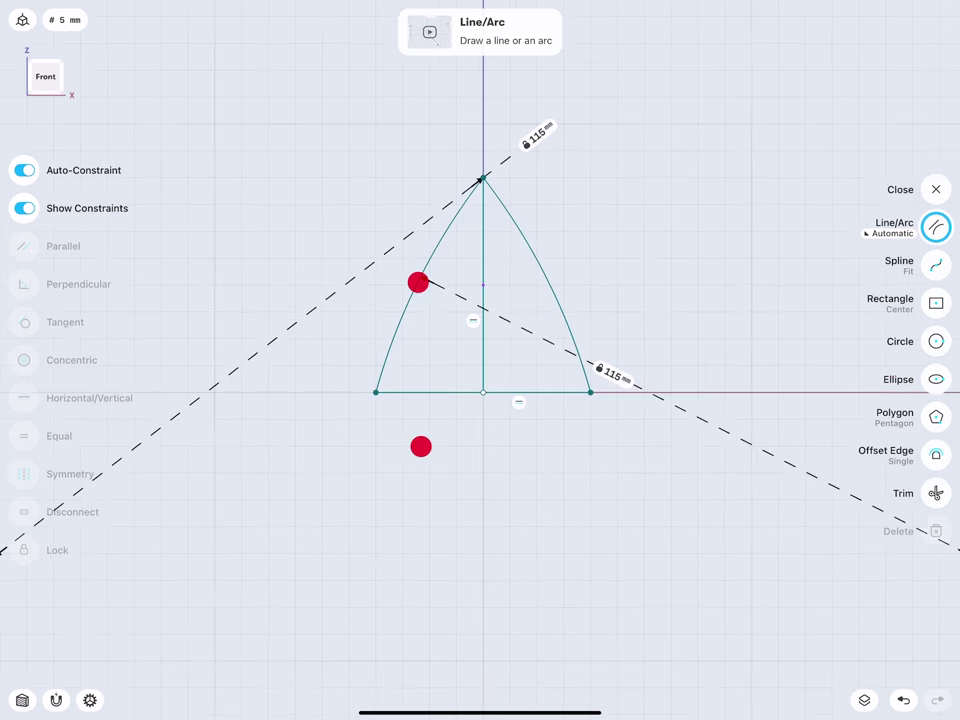
pyautogui.scroll(2, 420, 375)
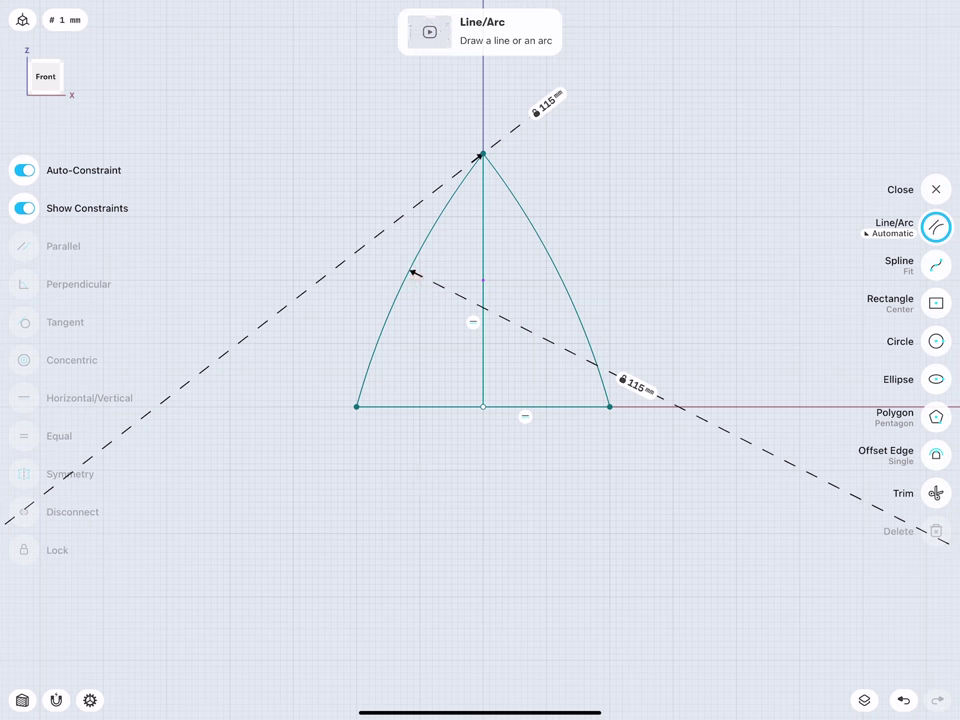
pyautogui.moveTo(548, 102)
pyautogui.mouseDown()
pyautogui.moveTo(590, 258)
pyautogui.moveTo(605, 262)
pyautogui.mouseUp()
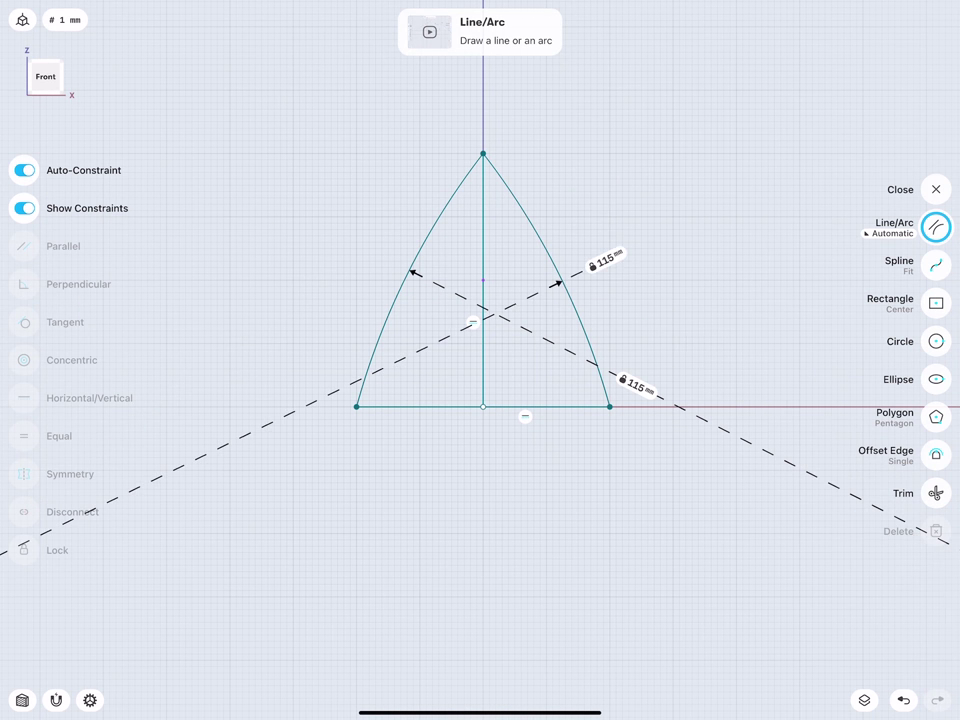
pyautogui.click(483, 280)
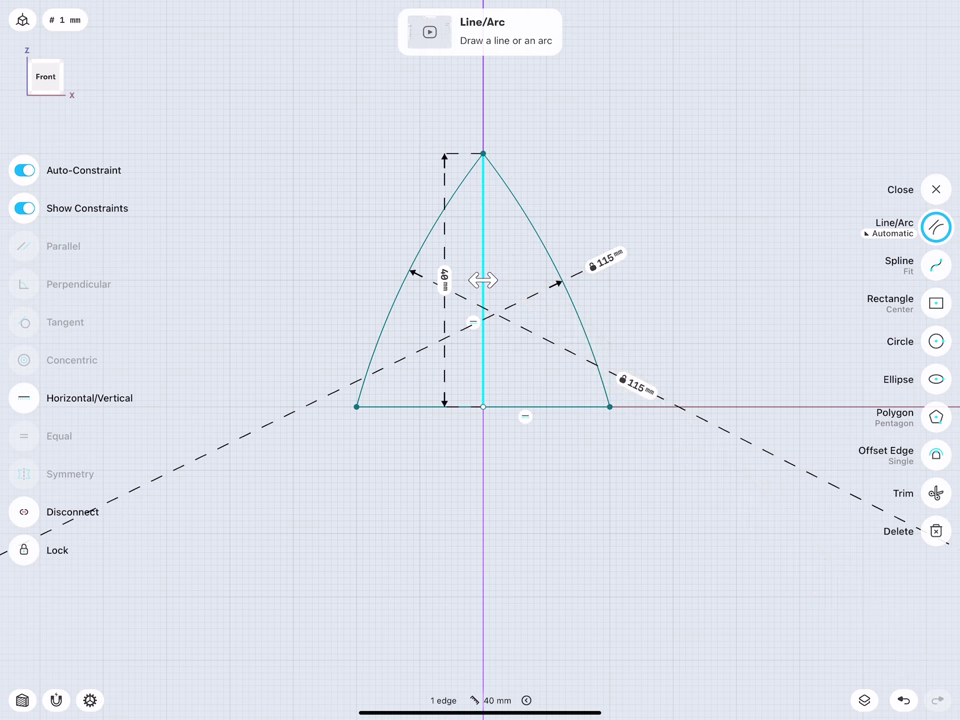
pyautogui.click(936, 189)
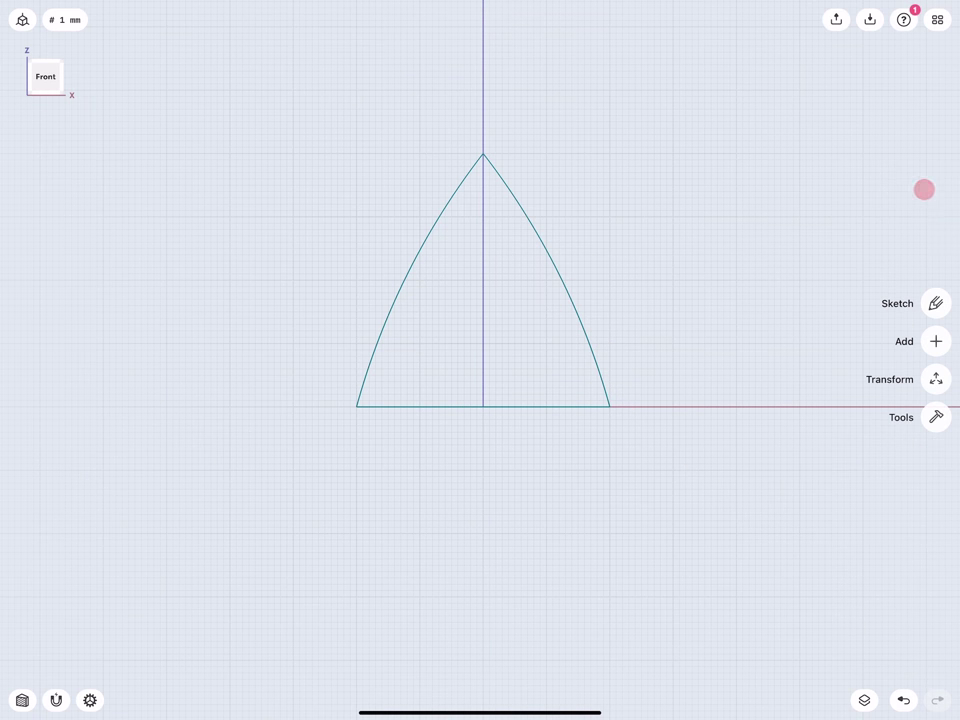
# - Close the sketch and select Sketch plane 03 from the Items list
pyautogui.click(46, 76)
pyautogui.moveTo(46, 76); pyautogui.dragTo(36, 96)
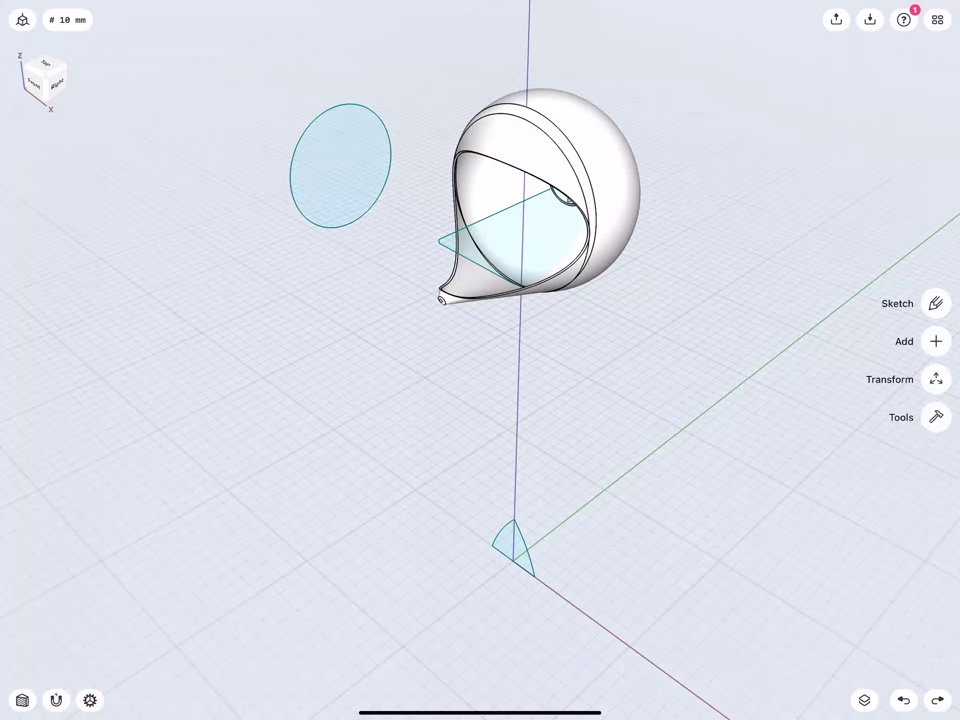
pyautogui.click(864, 700)
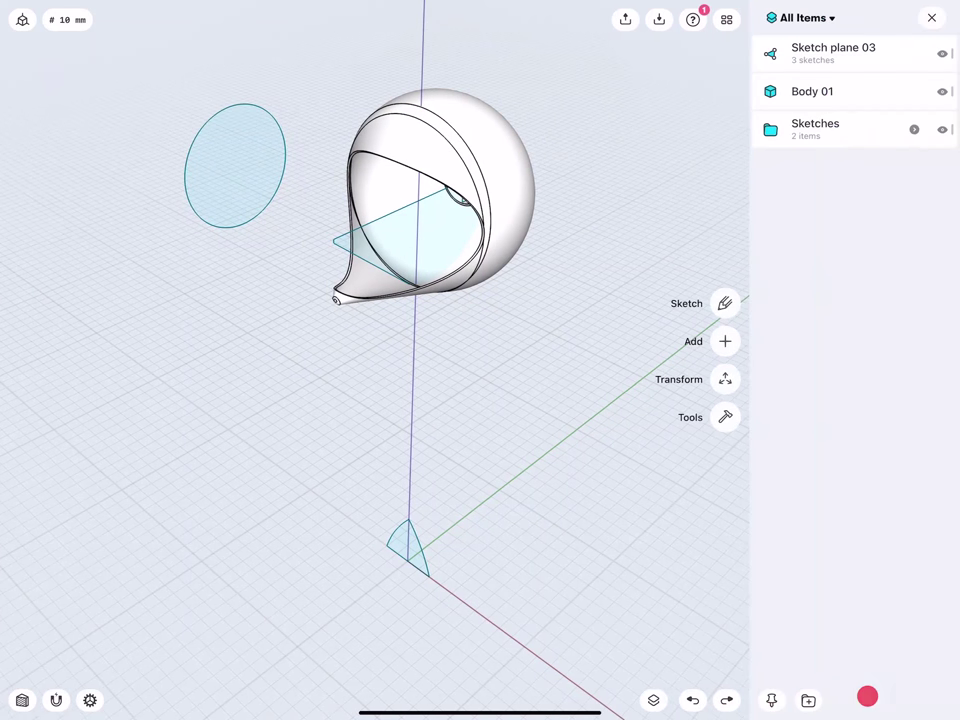
pyautogui.click(836, 49)
pyautogui.click(931, 18)
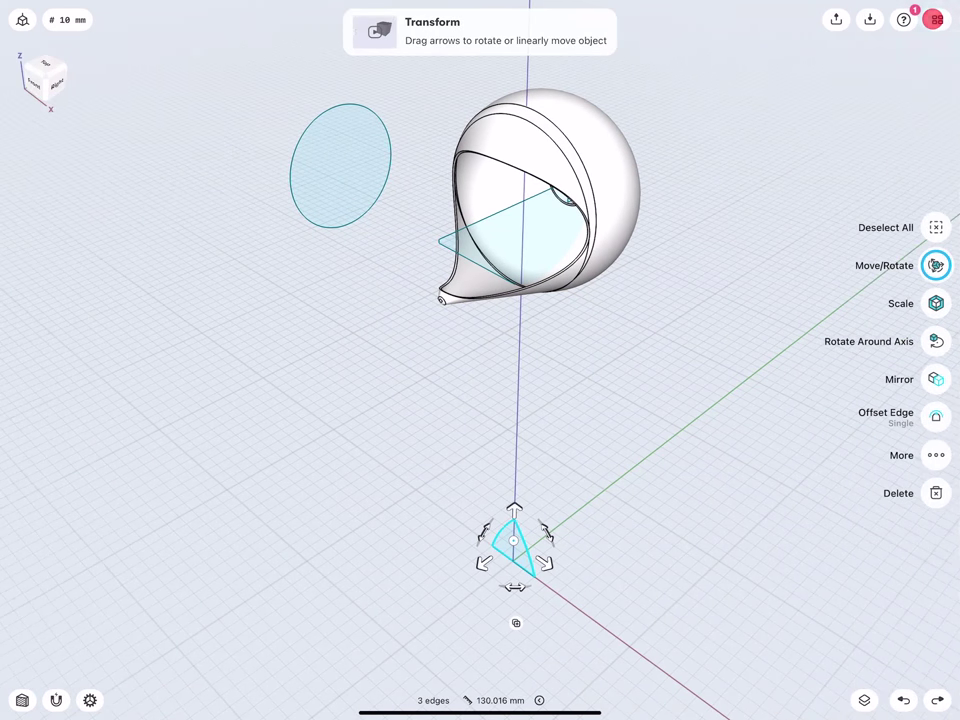
# - Lift the ear sketch 325 mm so it sits above the head body
pyautogui.moveTo(400, 570); pyautogui.dragTo(409, 632, button='middle')
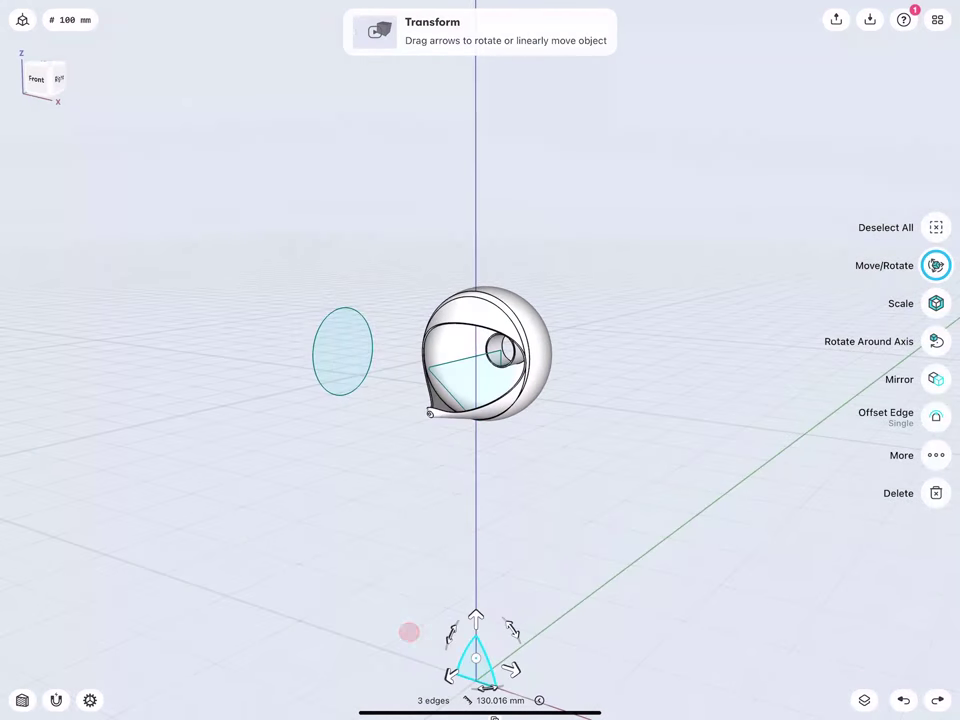
pyautogui.moveTo(476, 617); pyautogui.dragTo(479, 200)
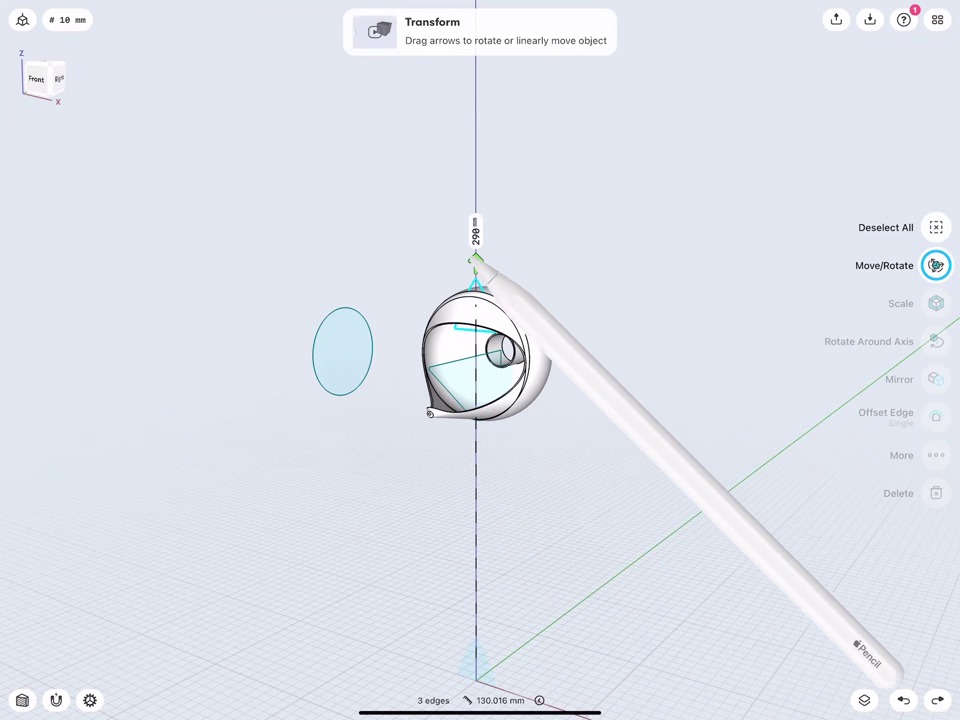
pyautogui.click(445, 185)
pyautogui.click(489, 255)
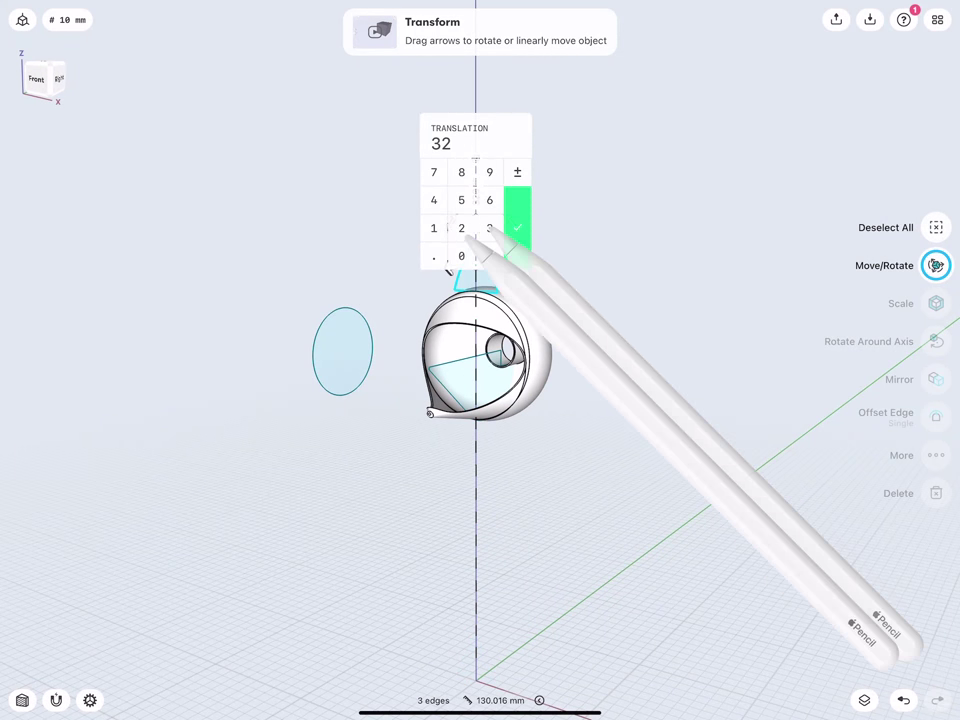
pyautogui.click(461, 199)
pyautogui.click(517, 215)
# - Shift the ear sketch 30 mm sideways and −10 mm in depth
pyautogui.scroll(5, 456, 331)
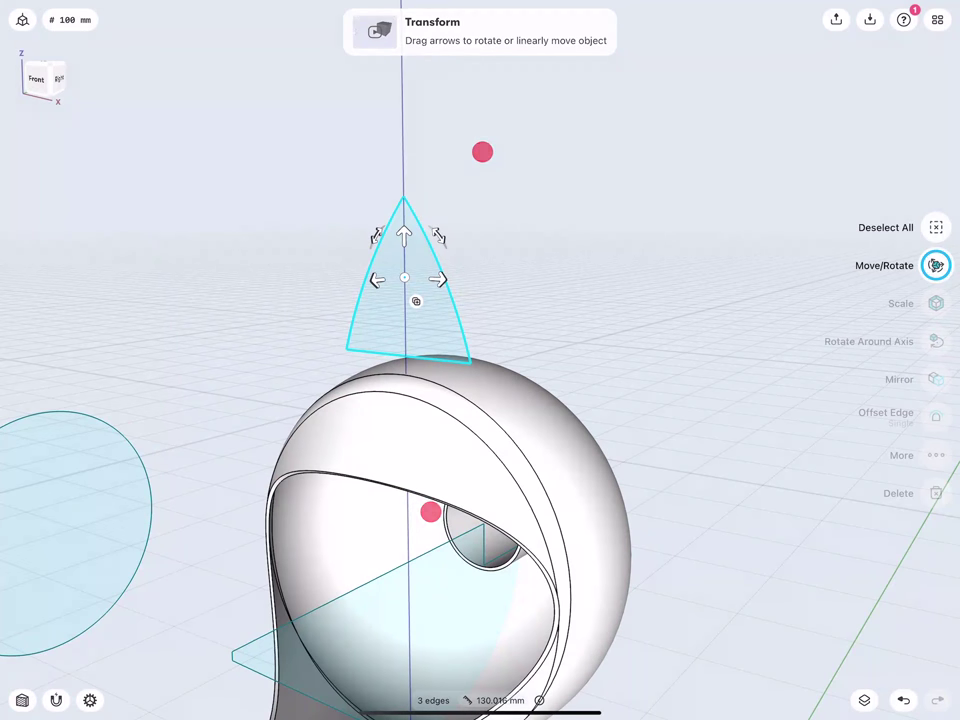
pyautogui.moveTo(438, 279); pyautogui.dragTo(546, 288)
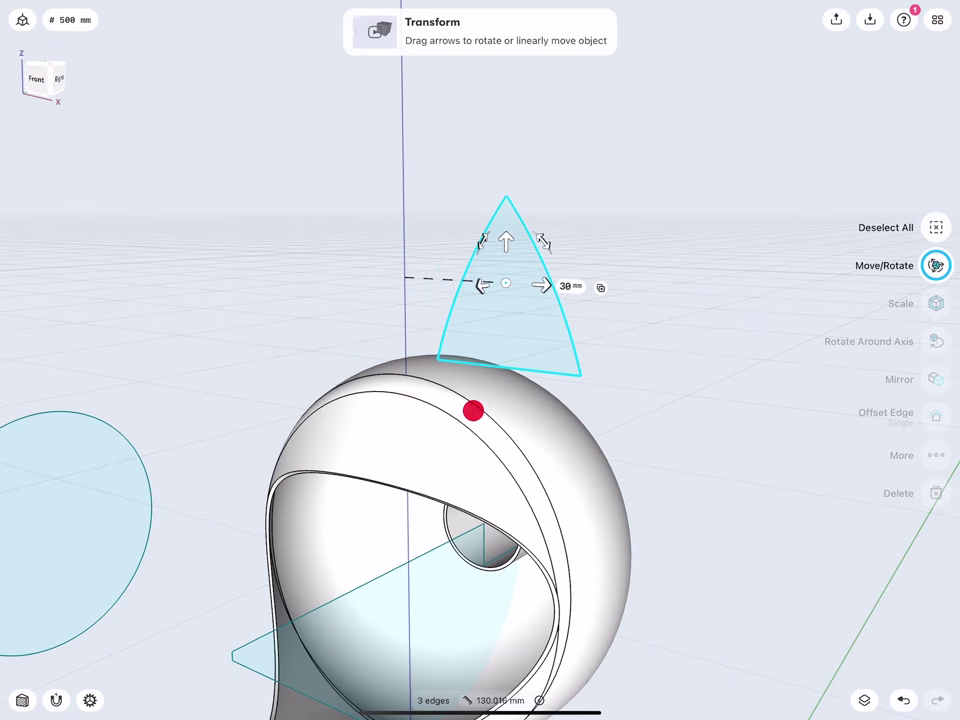
pyautogui.moveTo(473, 410); pyautogui.dragTo(400, 417, button='middle')
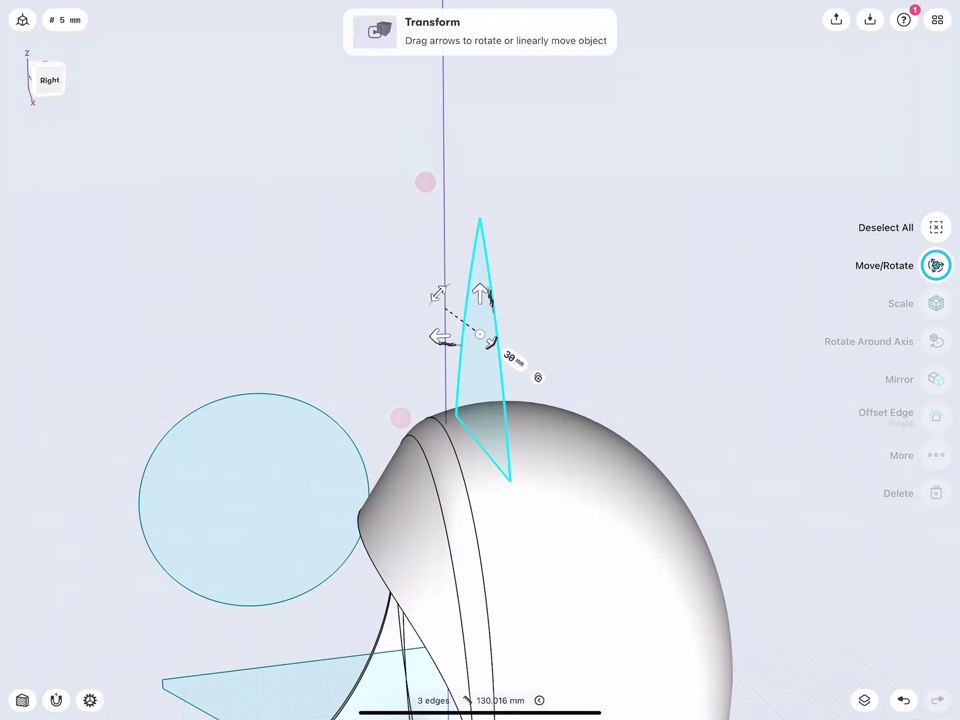
pyautogui.moveTo(440, 336); pyautogui.dragTo(487, 334)
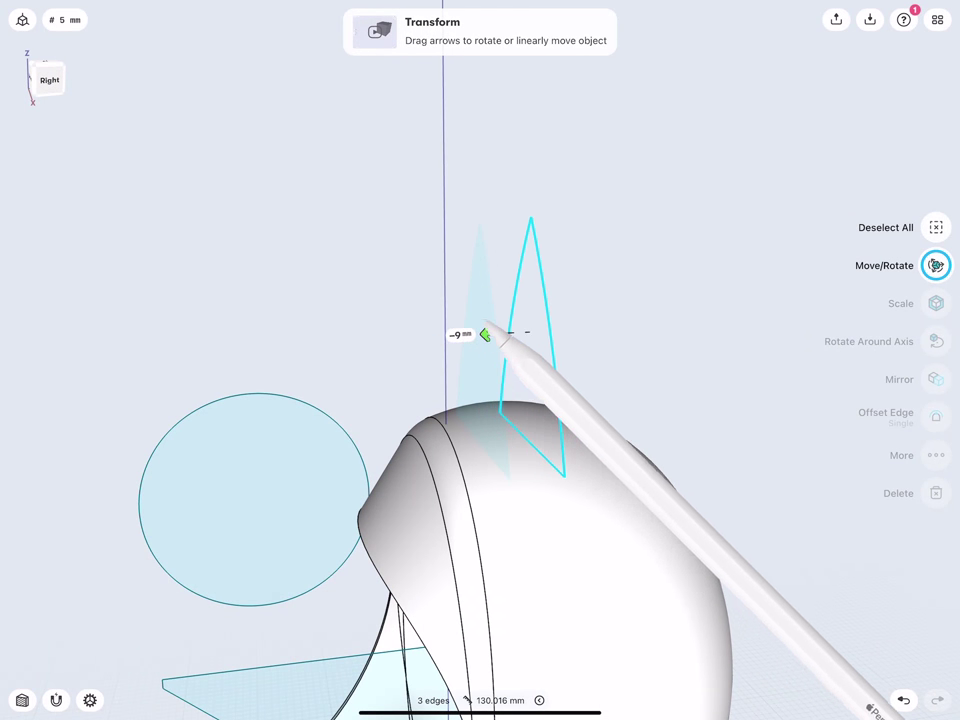
pyautogui.click(456, 334)
pyautogui.click(419, 371)
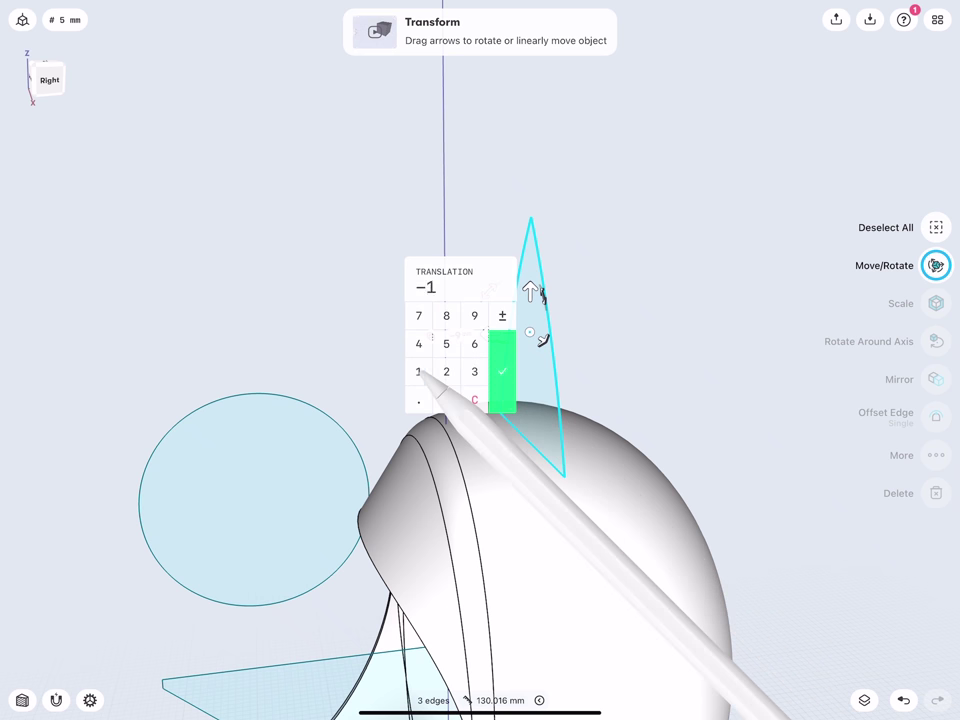
pyautogui.click(502, 371)
pyautogui.click(489, 272)
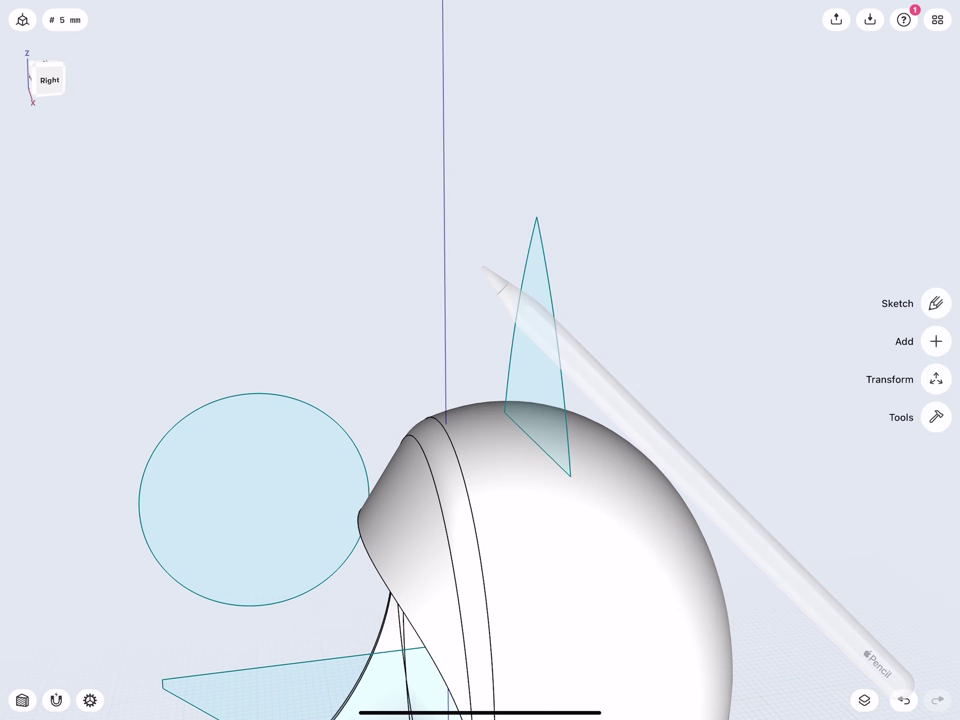
pyautogui.scroll(3, 440, 380)
# - Extrude the ear face −20 mm with a 35° draft so it tapers to a wedge
pyautogui.click(476, 352)
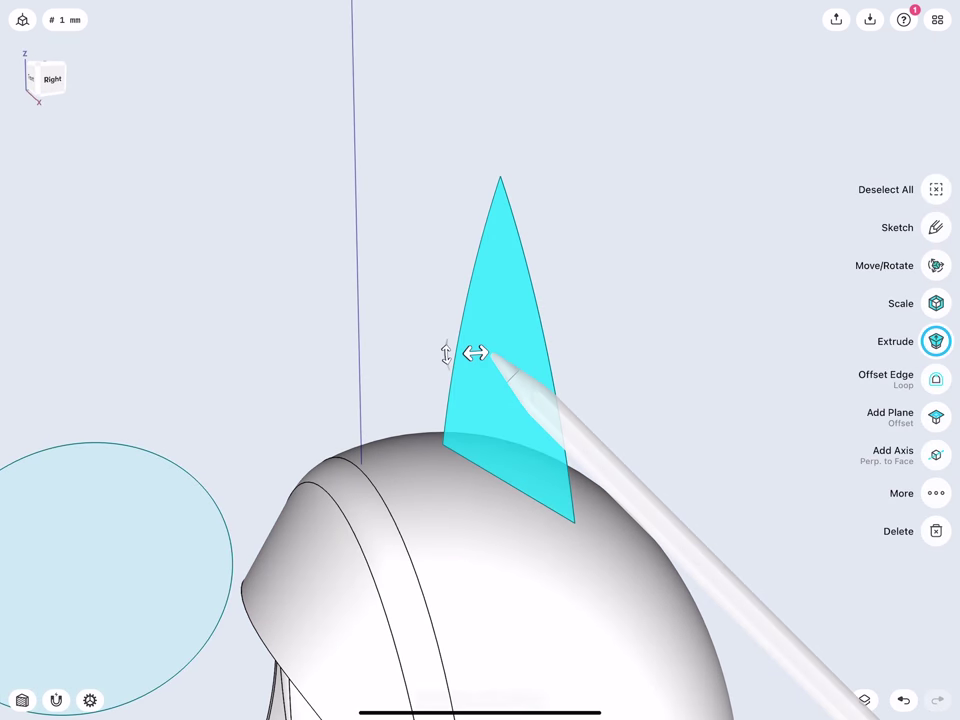
pyautogui.moveTo(476, 351)
pyautogui.mouseDown()
pyautogui.moveTo(586, 345)
pyautogui.moveTo(578, 342)
pyautogui.moveTo(604, 332)
pyautogui.moveTo(594, 330)
pyautogui.mouseUp()
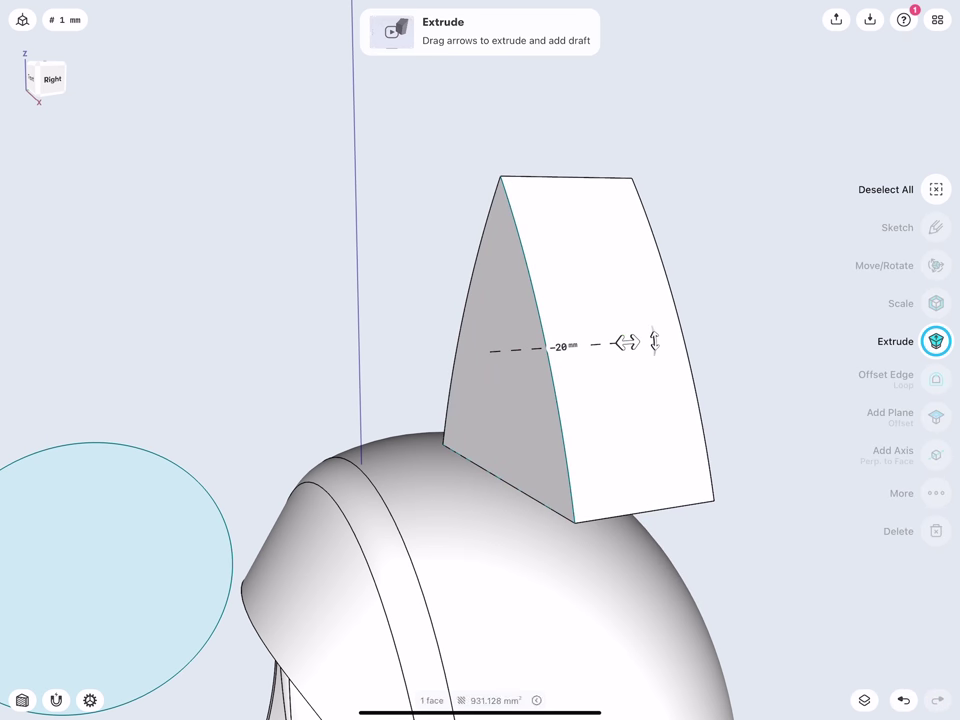
pyautogui.moveTo(560, 280); pyautogui.dragTo(453, 266)
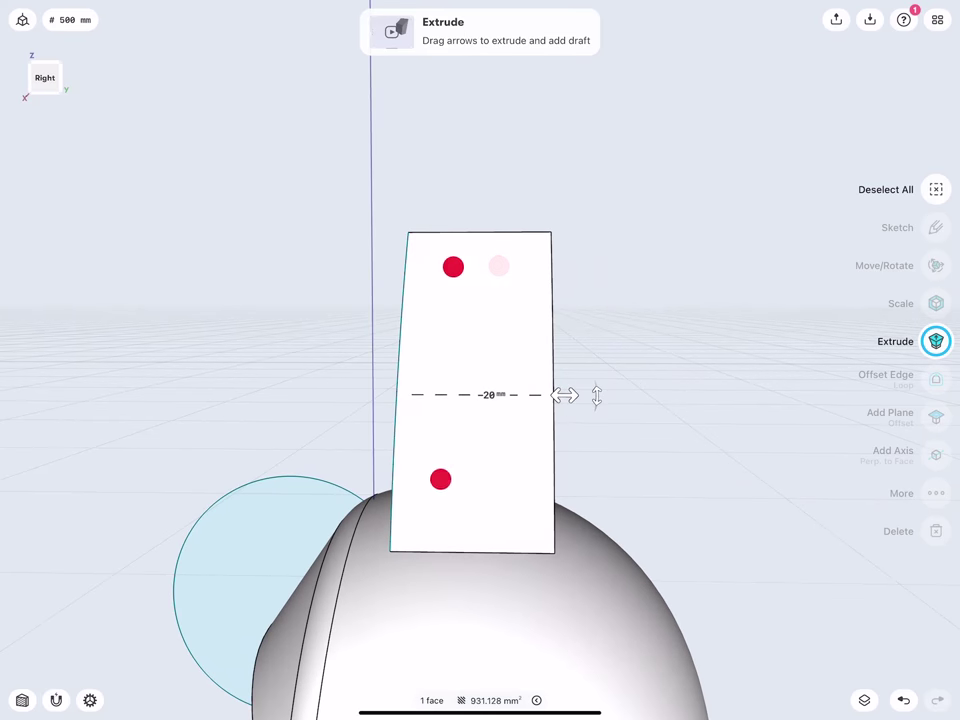
pyautogui.moveTo(596, 394); pyautogui.dragTo(591, 378)
pyautogui.click(571, 347)
pyautogui.click(613, 380)
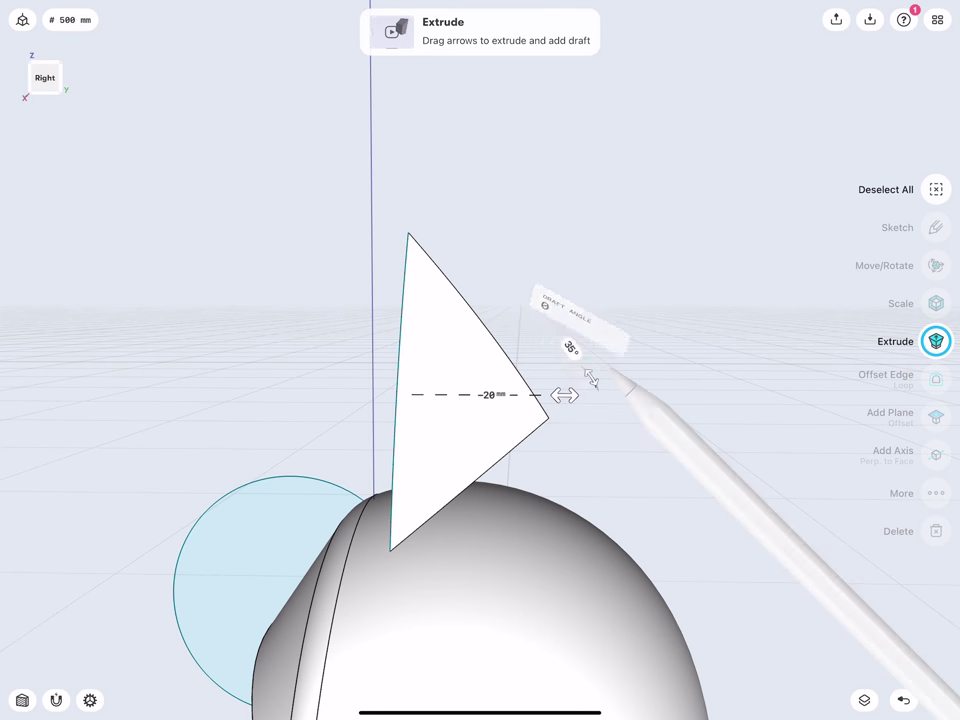
# - Commit the ear extrusion and lower the ear fin 5 mm
pyautogui.click(589, 272)
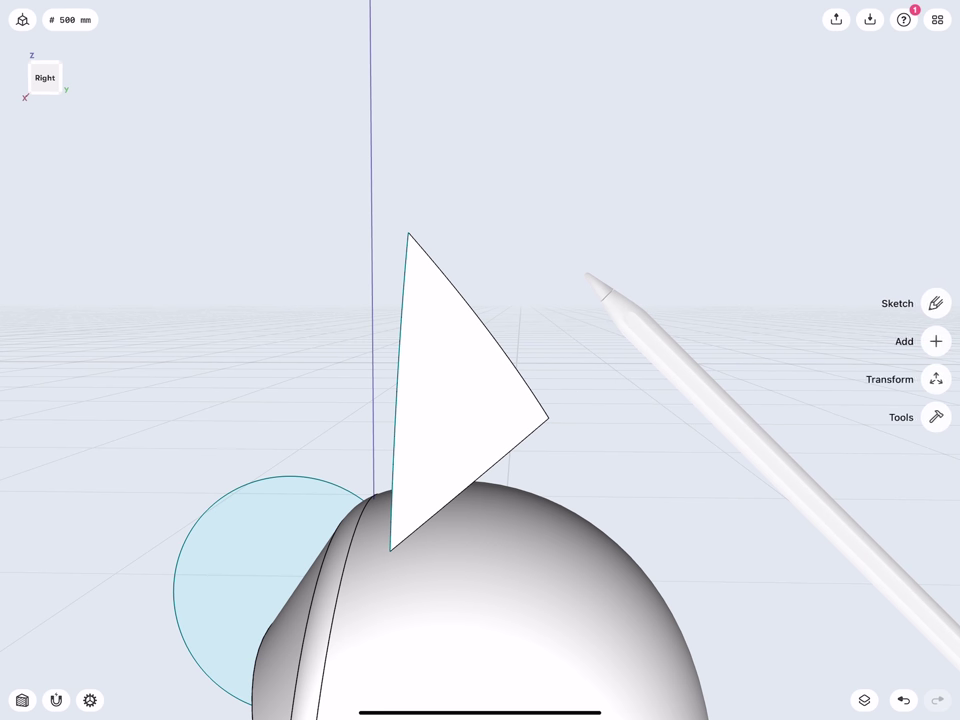
pyautogui.moveTo(412, 370); pyautogui.dragTo(450, 370, button='middle')
pyautogui.scroll(5, 424, 330)
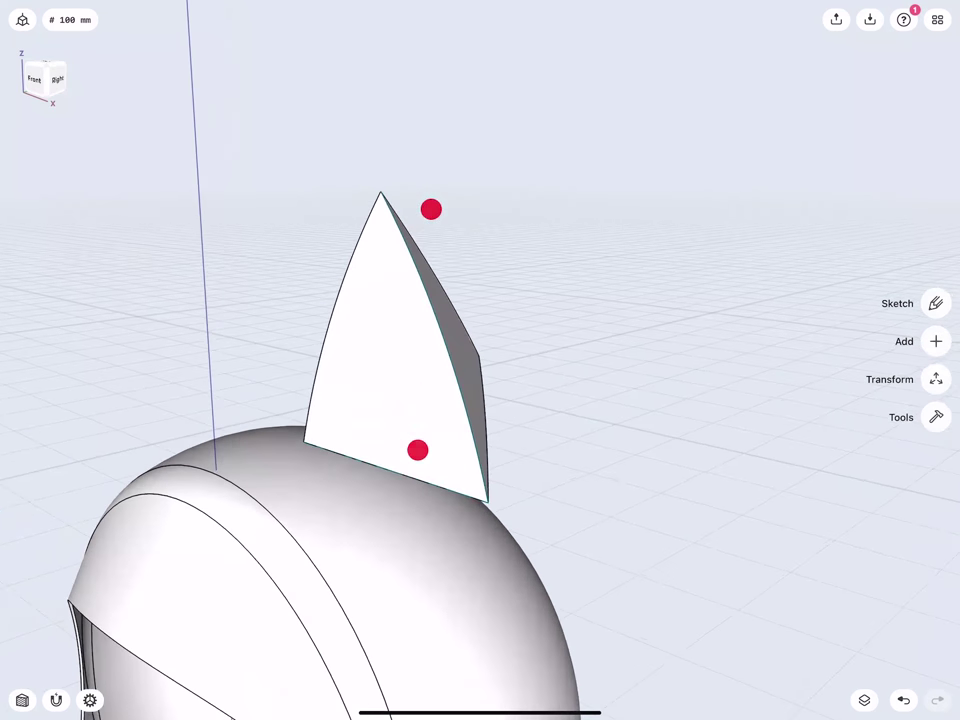
pyautogui.click(388, 352)
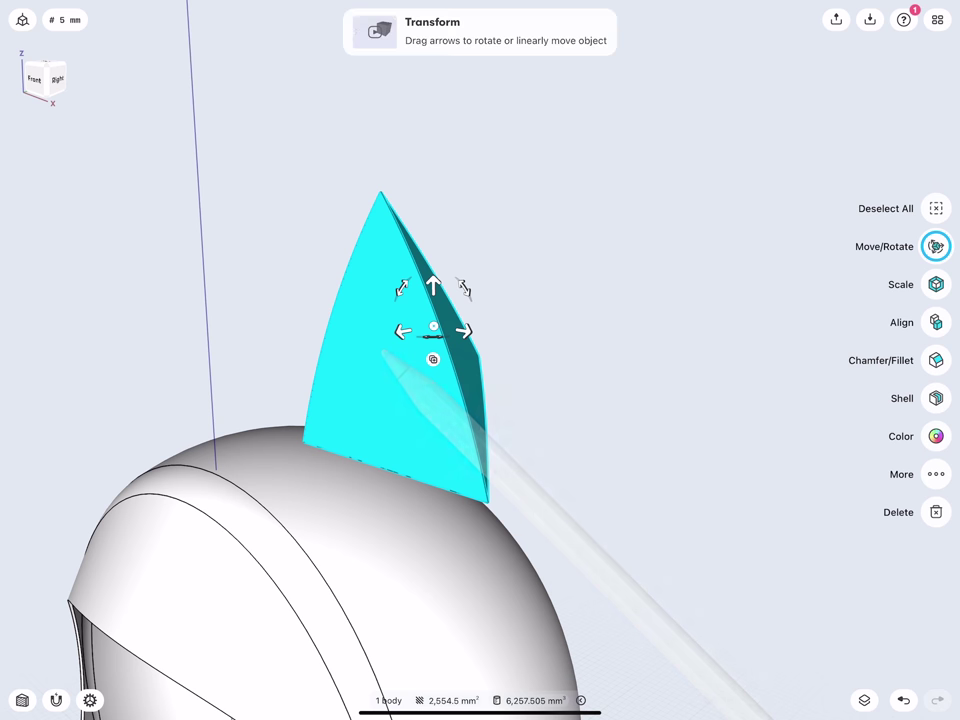
pyautogui.moveTo(433, 285); pyautogui.dragTo(433, 318)
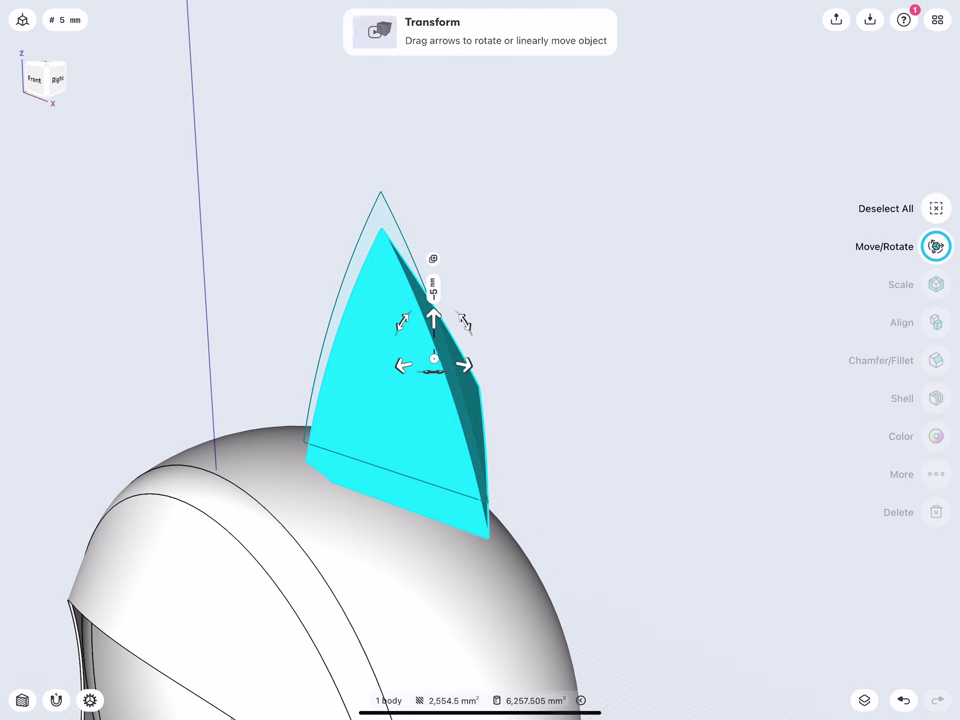
# - Tilt the ear fin 10° toward the head
pyautogui.moveTo(390, 356); pyautogui.dragTo(412, 356, button='middle')
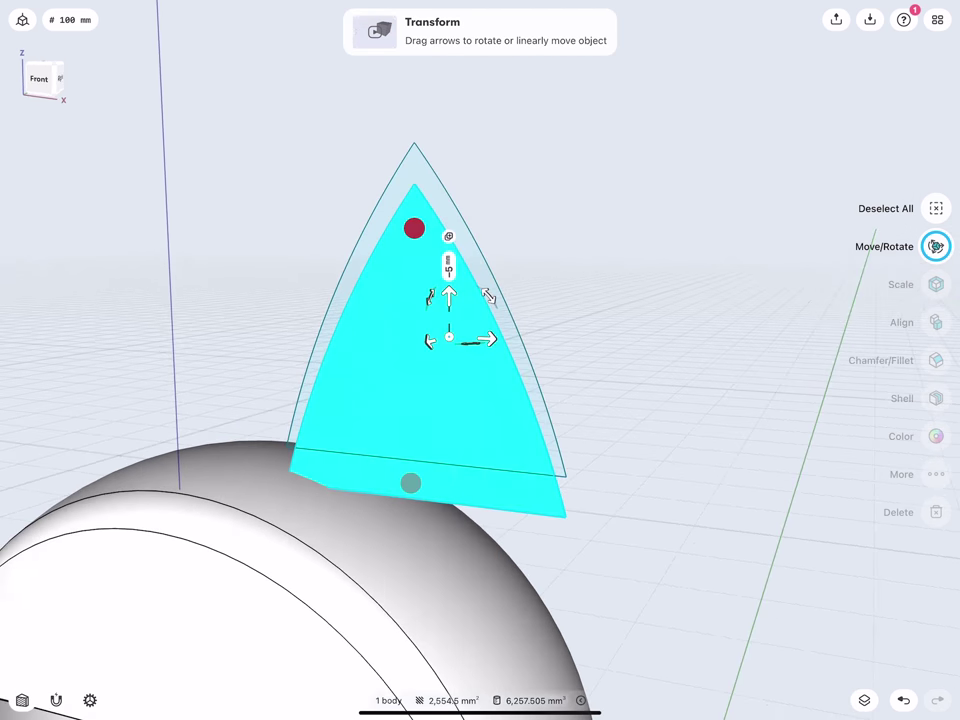
pyautogui.moveTo(487, 296); pyautogui.dragTo(495, 300)
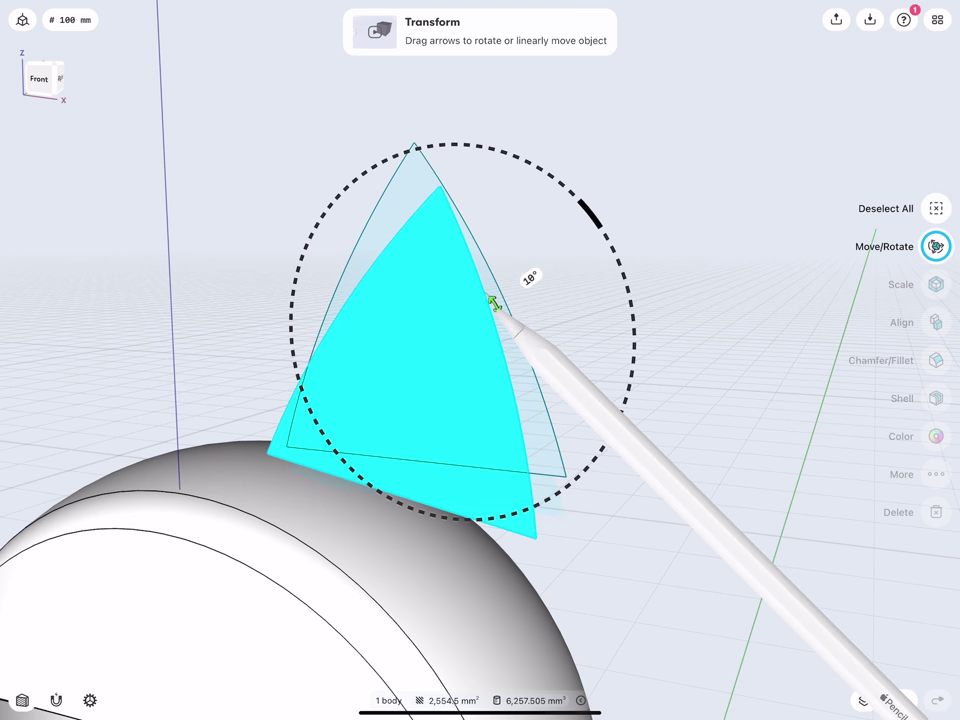
pyautogui.moveTo(390, 330)
pyautogui.mouseDown(button='middle')
pyautogui.moveTo(376, 372)
pyautogui.moveTo(313, 246)
pyautogui.mouseUp(button='middle')
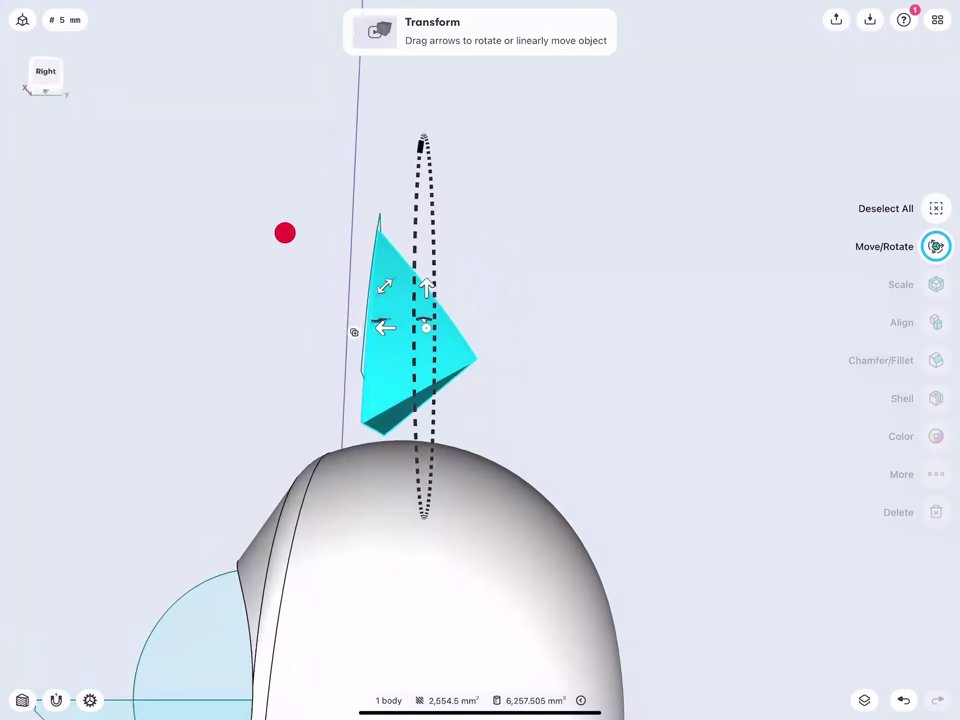
pyautogui.click(229, 272)
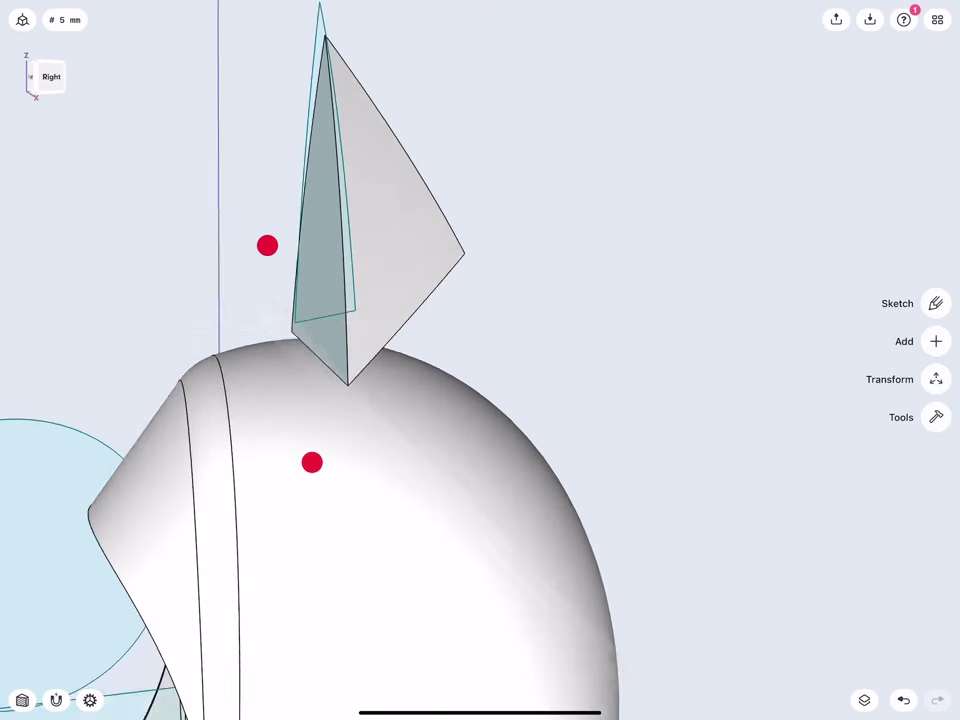
pyautogui.moveTo(266, 244)
pyautogui.mouseDown(button='middle')
pyautogui.moveTo(236, 208)
pyautogui.moveTo(278, 272)
pyautogui.moveTo(272, 282)
pyautogui.mouseUp(button='middle')
pyautogui.click(934, 420)
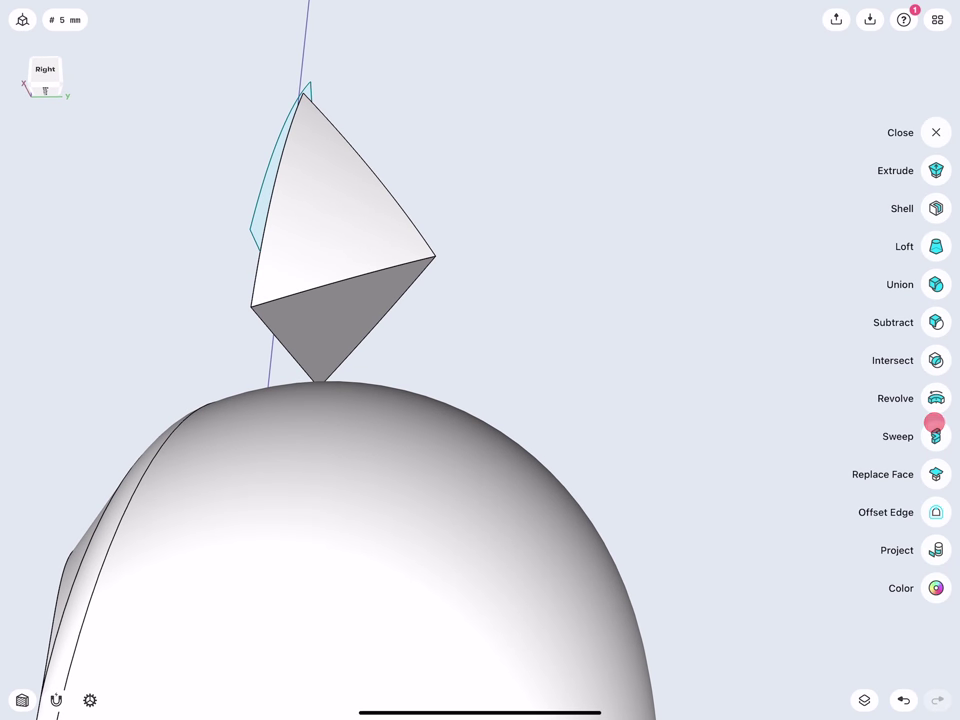
# - Replace the ear's bottom face with the dome surface so it follows the head's curve
pyautogui.click(936, 474)
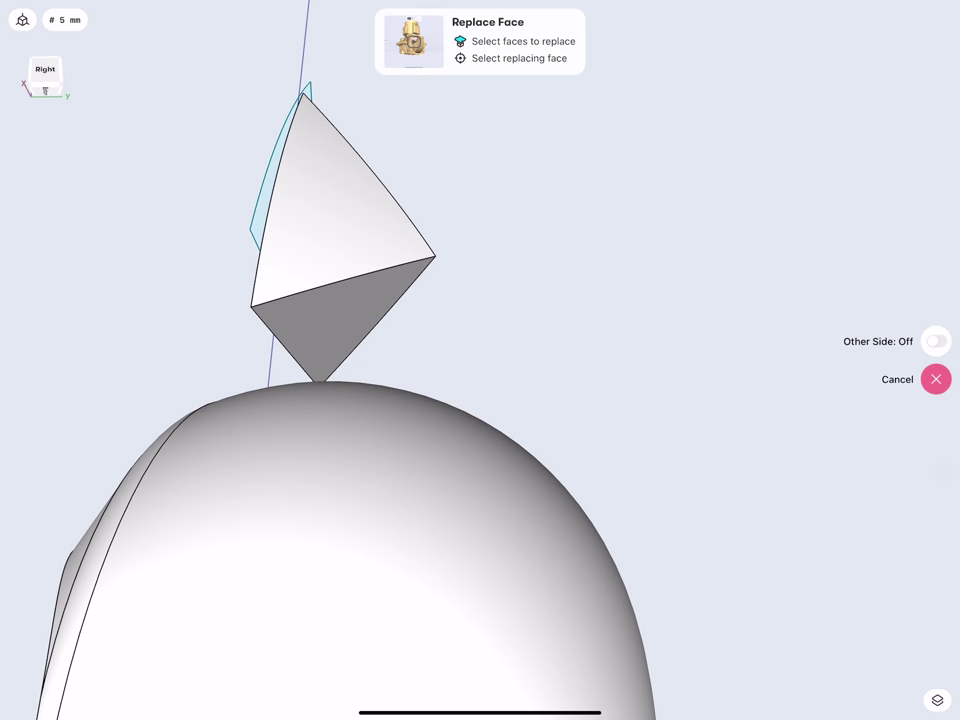
pyautogui.click(321, 313)
pyautogui.click(305, 450)
pyautogui.moveTo(198, 295)
pyautogui.mouseDown(button='middle')
pyautogui.moveTo(260, 440)
pyautogui.moveTo(240, 464)
pyautogui.moveTo(313, 411)
pyautogui.moveTo(148, 406)
pyautogui.moveTo(280, 387)
pyautogui.moveTo(296, 403)
pyautogui.moveTo(330, 410)
pyautogui.moveTo(288, 406)
pyautogui.moveTo(377, 363)
pyautogui.moveTo(359, 370)
pyautogui.moveTo(319, 282)
pyautogui.moveTo(375, 465)
pyautogui.moveTo(315, 519)
pyautogui.moveTo(337, 479)
pyautogui.mouseUp(button='middle')
pyautogui.click(936, 321)
# - Move Sketch plane 03 into the Sketches folder and hide the sketches
pyautogui.click(937, 700)
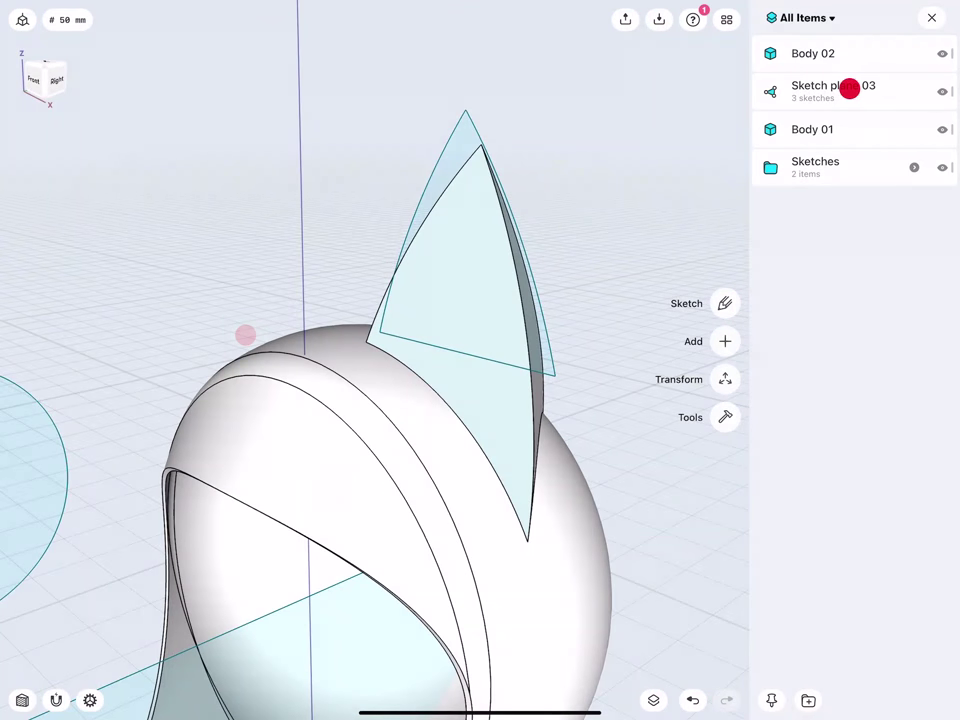
pyautogui.click(849, 88)
pyautogui.moveTo(859, 86); pyautogui.dragTo(850, 196)
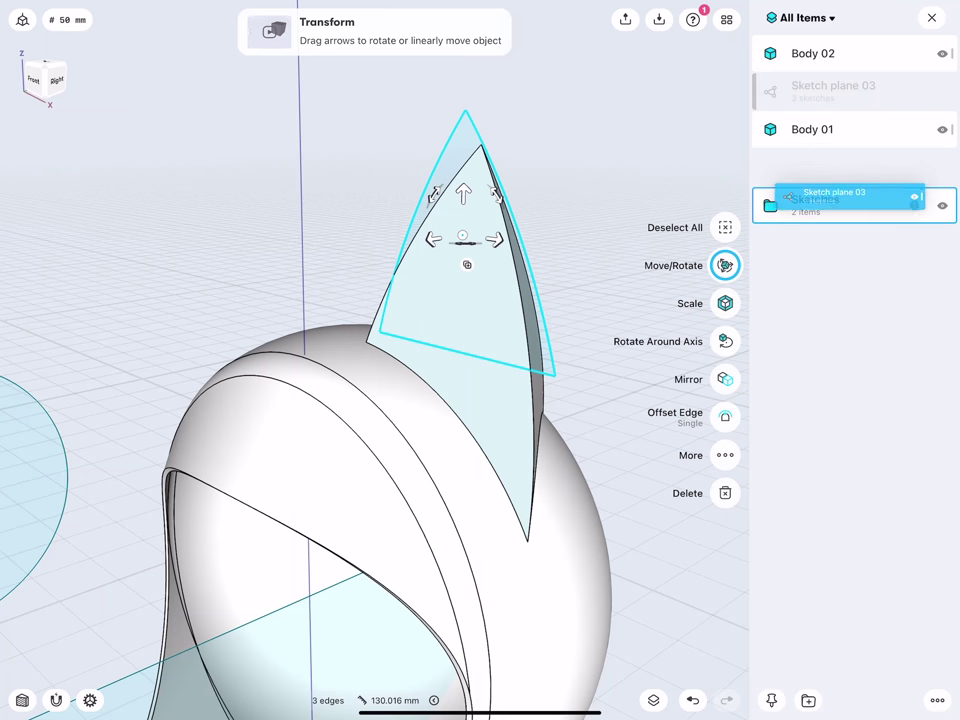
pyautogui.click(939, 124)
pyautogui.click(940, 18)
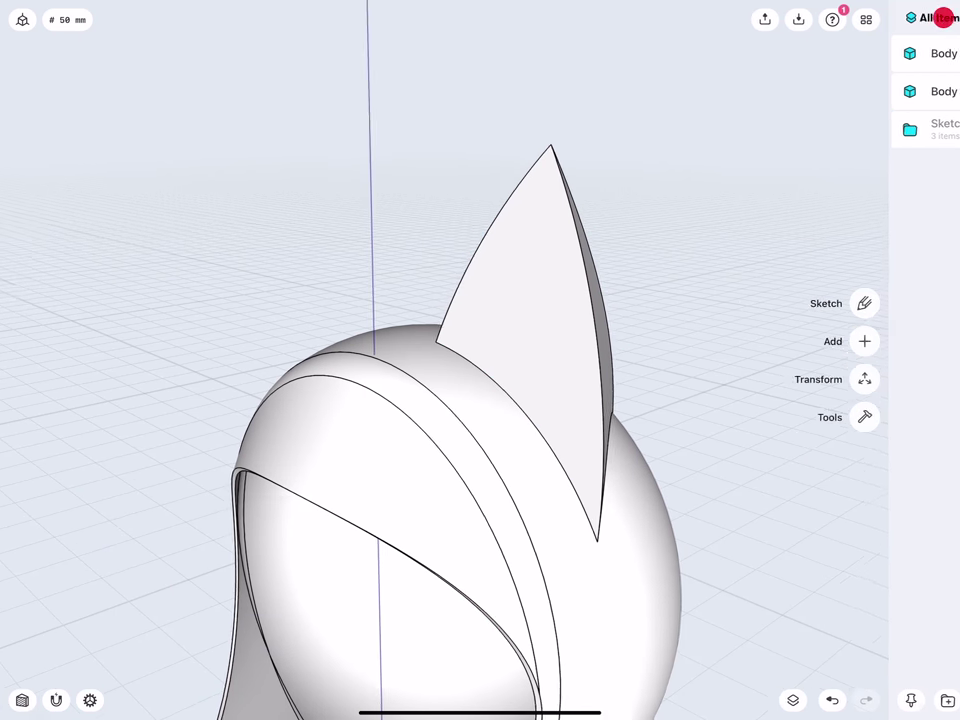
pyautogui.moveTo(530, 320); pyautogui.dragTo(422, 368, button='middle')
# - Shell the ear to a 1 mm wall through its outer face
pyautogui.click(461, 343)
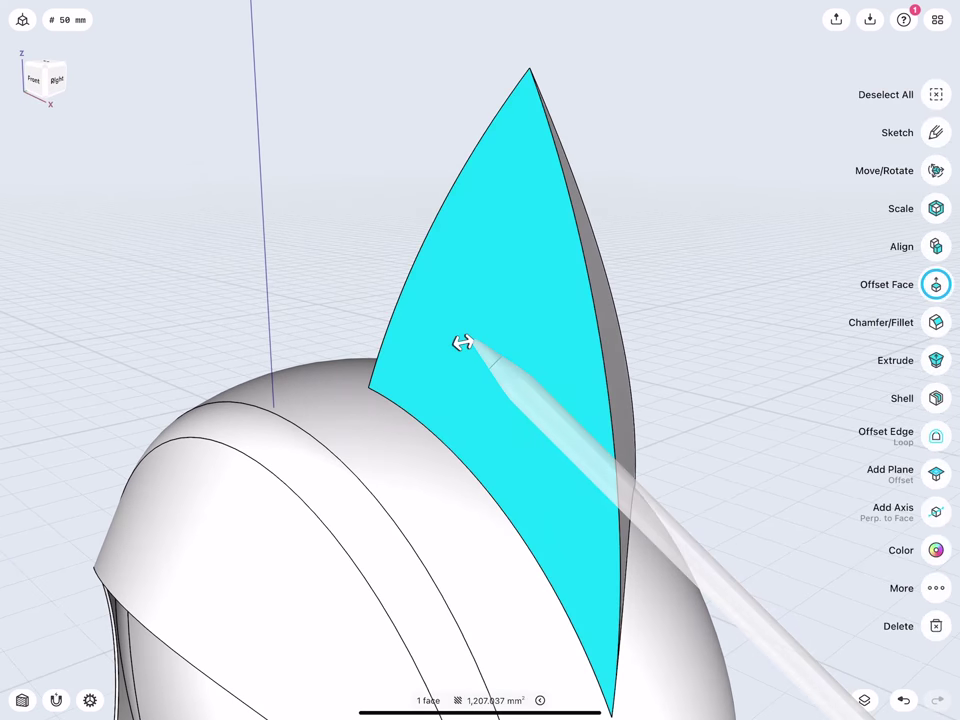
pyautogui.click(940, 398)
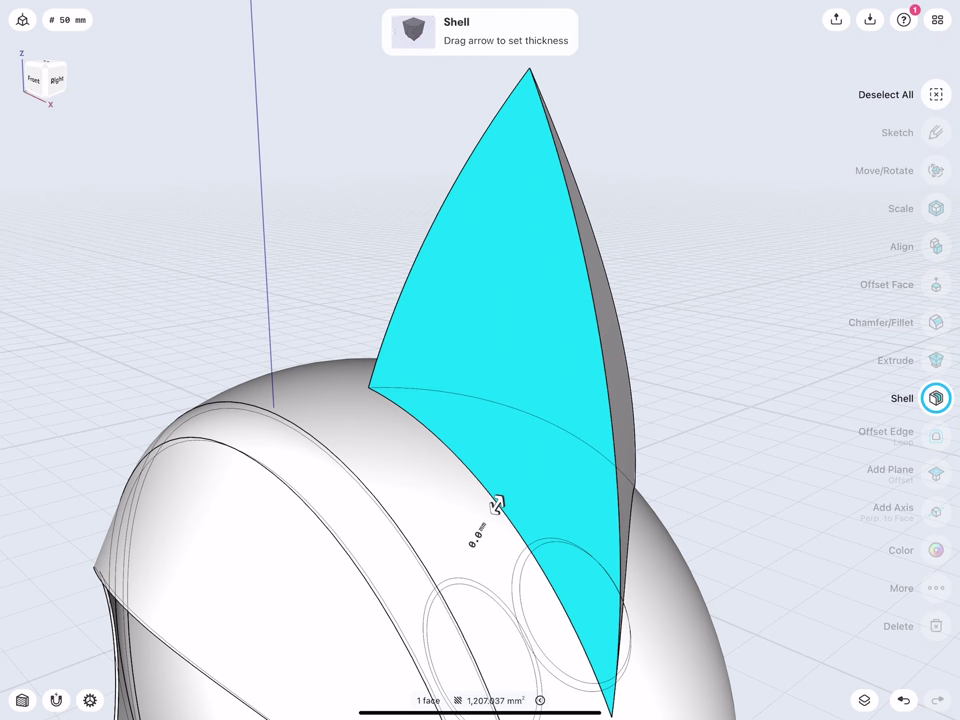
pyautogui.click(477, 533)
pyautogui.click(436, 571)
pyautogui.click(520, 571)
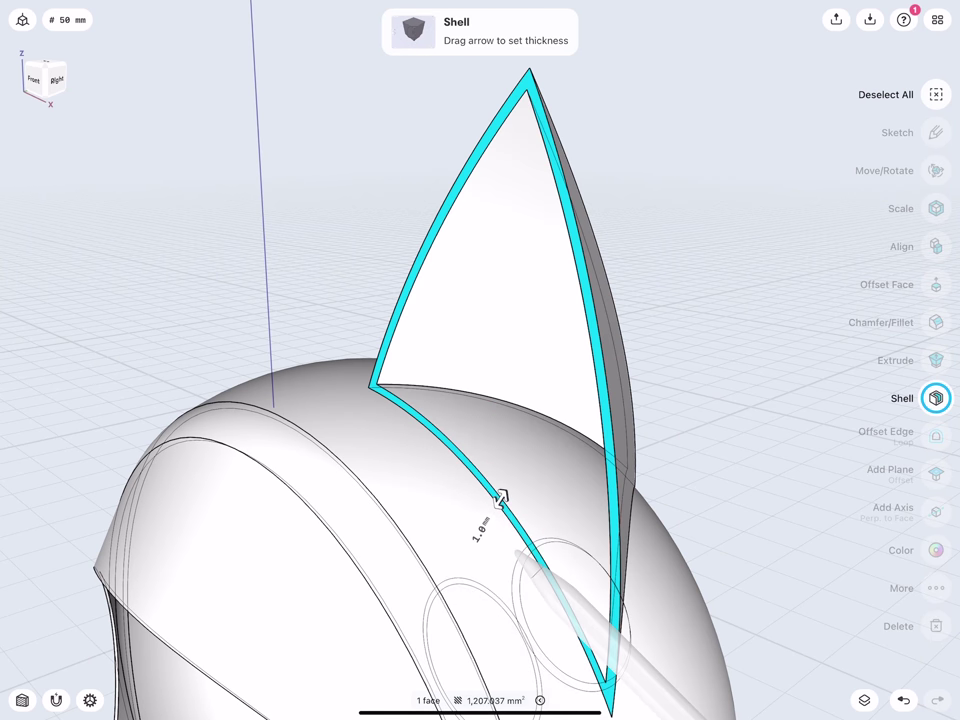
pyautogui.click(332, 268)
# - Offset the ear's inner face by 5 mm
pyautogui.click(458, 408)
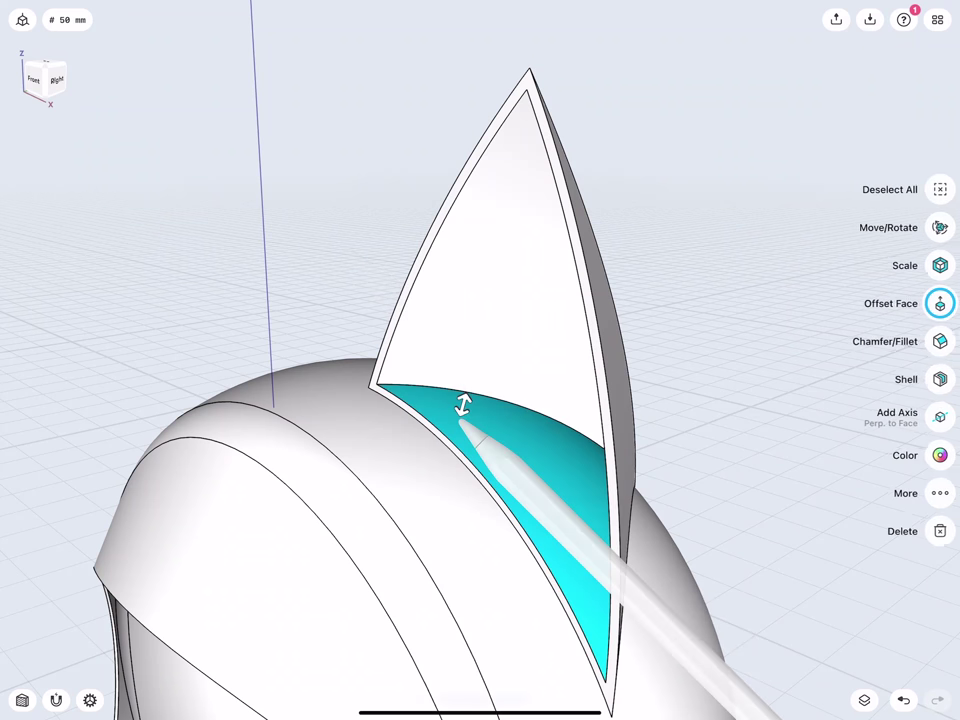
pyautogui.moveTo(461, 402); pyautogui.dragTo(455, 450)
pyautogui.click(354, 258)
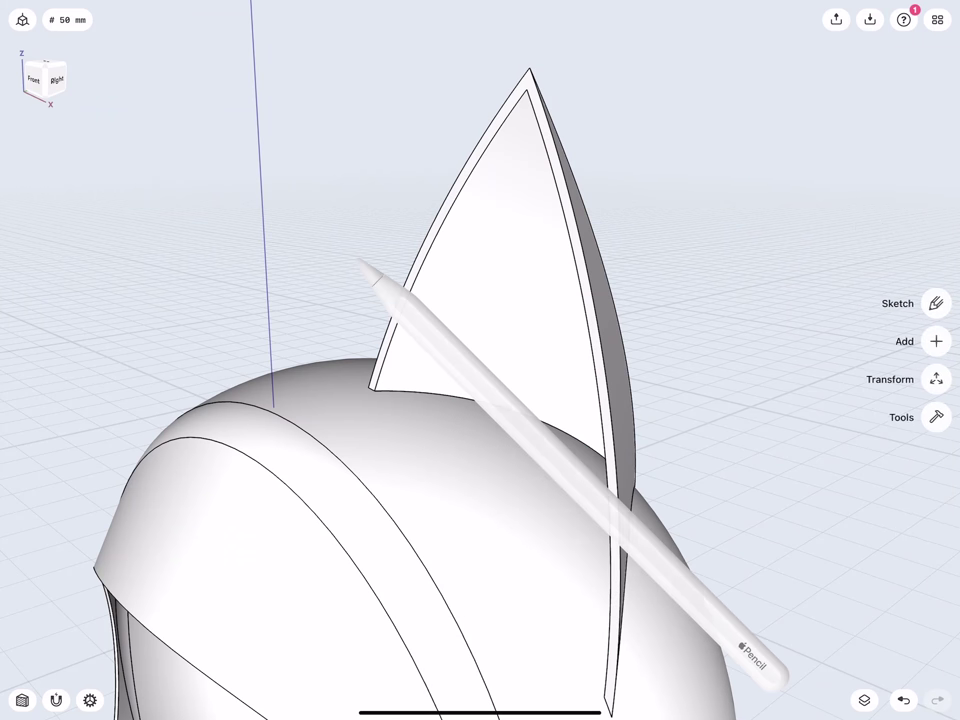
pyautogui.moveTo(343, 234)
pyautogui.mouseDown()
pyautogui.moveTo(371, 392)
pyautogui.moveTo(400, 457)
pyautogui.moveTo(378, 393)
pyautogui.mouseUp()
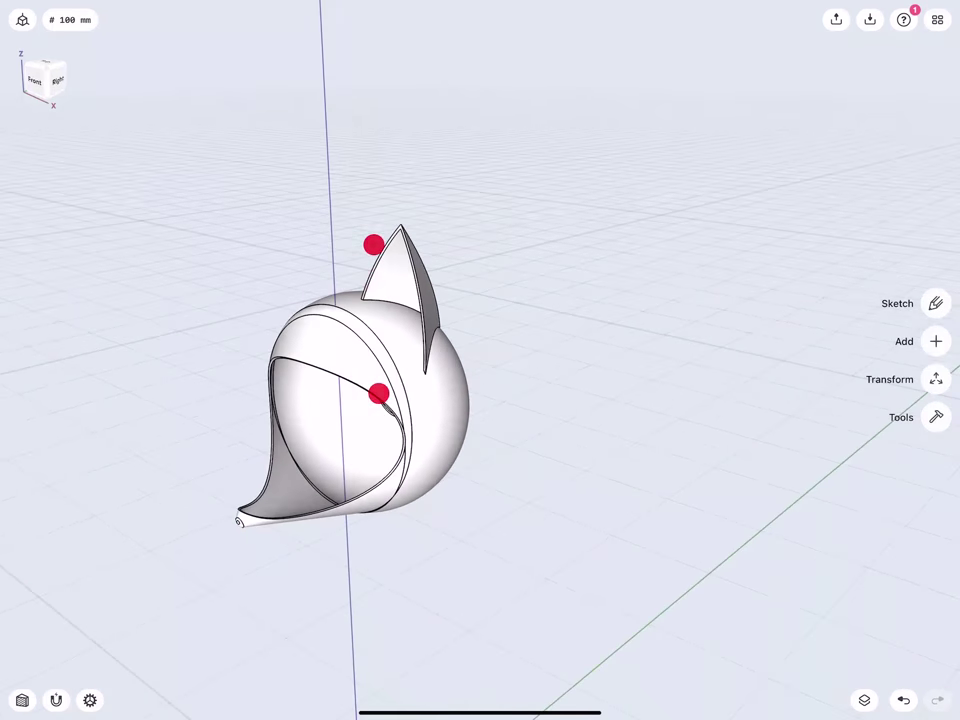
# - Mirror the ear across the head's centre plane to create the second ear
pyautogui.click(403, 288)
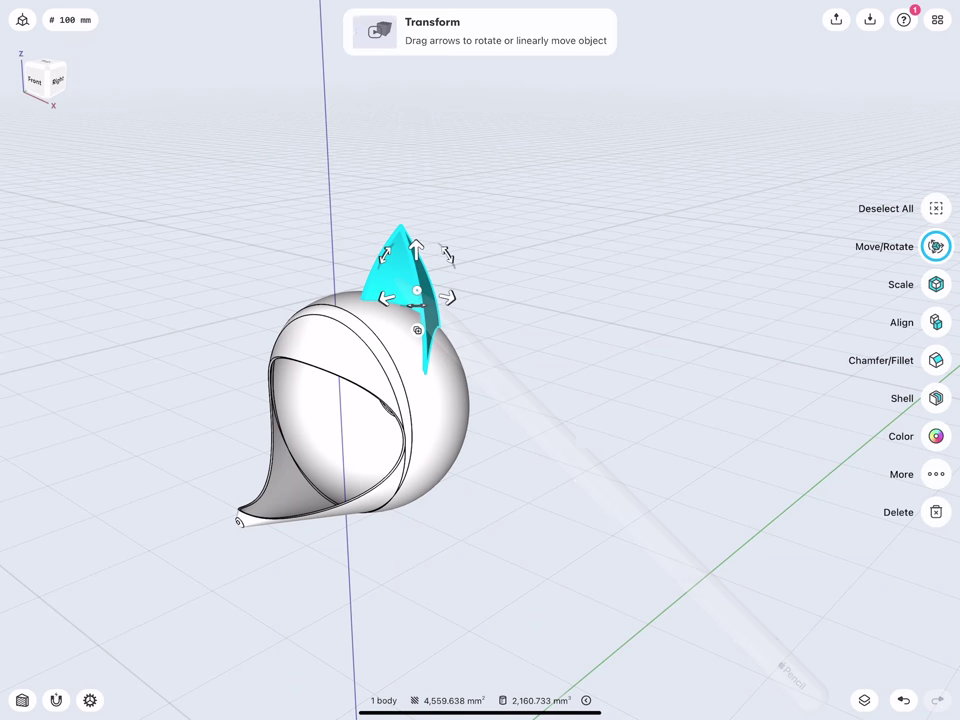
pyautogui.click(936, 474)
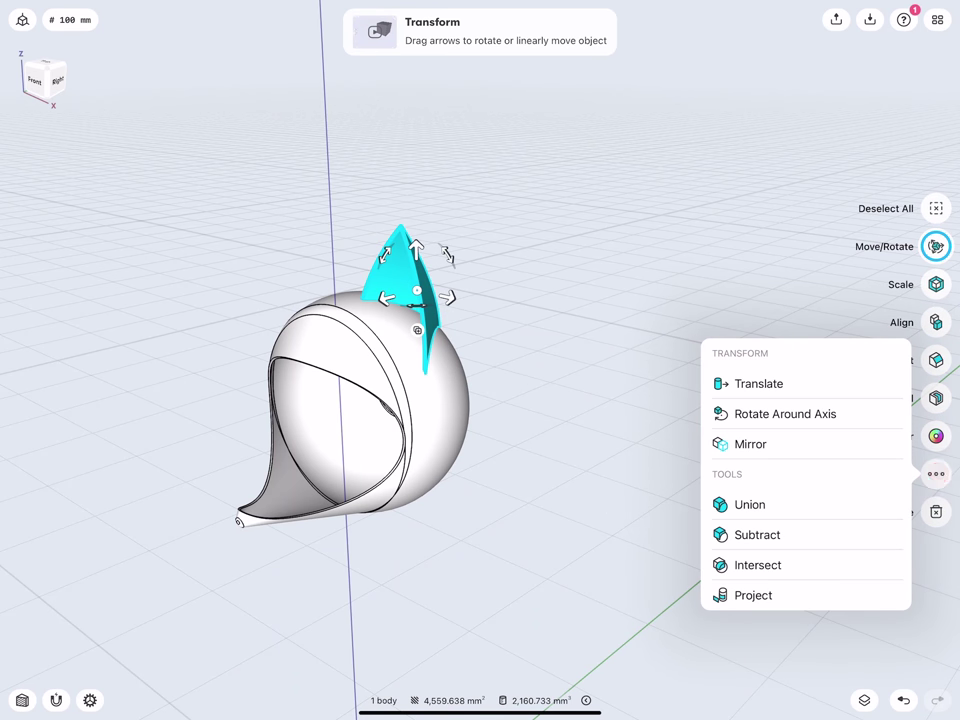
pyautogui.click(814, 440)
pyautogui.click(683, 597)
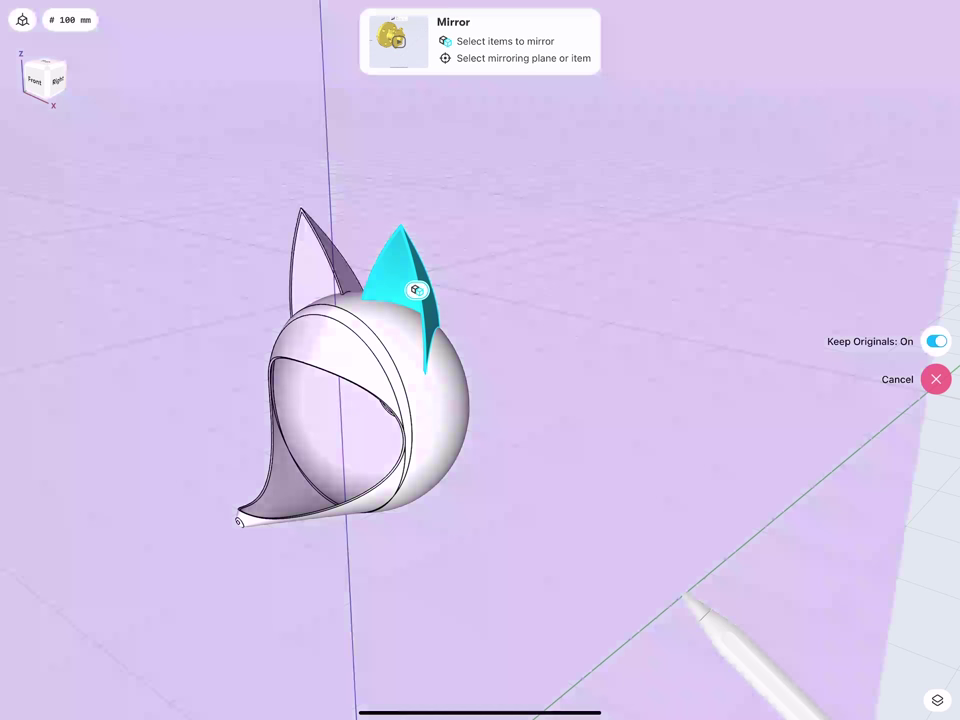
pyautogui.moveTo(341, 324)
pyautogui.mouseDown()
pyautogui.moveTo(331, 273)
pyautogui.moveTo(355, 278)
pyautogui.moveTo(337, 282)
pyautogui.mouseUp()
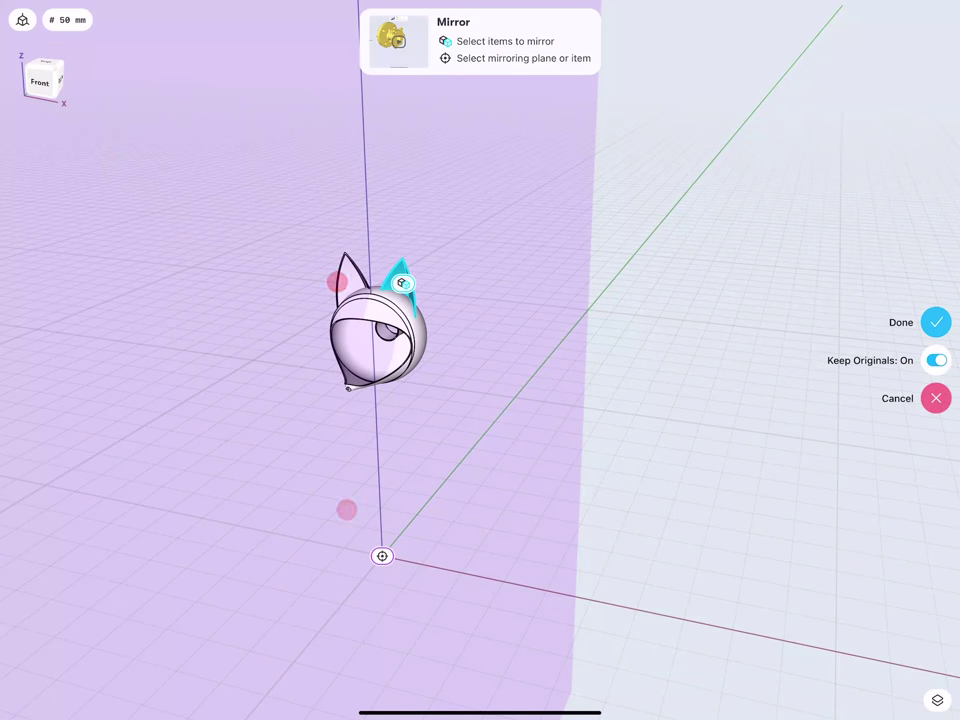
pyautogui.click(931, 322)
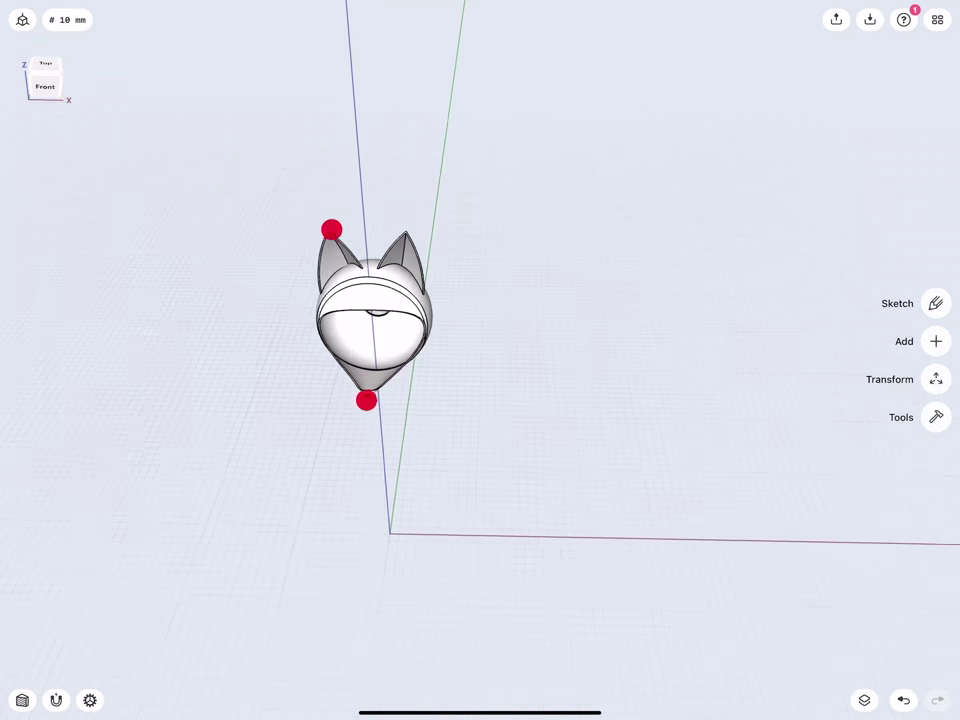
# - Union the head body with both ears into a single solid
pyautogui.moveTo(366, 399); pyautogui.dragTo(403, 547)
pyautogui.moveTo(369, 274); pyautogui.dragTo(373, 300)
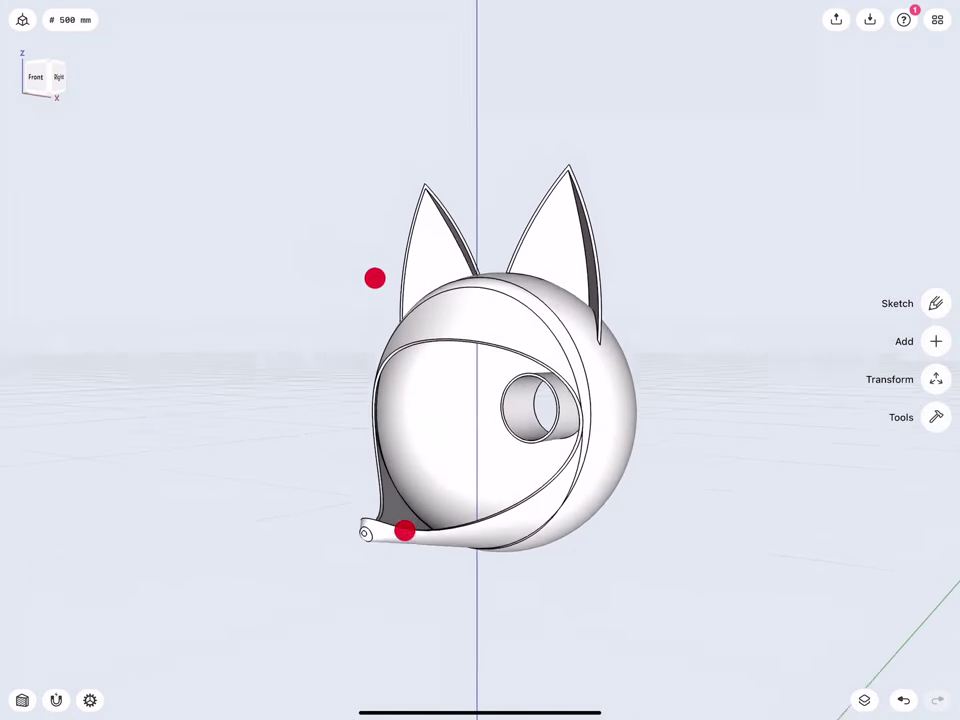
pyautogui.click(936, 417)
pyautogui.click(936, 284)
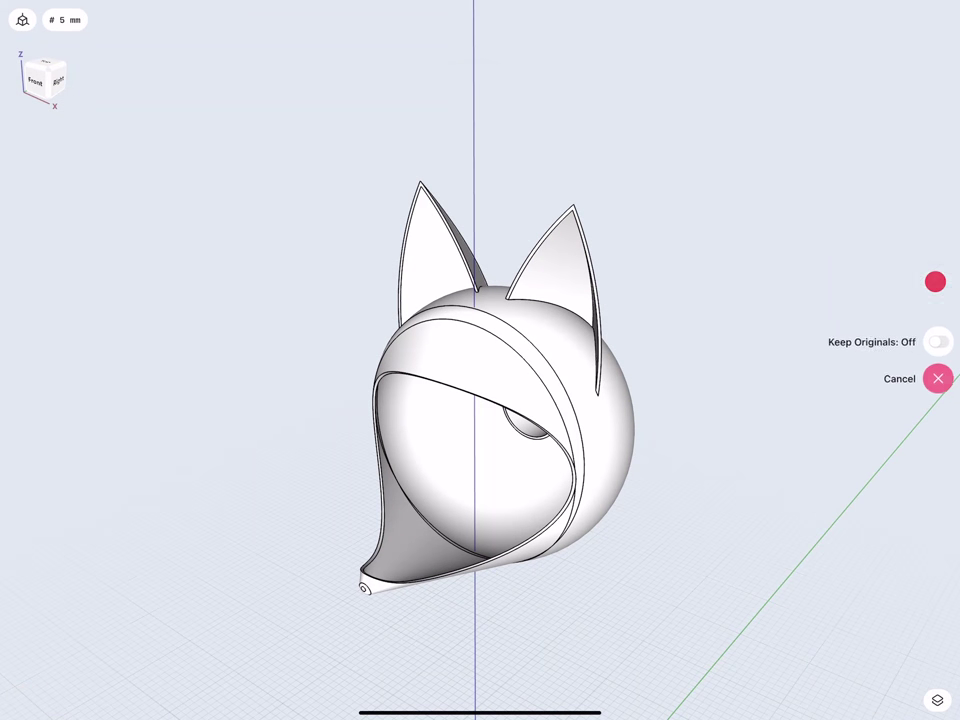
pyautogui.click(456, 338)
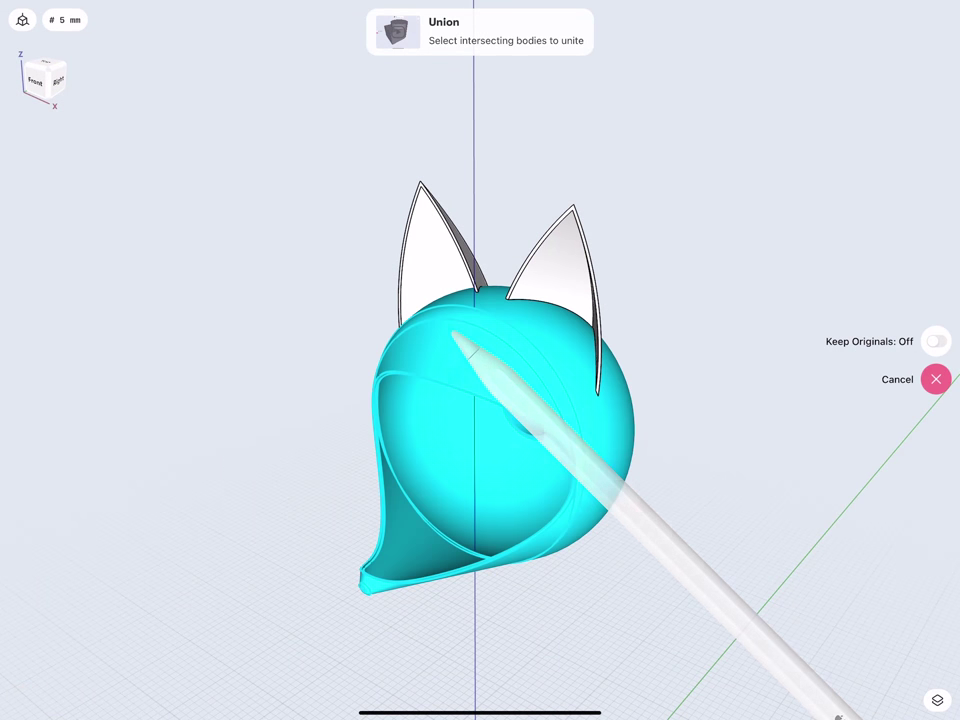
pyautogui.click(463, 270)
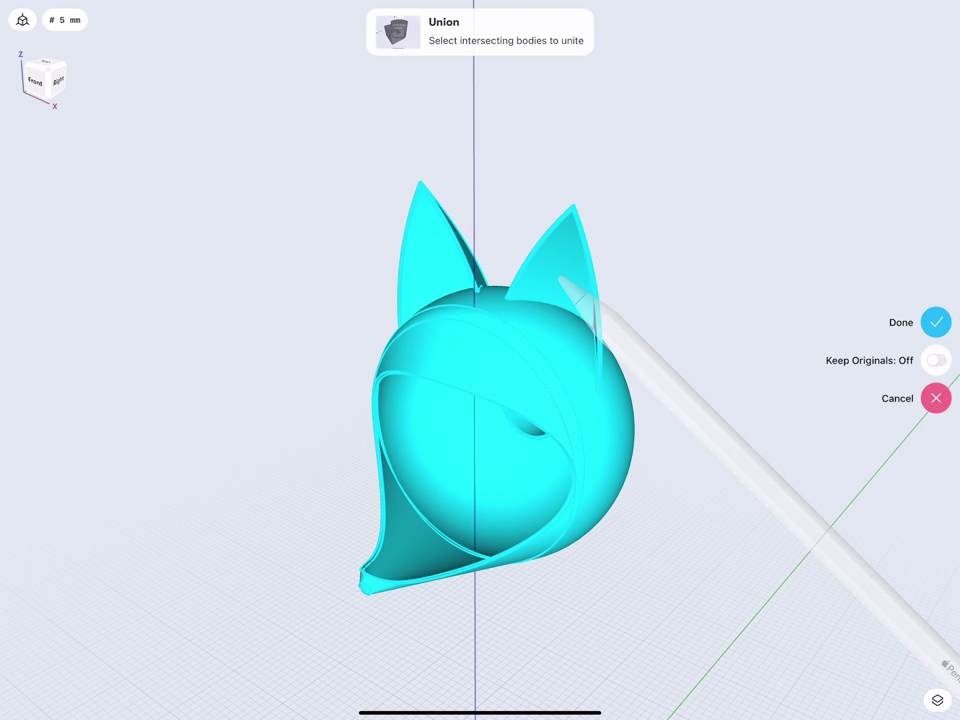
pyautogui.click(933, 321)
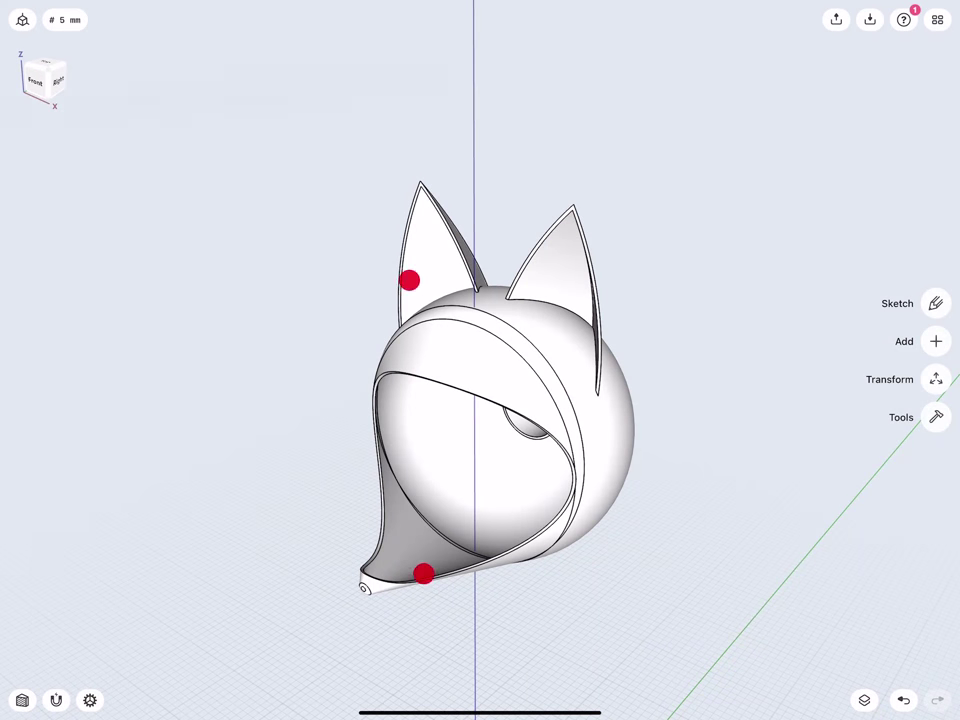
pyautogui.scroll(-2, 416, 426)
pyautogui.click(45, 72)
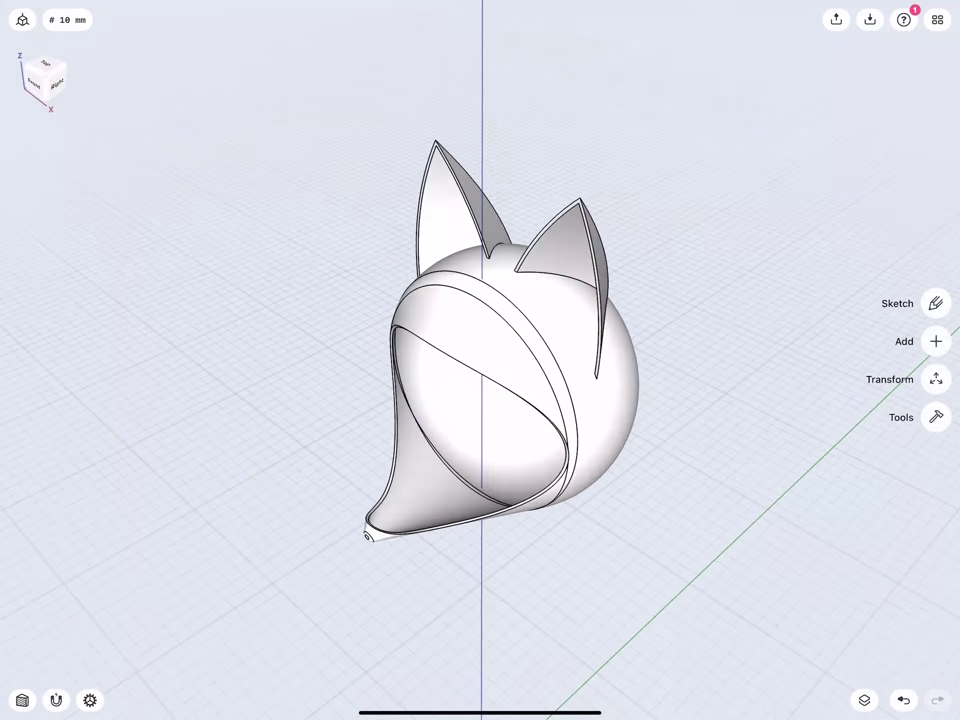
# - Switch to the Right view and start a new sketch on the Right plane
pyautogui.moveTo(363, 368); pyautogui.dragTo(323, 627)
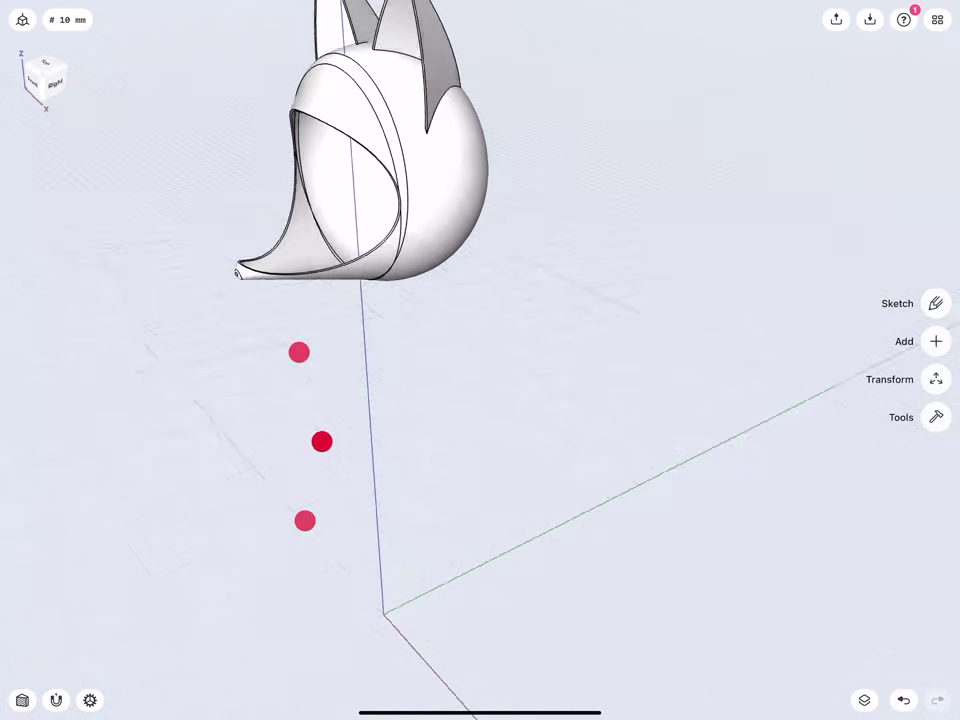
pyautogui.moveTo(333, 461); pyautogui.dragTo(285, 531, button='middle')
pyautogui.click(60, 86)
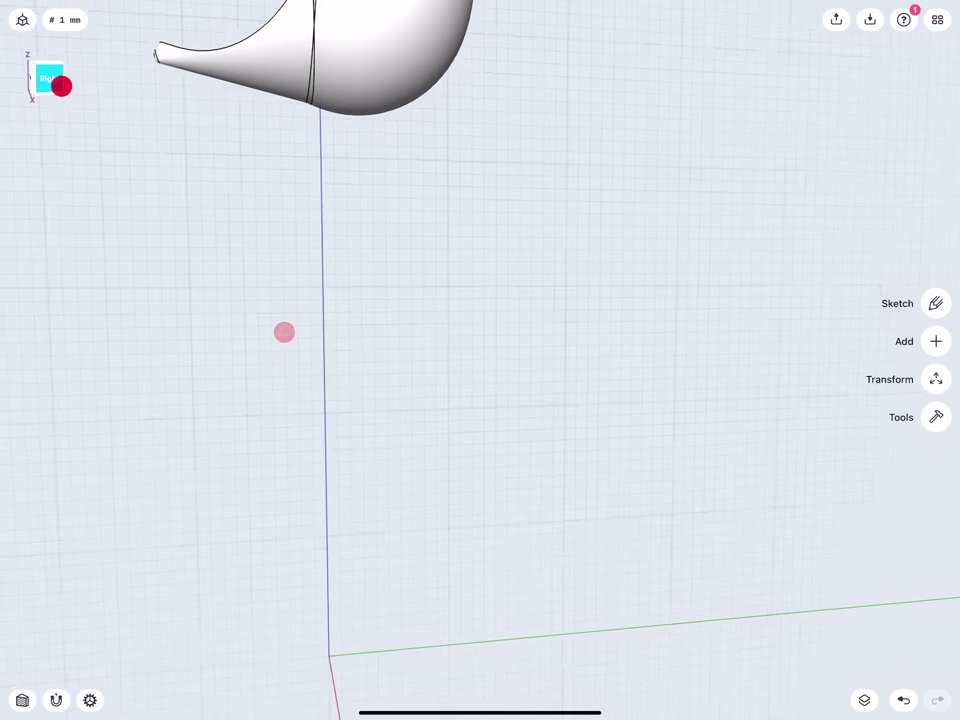
pyautogui.moveTo(425, 362); pyautogui.dragTo(429, 411, button='middle')
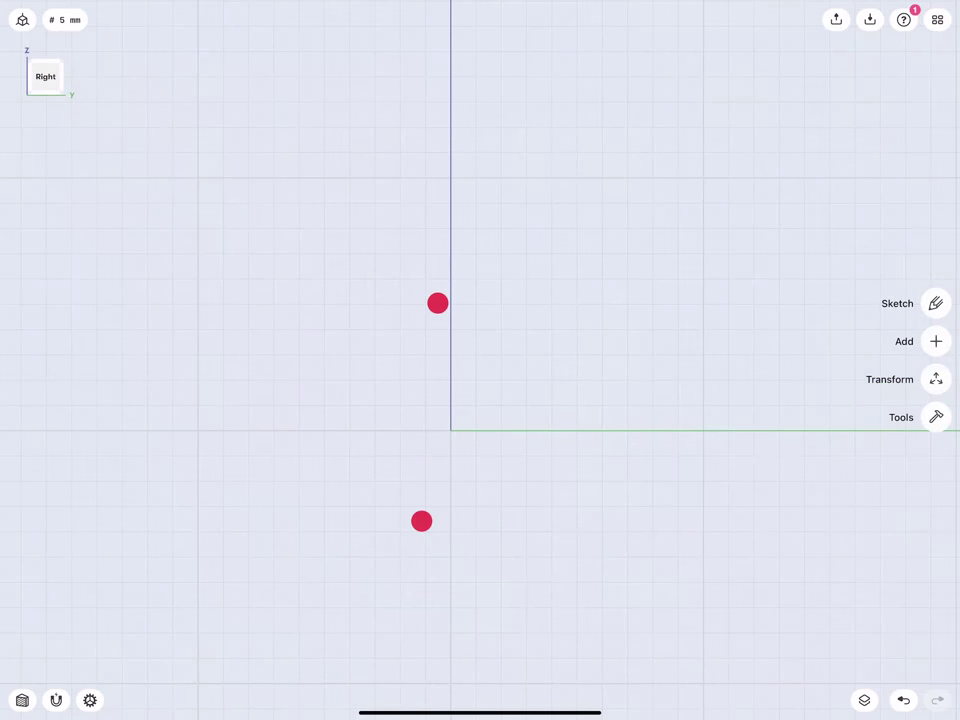
pyautogui.click(937, 302)
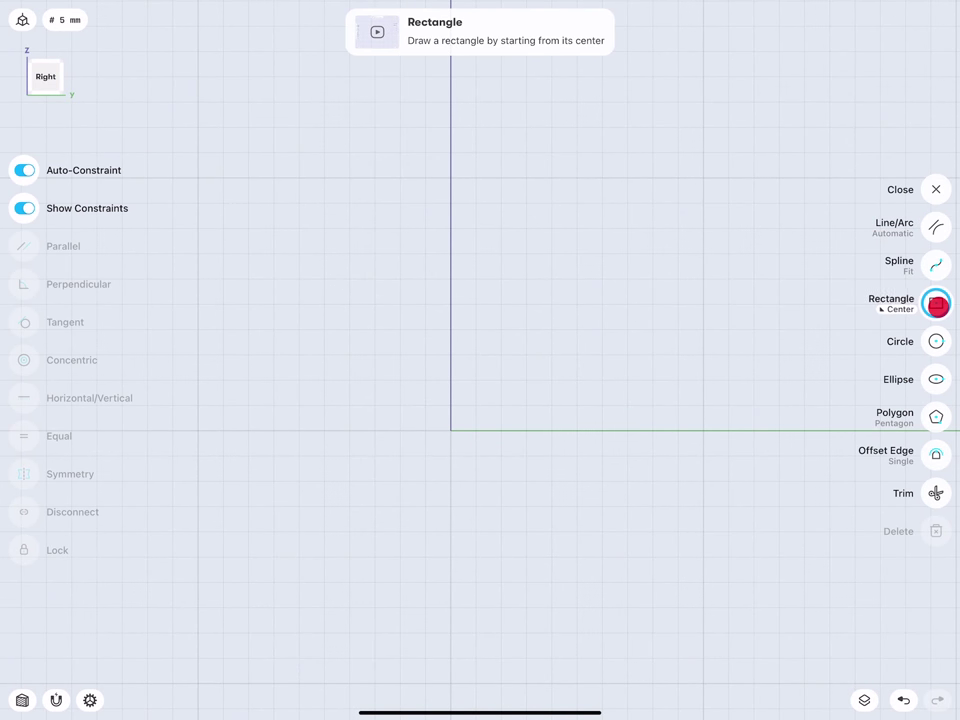
# - Draw a 20 × 30 mm rectangle from the origin with both dimensions locked
pyautogui.moveTo(451, 430); pyautogui.dragTo(401, 354)
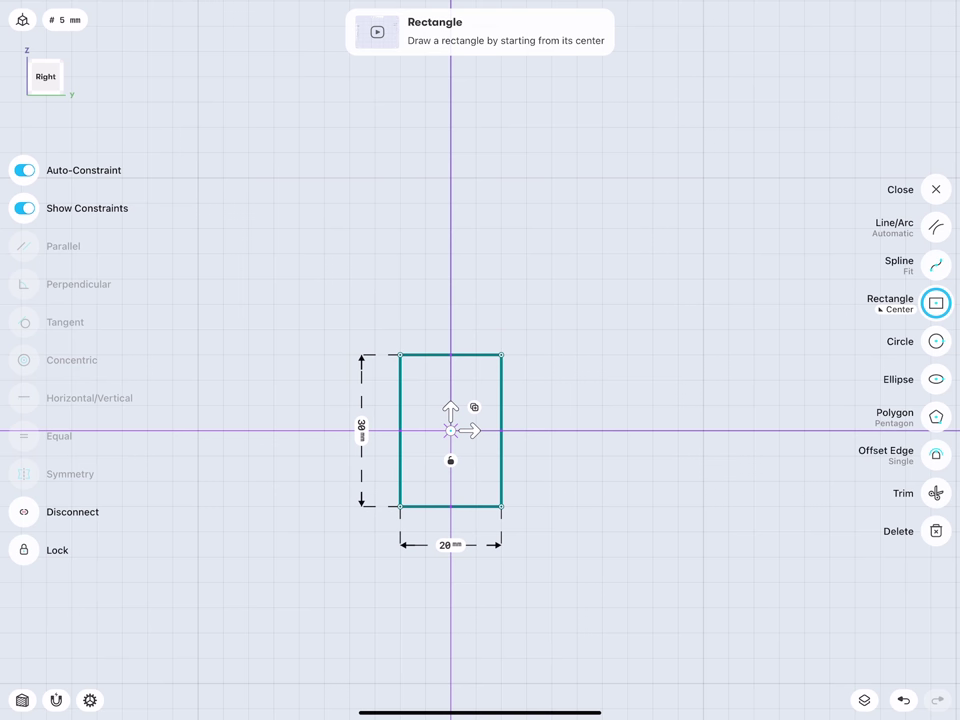
pyautogui.click(450, 545)
pyautogui.click(493, 611)
pyautogui.click(400, 430)
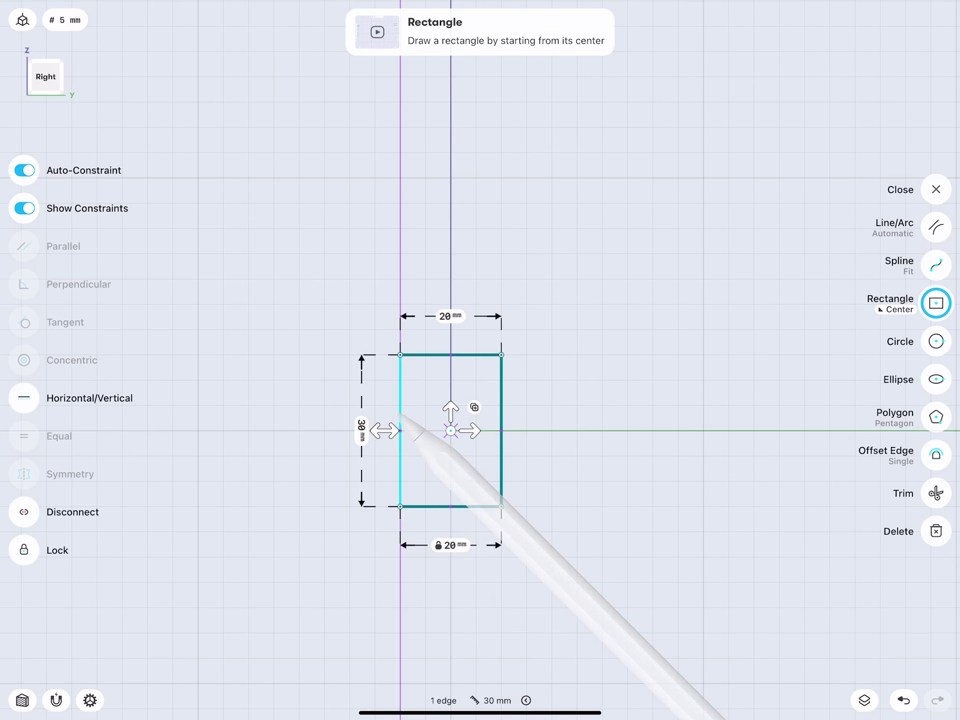
pyautogui.click(361, 428)
pyautogui.click(403, 503)
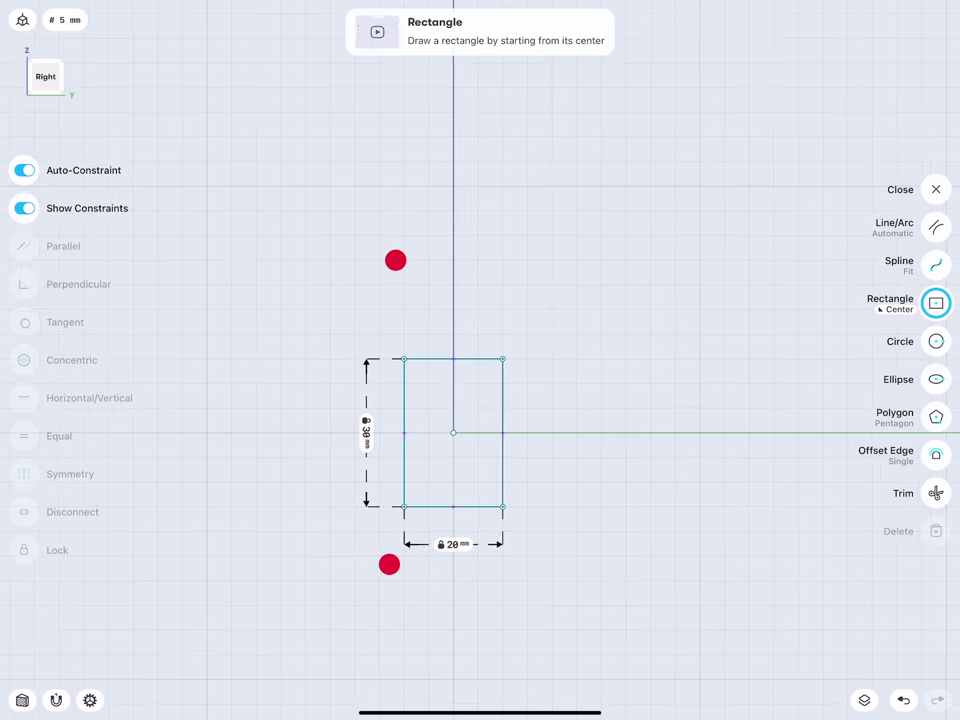
pyautogui.scroll(-5, 400, 450)
pyautogui.click(936, 189)
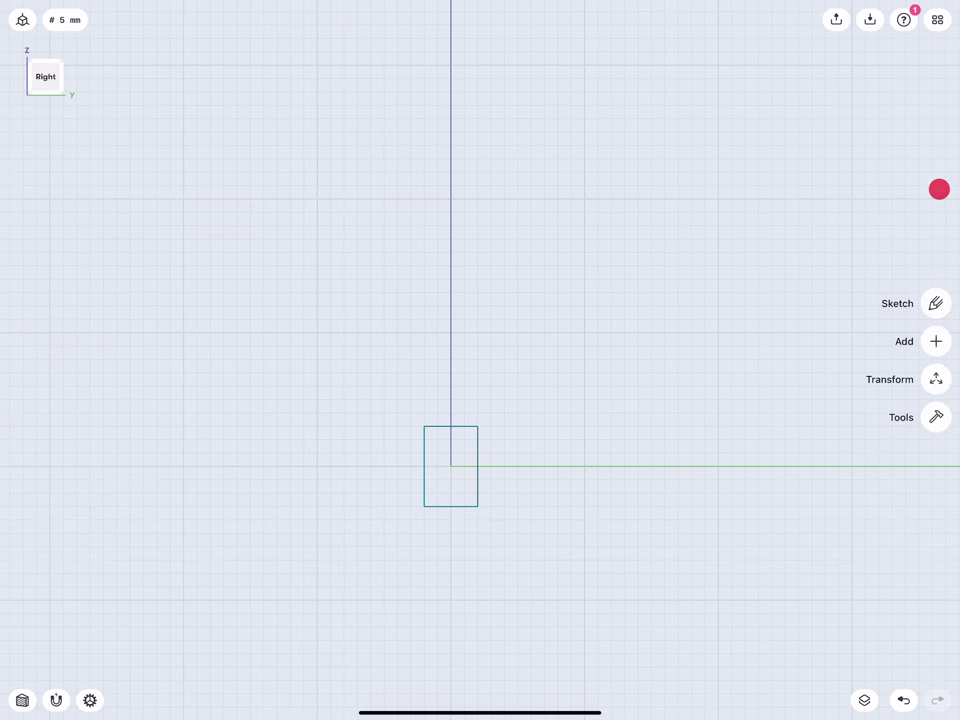
# - Move the rectangle 30 mm sideways along y and up beneath the head
pyautogui.scroll(-2, 410, 470)
pyautogui.click(433, 450)
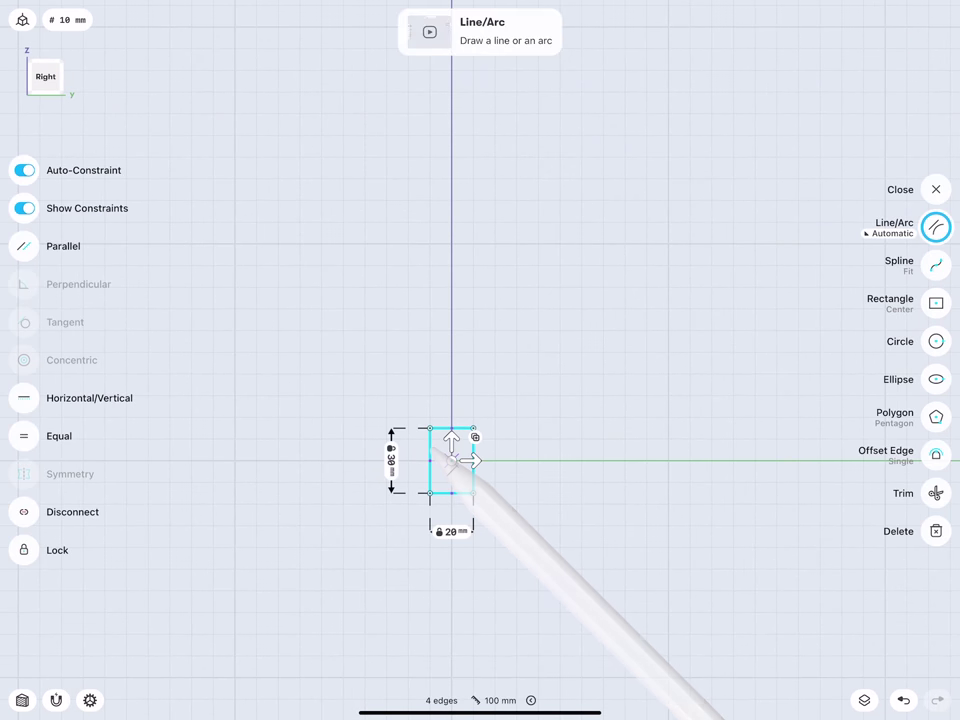
pyautogui.click(936, 189)
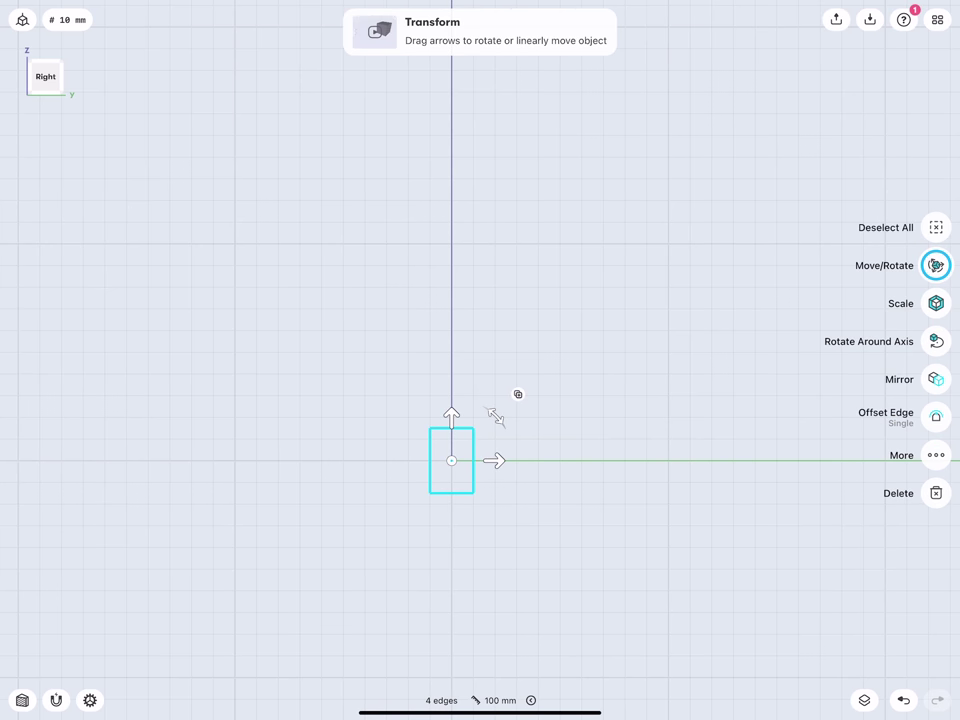
pyautogui.scroll(-3, 380, 466)
pyautogui.scroll(-2, 412, 471)
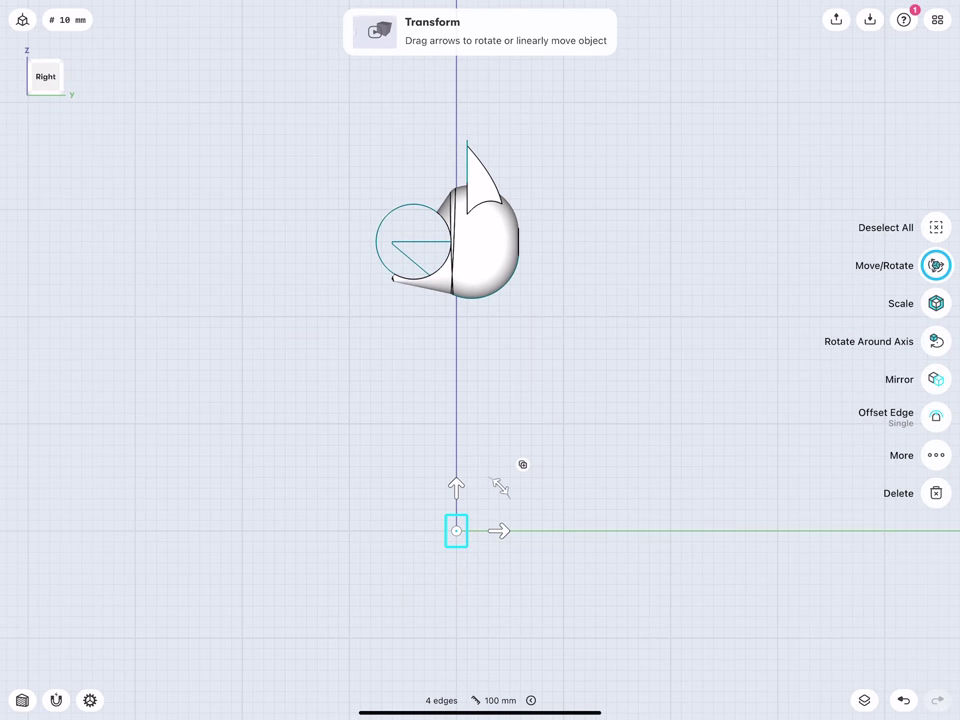
pyautogui.moveTo(500, 530); pyautogui.dragTo(505, 528)
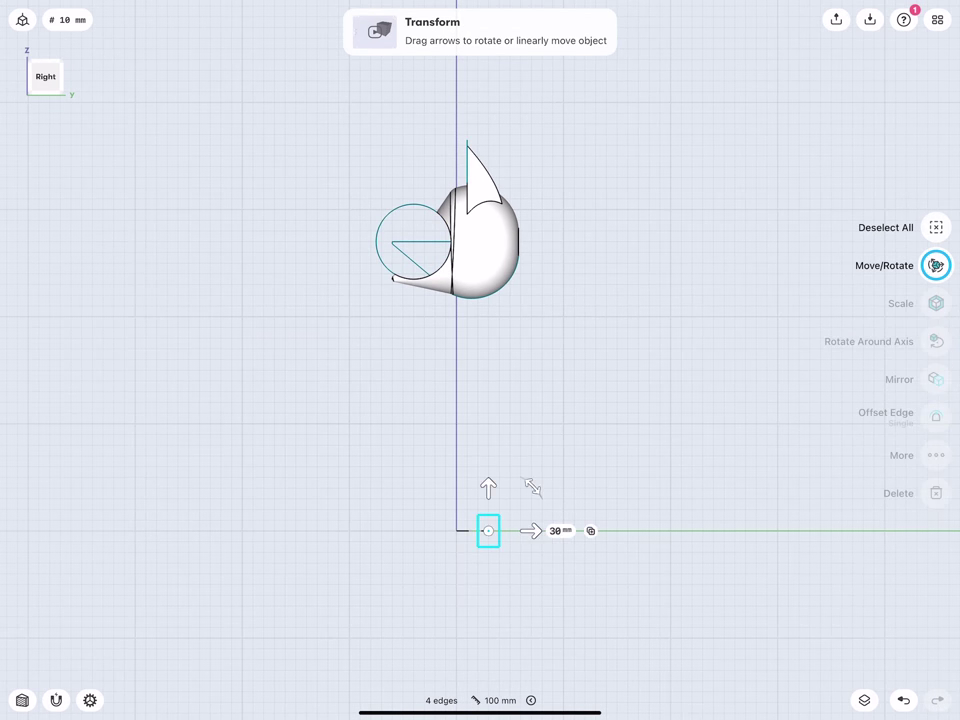
pyautogui.click(561, 531)
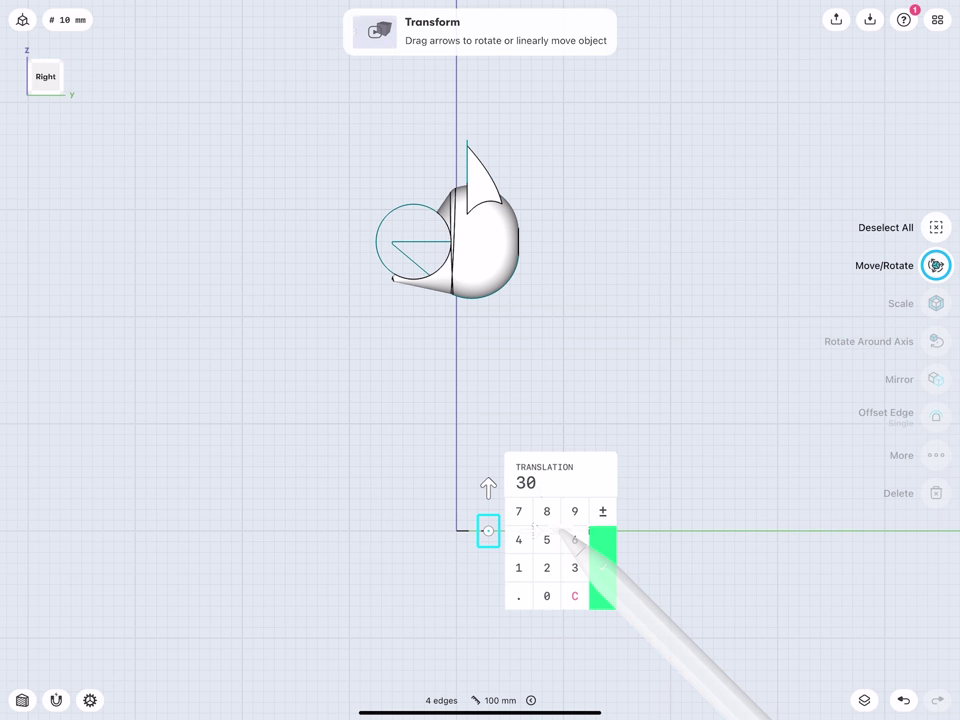
pyautogui.click(603, 570)
pyautogui.moveTo(488, 487); pyautogui.dragTo(489, 285)
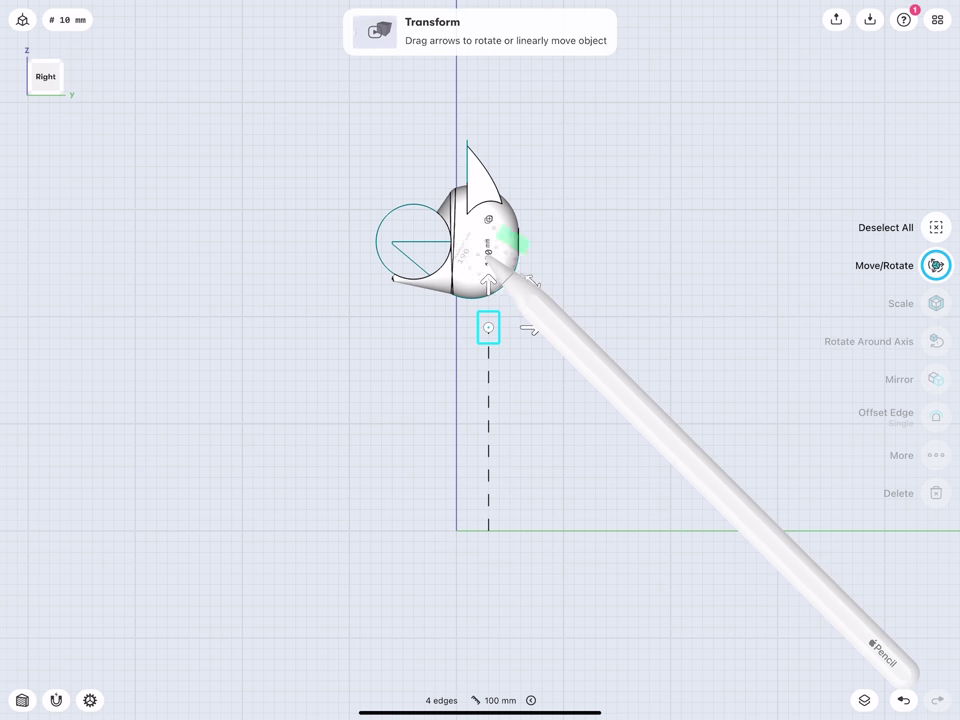
pyautogui.click(490, 235)
pyautogui.click(474, 288)
pyautogui.click(530, 288)
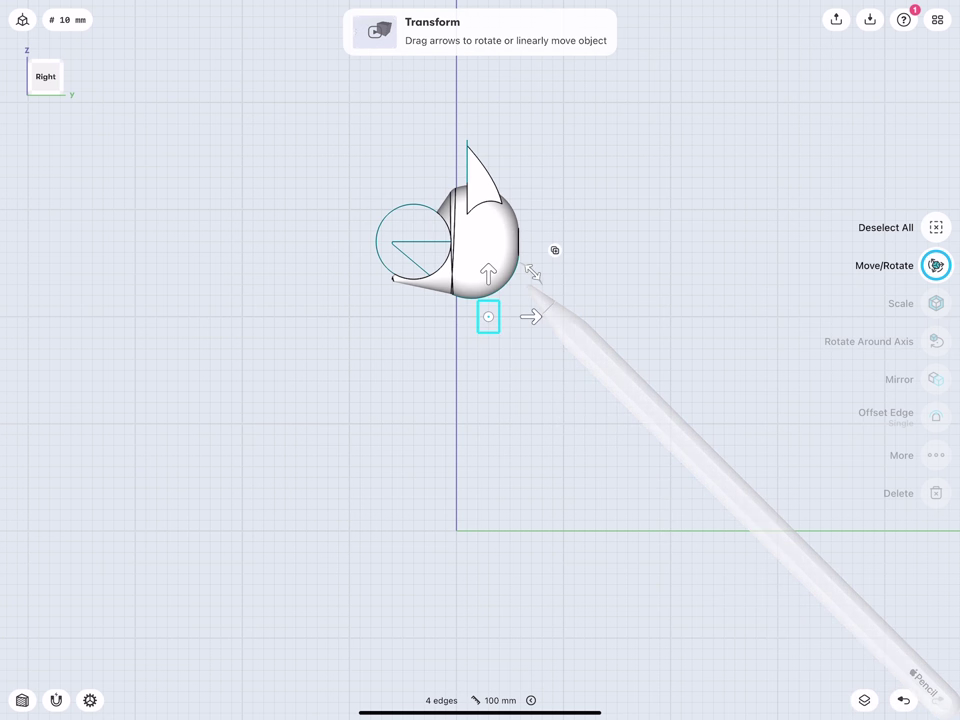
# - Reselect the rectangle face and begin extruding it into a thin block
pyautogui.scroll(5, 440, 330)
pyautogui.moveTo(650, 560); pyautogui.dragTo(620, 450, button='middle')
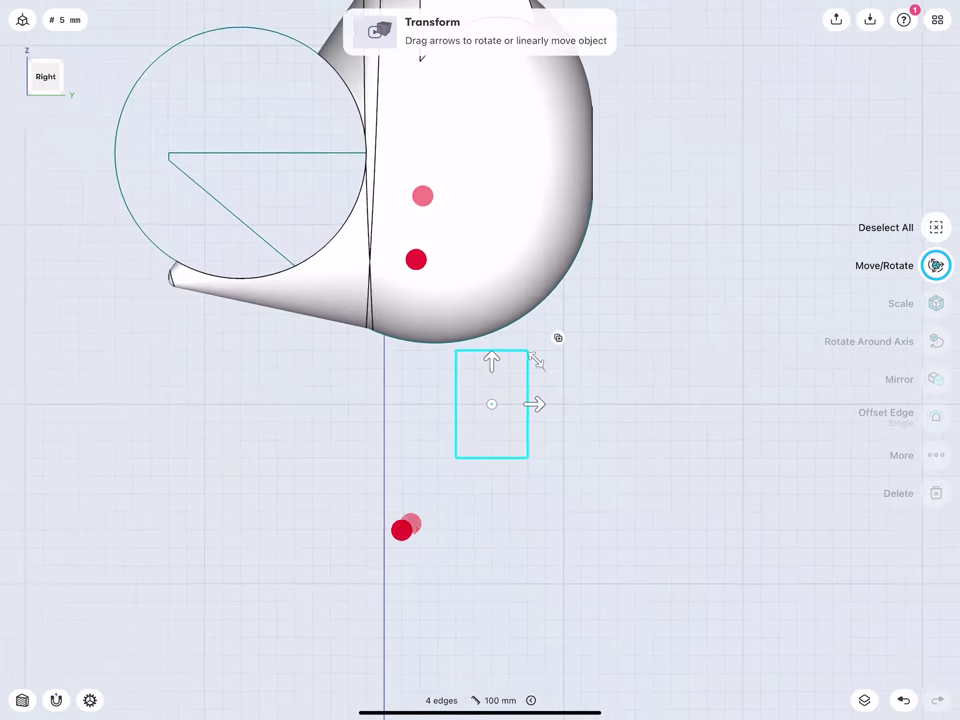
pyautogui.click(480, 514)
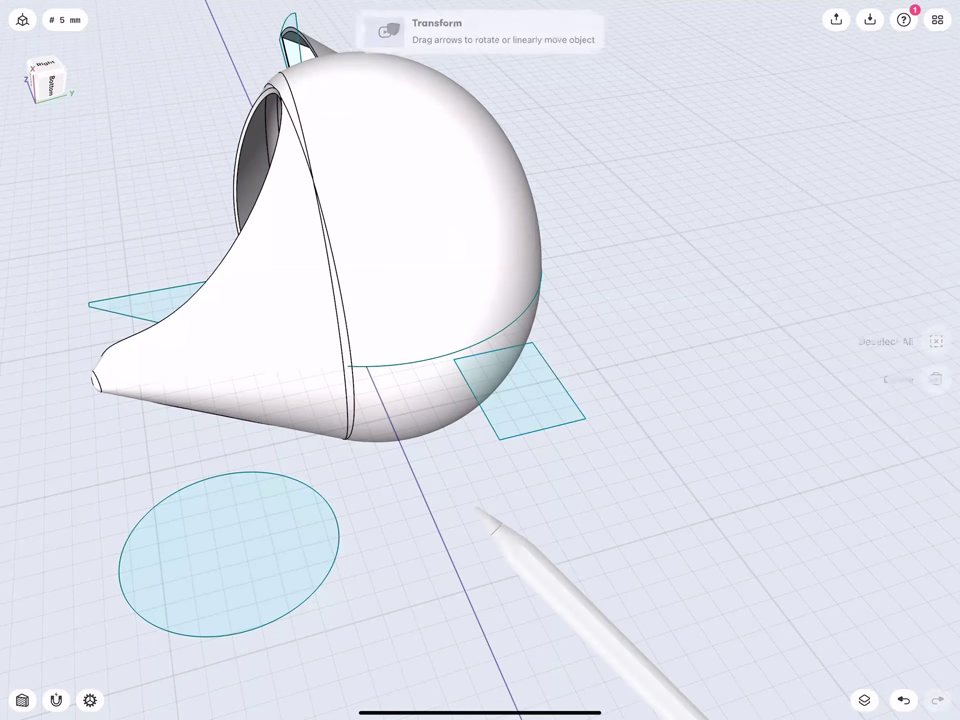
pyautogui.click(516, 386)
pyautogui.moveTo(522, 392)
pyautogui.mouseDown()
pyautogui.moveTo(524, 428)
pyautogui.moveTo(518, 402)
pyautogui.mouseUp()
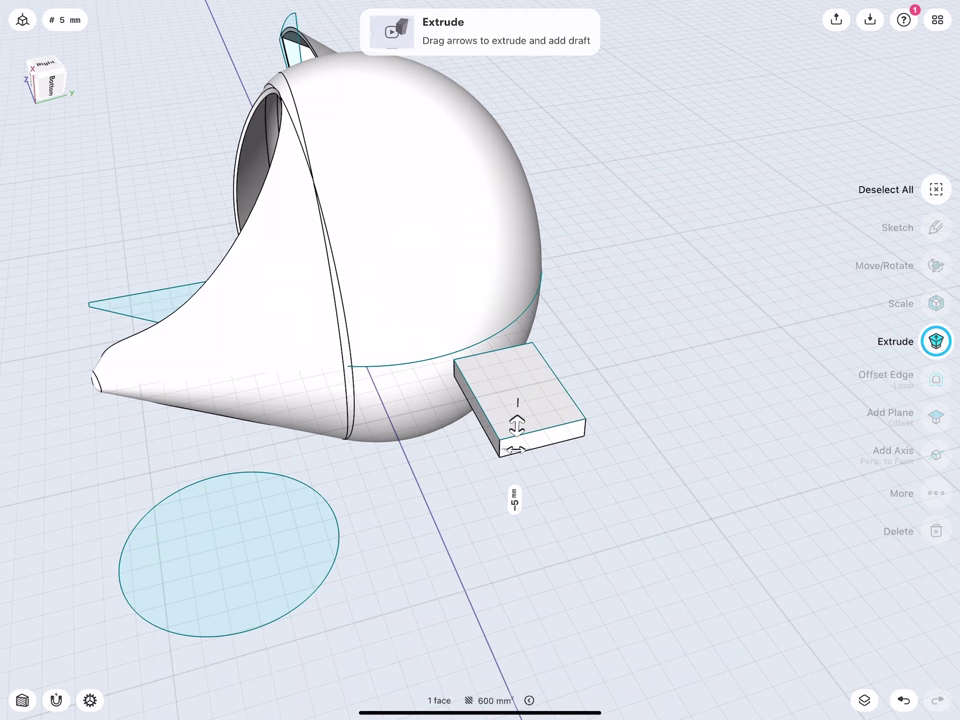
# - Extrude the rectangle -5 mm, then raise its face to thicken the block
pyautogui.click(514, 498)
pyautogui.click(555, 536)
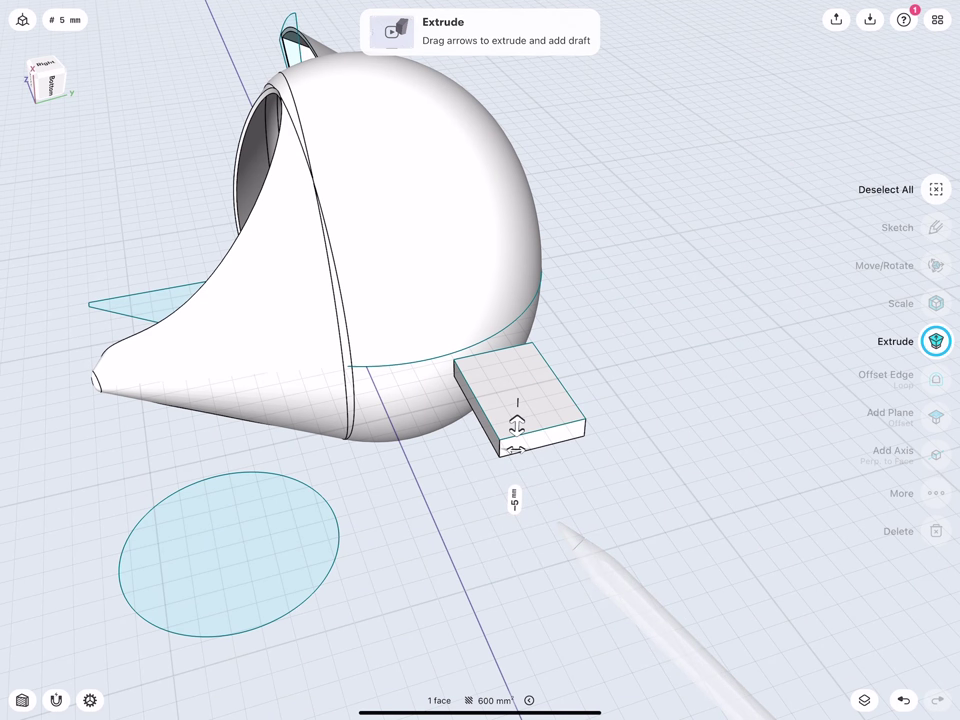
pyautogui.click(528, 396)
pyautogui.moveTo(528, 396); pyautogui.dragTo(529, 349)
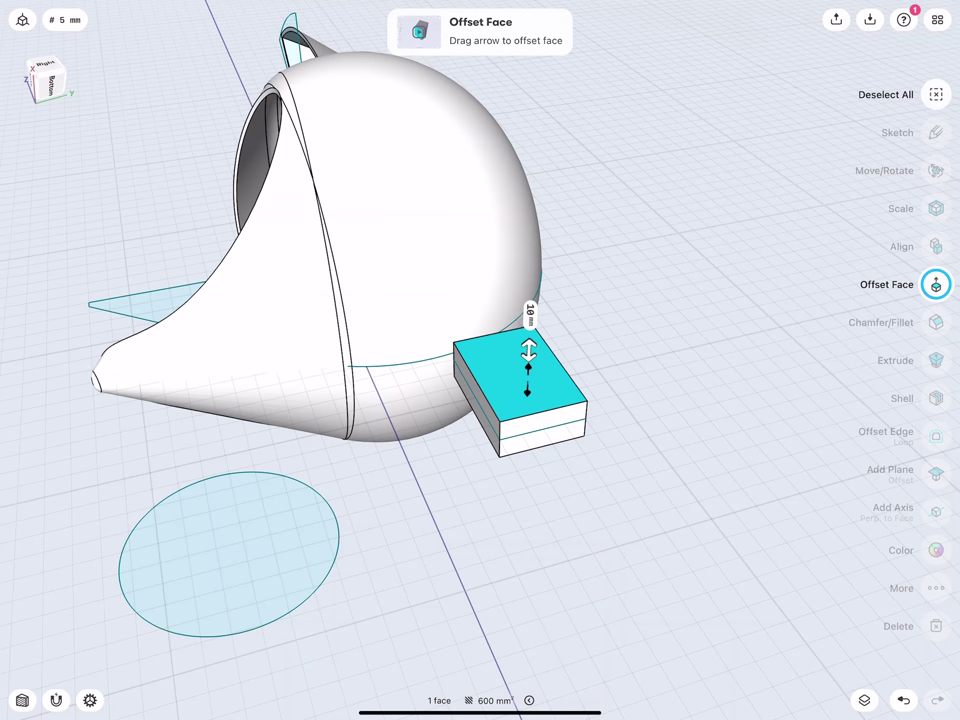
pyautogui.click(496, 523)
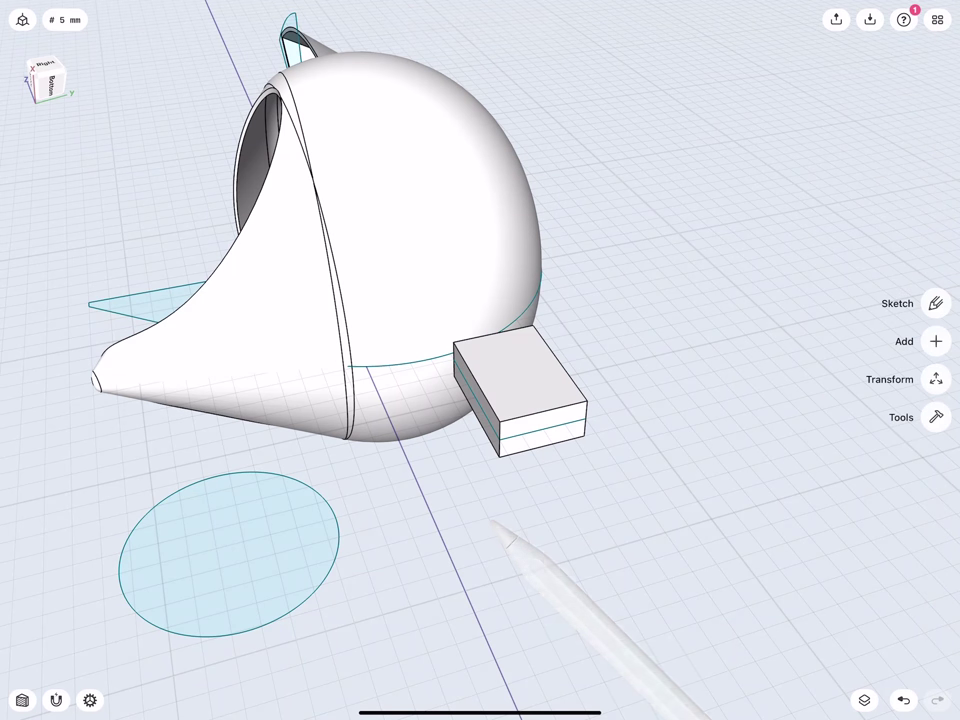
# - Fillet the block's two front vertical edges with a 10 mm radius
pyautogui.scroll(5, 494, 408)
pyautogui.scroll(2, 494, 410)
pyautogui.scroll(2, 525, 405)
pyautogui.scroll(2, 510, 414)
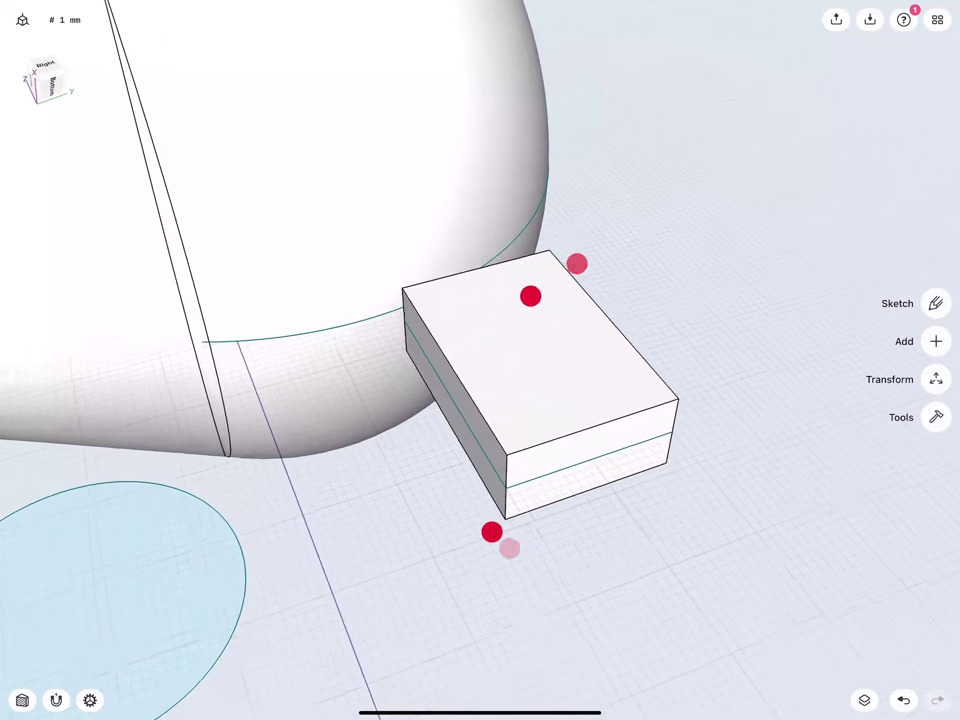
pyautogui.scroll(1, 510, 414)
pyautogui.click(677, 422)
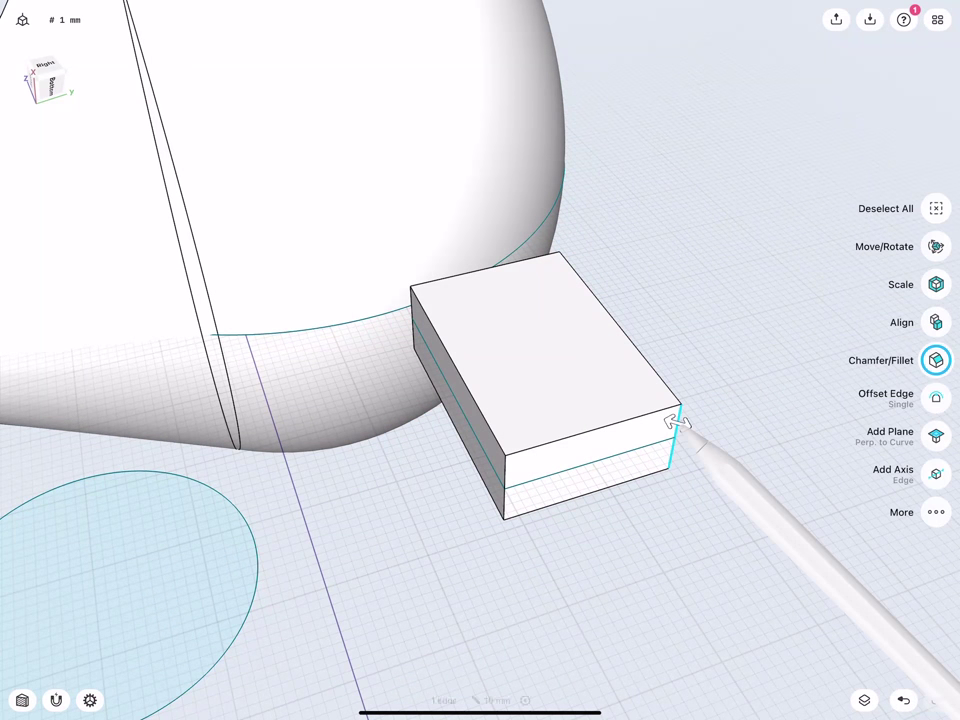
pyautogui.click(500, 462)
pyautogui.moveTo(500, 495)
pyautogui.mouseDown()
pyautogui.moveTo(482, 533)
pyautogui.moveTo(452, 561)
pyautogui.mouseUp()
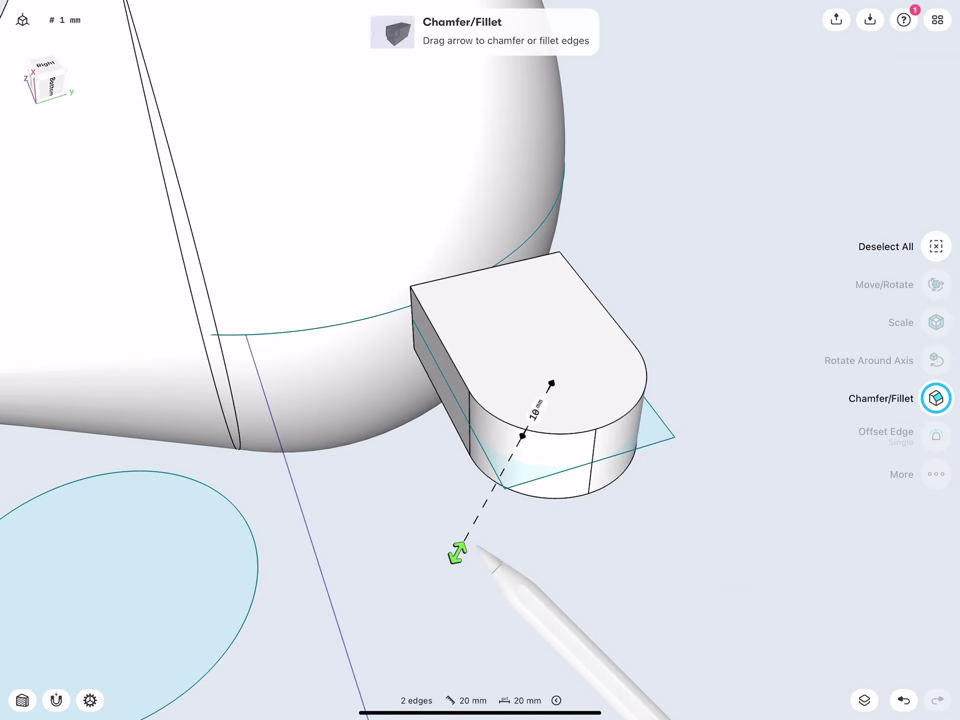
pyautogui.click(538, 404)
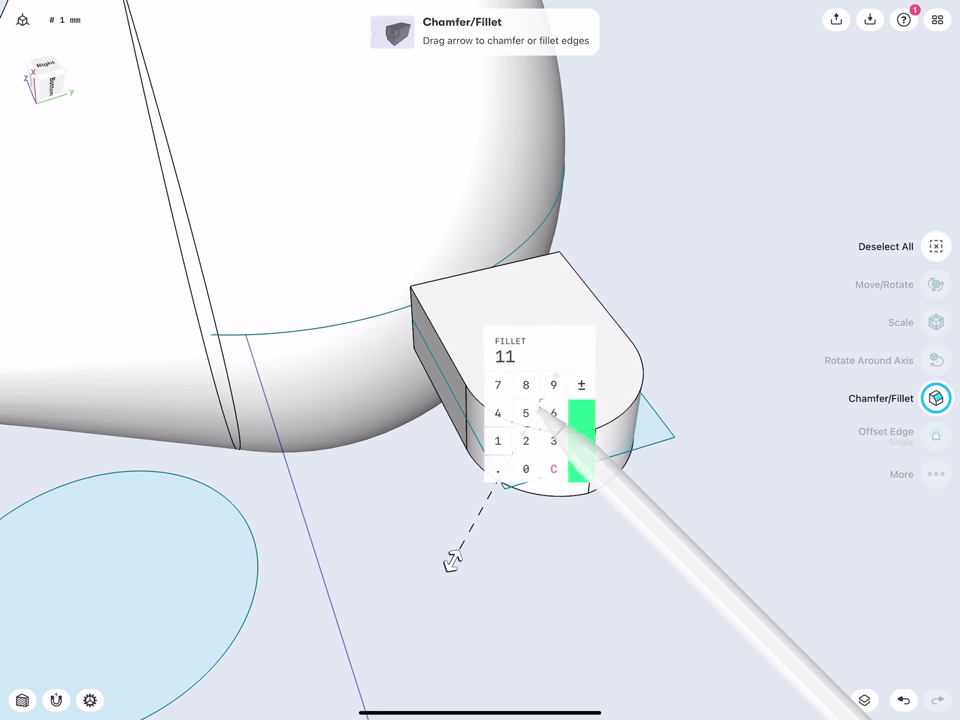
pyautogui.click(497, 441)
pyautogui.click(581, 440)
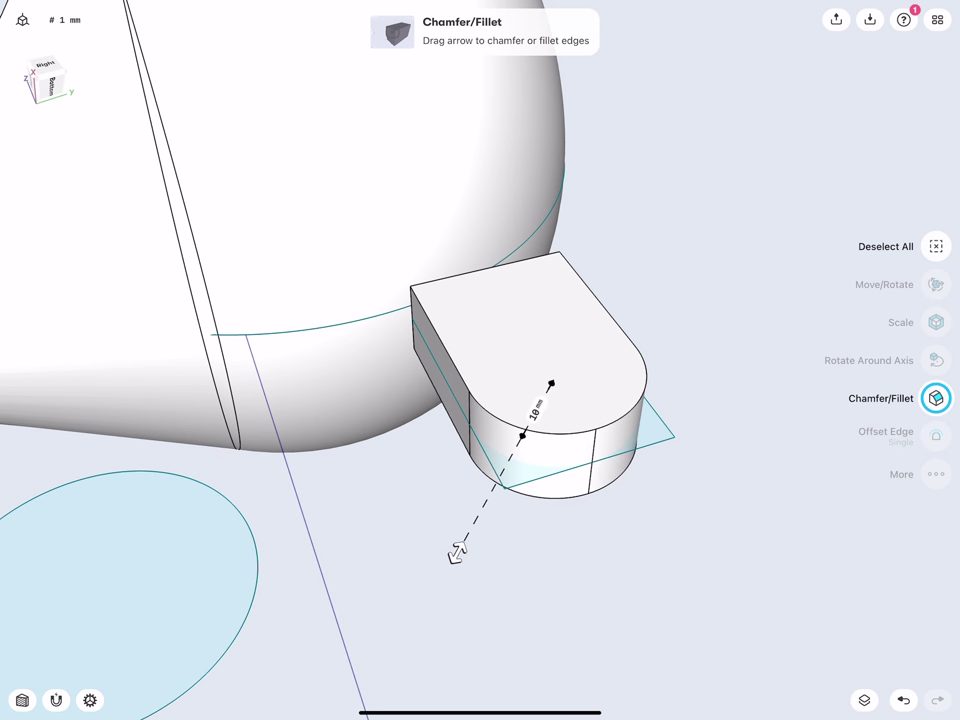
pyautogui.click(591, 544)
# - Sketch a circle on the tab's top face
pyautogui.click(589, 520)
pyautogui.click(928, 511)
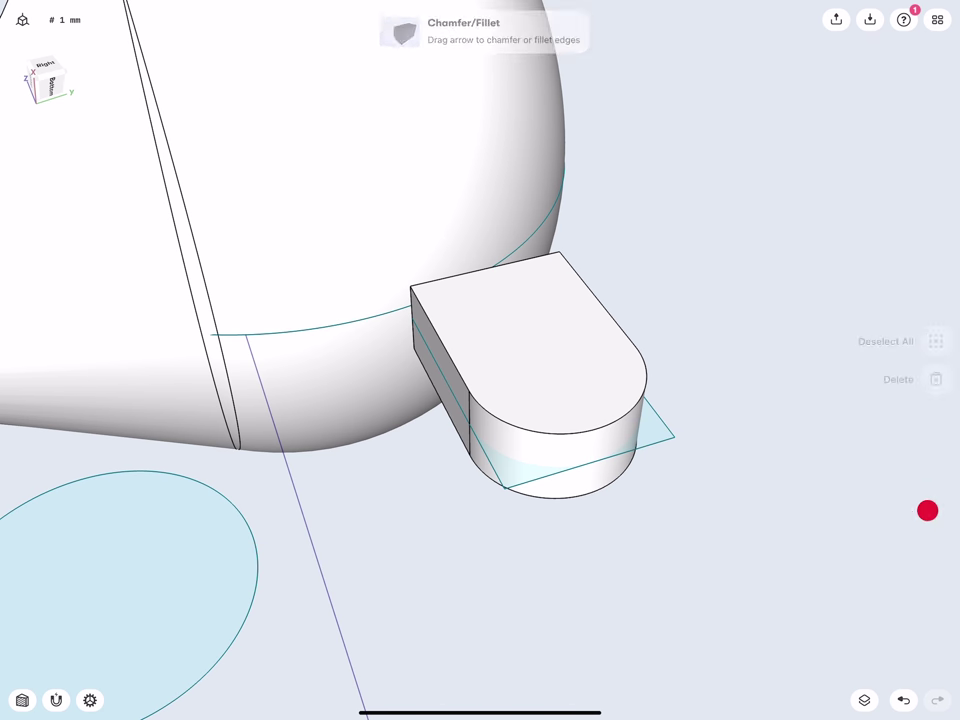
pyautogui.scroll(3, 465, 457)
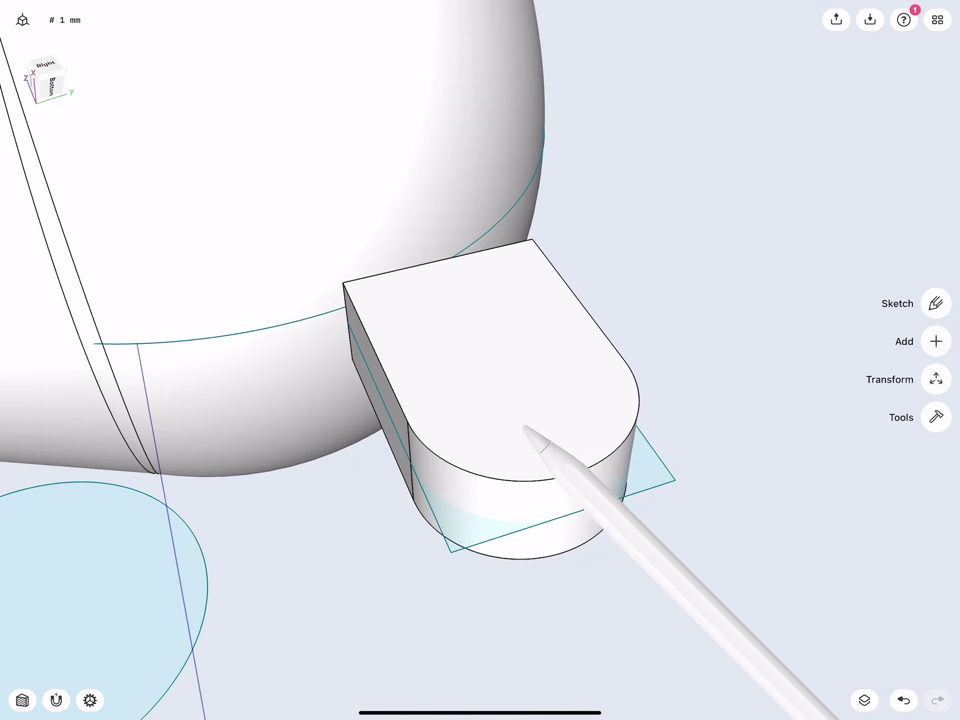
pyautogui.moveTo(522, 428); pyautogui.dragTo(500, 422)
# - Set the circle radius to 4 mm and make it concentric with the tab's outer arc
pyautogui.click(590, 366)
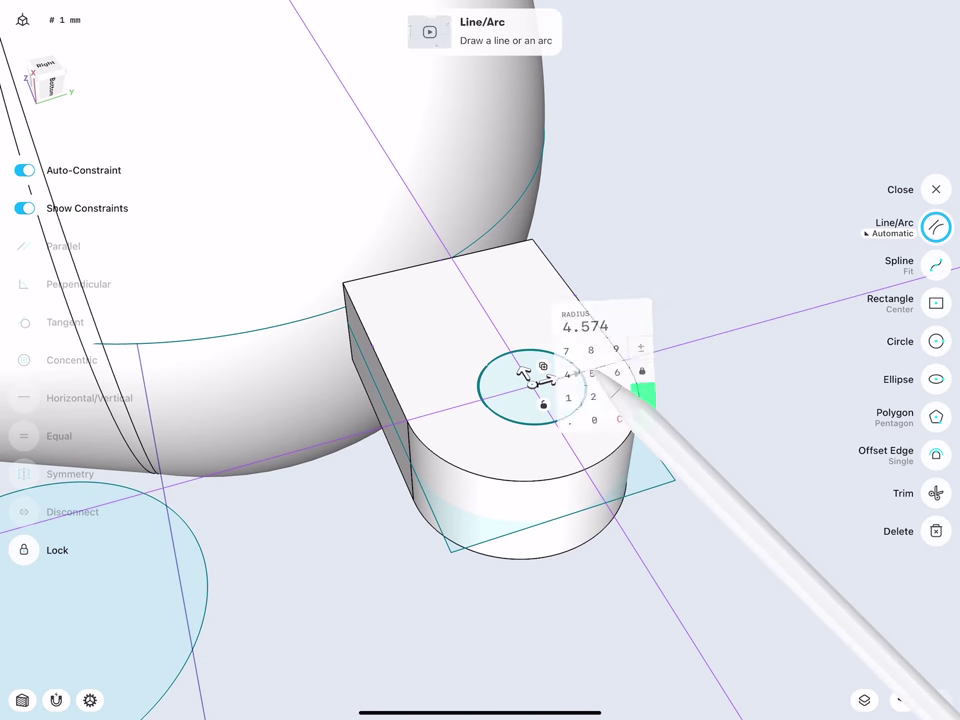
pyautogui.click(562, 374)
pyautogui.click(646, 415)
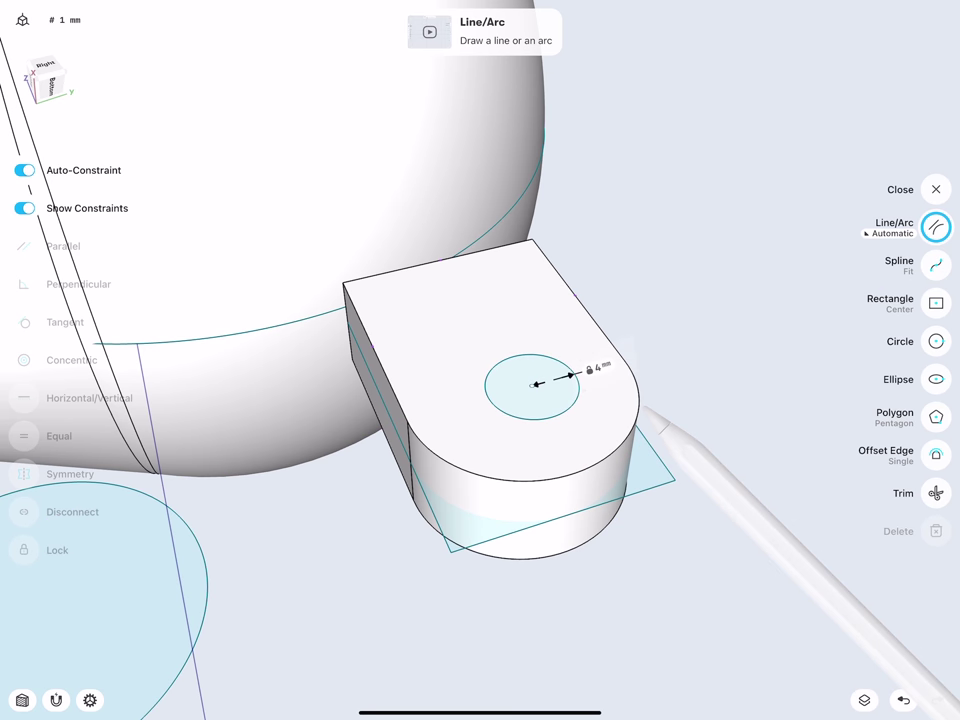
pyautogui.click(568, 408)
pyautogui.click(568, 478)
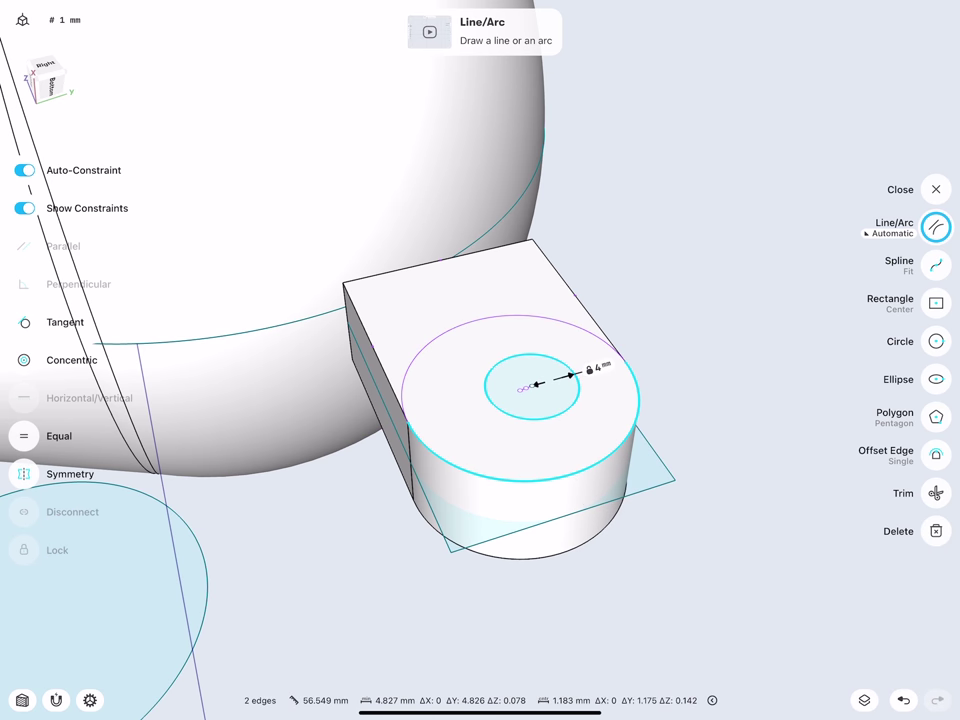
pyautogui.click(30, 360)
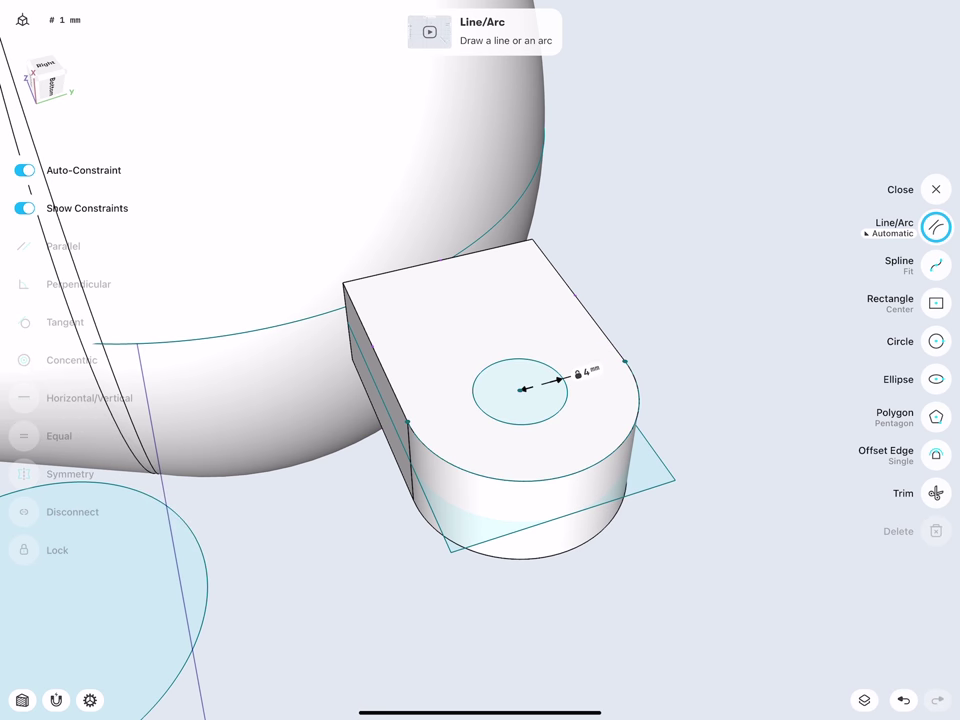
# - Push the circle down through the block to cut a hole
pyautogui.click(520, 392)
pyautogui.moveTo(495, 372); pyautogui.dragTo(492, 620)
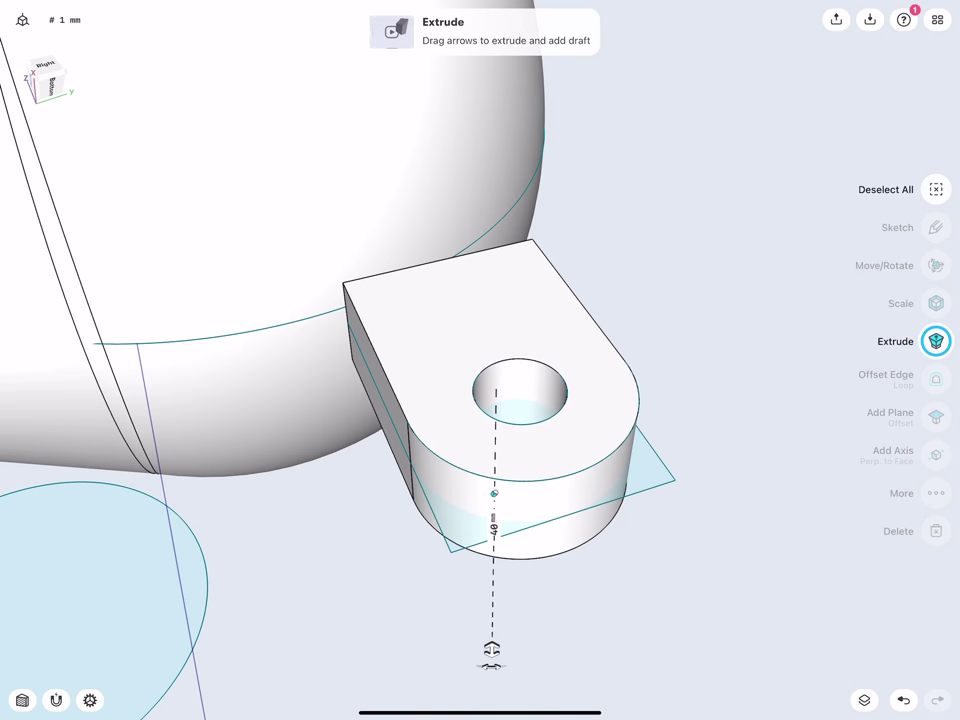
pyautogui.click(540, 553)
# - Round the tab's bottom arc and left vertical edges with a 2 mm fillet
pyautogui.click(368, 342)
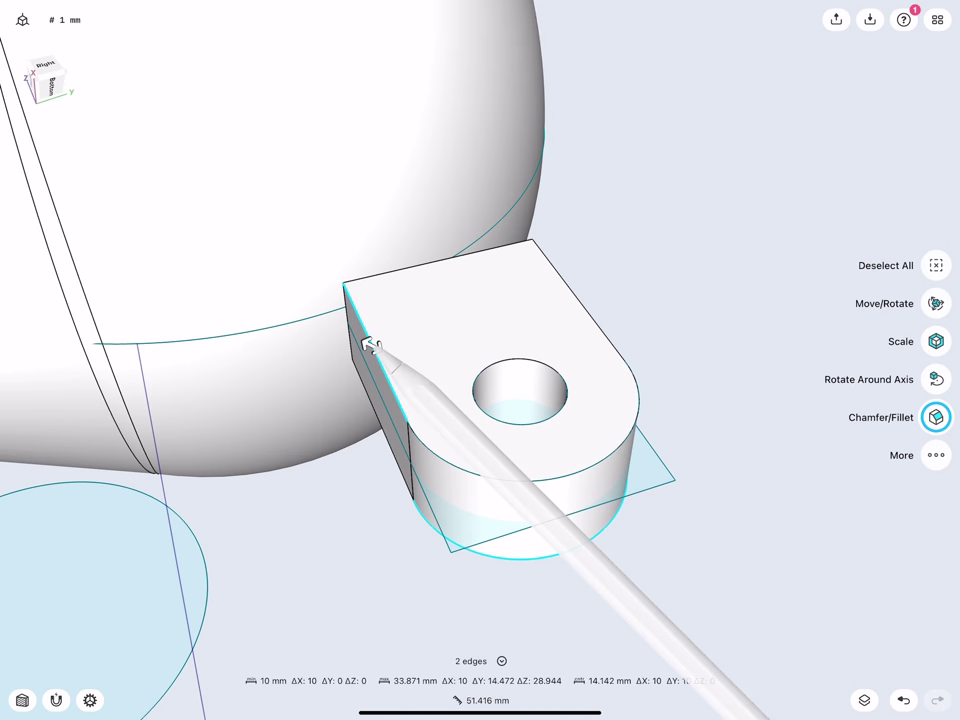
pyautogui.moveTo(368, 342); pyautogui.dragTo(340, 330)
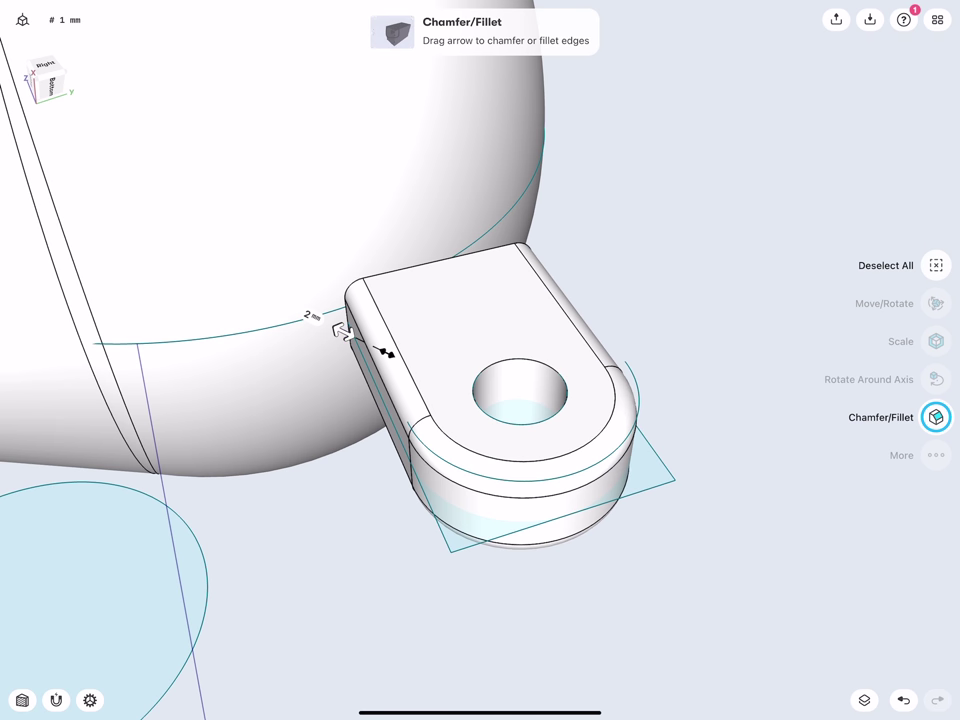
pyautogui.click(364, 506)
pyautogui.moveTo(402, 322)
pyautogui.mouseDown(button='middle')
pyautogui.moveTo(360, 363)
pyautogui.moveTo(203, 408)
pyautogui.mouseUp(button='middle')
pyautogui.click(932, 415)
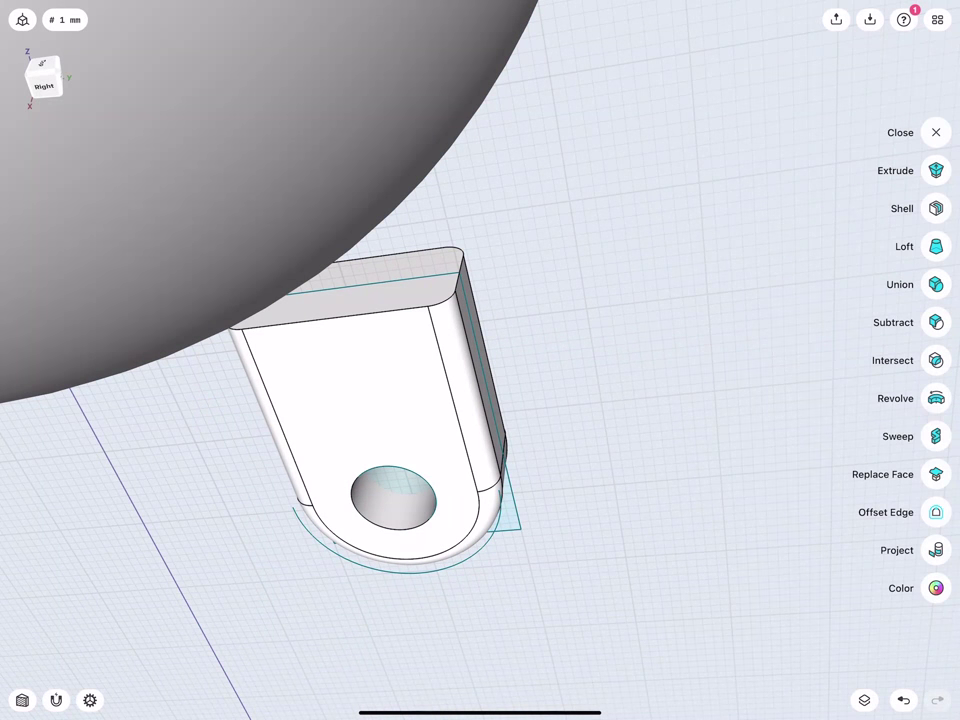
# - Replace the tab's flat top face with the sphere head's curved surface
pyautogui.click(936, 474)
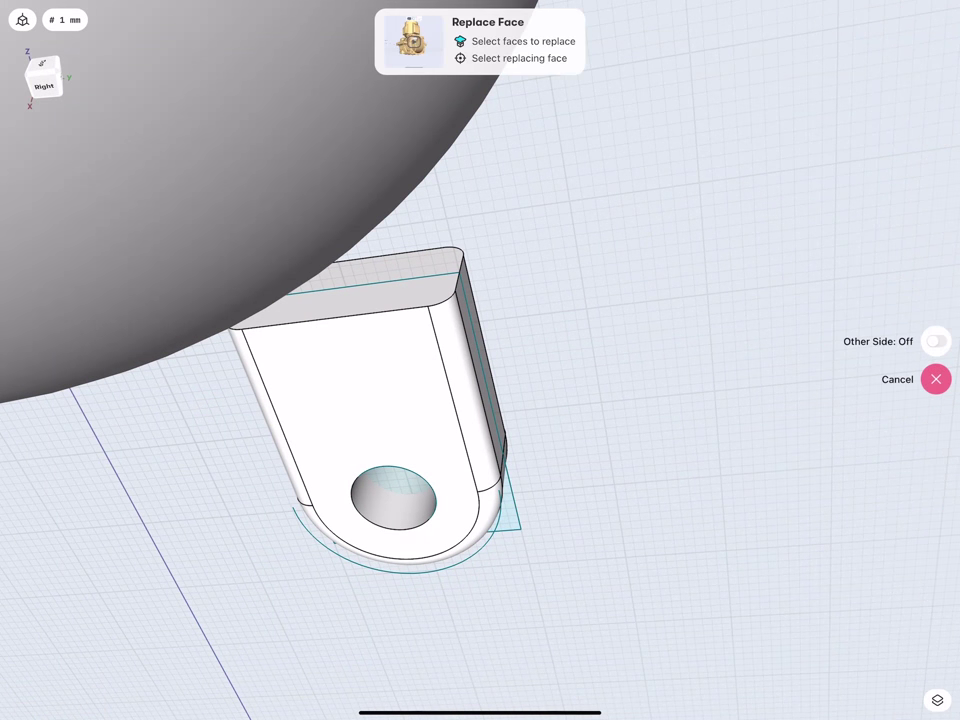
pyautogui.click(342, 302)
pyautogui.moveTo(306, 285); pyautogui.dragTo(300, 237, button='middle')
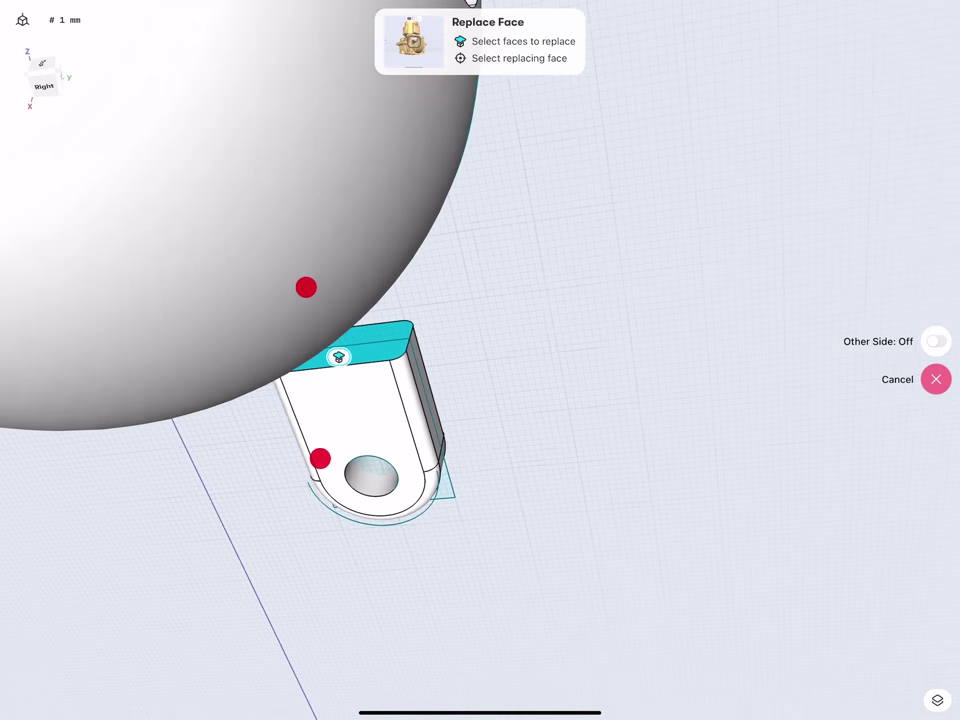
pyautogui.click(327, 304)
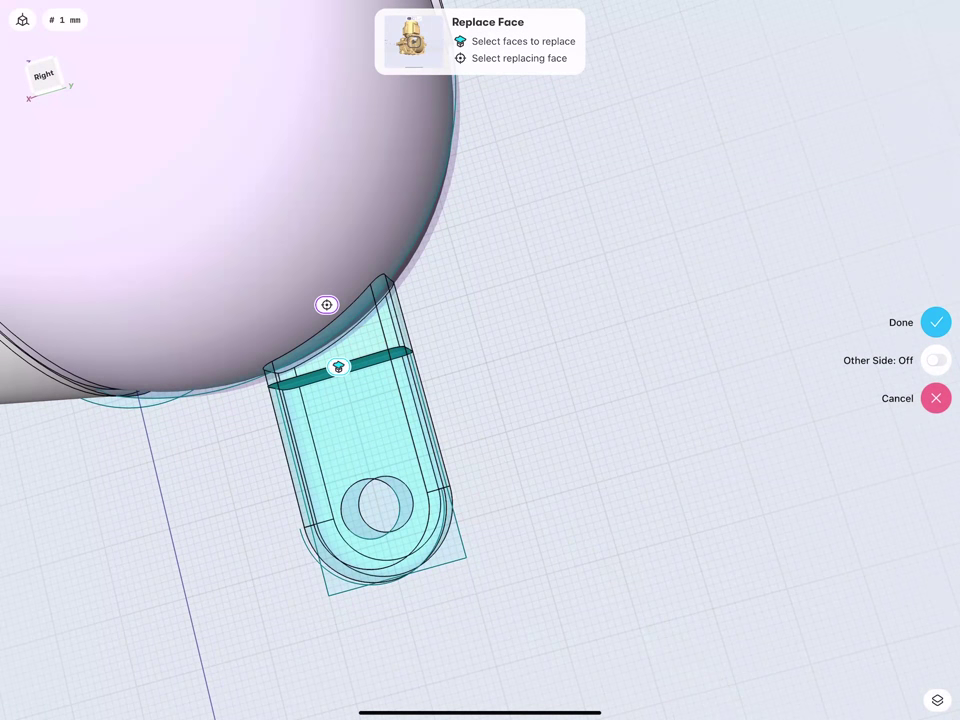
pyautogui.moveTo(290, 362)
pyautogui.mouseDown(button='middle')
pyautogui.moveTo(372, 366)
pyautogui.moveTo(444, 389)
pyautogui.moveTo(405, 543)
pyautogui.mouseUp(button='middle')
pyautogui.click(933, 322)
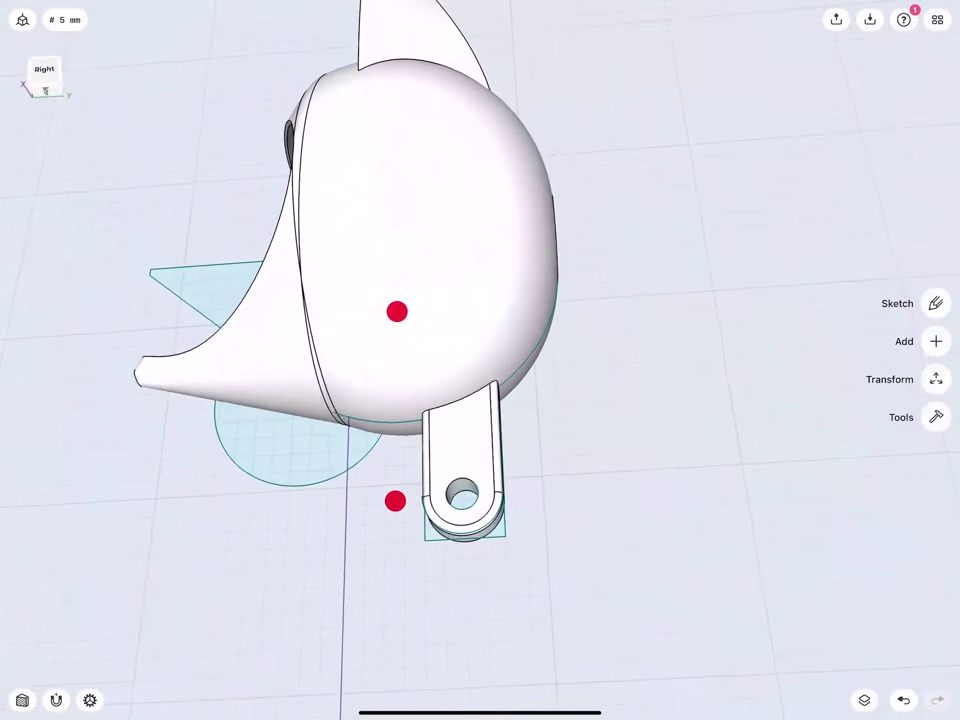
pyautogui.click(935, 417)
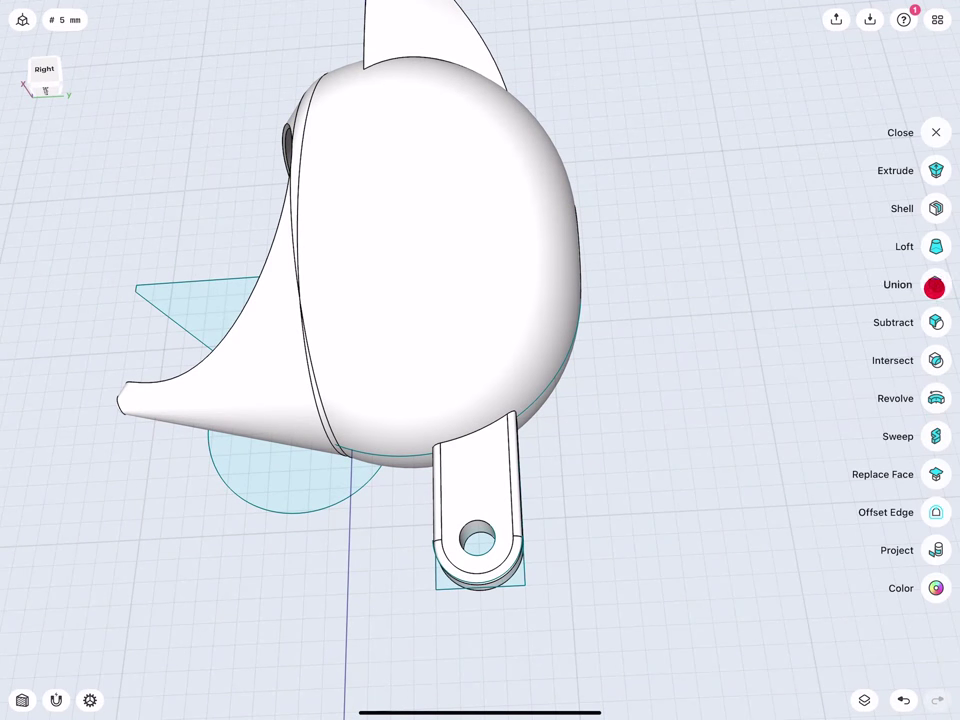
# - Union the mounting tab body with the head body
pyautogui.click(933, 288)
pyautogui.click(462, 485)
pyautogui.click(431, 383)
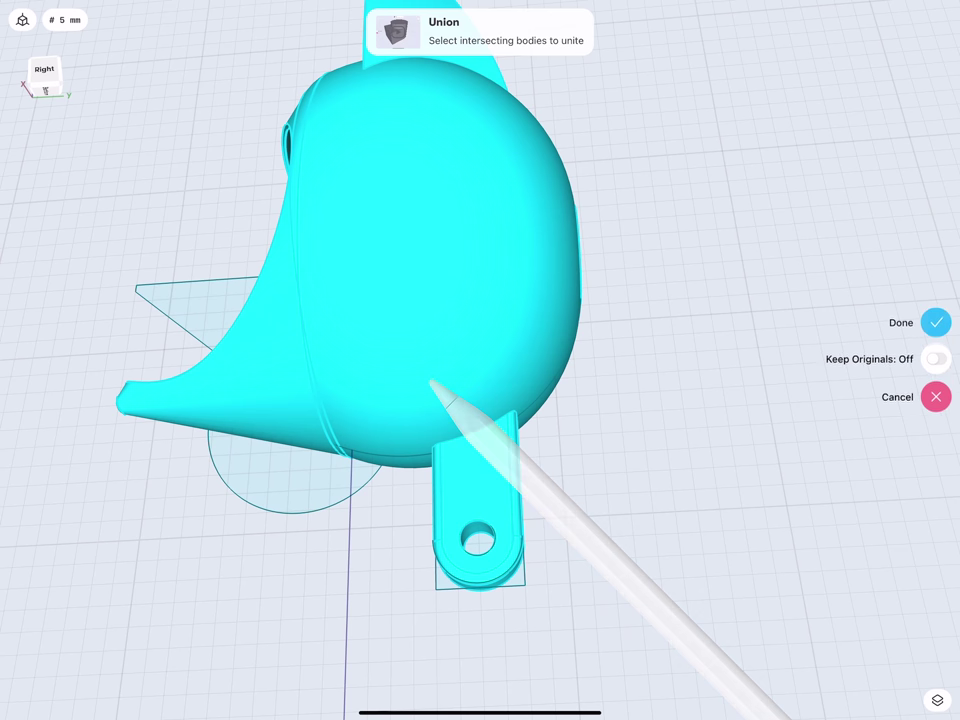
pyautogui.moveTo(348, 388); pyautogui.dragTo(364, 414, button='middle')
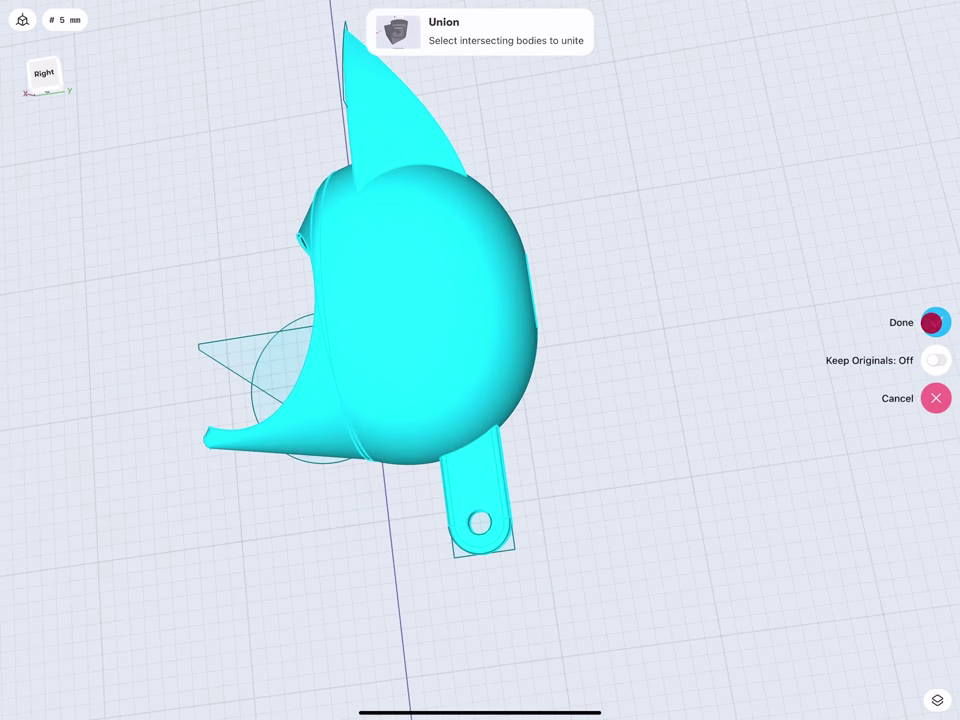
pyautogui.click(932, 322)
pyautogui.moveTo(350, 400); pyautogui.dragTo(400, 405, button='middle')
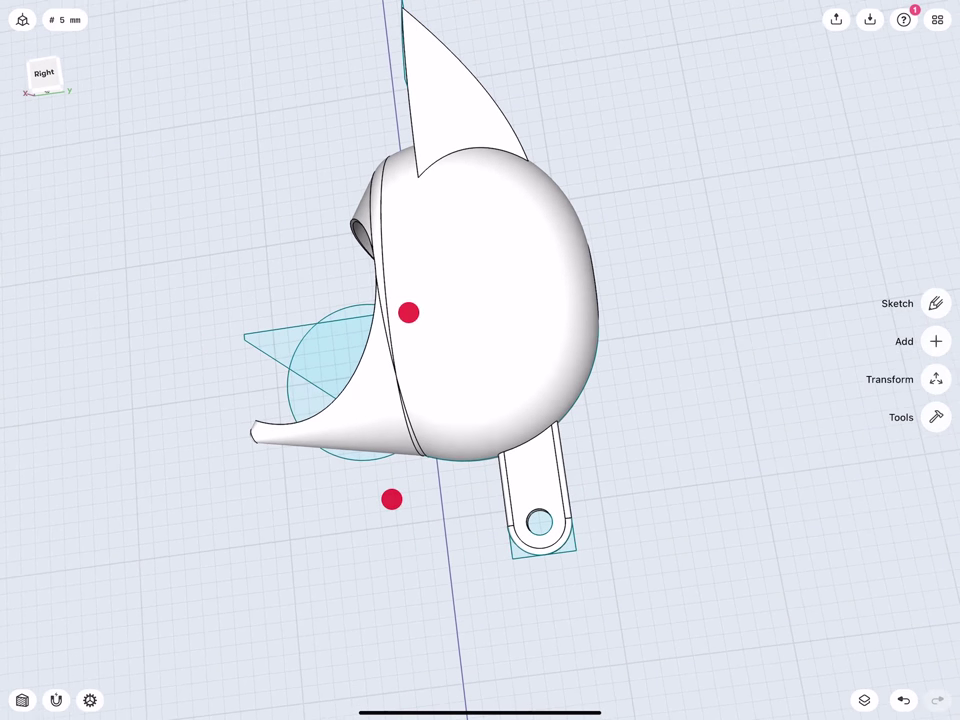
pyautogui.click(57, 82)
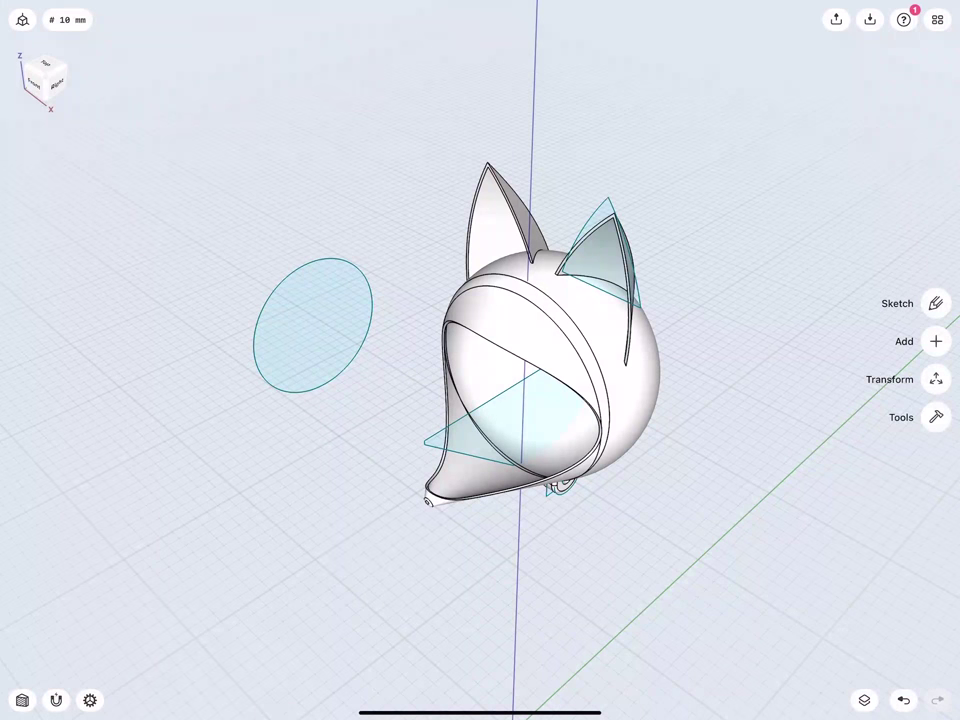
# - Copy the cat head body -150 mm along X to sit beside the original
pyautogui.moveTo(418, 348); pyautogui.dragTo(444, 345, button='middle')
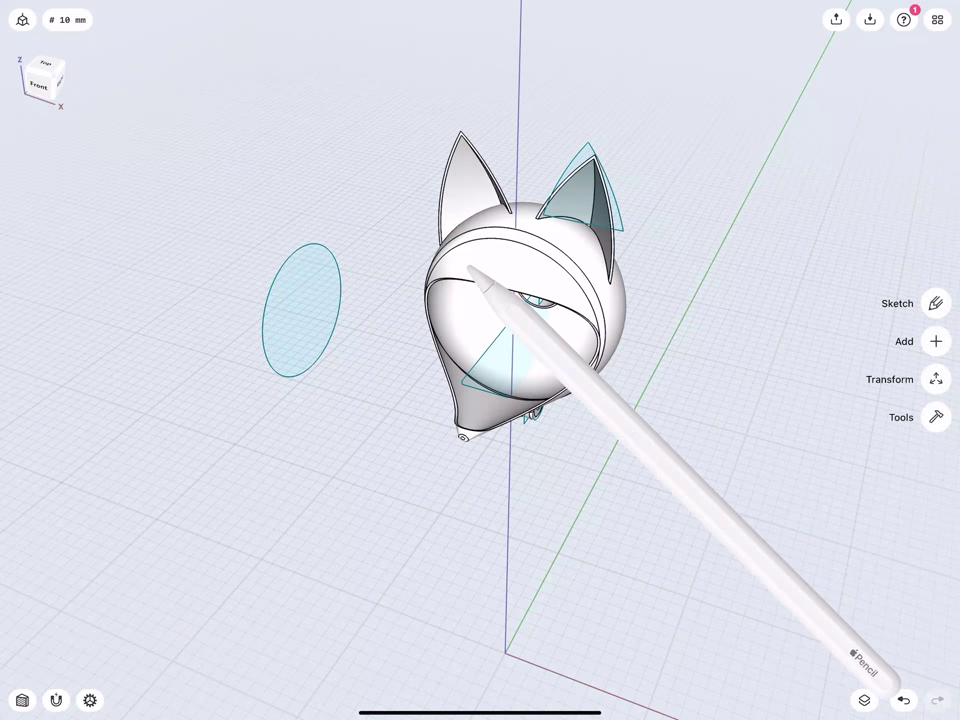
pyautogui.click(546, 377)
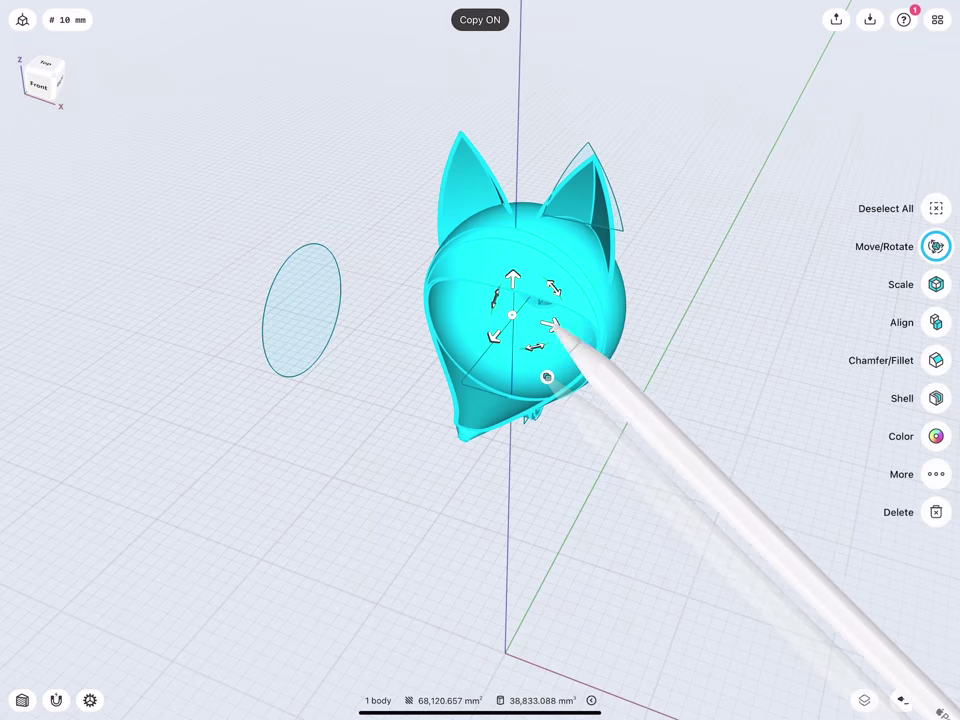
pyautogui.moveTo(550, 325); pyautogui.dragTo(338, 272)
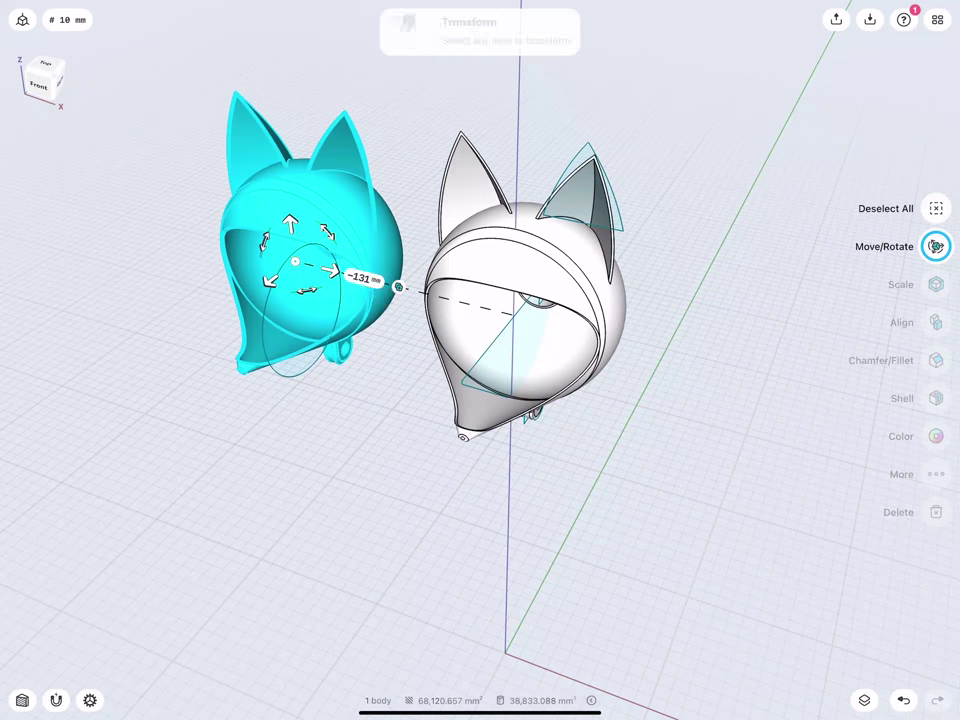
pyautogui.click(364, 274)
pyautogui.click(350, 287)
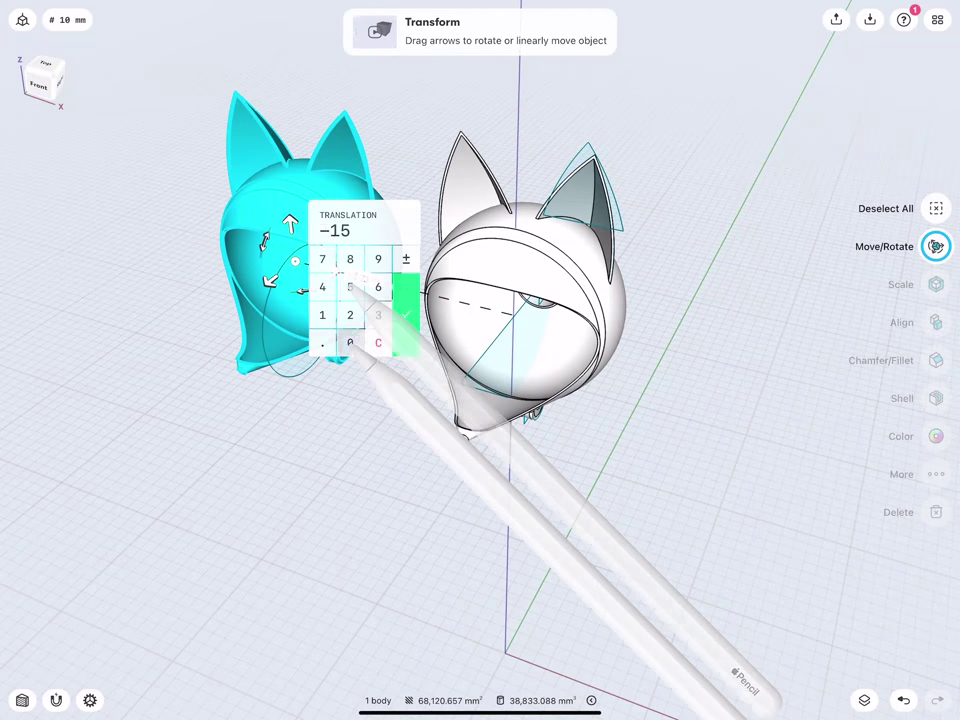
pyautogui.click(350, 343)
pyautogui.click(406, 315)
pyautogui.click(355, 428)
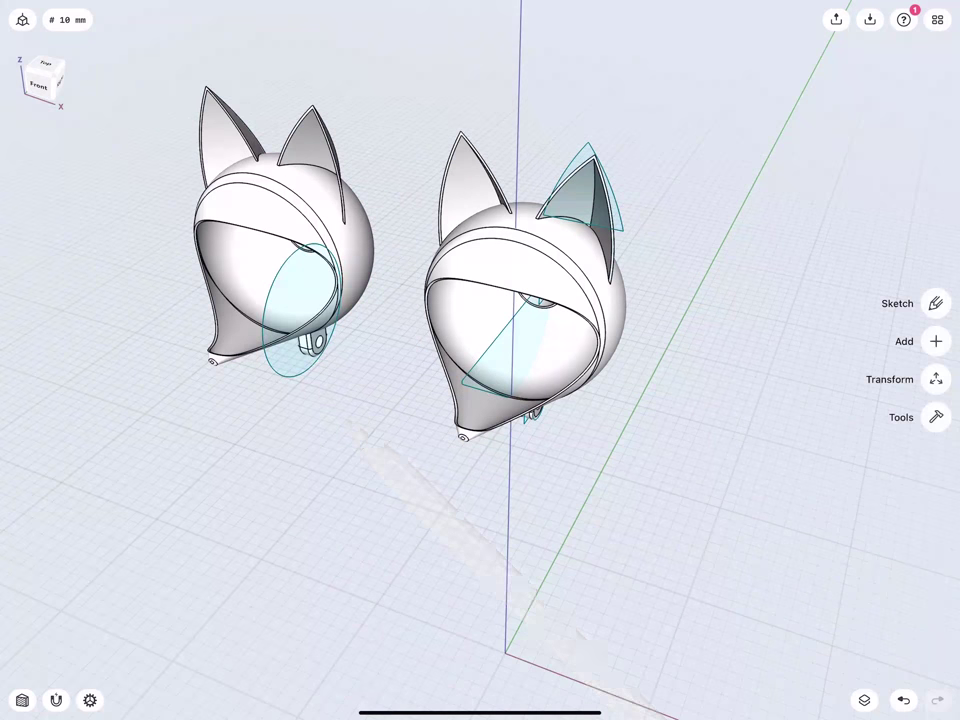
pyautogui.click(44, 62)
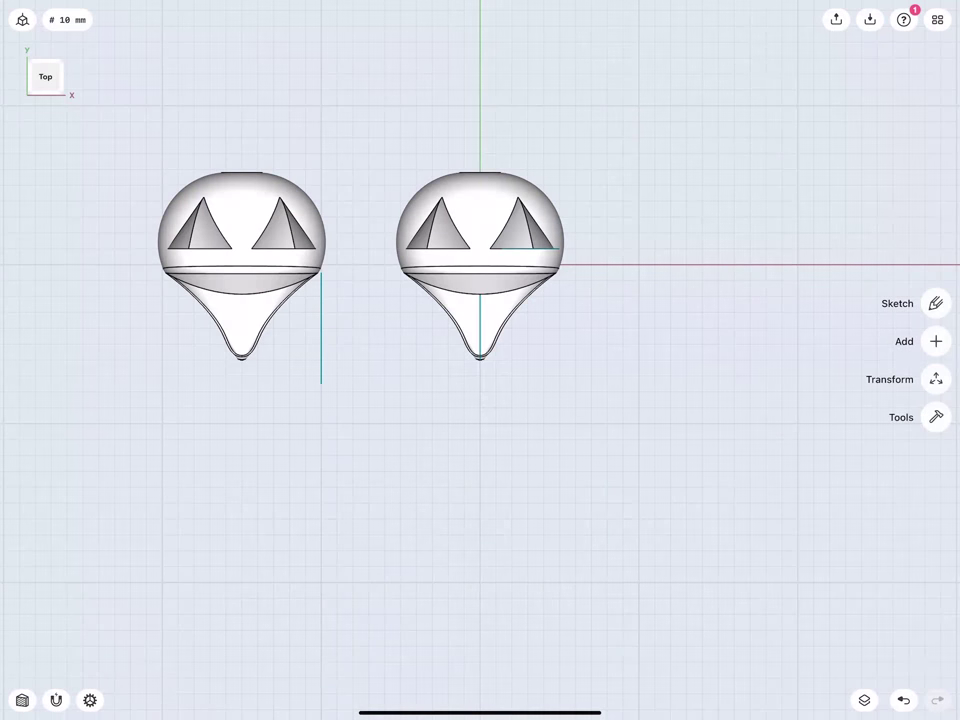
# - Sketch a 280 × 140 mm rectangle around both heads, quartered by horizontal and vertical lines
pyautogui.scroll(3, 383, 312)
pyautogui.scroll(3, 465, 370)
pyautogui.click(935, 303)
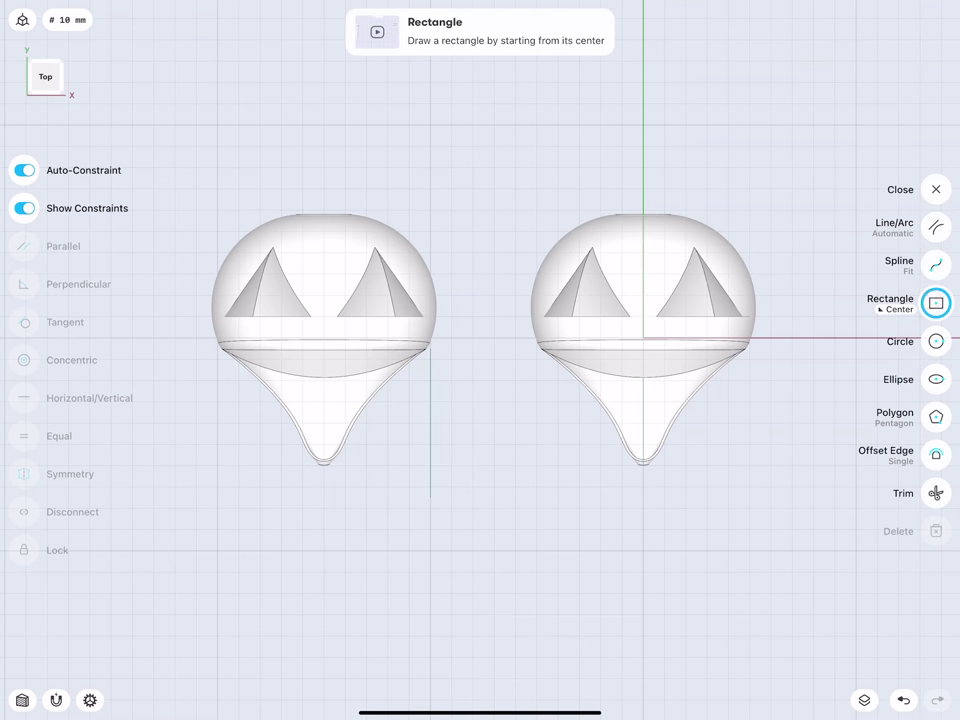
pyautogui.moveTo(473, 337); pyautogui.dragTo(178, 187)
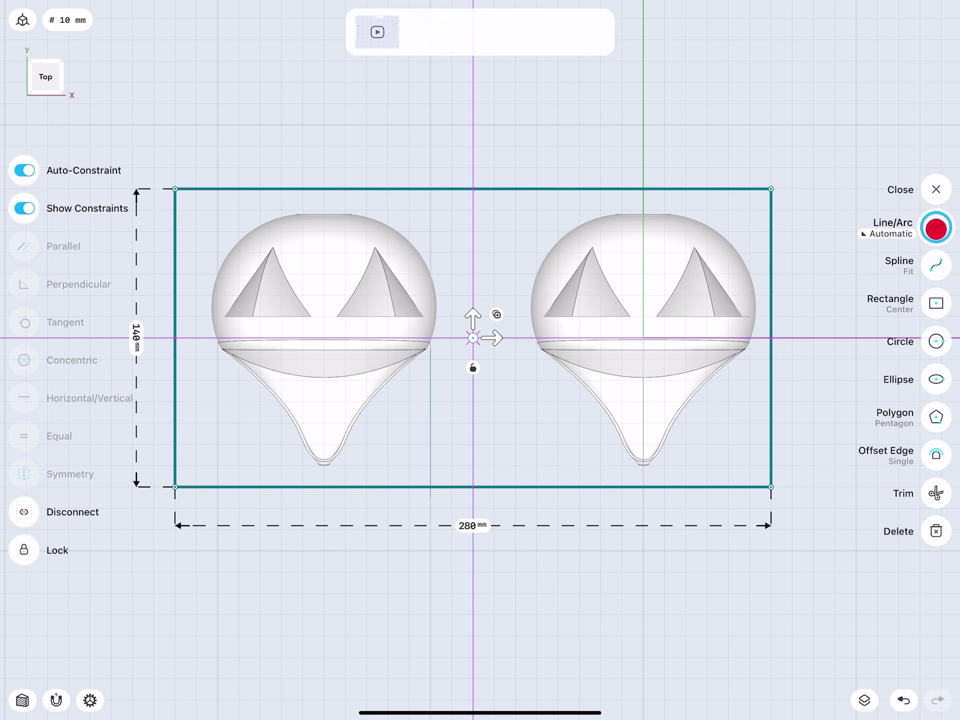
pyautogui.moveTo(770, 337); pyautogui.dragTo(175, 337)
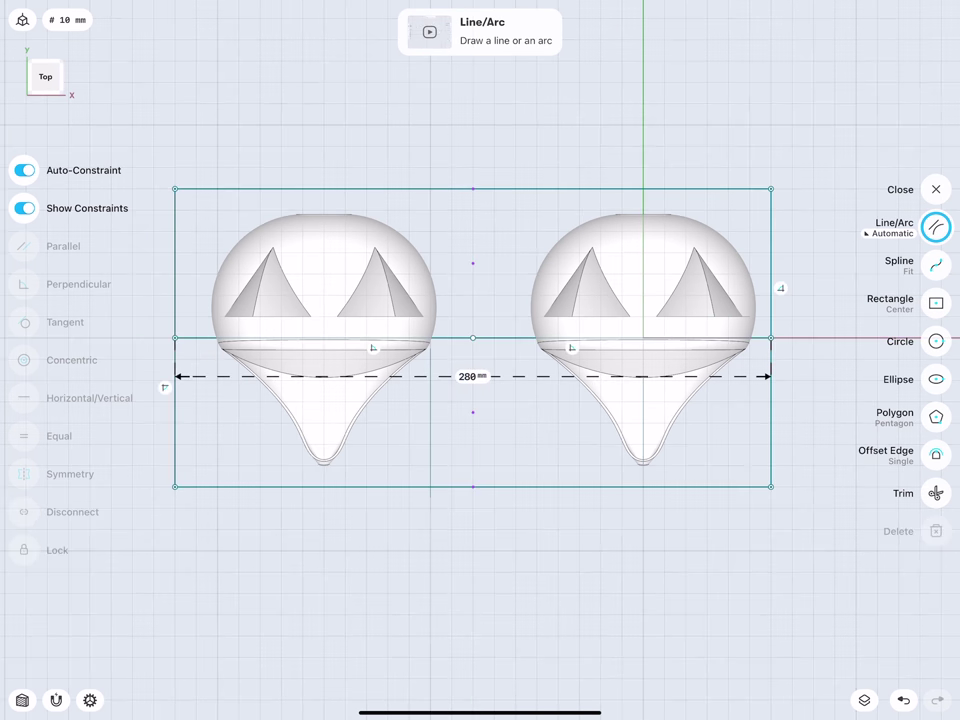
pyautogui.moveTo(473, 487); pyautogui.dragTo(473, 188)
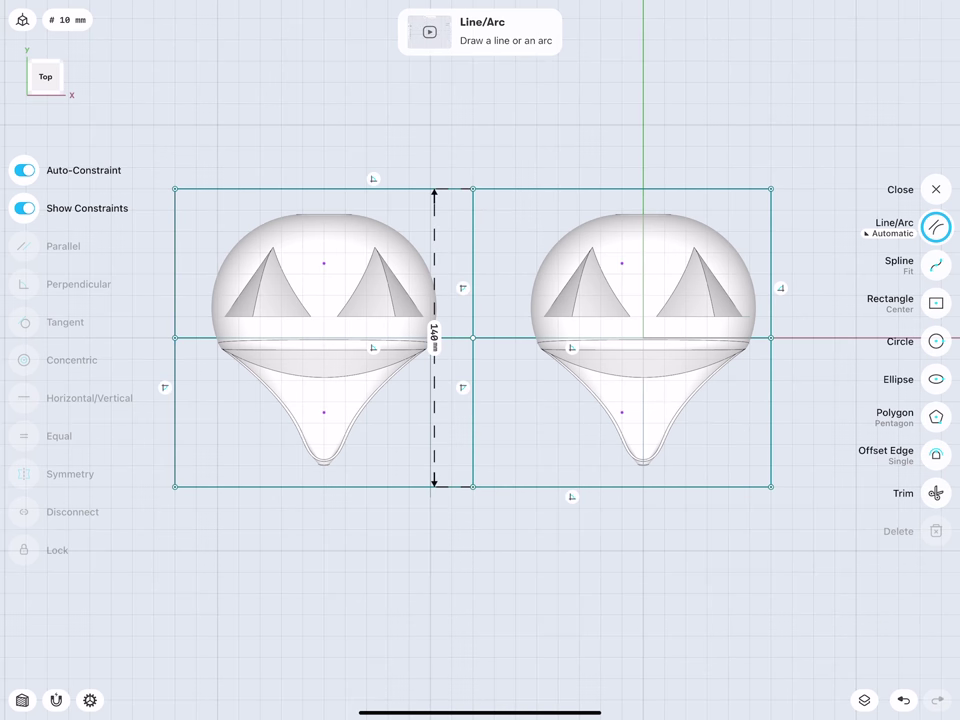
# - Extrude two opposite quarters up 230 mm through the heads to split them
pyautogui.moveTo(295, 287)
pyautogui.mouseDown(button='middle')
pyautogui.moveTo(240, 182)
pyautogui.moveTo(291, 242)
pyautogui.moveTo(274, 227)
pyautogui.moveTo(317, 353)
pyautogui.mouseUp(button='middle')
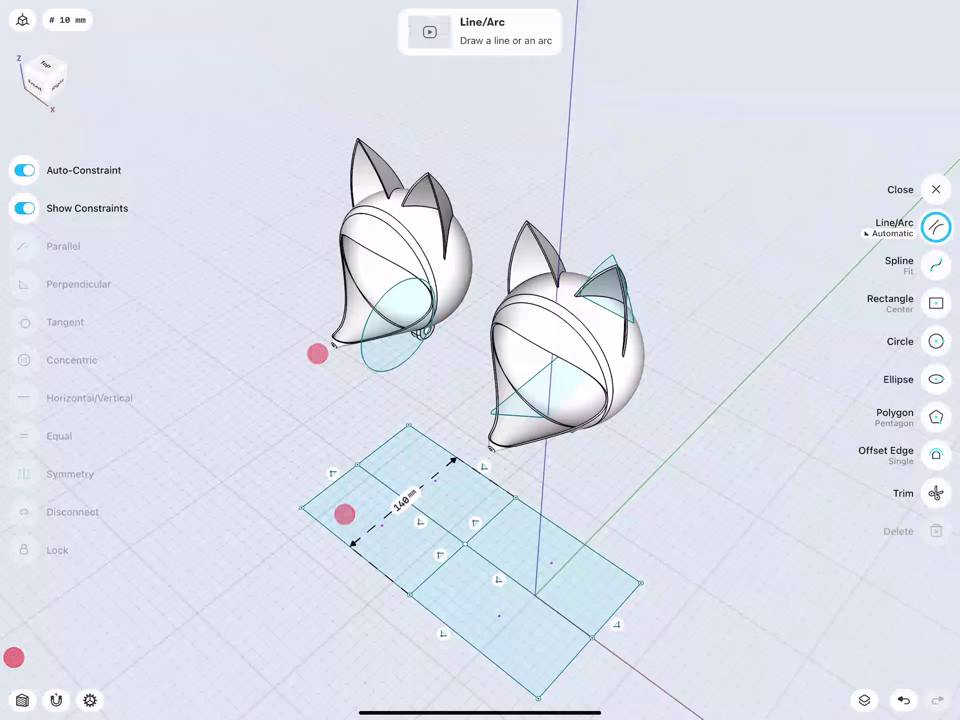
pyautogui.click(475, 598)
pyautogui.click(444, 470)
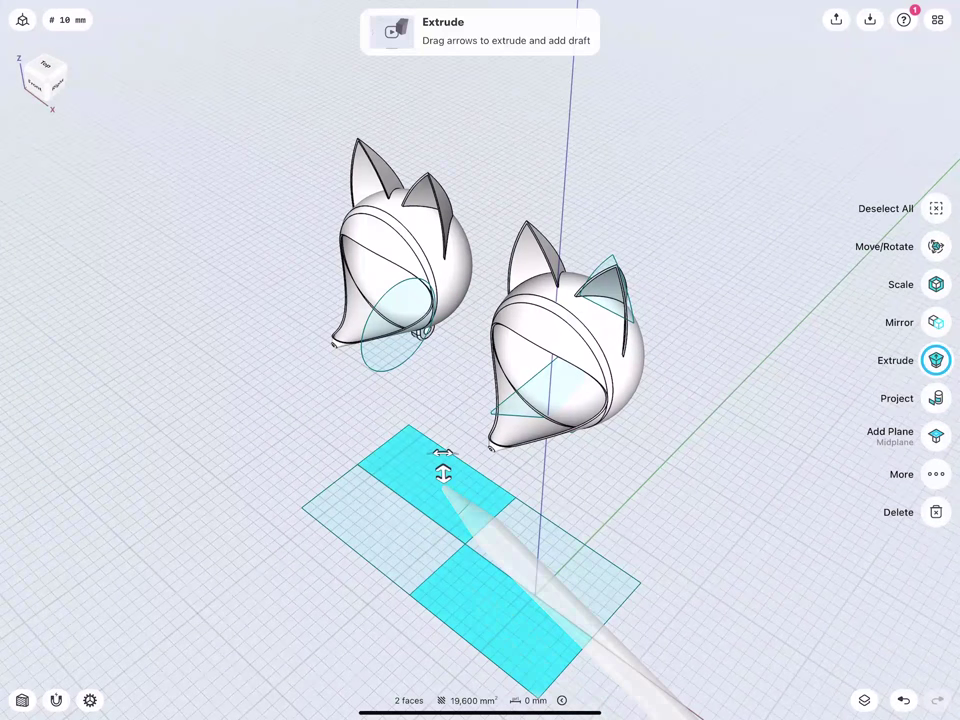
pyautogui.moveTo(444, 470); pyautogui.dragTo(427, 88)
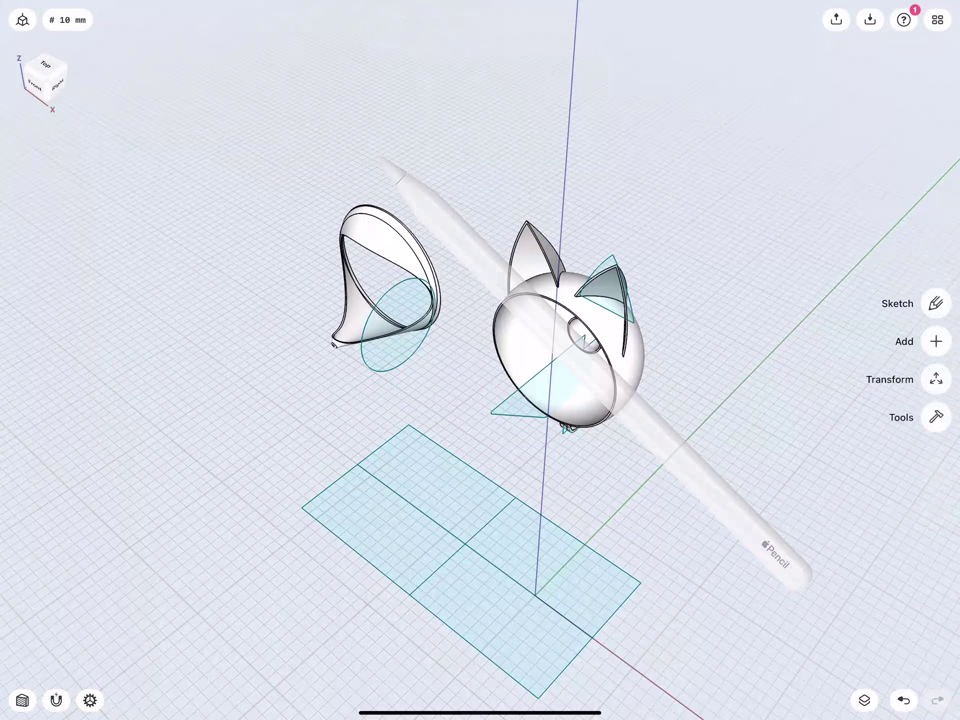
pyautogui.moveTo(289, 186)
pyautogui.mouseDown(button='middle')
pyautogui.moveTo(304, 139)
pyautogui.moveTo(305, 147)
pyautogui.mouseUp(button='middle')
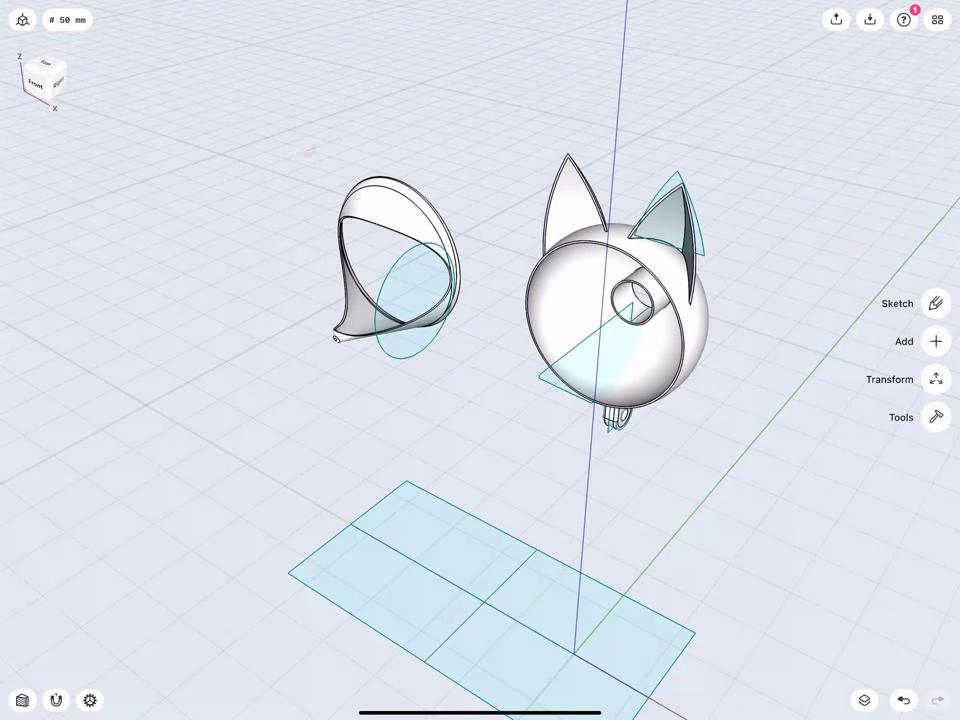
# - Move the separated face shell 150 mm onto the front of the other head
pyautogui.click(420, 235)
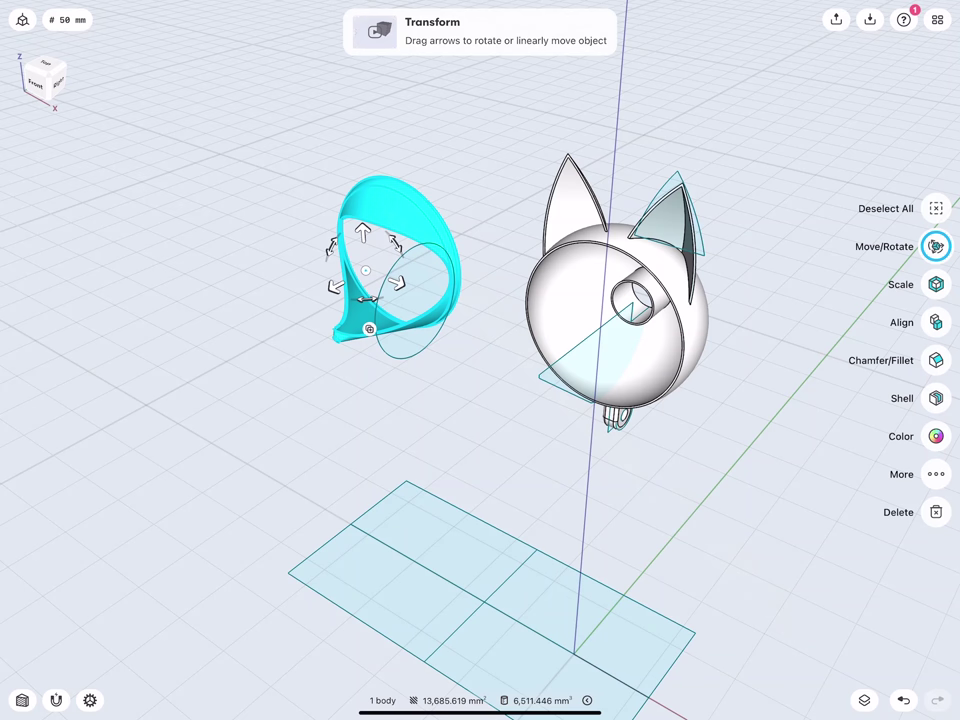
pyautogui.moveTo(397, 283); pyautogui.dragTo(608, 365)
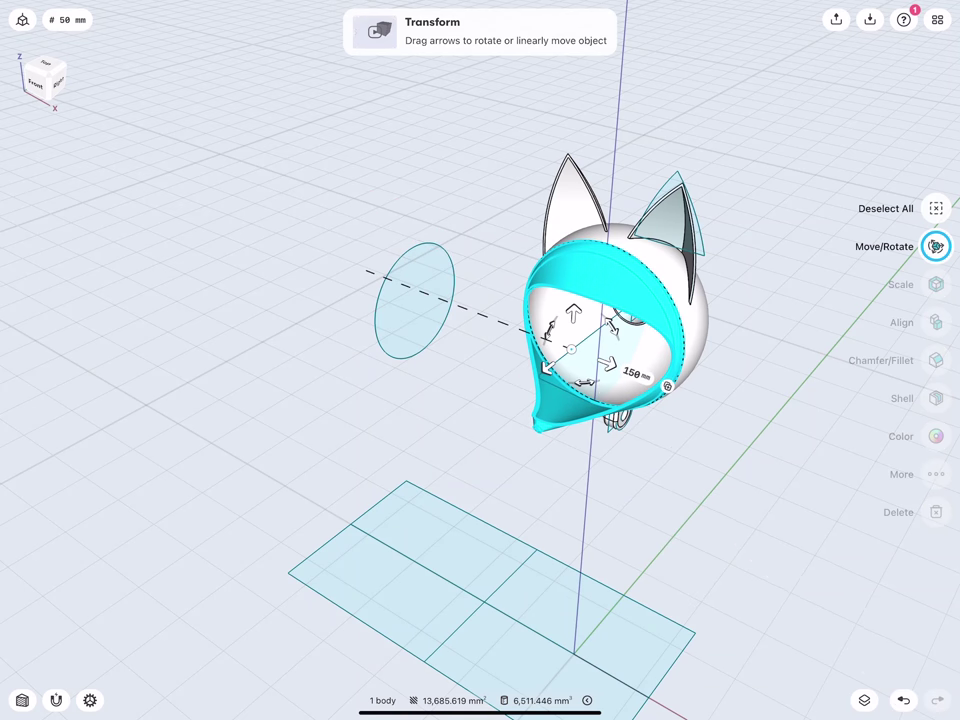
pyautogui.click(634, 373)
pyautogui.click(680, 432)
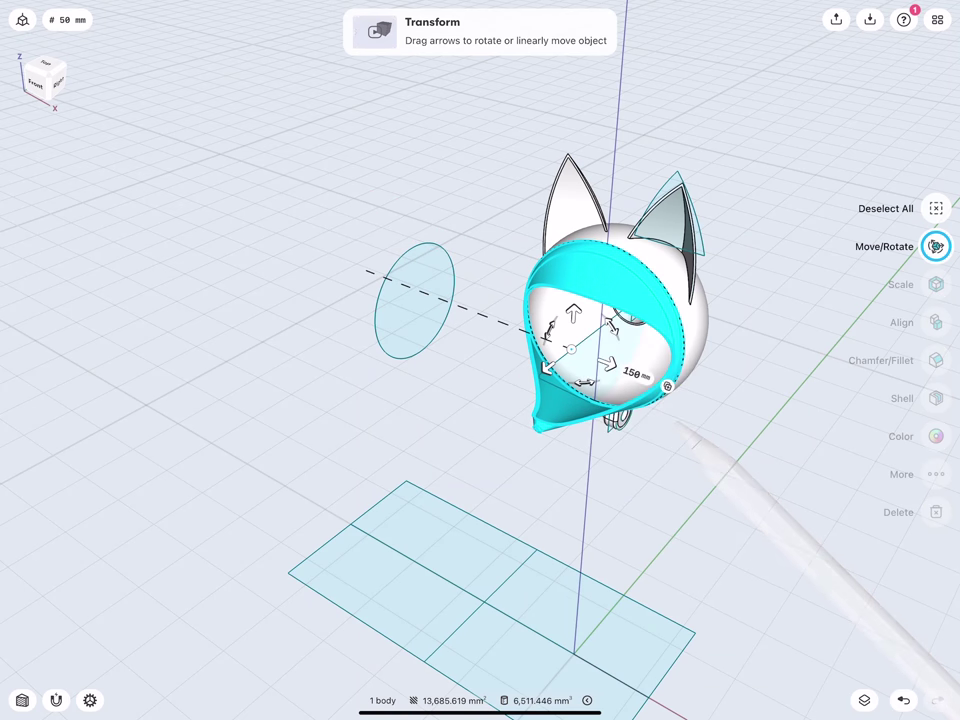
pyautogui.click(430, 412)
pyautogui.moveTo(443, 268)
pyautogui.mouseDown(button='middle')
pyautogui.moveTo(411, 239)
pyautogui.moveTo(519, 289)
pyautogui.mouseUp(button='middle')
# - Move Sketch planes 04 and 05 into the Sketches folder and hide that folder
pyautogui.click(937, 19)
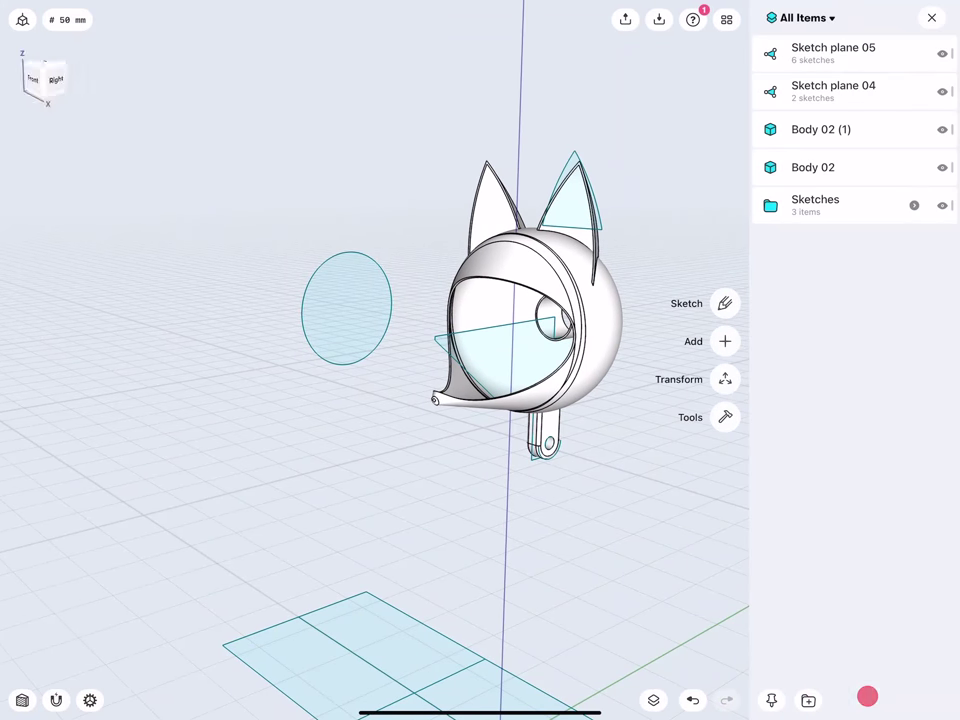
pyautogui.moveTo(300, 200); pyautogui.dragTo(350, 249, button='middle')
pyautogui.click(840, 90)
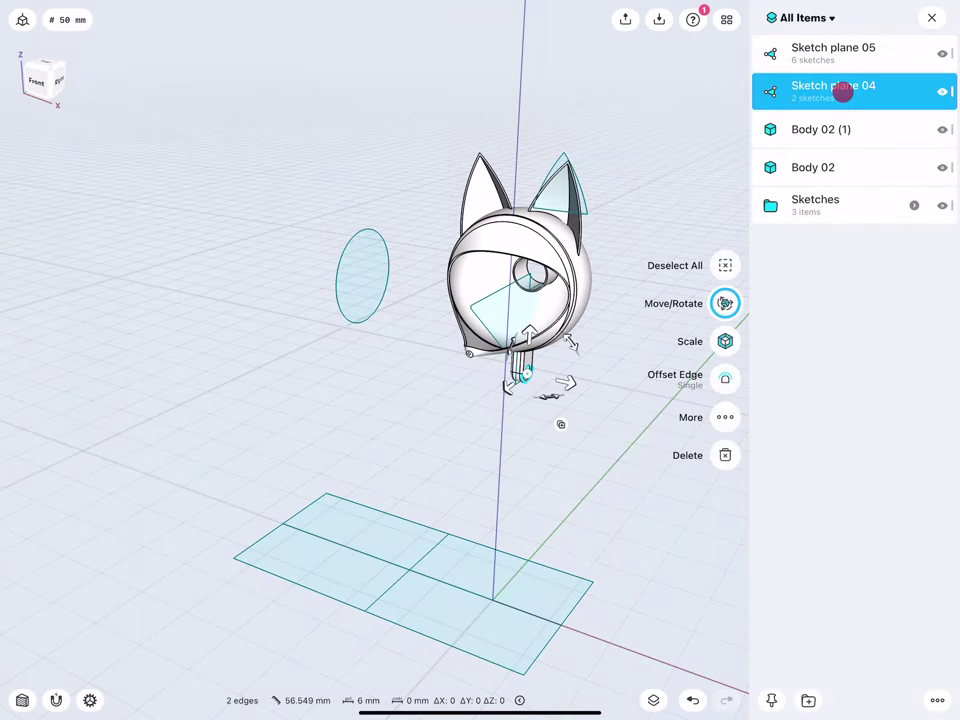
pyautogui.click(268, 390)
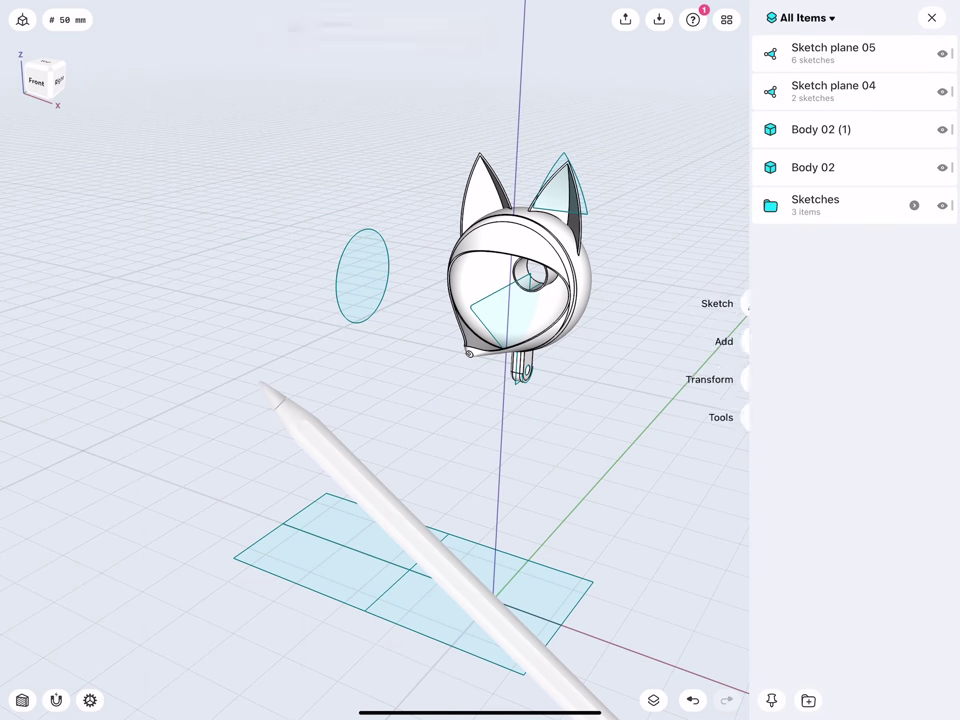
pyautogui.click(846, 48)
pyautogui.moveTo(407, 525); pyautogui.dragTo(411, 428)
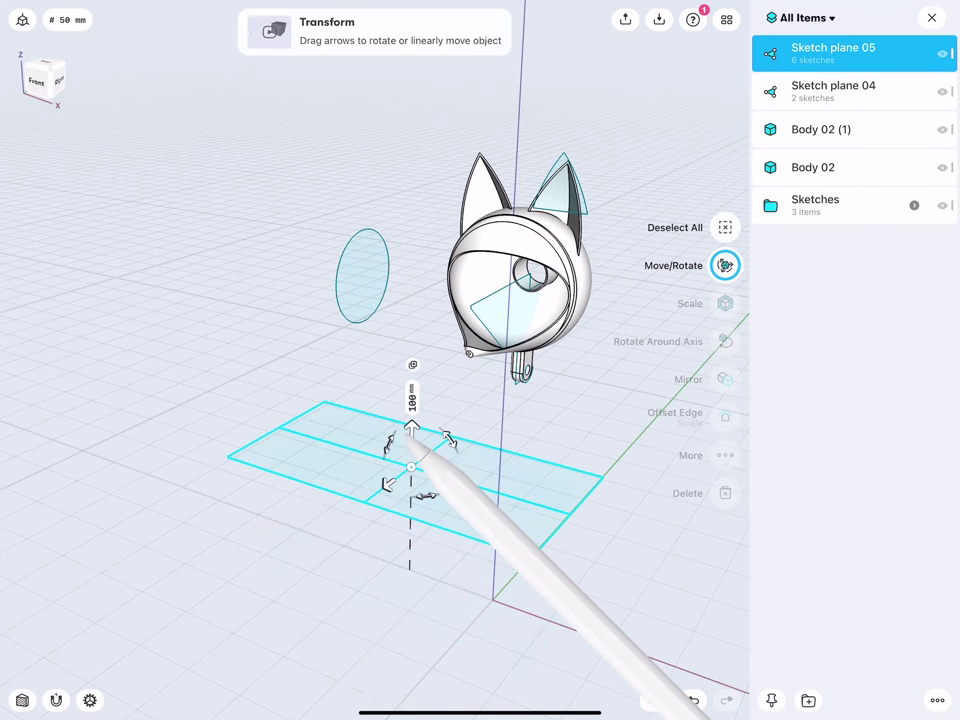
pyautogui.click(312, 345)
pyautogui.click(840, 47)
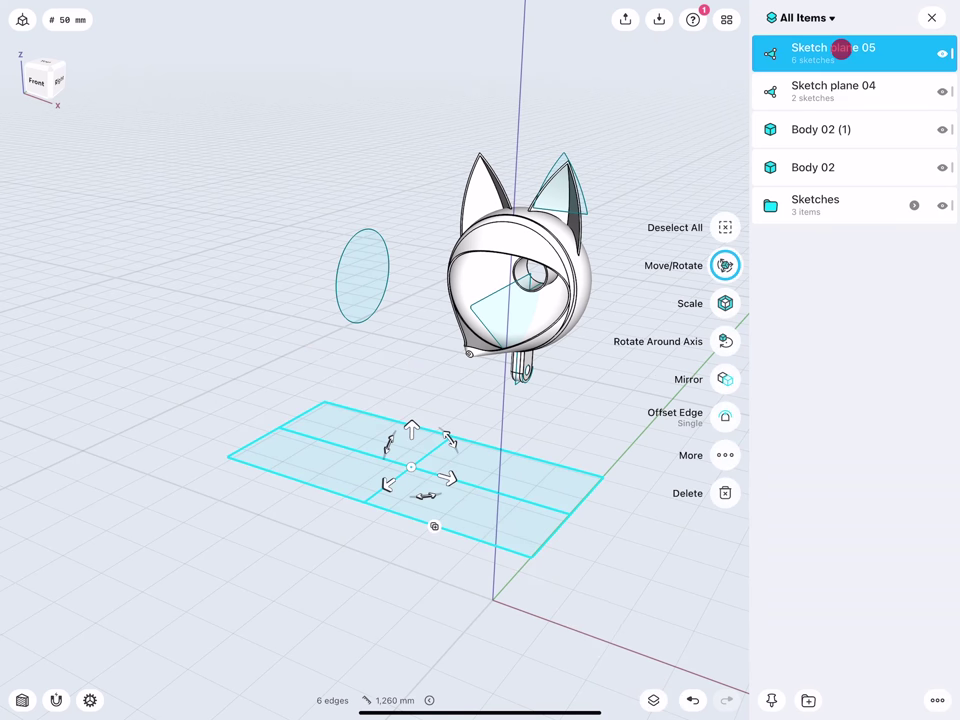
pyautogui.click(838, 86)
pyautogui.moveTo(840, 86); pyautogui.dragTo(840, 231)
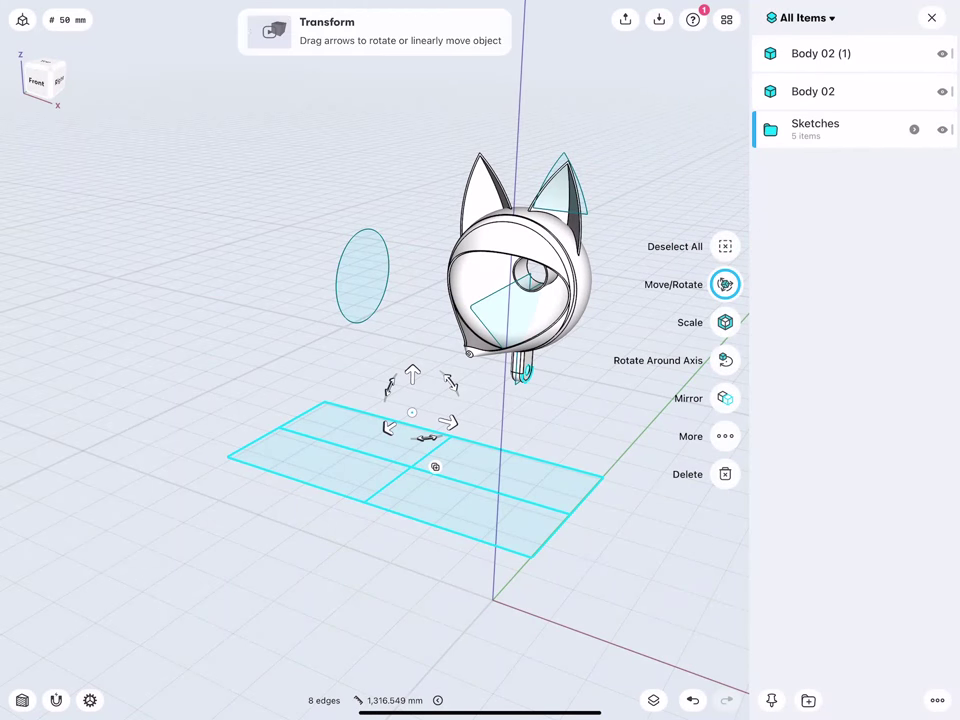
pyautogui.click(225, 317)
pyautogui.click(945, 128)
pyautogui.click(931, 17)
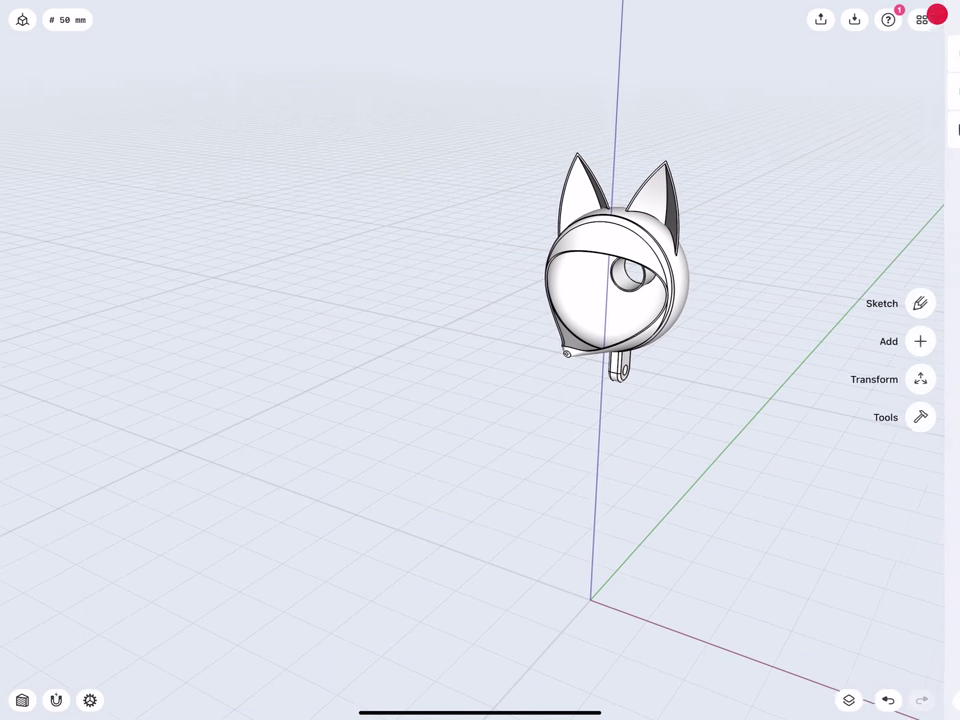
# - Snap the view to the Right side and zoom in close around the origin
pyautogui.moveTo(47, 69); pyautogui.dragTo(47, 76)
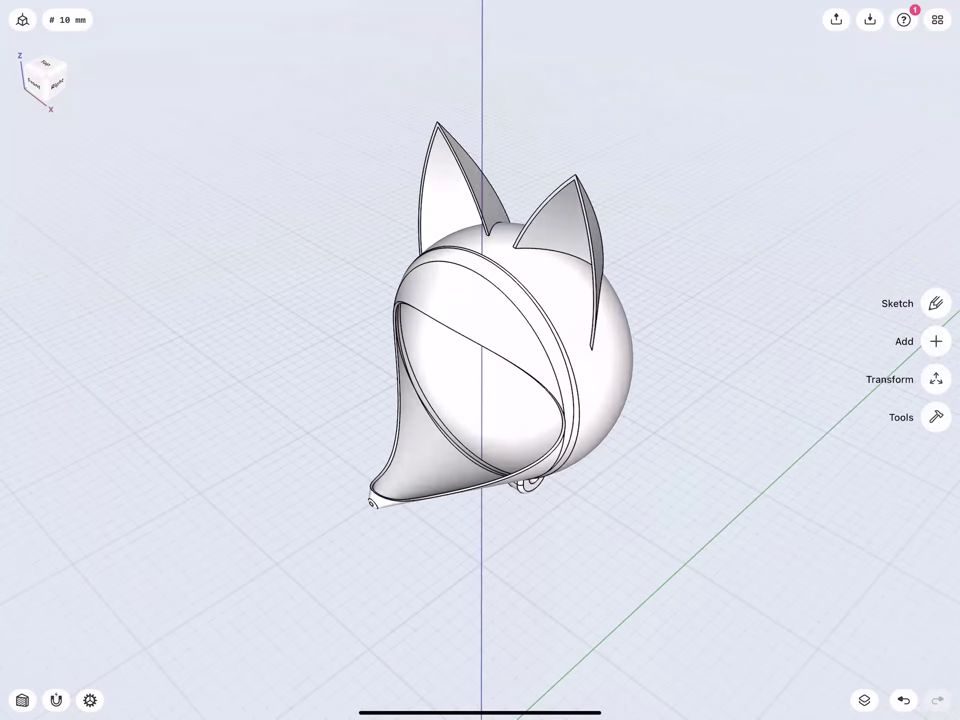
pyautogui.scroll(-3, 417, 420)
pyautogui.scroll(2, 378, 503)
pyautogui.moveTo(355, 413); pyautogui.dragTo(289, 358)
pyautogui.click(44, 88)
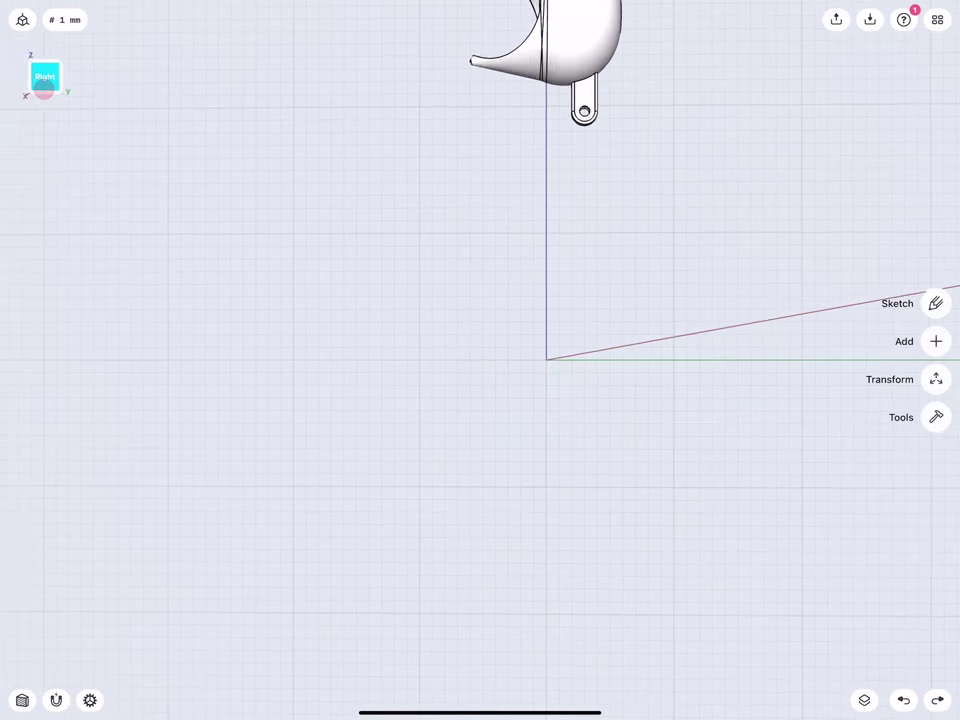
pyautogui.scroll(3, 512, 344)
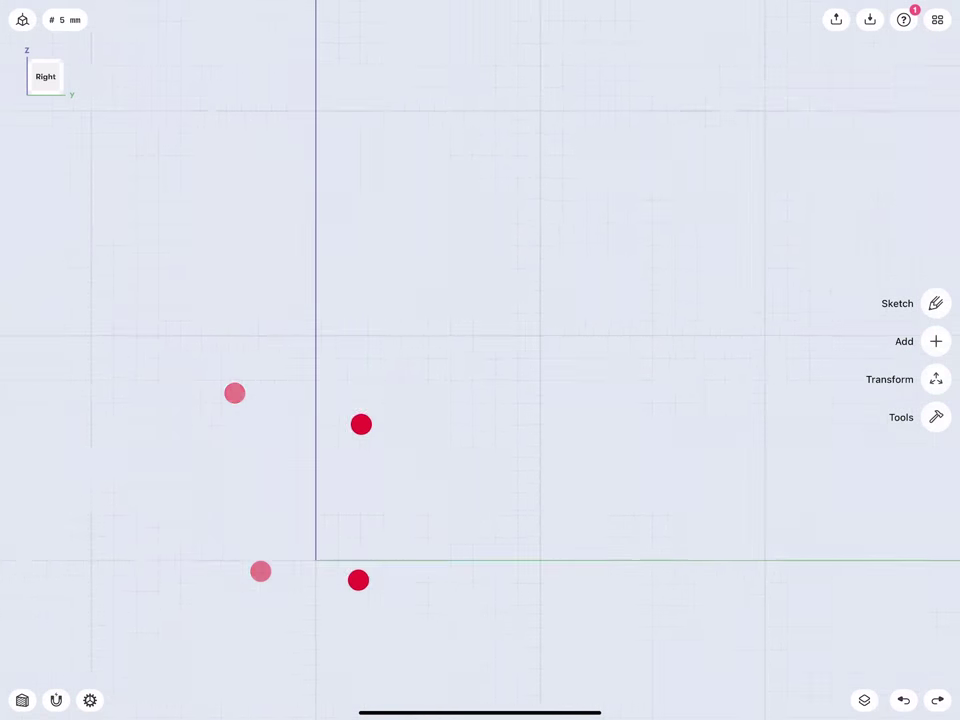
pyautogui.scroll(3, 360, 470)
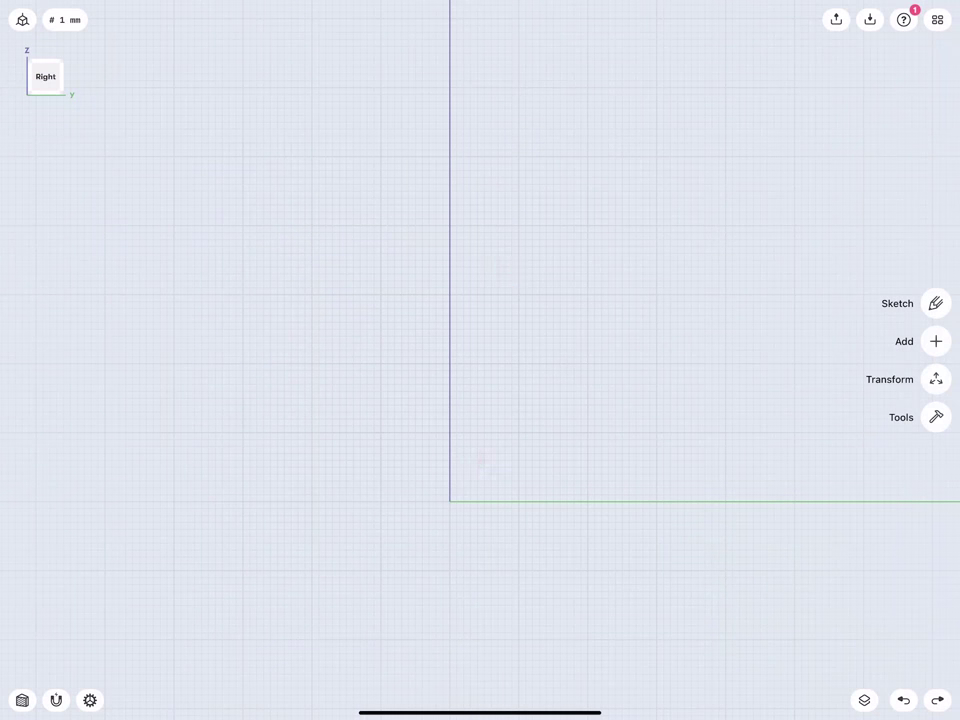
pyautogui.click(936, 302)
# - Draw a 5 mm circle at the origin and a concentric circle with an 11 mm radius
pyautogui.click(936, 340)
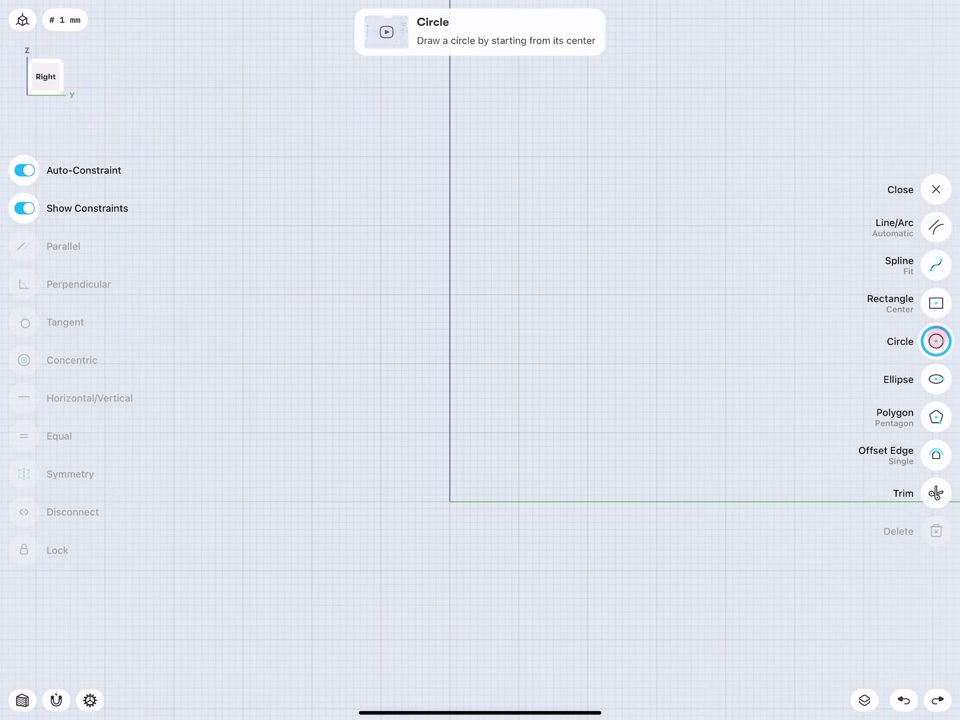
pyautogui.moveTo(449, 501); pyautogui.dragTo(449, 466)
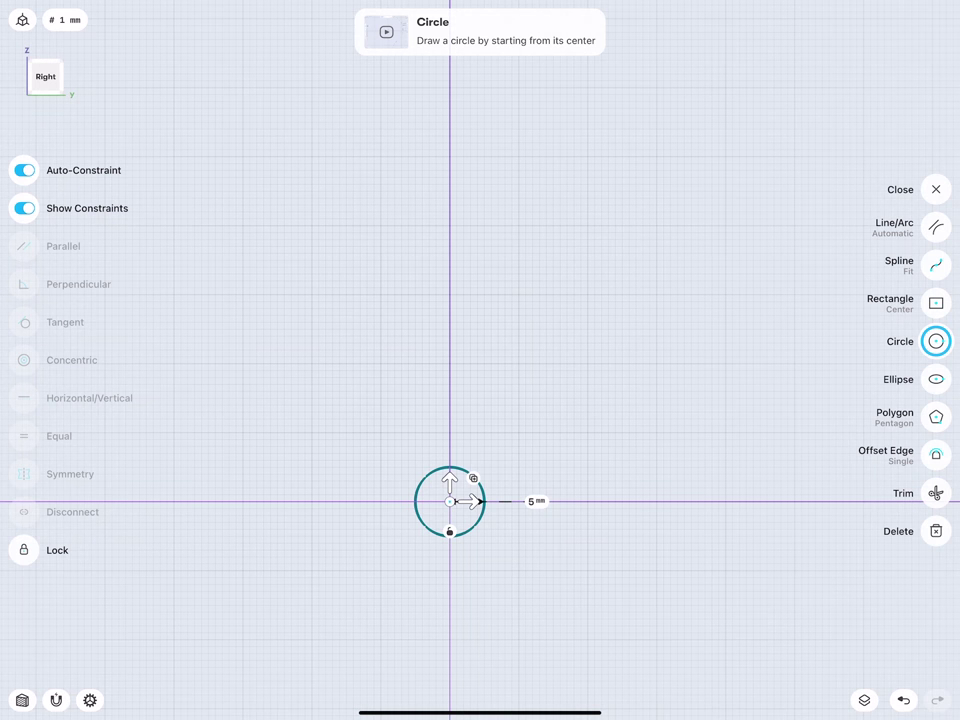
pyautogui.click(407, 437)
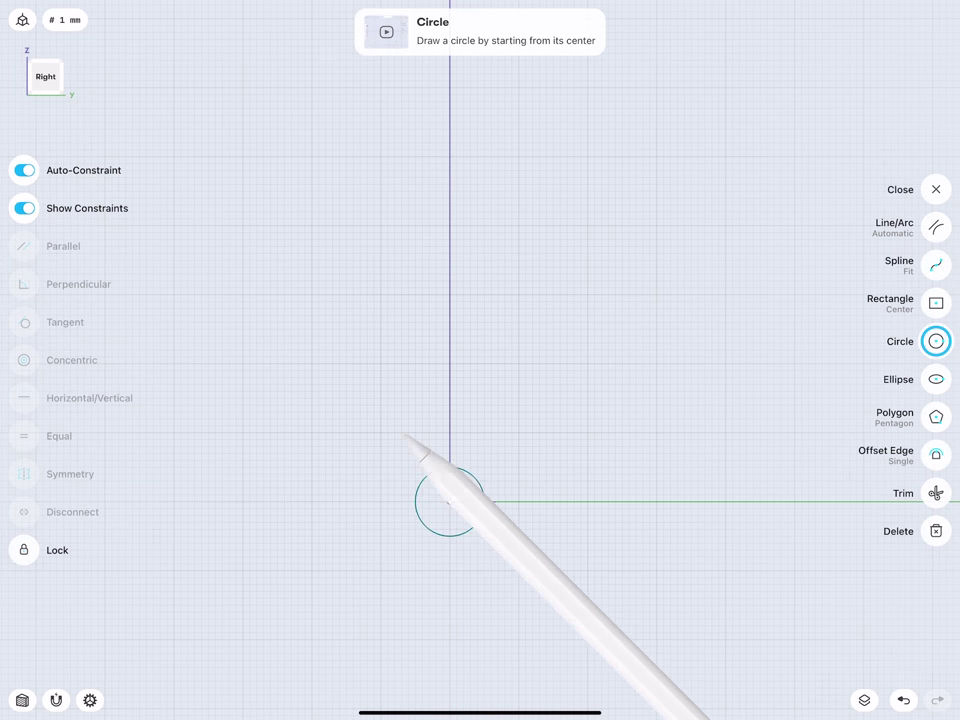
pyautogui.moveTo(449, 501); pyautogui.dragTo(396, 454)
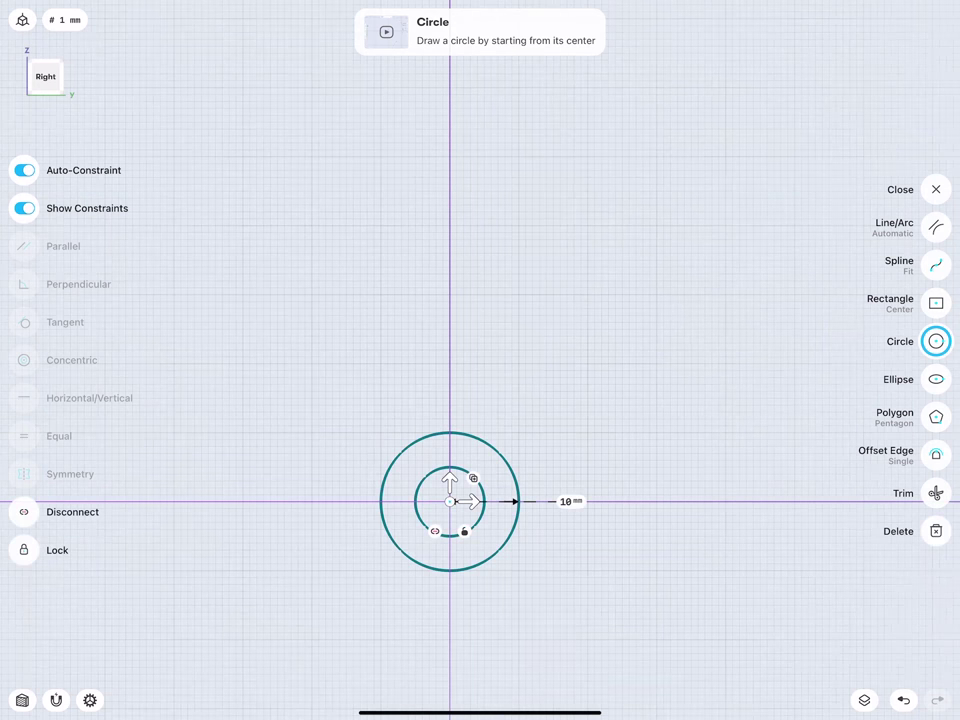
pyautogui.click(527, 392)
pyautogui.click(490, 426)
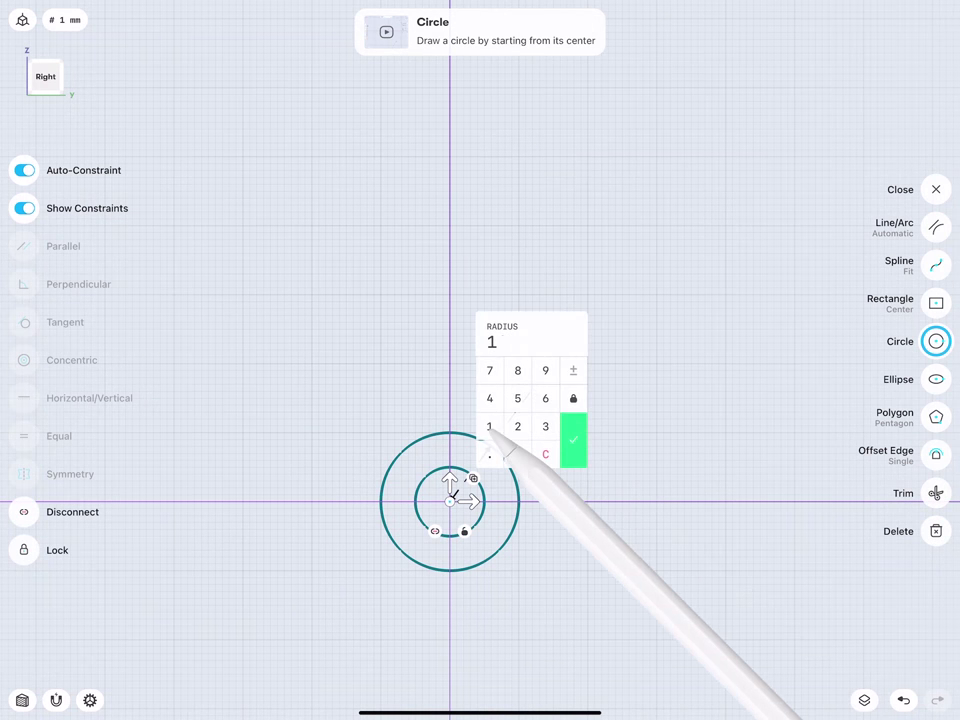
pyautogui.click(490, 426)
pyautogui.click(573, 440)
# - Select the inner 5 mm circle and turn on Copy for the next move
pyautogui.moveTo(408, 465); pyautogui.dragTo(213, 491)
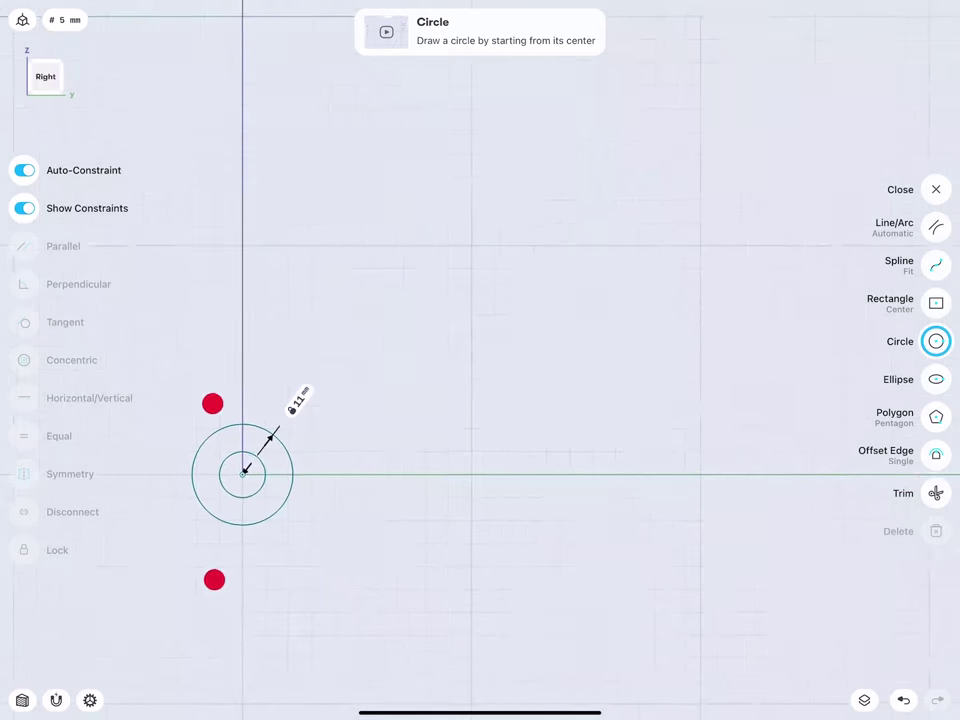
pyautogui.click(251, 497)
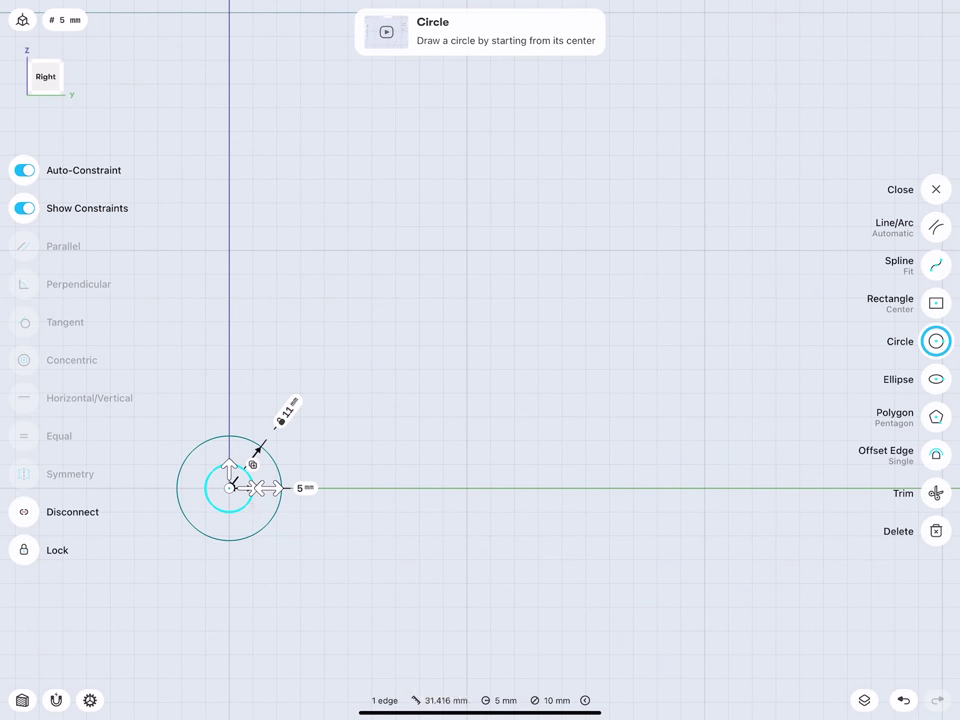
pyautogui.click(295, 421)
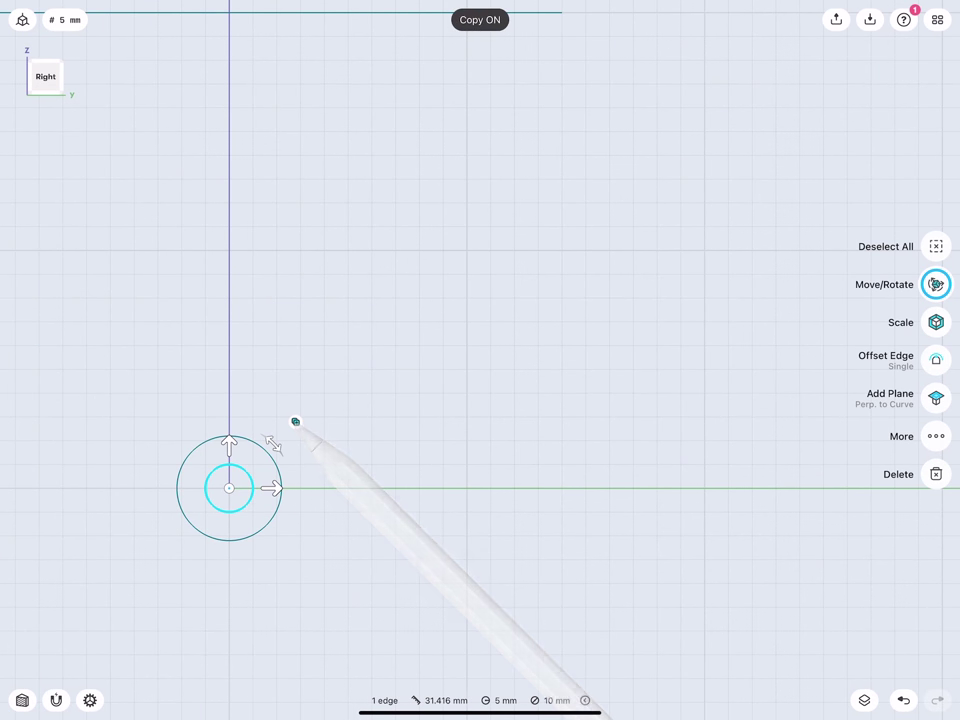
# - Place a copy of the small circle 71 mm to the right
pyautogui.moveTo(277, 489); pyautogui.dragTo(605, 488)
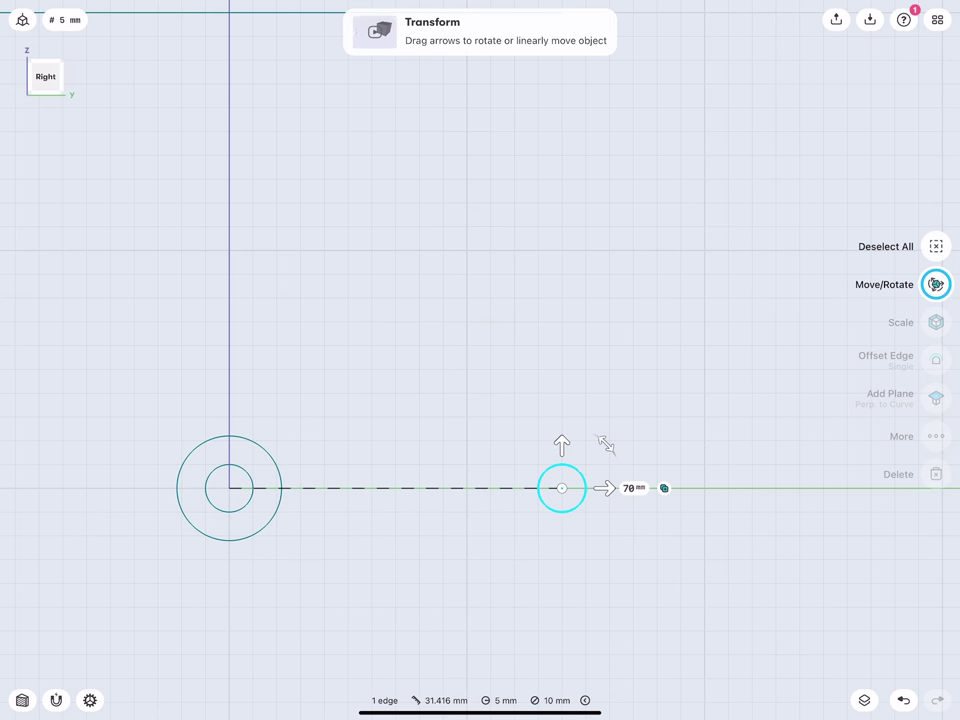
pyautogui.click(633, 488)
pyautogui.click(592, 469)
pyautogui.click(592, 525)
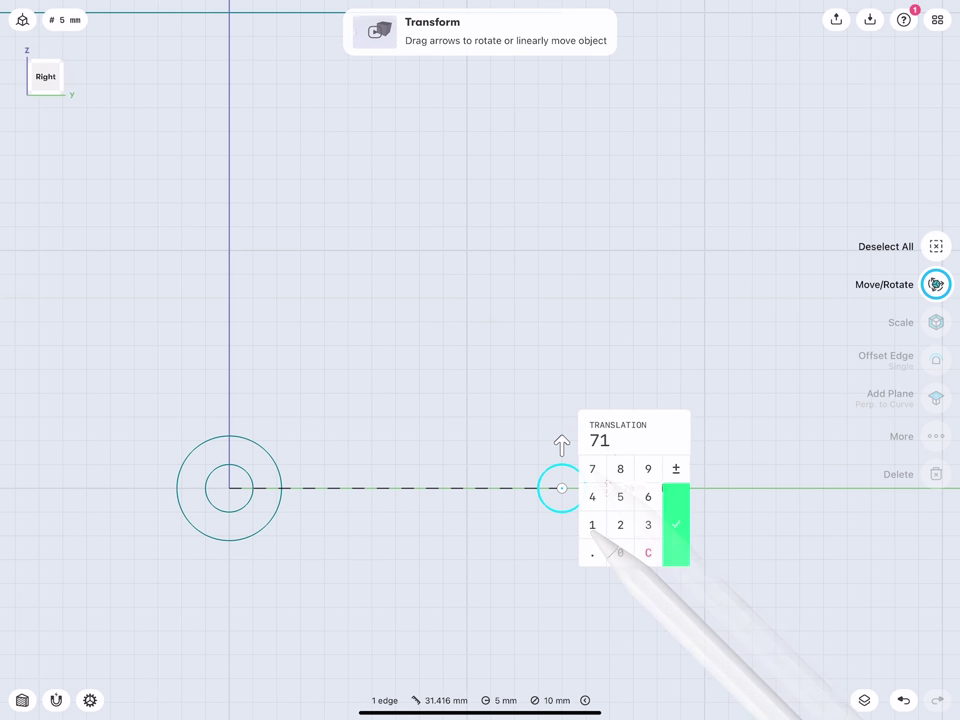
pyautogui.click(676, 524)
# - Turn Copy off and move the copied circle 55 mm upward
pyautogui.click(632, 421)
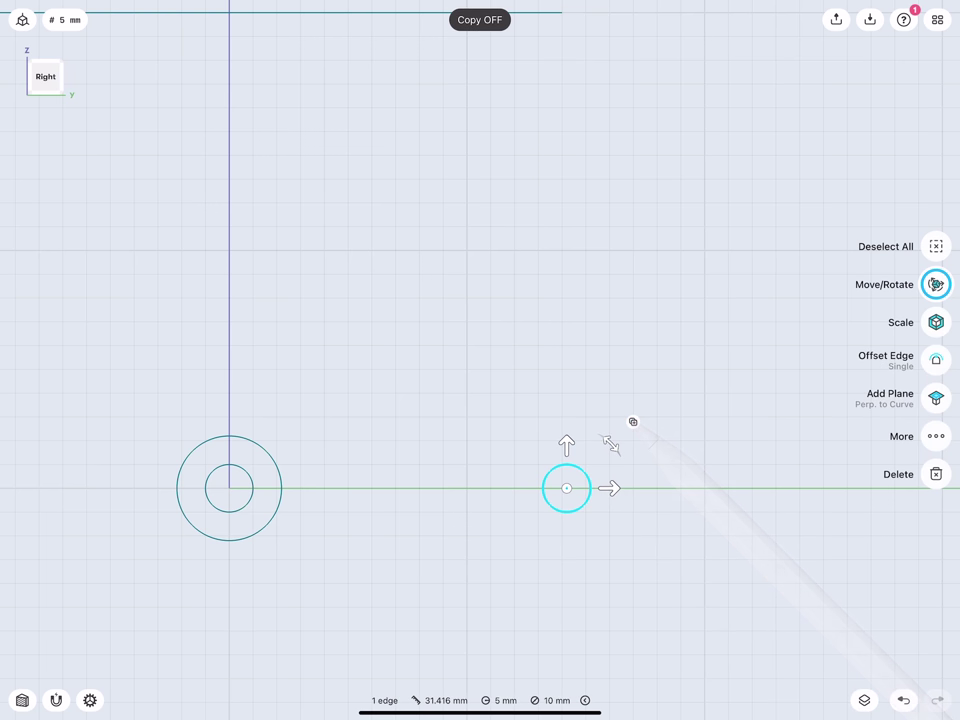
pyautogui.moveTo(460, 492); pyautogui.dragTo(461, 302)
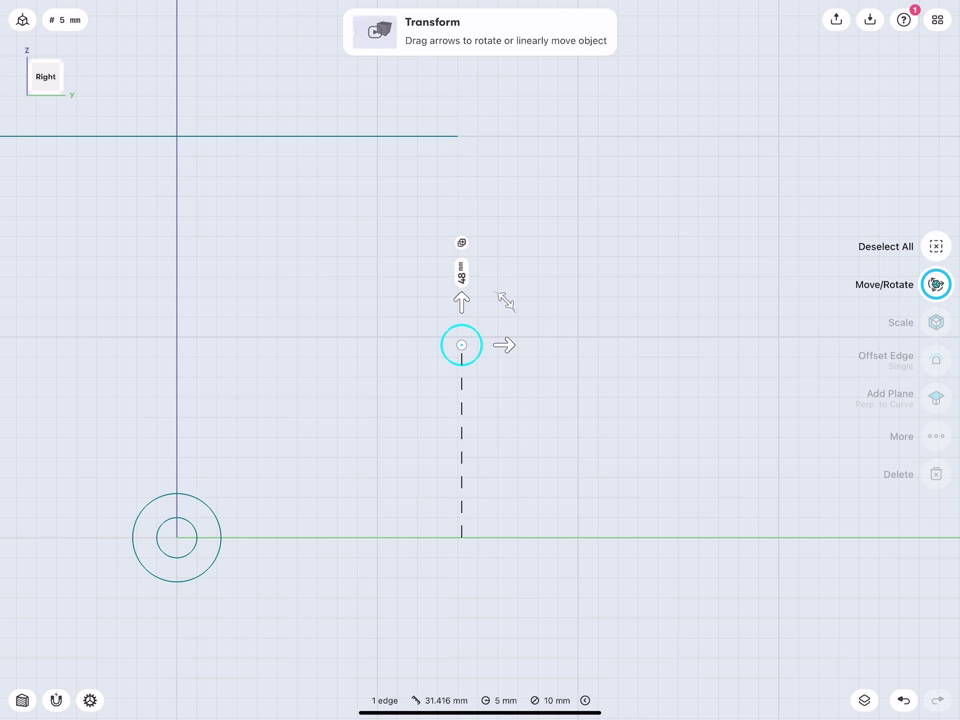
pyautogui.click(461, 272)
pyautogui.write('55')
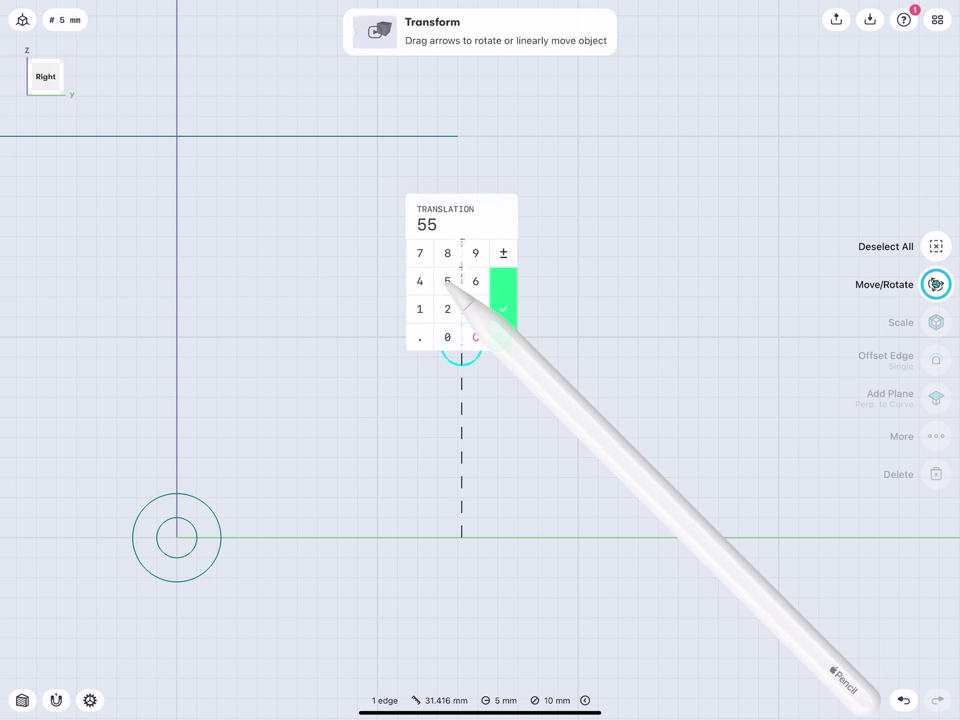
pyautogui.click(503, 310)
pyautogui.moveTo(401, 370); pyautogui.dragTo(408, 472, button='middle')
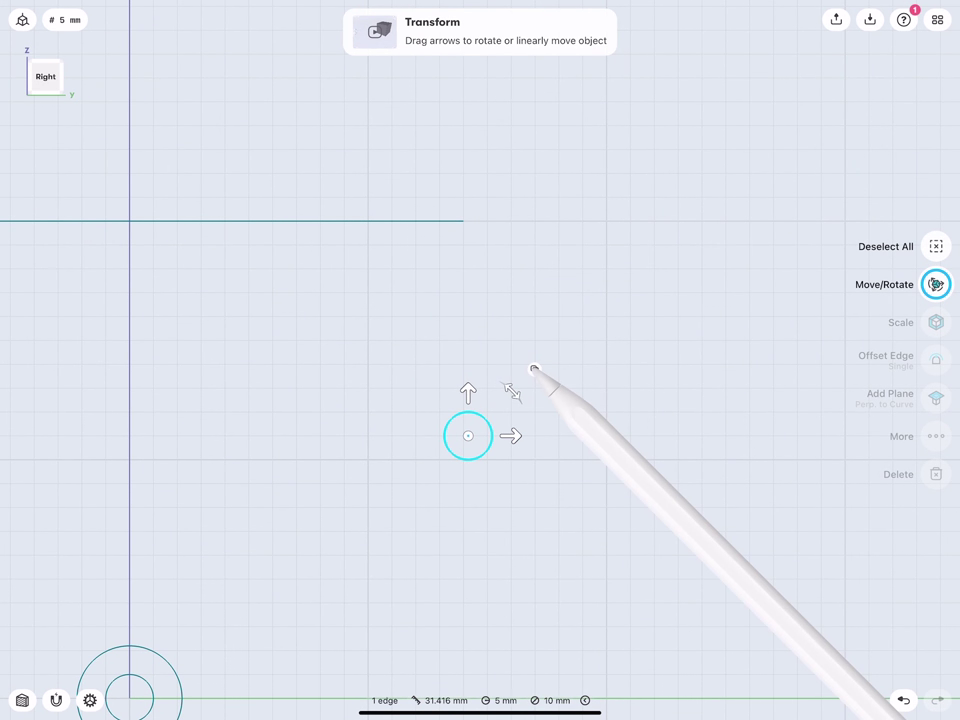
# - With Copy on, make a new copy of the circle offset -8 mm sideways
pyautogui.click(534, 369)
pyautogui.moveTo(511, 435); pyautogui.dragTo(494, 437)
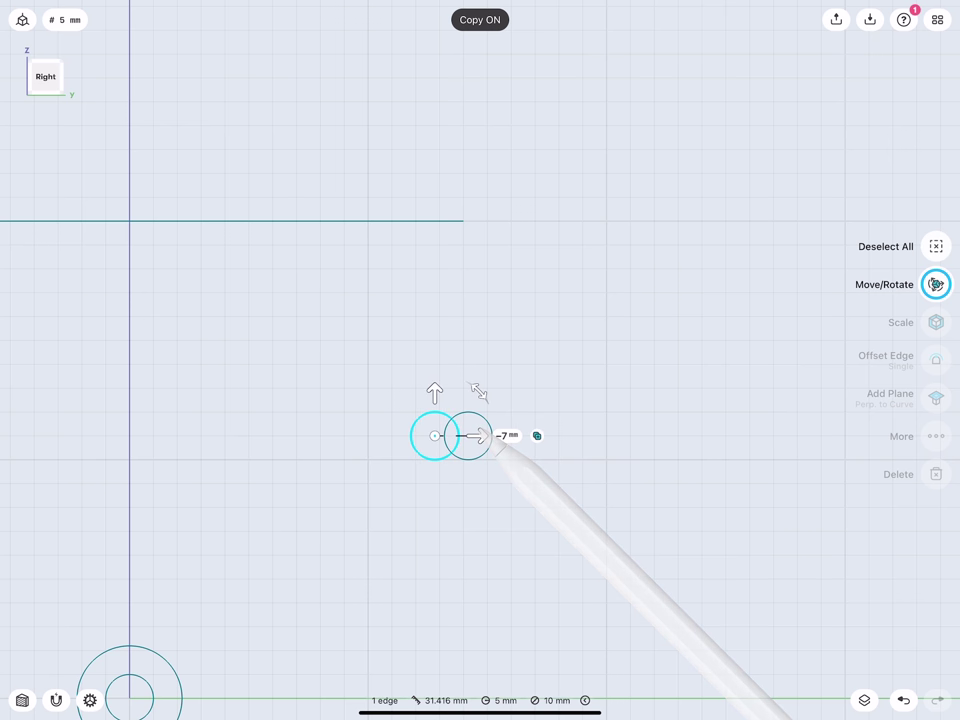
pyautogui.click(510, 436)
pyautogui.click(493, 416)
pyautogui.click(548, 470)
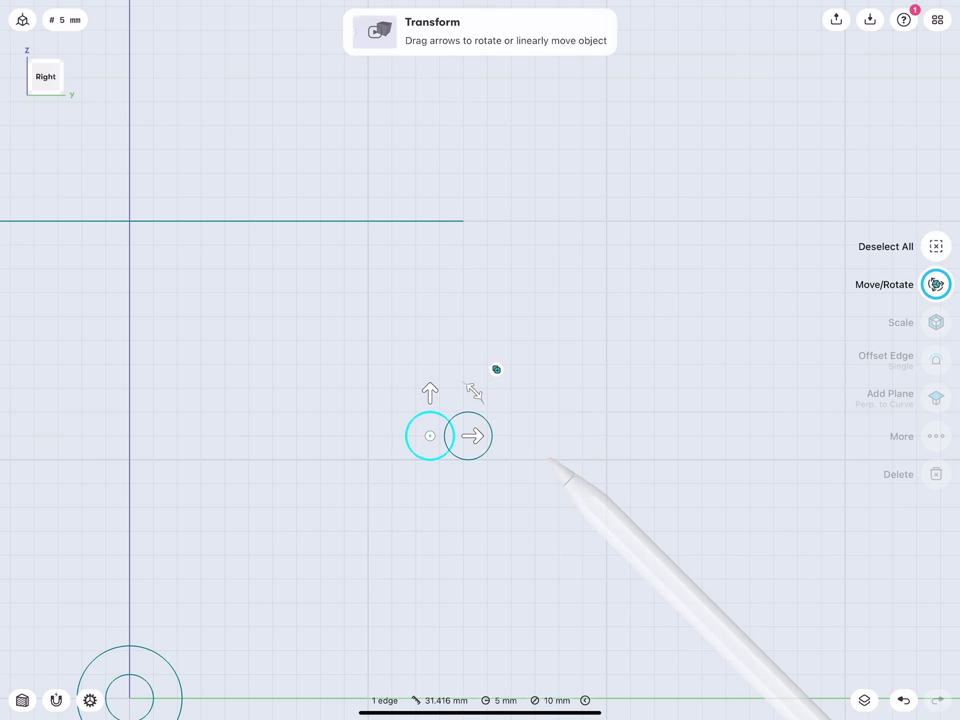
# - Turn Copy off and raise the new circle 23 mm upward
pyautogui.click(496, 369)
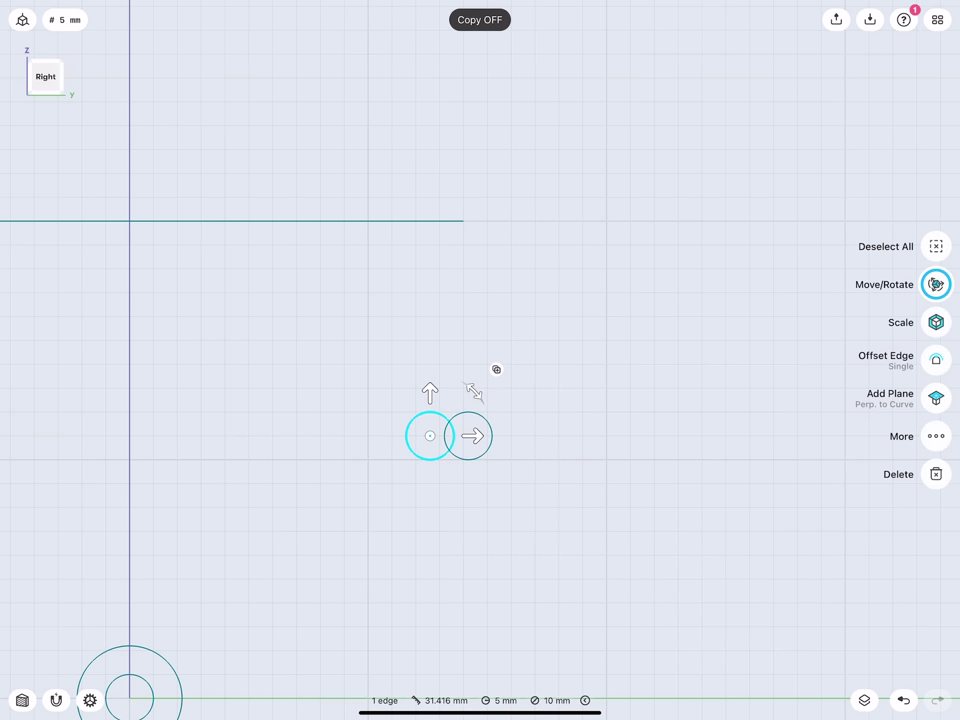
pyautogui.moveTo(430, 392); pyautogui.dragTo(430, 280)
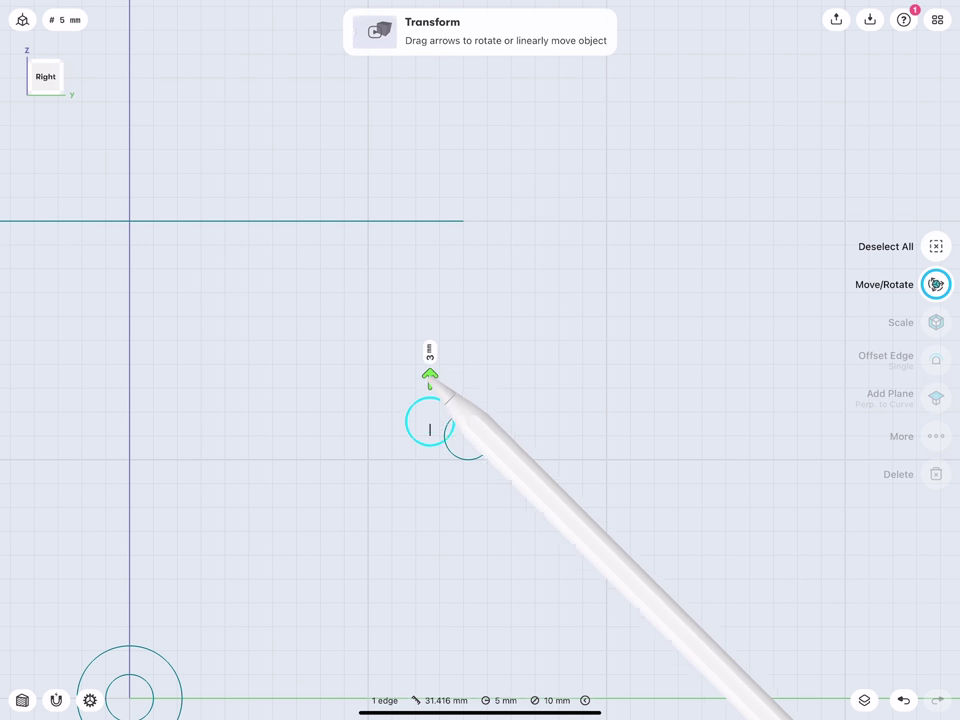
pyautogui.click(430, 250)
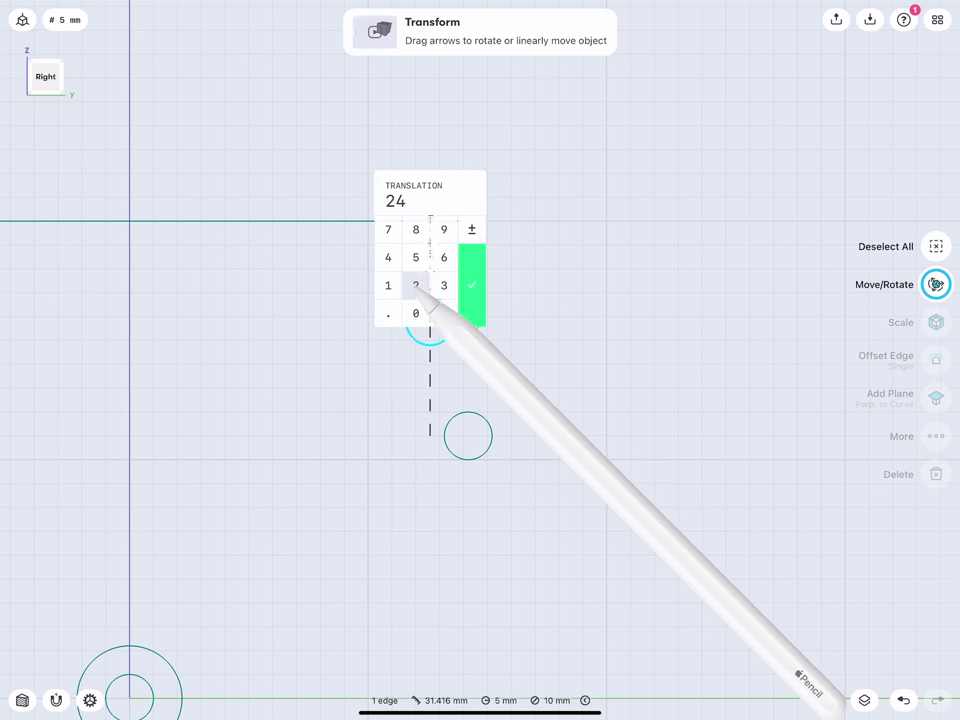
pyautogui.click(416, 285)
pyautogui.click(444, 285)
pyautogui.click(470, 275)
pyautogui.moveTo(255, 460); pyautogui.dragTo(415, 460, button='middle')
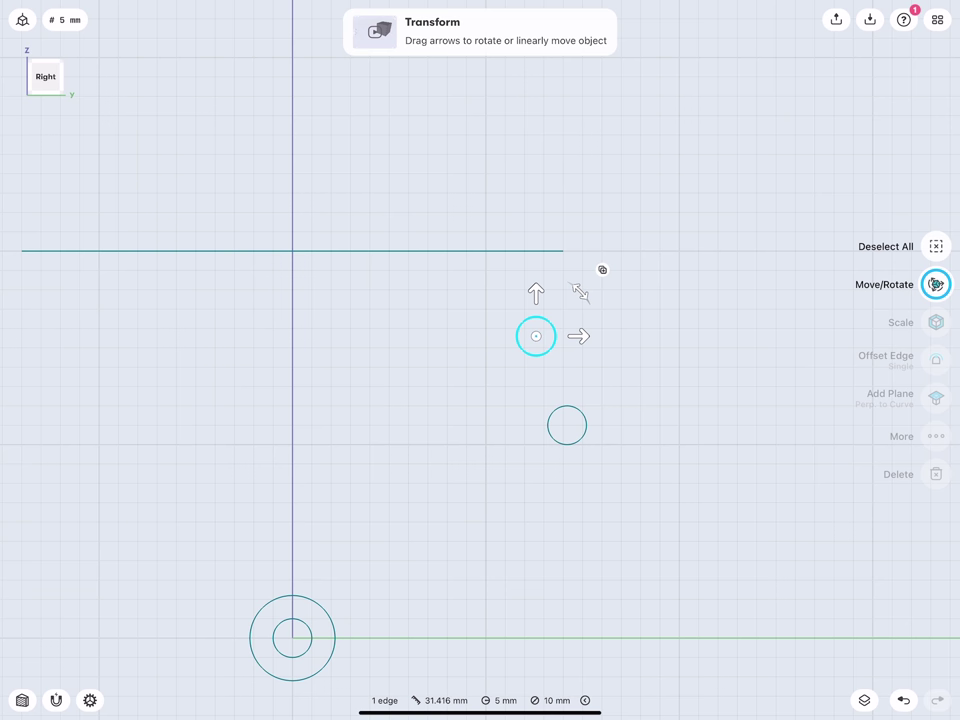
# - Set the lower circle's radius to 12 mm and the upper circle's radius to 36 mm
pyautogui.click(240, 514)
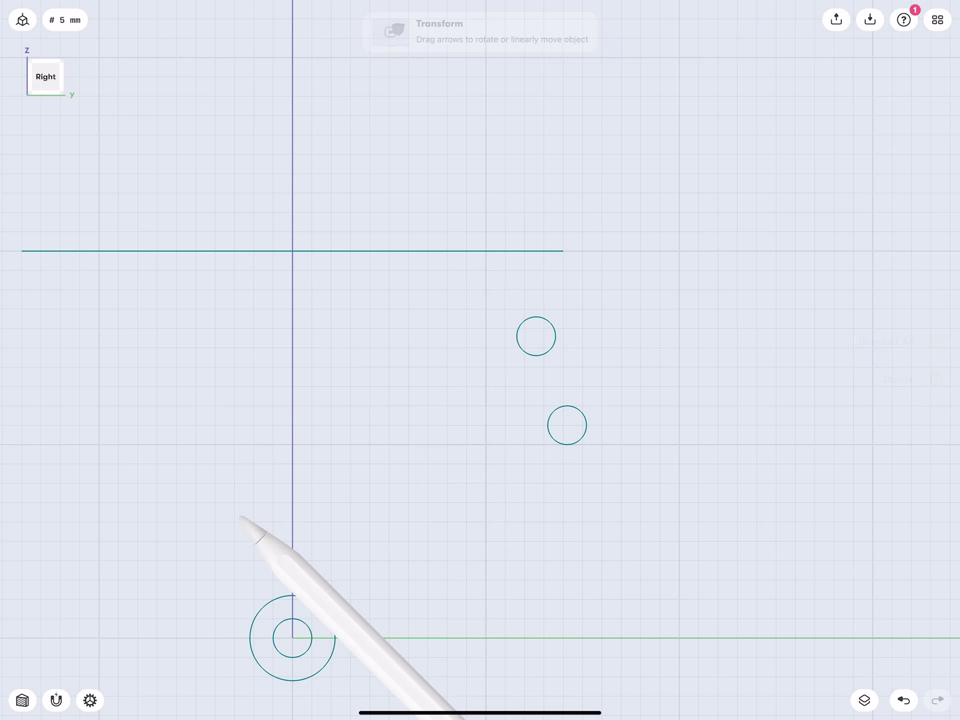
pyautogui.click(567, 407)
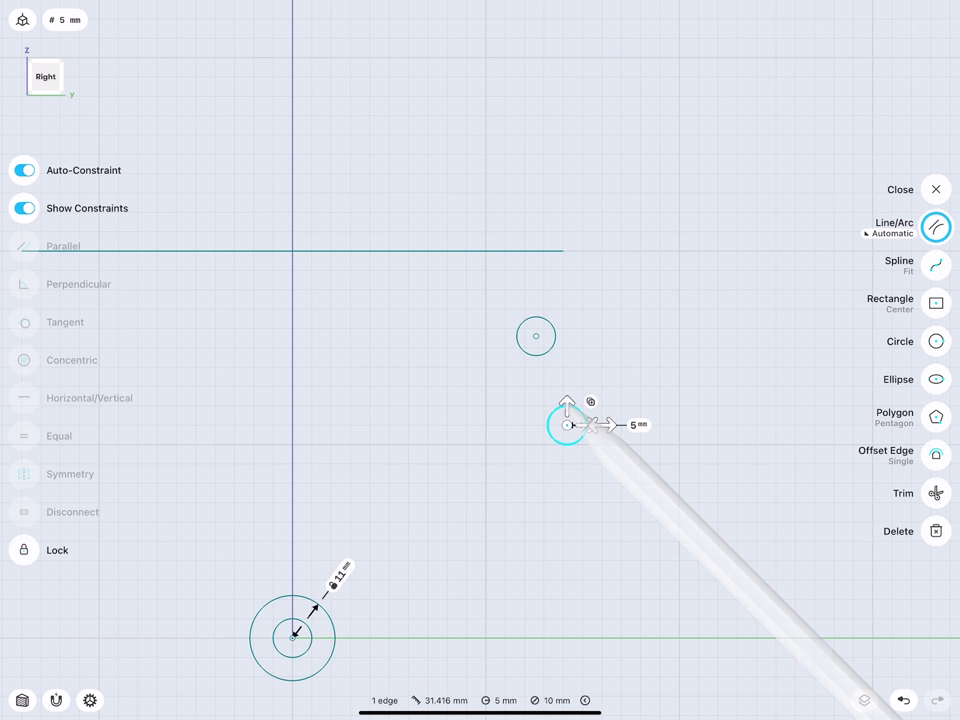
pyautogui.click(620, 424)
pyautogui.write('12')
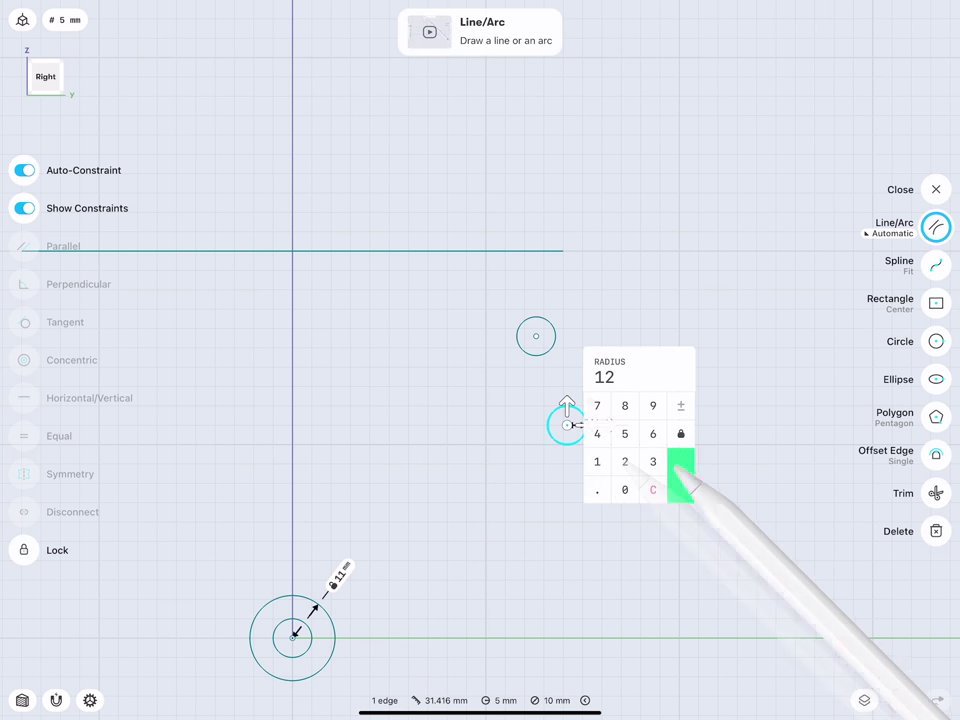
pyautogui.click(681, 475)
pyautogui.click(536, 336)
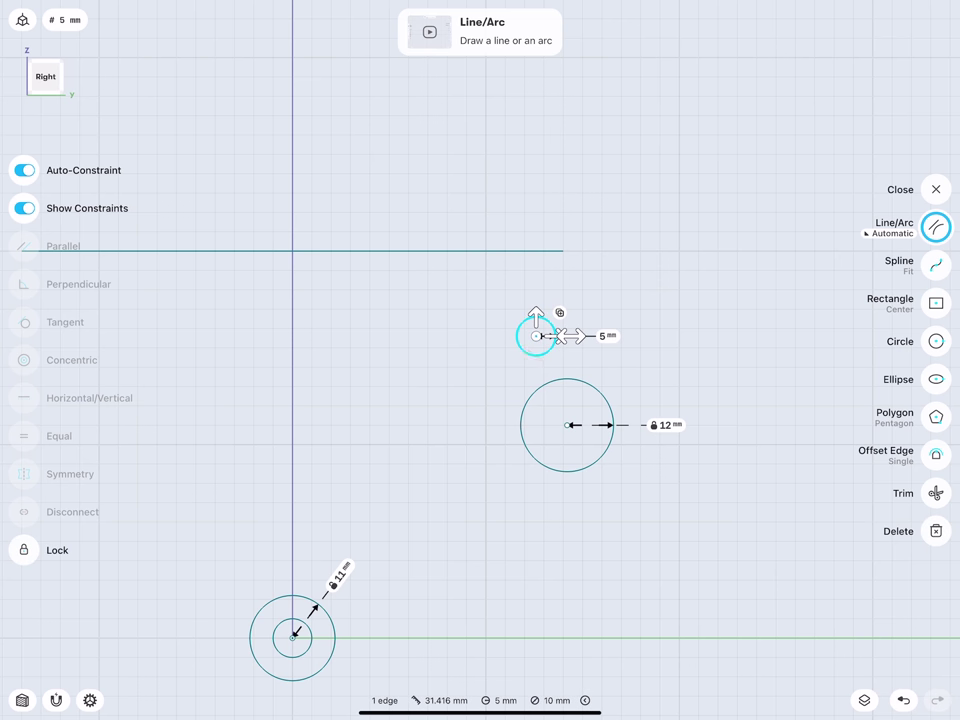
pyautogui.click(607, 336)
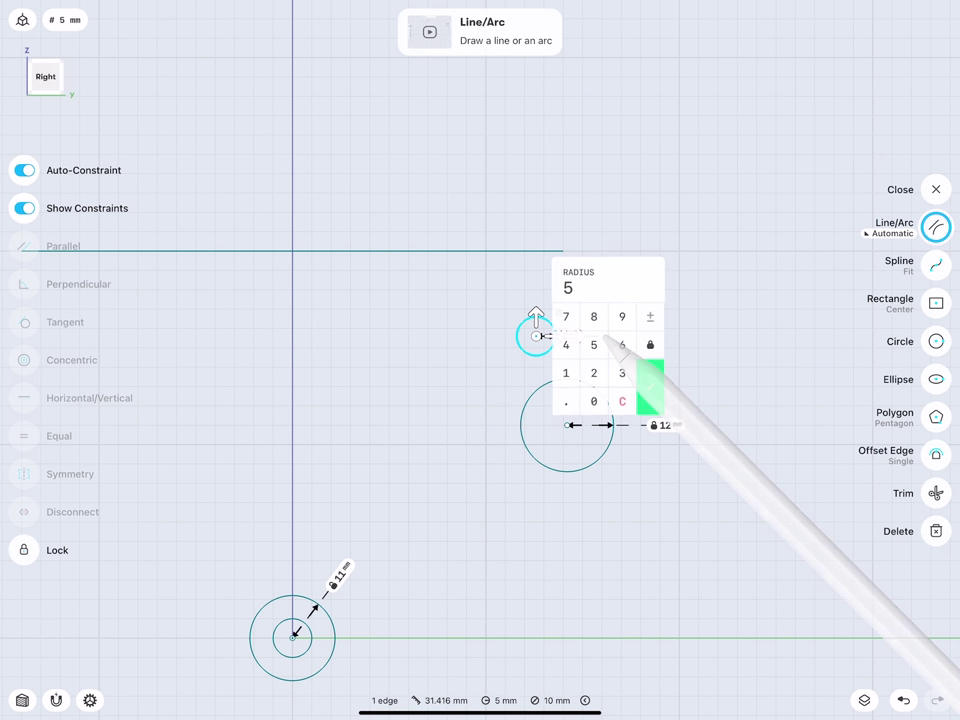
pyautogui.write('36')
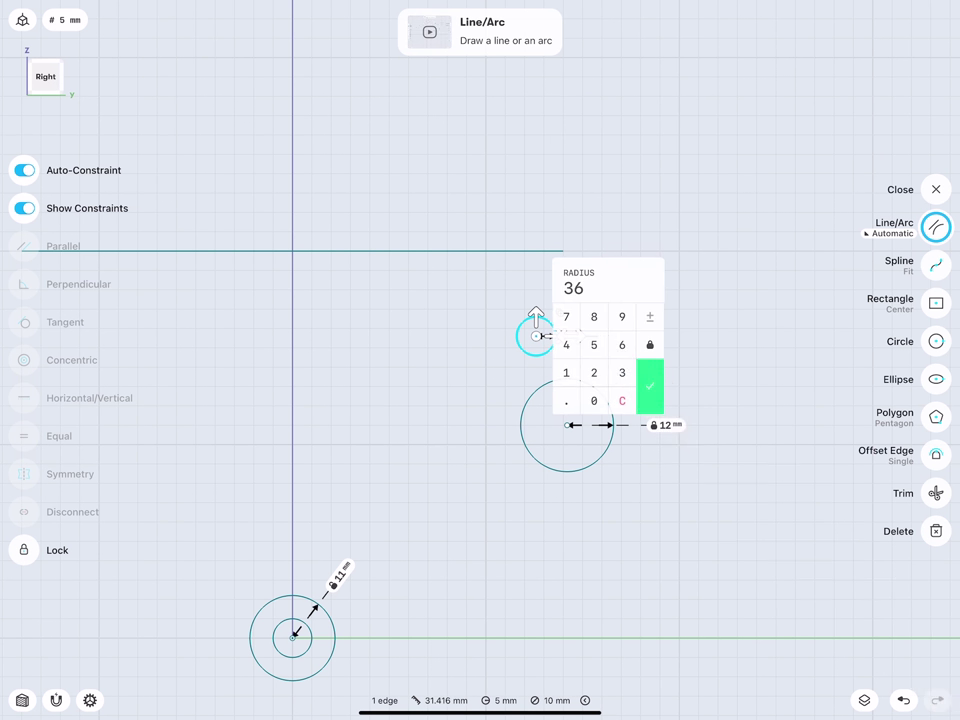
pyautogui.click(650, 386)
# - Lock the centre points of the 36 mm and 12 mm circles
pyautogui.click(536, 336)
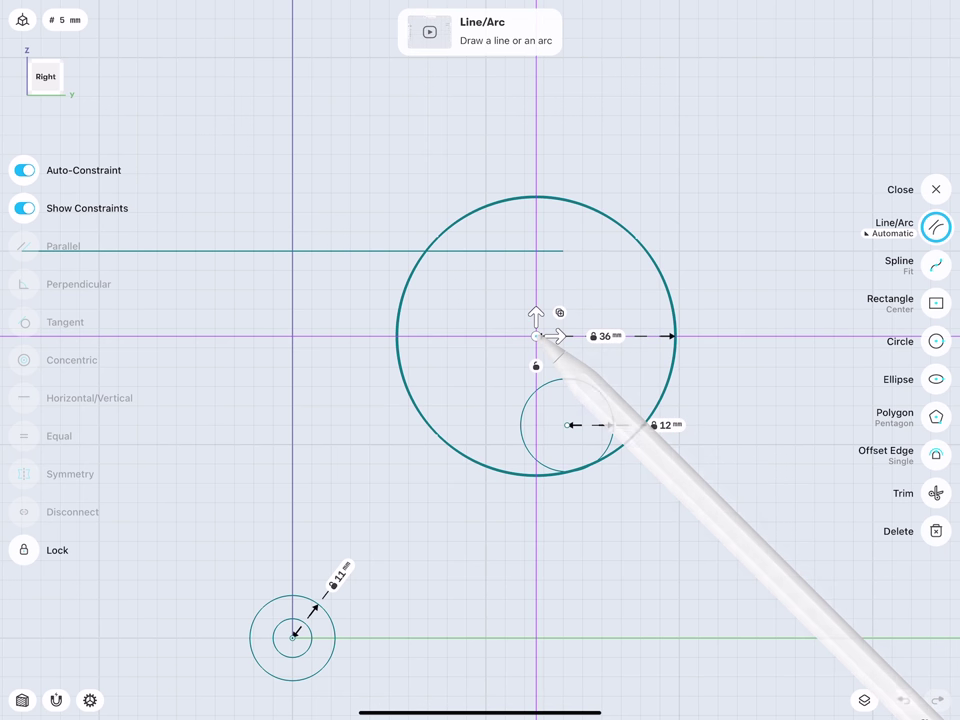
pyautogui.click(566, 426)
pyautogui.click(570, 457)
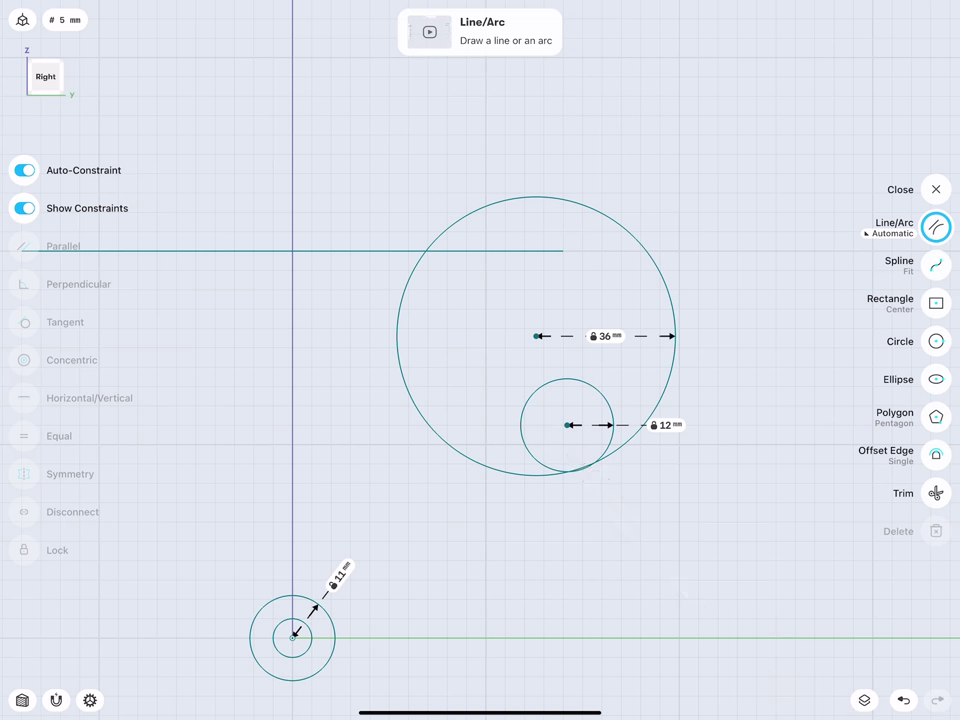
pyautogui.click(293, 637)
pyautogui.click(312, 668)
pyautogui.scroll(-2, 350, 530)
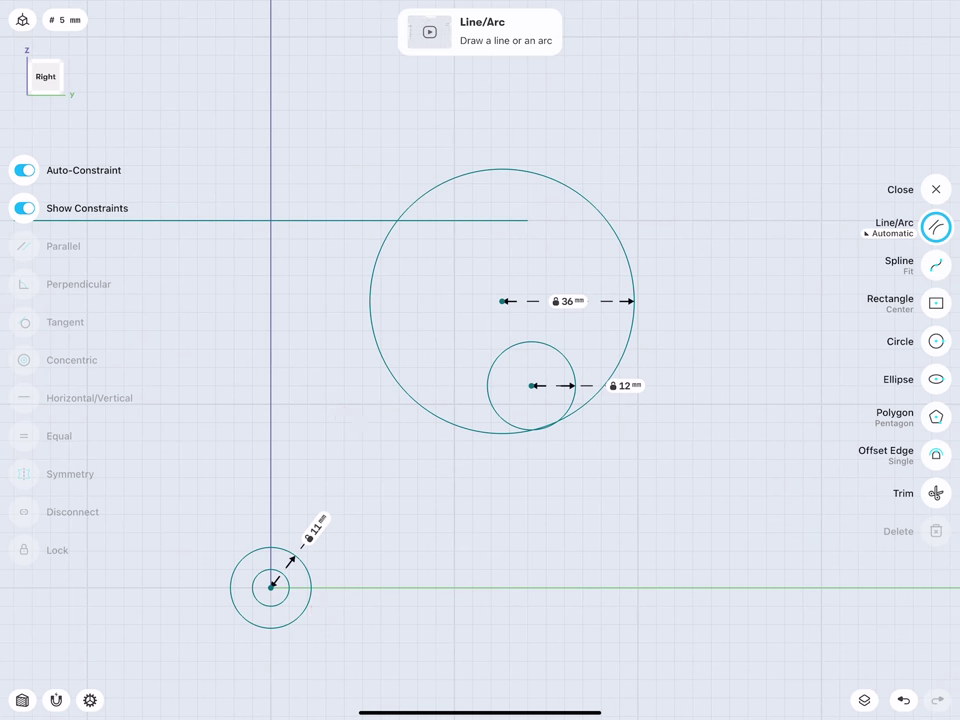
# - Draw a centre-point circle with a 57 mm radius and place its centre on the vertical axis
pyautogui.click(936, 340)
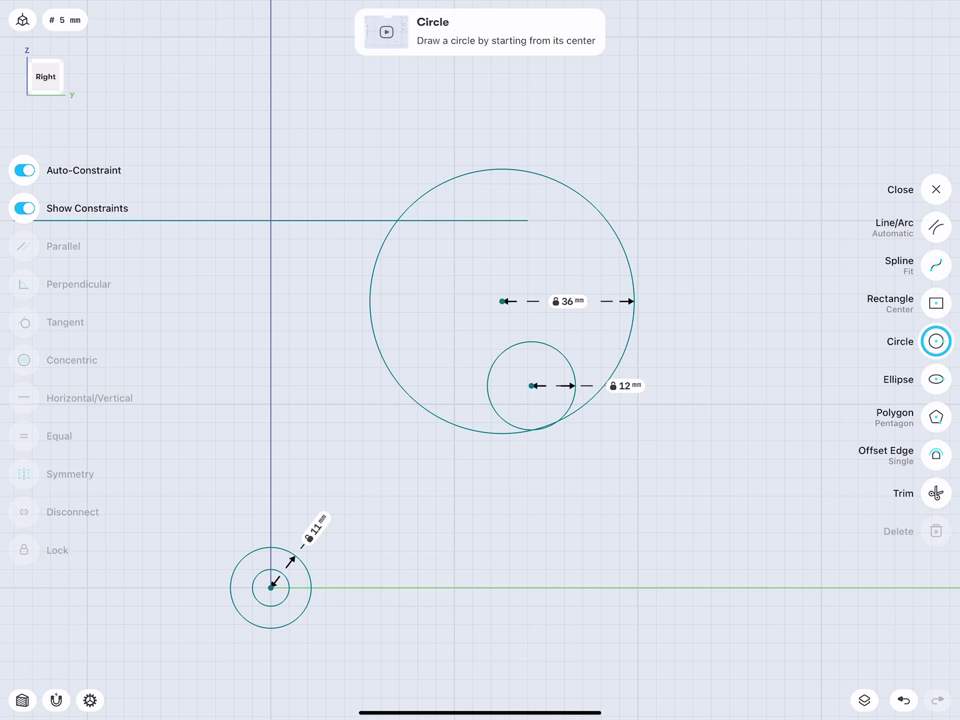
pyautogui.moveTo(326, 404); pyautogui.dragTo(327, 660)
pyautogui.click(326, 404)
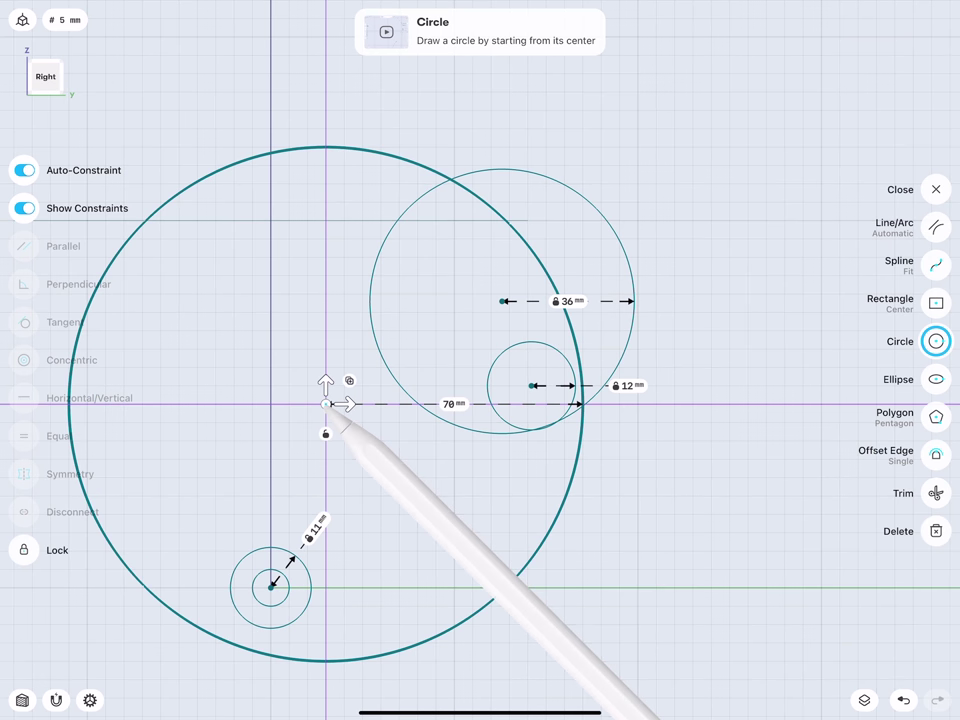
pyautogui.moveTo(326, 404)
pyautogui.mouseDown()
pyautogui.moveTo(216, 385)
pyautogui.moveTo(234, 385)
pyautogui.mouseUp()
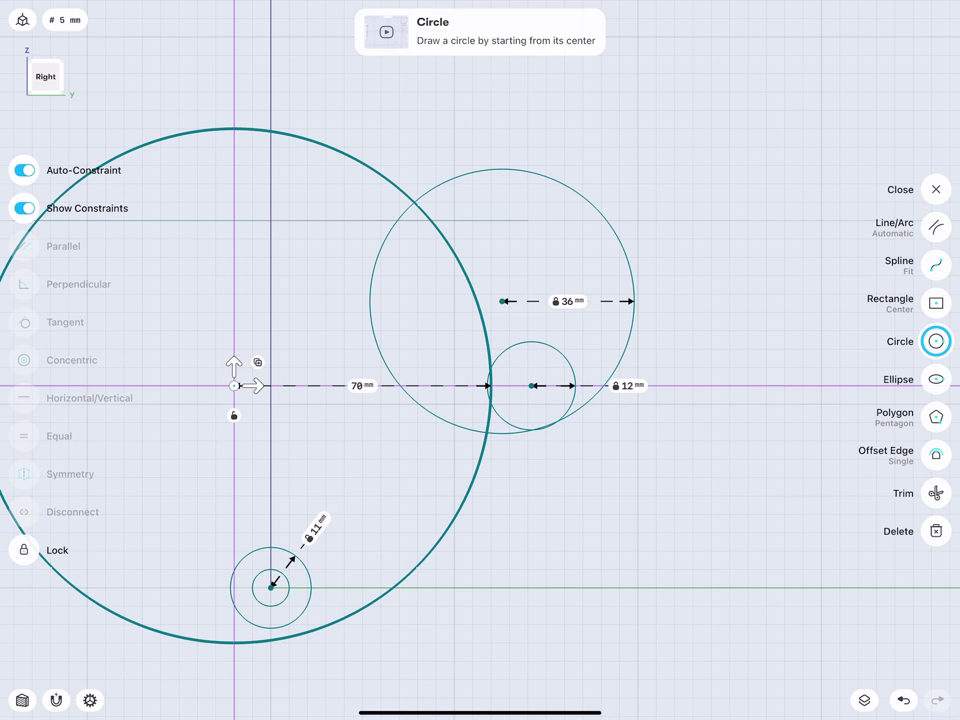
pyautogui.click(357, 385)
pyautogui.click(348, 394)
pyautogui.click(320, 366)
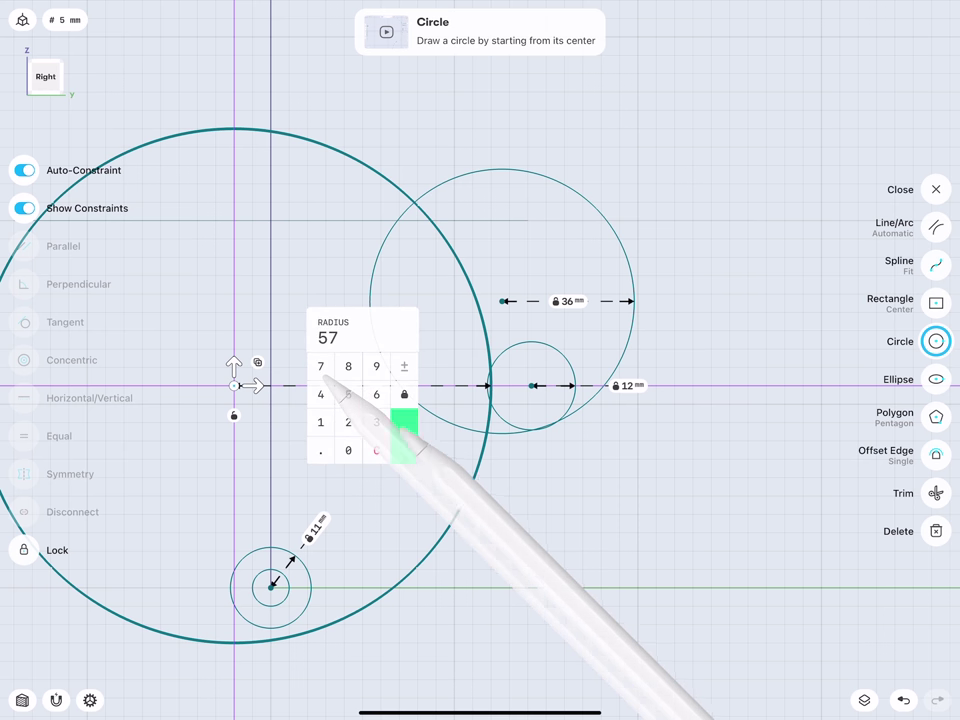
pyautogui.click(404, 422)
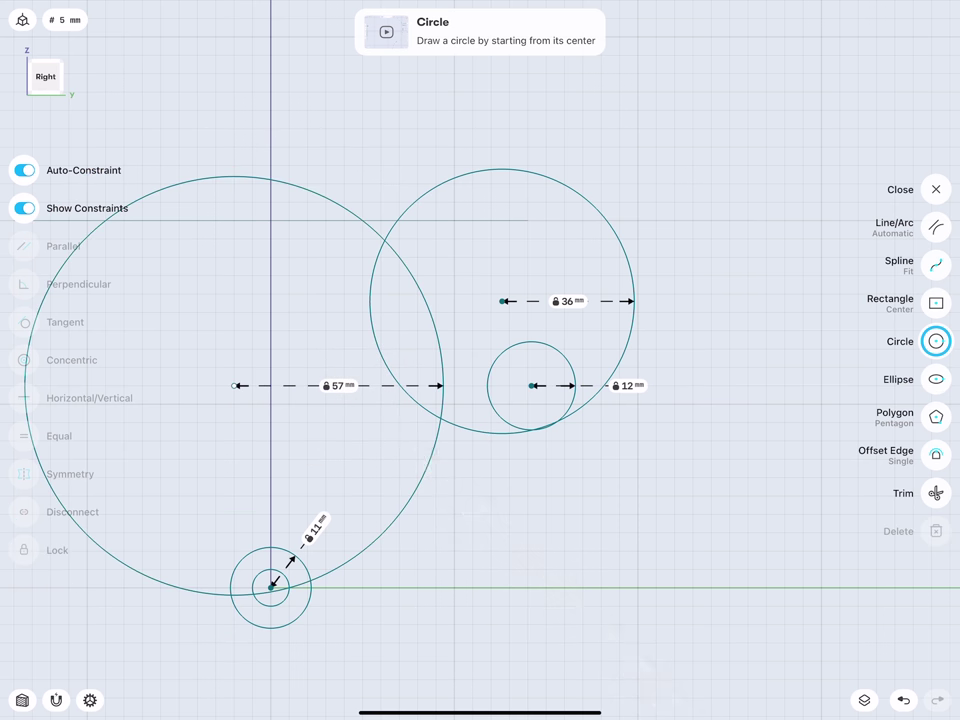
pyautogui.moveTo(234, 385); pyautogui.dragTo(270, 422)
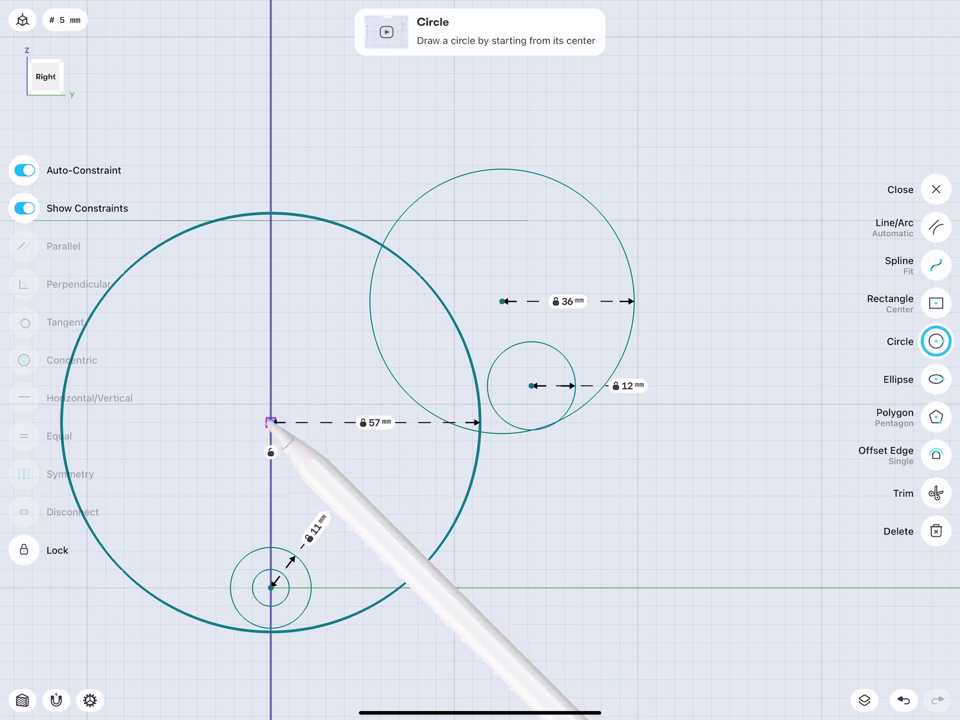
pyautogui.click(270, 422)
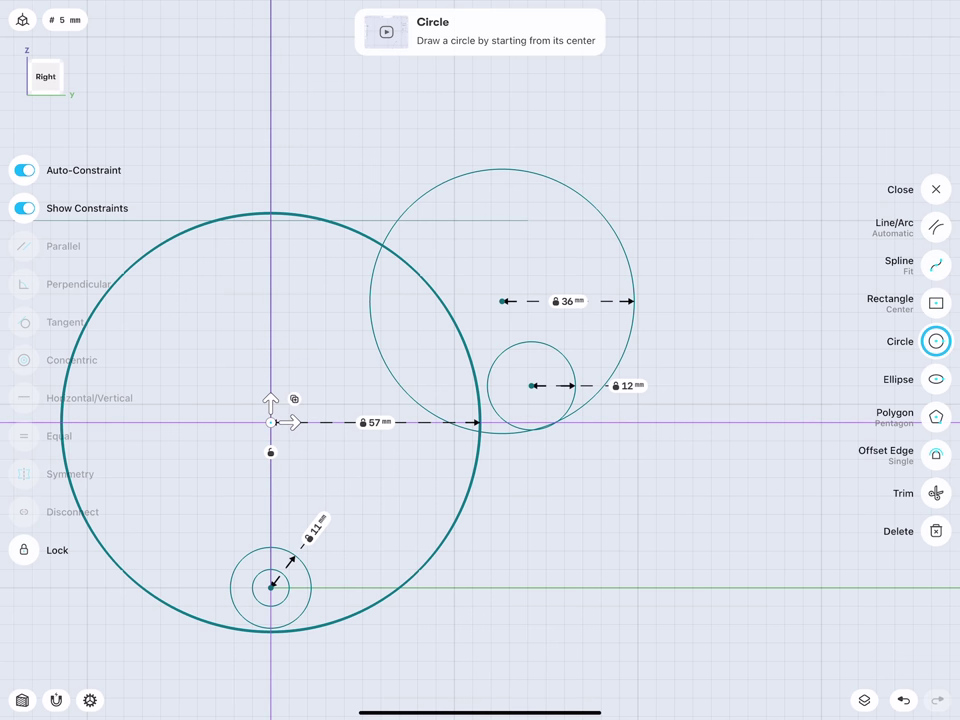
pyautogui.click(243, 460)
# - Make the 57 mm circle tangent to the bottom outer circle and the 12 mm circle
pyautogui.click(290, 630)
pyautogui.click(300, 615)
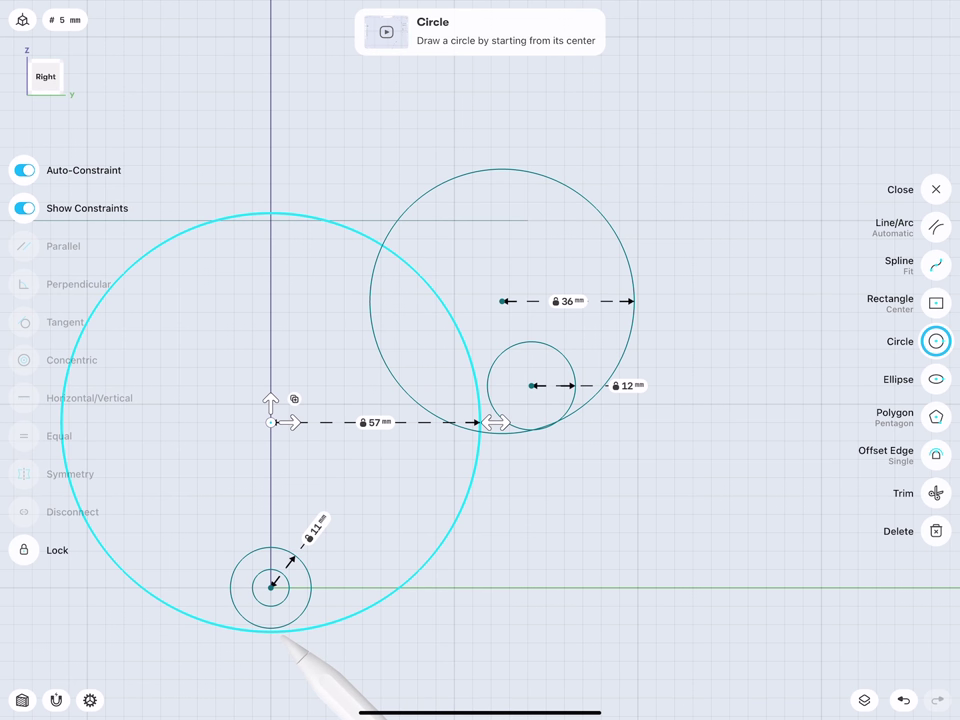
pyautogui.click(257, 568)
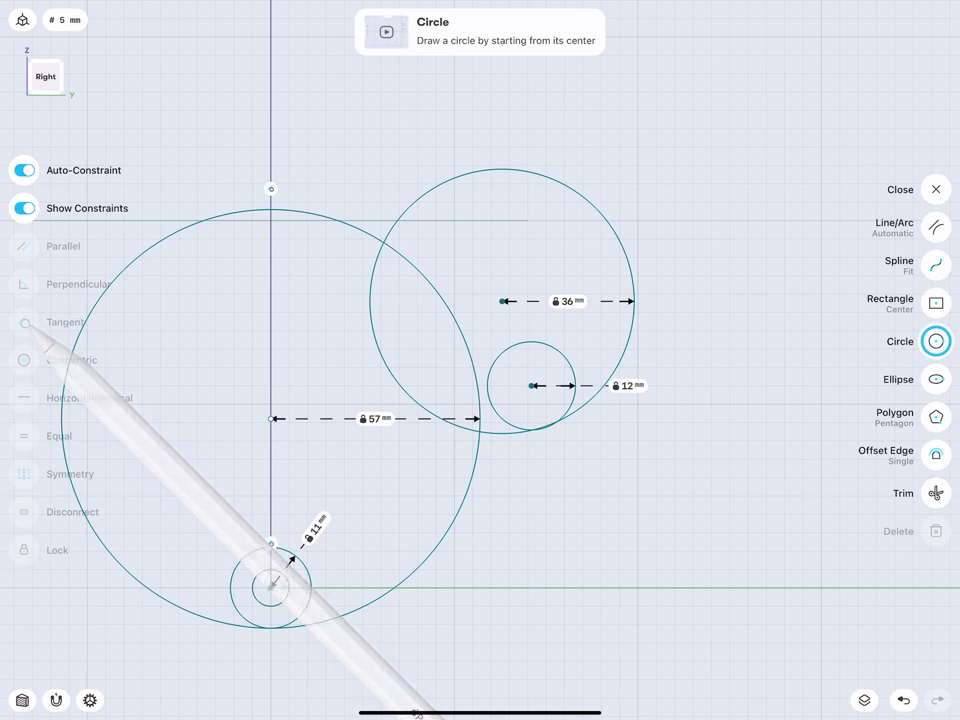
pyautogui.click(480, 418)
pyautogui.click(490, 383)
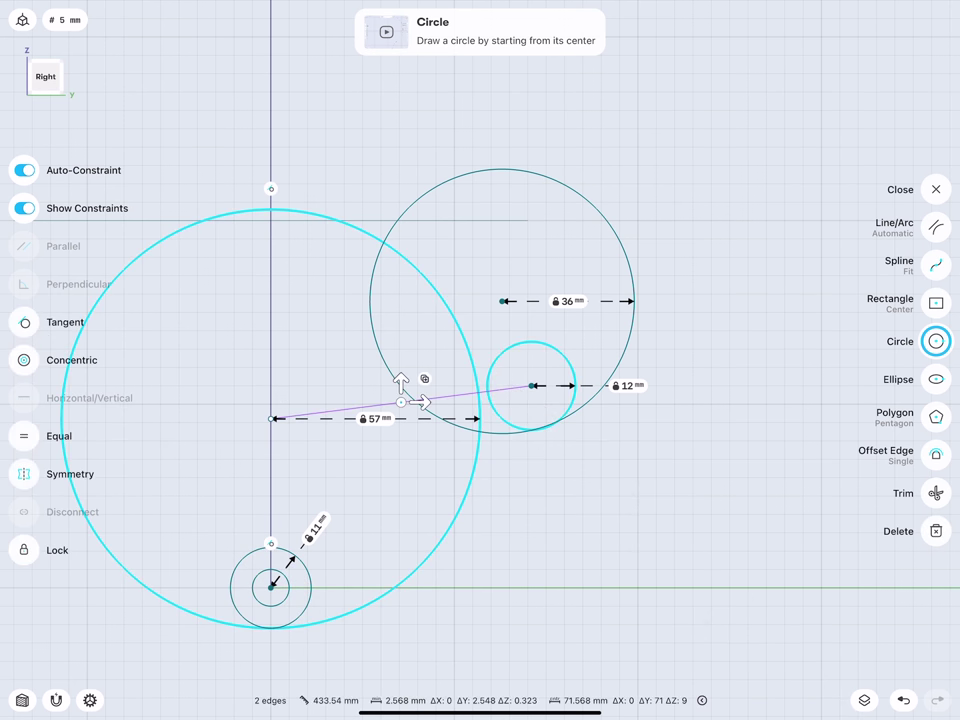
pyautogui.click(25, 322)
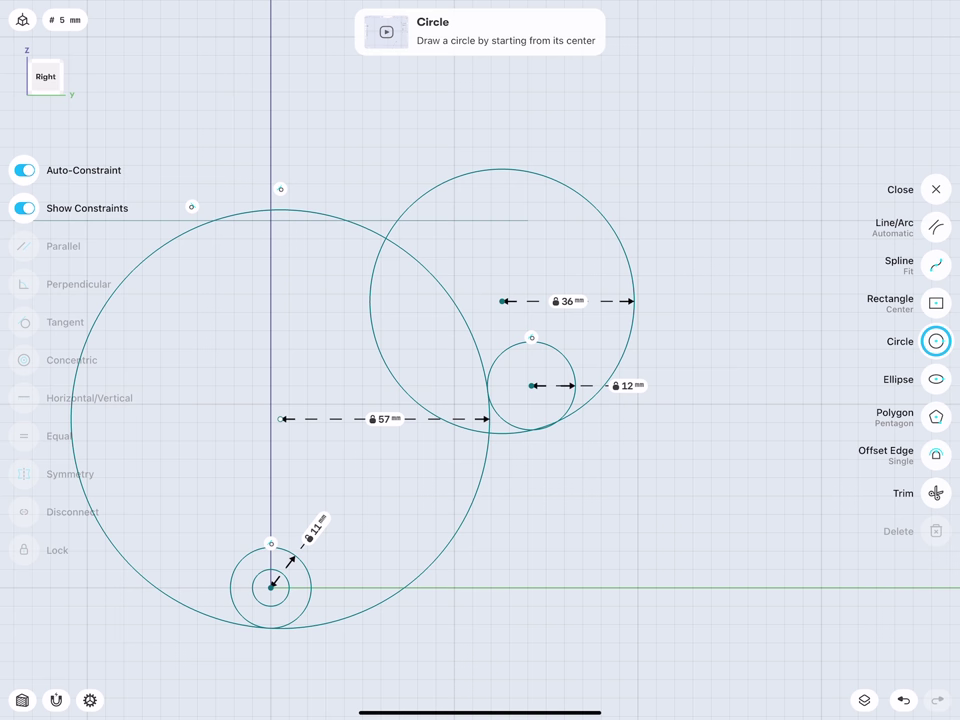
pyautogui.scroll(3, 400, 450)
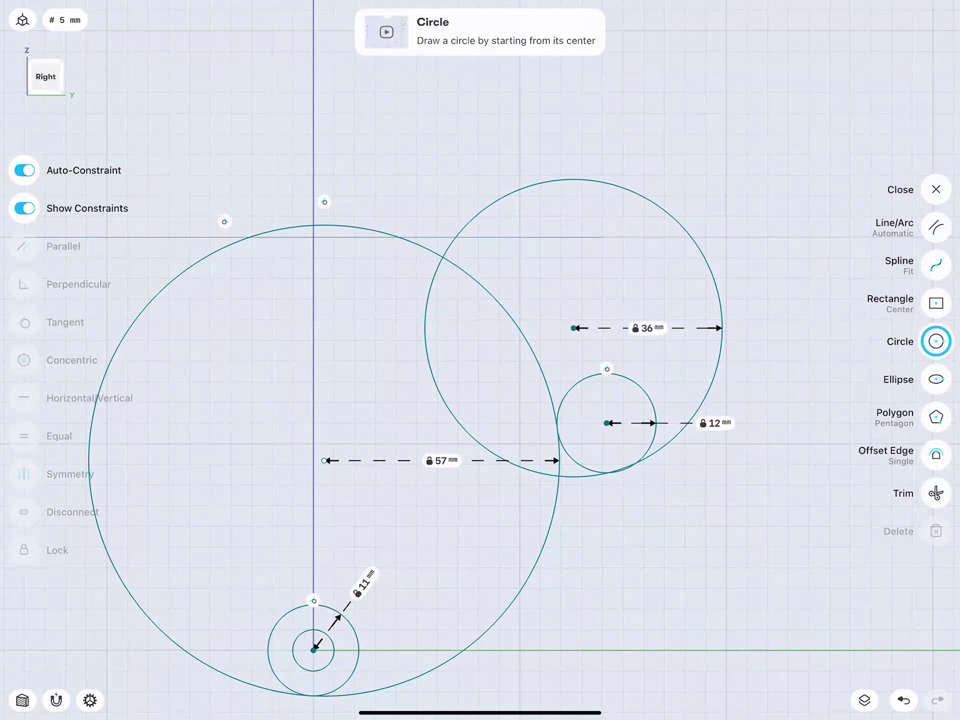
pyautogui.scroll(1, 340, 447)
# - Trim the 57 mm circle's outer left arc and its inner arc near the 12 mm circle
pyautogui.click(936, 492)
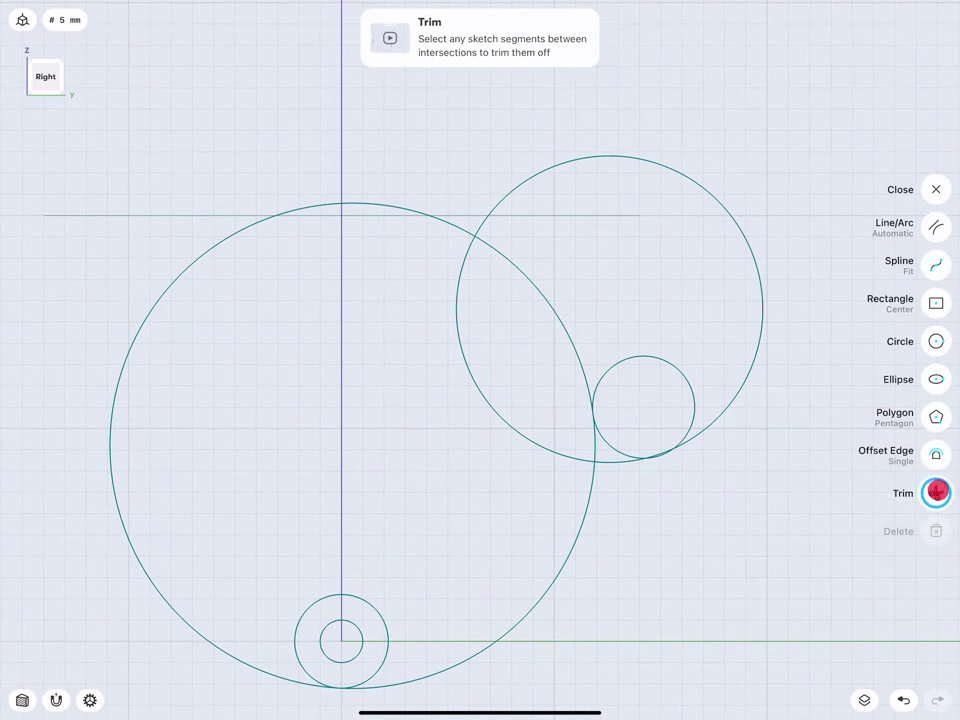
pyautogui.click(237, 660)
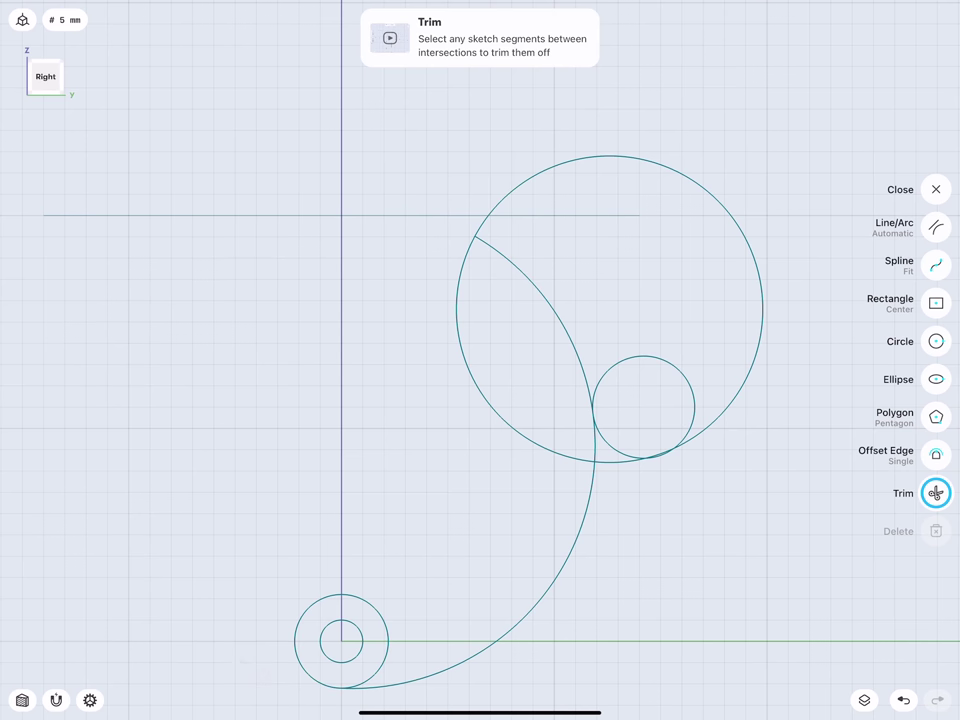
pyautogui.click(545, 335)
pyautogui.scroll(-2, 457, 450)
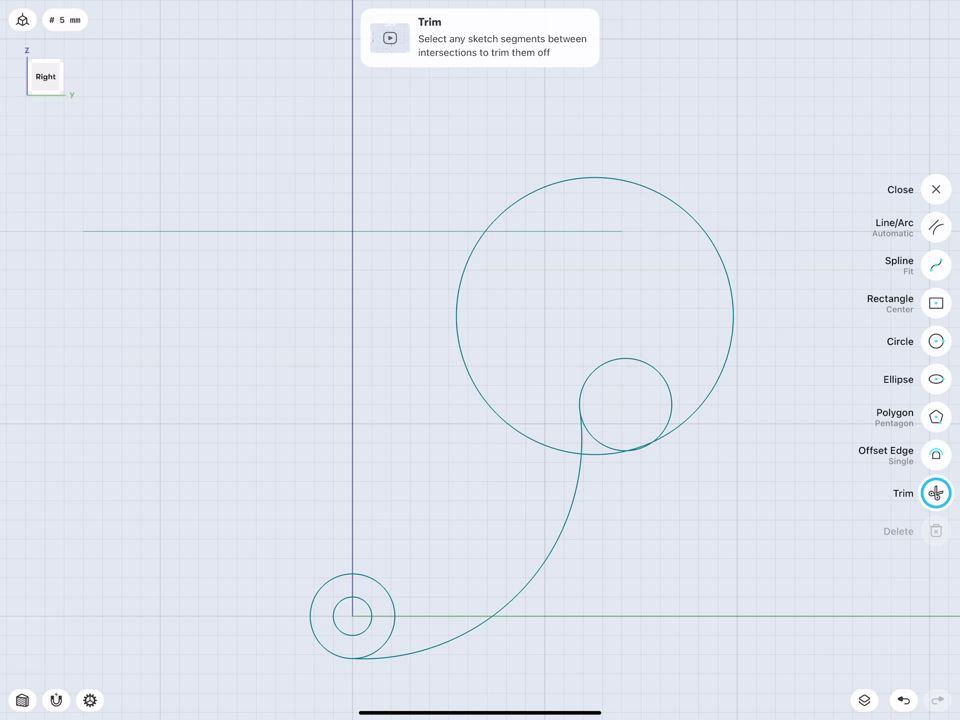
pyautogui.click(362, 439)
pyautogui.click(936, 341)
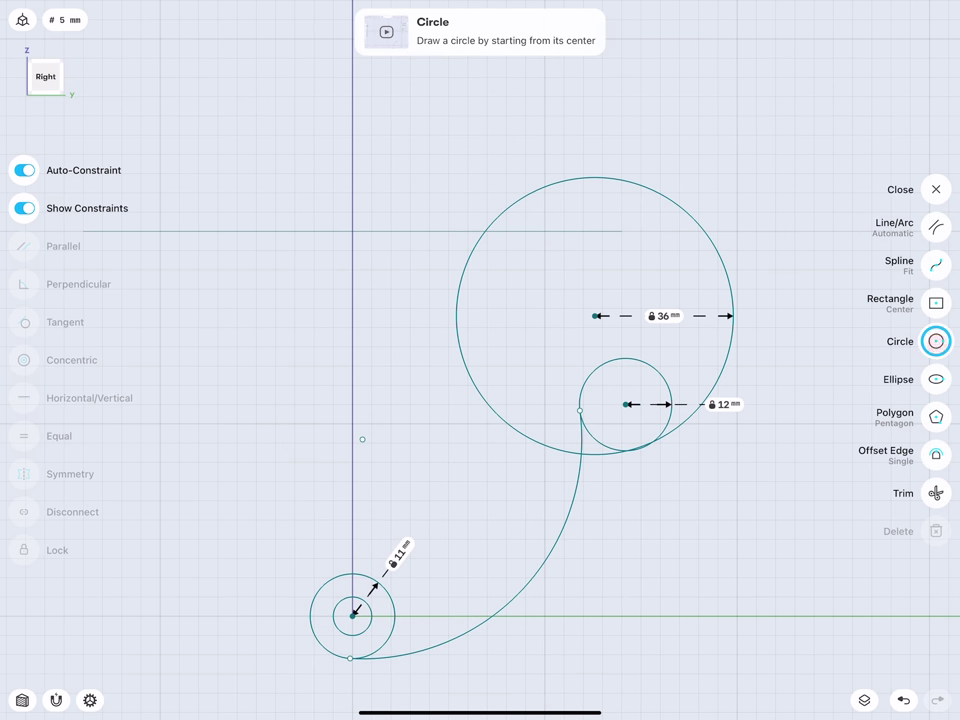
# - Draw another large circle on the left with a 70 mm radius
pyautogui.moveTo(218, 347); pyautogui.dragTo(370, 517)
pyautogui.click(333, 347)
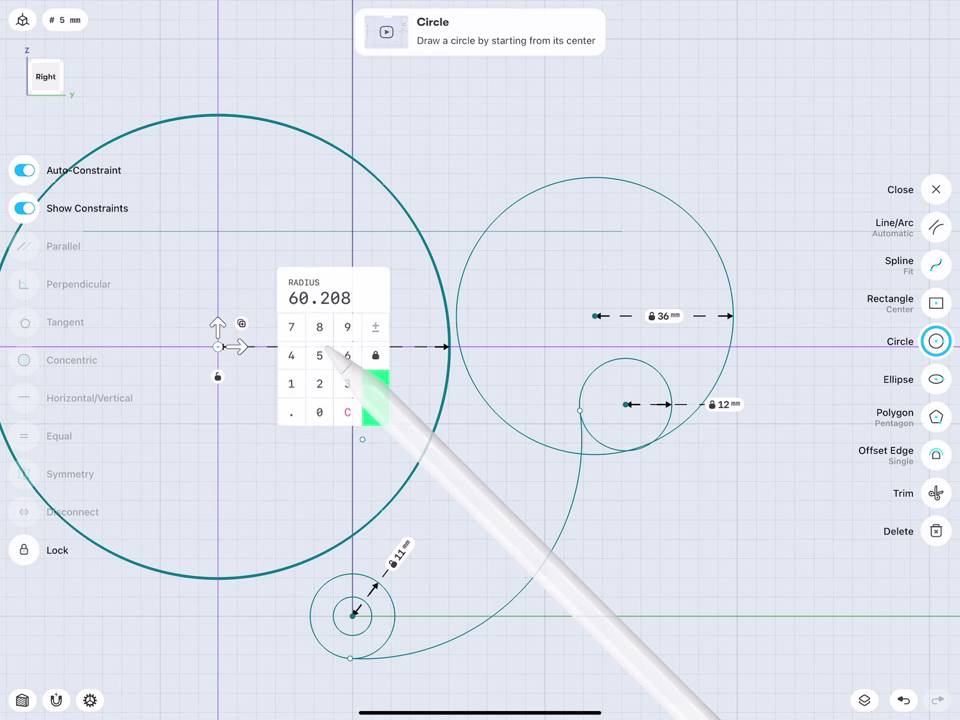
pyautogui.click(293, 328)
pyautogui.click(321, 402)
pyautogui.click(372, 390)
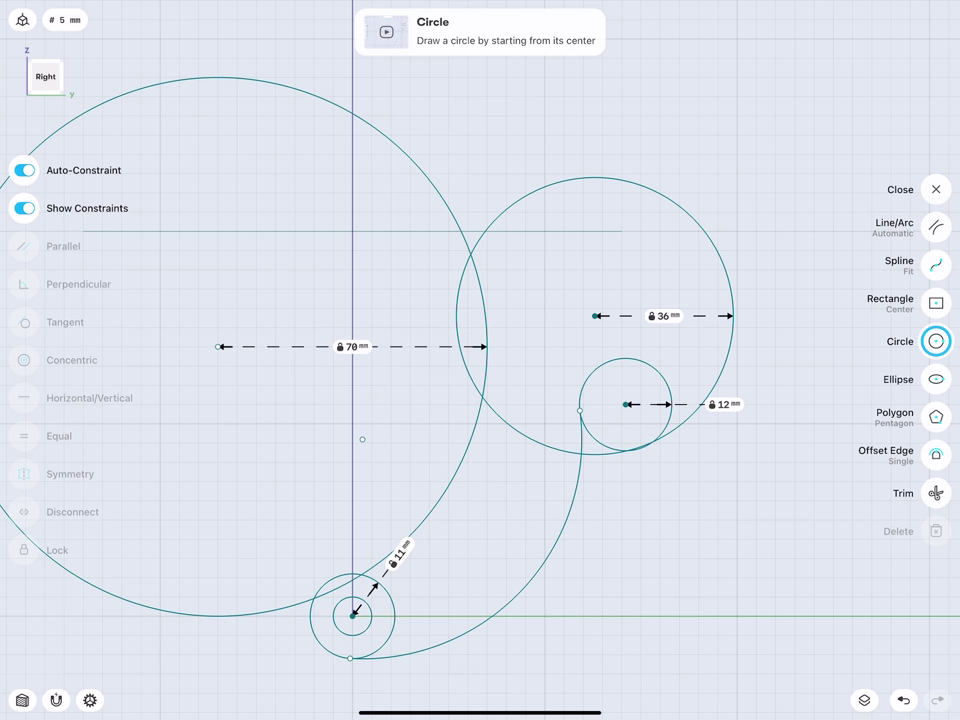
# - Make the 70 mm circle tangent to the 36 mm and 11 mm circles, then trim its left part
pyautogui.scroll(-2, 362, 392)
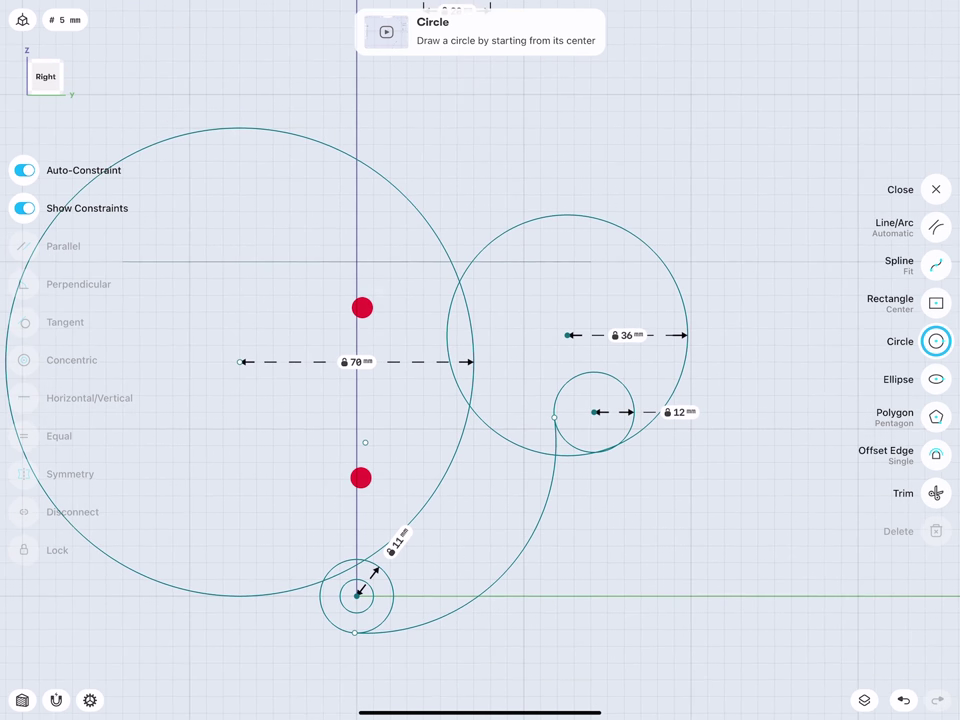
pyautogui.click(467, 425)
pyautogui.click(500, 435)
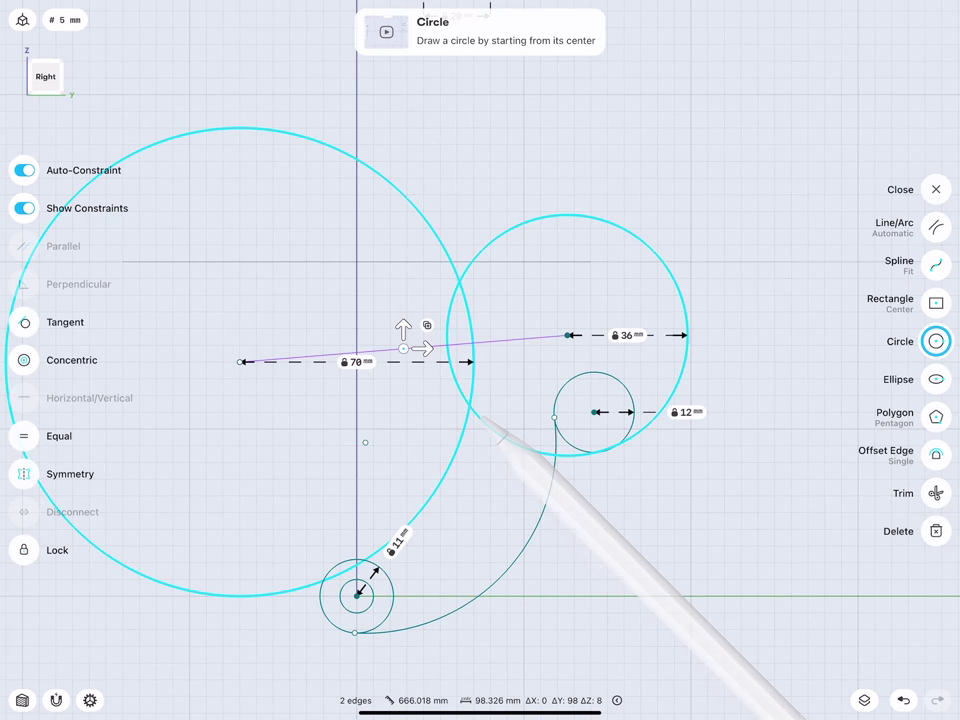
pyautogui.click(24, 322)
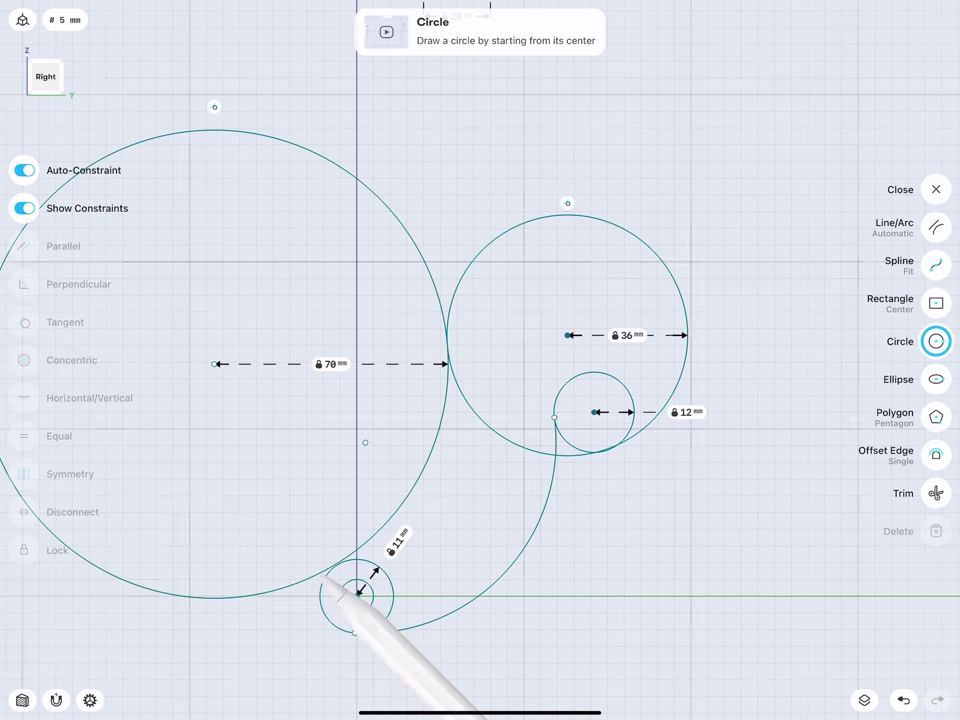
pyautogui.click(335, 567)
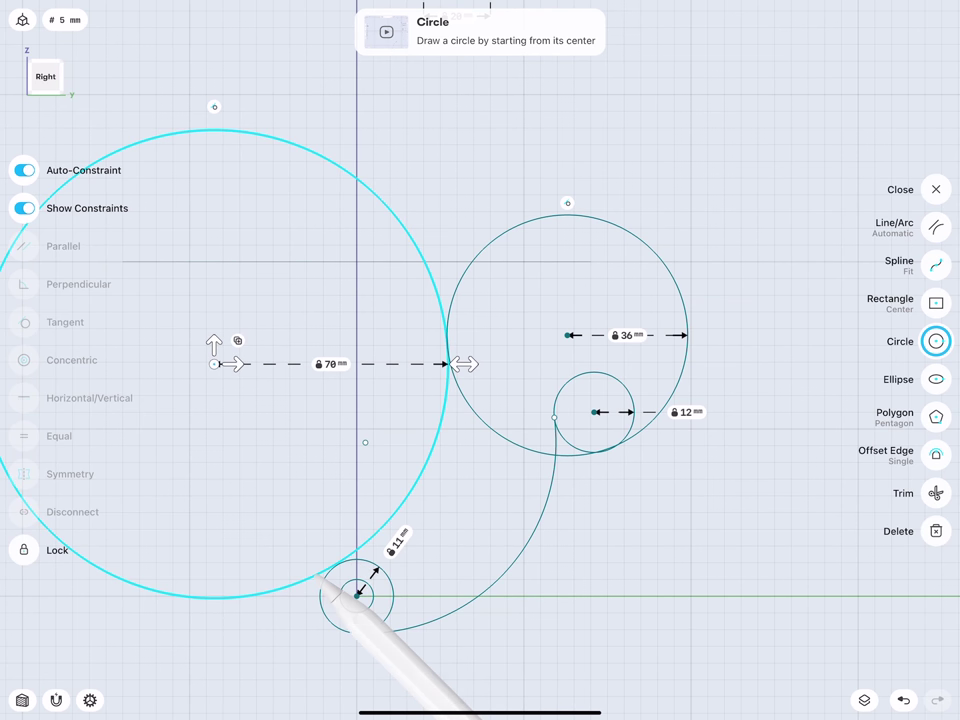
pyautogui.click(330, 606)
pyautogui.click(24, 322)
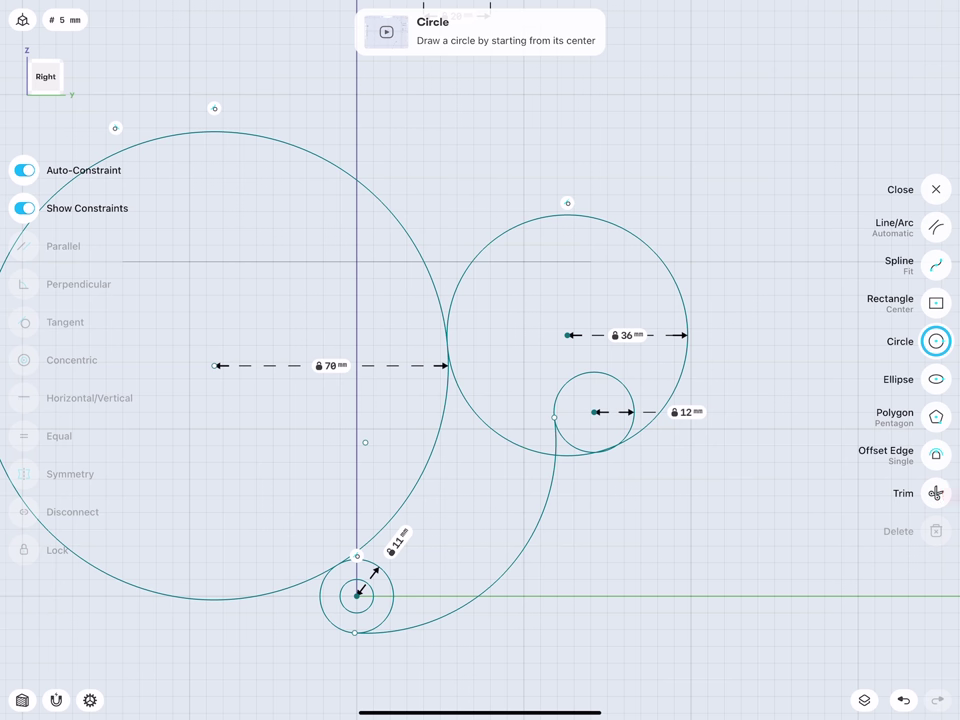
pyautogui.click(936, 493)
pyautogui.click(210, 599)
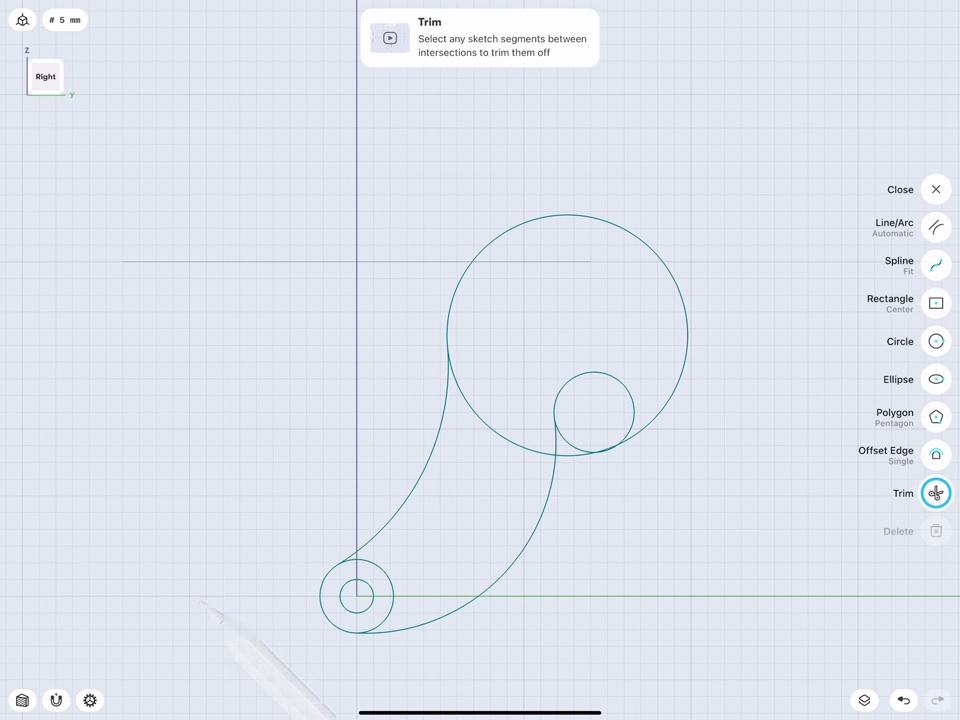
# - Trim the extra arcs of the large, small and outer end circles into one hook outline
pyautogui.scroll(3, 464, 435)
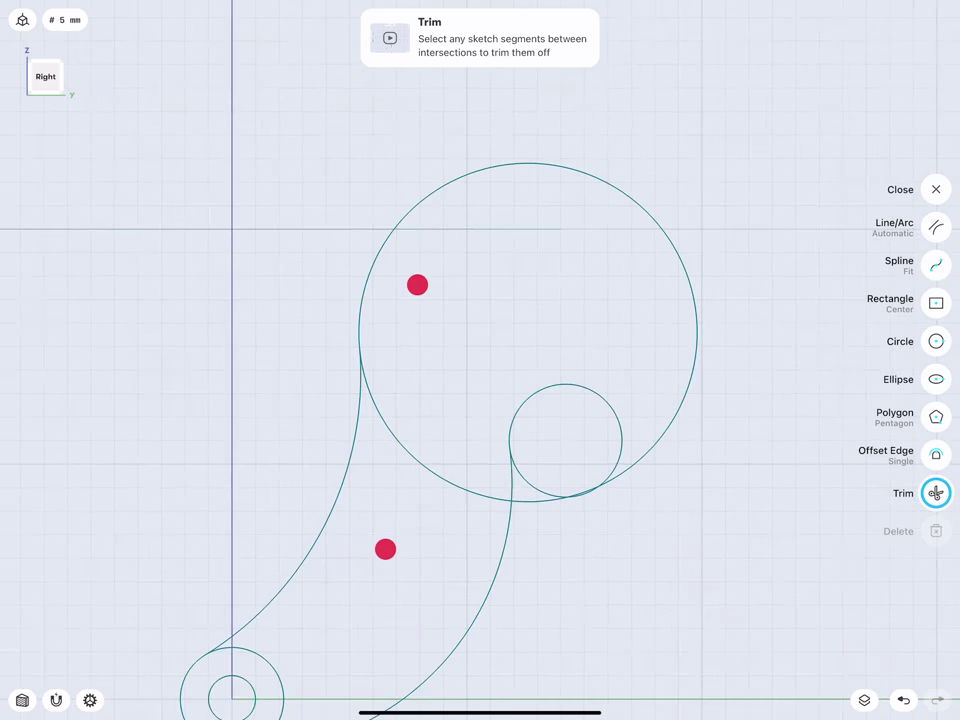
pyautogui.click(407, 450)
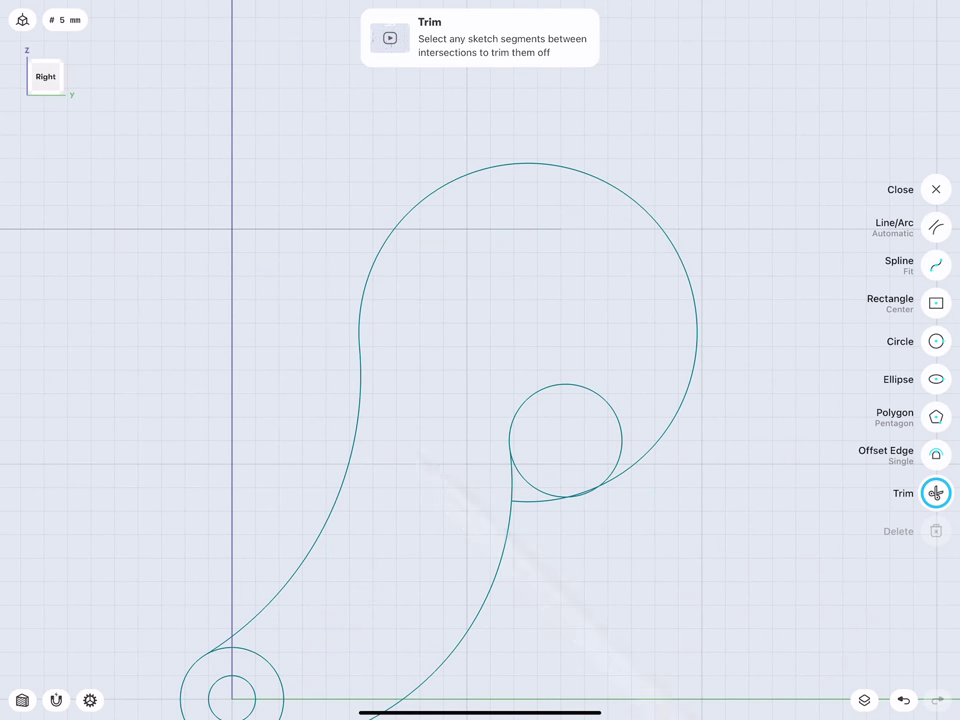
pyautogui.scroll(5, 448, 417)
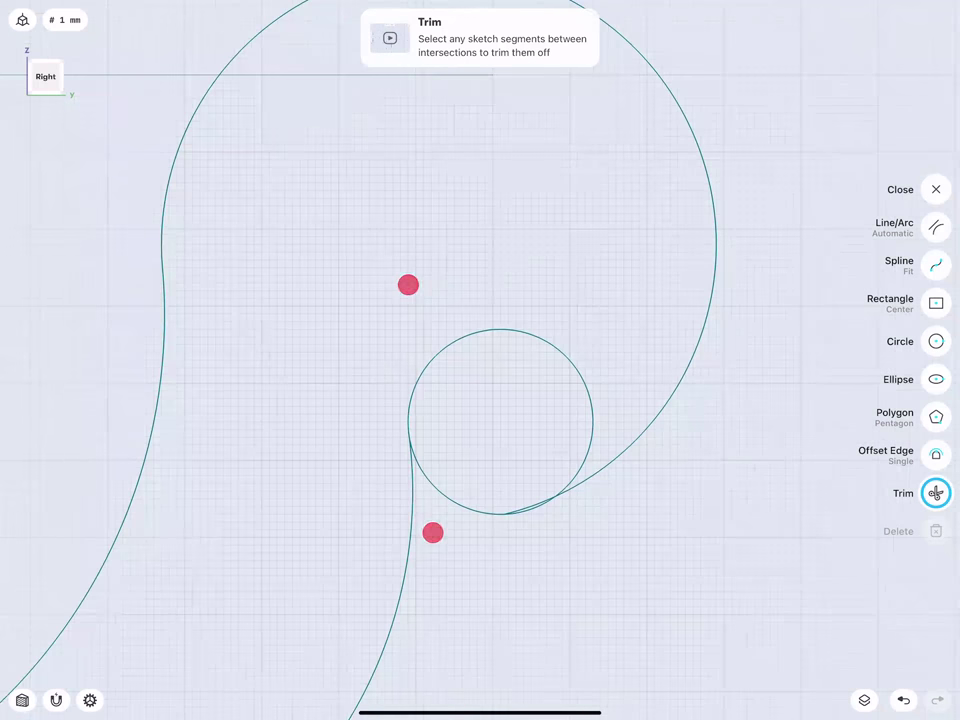
pyautogui.click(500, 512)
pyautogui.click(525, 508)
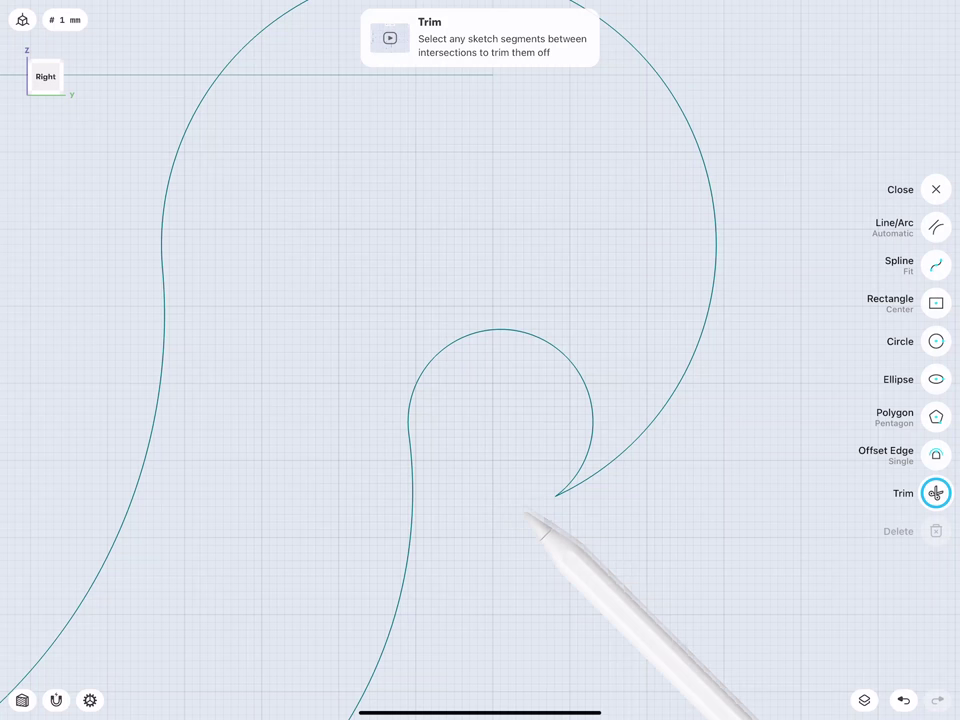
pyautogui.scroll(-5, 448, 440)
pyautogui.scroll(-3, 310, 440)
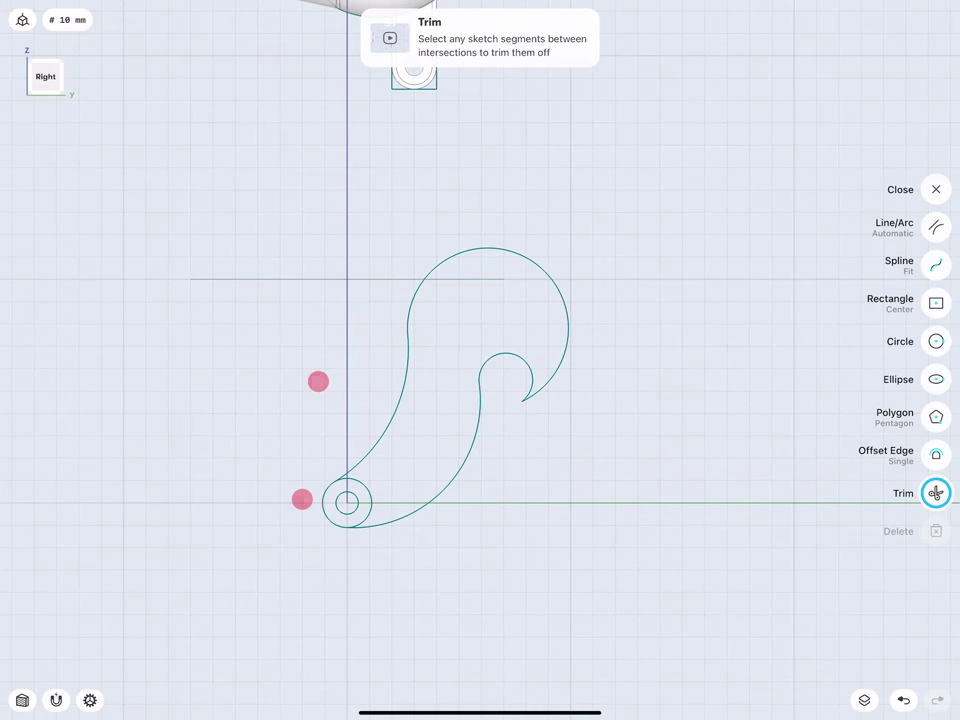
pyautogui.click(372, 506)
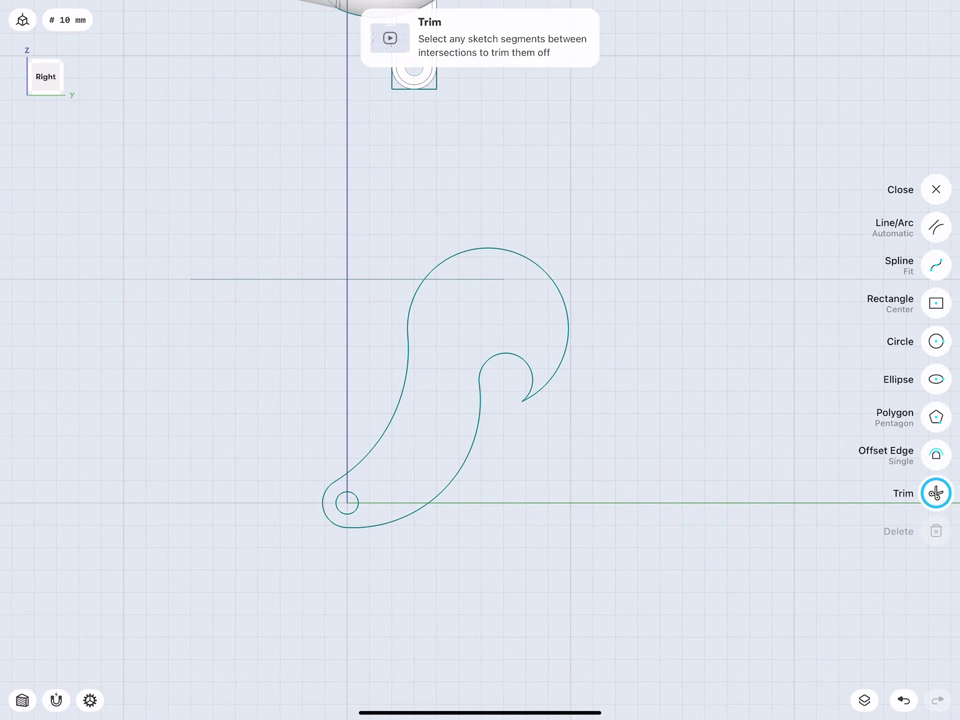
# - Close the sketch and tilt the view into a 3D perspective
pyautogui.click(936, 227)
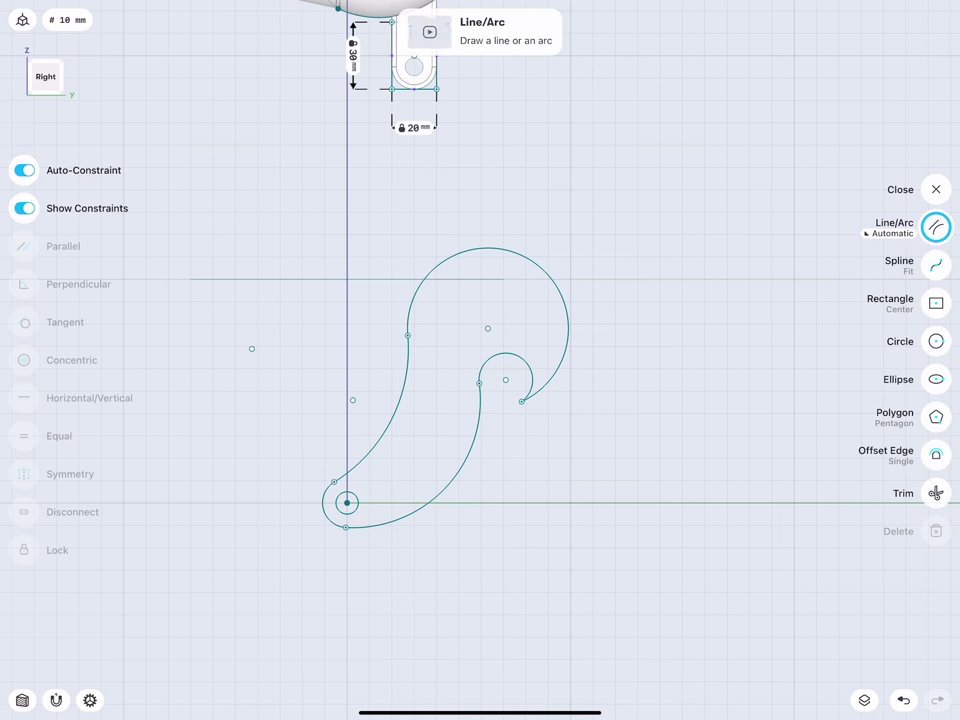
pyautogui.click(935, 182)
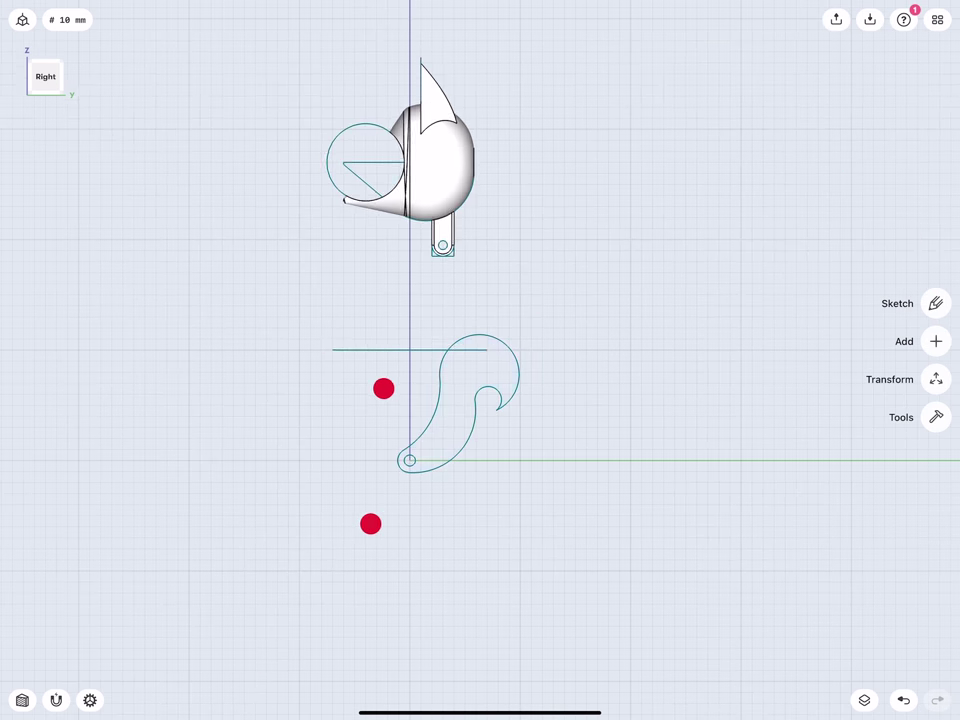
pyautogui.moveTo(384, 388); pyautogui.dragTo(221, 325, button='middle')
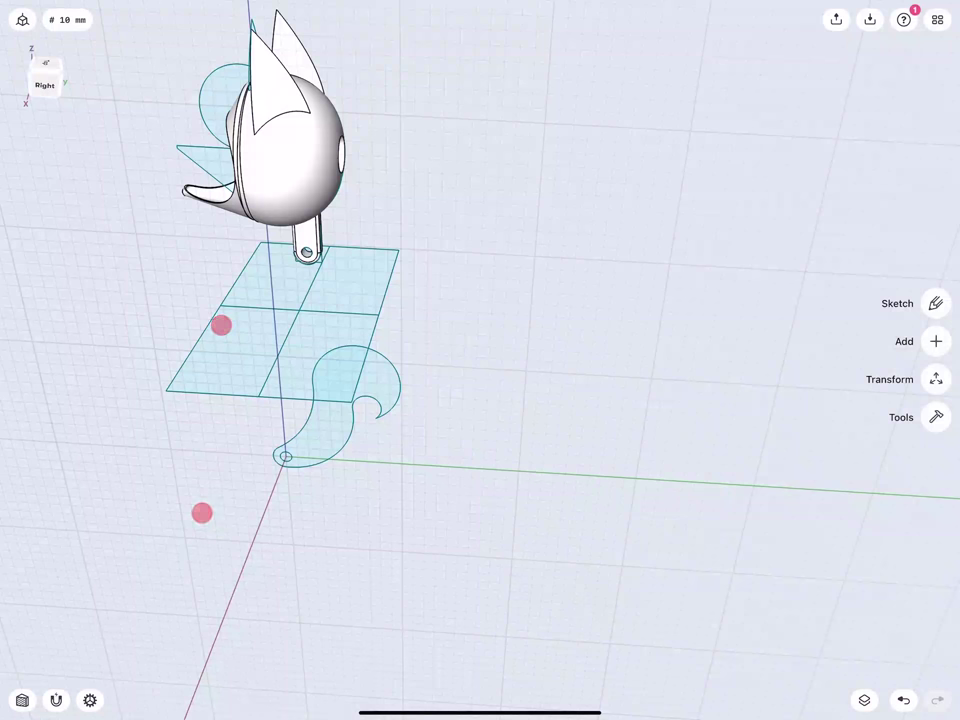
# - Move the S-shaped face sideways with Move/Rotate, roughly 221 mm
pyautogui.click(315, 455)
pyautogui.scroll(3, 321, 463)
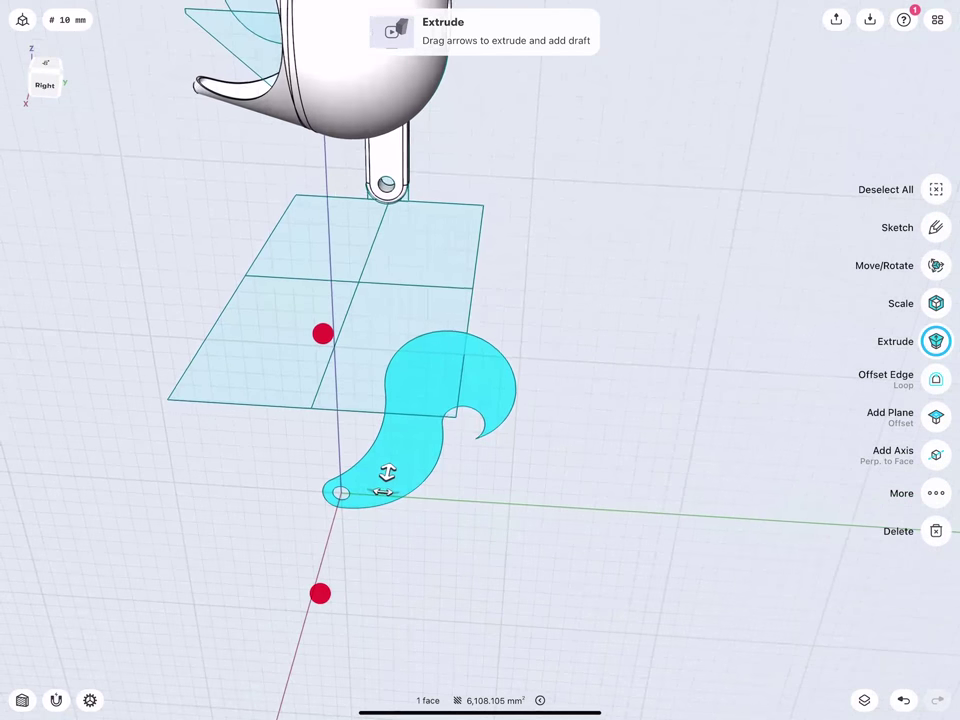
pyautogui.click(936, 189)
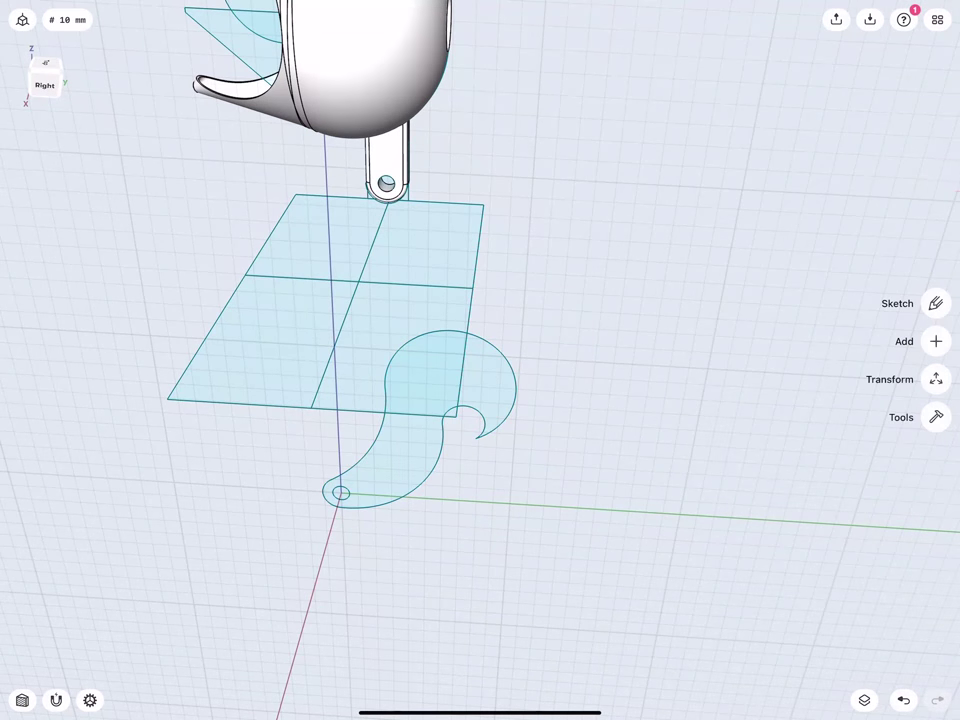
pyautogui.click(934, 378)
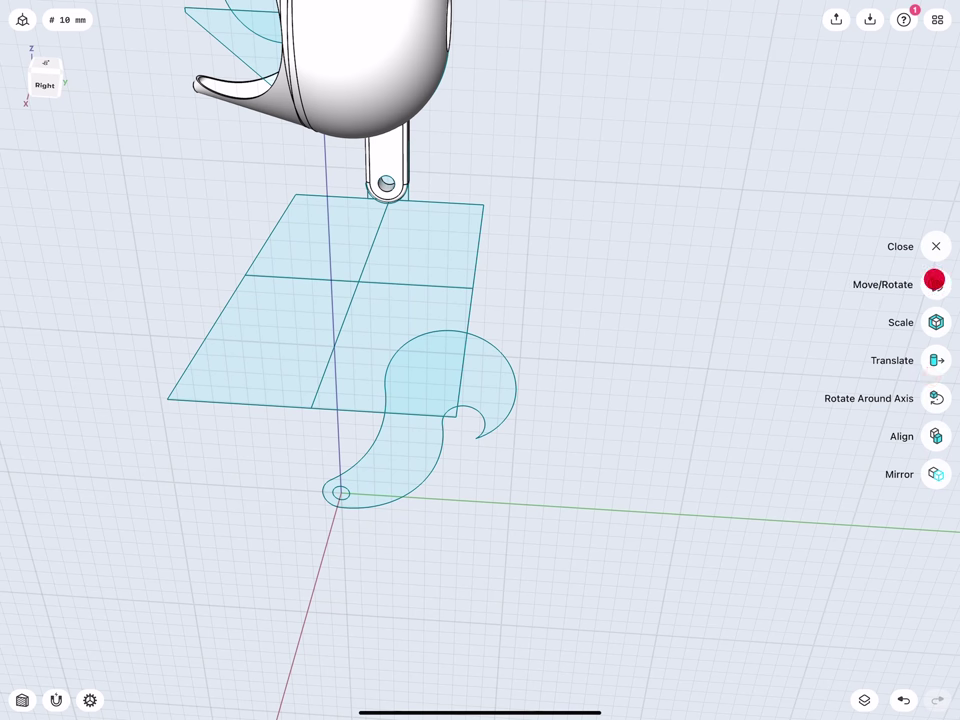
pyautogui.click(934, 281)
pyautogui.click(420, 472)
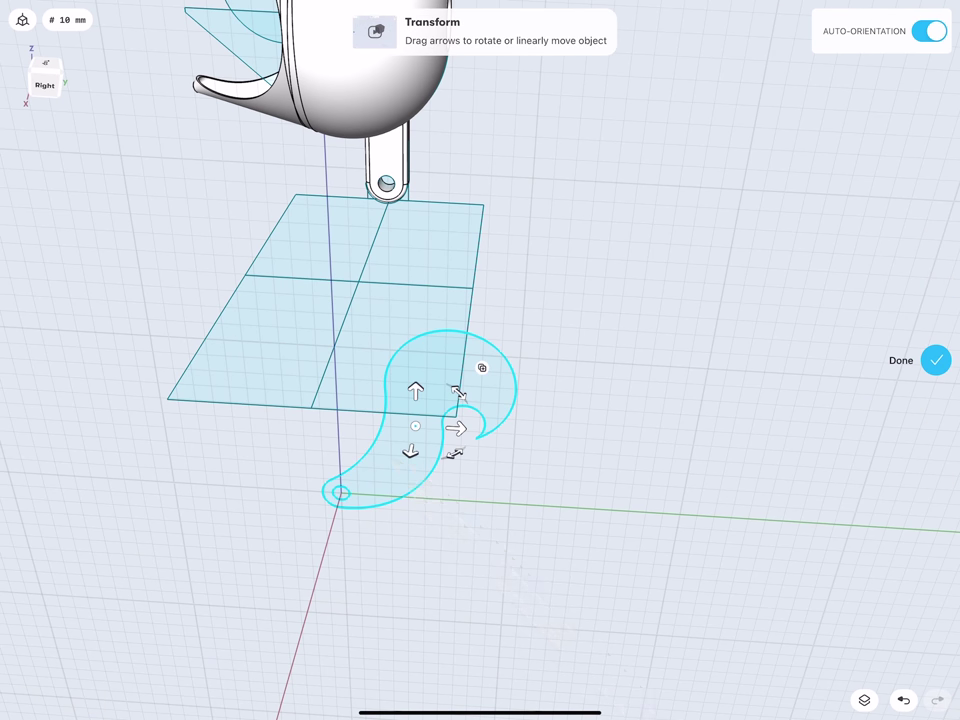
pyautogui.moveTo(456, 428); pyautogui.dragTo(851, 452)
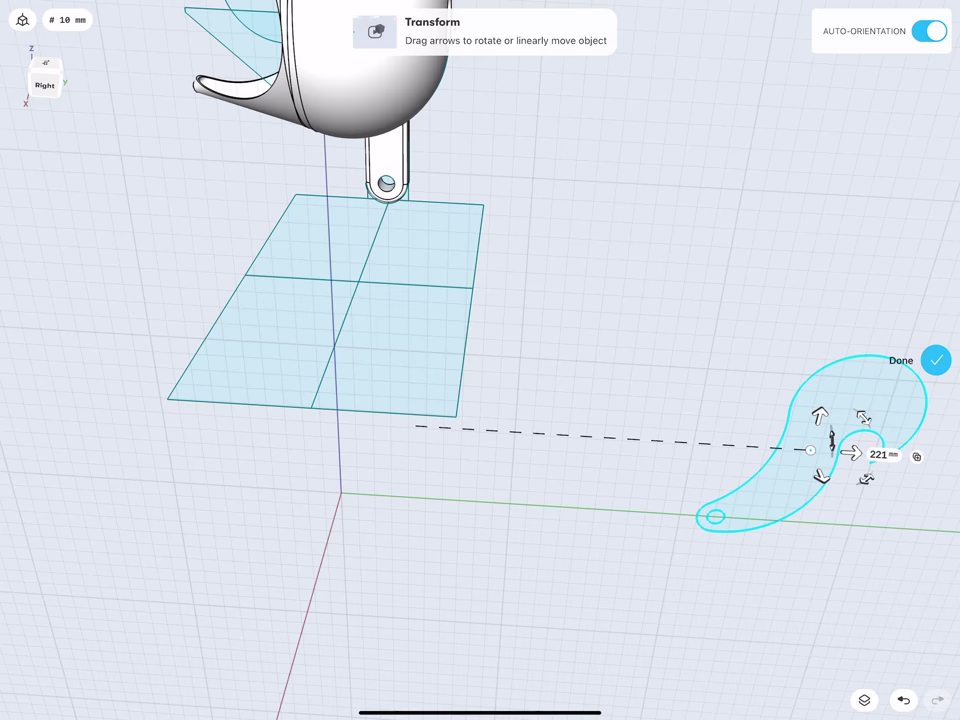
# - Set the move distance to exactly 250 mm and finish the move
pyautogui.moveTo(665, 462); pyautogui.dragTo(518, 458, button='middle')
pyautogui.click(691, 465)
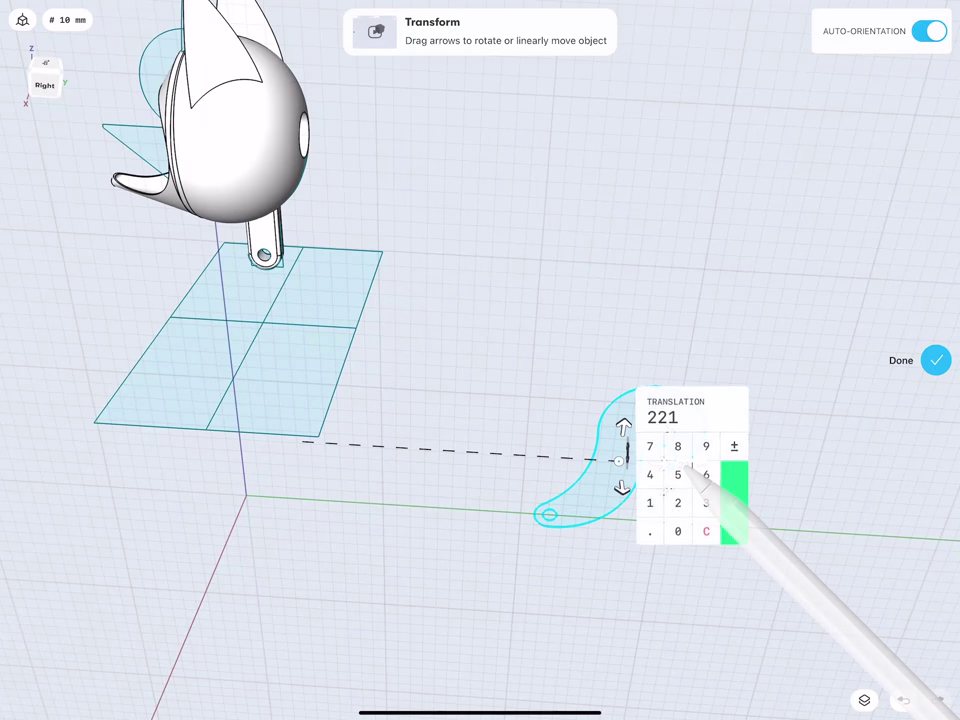
pyautogui.click(678, 502)
pyautogui.click(678, 474)
pyautogui.click(678, 530)
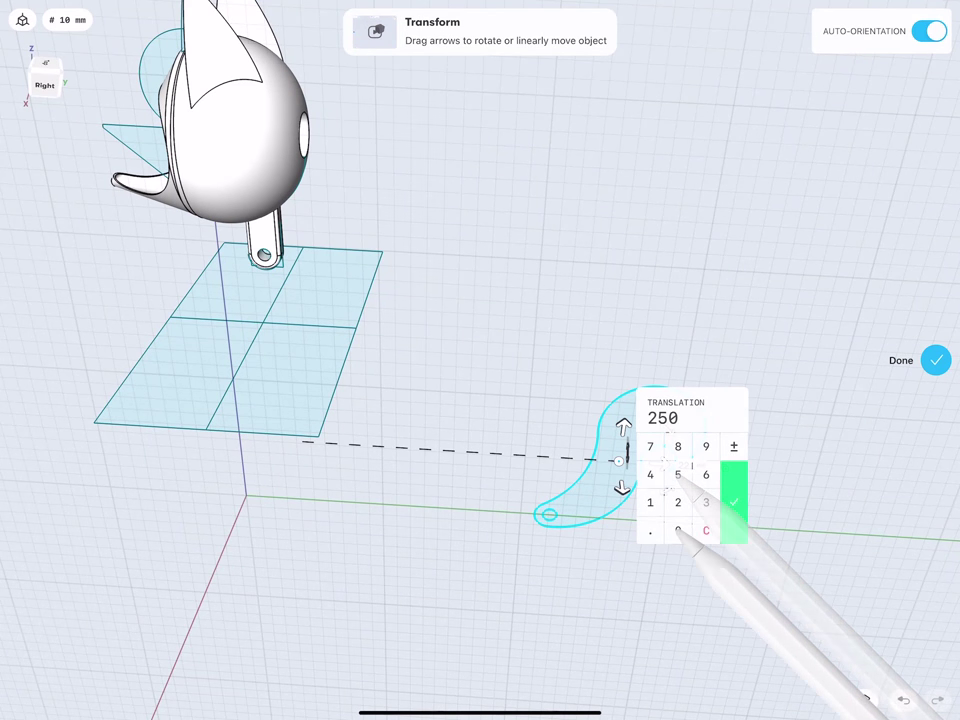
pyautogui.click(734, 502)
pyautogui.click(936, 361)
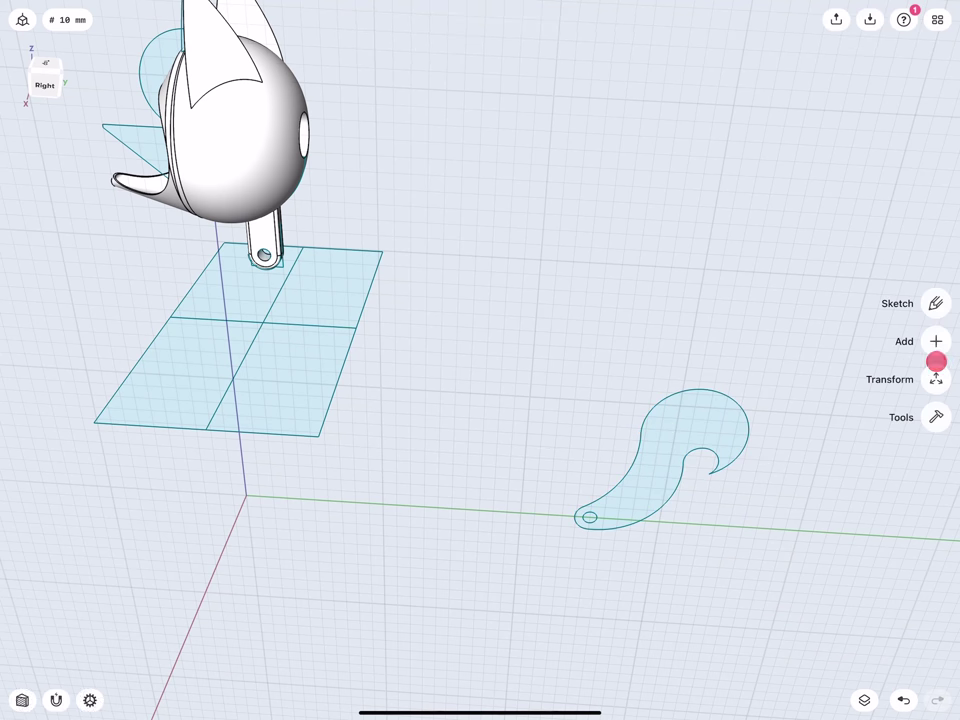
pyautogui.moveTo(510, 377); pyautogui.dragTo(501, 578, button='middle')
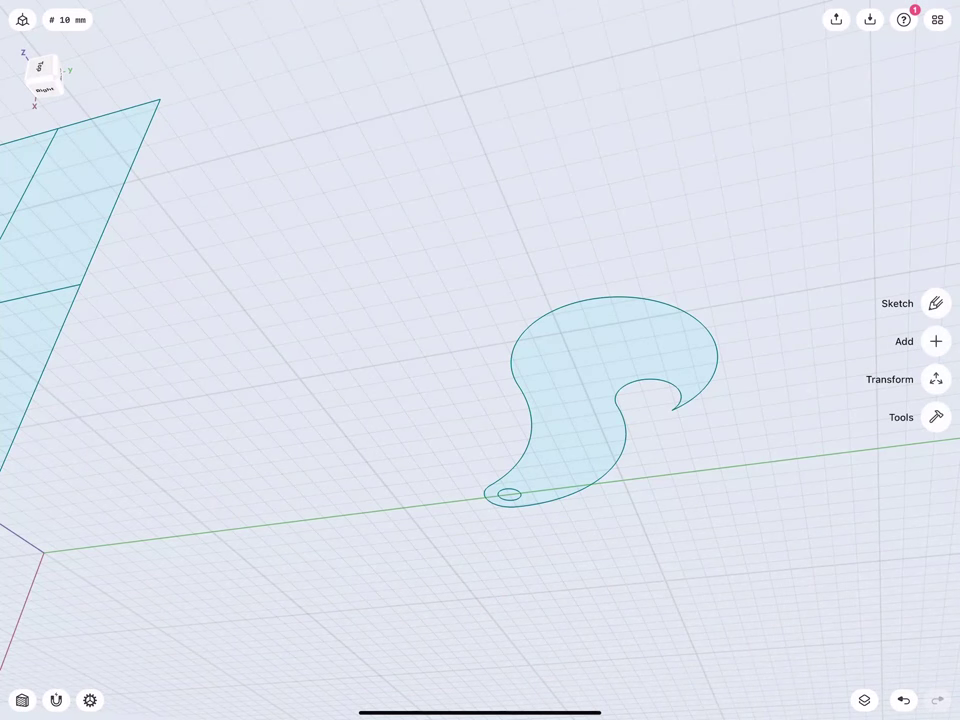
# - Extrude the S-shaped face 5 mm into a solid plate and orbit to view it beside the bird
pyautogui.click(553, 440)
pyautogui.moveTo(553, 438); pyautogui.dragTo(556, 420)
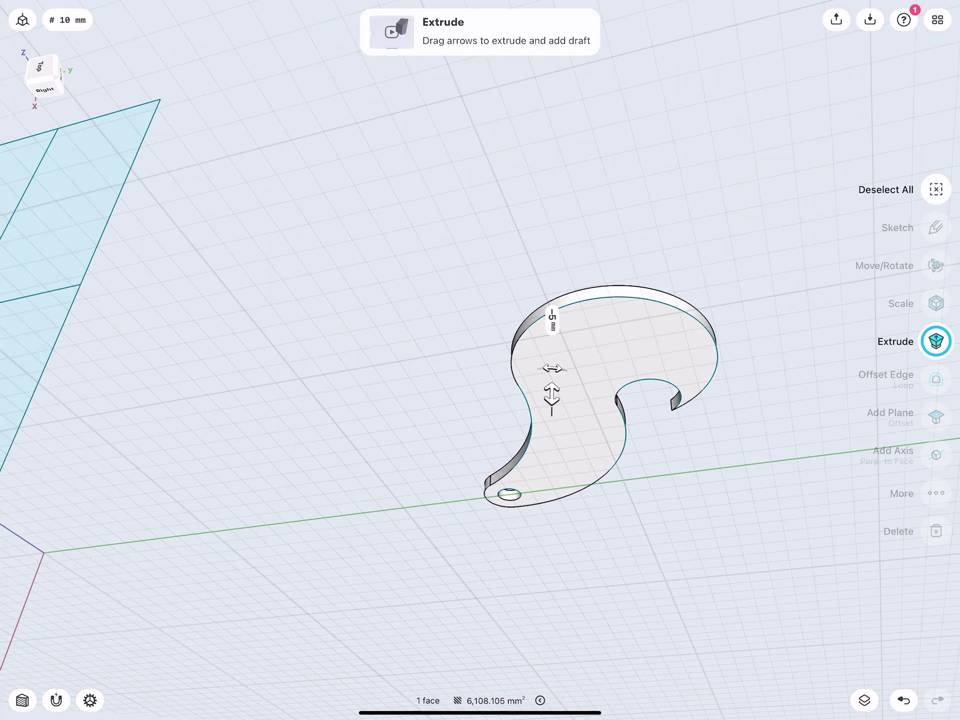
pyautogui.moveTo(504, 361); pyautogui.dragTo(491, 286, button='middle')
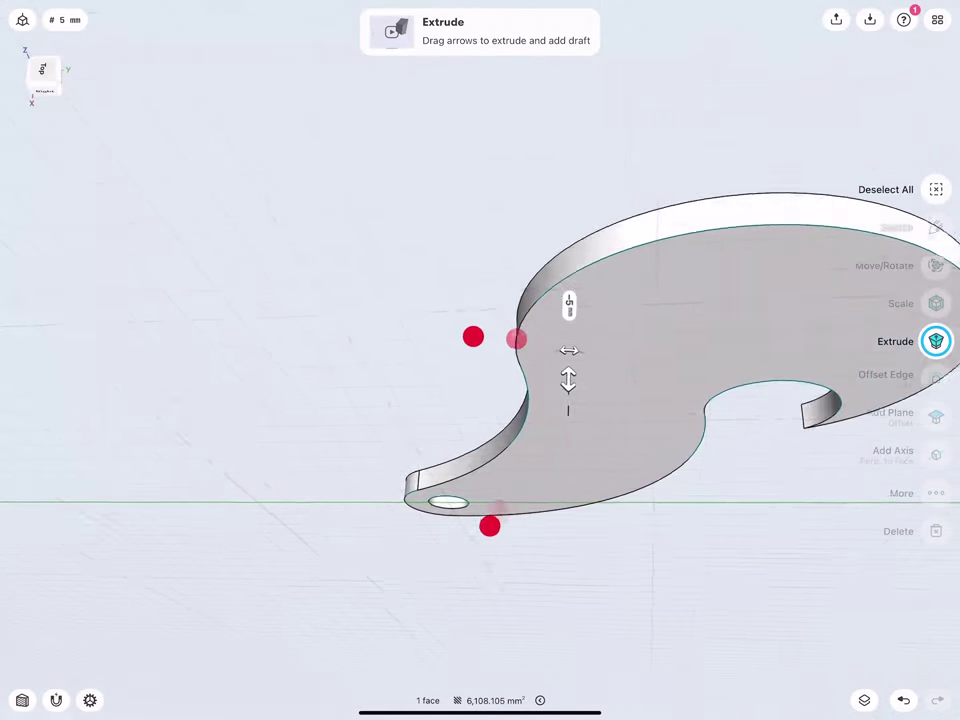
pyautogui.click(597, 310)
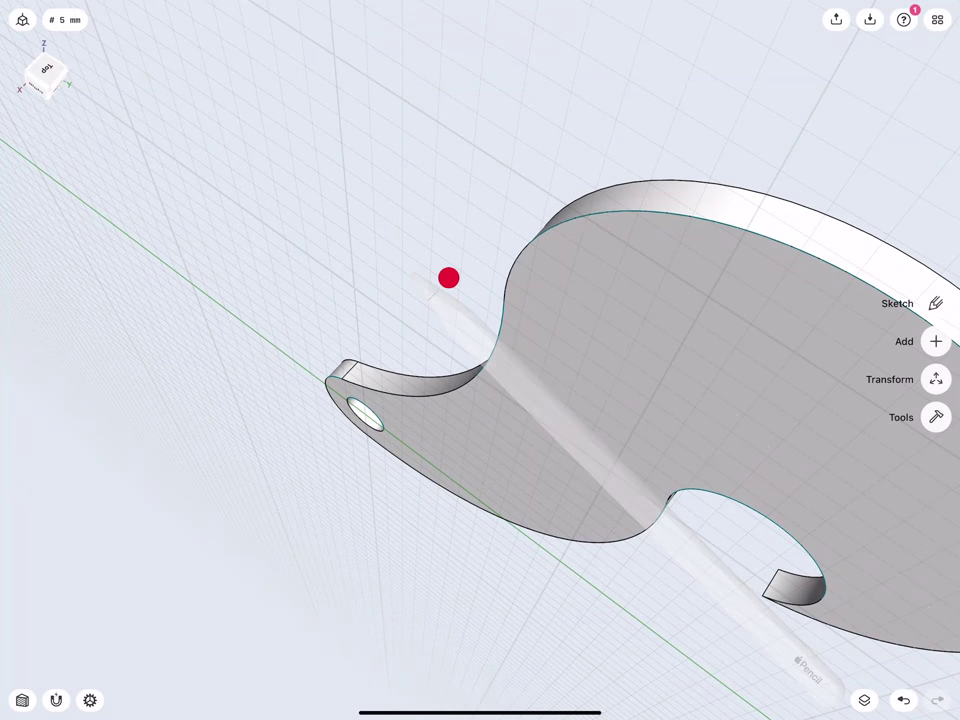
pyautogui.scroll(-5, 388, 414)
pyautogui.scroll(-5, 388, 414)
pyautogui.moveTo(50, 72); pyautogui.dragTo(572, 484, button='middle')
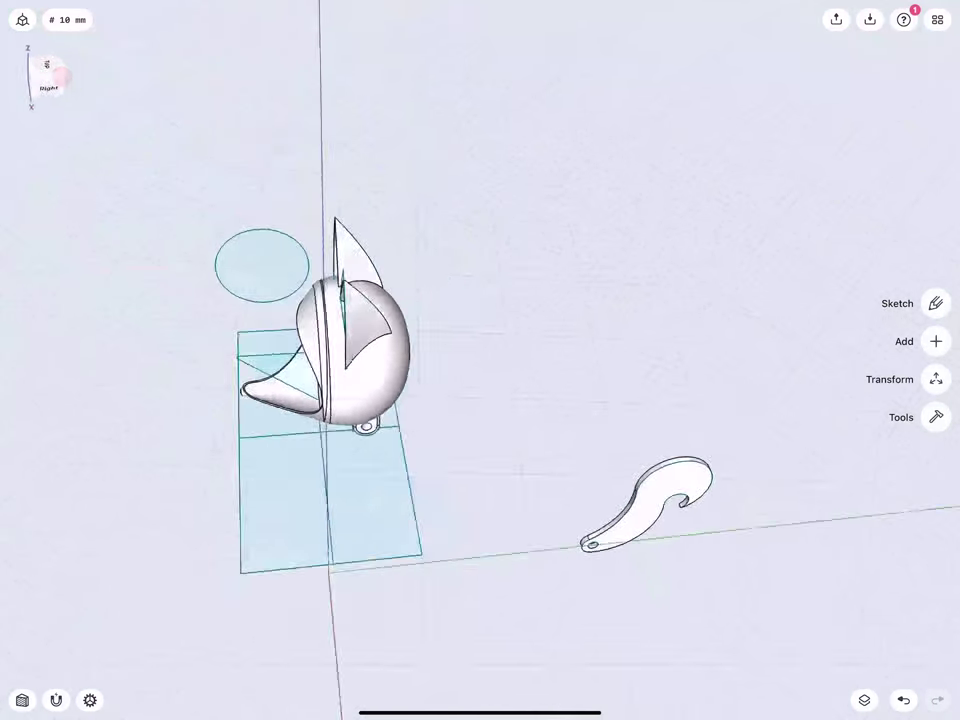
pyautogui.scroll(5, 460, 474)
pyautogui.moveTo(395, 403); pyautogui.dragTo(394, 512, button='middle')
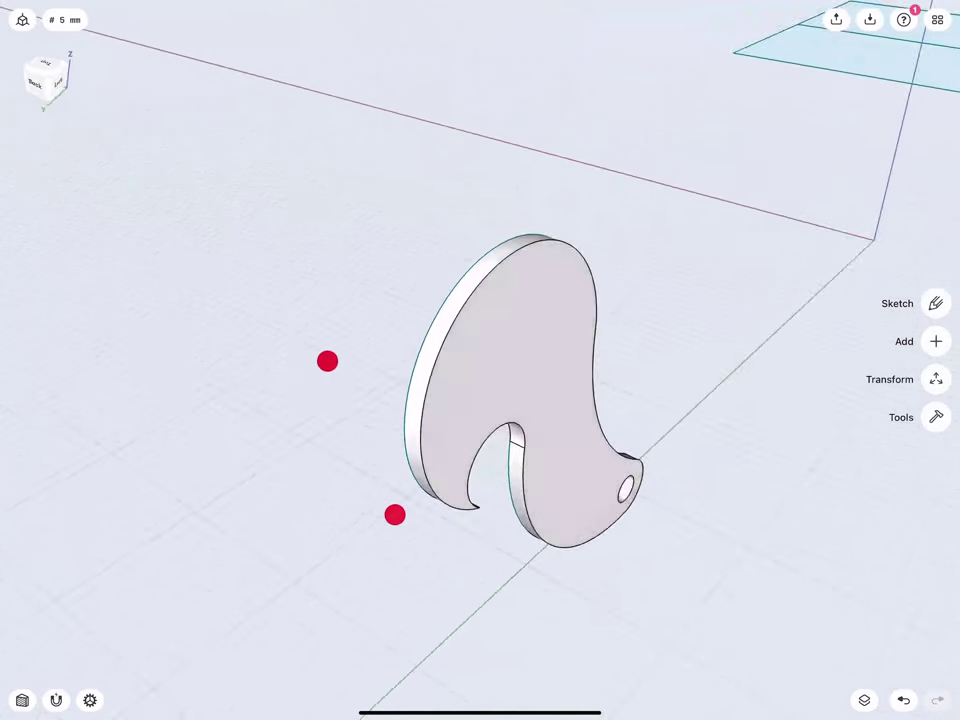
pyautogui.scroll(5, 456, 536)
pyautogui.moveTo(470, 450); pyautogui.dragTo(471, 447, button='middle')
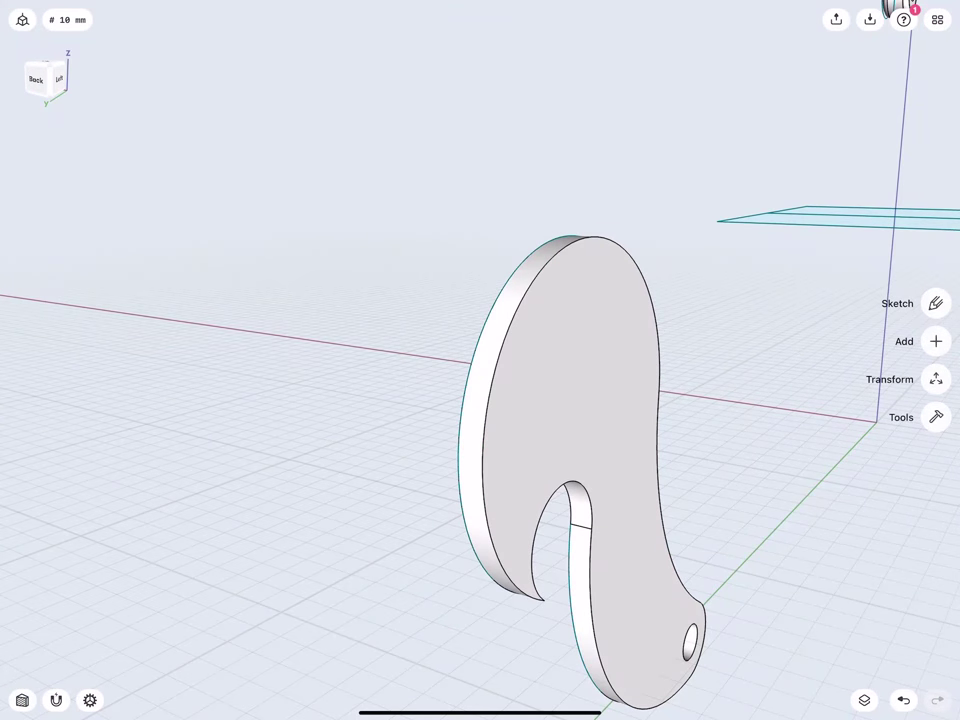
# - Fillet the hook plate's outer front edge with a 2 mm radius
pyautogui.click(536, 272)
pyautogui.moveTo(536, 272); pyautogui.dragTo(549, 260)
pyautogui.click(570, 233)
pyautogui.click(557, 268)
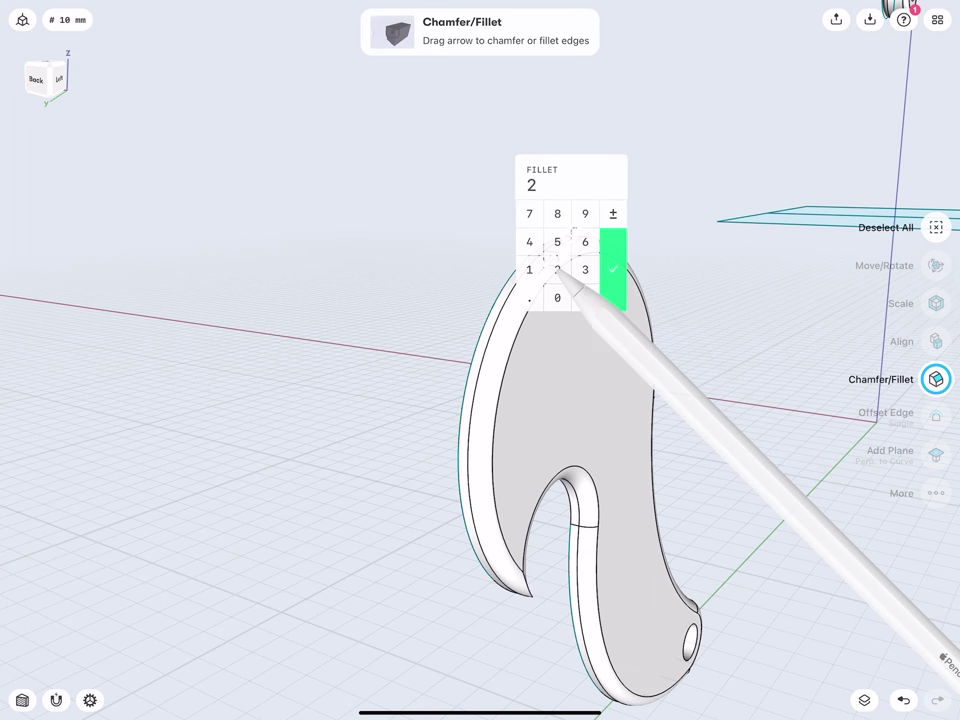
pyautogui.click(613, 268)
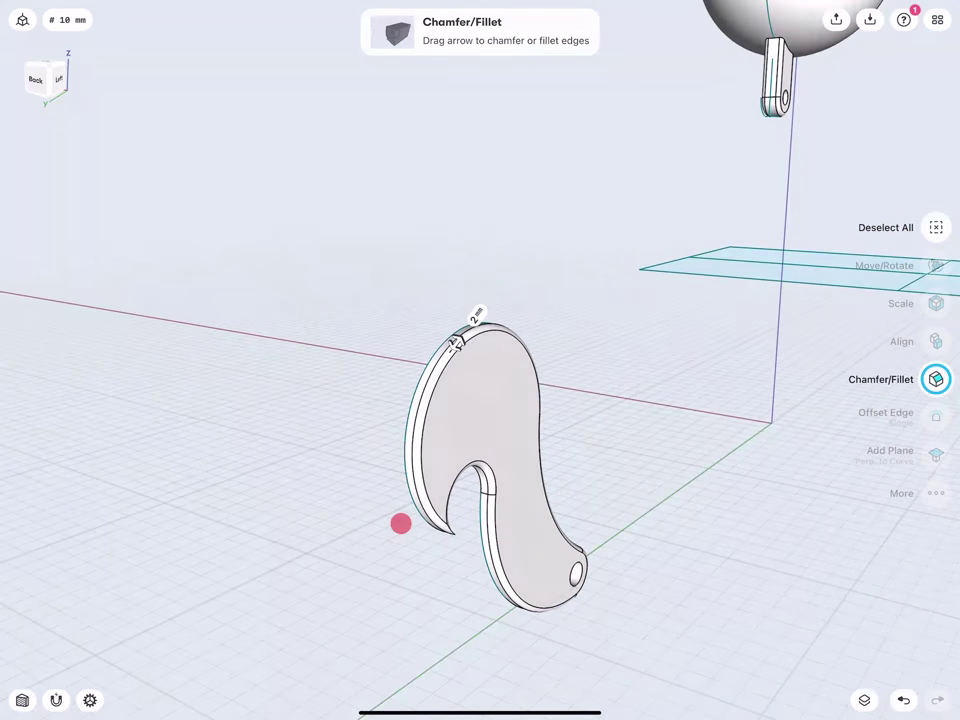
pyautogui.moveTo(400, 520)
pyautogui.mouseDown(button='middle')
pyautogui.moveTo(460, 445)
pyautogui.moveTo(354, 414)
pyautogui.moveTo(446, 419)
pyautogui.moveTo(506, 393)
pyautogui.mouseUp(button='middle')
# - Mirror the hook plate body across the chosen plane, keeping the original and adding Body 03 (1)
pyautogui.click(266, 390)
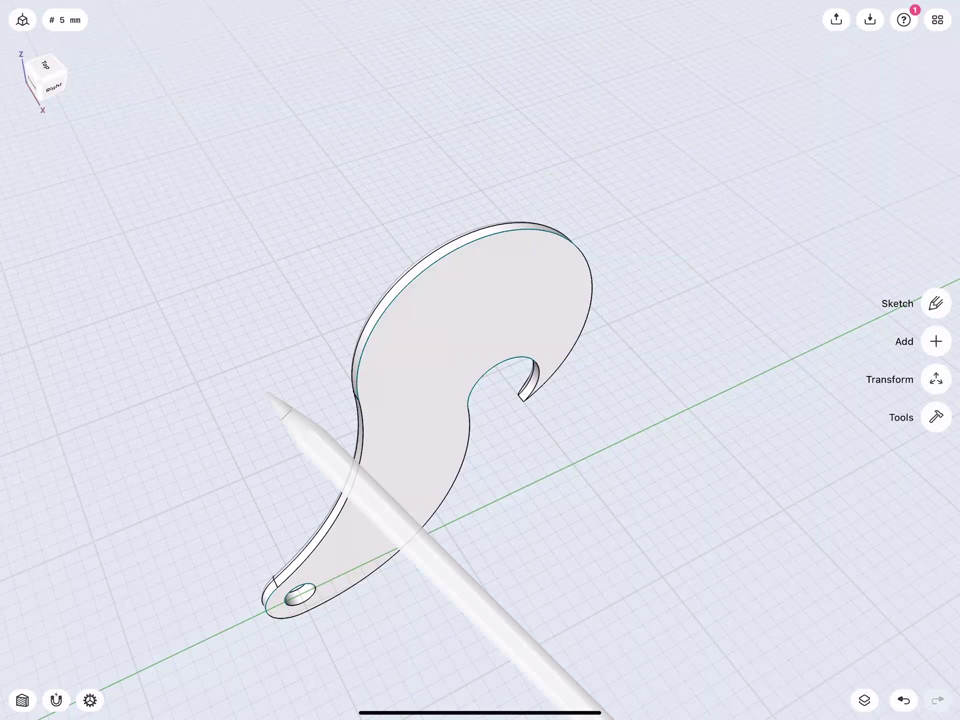
pyautogui.click(425, 440)
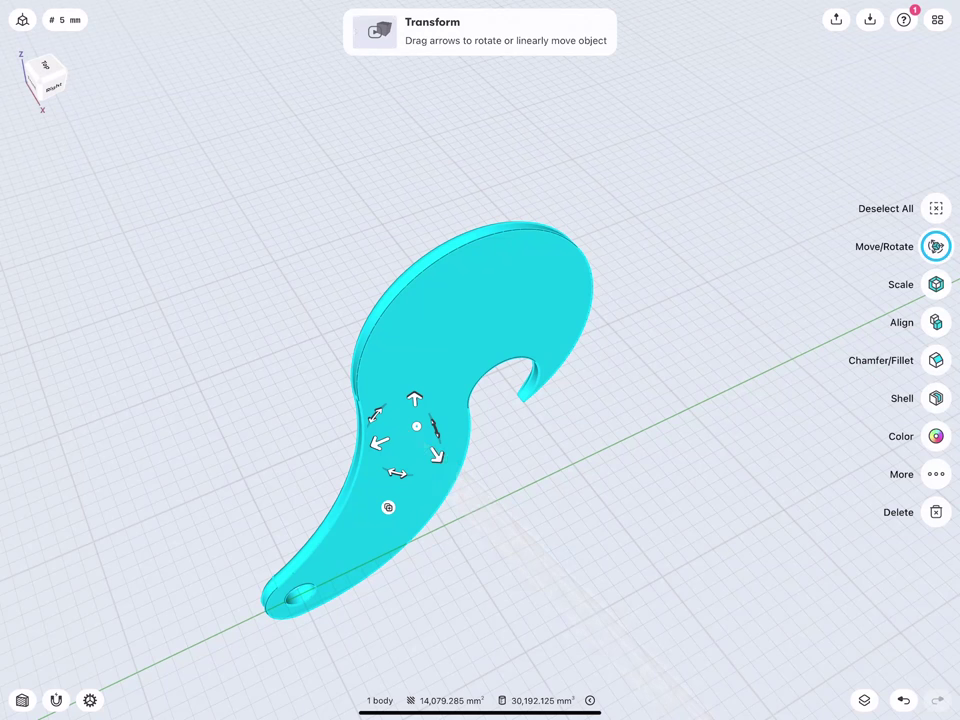
pyautogui.click(935, 474)
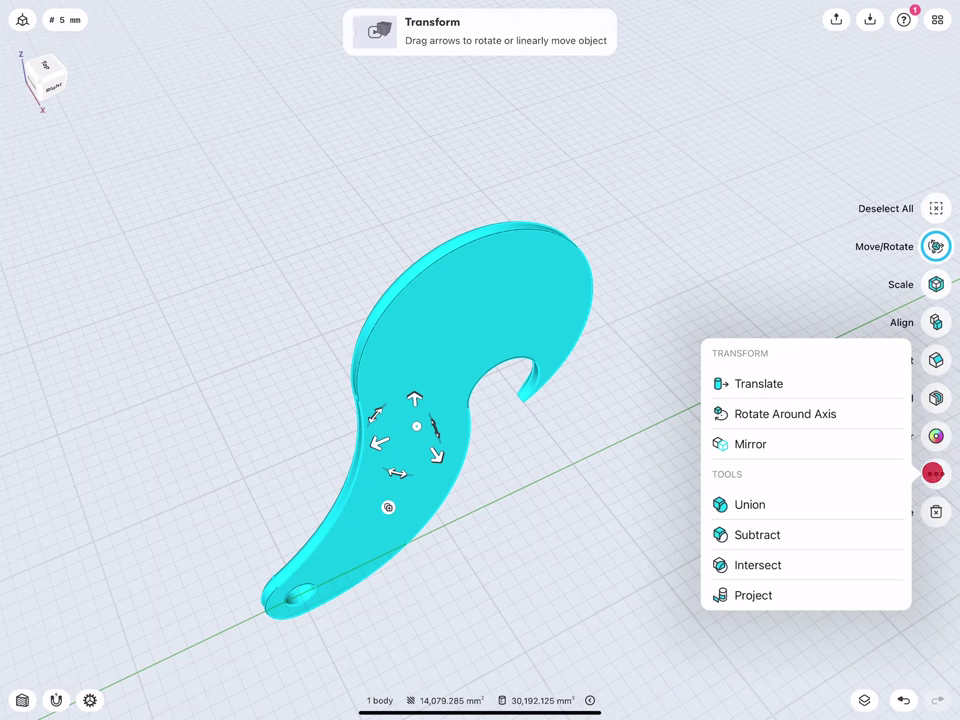
pyautogui.click(789, 438)
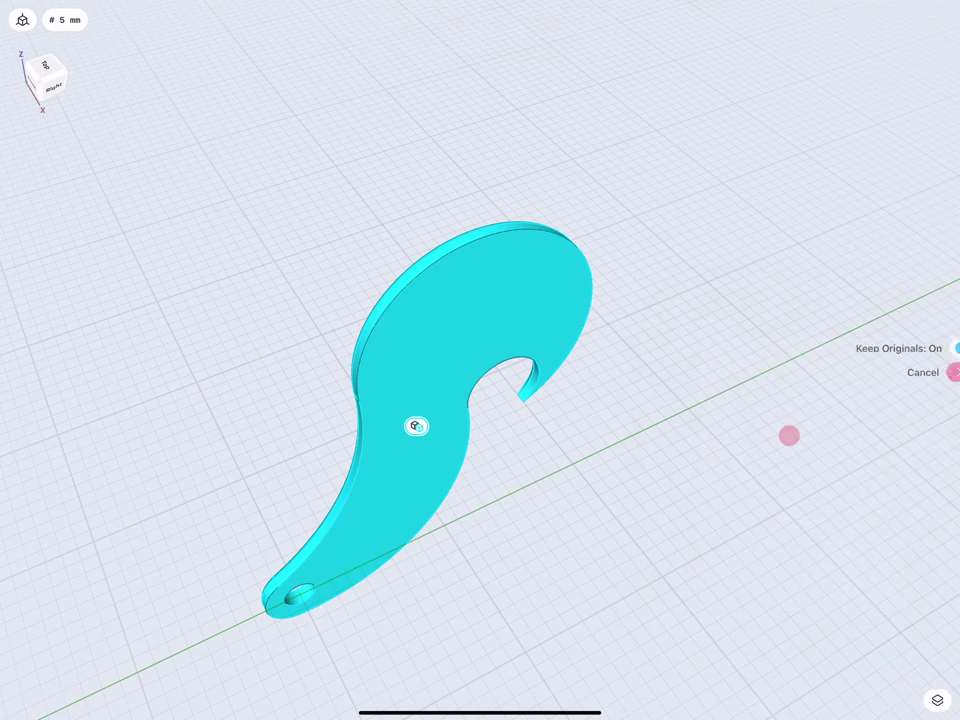
pyautogui.click(398, 377)
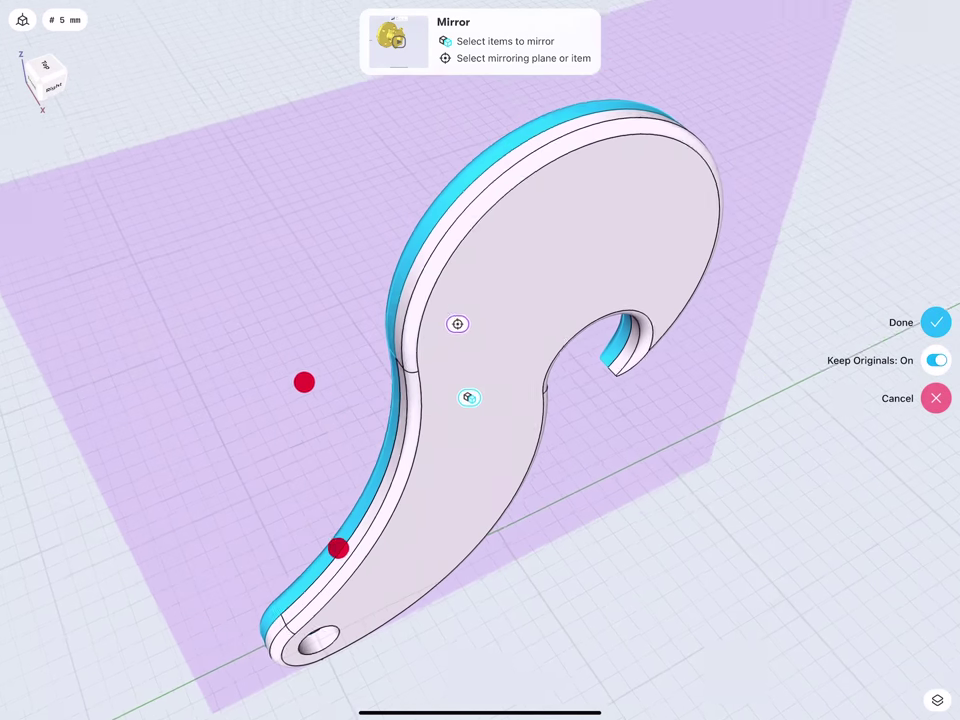
pyautogui.moveTo(302, 381)
pyautogui.mouseDown(button='middle')
pyautogui.moveTo(396, 343)
pyautogui.moveTo(255, 369)
pyautogui.moveTo(450, 469)
pyautogui.moveTo(362, 438)
pyautogui.mouseUp(button='middle')
pyautogui.click(936, 322)
pyautogui.scroll(-5, 372, 410)
# - Hide the Sketches folder in the Items list
pyautogui.click(864, 700)
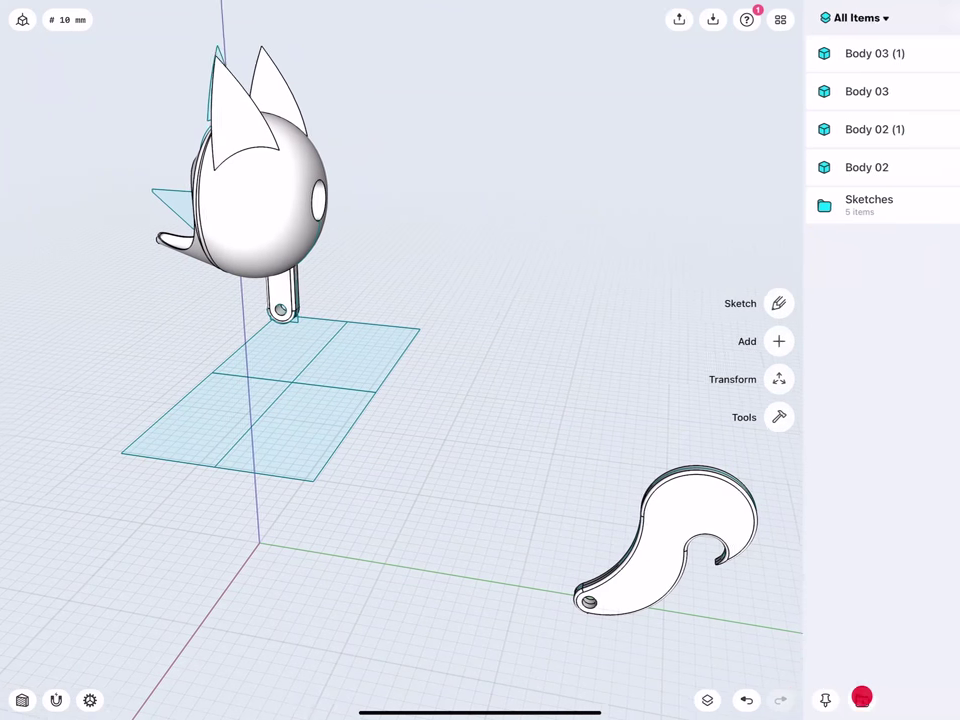
pyautogui.moveTo(238, 472); pyautogui.dragTo(340, 518, button='middle')
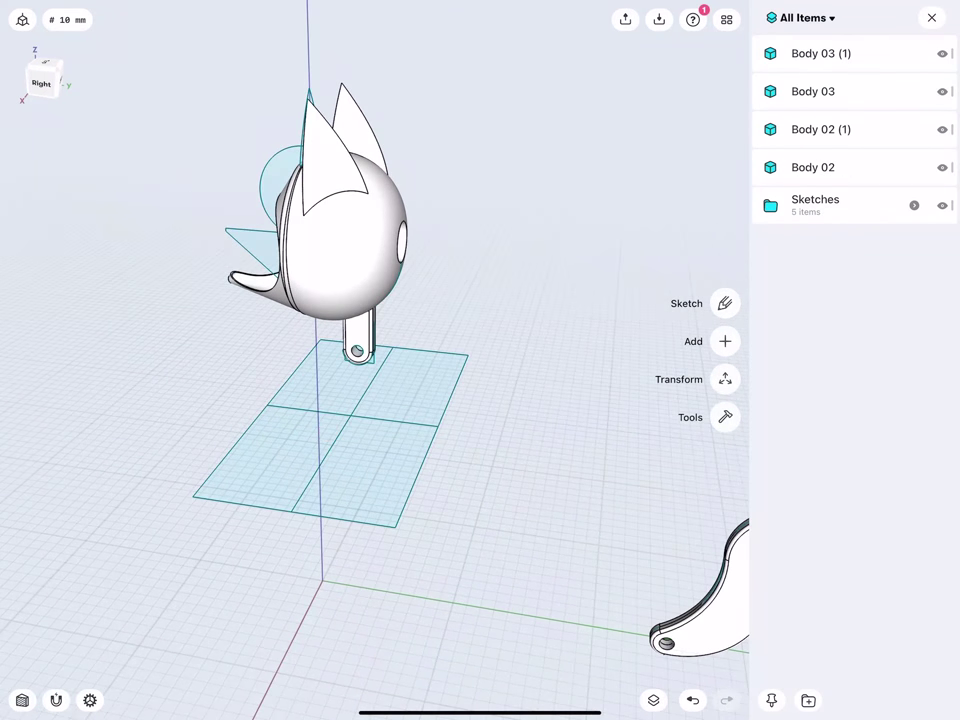
pyautogui.scroll(-3, 305, 478)
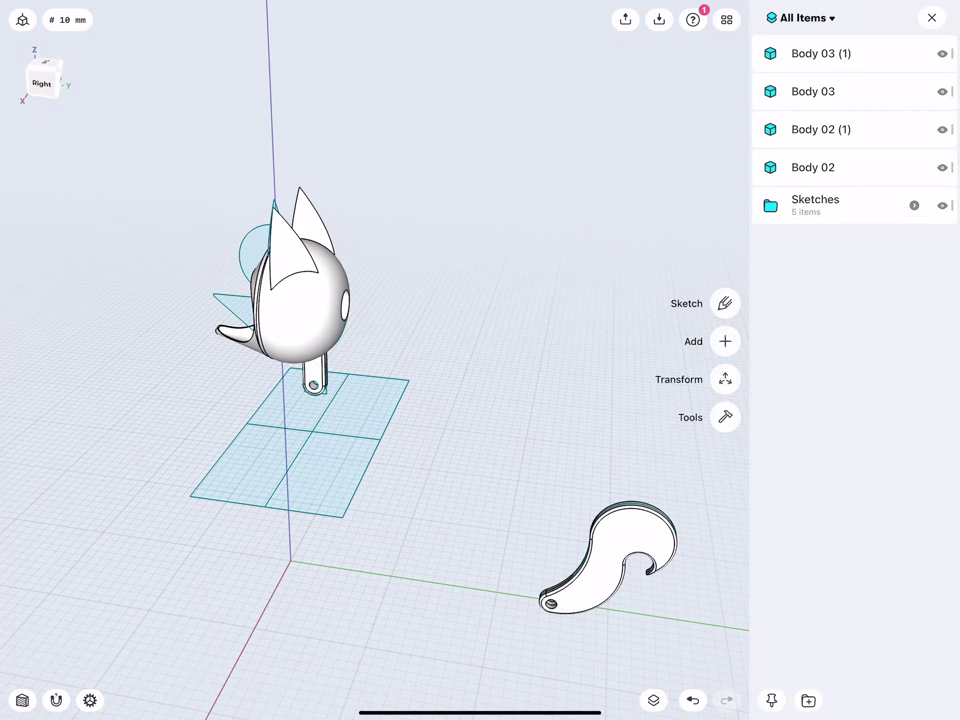
pyautogui.click(942, 205)
pyautogui.click(931, 17)
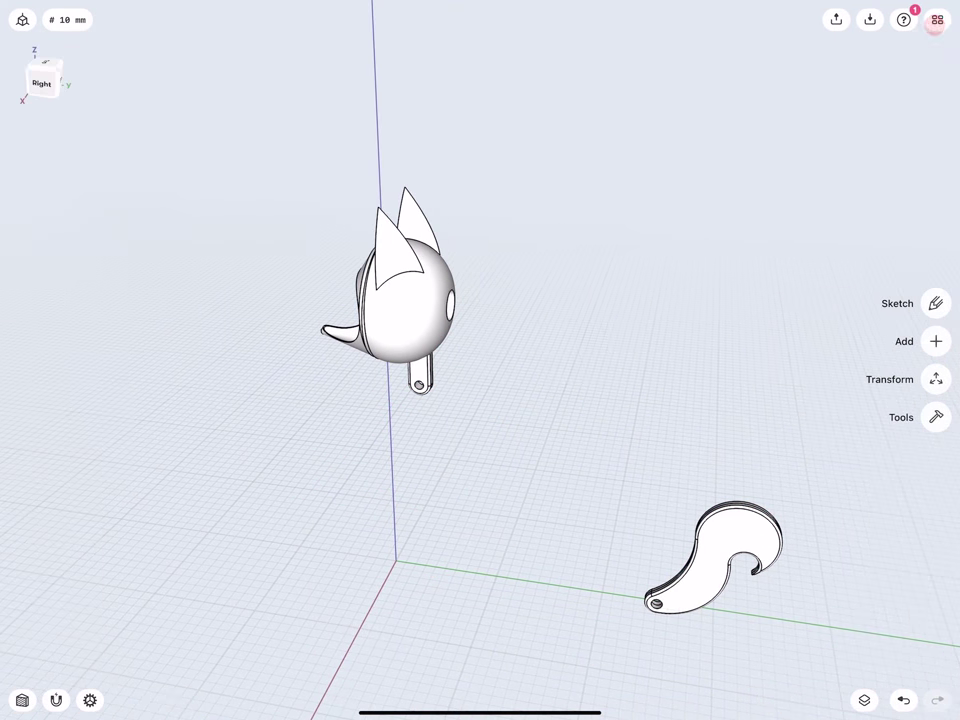
# - Switch to the Right view and draw a vertical line about 70 mm up from the origin
pyautogui.moveTo(46, 74); pyautogui.dragTo(48, 95)
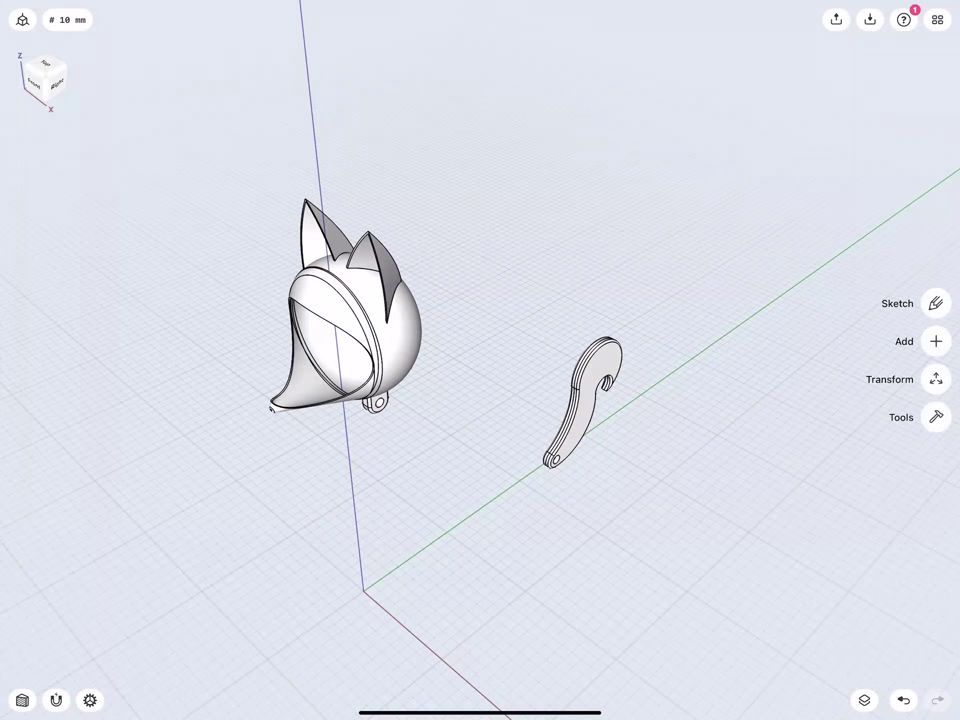
pyautogui.moveTo(165, 304); pyautogui.dragTo(114, 276)
pyautogui.click(44, 80)
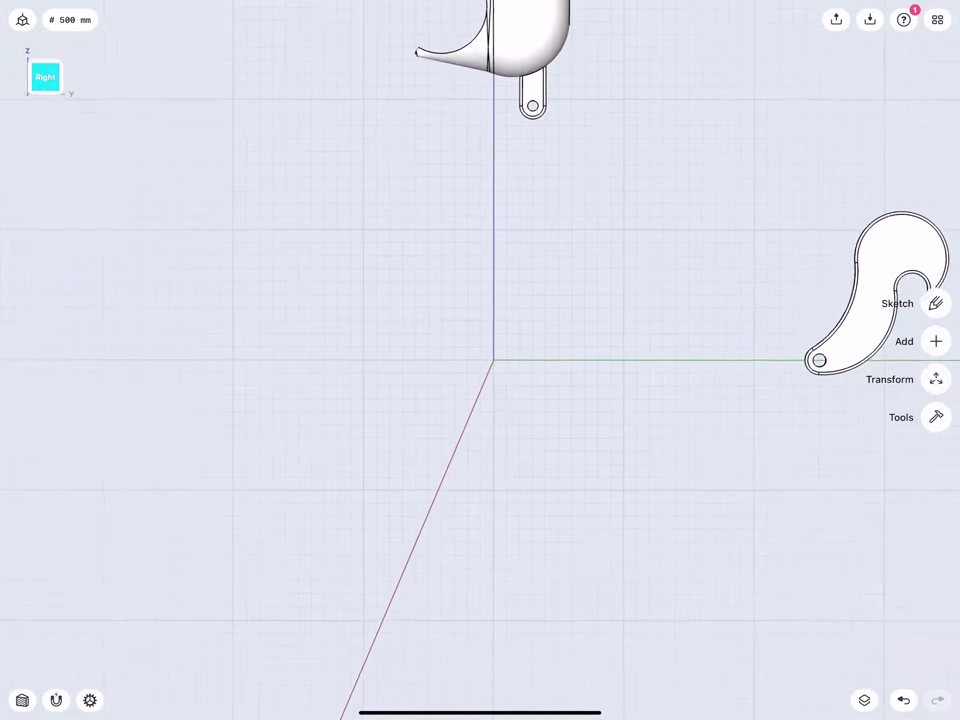
pyautogui.scroll(10, 308, 420)
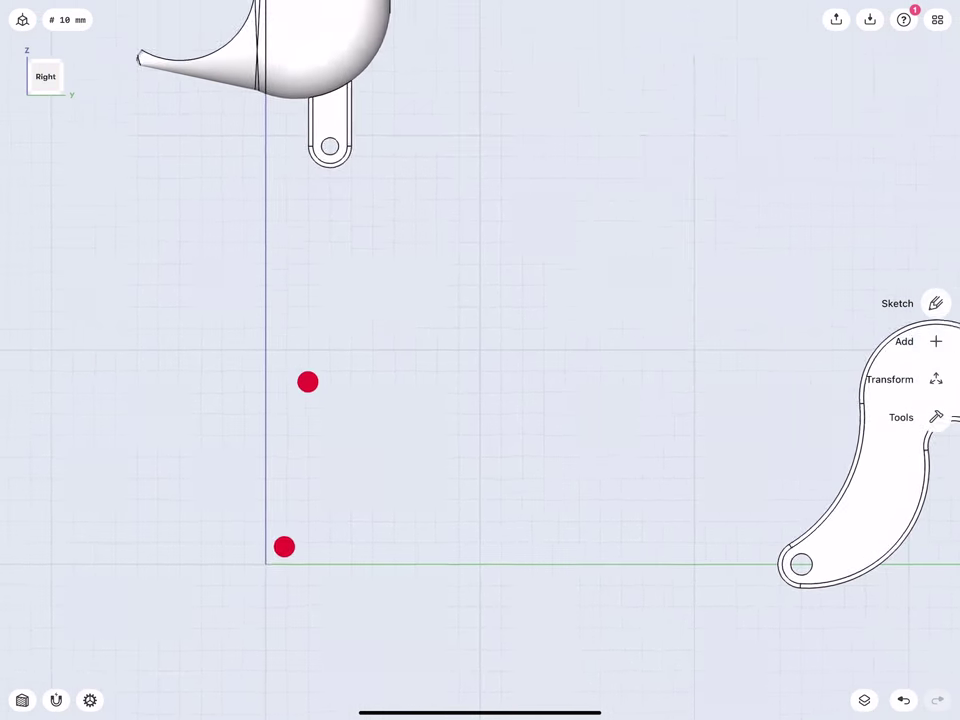
pyautogui.scroll(5, 300, 450)
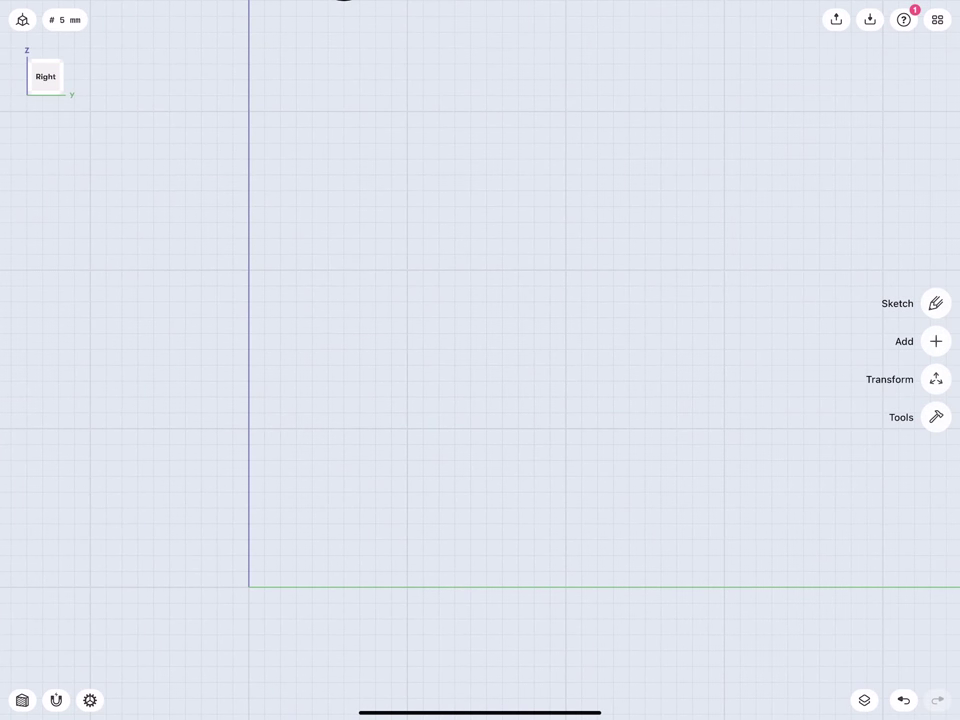
pyautogui.moveTo(249, 587); pyautogui.dragTo(249, 349)
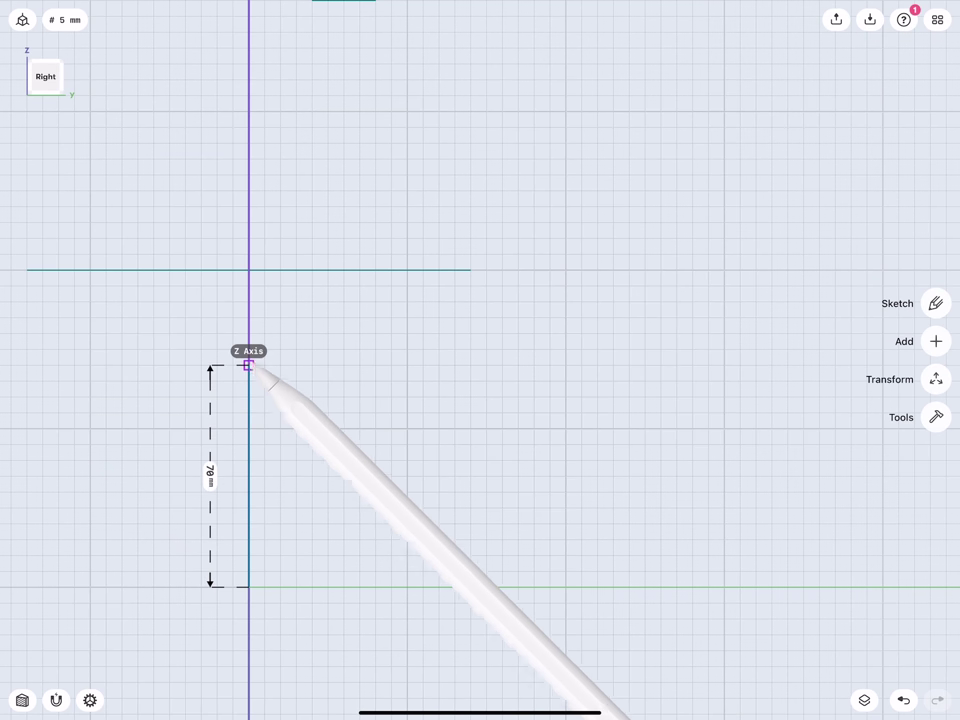
# - Set the vertical line to 55 mm, then add a 20 mm baseline segment and a slanted line
pyautogui.click(210, 465)
pyautogui.click(196, 494)
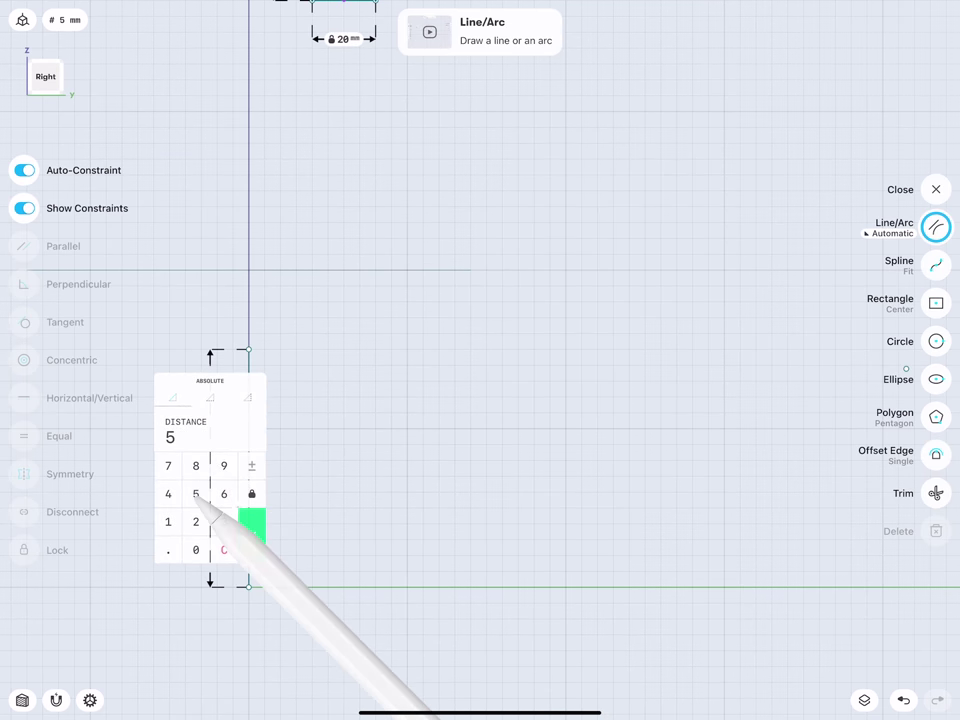
pyautogui.click(251, 522)
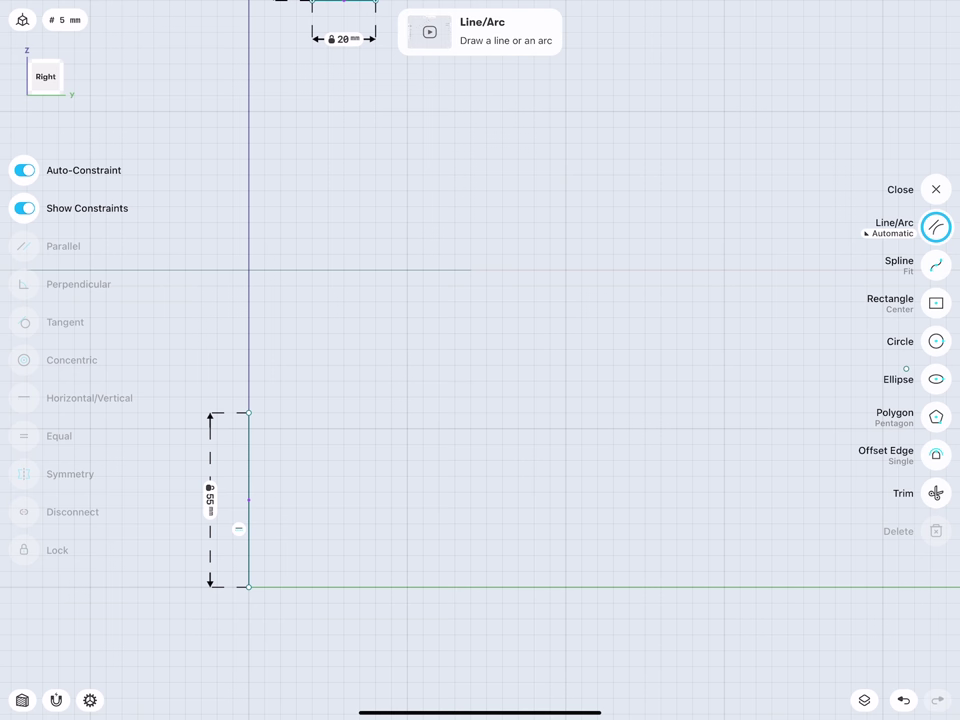
pyautogui.moveTo(249, 587); pyautogui.dragTo(312, 587)
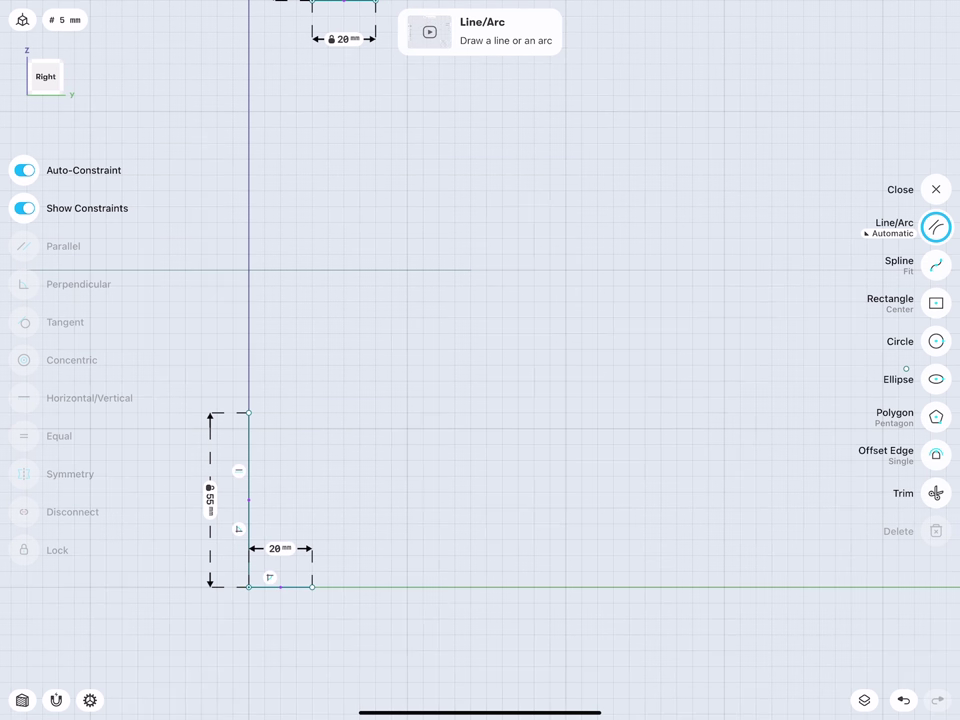
pyautogui.moveTo(316, 516); pyautogui.dragTo(262, 416, button='middle')
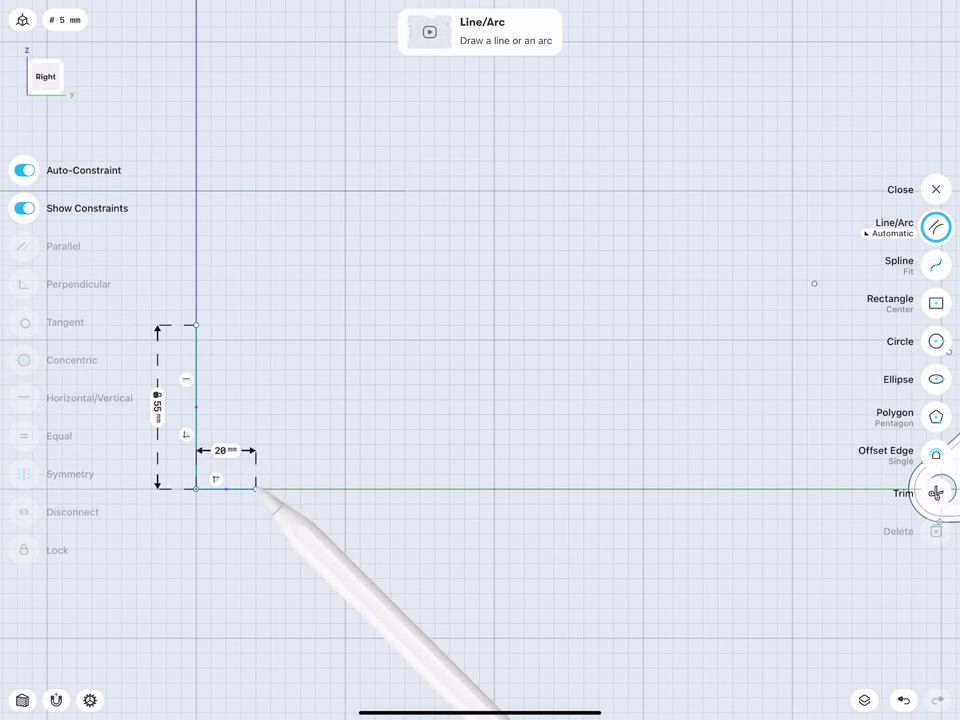
pyautogui.moveTo(256, 489); pyautogui.dragTo(196, 325)
# - Draw a 120 mm horizontal baseline, a 28 mm vertical at its end, and a sloped line to its top
pyautogui.moveTo(256, 489); pyautogui.dragTo(643, 489)
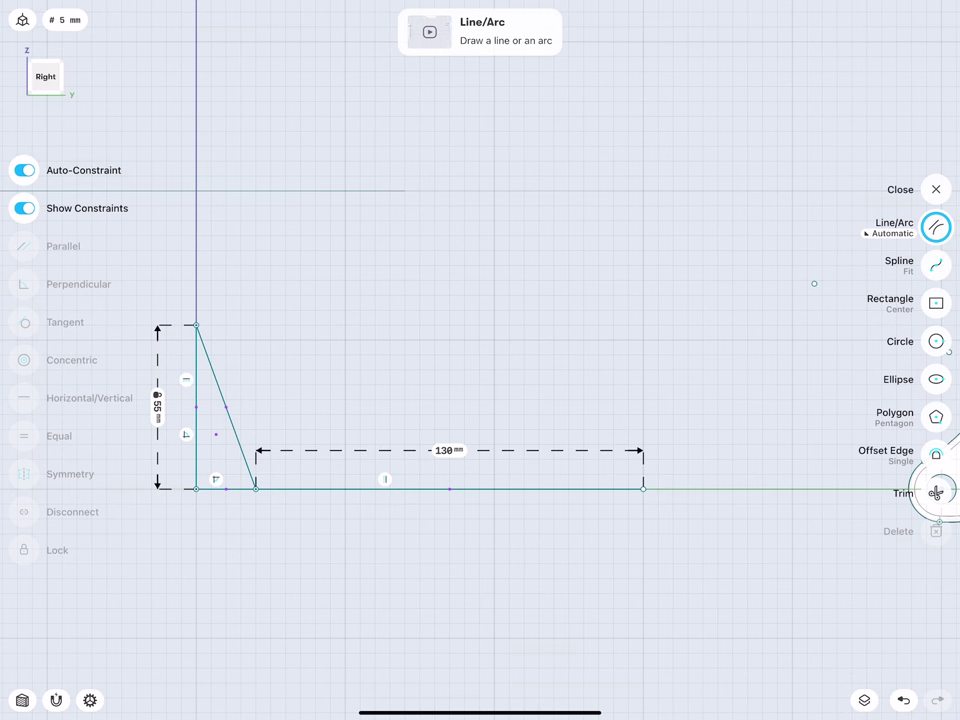
pyautogui.click(445, 450)
pyautogui.write('120')
pyautogui.click(491, 517)
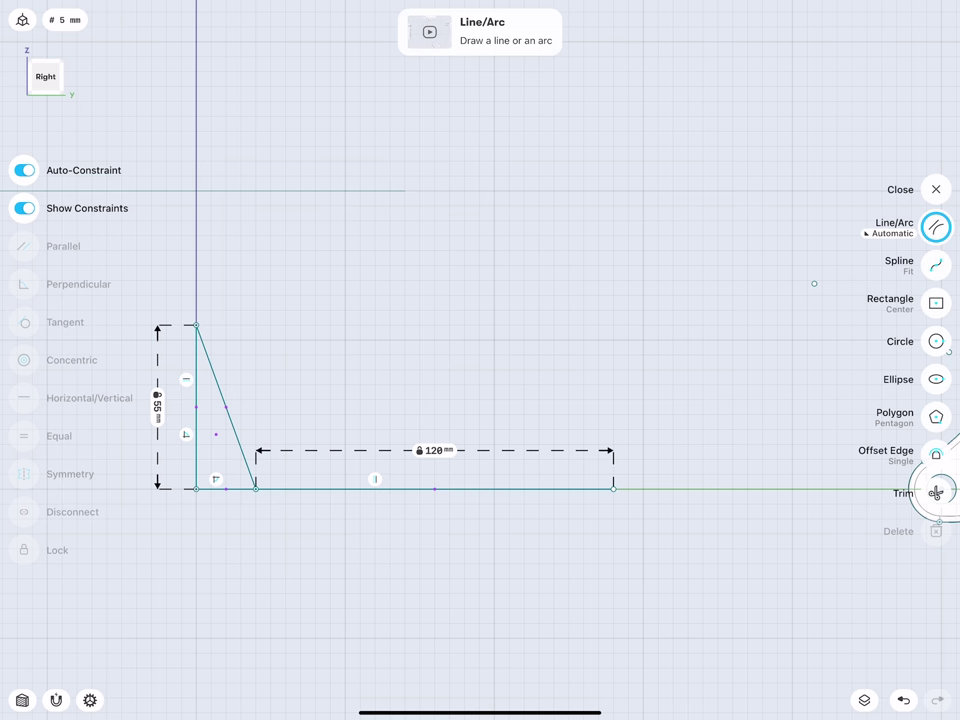
pyautogui.moveTo(613, 489); pyautogui.dragTo(613, 407)
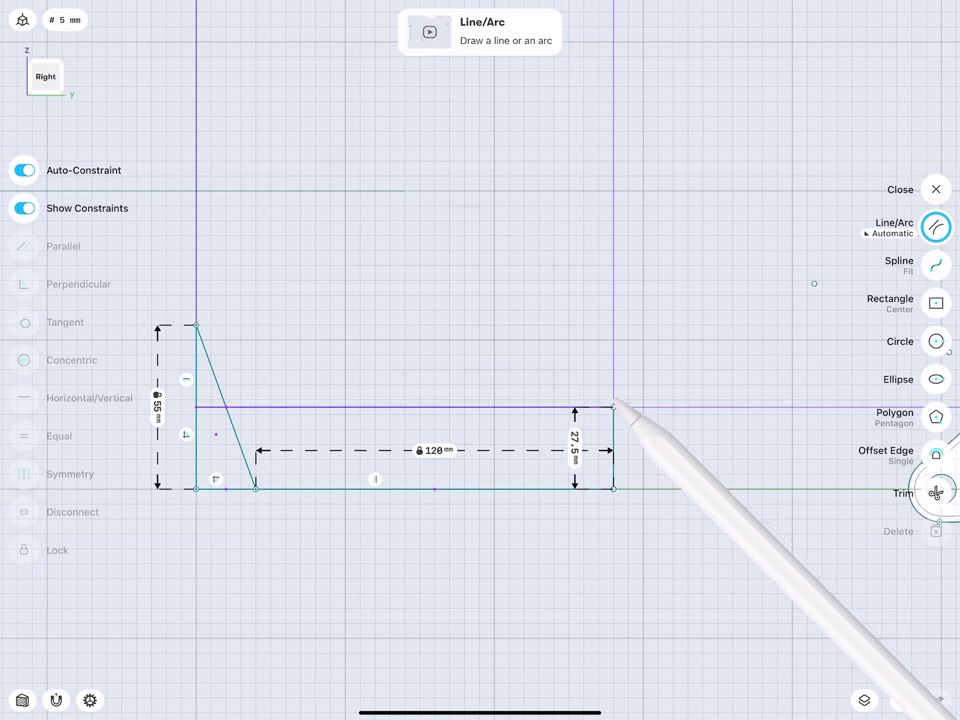
pyautogui.click(575, 447)
pyautogui.write('28')
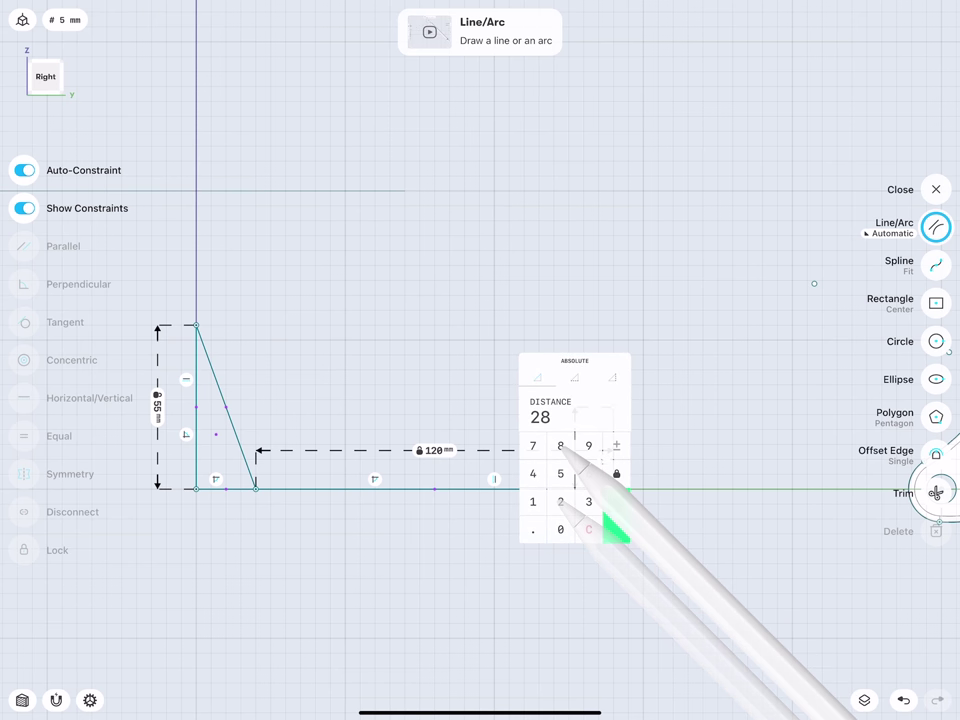
pyautogui.click(617, 514)
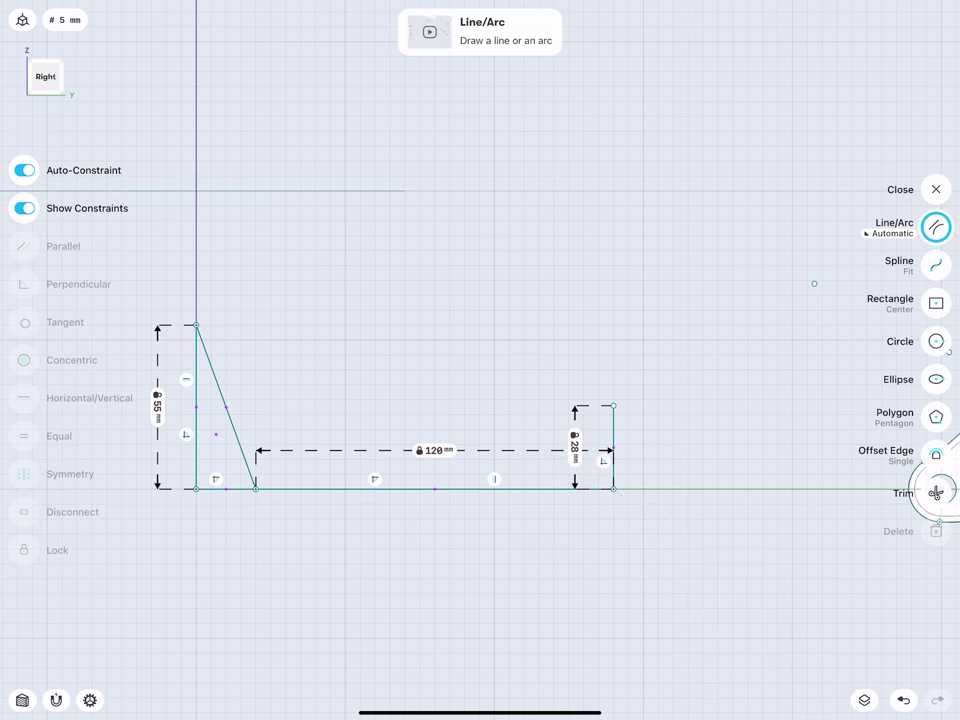
pyautogui.moveTo(256, 489); pyautogui.dragTo(613, 406)
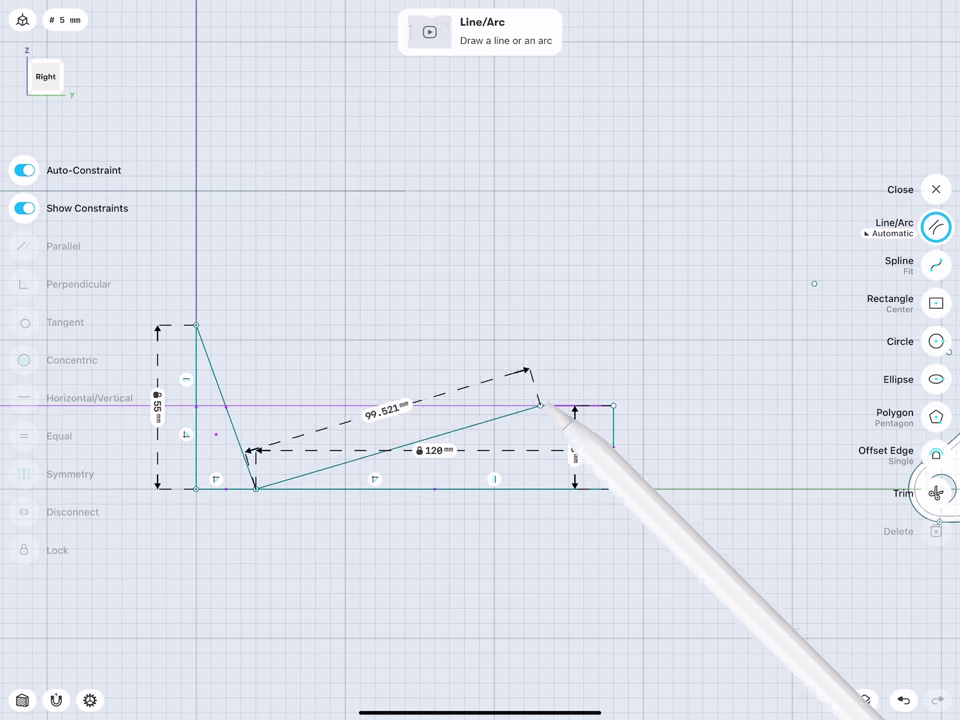
# - Extend the upper vertical line to a length of 27 mm
pyautogui.moveTo(494, 515); pyautogui.dragTo(324, 600, button='middle')
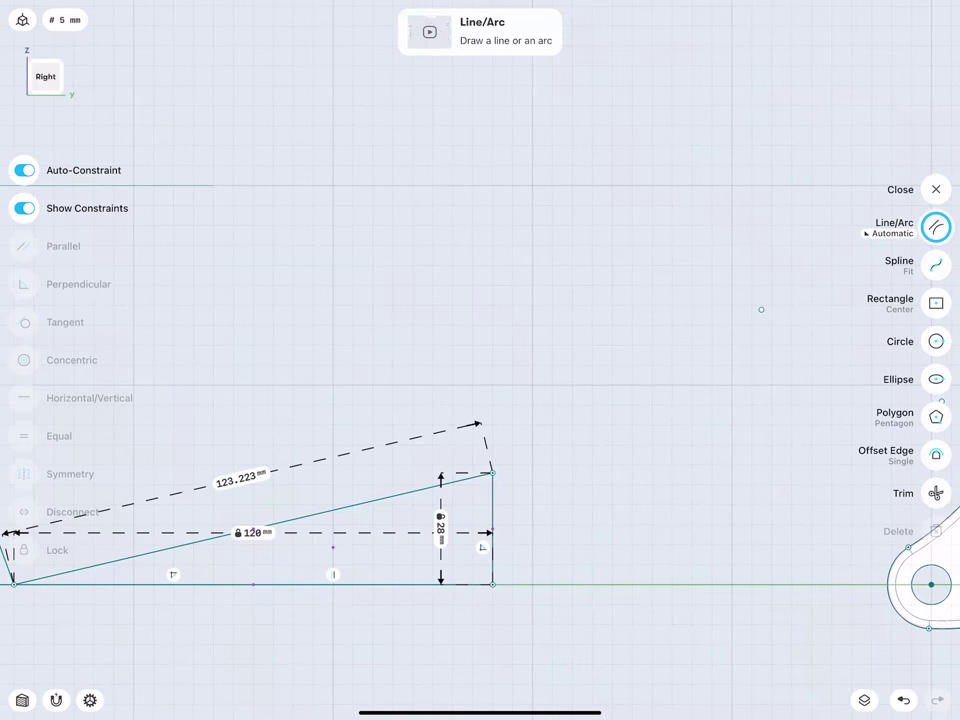
pyautogui.moveTo(492, 472); pyautogui.dragTo(492, 360)
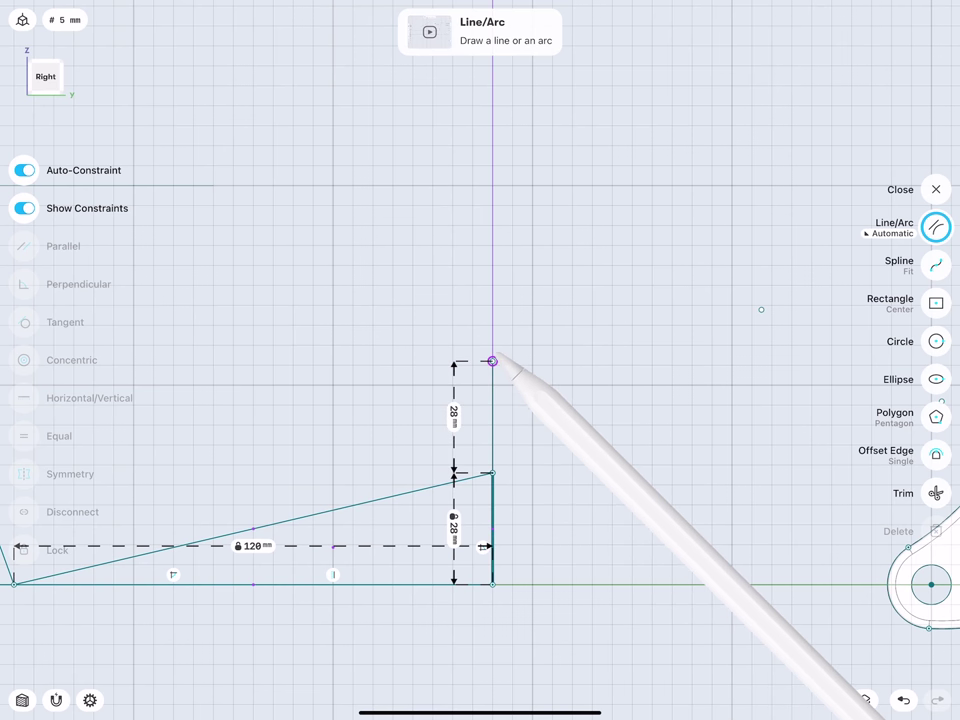
pyautogui.click(454, 412)
pyautogui.click(439, 470)
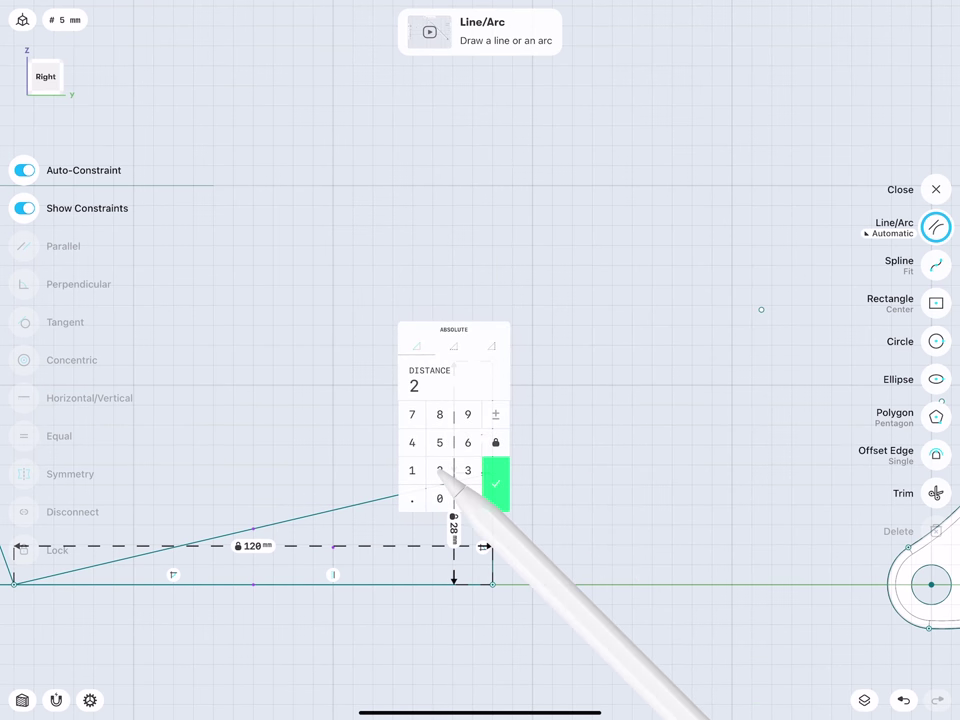
pyautogui.click(412, 414)
pyautogui.click(496, 484)
# - Draw the top line closing the 140 mm outline and view the sketch in 3D
pyautogui.scroll(-3, 374, 423)
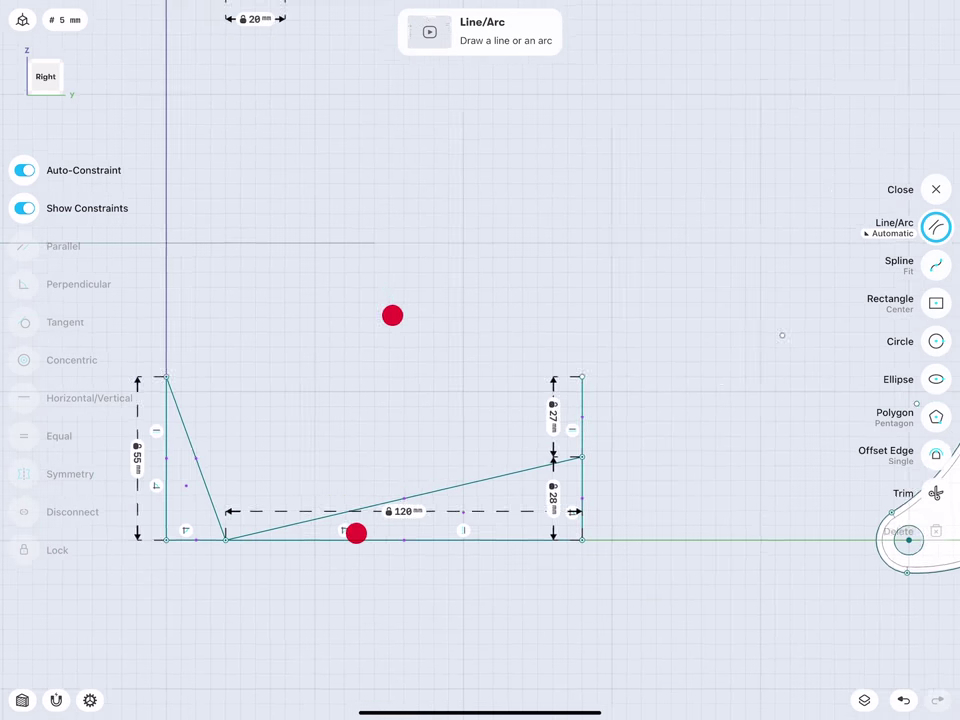
pyautogui.scroll(-1, 425, 422)
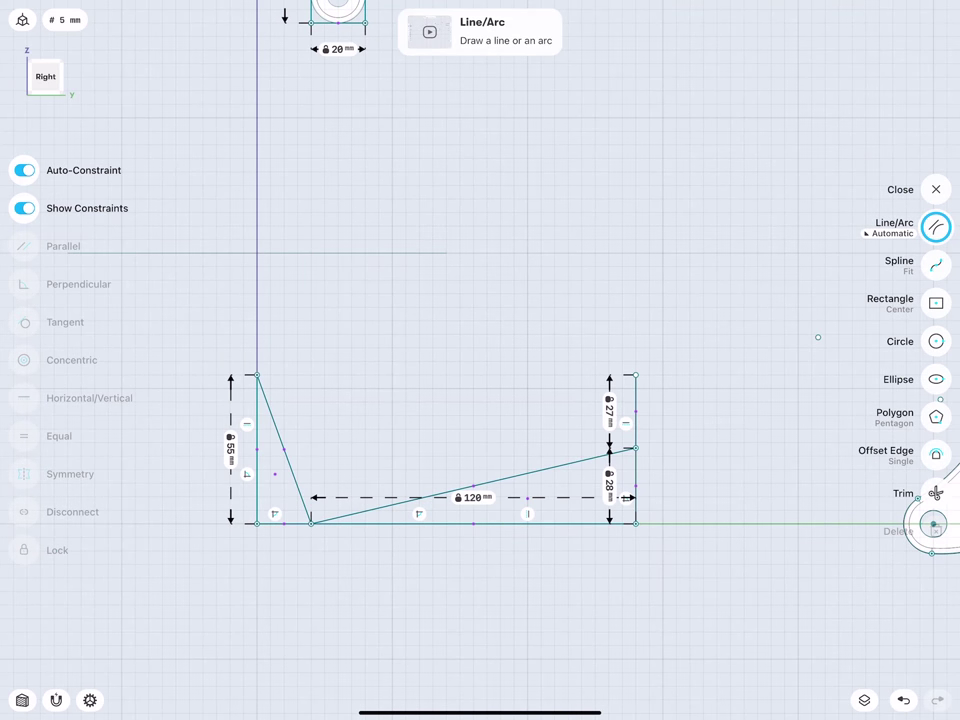
pyautogui.moveTo(257, 375); pyautogui.dragTo(636, 375)
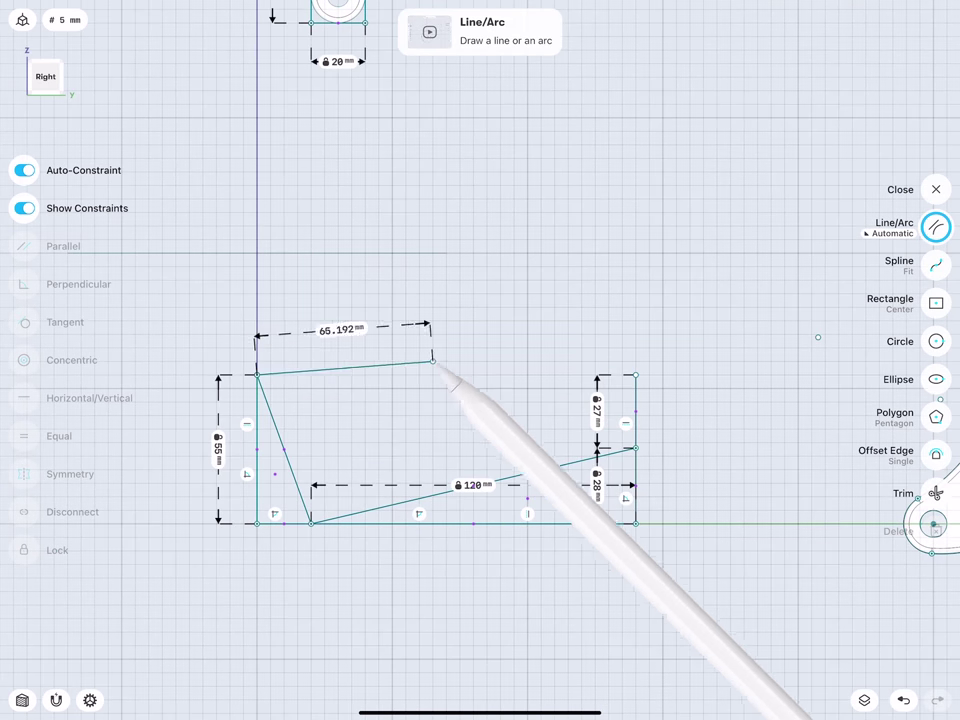
pyautogui.scroll(-2, 358, 409)
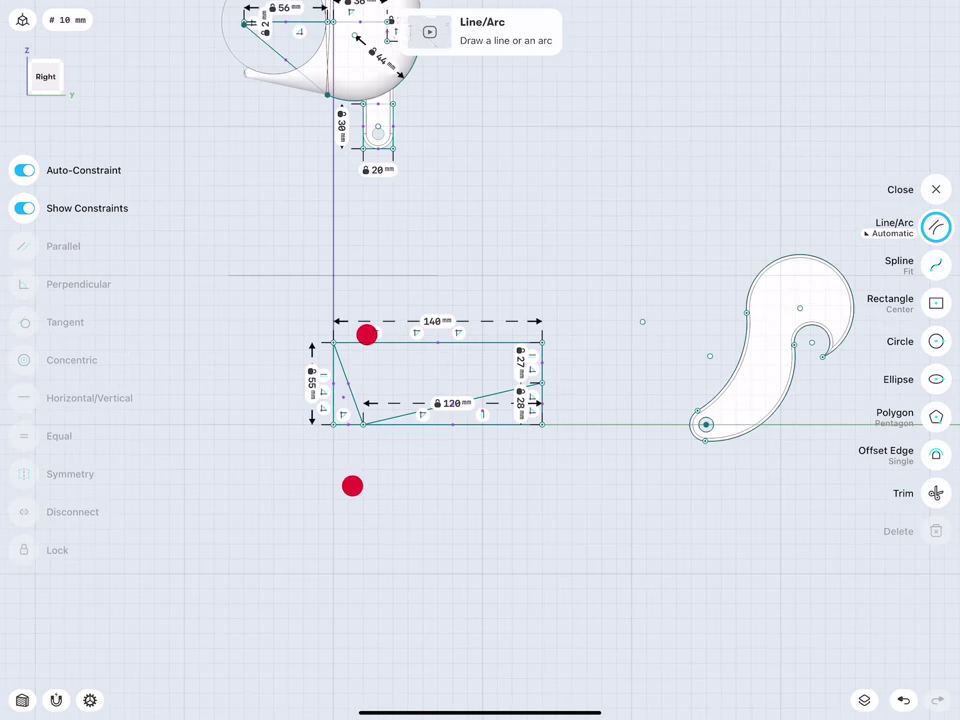
pyautogui.moveTo(364, 343); pyautogui.dragTo(392, 283)
pyautogui.scroll(5, 265, 360)
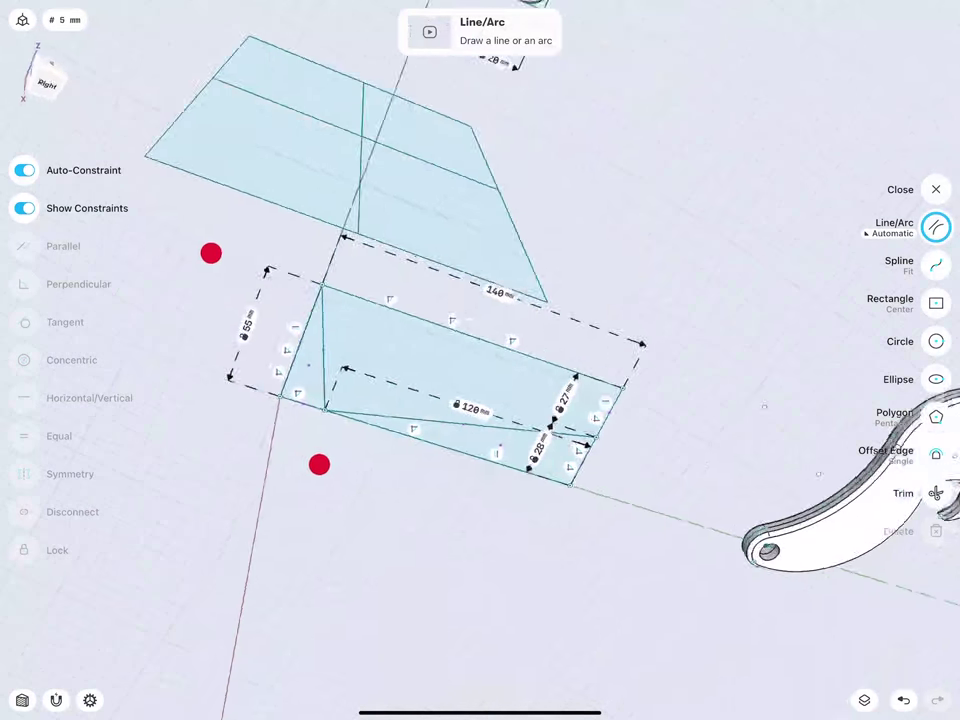
pyautogui.scroll(3, 240, 380)
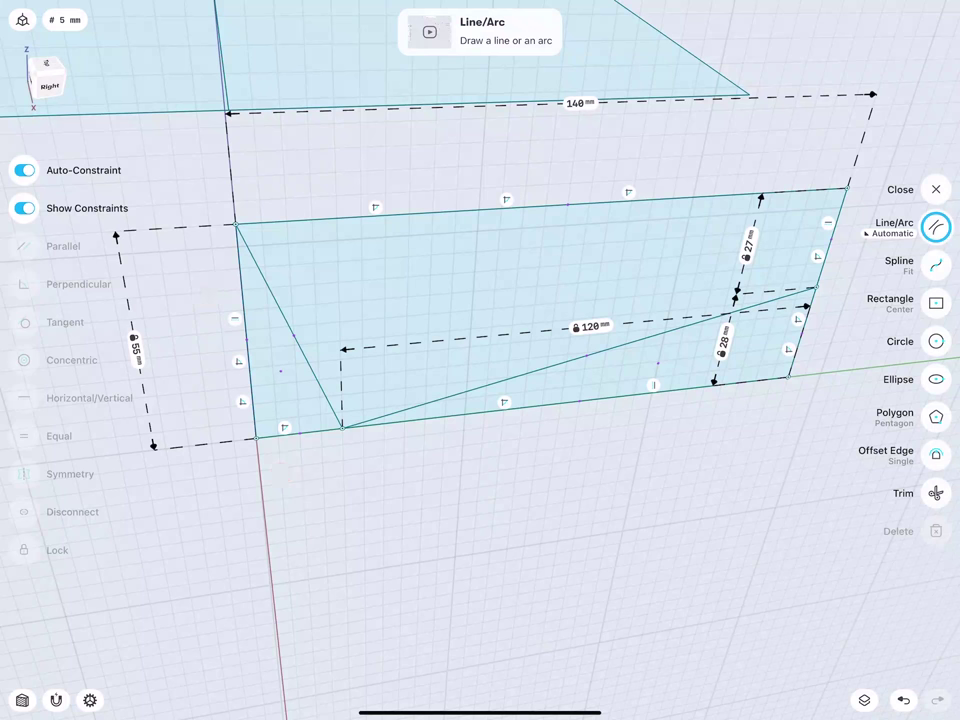
pyautogui.scroll(-3, 263, 370)
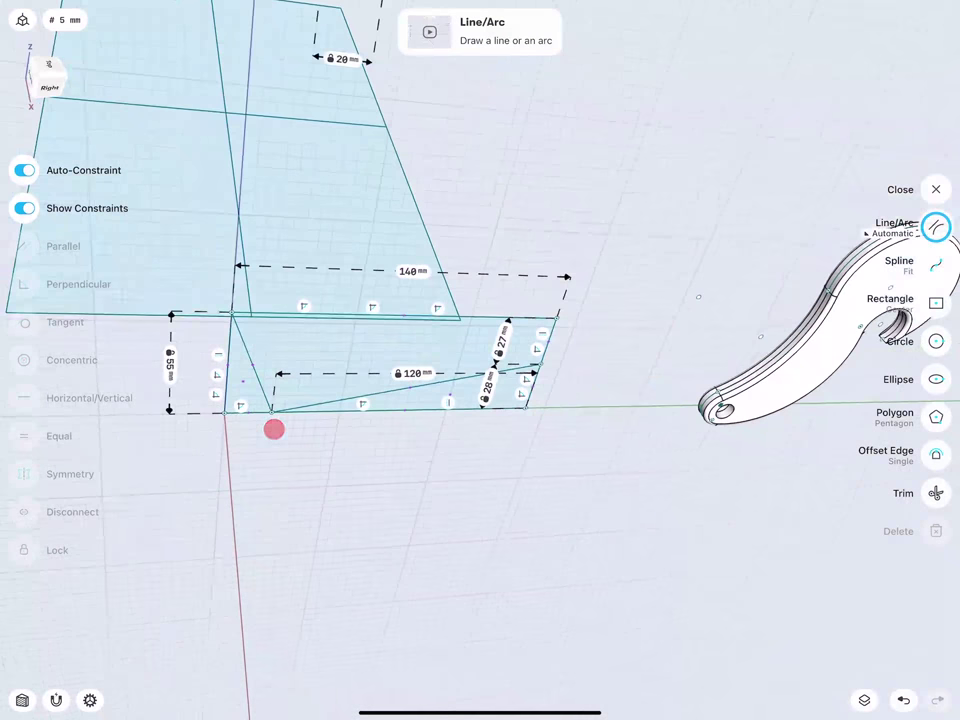
# - Extrude the plate face 8 mm into a solid wedge plate
pyautogui.click(268, 364)
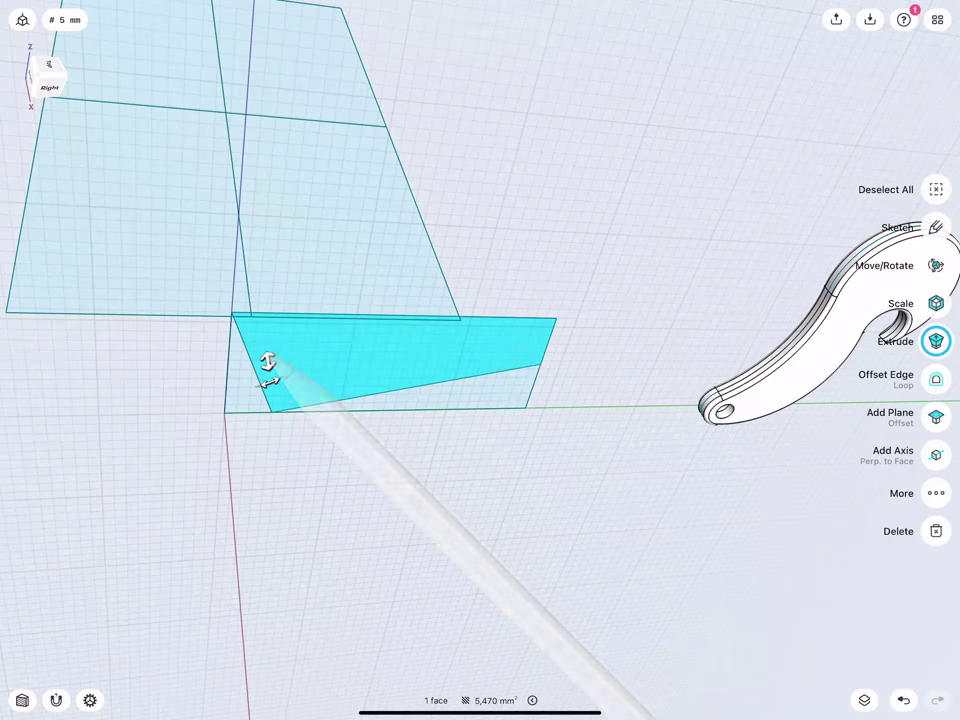
pyautogui.moveTo(268, 363)
pyautogui.mouseDown()
pyautogui.moveTo(271, 384)
pyautogui.moveTo(270, 376)
pyautogui.mouseUp()
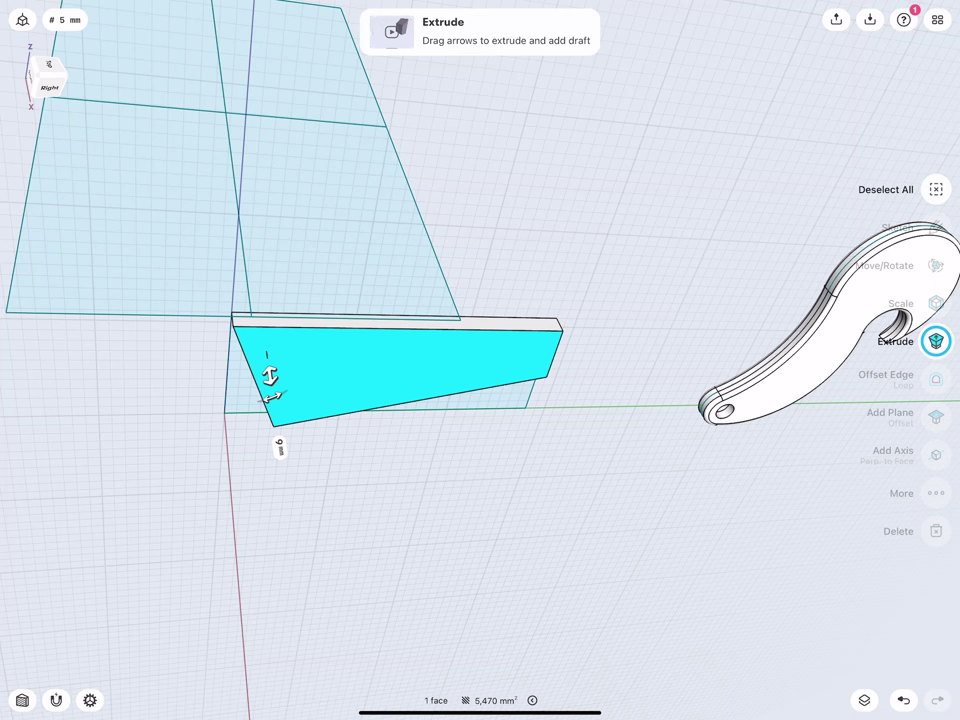
pyautogui.click(279, 447)
pyautogui.click(264, 426)
pyautogui.click(322, 482)
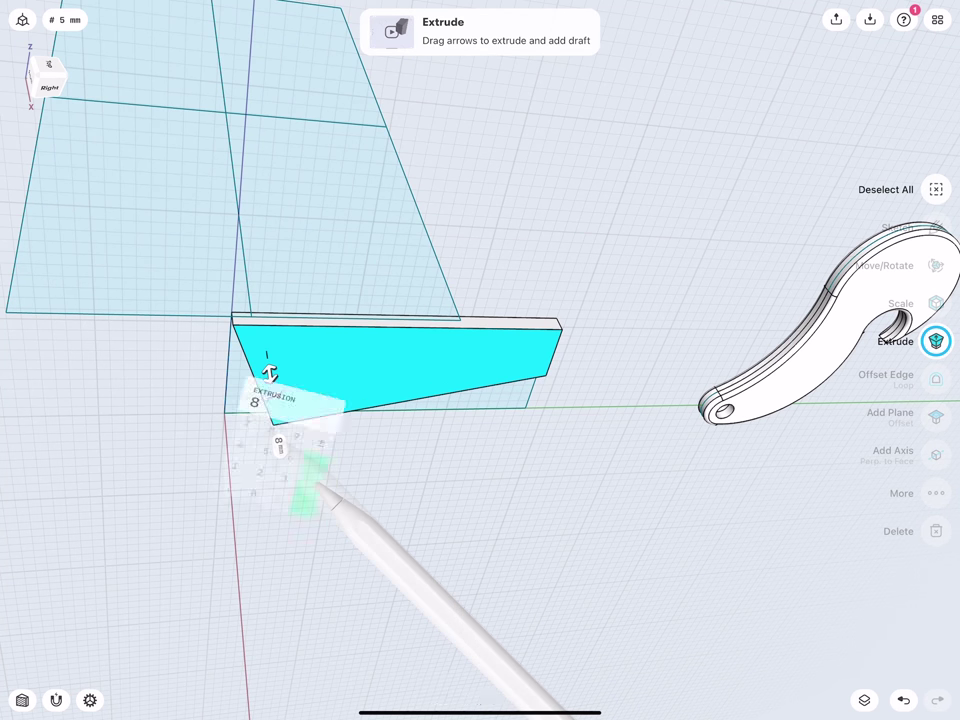
pyautogui.moveTo(268, 324)
pyautogui.mouseDown(button='middle')
pyautogui.moveTo(238, 336)
pyautogui.moveTo(244, 390)
pyautogui.moveTo(314, 360)
pyautogui.moveTo(313, 270)
pyautogui.moveTo(268, 415)
pyautogui.mouseUp(button='middle')
pyautogui.click(395, 612)
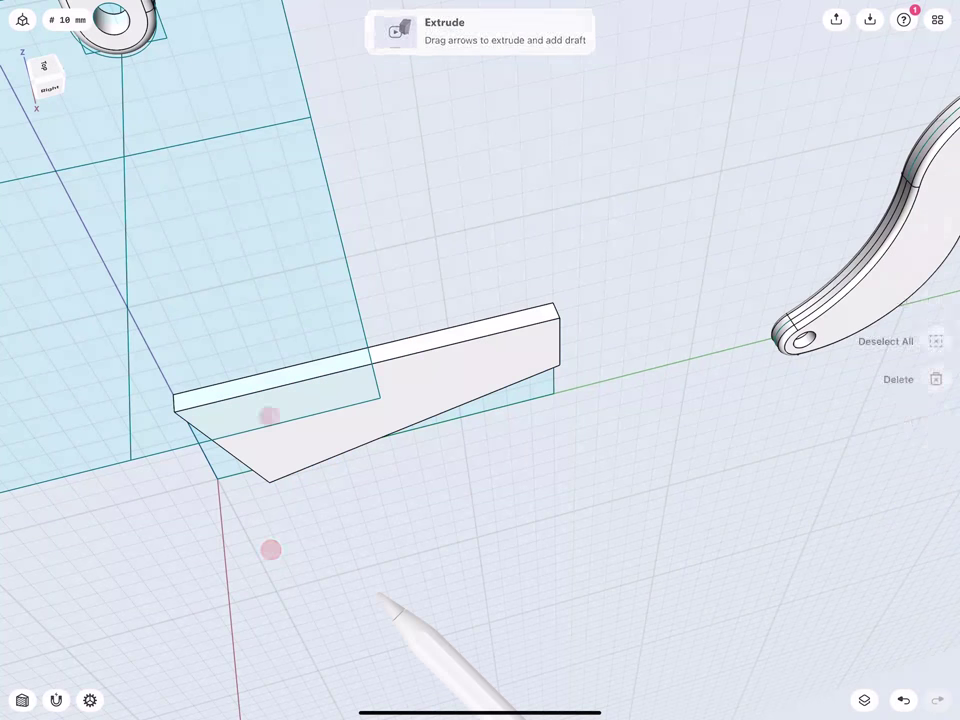
# - Hide all sketches from the Items list, then zoom in on the wedge plate
pyautogui.moveTo(289, 276); pyautogui.dragTo(294, 244, button='middle')
pyautogui.click(866, 700)
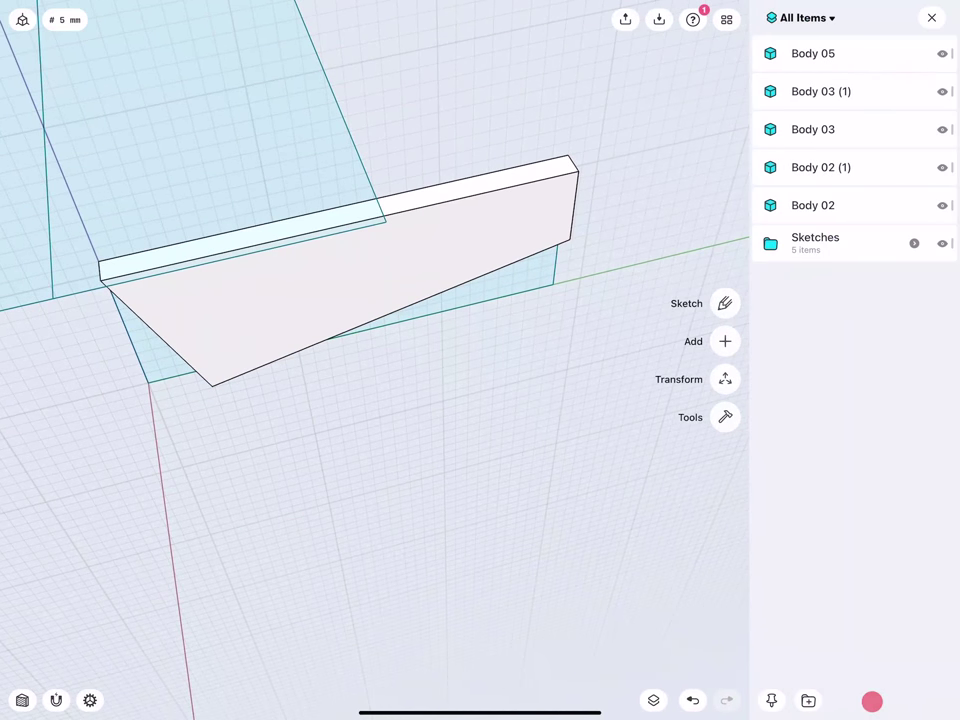
pyautogui.click(942, 243)
pyautogui.moveTo(215, 310); pyautogui.dragTo(227, 329, button='middle')
pyautogui.click(932, 17)
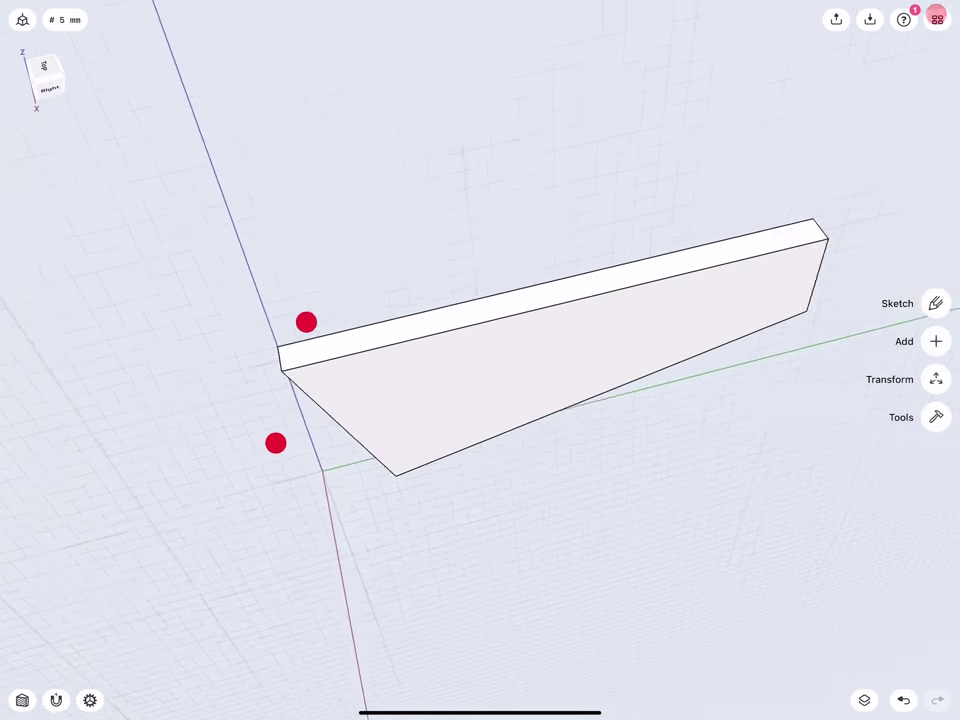
pyautogui.moveTo(290, 382); pyautogui.dragTo(313, 342, button='middle')
pyautogui.moveTo(480, 400); pyautogui.dragTo(410, 360, button='middle')
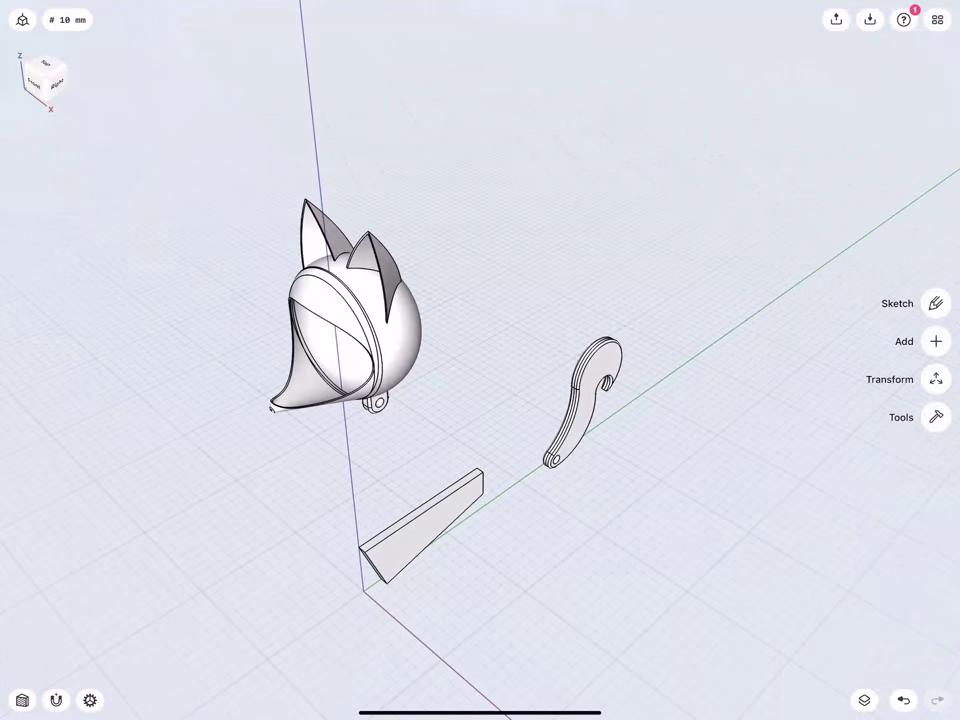
pyautogui.moveTo(345, 580)
pyautogui.mouseDown(button='middle')
pyautogui.moveTo(335, 517)
pyautogui.moveTo(373, 436)
pyautogui.mouseUp(button='middle')
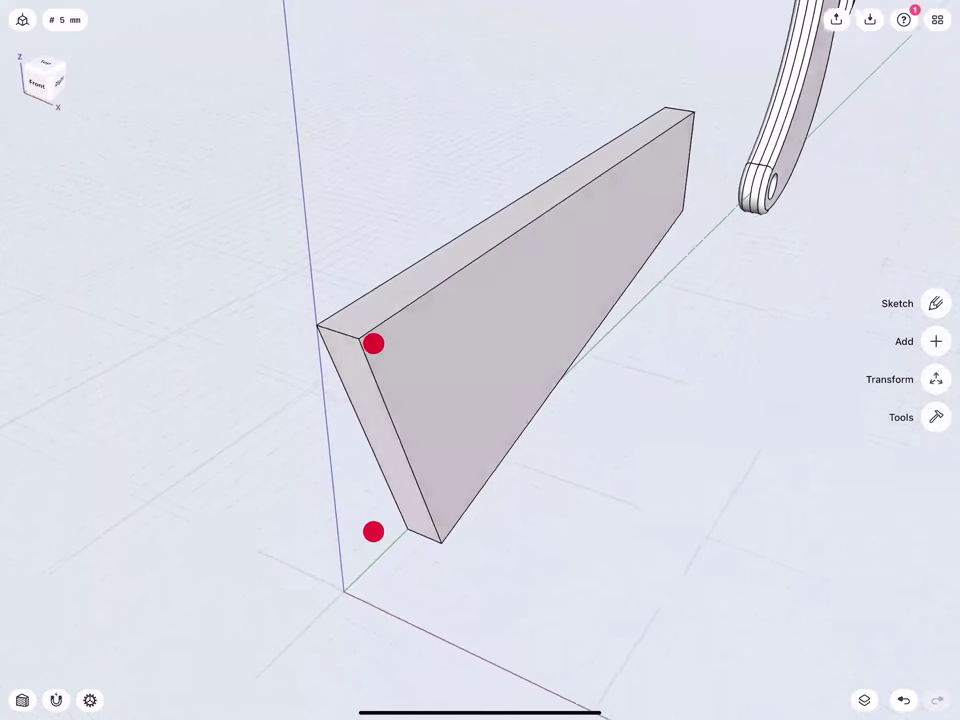
# - Fillet the two edges at the plate's narrow end with a 15 mm radius
pyautogui.click(420, 527)
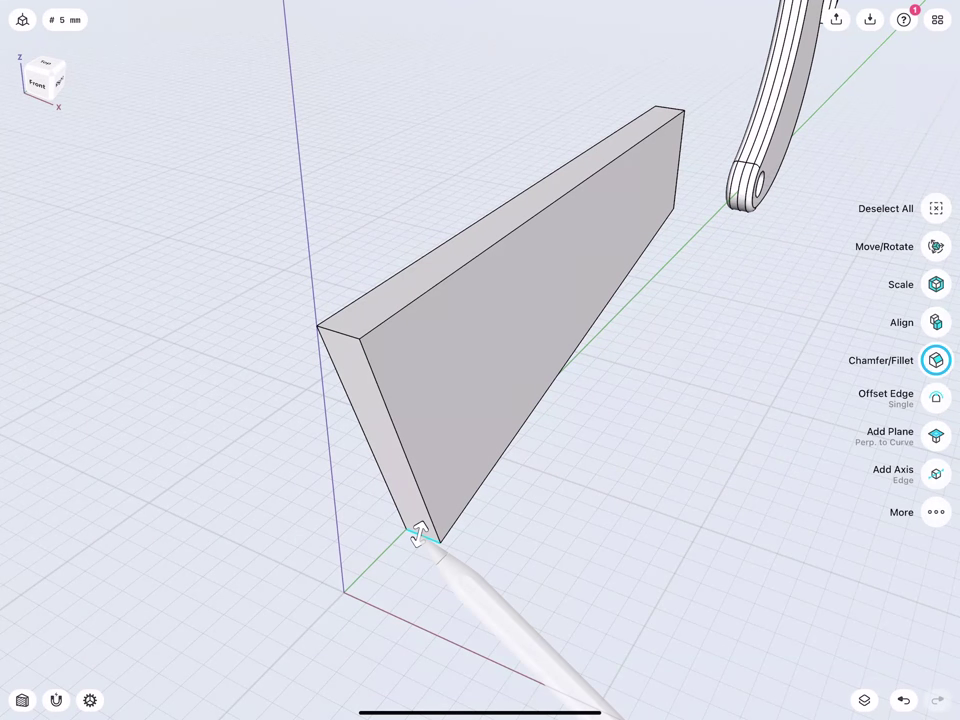
pyautogui.click(330, 328)
pyautogui.moveTo(336, 330)
pyautogui.mouseDown()
pyautogui.moveTo(285, 331)
pyautogui.moveTo(272, 315)
pyautogui.mouseUp()
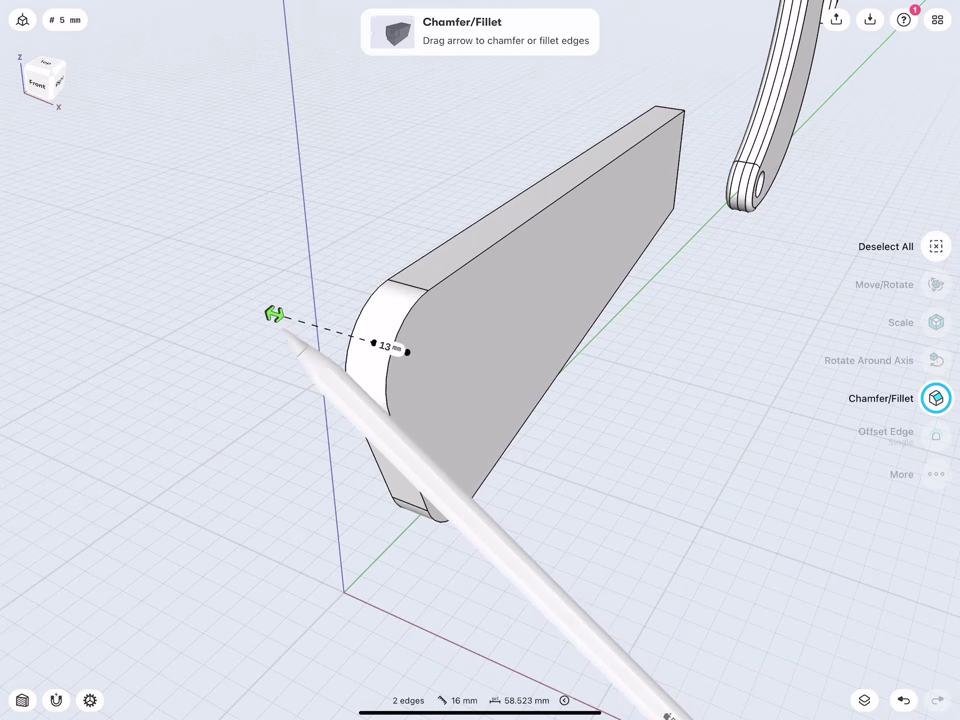
pyautogui.click(389, 346)
pyautogui.click(349, 384)
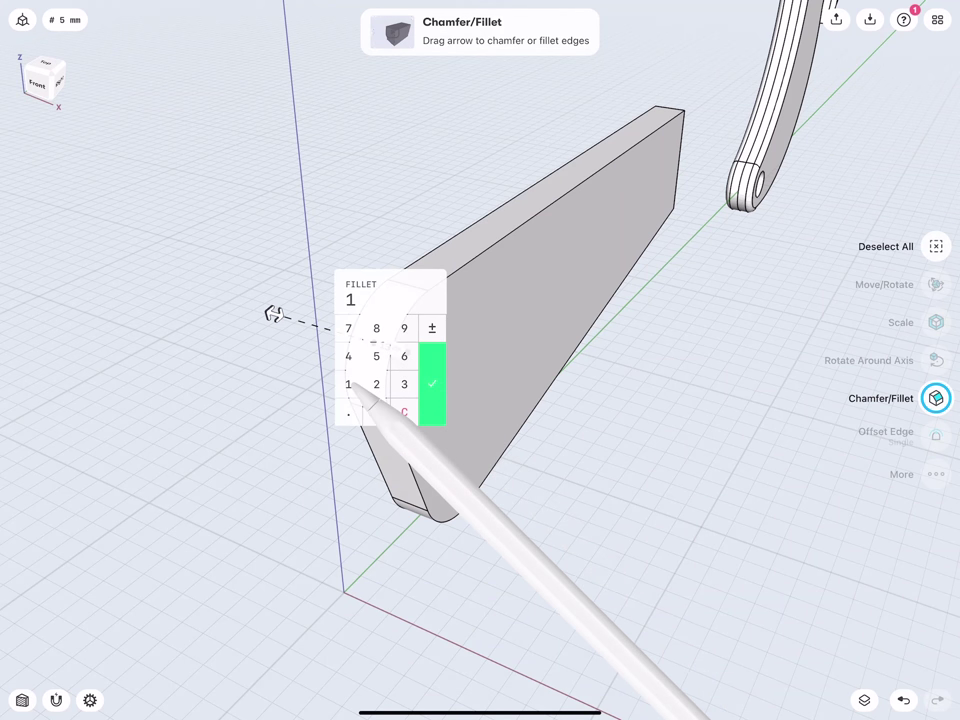
pyautogui.click(377, 356)
pyautogui.click(430, 375)
# - Fillet the two far-end edges with 15 mm as well
pyautogui.moveTo(332, 435); pyautogui.dragTo(461, 401, button='middle')
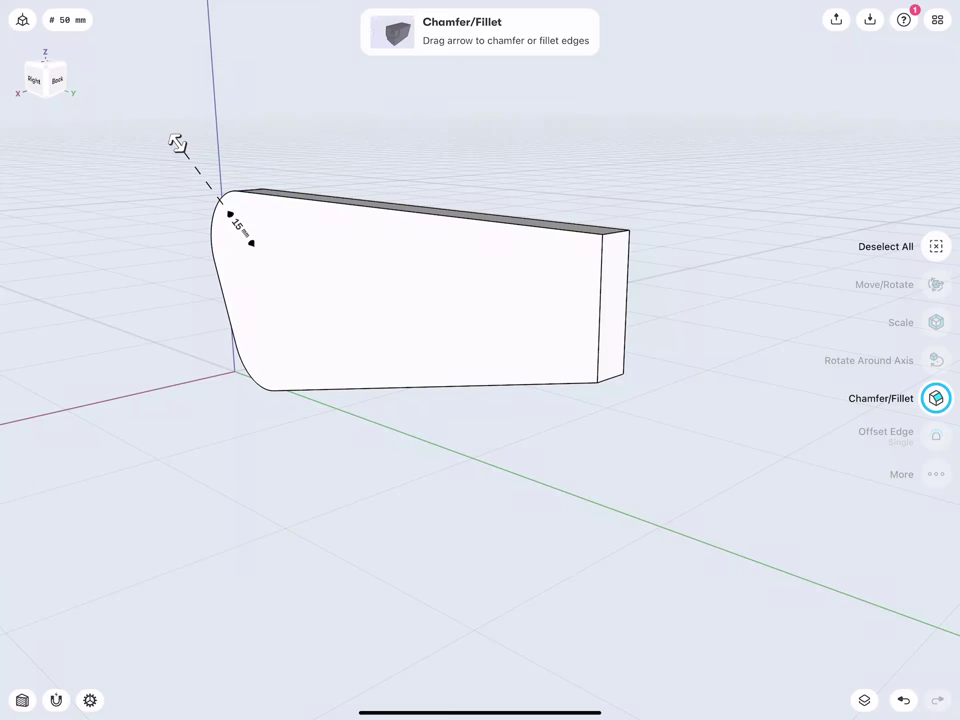
pyautogui.click(610, 378)
pyautogui.click(616, 230)
pyautogui.moveTo(624, 224)
pyautogui.mouseDown()
pyautogui.moveTo(663, 199)
pyautogui.moveTo(680, 165)
pyautogui.mouseUp()
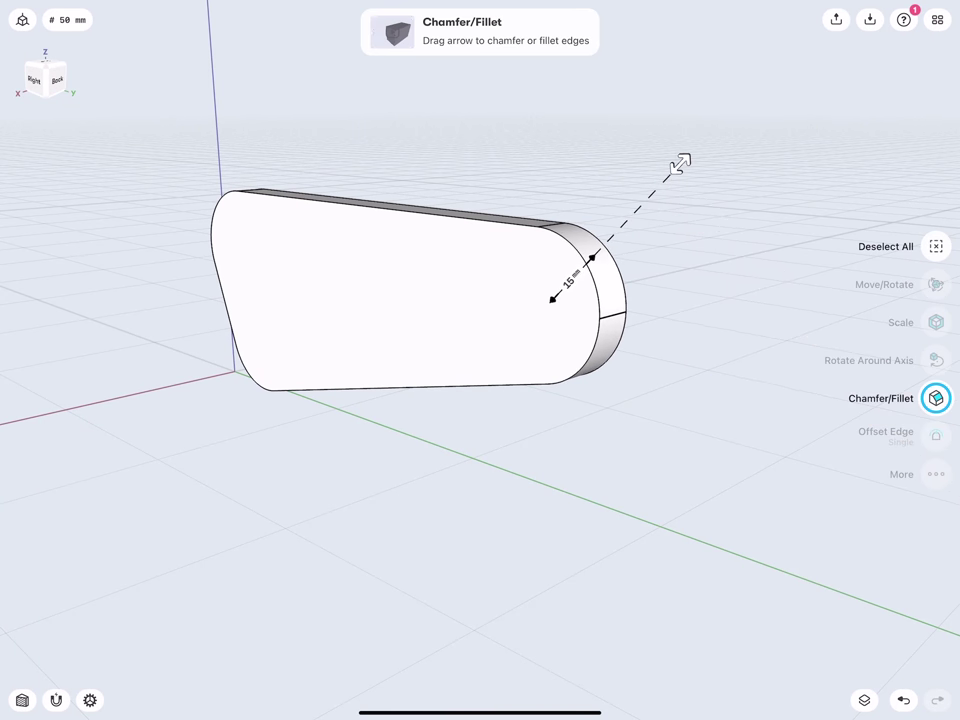
pyautogui.click(570, 280)
pyautogui.click(615, 311)
pyautogui.click(664, 289)
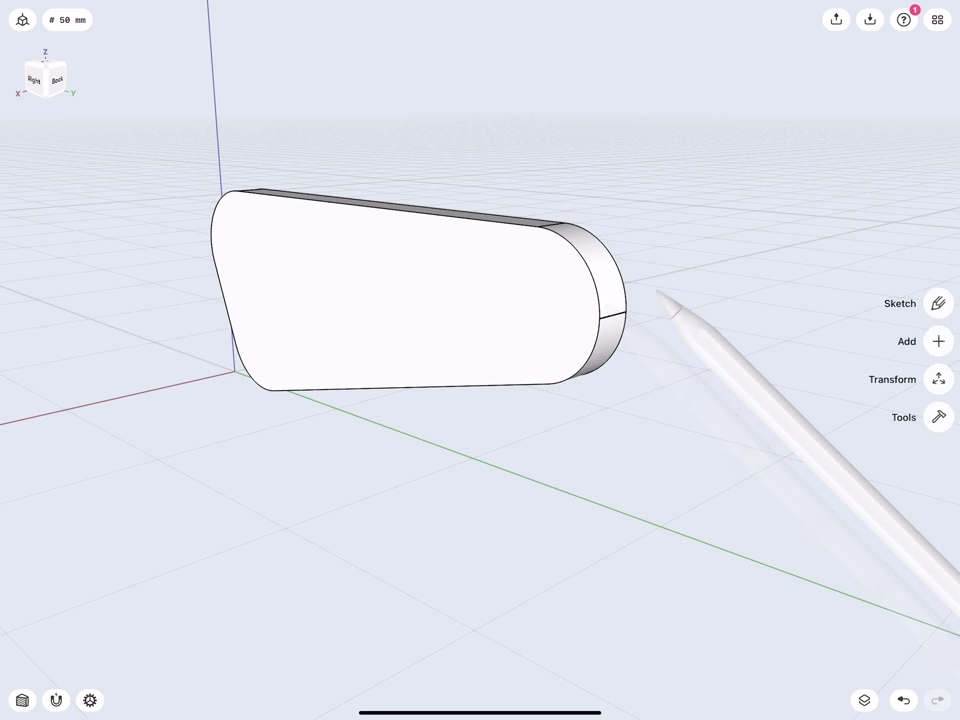
pyautogui.scroll(1, 279, 335)
pyautogui.moveTo(276, 216); pyautogui.dragTo(377, 288, button='middle')
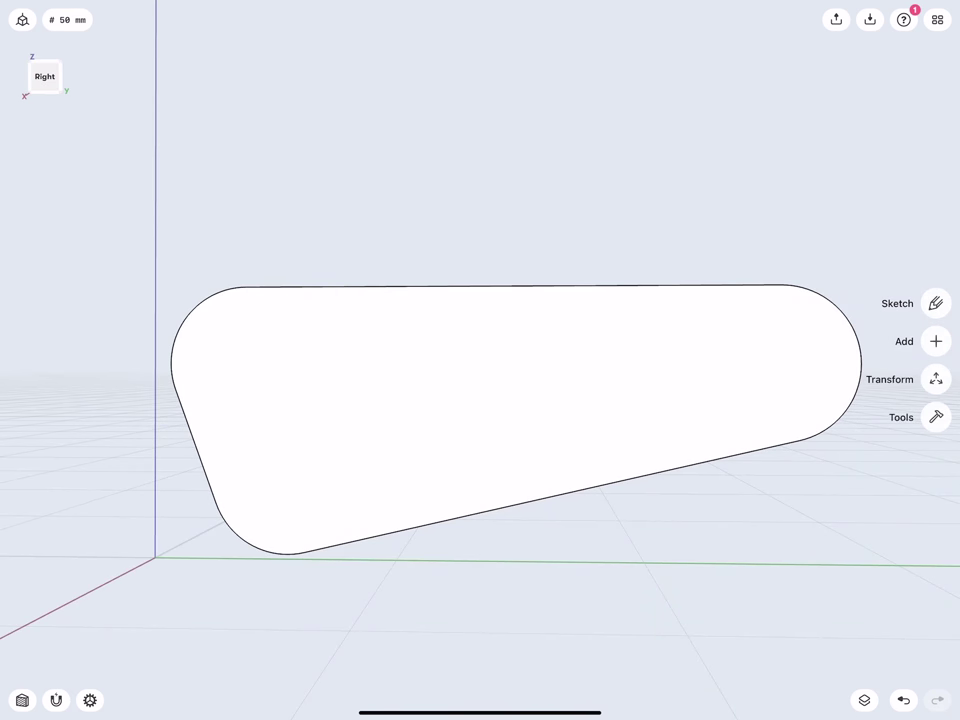
# - Start a sketch on the plate face with a first circle of radius 4 mm
pyautogui.click(246, 369)
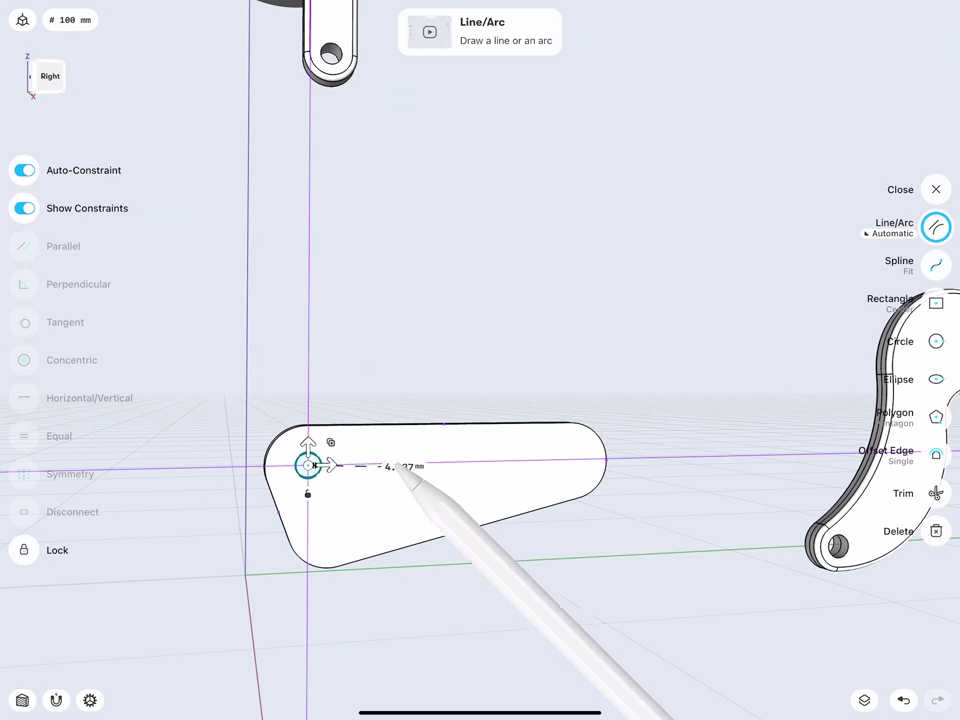
pyautogui.click(392, 460)
pyautogui.click(345, 469)
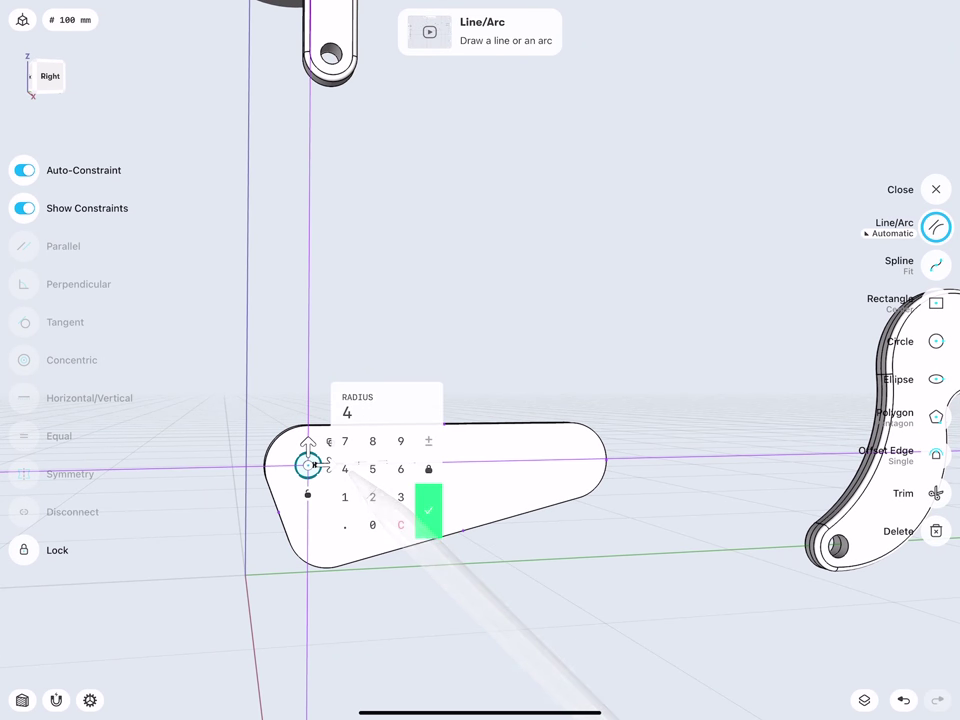
pyautogui.click(428, 510)
pyautogui.doubleClick(312, 516)
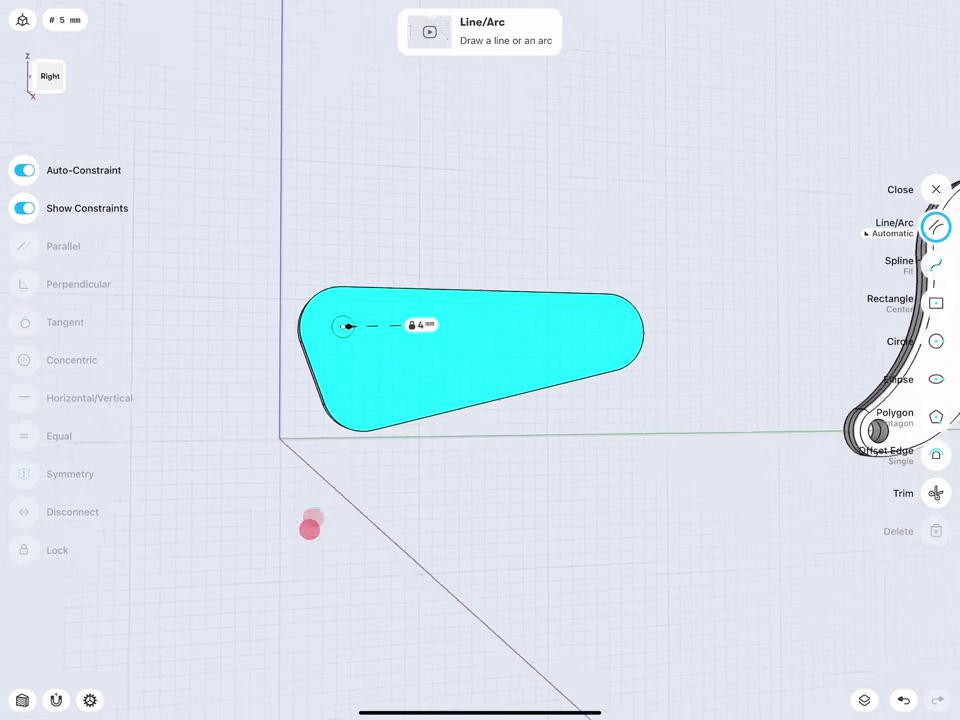
# - Add two more 4 mm radius circles near the lower left corner and right rounded end
pyautogui.moveTo(241, 441); pyautogui.dragTo(268, 460)
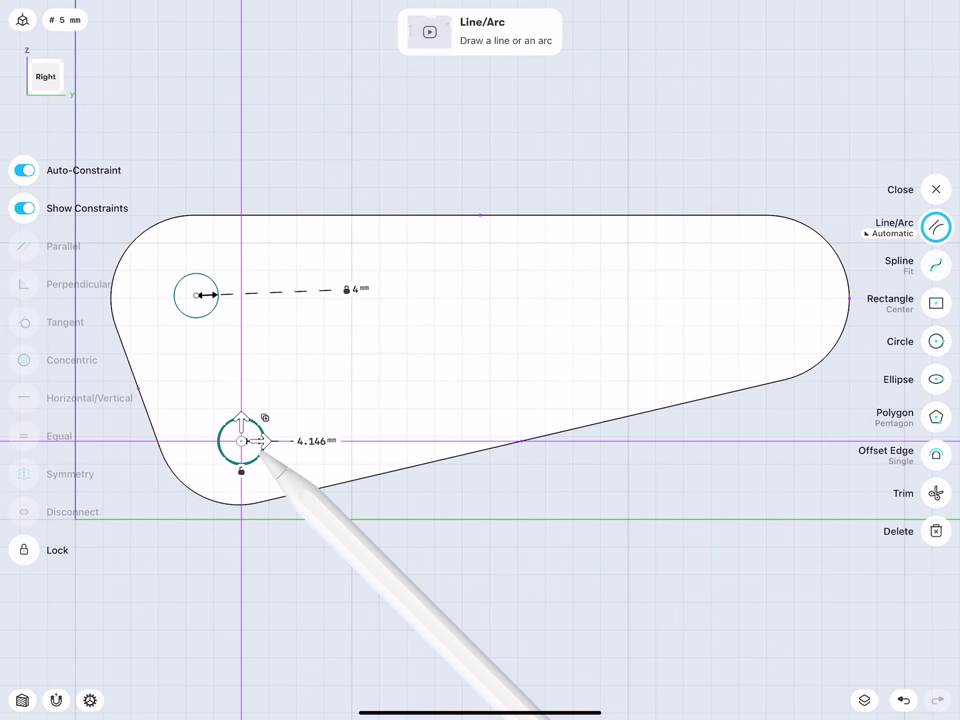
pyautogui.click(316, 441)
pyautogui.click(274, 448)
pyautogui.click(360, 487)
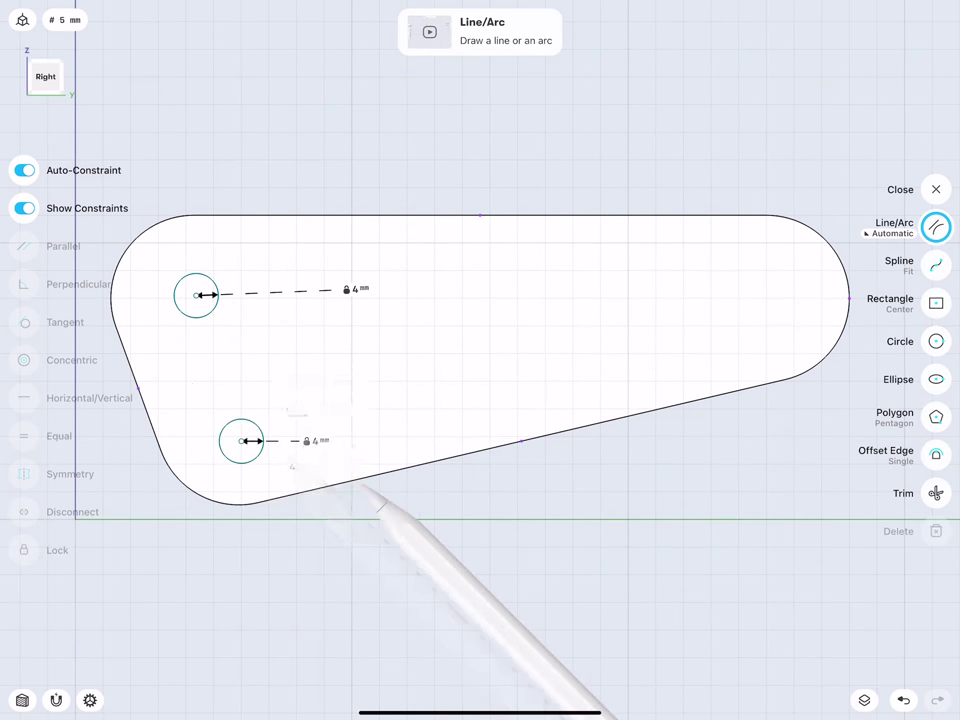
pyautogui.moveTo(758, 302); pyautogui.dragTo(778, 304)
pyautogui.click(823, 302)
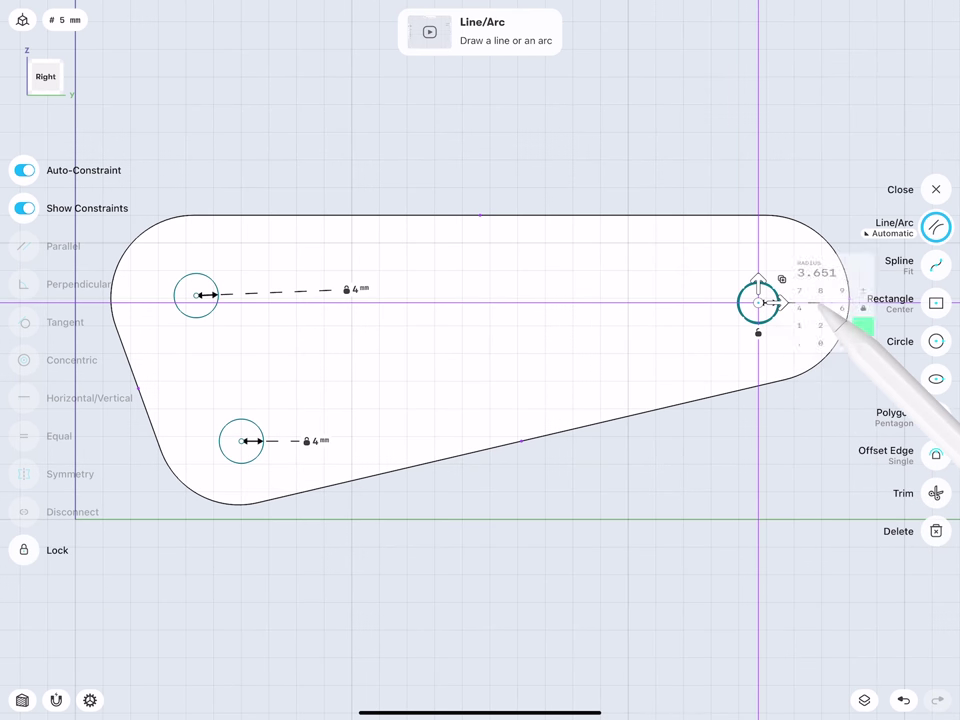
pyautogui.click(789, 311)
pyautogui.click(872, 353)
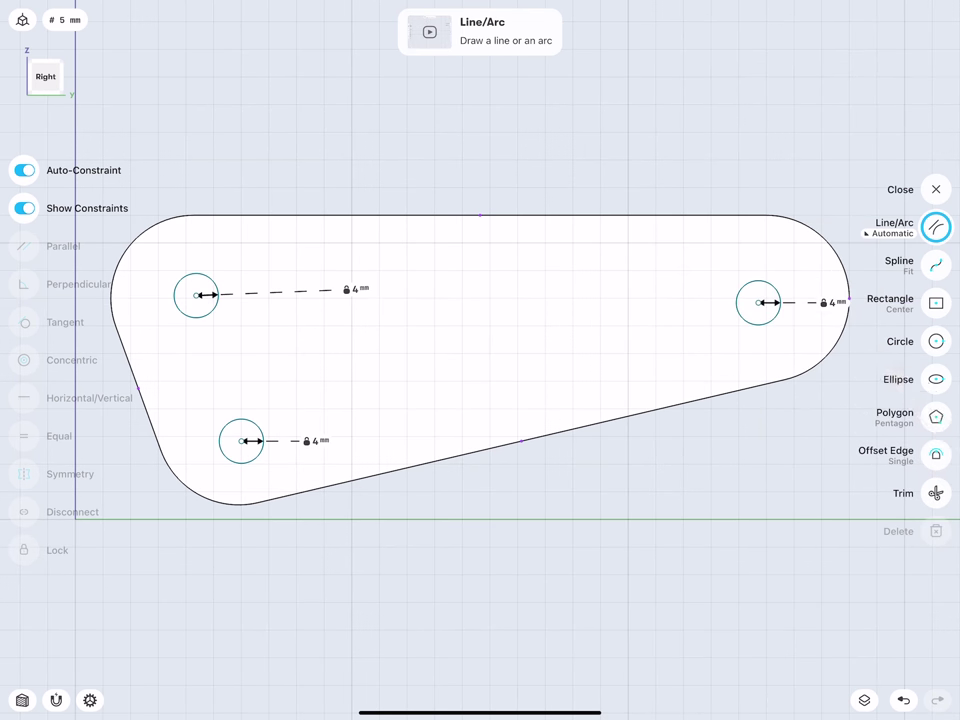
# - Make the right, upper left and lower circles concentric with their nearby corner arcs
pyautogui.click(758, 281)
pyautogui.click(818, 240)
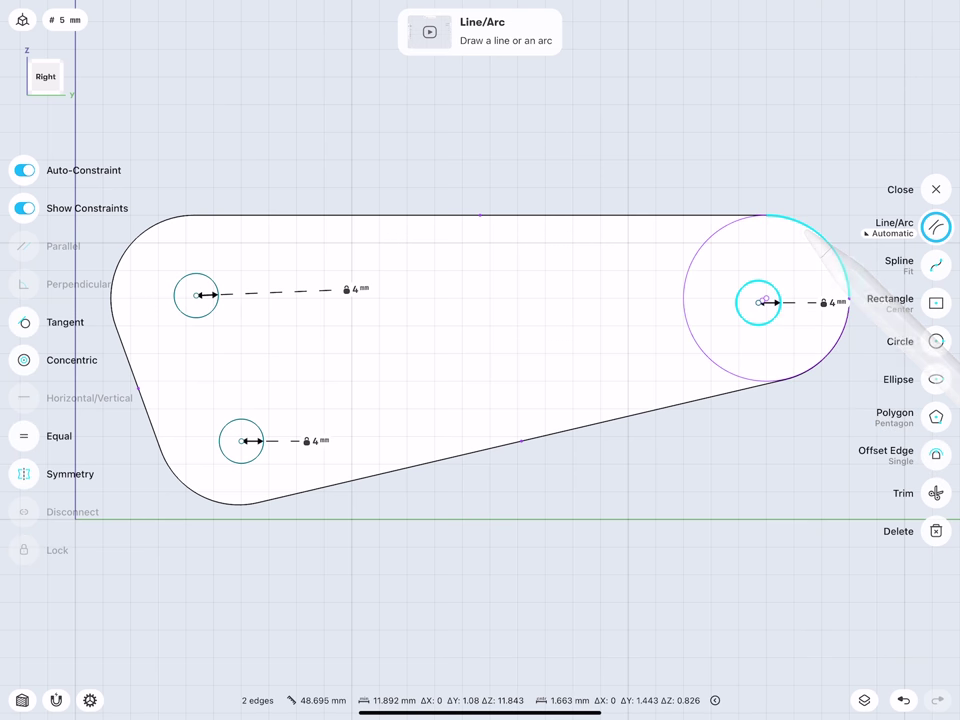
pyautogui.click(24, 360)
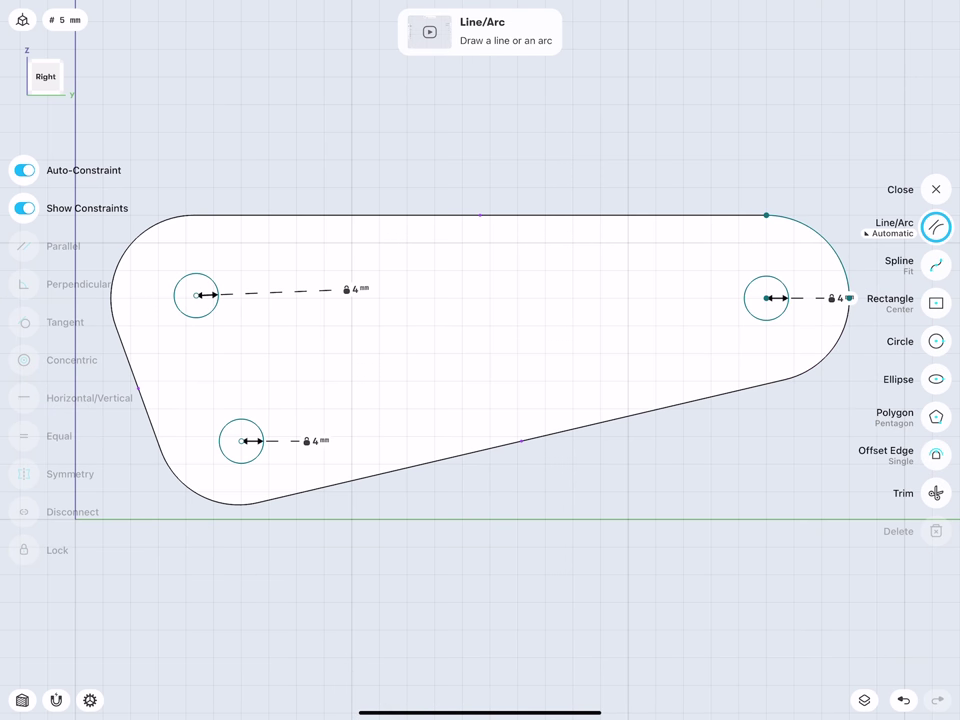
pyautogui.click(181, 281)
pyautogui.click(137, 240)
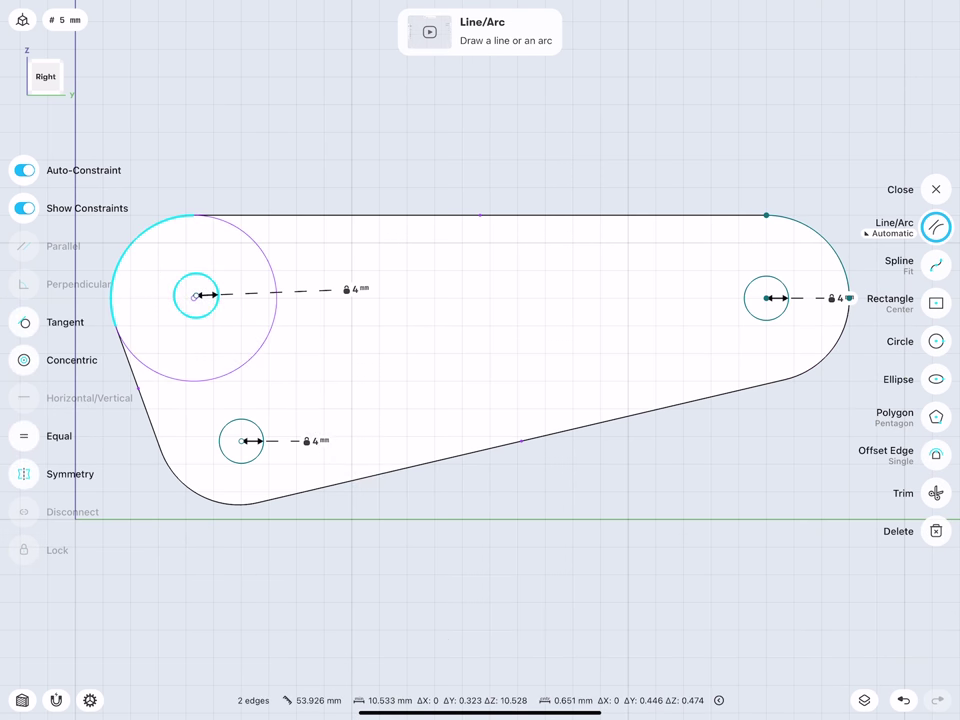
pyautogui.click(24, 360)
pyautogui.click(234, 458)
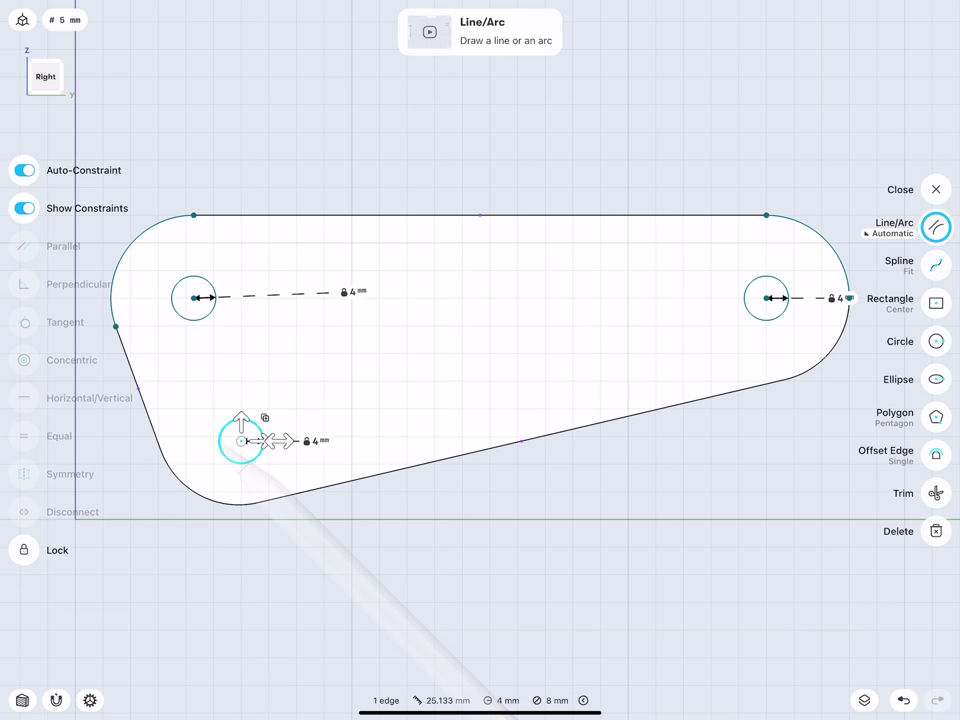
pyautogui.click(211, 502)
pyautogui.click(24, 360)
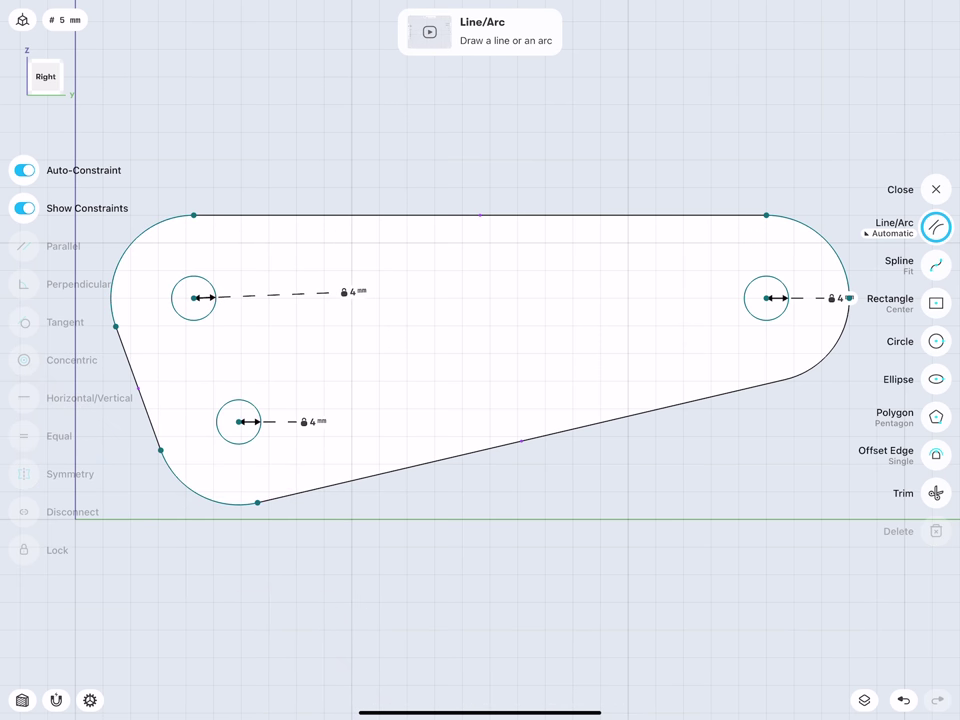
# - Select the upper left and far right hole circles on the plate
pyautogui.moveTo(221, 272); pyautogui.dragTo(265, 301, button='middle')
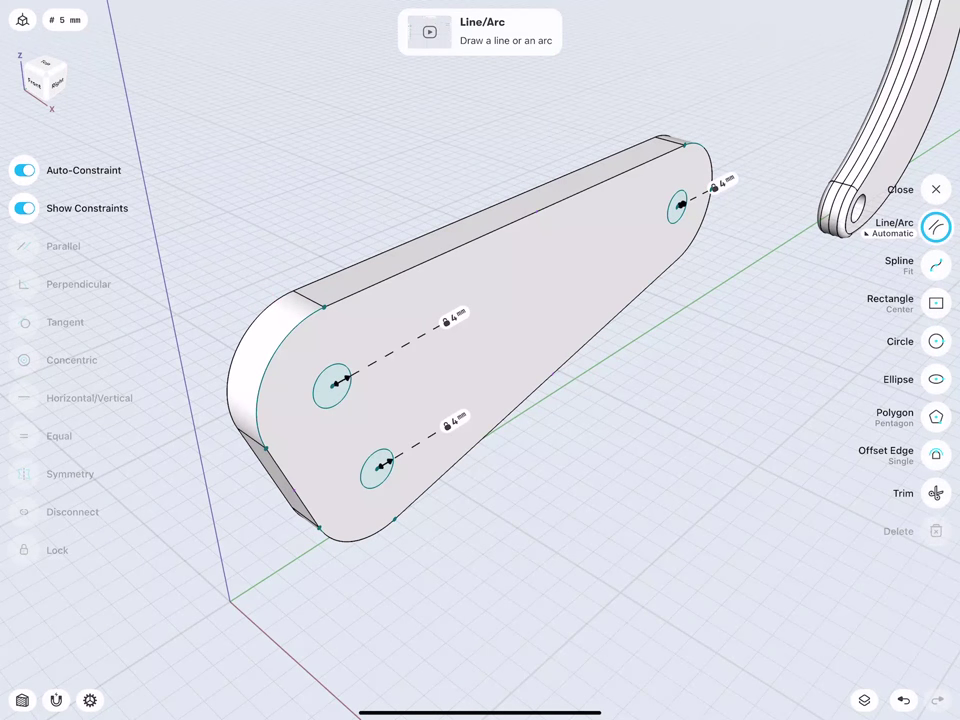
pyautogui.click(333, 382)
pyautogui.click(679, 205)
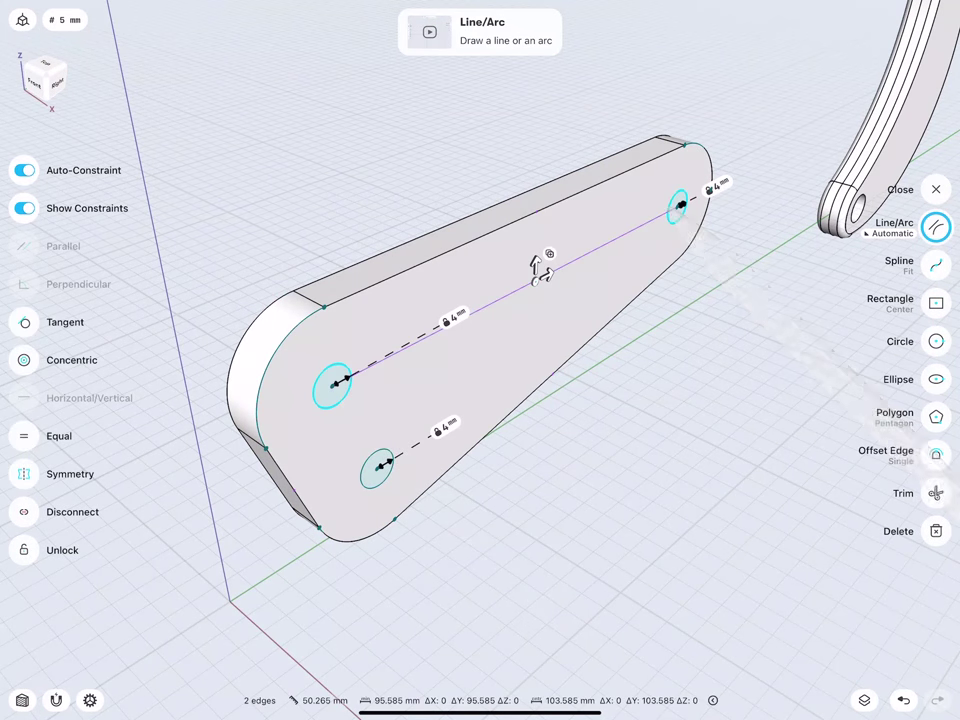
pyautogui.moveTo(452, 204)
pyautogui.mouseDown(button='middle')
pyautogui.moveTo(392, 361)
pyautogui.moveTo(443, 306)
pyautogui.moveTo(372, 306)
pyautogui.moveTo(381, 328)
pyautogui.mouseUp(button='middle')
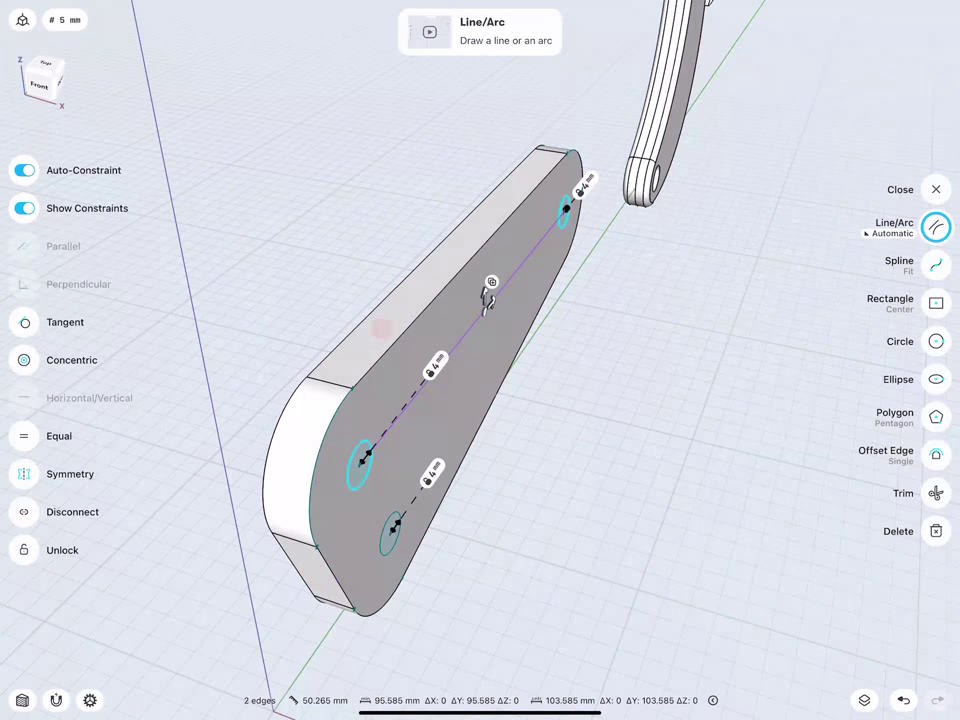
pyautogui.scroll(2, 310, 490)
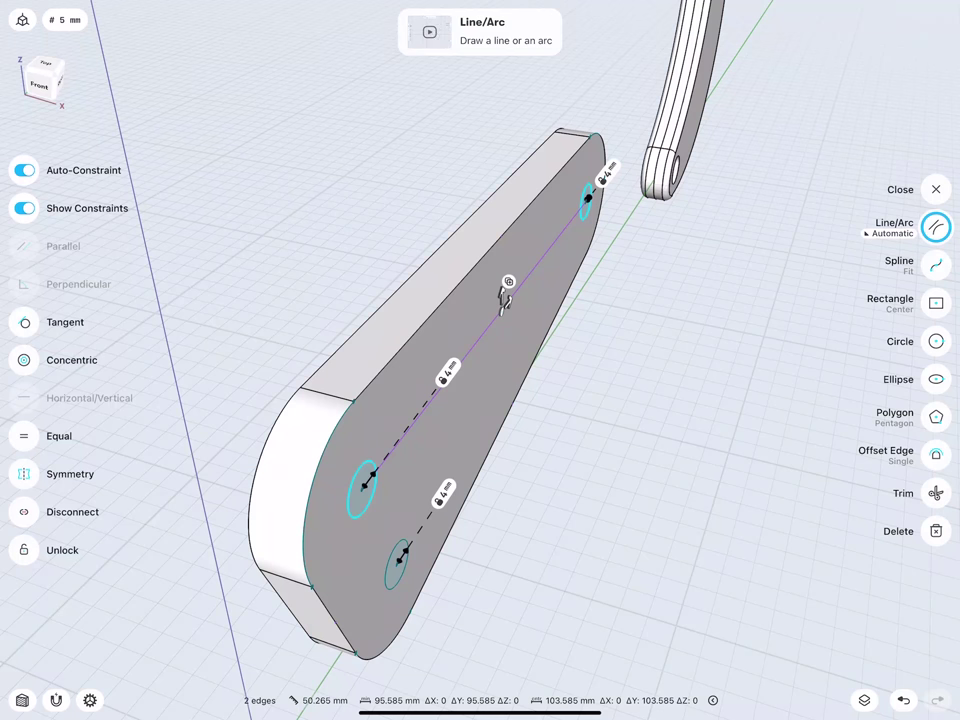
# - Copy the two circles -13 mm across the plate's thickness to its opposite face
pyautogui.click(539, 369)
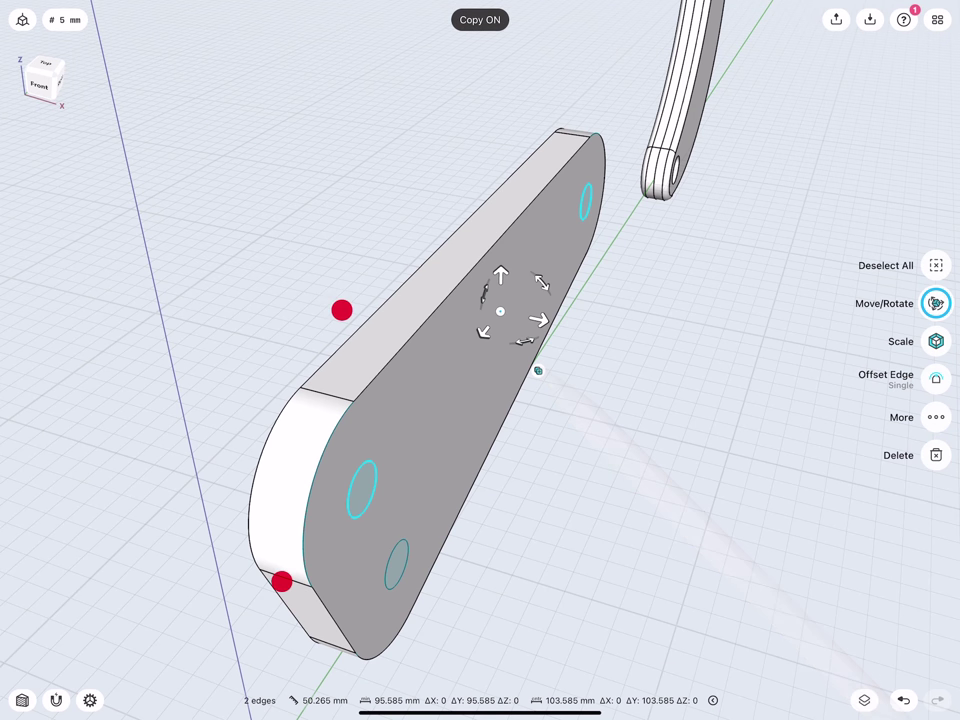
pyautogui.moveTo(340, 309)
pyautogui.mouseDown(button='middle')
pyautogui.moveTo(385, 305)
pyautogui.moveTo(356, 322)
pyautogui.mouseUp(button='middle')
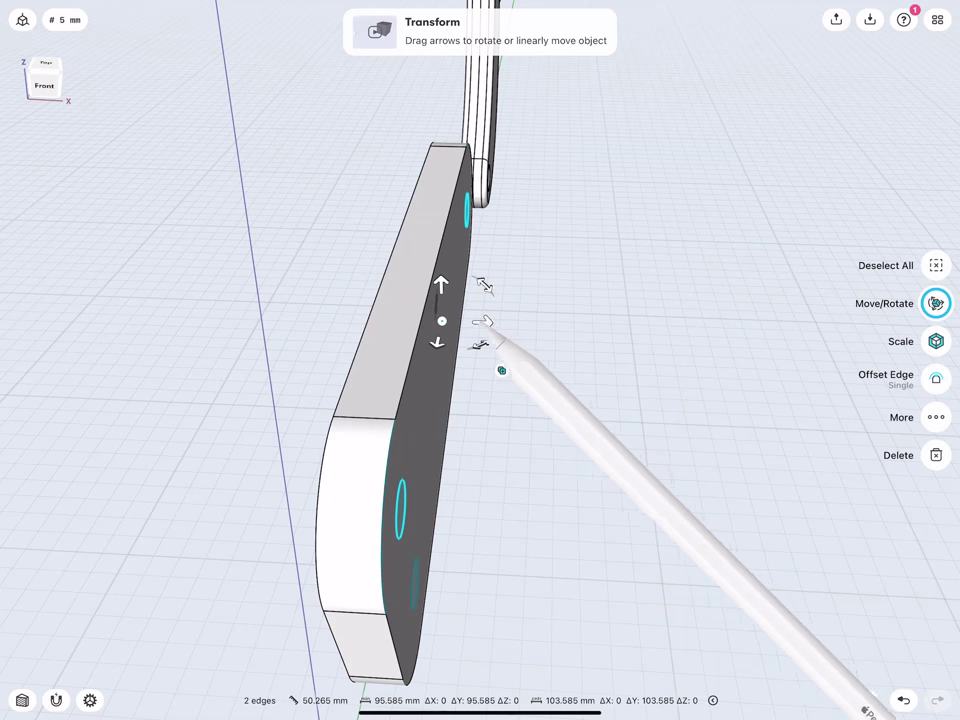
pyautogui.moveTo(483, 322); pyautogui.dragTo(396, 322)
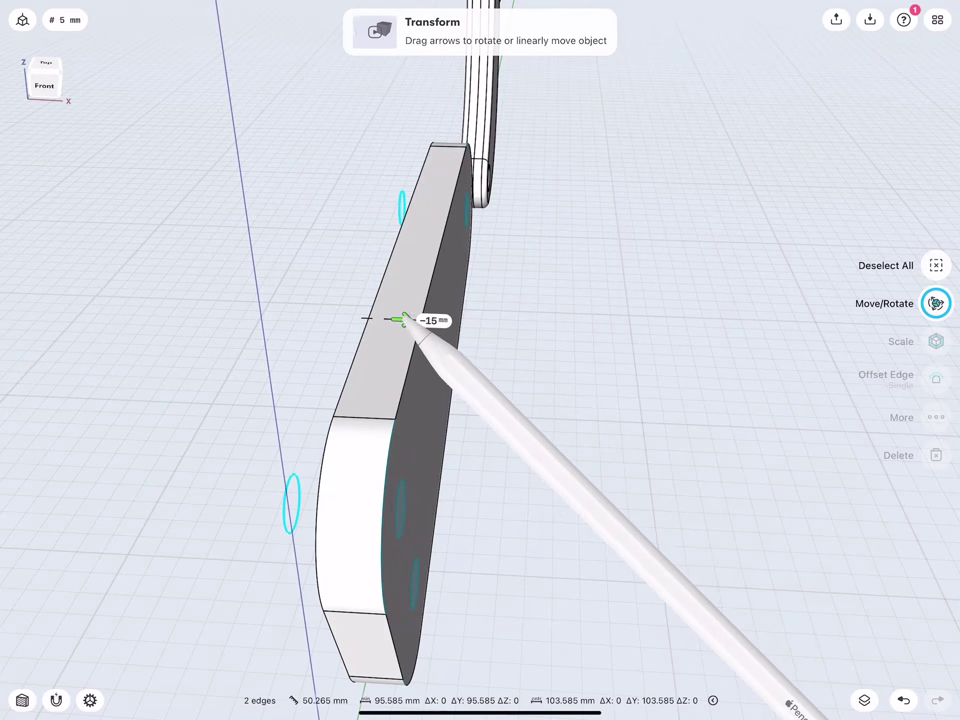
pyautogui.moveTo(392, 319); pyautogui.dragTo(413, 320)
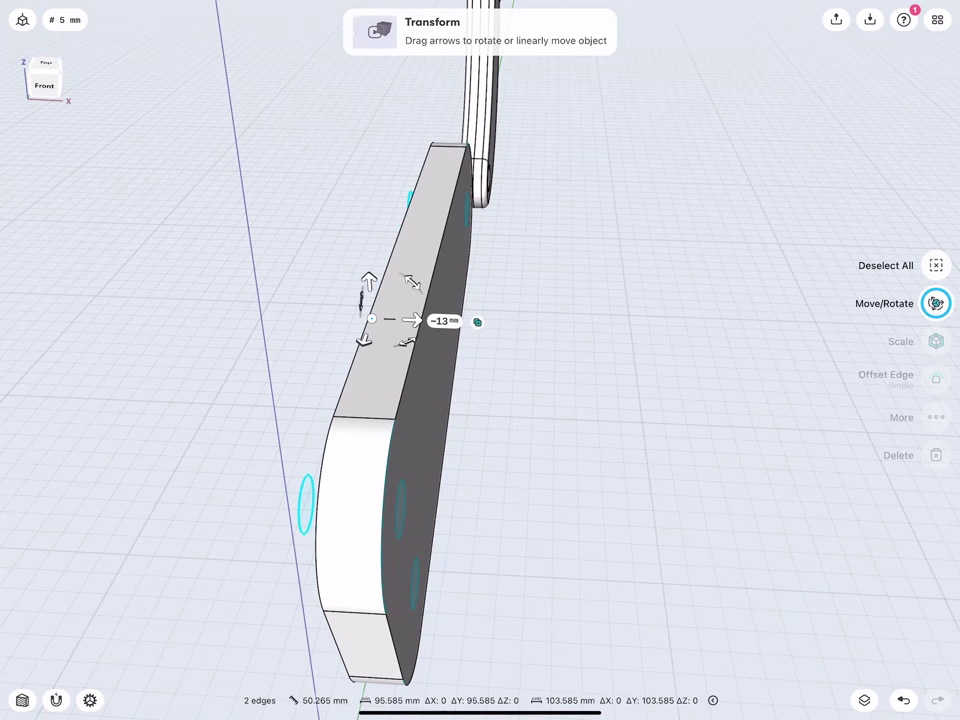
pyautogui.moveTo(369, 293); pyautogui.dragTo(388, 285, button='middle')
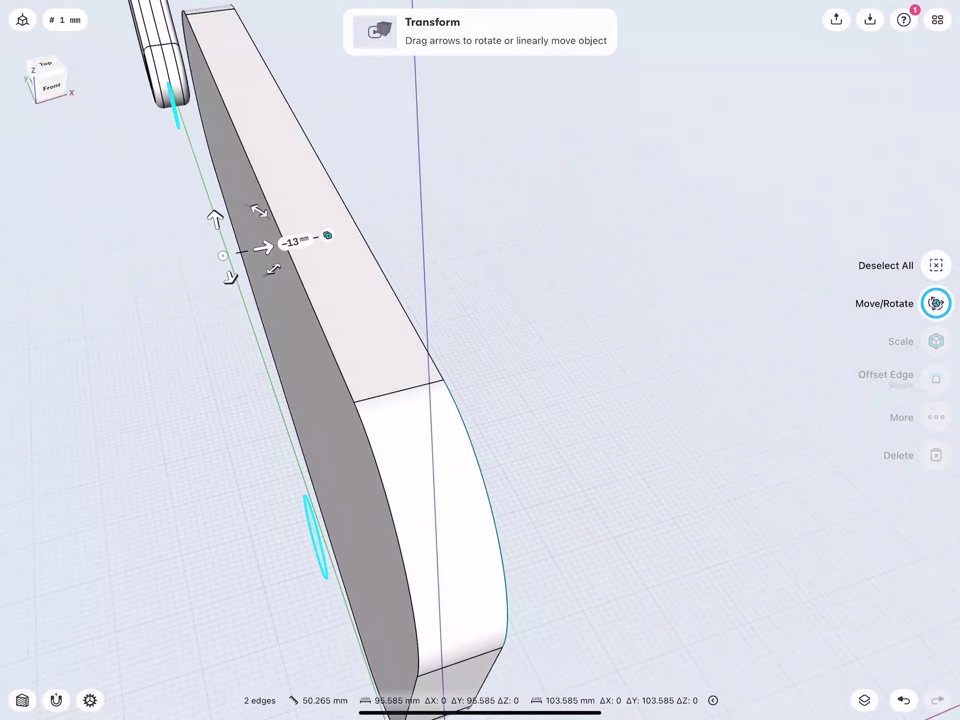
pyautogui.click(295, 241)
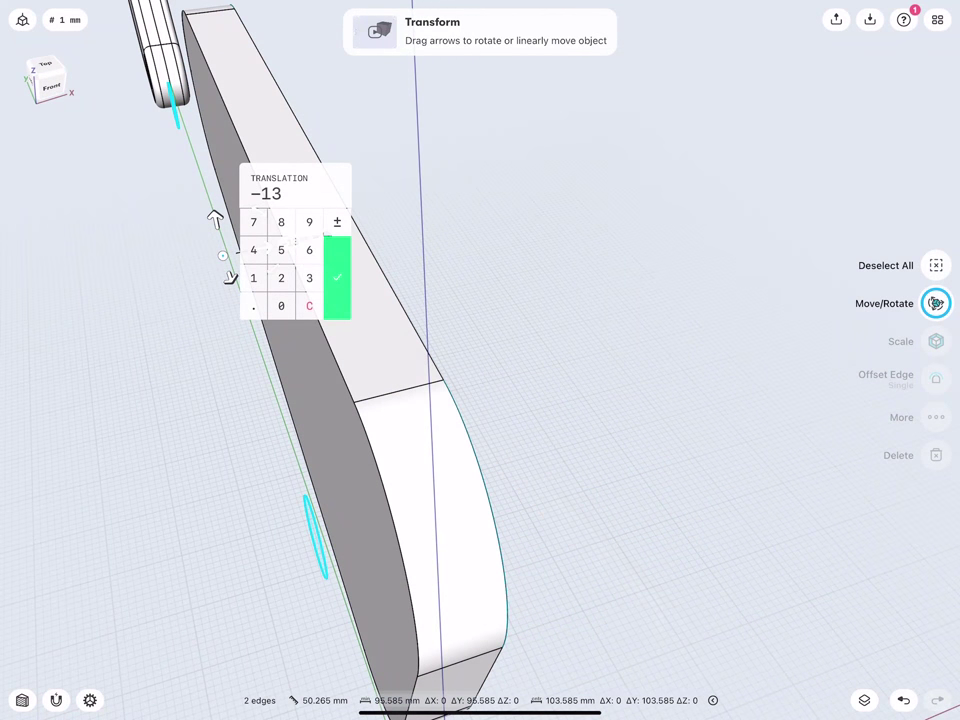
pyautogui.click(337, 290)
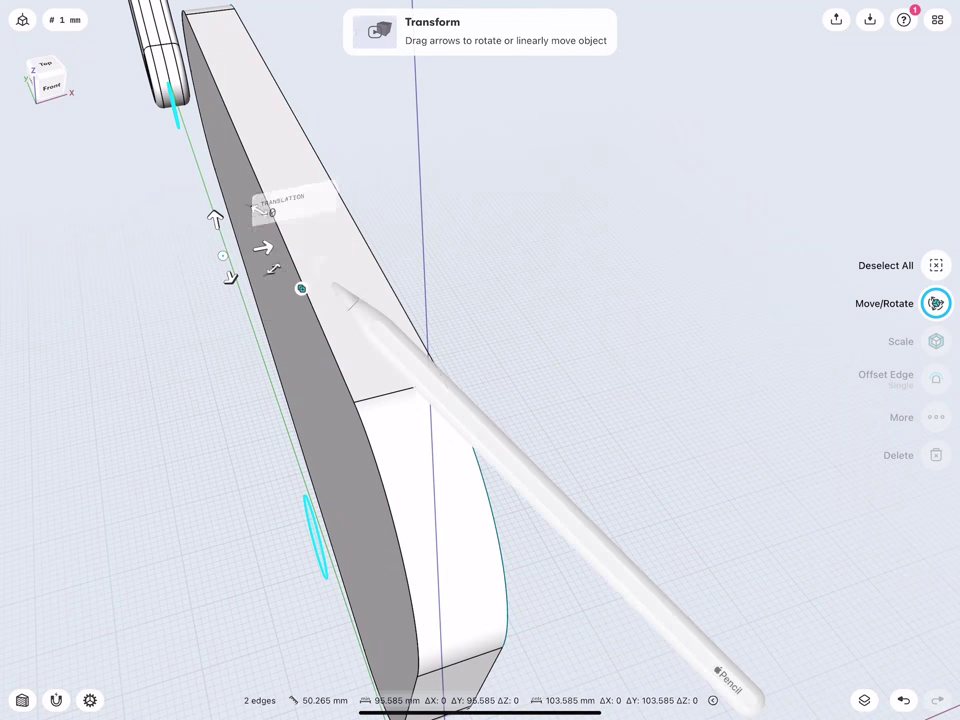
pyautogui.moveTo(335, 288); pyautogui.dragTo(281, 320, button='middle')
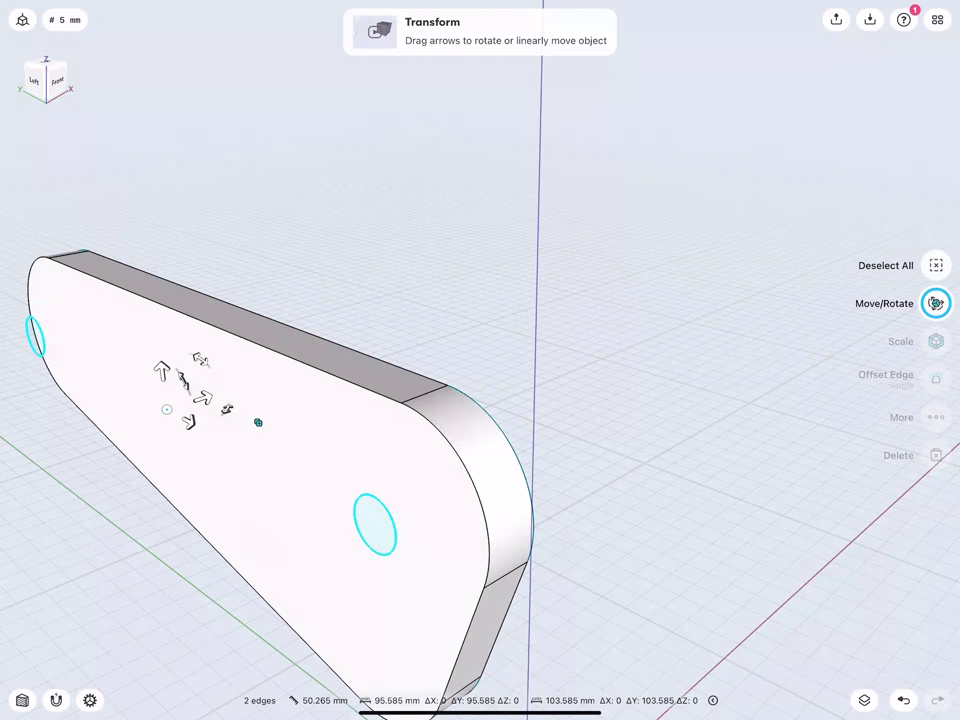
pyautogui.click(183, 628)
pyautogui.click(936, 303)
# - Change both copied circles' radius from 4 mm to 16 mm and close the sketch
pyautogui.moveTo(250, 521); pyautogui.dragTo(410, 521, button='middle')
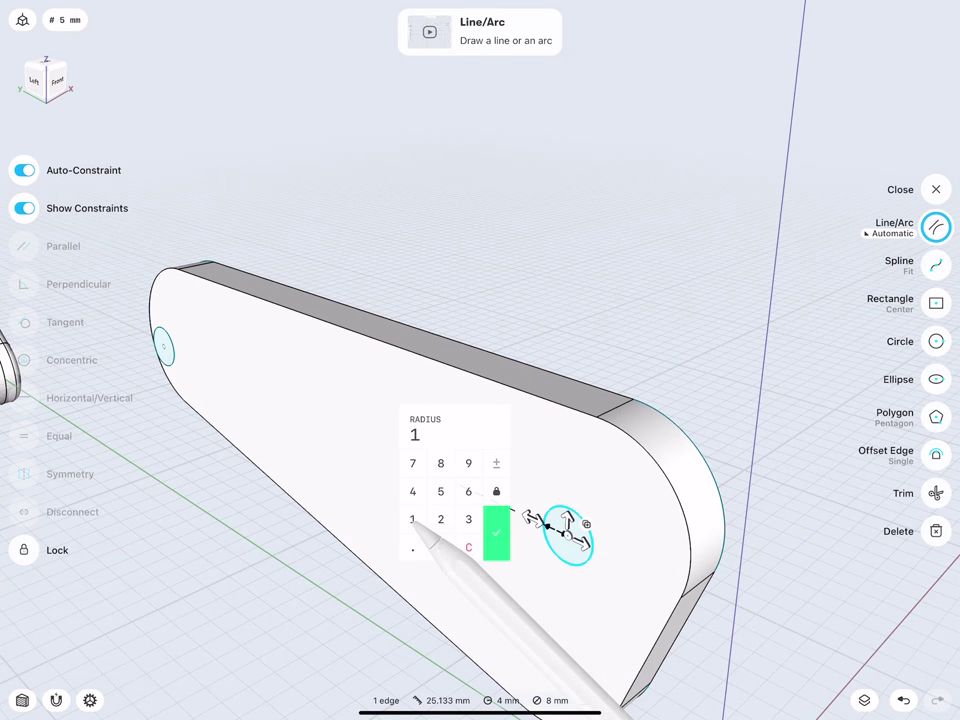
pyautogui.click(468, 491)
pyautogui.click(497, 533)
pyautogui.click(160, 344)
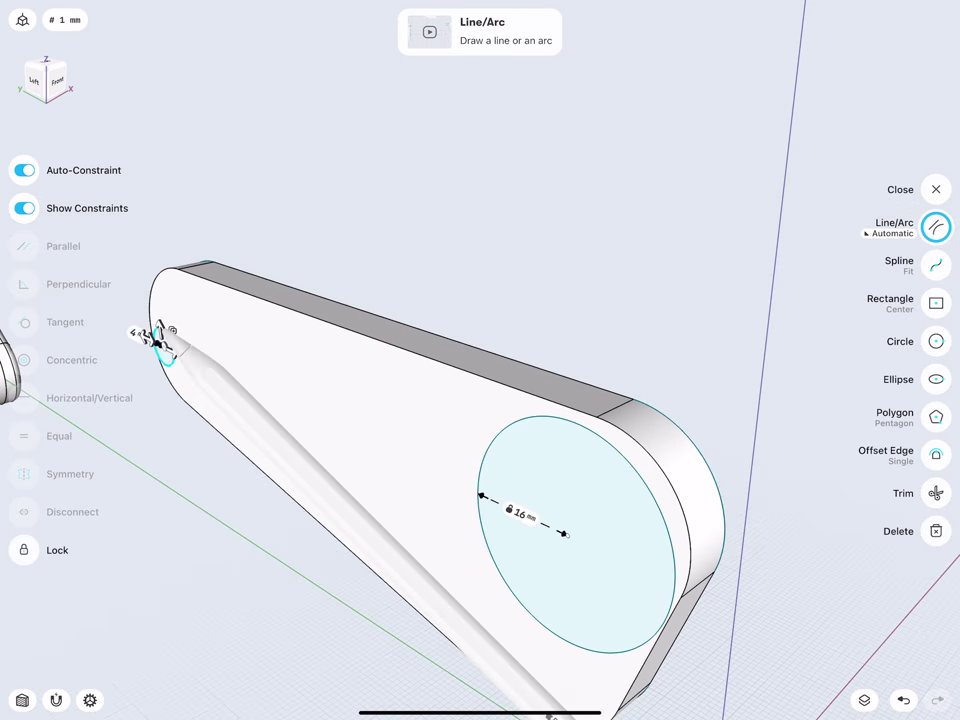
pyautogui.click(140, 333)
pyautogui.click(94, 369)
pyautogui.click(152, 341)
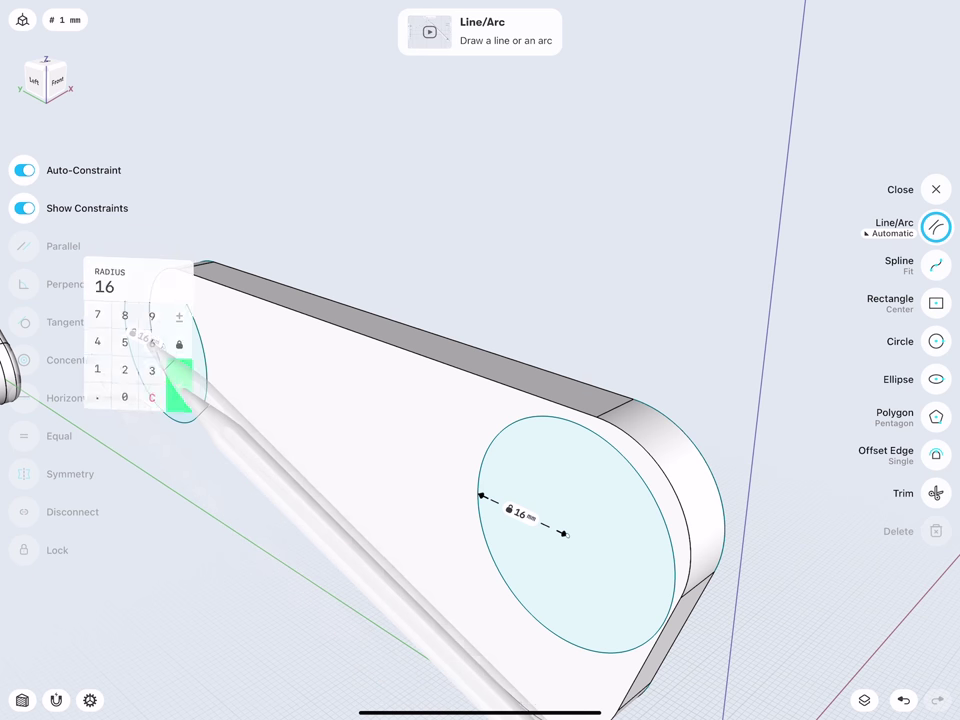
pyautogui.click(180, 377)
pyautogui.click(197, 480)
# - Extrude both 16 mm circle faces -10 mm into round bosses
pyautogui.click(182, 318)
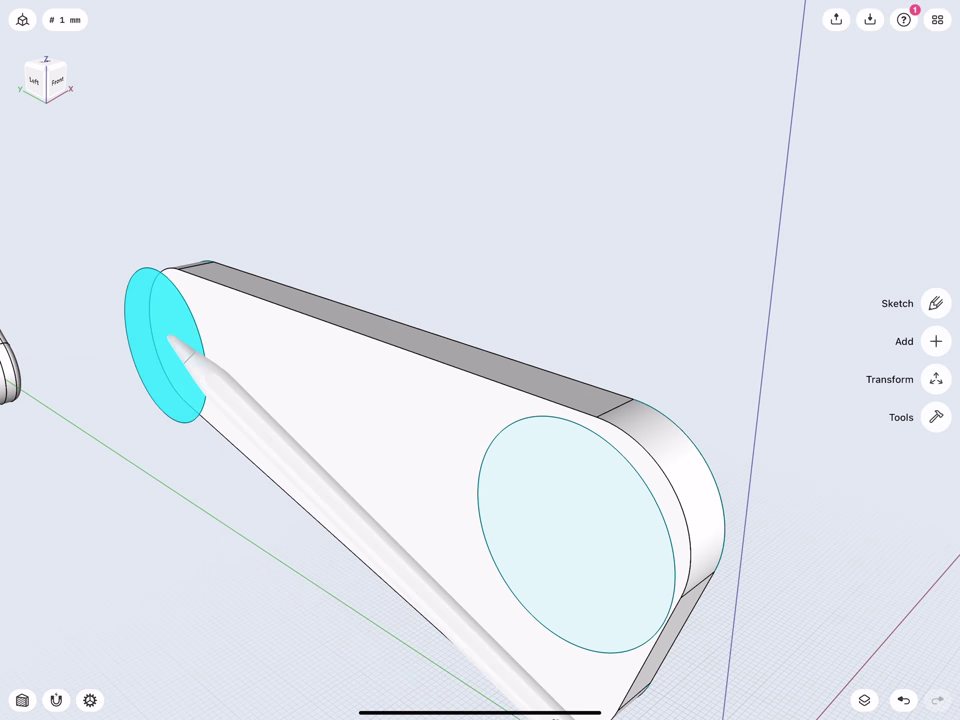
pyautogui.click(561, 489)
pyautogui.moveTo(760, 620); pyautogui.dragTo(640, 610)
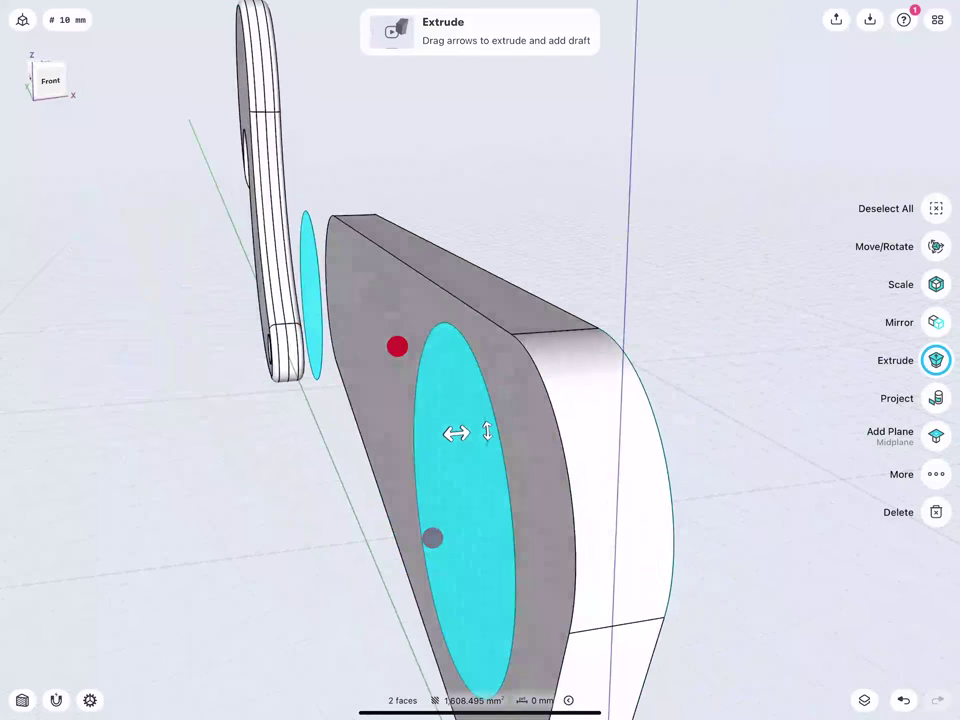
pyautogui.moveTo(456, 432); pyautogui.dragTo(560, 423)
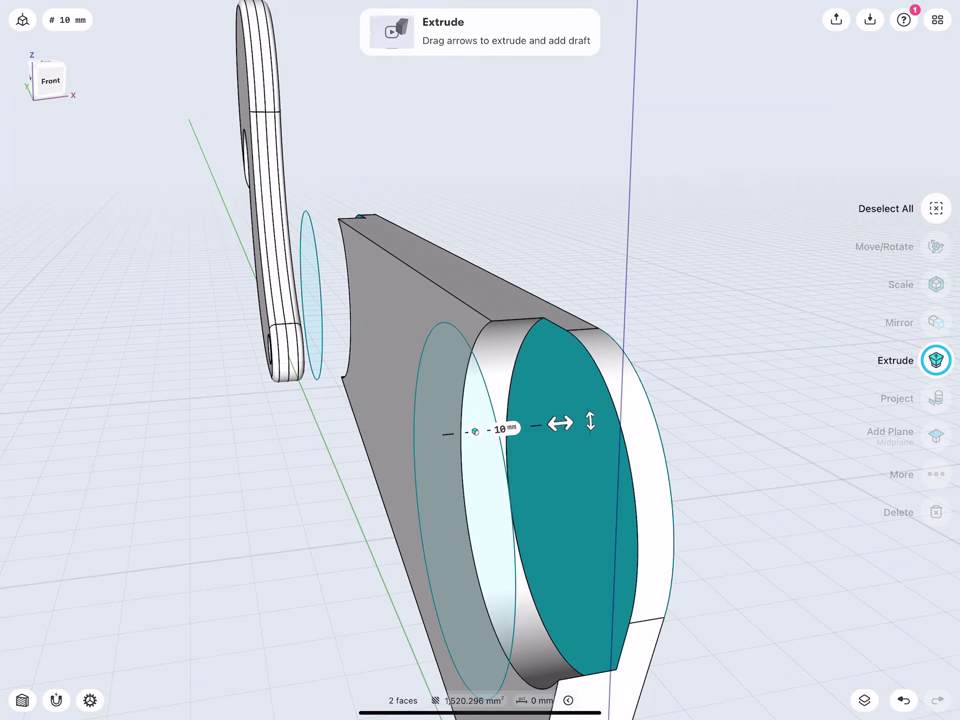
pyautogui.click(500, 429)
pyautogui.click(640, 425)
pyautogui.click(485, 203)
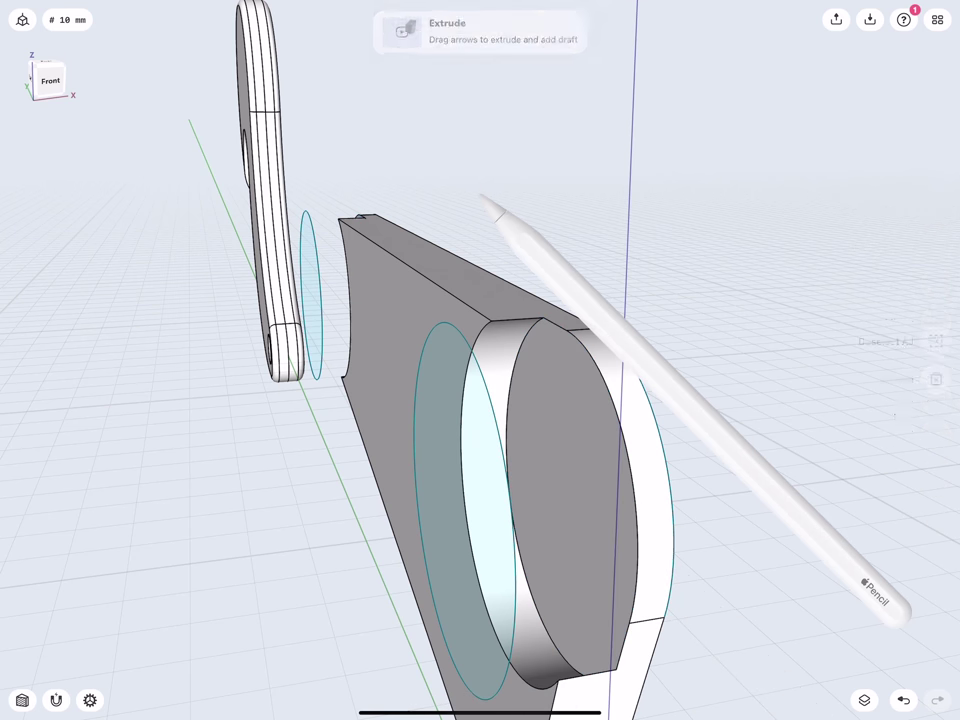
# - Try a 2 mm round on the plate's top edge
pyautogui.click(565, 318)
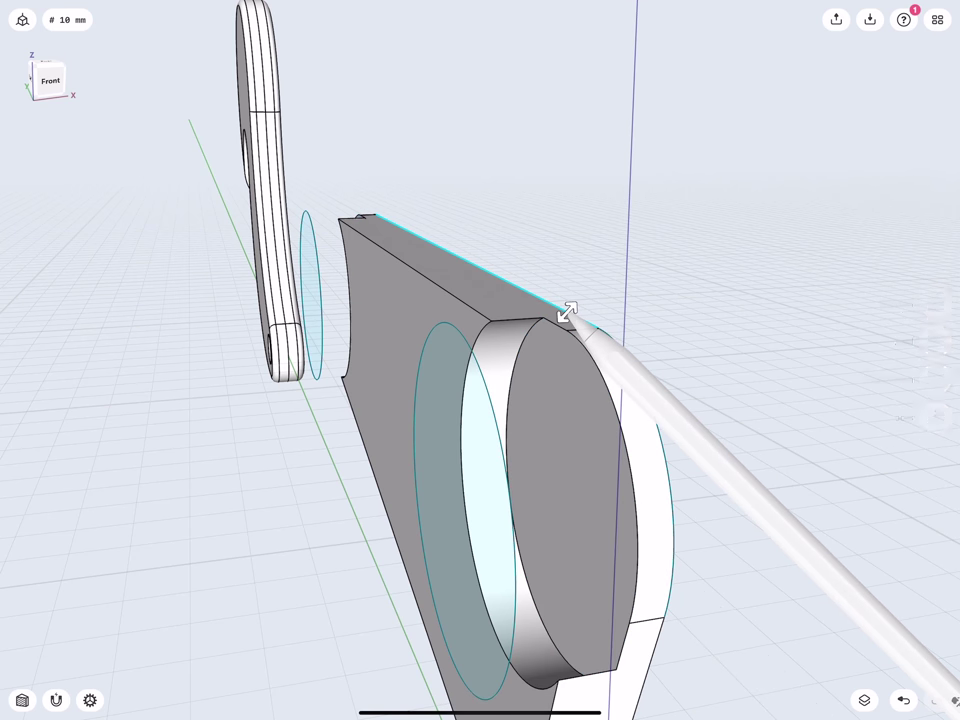
pyautogui.moveTo(577, 302); pyautogui.dragTo(588, 311)
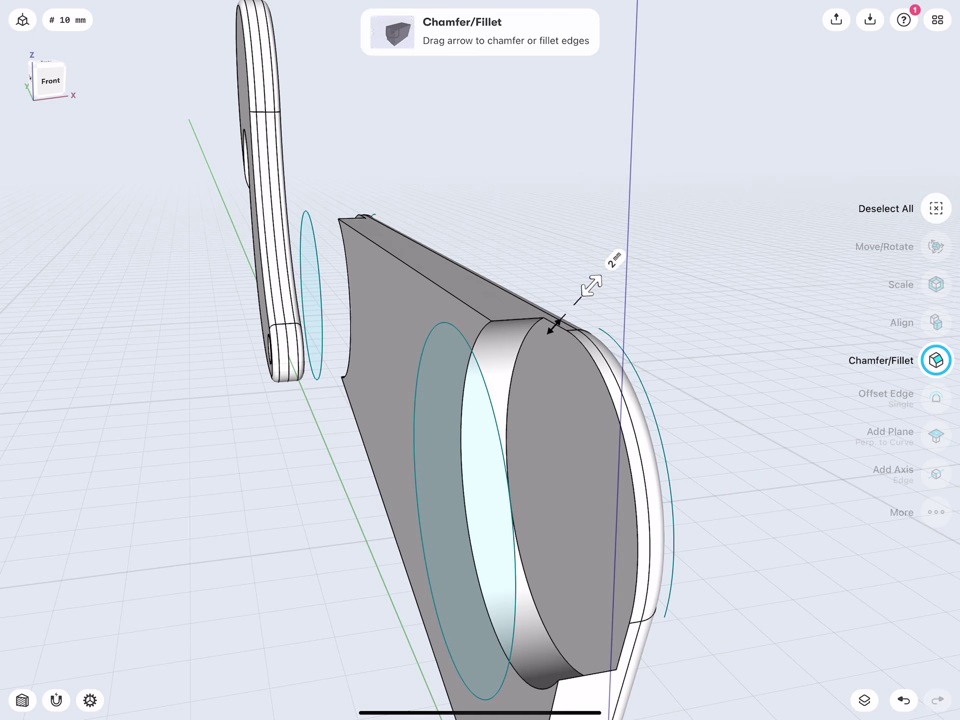
pyautogui.click(568, 240)
# - Extrude the two small hole faces about -33 mm to cut through the plate and bosses
pyautogui.moveTo(456, 332); pyautogui.dragTo(371, 334)
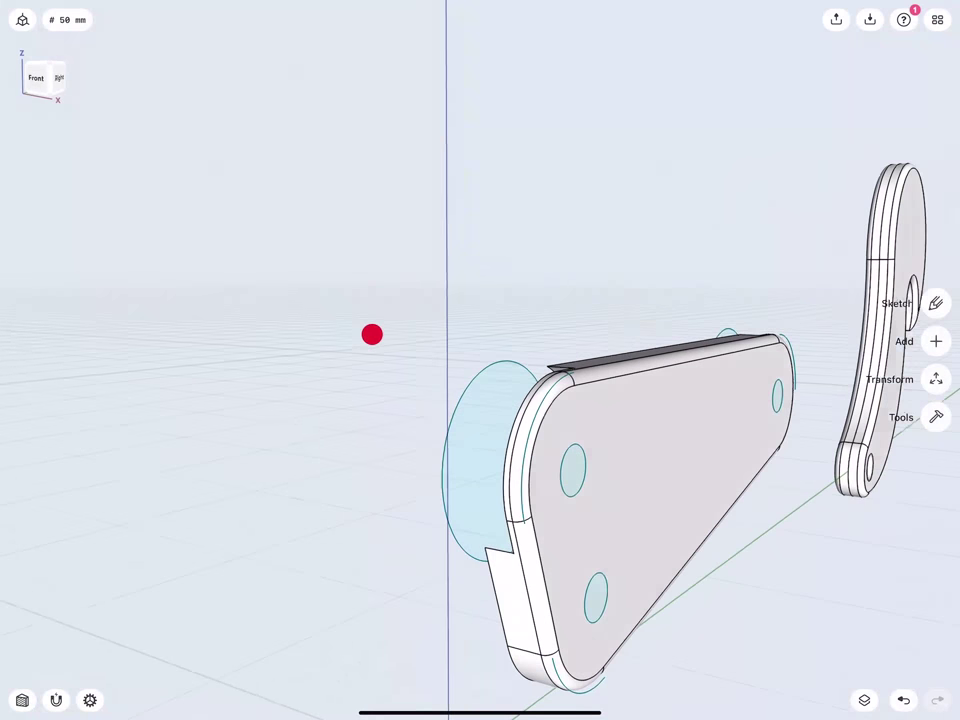
pyautogui.scroll(5, 321, 460)
pyautogui.click(403, 381)
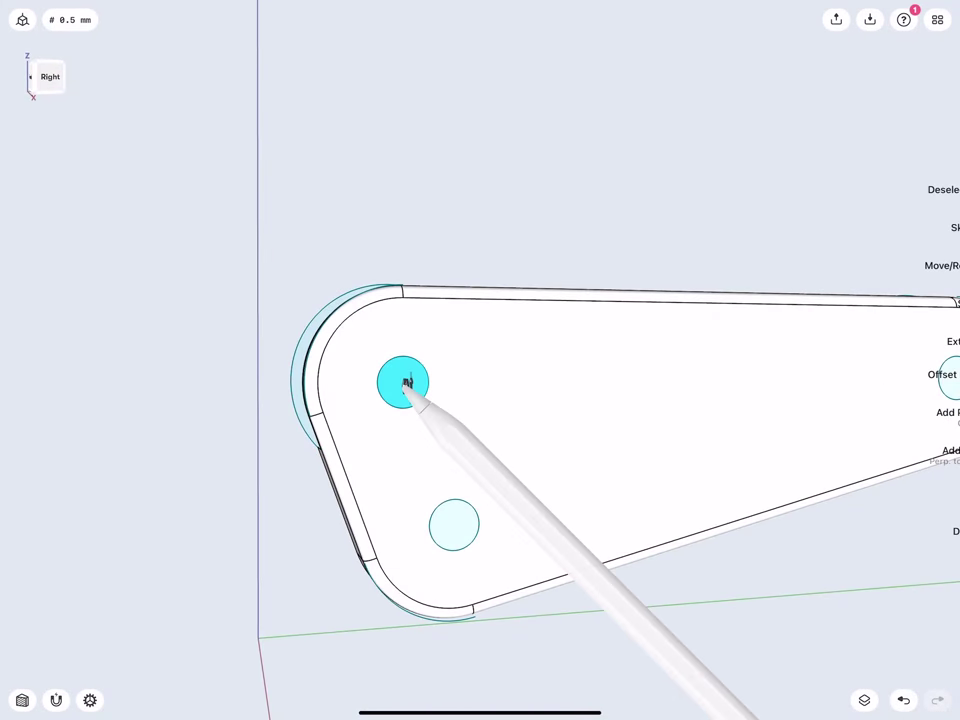
pyautogui.click(454, 523)
pyautogui.scroll(3, 131, 578)
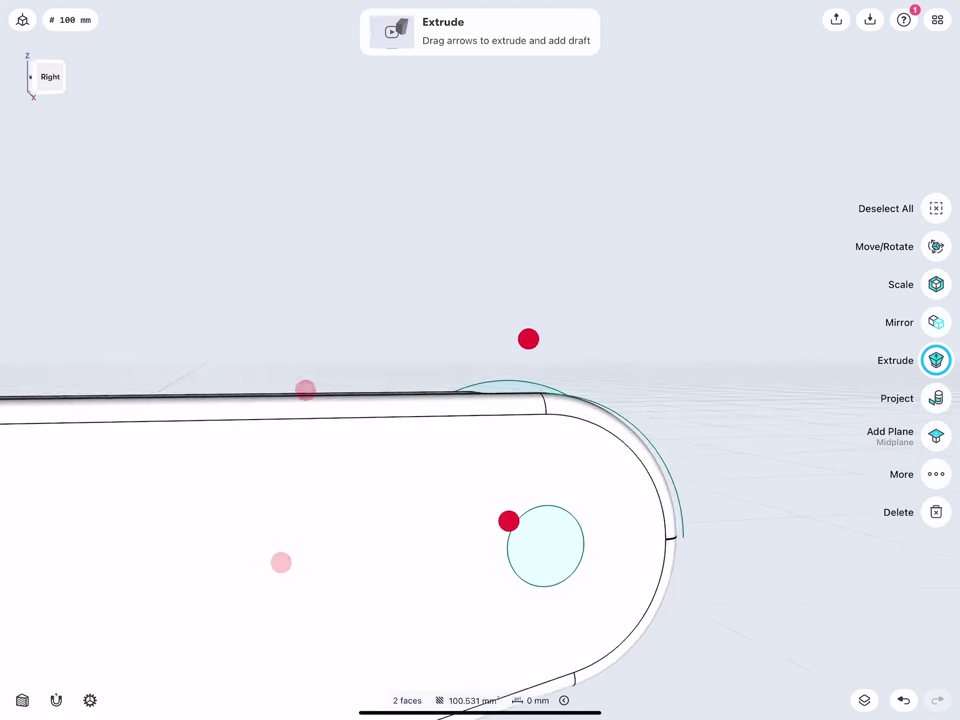
pyautogui.moveTo(131, 578); pyautogui.dragTo(28, 503)
pyautogui.moveTo(525, 545); pyautogui.dragTo(635, 400)
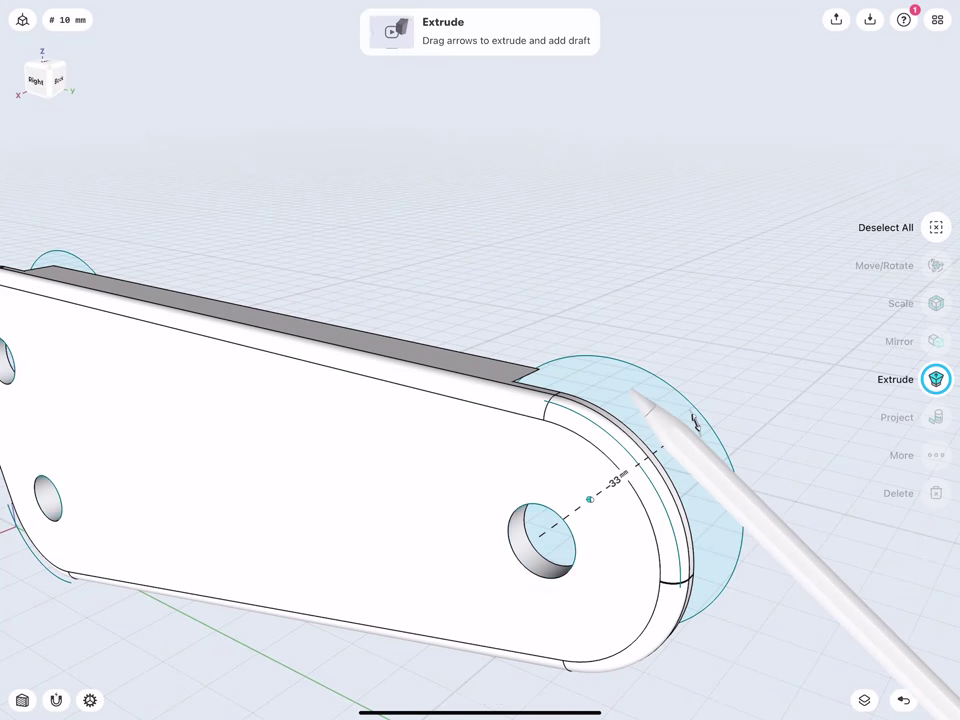
pyautogui.moveTo(440, 470); pyautogui.dragTo(414, 454)
pyautogui.moveTo(433, 521); pyautogui.dragTo(450, 551)
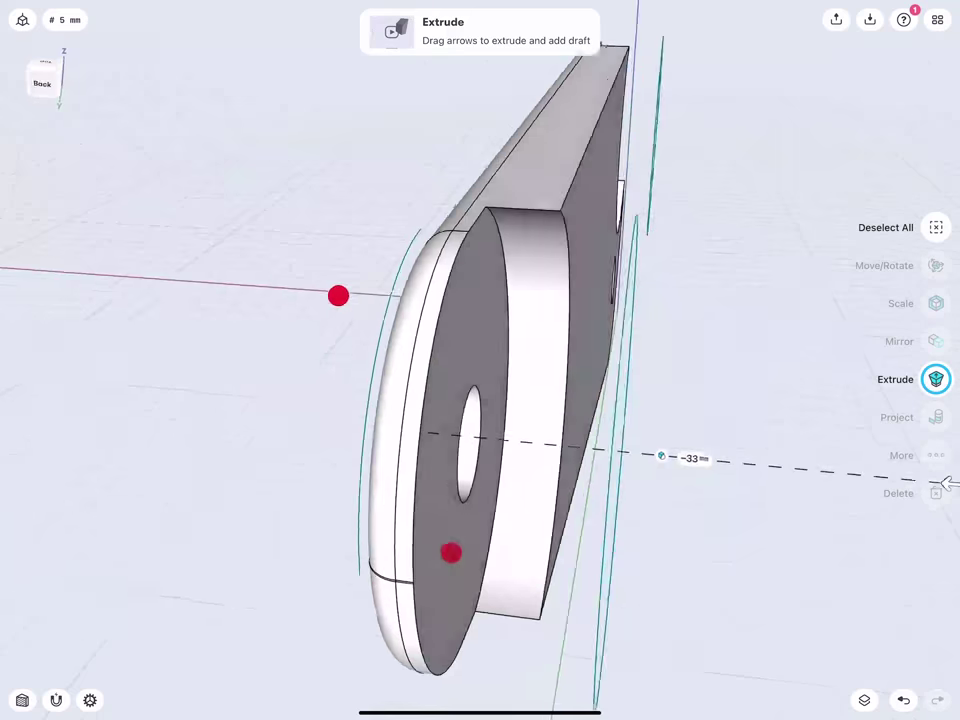
# - Round one edge beside the boss by 2 mm
pyautogui.click(521, 221)
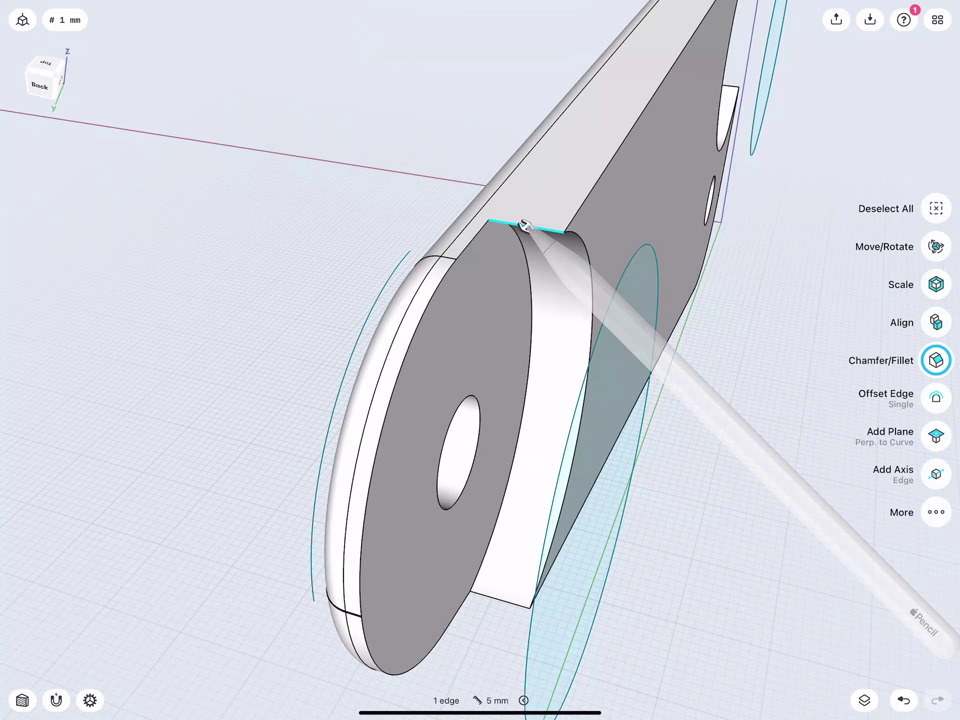
pyautogui.click(493, 598)
pyautogui.moveTo(493, 598); pyautogui.dragTo(464, 656)
pyautogui.moveTo(420, 420)
pyautogui.mouseDown(button='middle')
pyautogui.moveTo(328, 339)
pyautogui.moveTo(300, 343)
pyautogui.moveTo(219, 317)
pyautogui.moveTo(351, 374)
pyautogui.moveTo(336, 374)
pyautogui.mouseUp(button='middle')
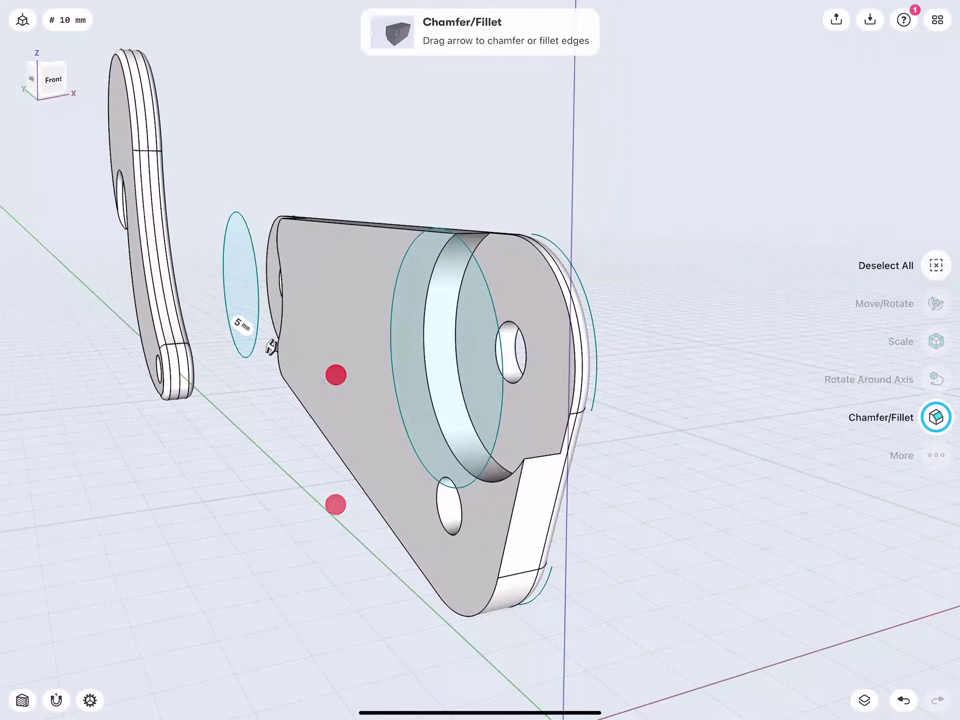
# - Fillet the lower and upper edges beside the boss with a 5 mm radius
pyautogui.click(548, 460)
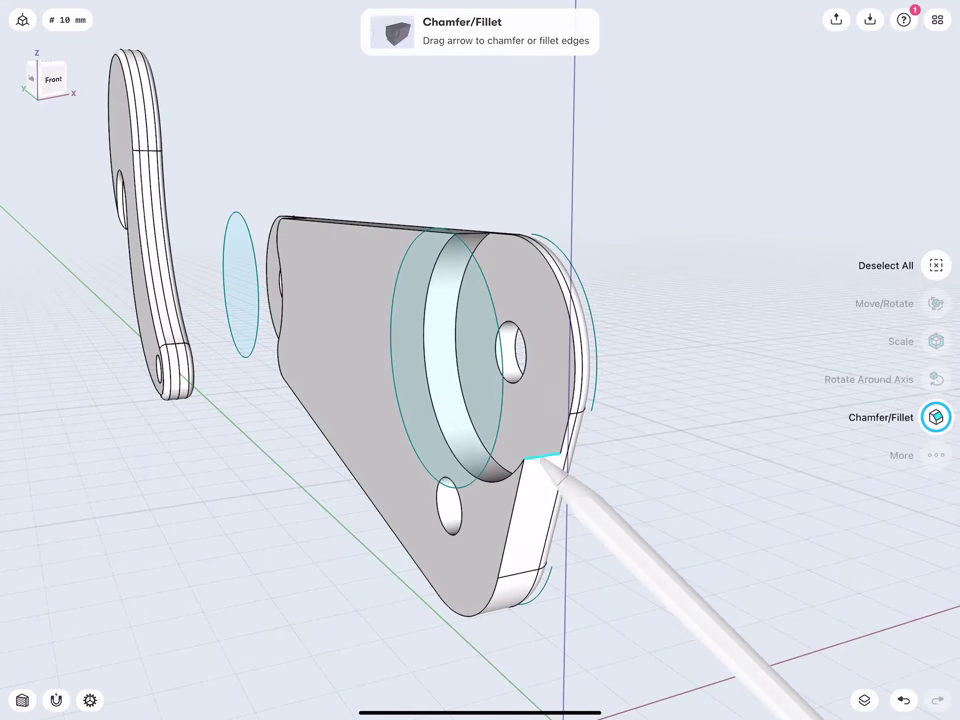
pyautogui.moveTo(426, 460)
pyautogui.mouseDown(button='middle')
pyautogui.moveTo(426, 358)
pyautogui.moveTo(424, 373)
pyautogui.mouseUp(button='middle')
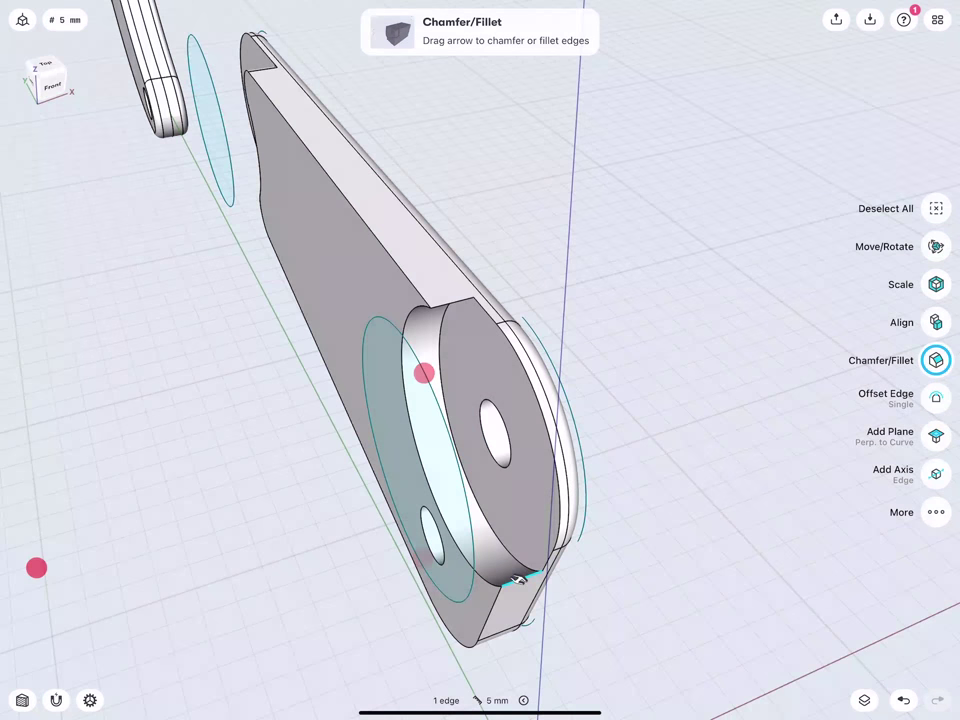
pyautogui.click(443, 306)
pyautogui.moveTo(445, 308); pyautogui.dragTo(455, 318)
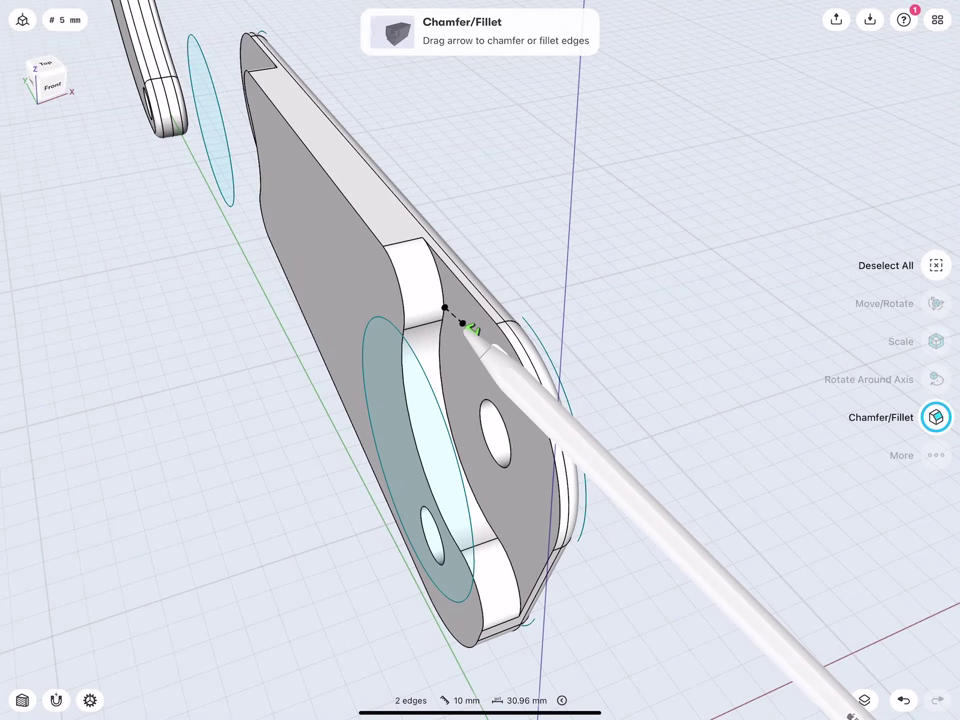
pyautogui.click(497, 349)
pyautogui.write('5')
pyautogui.click(540, 380)
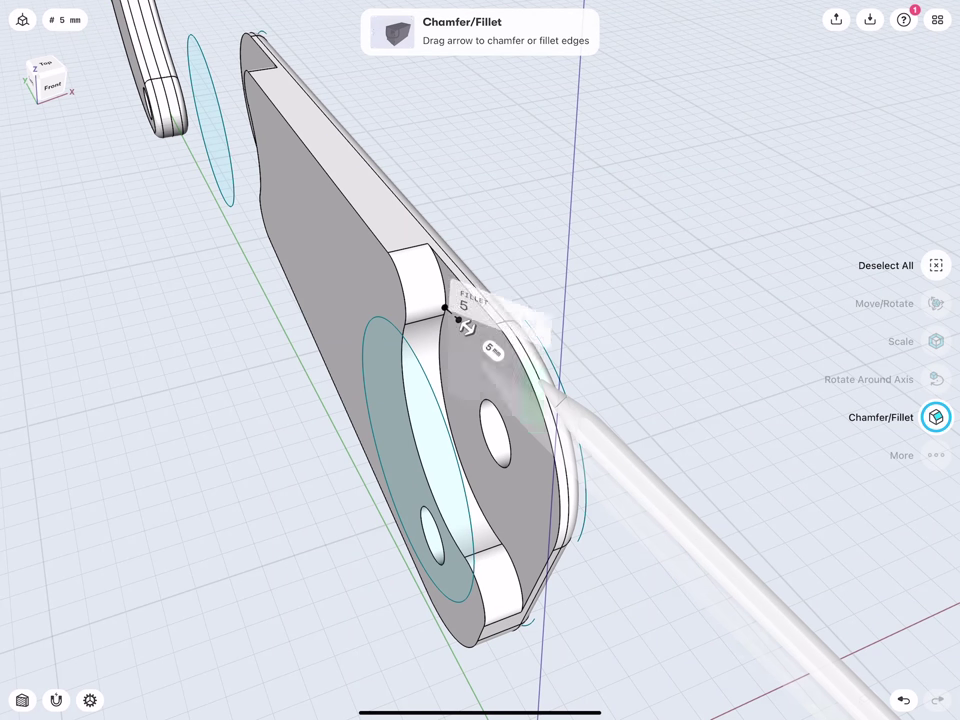
pyautogui.click(279, 450)
pyautogui.moveTo(370, 380)
pyautogui.mouseDown(button='middle')
pyautogui.moveTo(384, 349)
pyautogui.moveTo(311, 403)
pyautogui.mouseUp(button='middle')
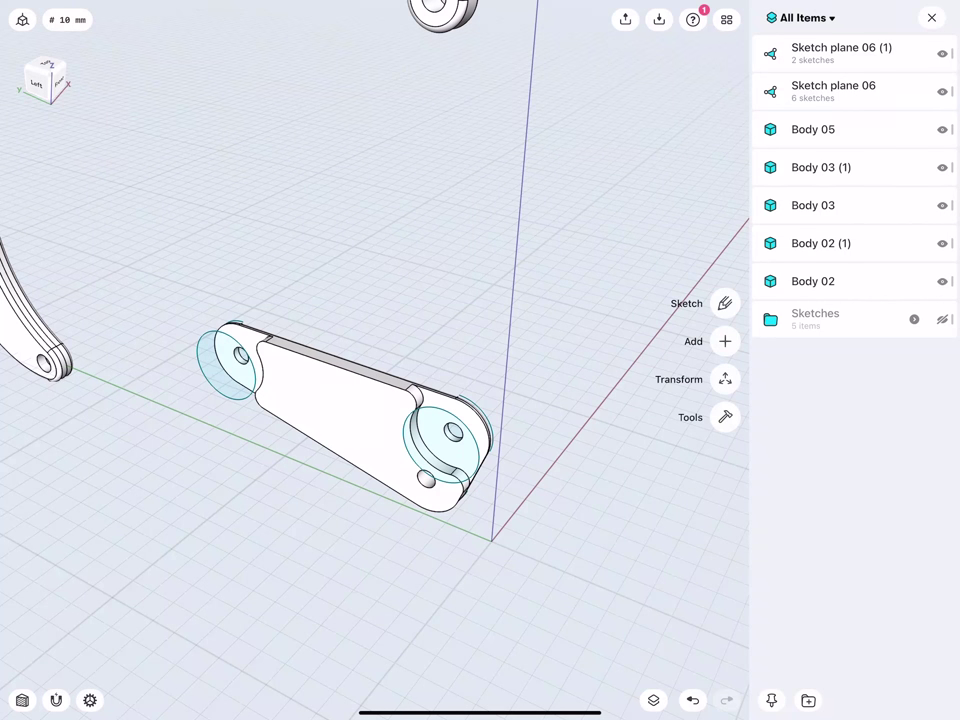
# - Move Sketch plane 06 and Sketch plane 06 (1) into the Sketches folder
pyautogui.moveTo(257, 407); pyautogui.dragTo(279, 390, button='middle')
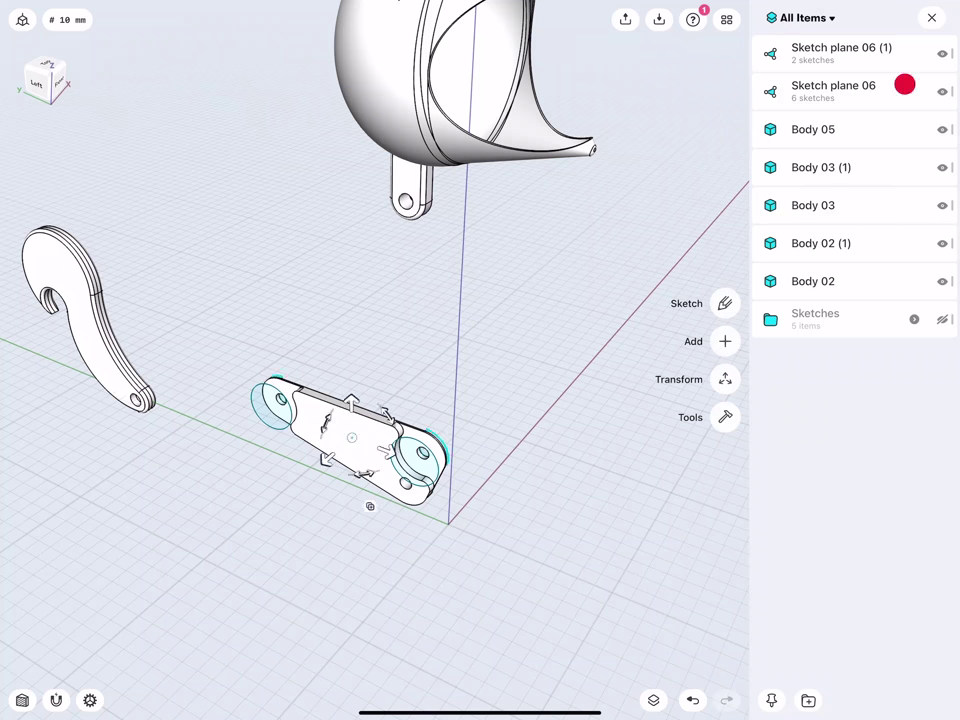
pyautogui.click(904, 84)
pyautogui.click(859, 45)
pyautogui.moveTo(855, 87); pyautogui.dragTo(842, 320)
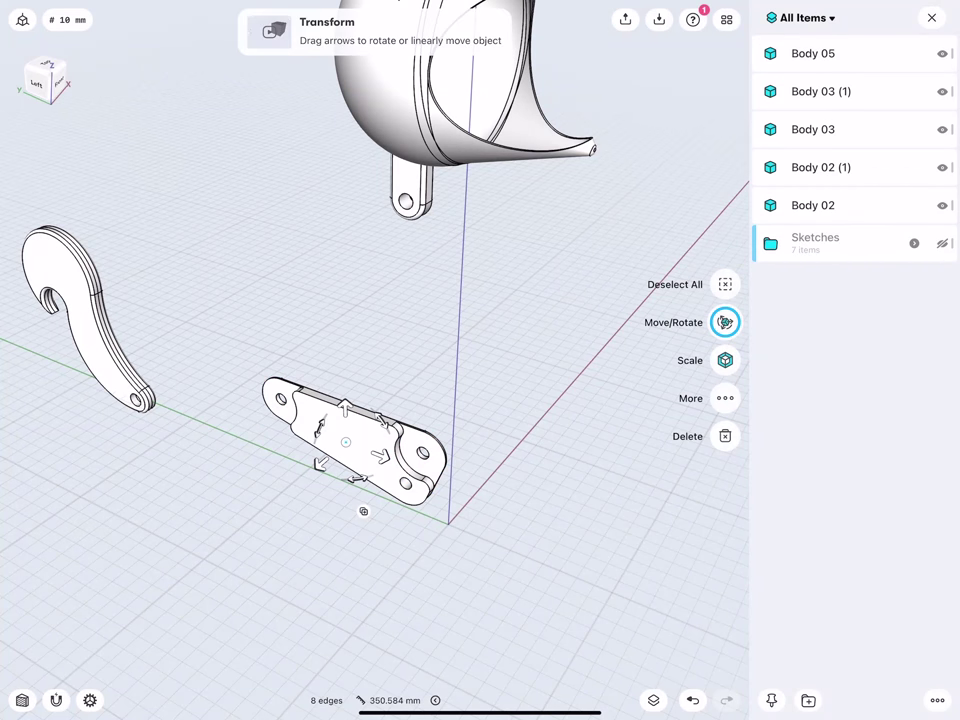
# - Group Body 01–05 into a new folder named Bodies and close the Items list
pyautogui.click(215, 515)
pyautogui.moveTo(831, 205); pyautogui.dragTo(840, 50)
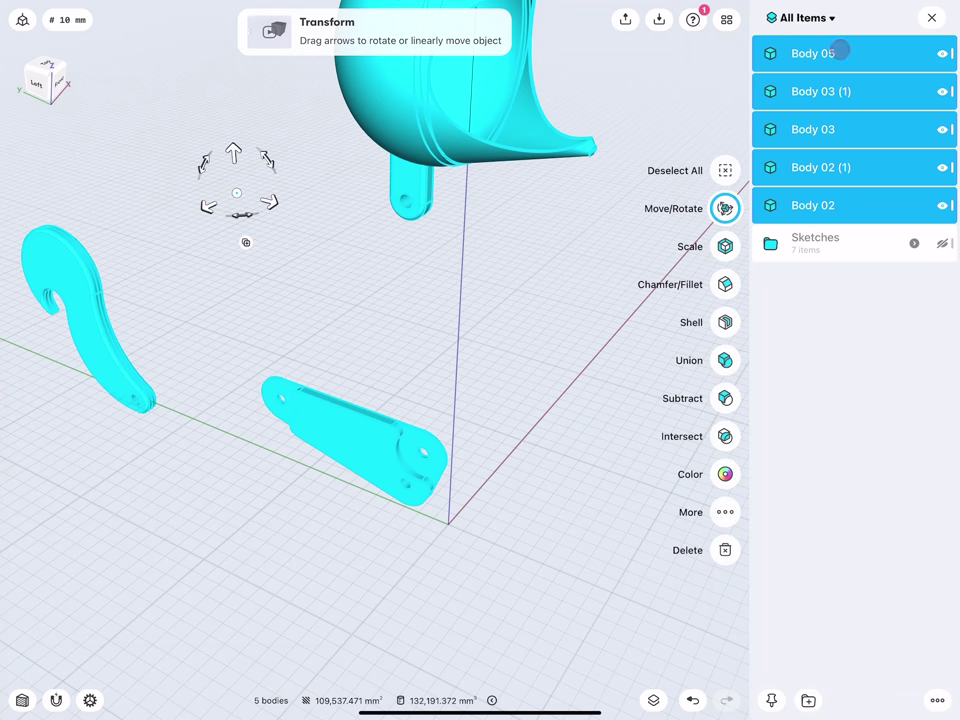
pyautogui.click(809, 700)
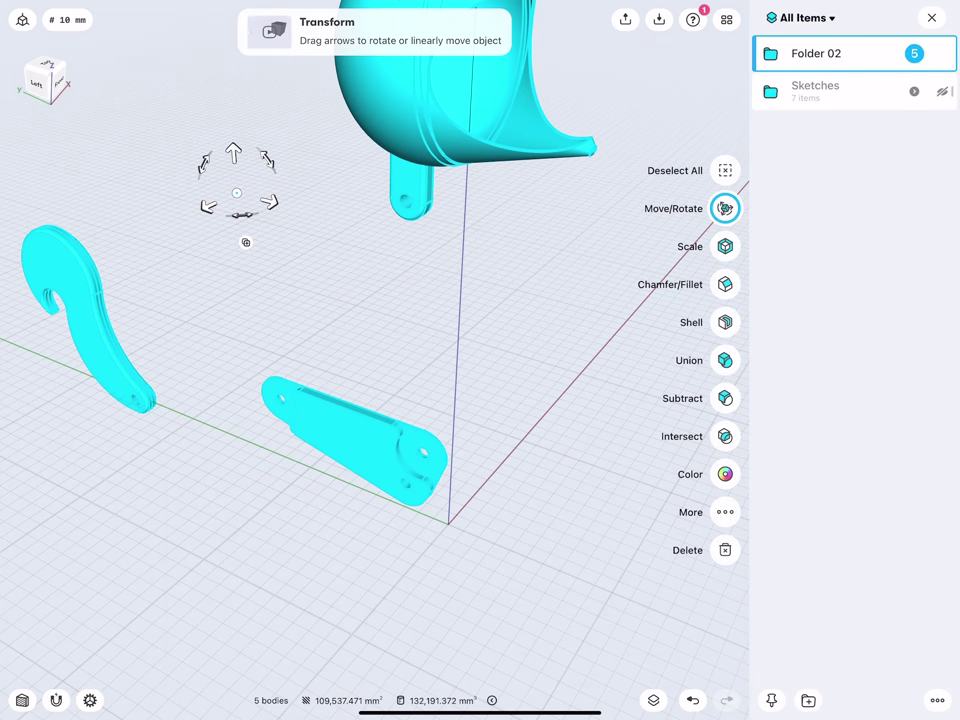
pyautogui.click(201, 511)
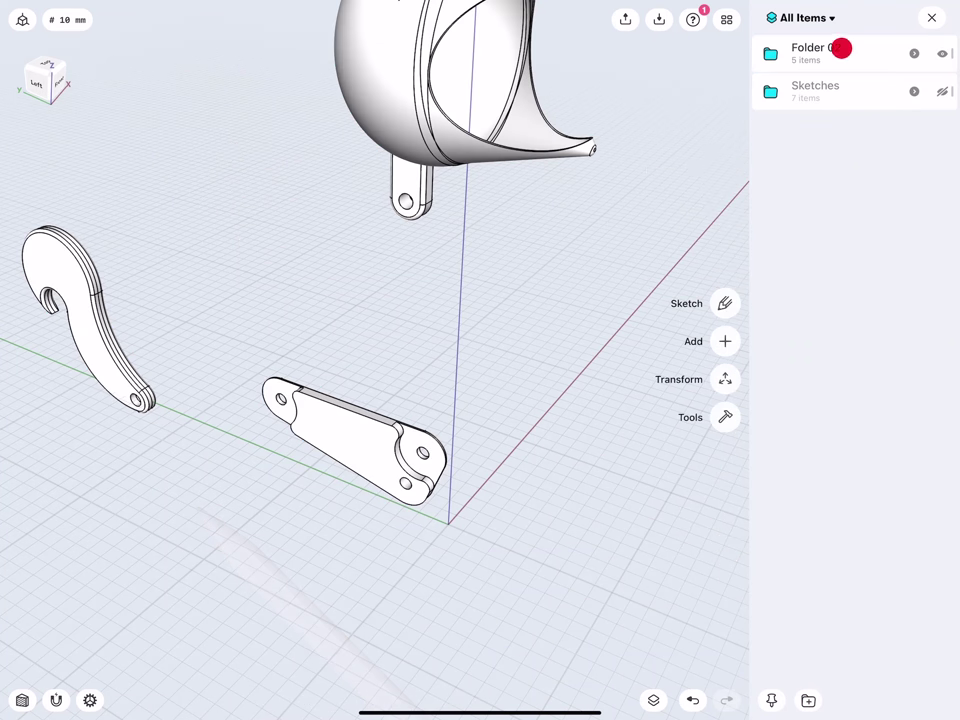
pyautogui.click(895, 53)
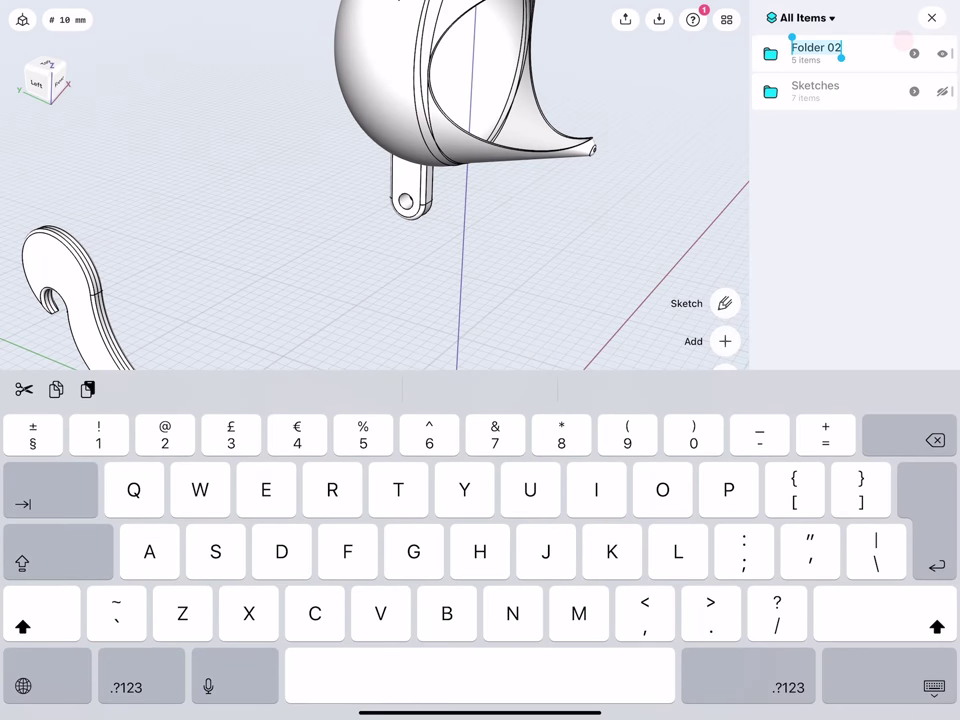
pyautogui.write('Bodies')
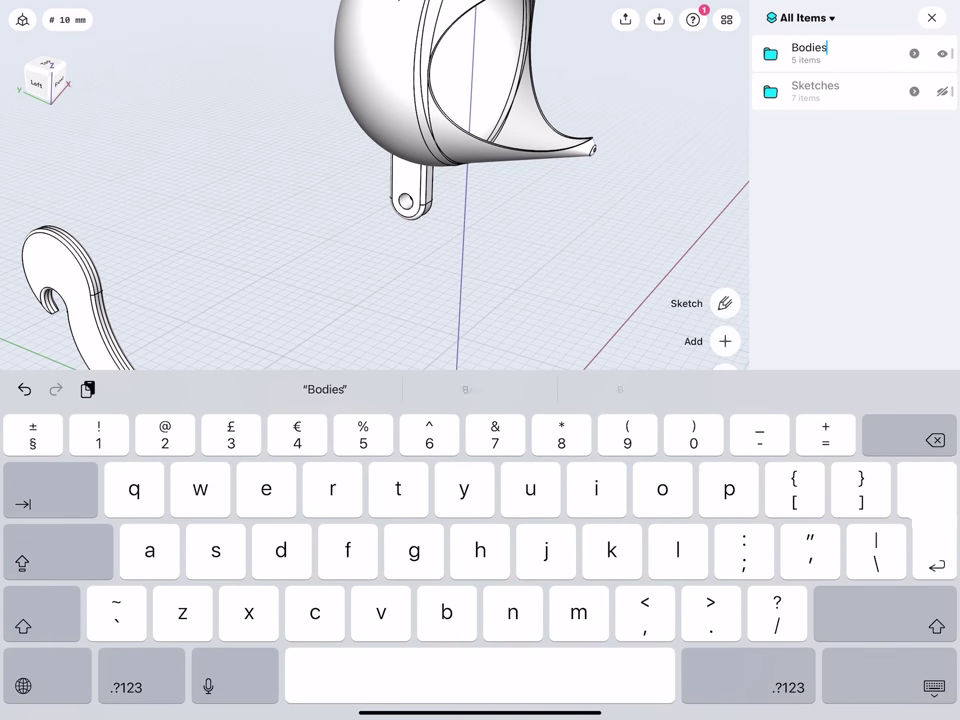
pyautogui.press('Return')
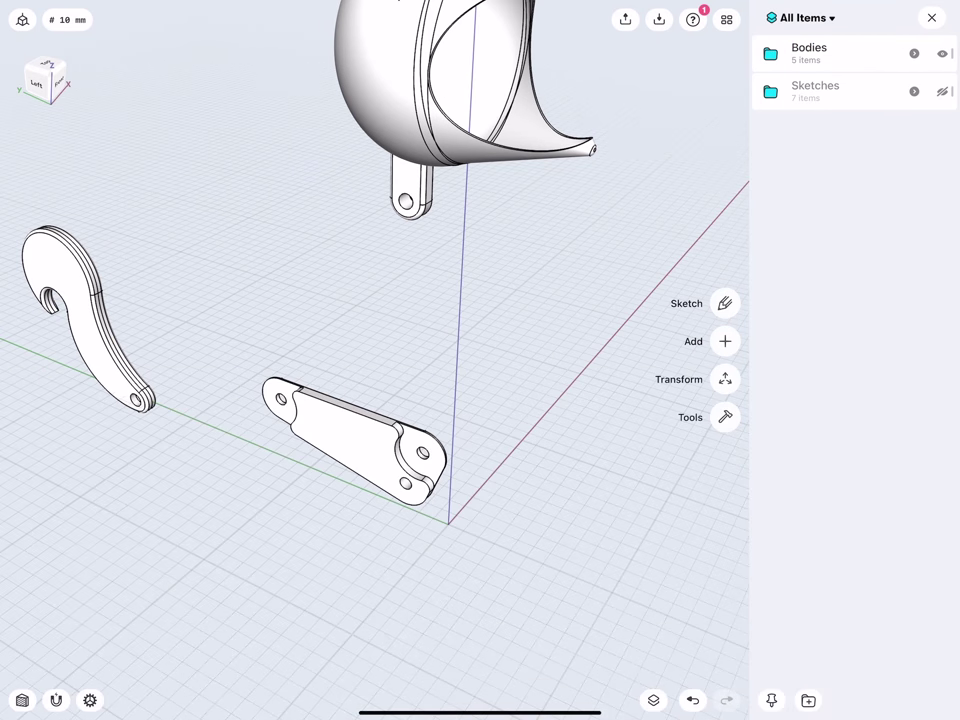
pyautogui.click(727, 19)
# - Move the wedge support plate up by exactly 100 mm
pyautogui.scroll(3, 393, 465)
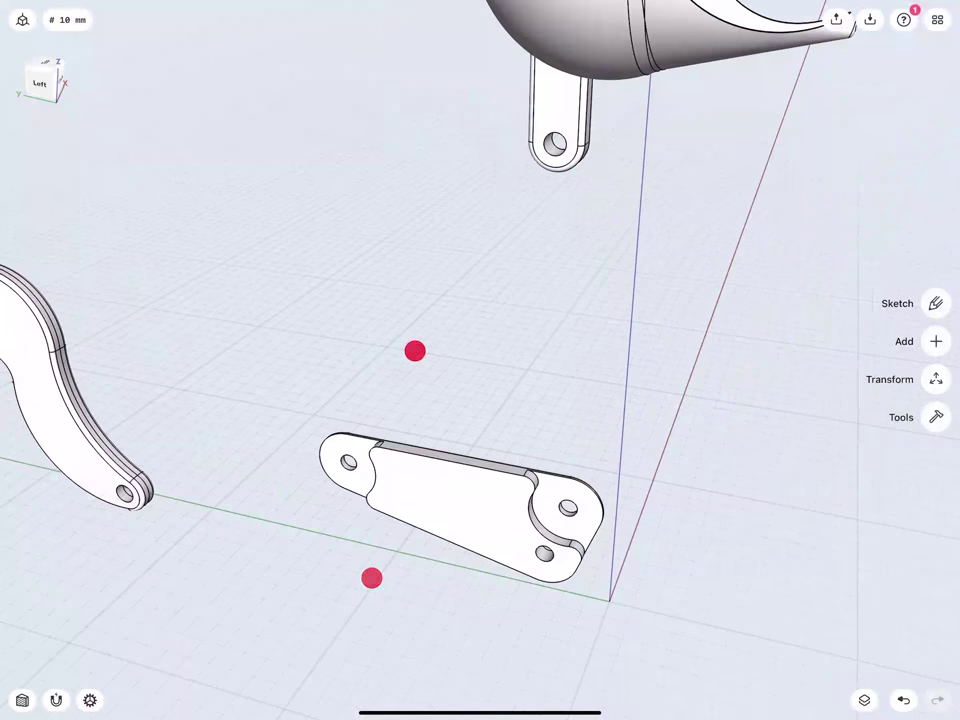
pyautogui.click(440, 490)
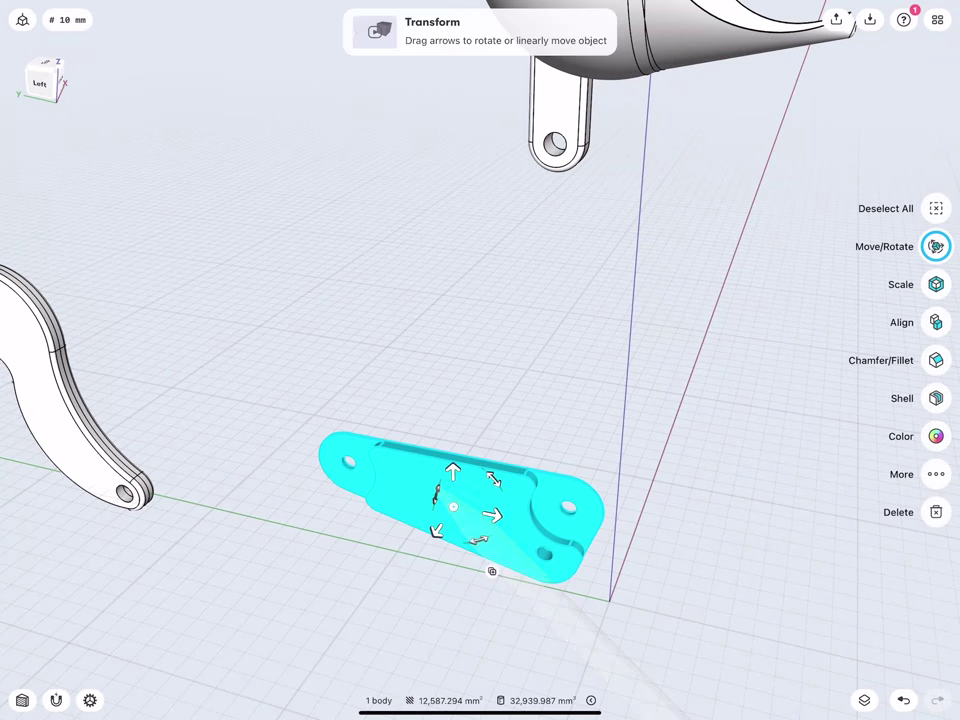
pyautogui.moveTo(455, 505); pyautogui.dragTo(449, 278)
pyautogui.click(450, 214)
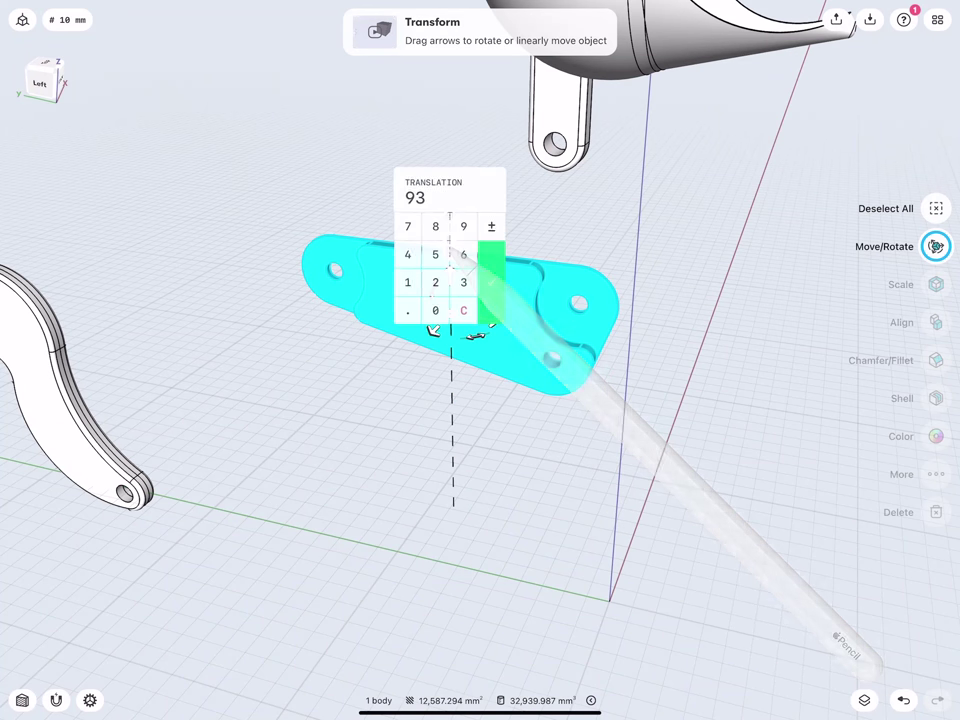
pyautogui.click(409, 283)
pyautogui.click(435, 310)
pyautogui.click(435, 310)
pyautogui.click(491, 283)
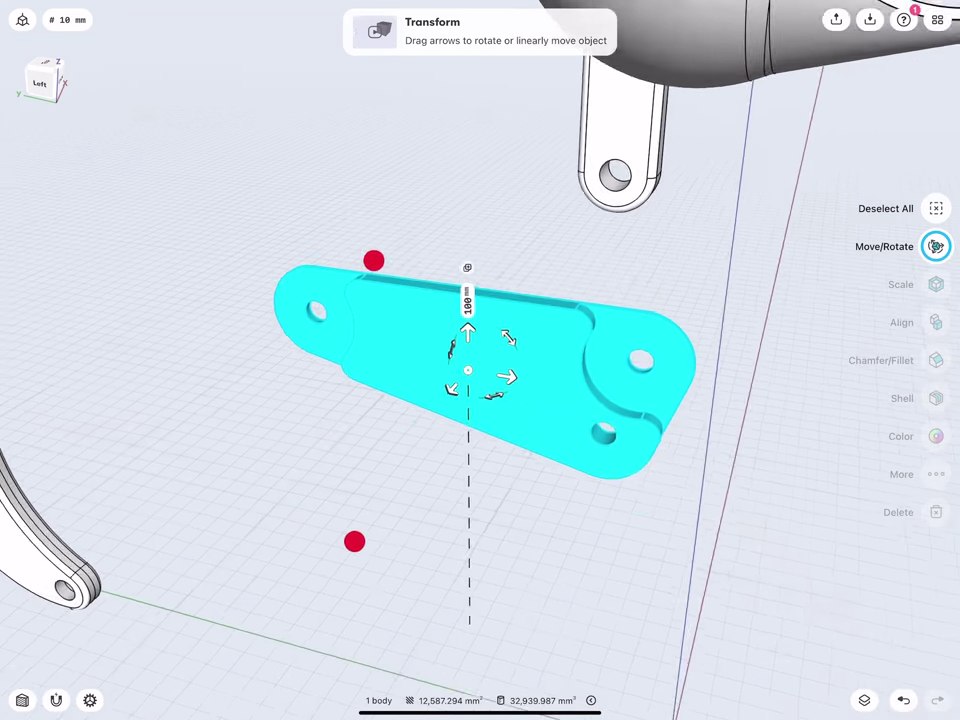
# - Rotate the support plate by -15° and reselect it
pyautogui.scroll(5, 400, 420)
pyautogui.scroll(-3, 480, 380)
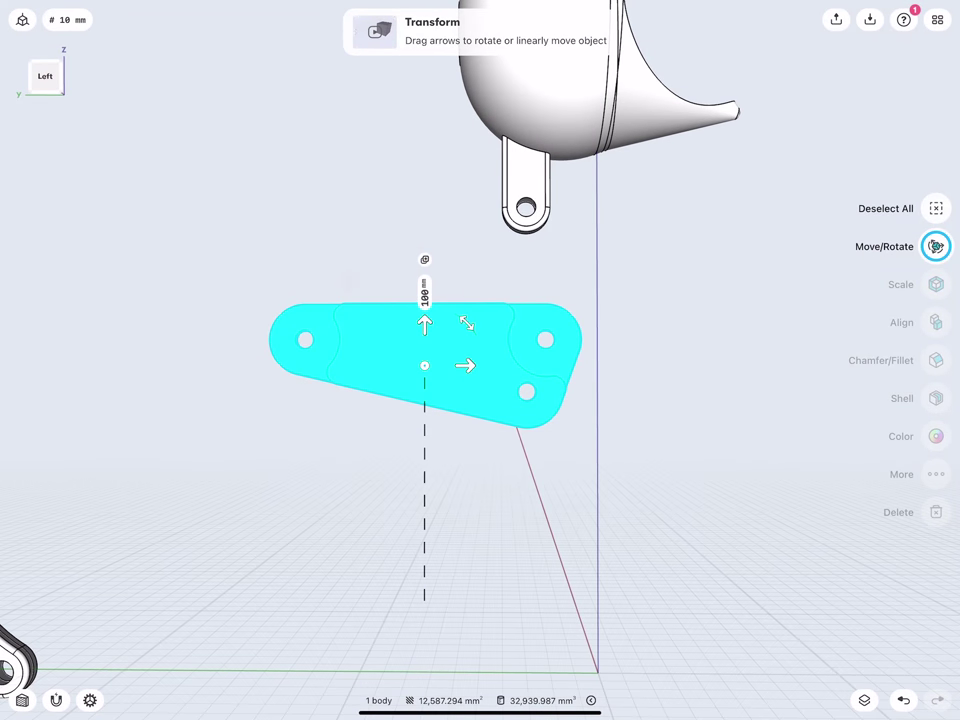
pyautogui.moveTo(424, 259)
pyautogui.mouseDown()
pyautogui.moveTo(490, 279)
pyautogui.moveTo(477, 272)
pyautogui.moveTo(492, 246)
pyautogui.mouseUp()
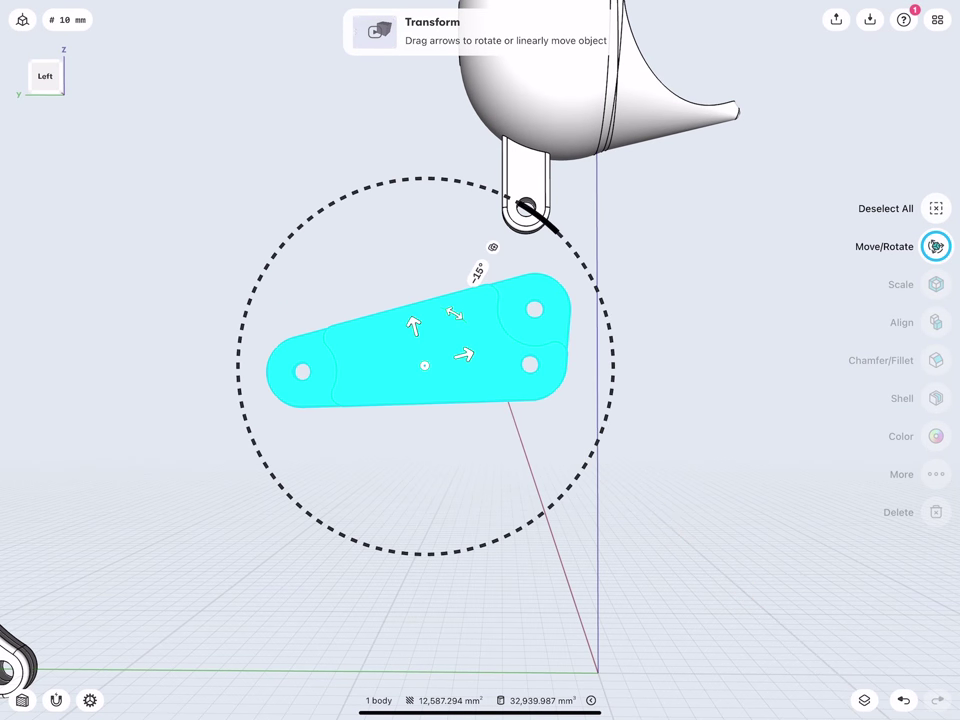
pyautogui.moveTo(354, 268); pyautogui.dragTo(296, 296, button='middle')
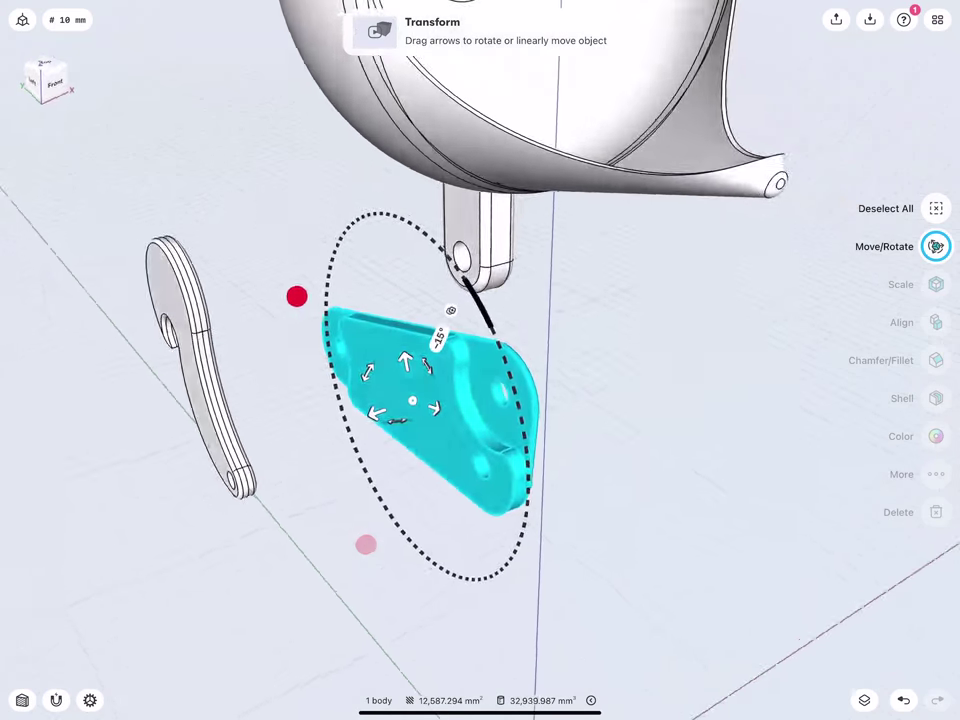
pyautogui.click(437, 336)
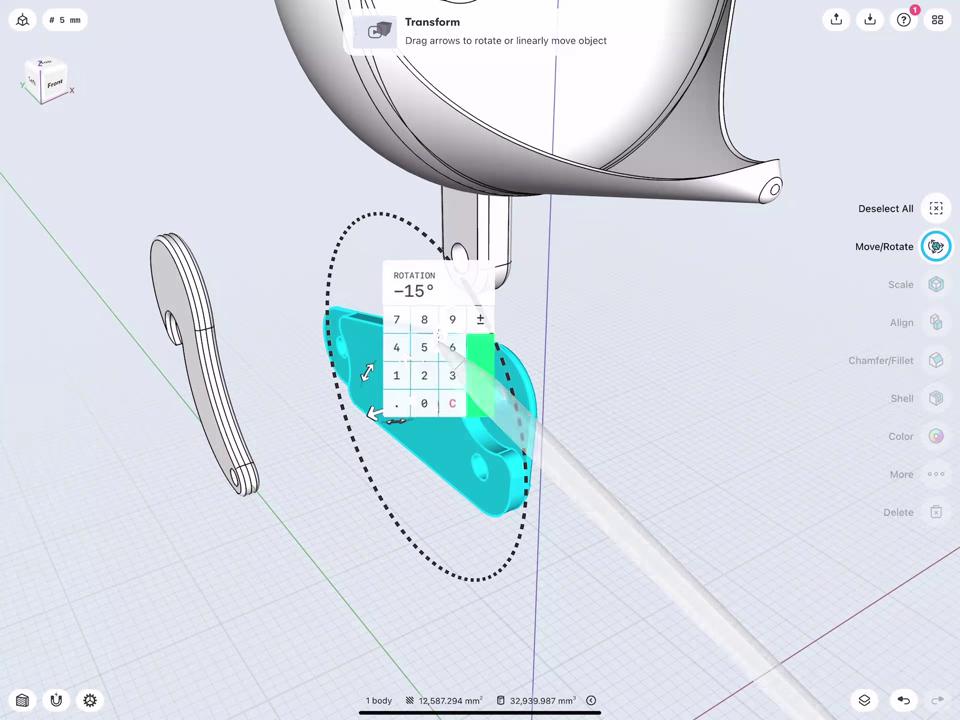
pyautogui.click(439, 320)
pyautogui.click(392, 283)
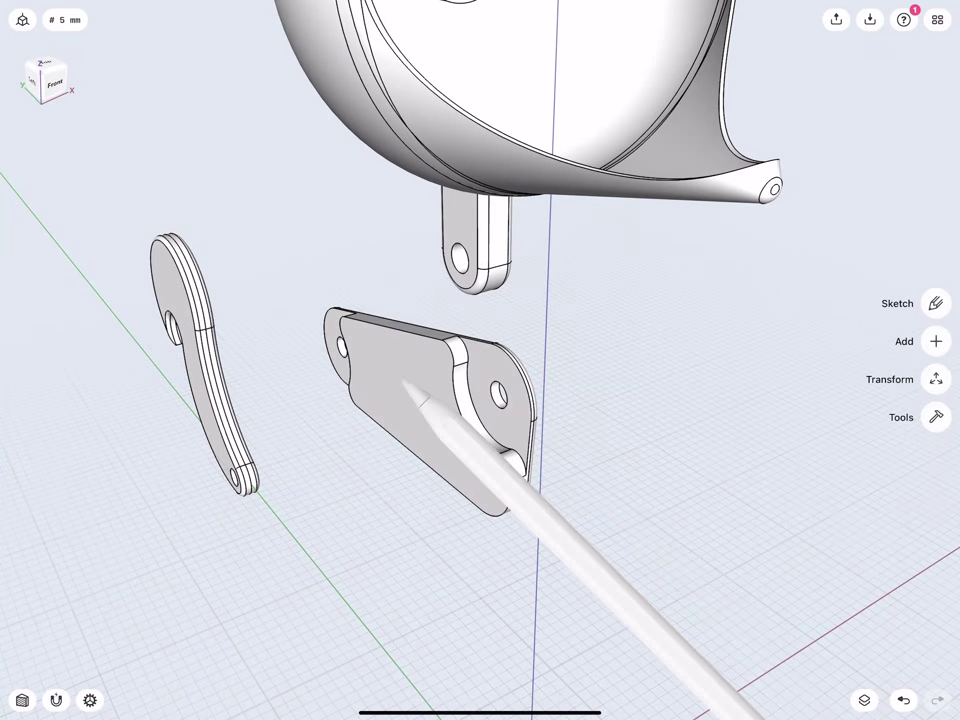
pyautogui.click(383, 428)
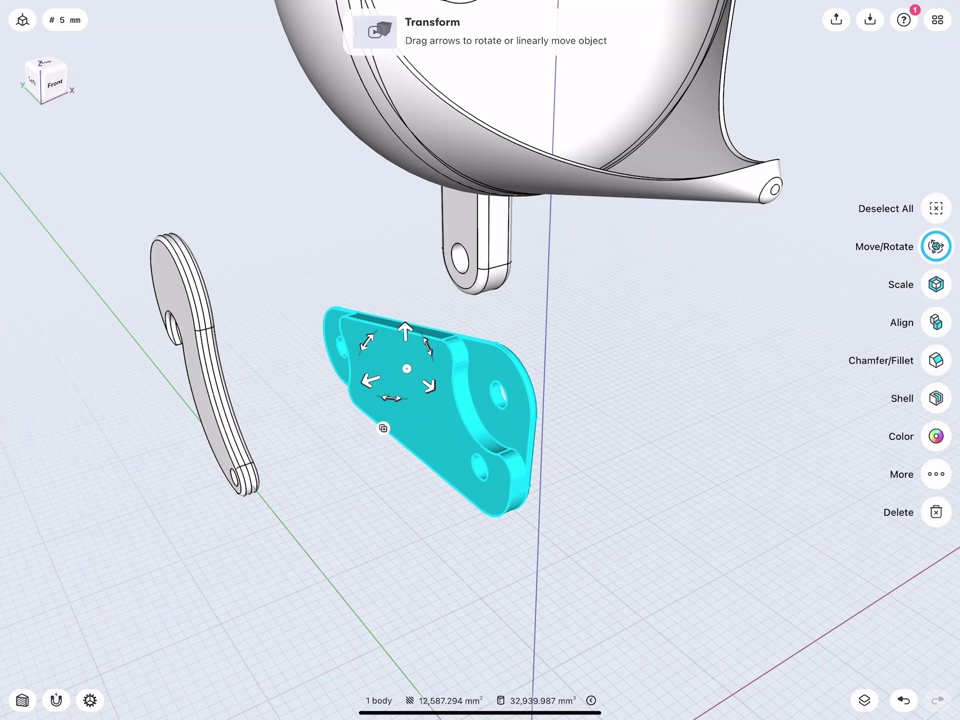
# - Mirror the support plate across its own face with Keep Originals on, forming a matching pair
pyautogui.click(934, 473)
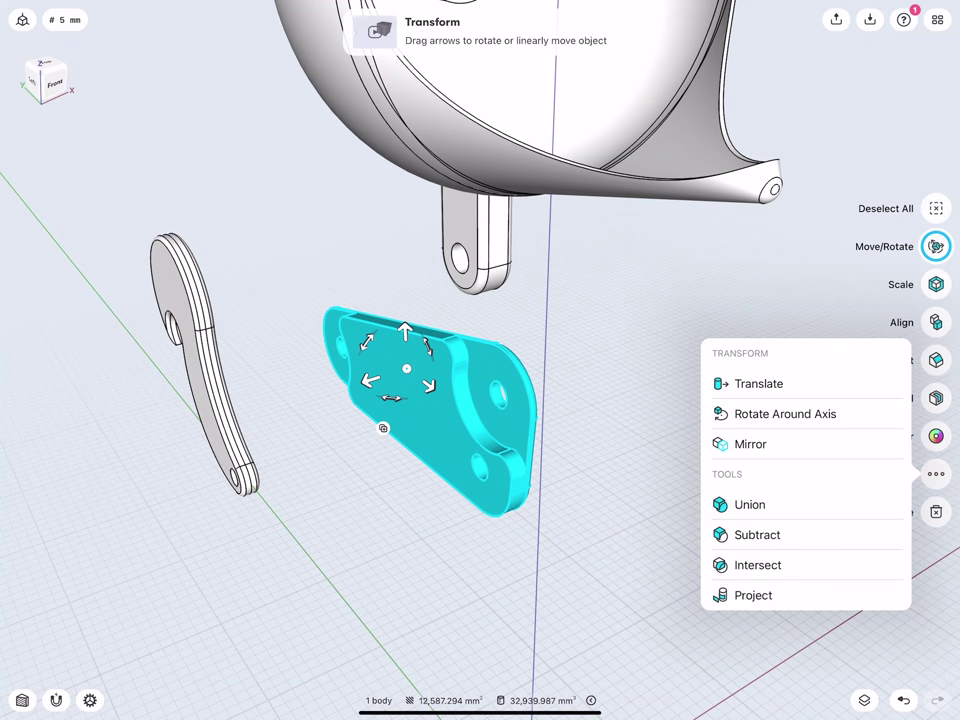
pyautogui.click(853, 444)
pyautogui.click(413, 409)
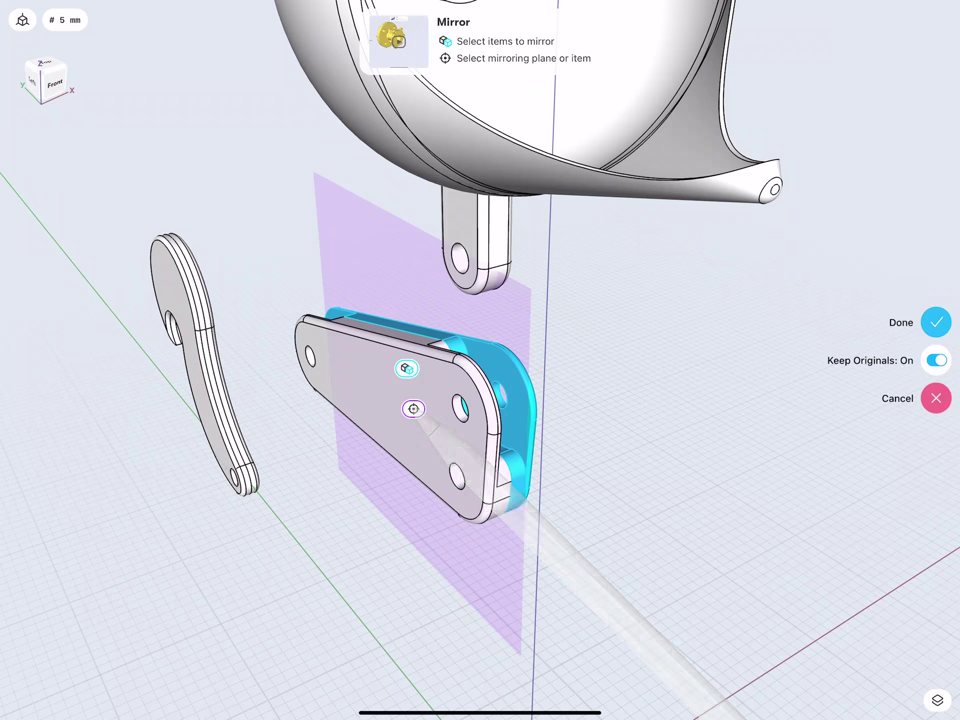
pyautogui.scroll(5, 338, 412)
pyautogui.moveTo(313, 306)
pyautogui.mouseDown()
pyautogui.moveTo(272, 306)
pyautogui.moveTo(321, 306)
pyautogui.mouseUp()
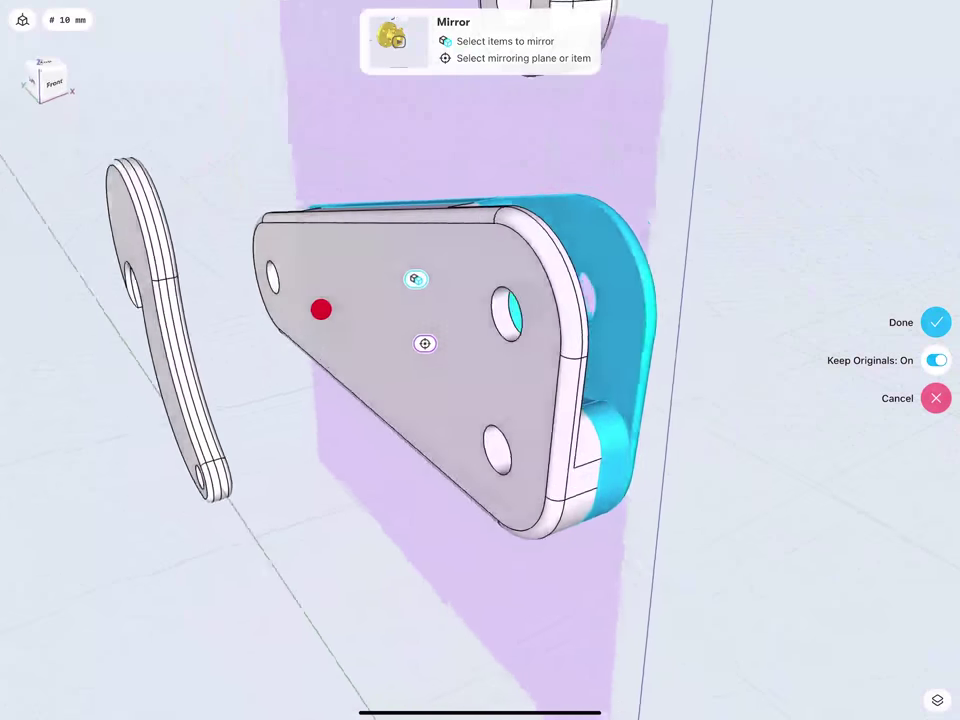
pyautogui.scroll(-3, 345, 400)
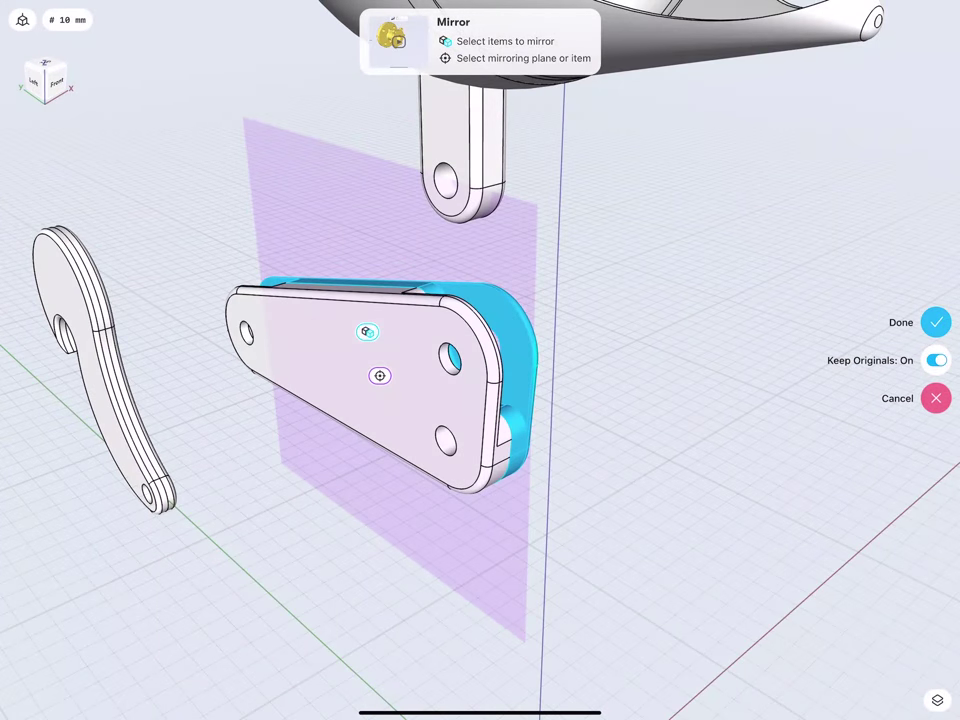
pyautogui.click(935, 322)
pyautogui.moveTo(328, 491)
pyautogui.mouseDown()
pyautogui.moveTo(291, 324)
pyautogui.moveTo(179, 319)
pyautogui.moveTo(306, 306)
pyautogui.moveTo(231, 302)
pyautogui.moveTo(289, 357)
pyautogui.mouseUp()
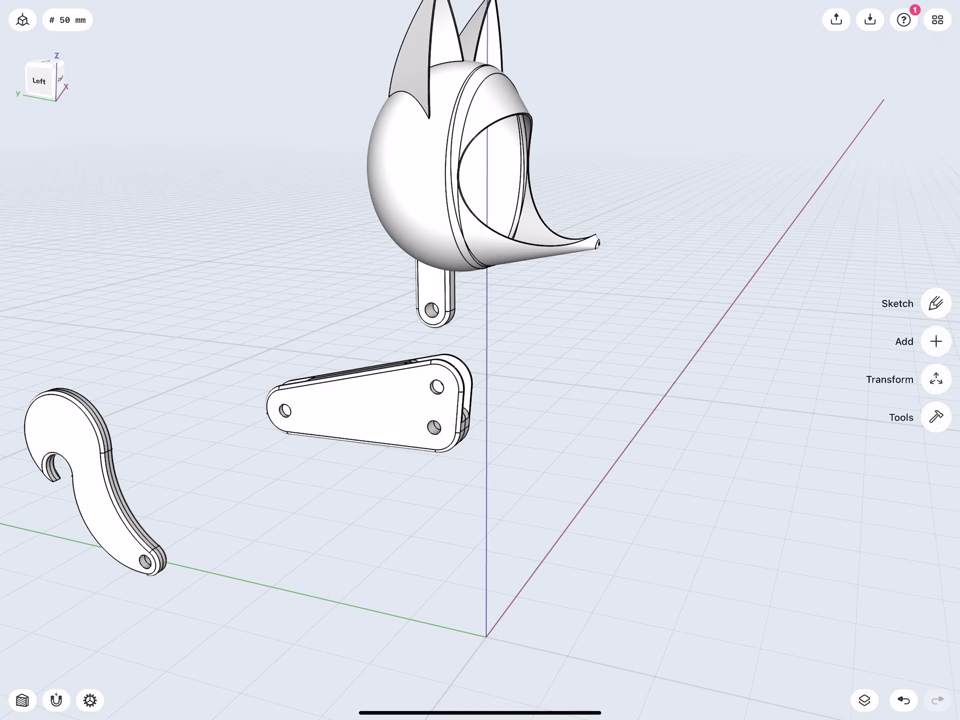
# - In front view, sketch a centred rectangle at the origin about 20 mm tall
pyautogui.moveTo(40, 80); pyautogui.dragTo(70, 85)
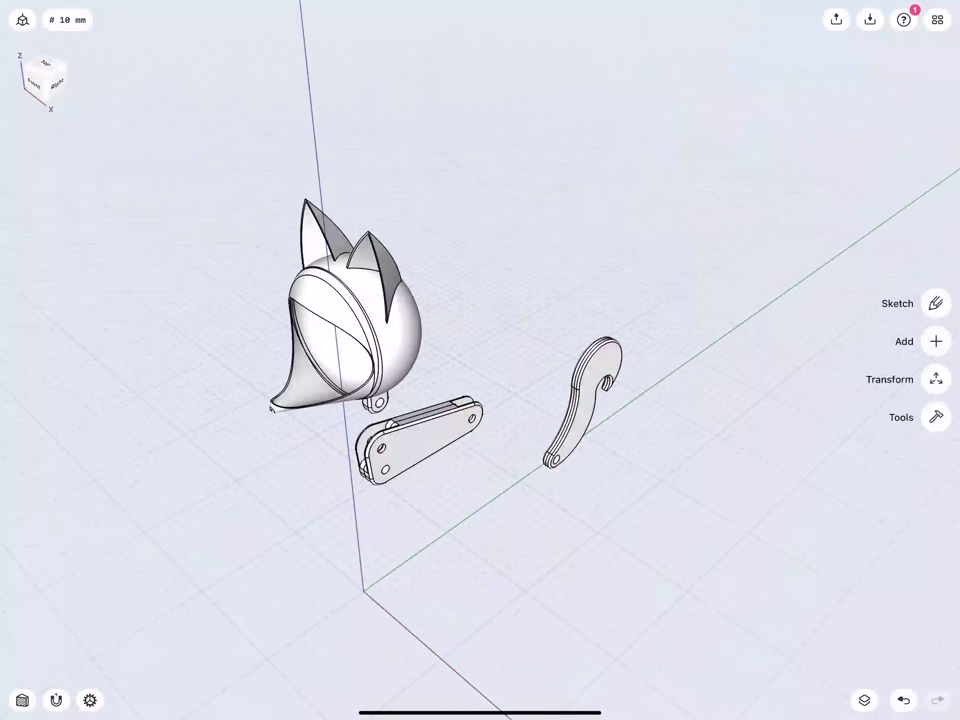
pyautogui.moveTo(311, 471)
pyautogui.mouseDown()
pyautogui.moveTo(279, 448)
pyautogui.moveTo(294, 384)
pyautogui.moveTo(323, 391)
pyautogui.moveTo(334, 440)
pyautogui.moveTo(362, 451)
pyautogui.mouseUp()
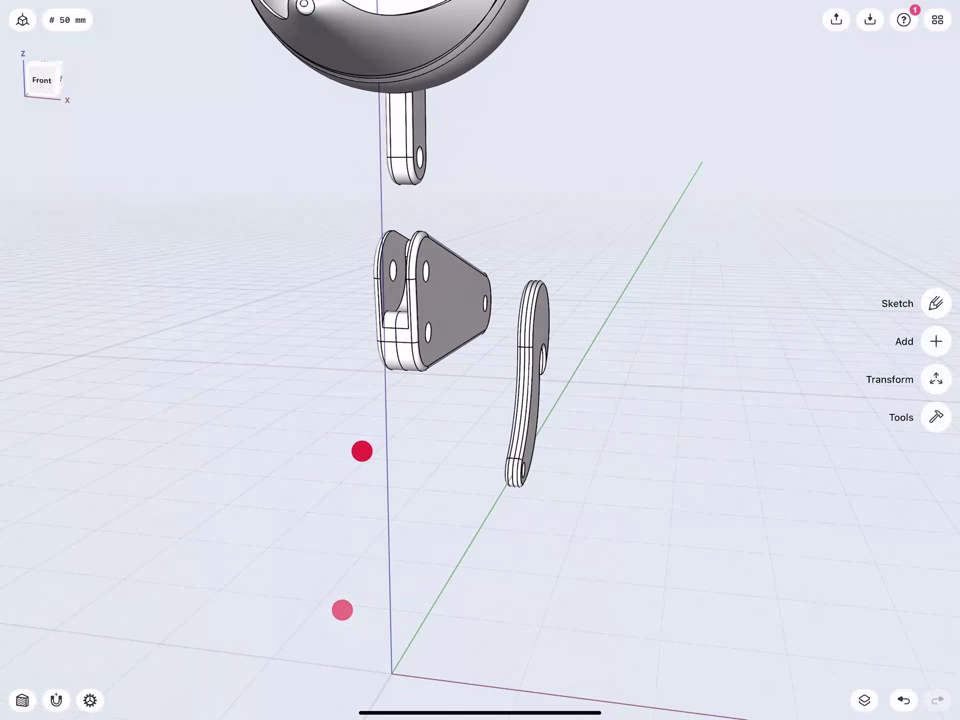
pyautogui.click(42, 80)
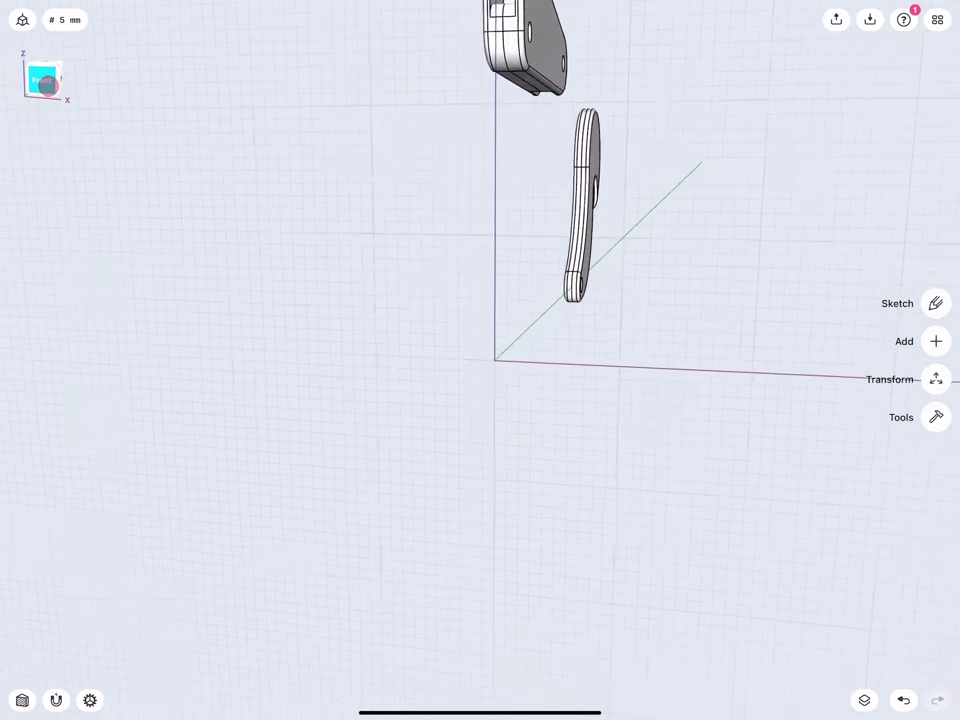
pyautogui.moveTo(437, 401); pyautogui.dragTo(360, 507)
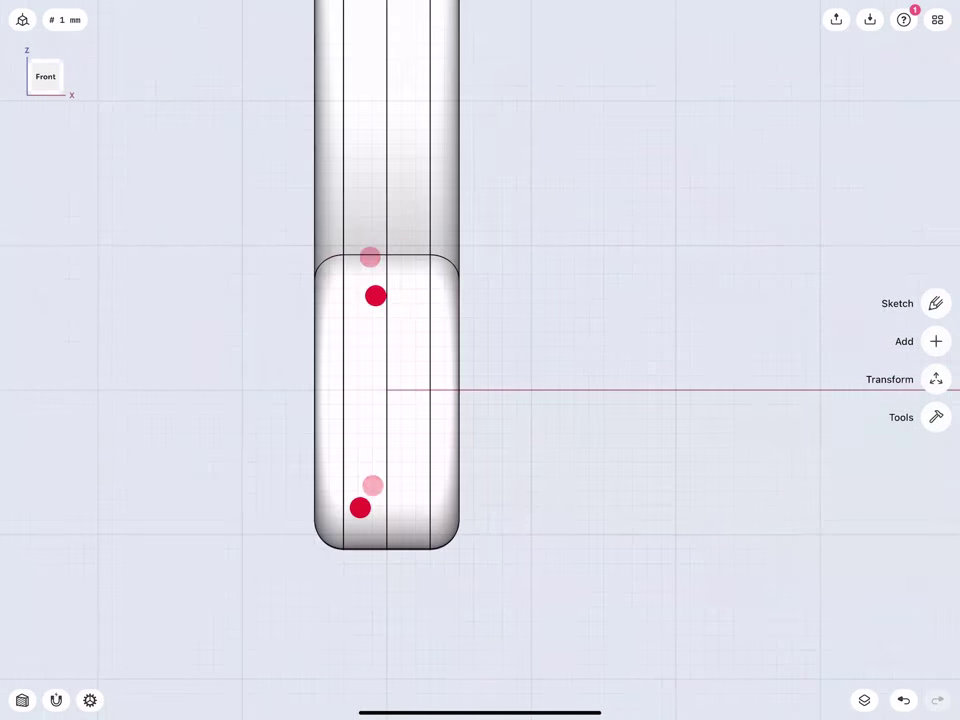
pyautogui.click(933, 299)
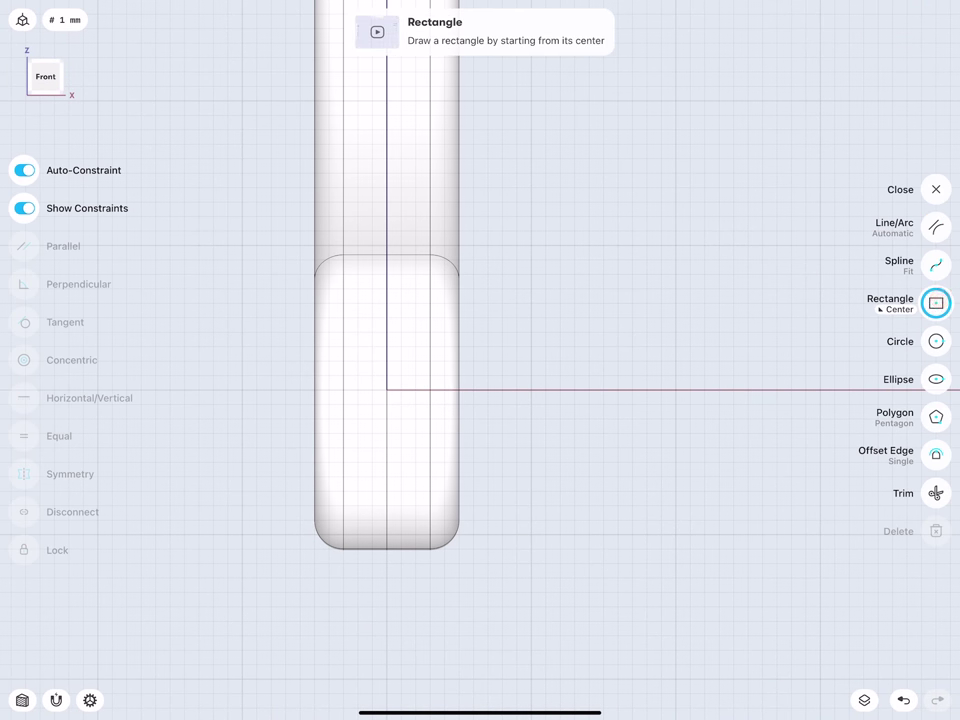
pyautogui.moveTo(387, 389); pyautogui.dragTo(355, 262)
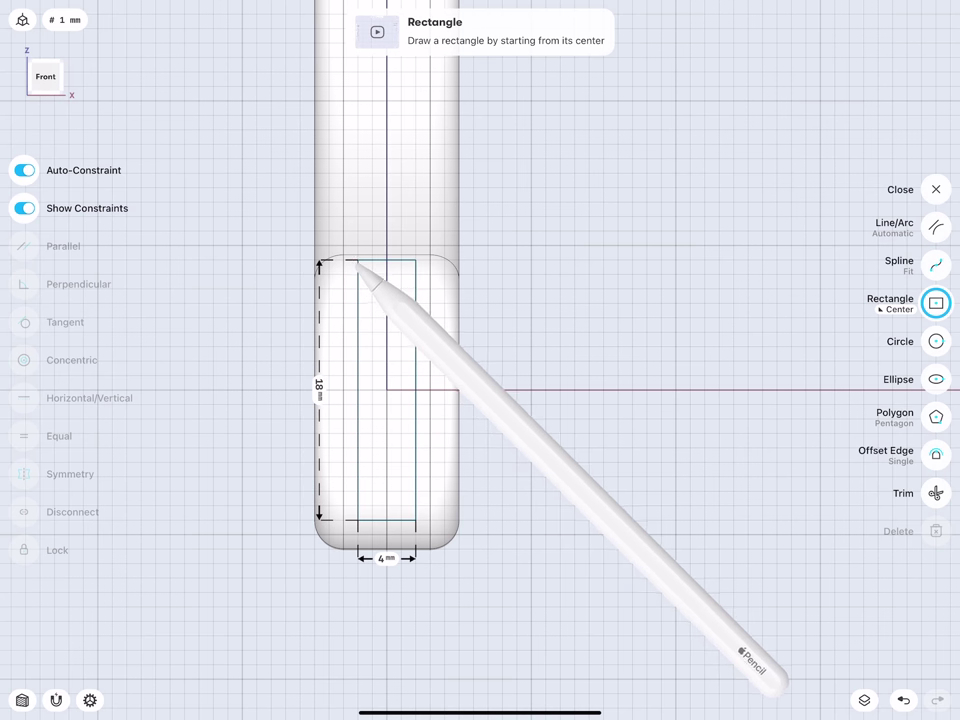
pyautogui.moveTo(356, 270); pyautogui.dragTo(358, 245)
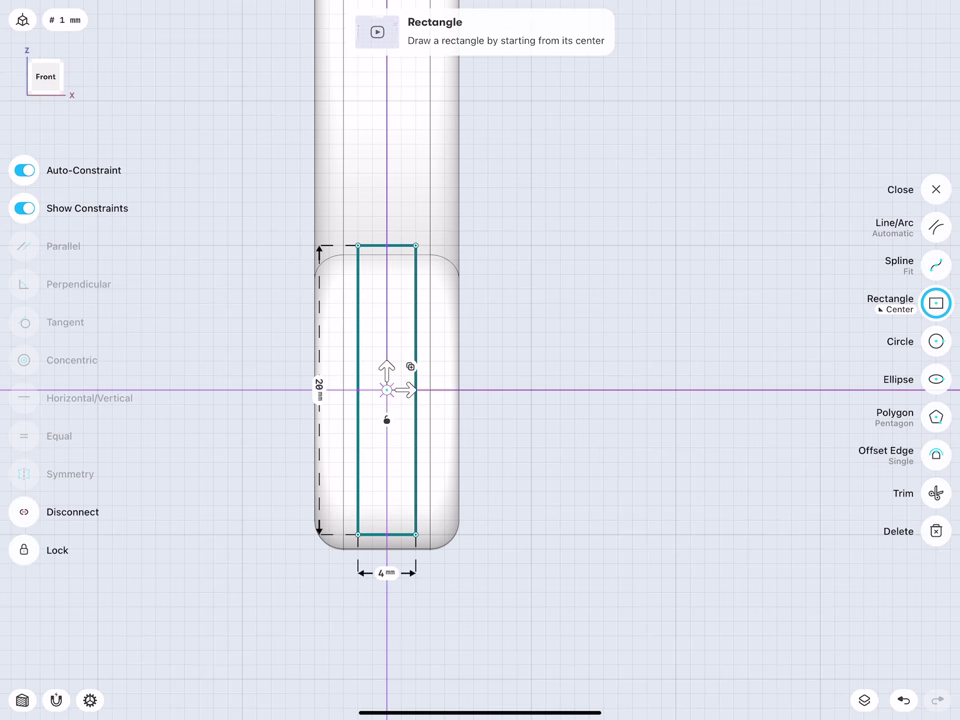
# - Set the rectangle width to 5 mm, lock its 20 mm height, and close the sketch
pyautogui.click(387, 573)
pyautogui.write('5')
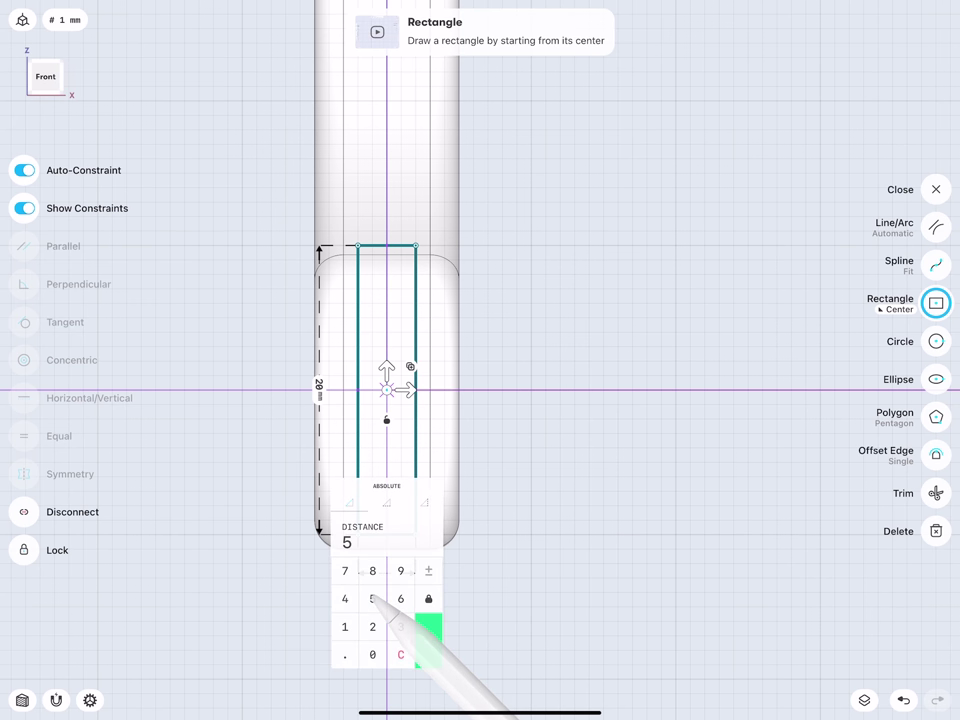
pyautogui.click(431, 640)
pyautogui.click(350, 395)
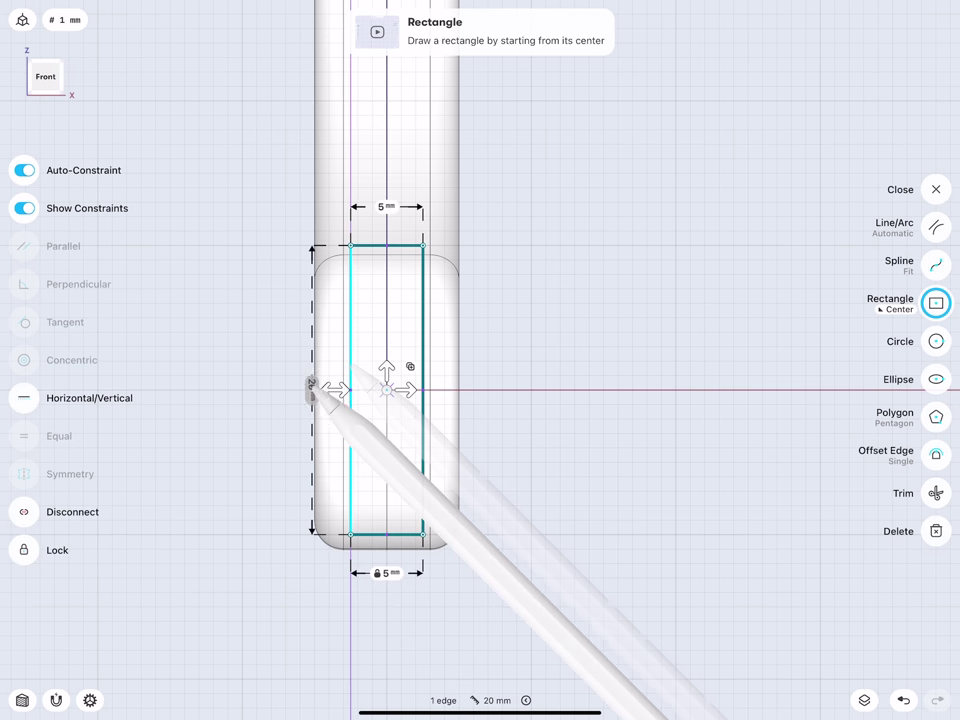
pyautogui.click(311, 388)
pyautogui.click(354, 452)
pyautogui.moveTo(259, 330); pyautogui.dragTo(304, 384, button='middle')
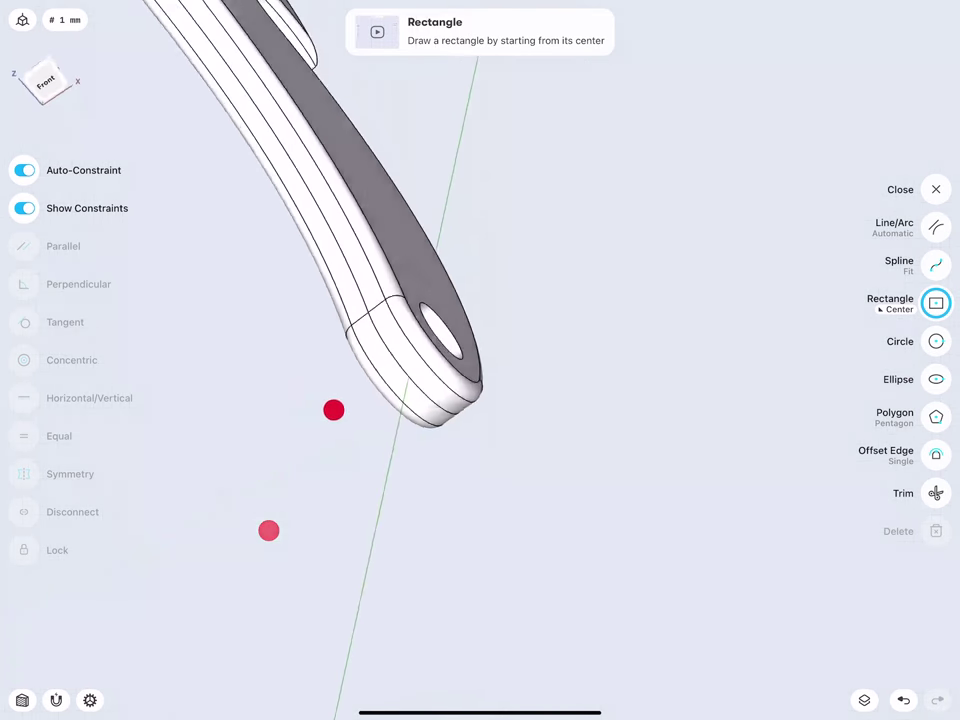
pyautogui.scroll(5, 290, 400)
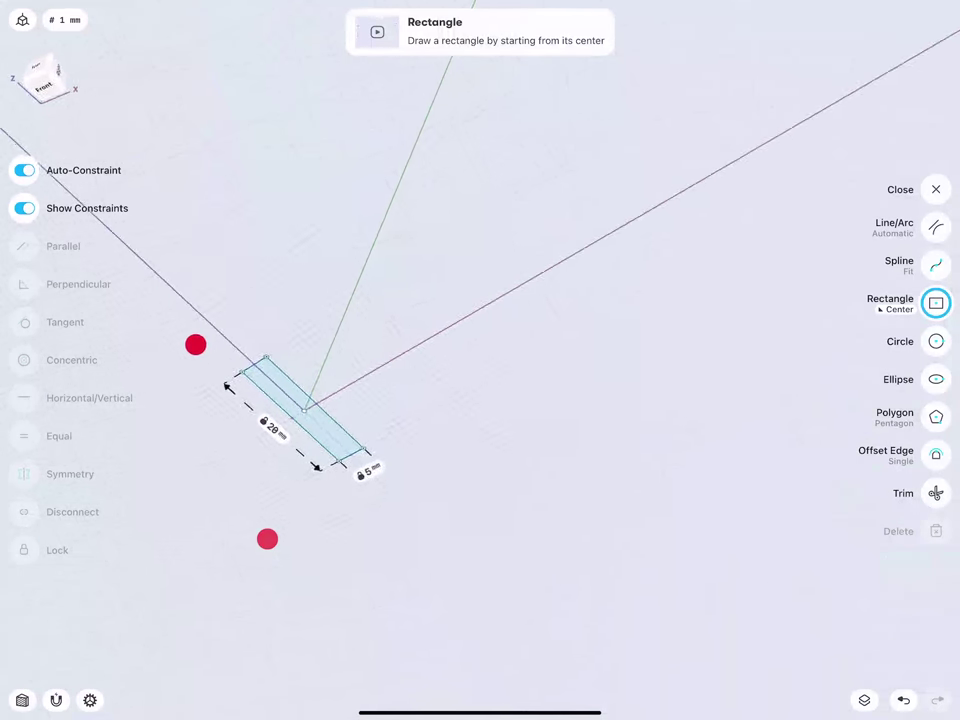
pyautogui.click(43, 73)
# - Extrude the 5 × 20 mm rectangle into a 140 mm long box
pyautogui.scroll(5, 315, 560)
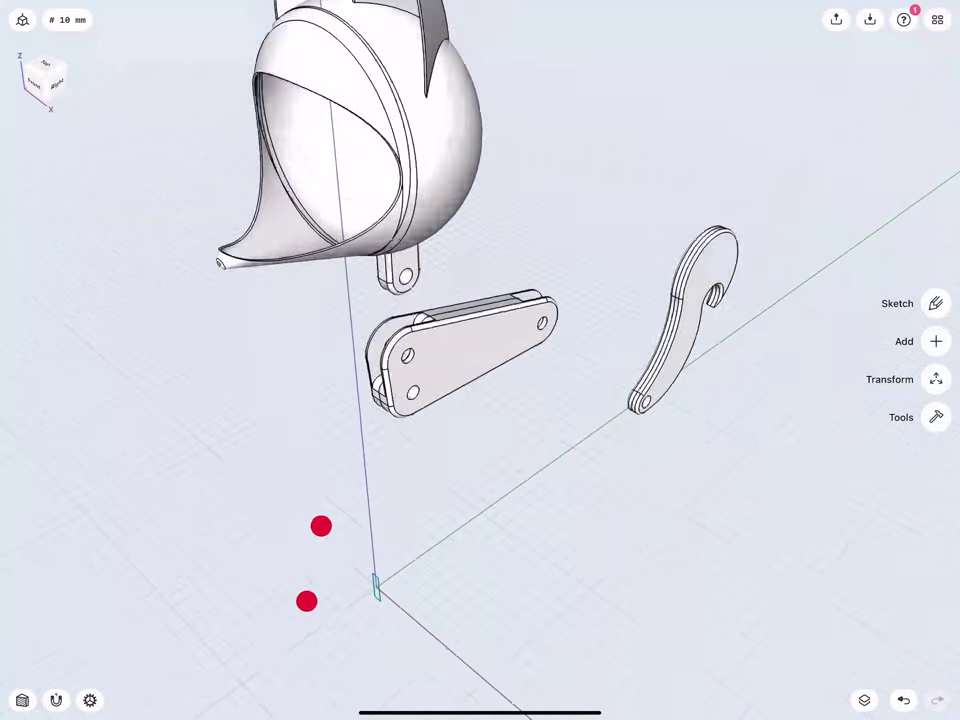
pyautogui.scroll(5, 330, 430)
pyautogui.moveTo(396, 370)
pyautogui.mouseDown(button='middle')
pyautogui.moveTo(266, 358)
pyautogui.moveTo(246, 394)
pyautogui.mouseUp(button='middle')
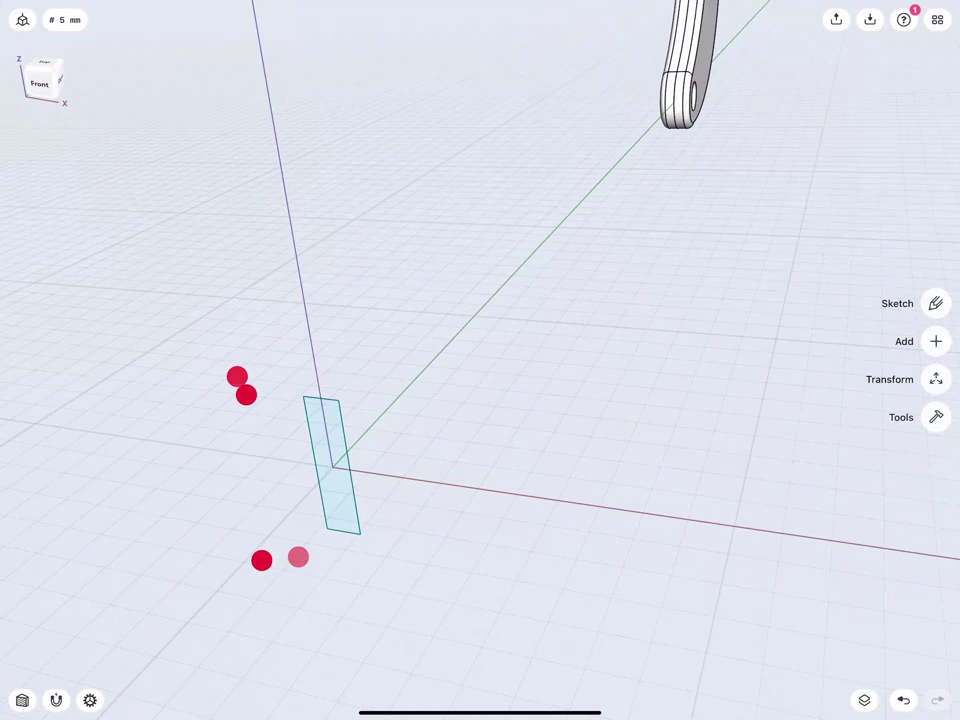
pyautogui.click(325, 500)
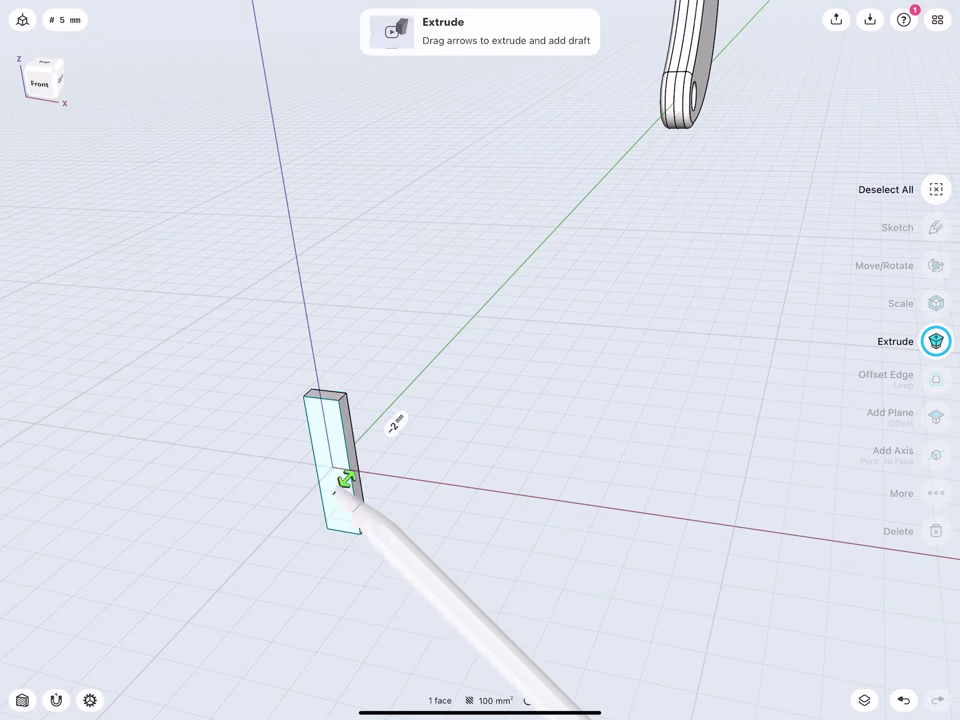
pyautogui.moveTo(345, 478)
pyautogui.mouseDown()
pyautogui.moveTo(528, 230)
pyautogui.moveTo(593, 205)
pyautogui.moveTo(606, 186)
pyautogui.mouseUp()
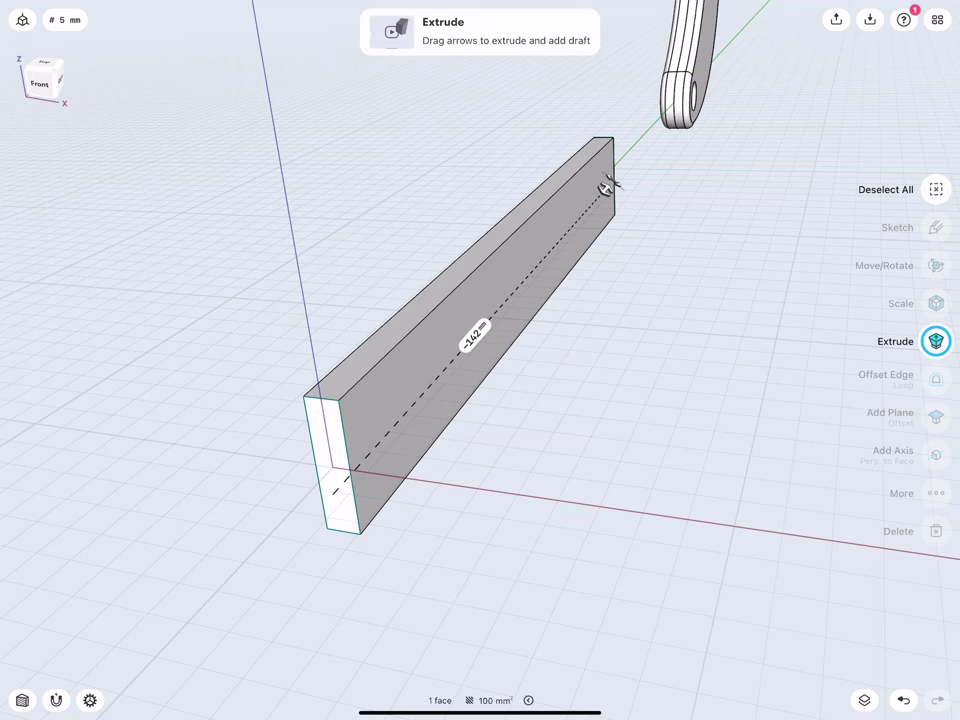
pyautogui.click(460, 332)
pyautogui.click(433, 372)
pyautogui.click(433, 344)
pyautogui.click(461, 400)
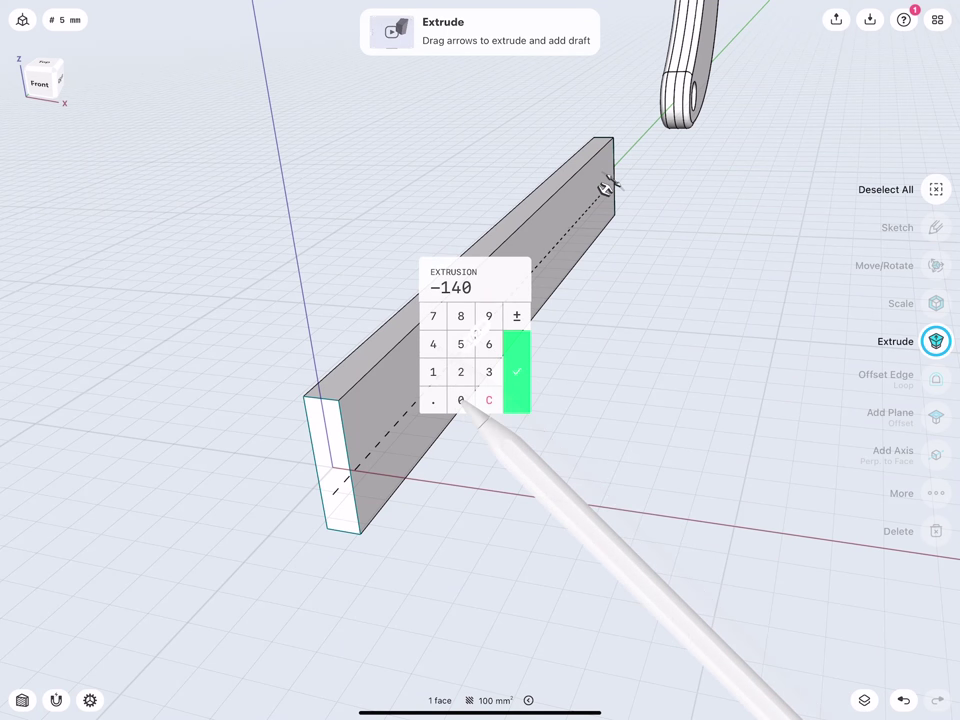
pyautogui.click(517, 372)
# - Round one end of the box with a 10 mm fillet on its end edges
pyautogui.click(306, 392)
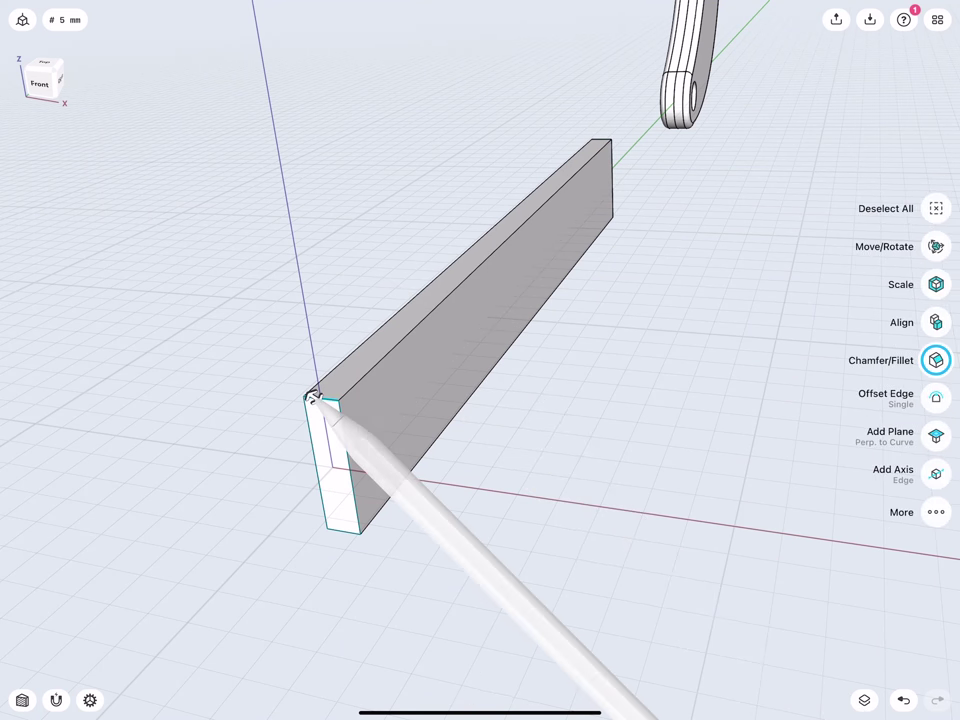
pyautogui.moveTo(313, 497)
pyautogui.mouseDown(button='middle')
pyautogui.moveTo(386, 337)
pyautogui.moveTo(354, 318)
pyautogui.mouseUp(button='middle')
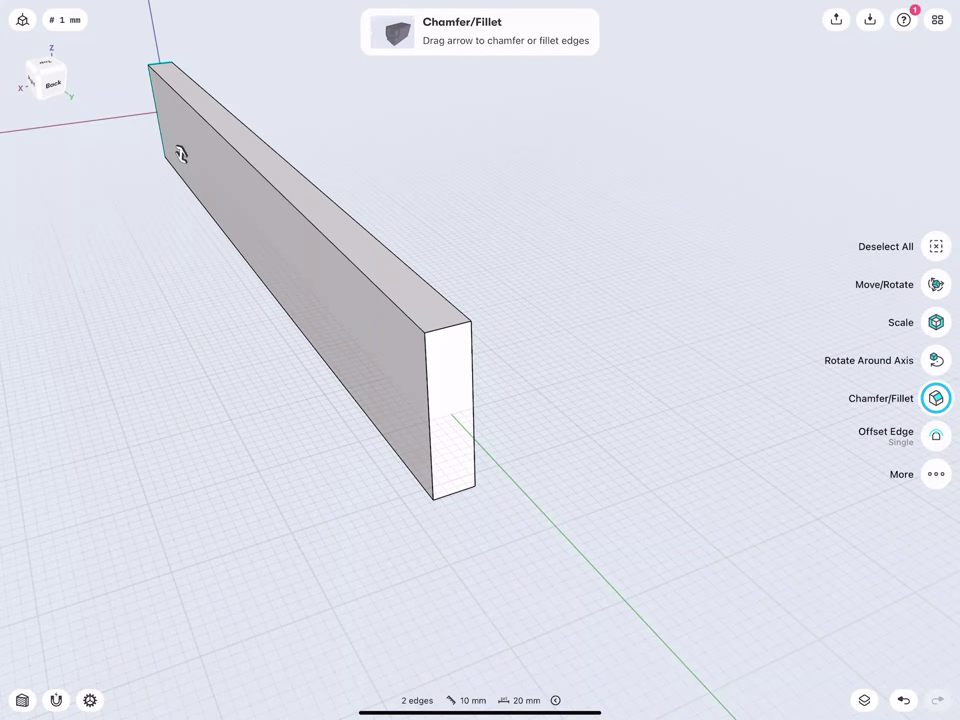
pyautogui.click(455, 490)
pyautogui.click(452, 324)
pyautogui.moveTo(455, 322); pyautogui.dragTo(491, 279)
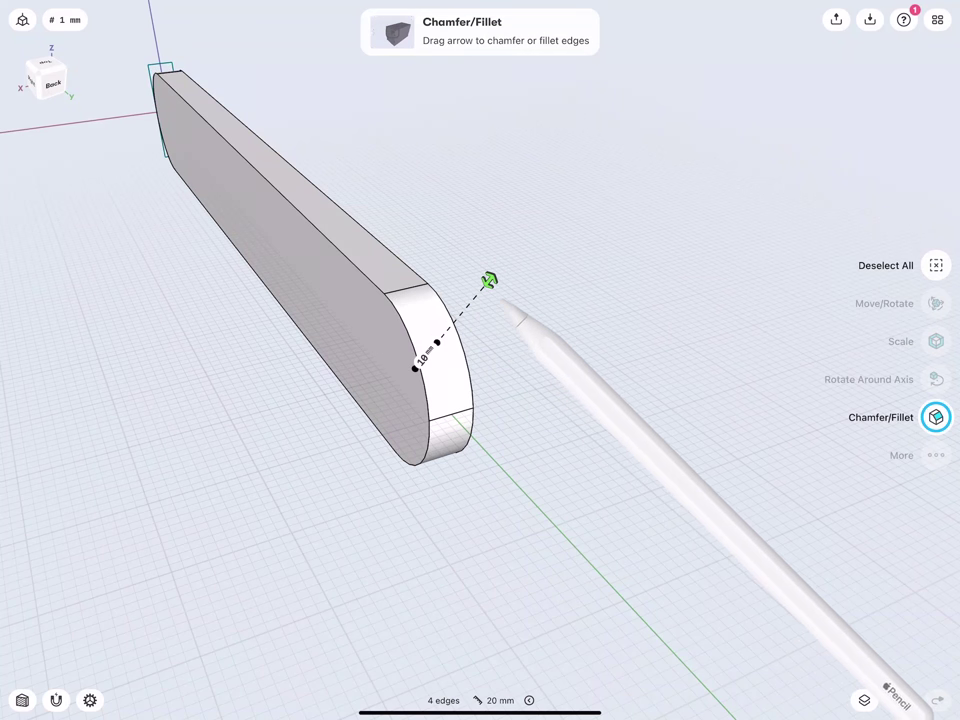
pyautogui.click(332, 512)
pyautogui.click(448, 418)
pyautogui.click(922, 516)
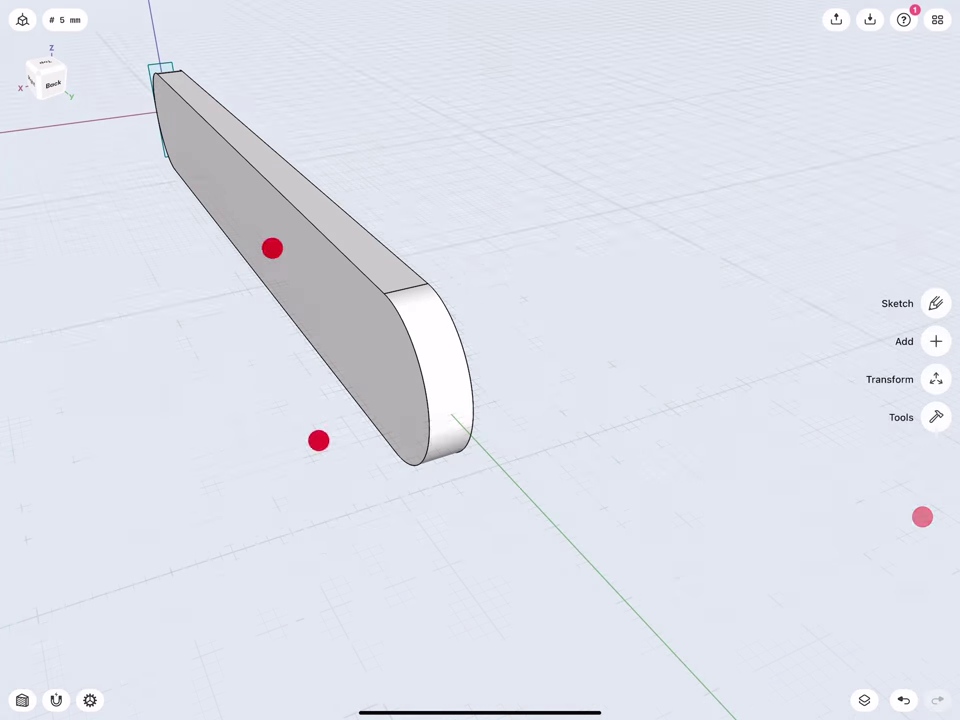
# - Add a 2 mm fillet to the rounded end's outline edge and begin a sketch on the flat face
pyautogui.moveTo(317, 439)
pyautogui.mouseDown()
pyautogui.moveTo(491, 491)
pyautogui.moveTo(190, 518)
pyautogui.moveTo(296, 309)
pyautogui.moveTo(338, 390)
pyautogui.moveTo(394, 399)
pyautogui.moveTo(332, 332)
pyautogui.moveTo(344, 370)
pyautogui.moveTo(342, 587)
pyautogui.mouseUp()
pyautogui.click(366, 455)
pyautogui.click(938, 517)
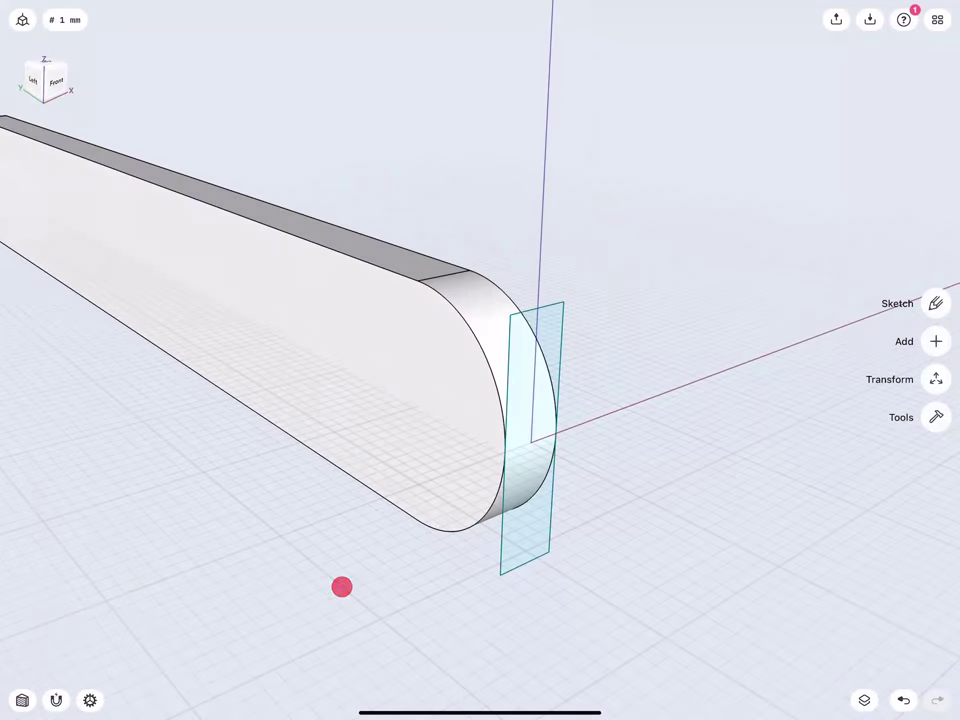
pyautogui.click(454, 306)
pyautogui.moveTo(452, 303); pyautogui.dragTo(441, 292)
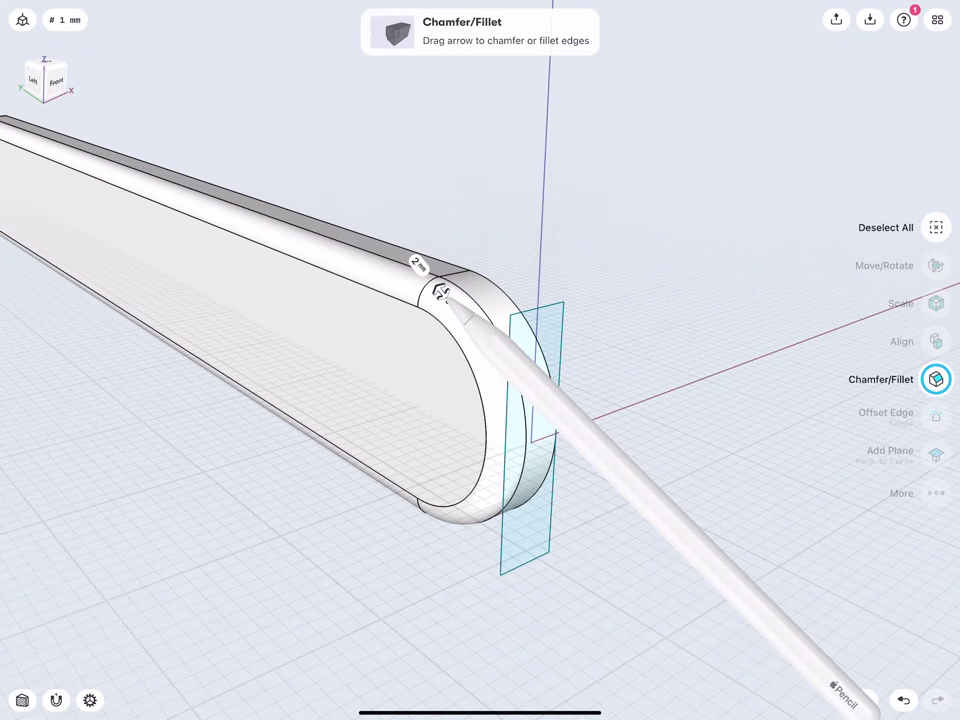
pyautogui.click(403, 347)
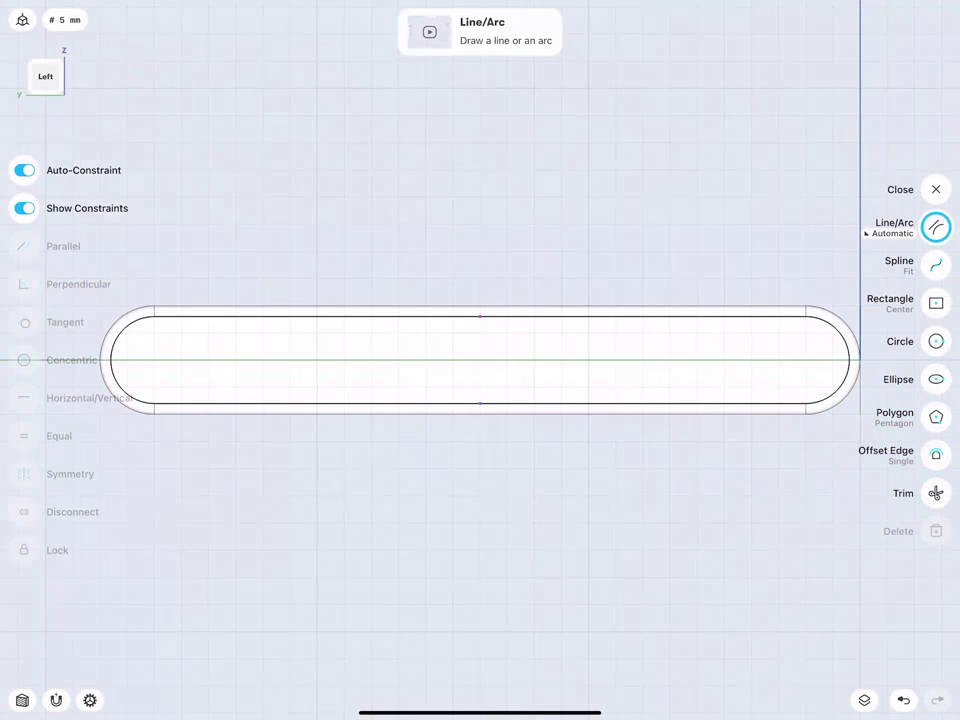
# - Cut a 4 mm-radius hole through the bar's rounded end
pyautogui.scroll(3, 304, 410)
pyautogui.scroll(3, 304, 410)
pyautogui.scroll(1, 450, 430)
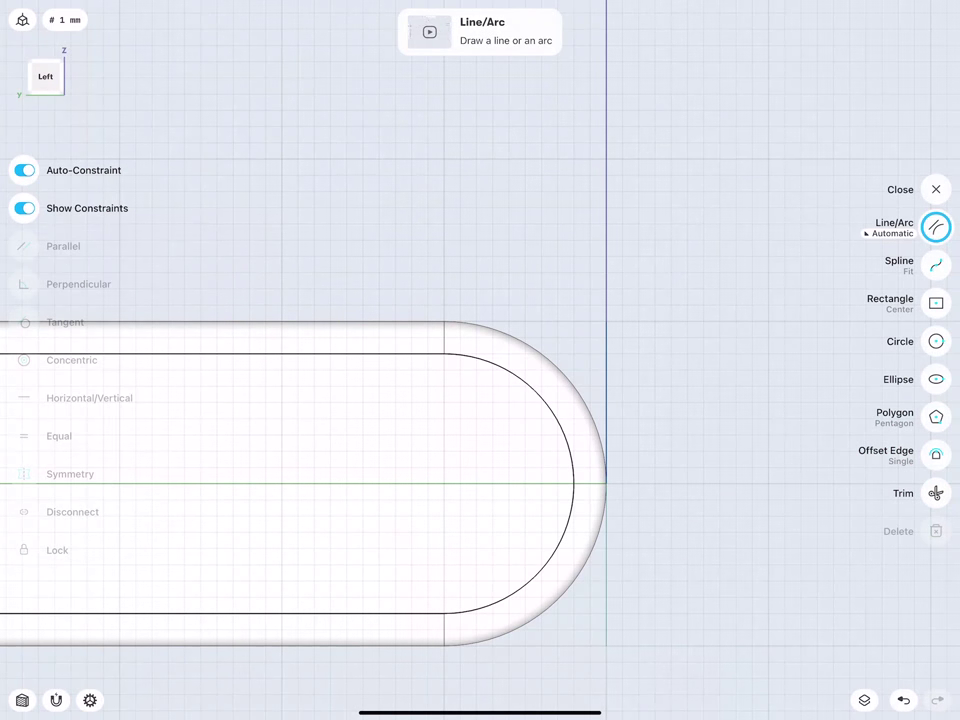
pyautogui.moveTo(444, 484); pyautogui.dragTo(508, 484)
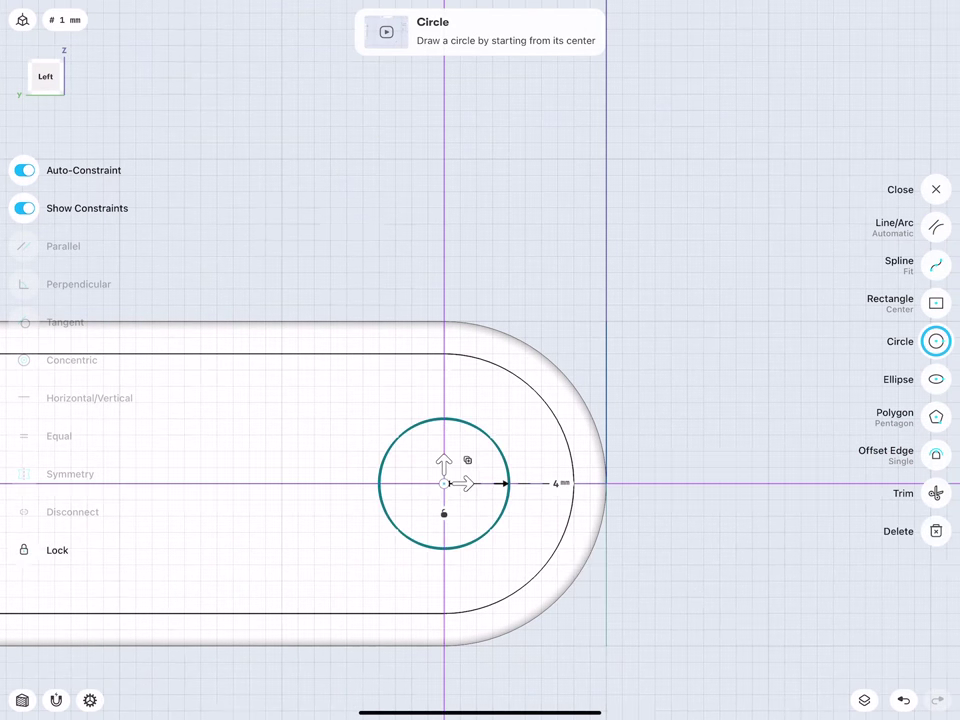
pyautogui.scroll(-3, 350, 470)
pyautogui.moveTo(358, 424)
pyautogui.mouseDown(button='middle')
pyautogui.moveTo(268, 441)
pyautogui.moveTo(381, 341)
pyautogui.mouseUp(button='middle')
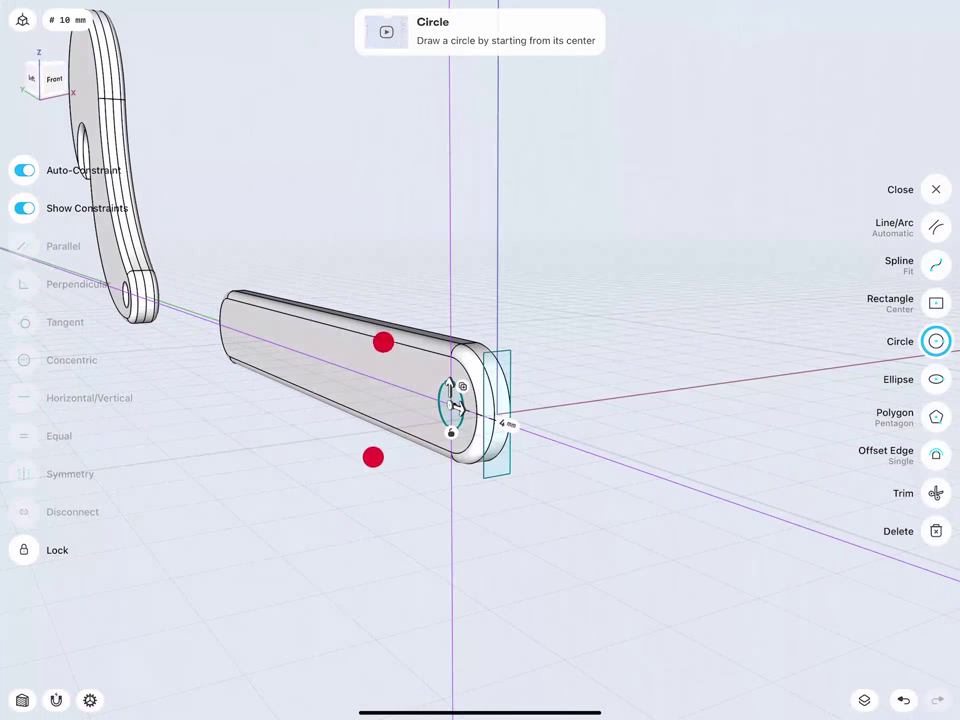
pyautogui.scroll(3, 340, 450)
pyautogui.click(548, 478)
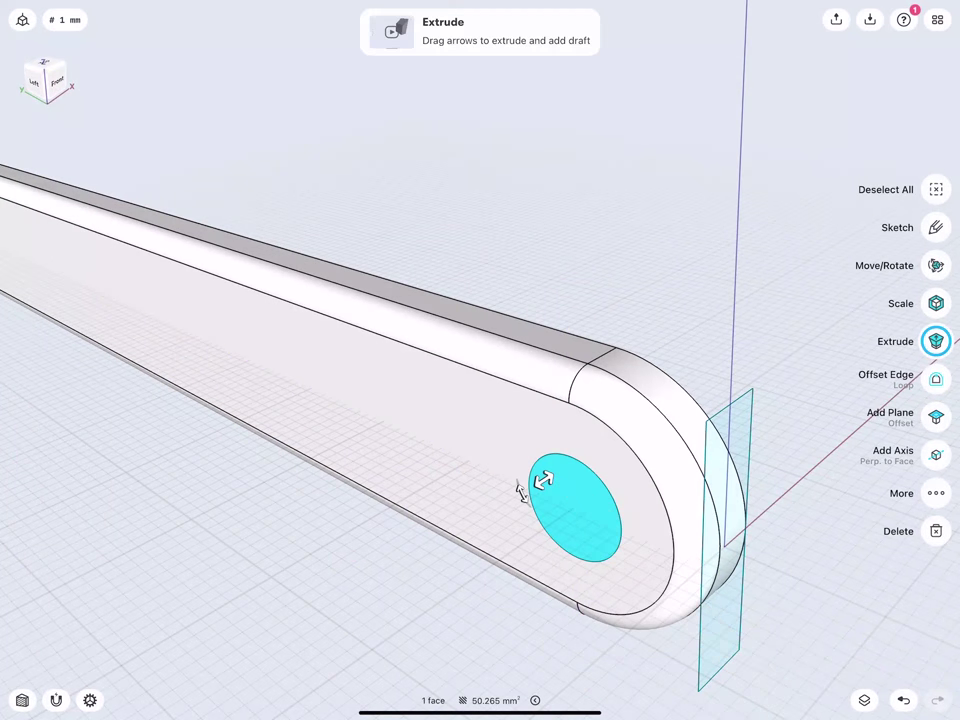
pyautogui.moveTo(543, 480); pyautogui.dragTo(707, 377)
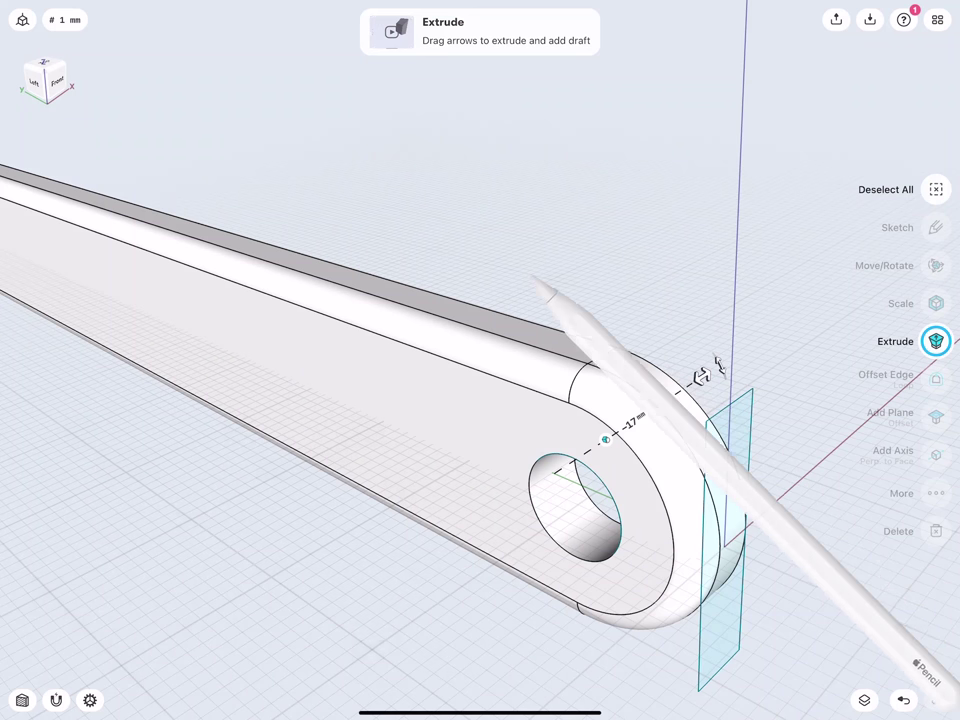
pyautogui.click(540, 287)
pyautogui.scroll(-5, 398, 455)
pyautogui.moveTo(401, 508); pyautogui.dragTo(293, 448, button='middle')
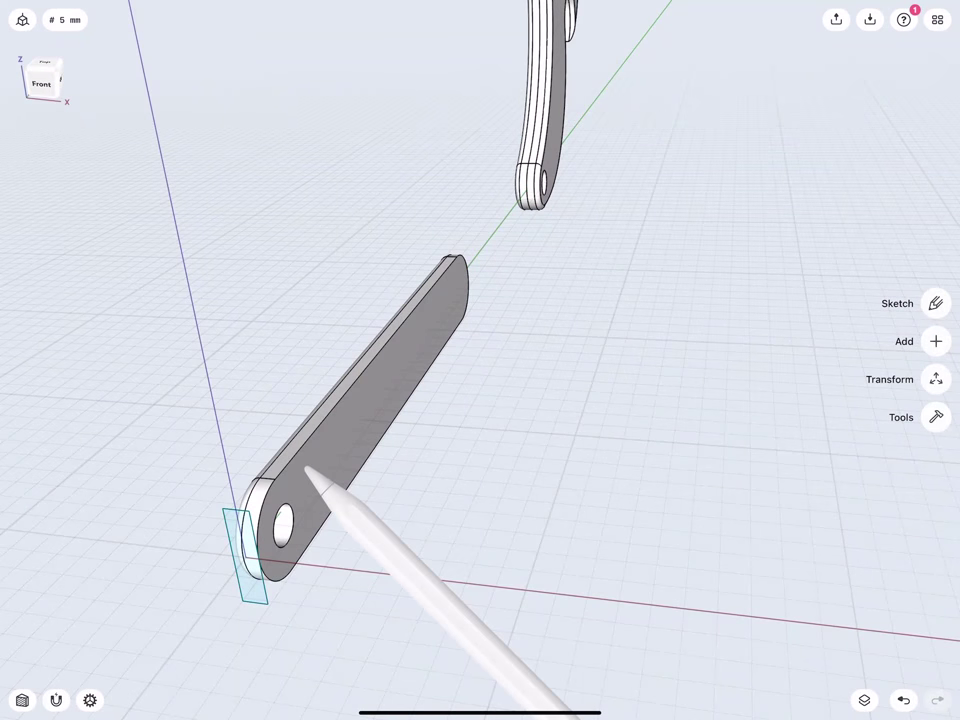
# - Mirror the bar with Keep Originals on
pyautogui.click(306, 527)
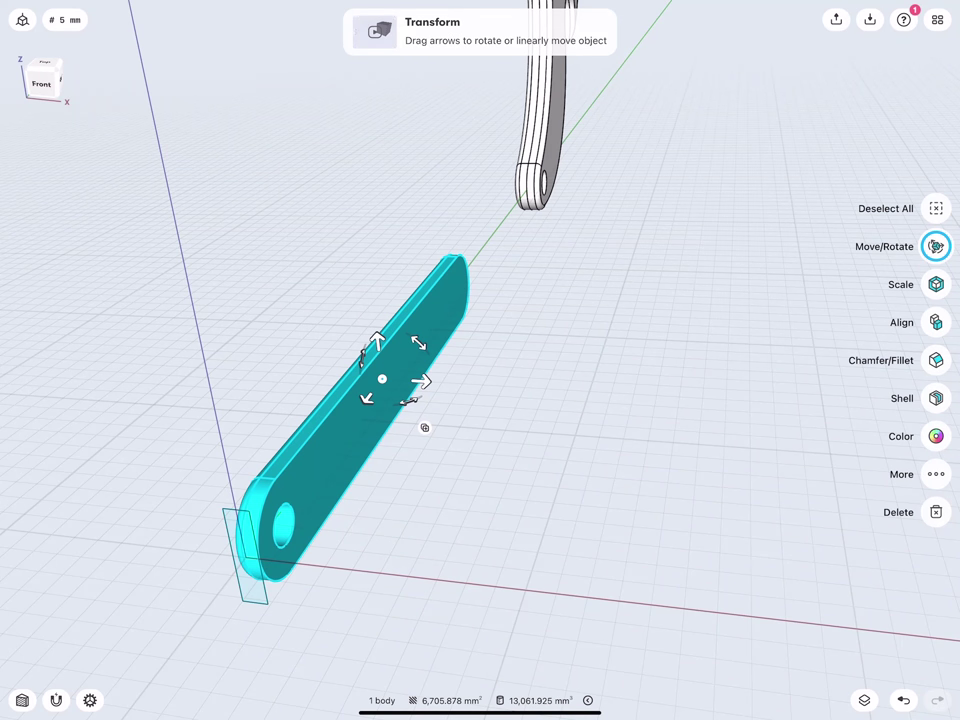
pyautogui.click(936, 470)
pyautogui.click(793, 440)
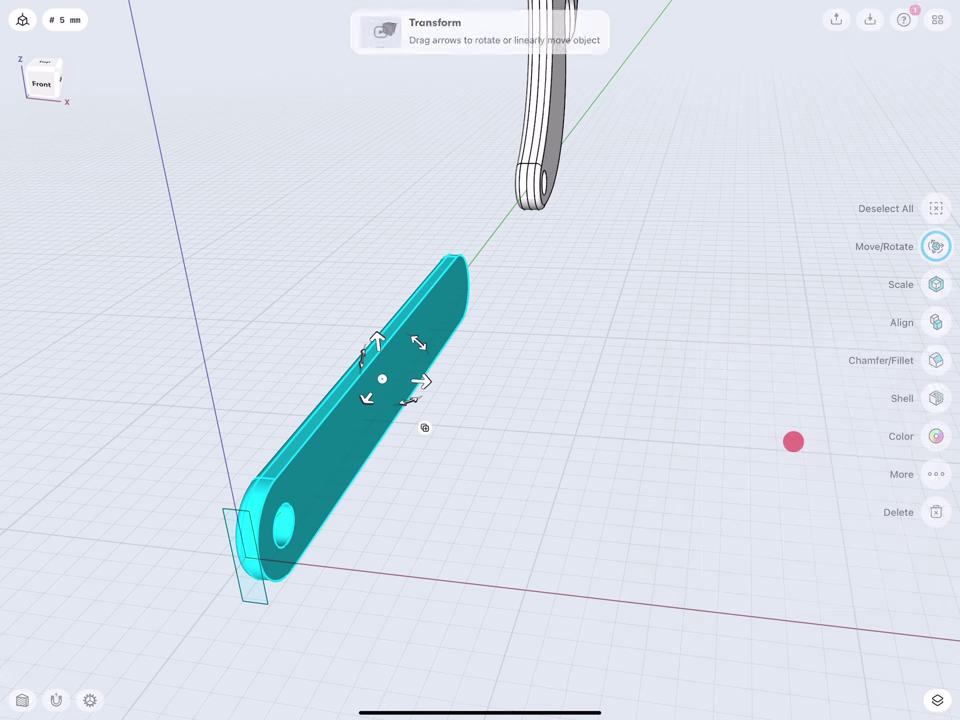
pyautogui.click(318, 450)
pyautogui.click(936, 324)
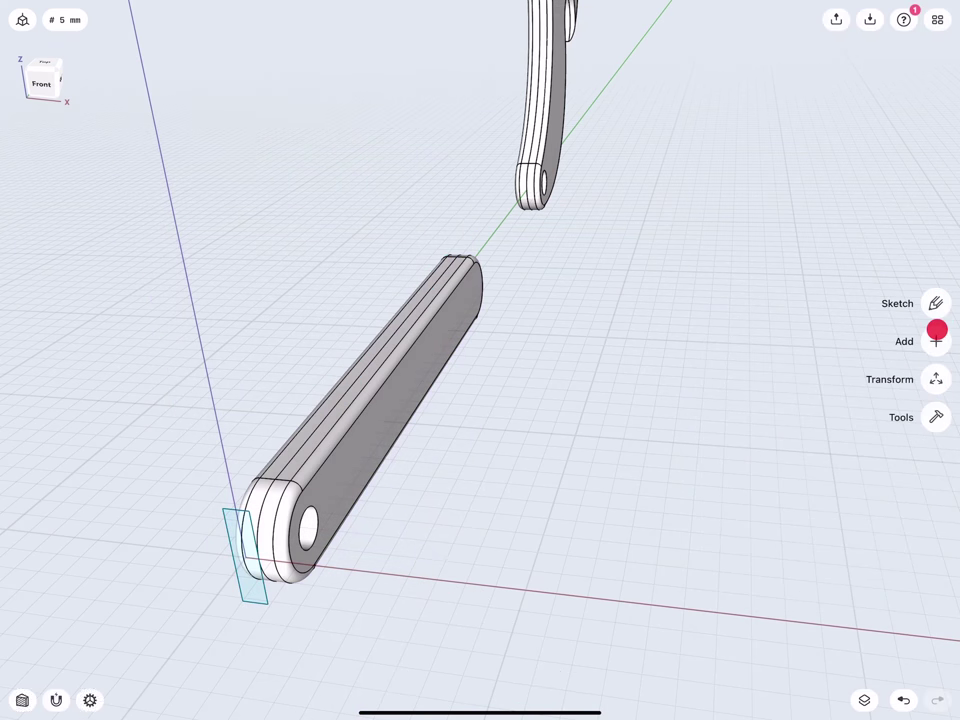
# - Move both bars 61 mm along X
pyautogui.click(318, 505)
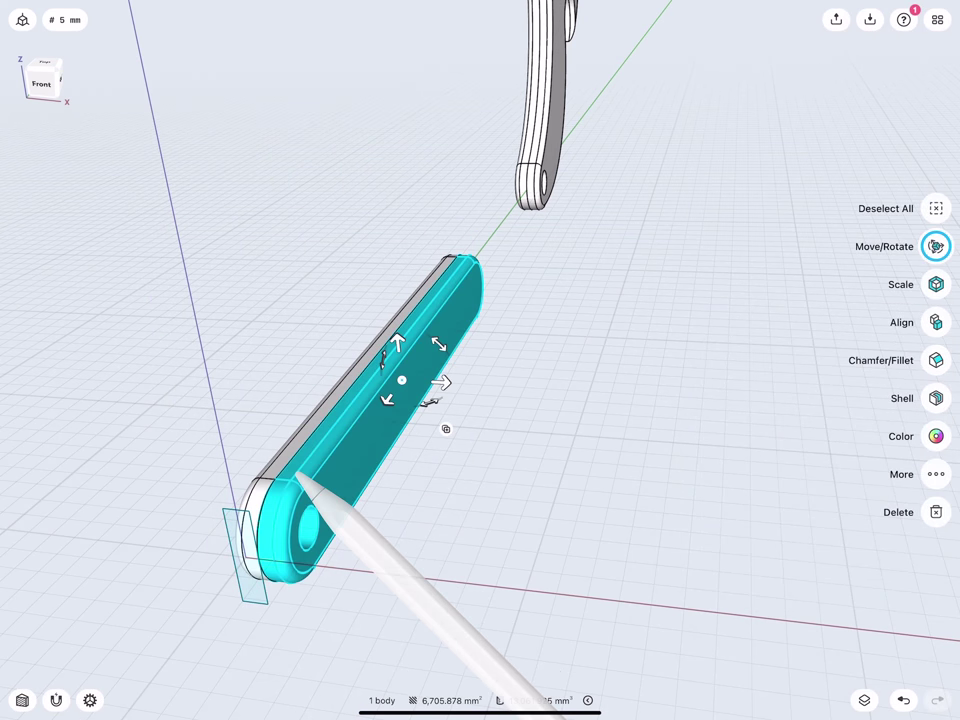
pyautogui.click(280, 470)
pyautogui.moveTo(431, 381); pyautogui.dragTo(690, 398)
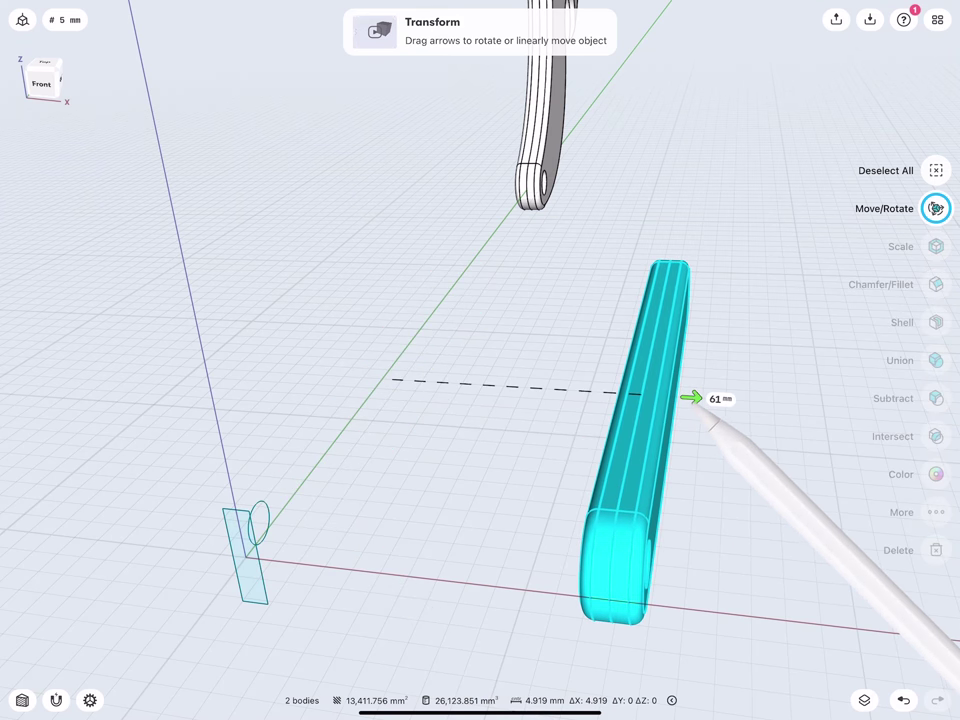
pyautogui.moveTo(386, 392)
pyautogui.mouseDown(button='middle')
pyautogui.moveTo(310, 386)
pyautogui.moveTo(351, 616)
pyautogui.mouseUp(button='middle')
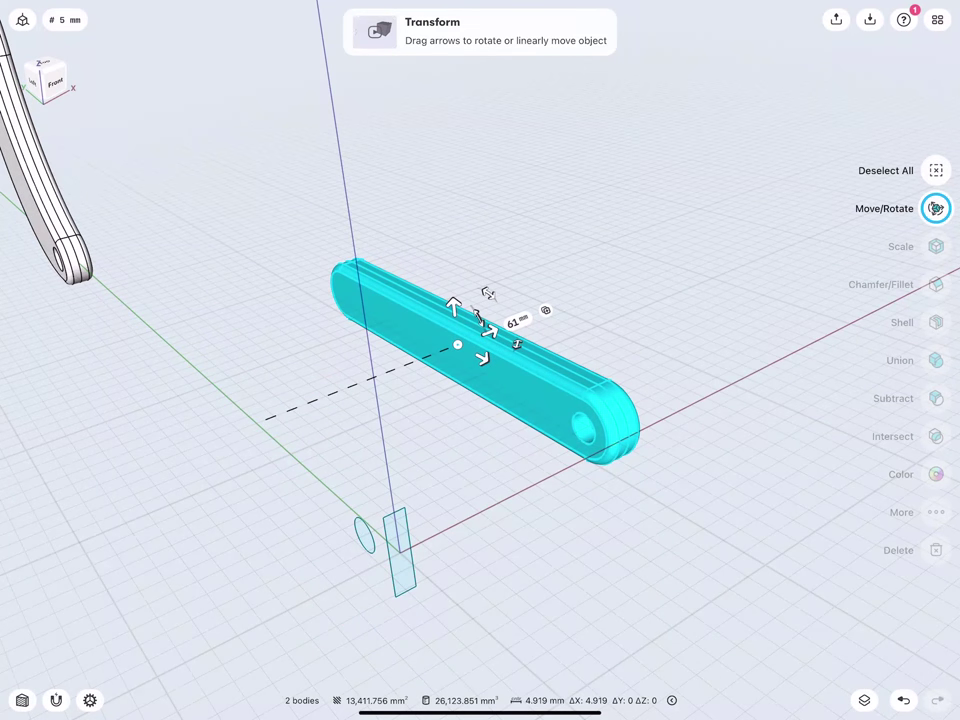
pyautogui.click(324, 557)
pyautogui.moveTo(279, 422); pyautogui.dragTo(255, 420, button='middle')
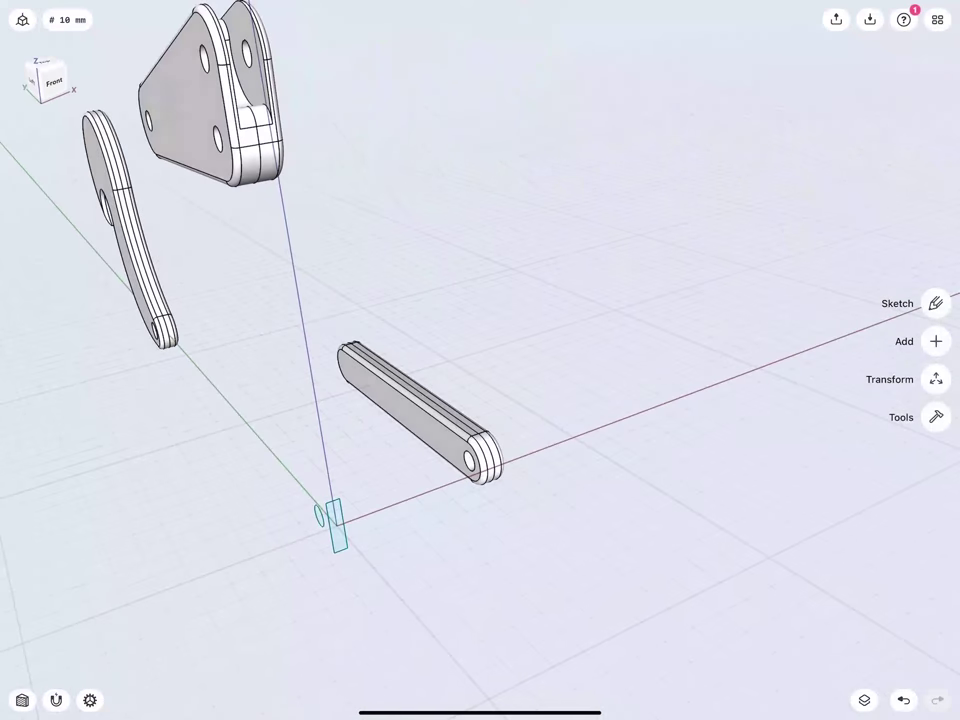
pyautogui.scroll(2, 320, 500)
pyautogui.scroll(3, 340, 480)
pyautogui.scroll(3, 360, 490)
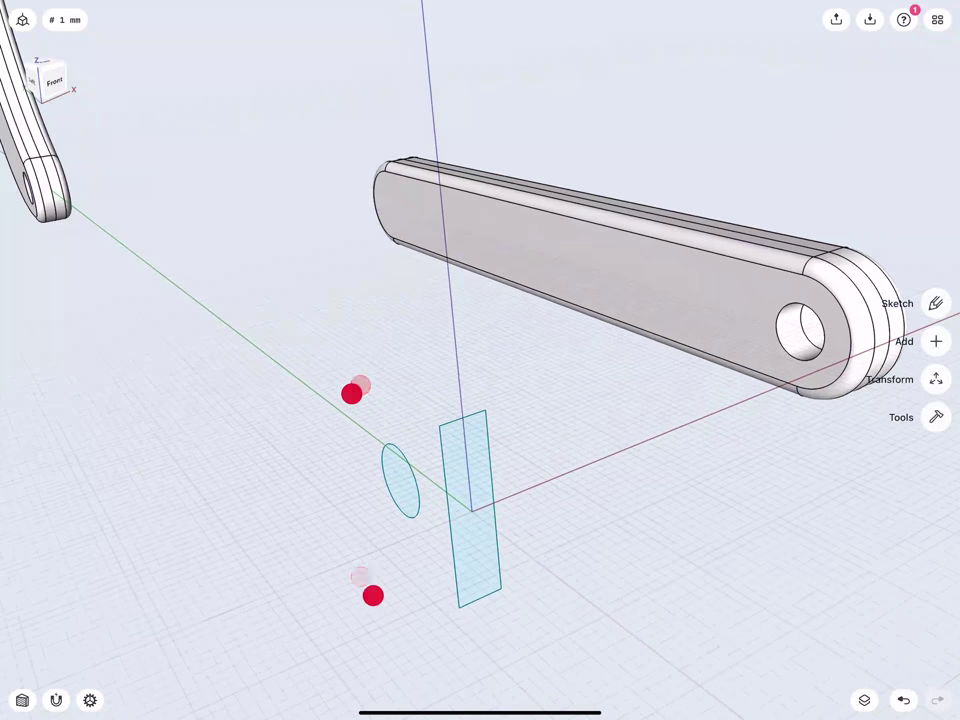
# - Extrude the base rectangle -140 mm into a long block
pyautogui.click(484, 558)
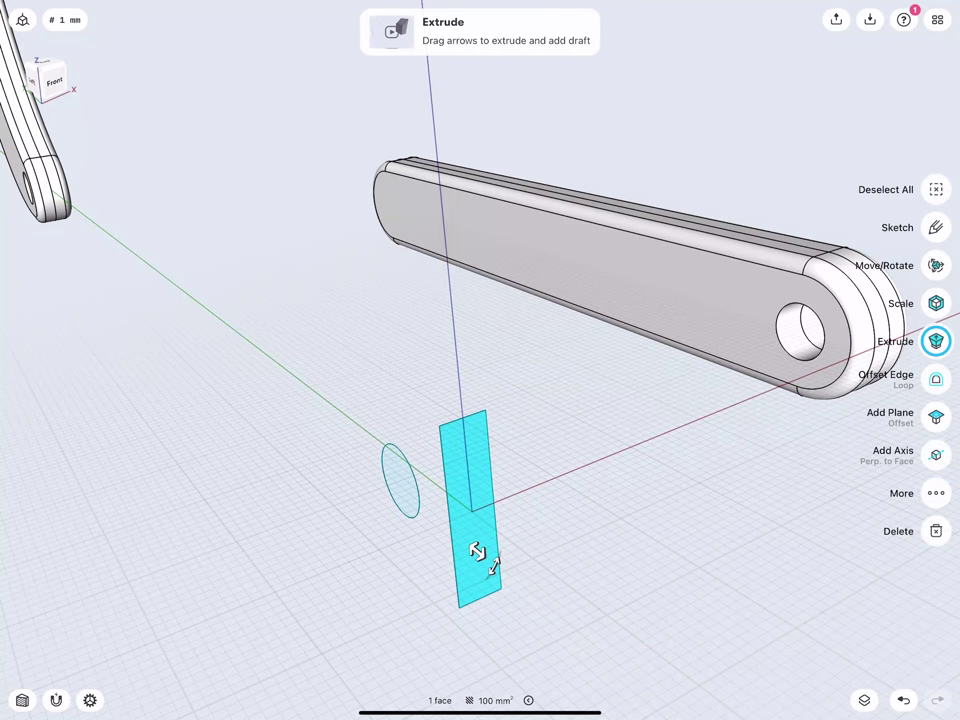
pyautogui.moveTo(486, 558); pyautogui.dragTo(146, 279)
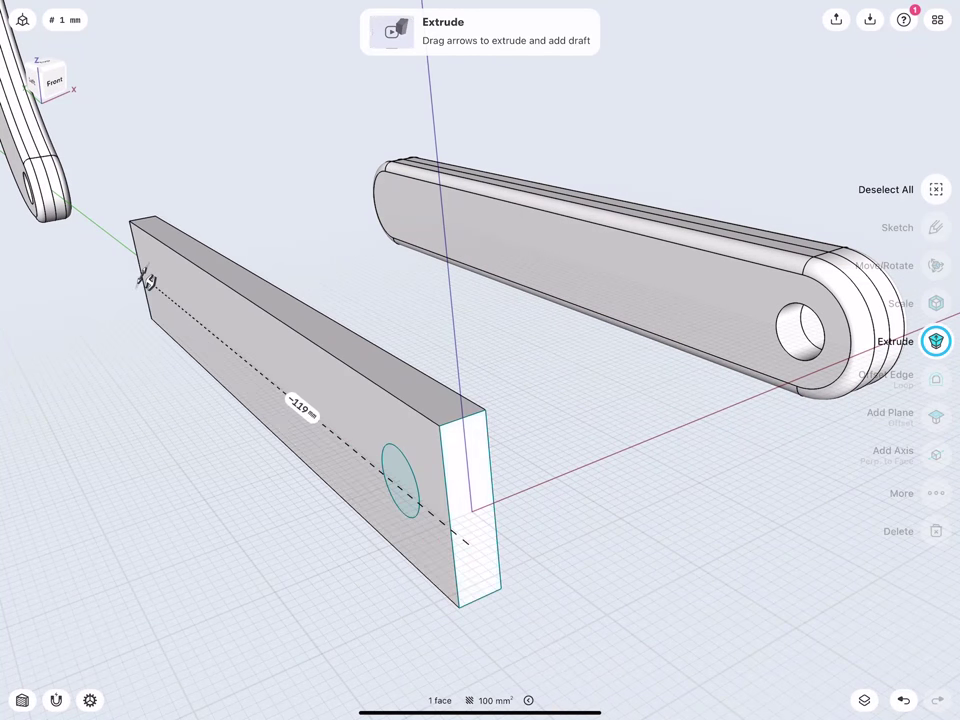
pyautogui.click(303, 400)
pyautogui.click(261, 416)
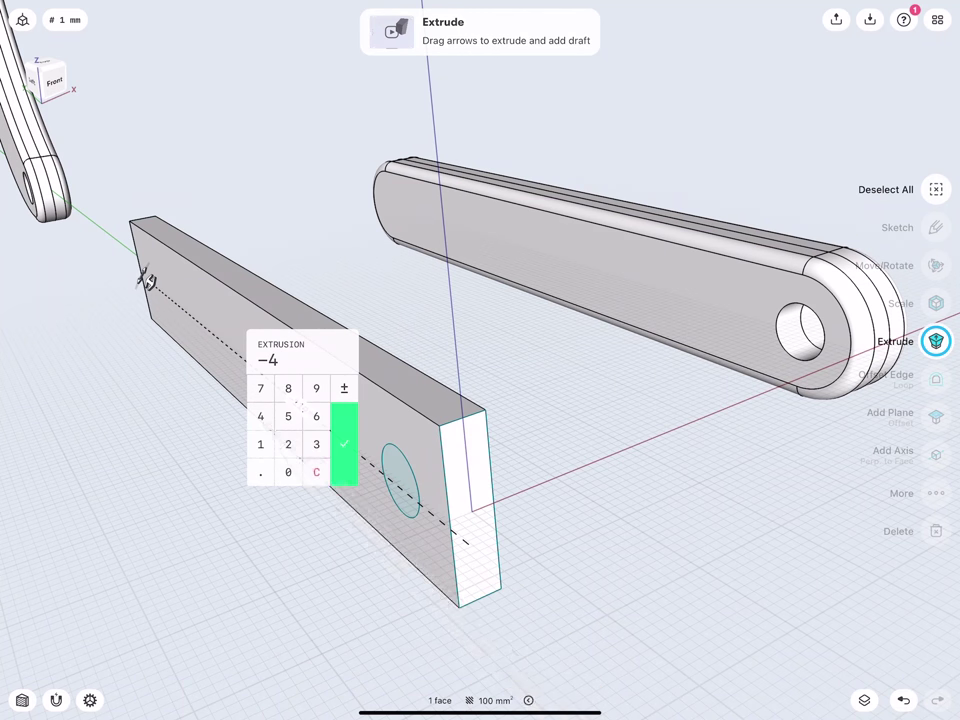
pyautogui.click(316, 472)
pyautogui.click(261, 444)
pyautogui.click(261, 416)
pyautogui.click(288, 472)
pyautogui.click(344, 444)
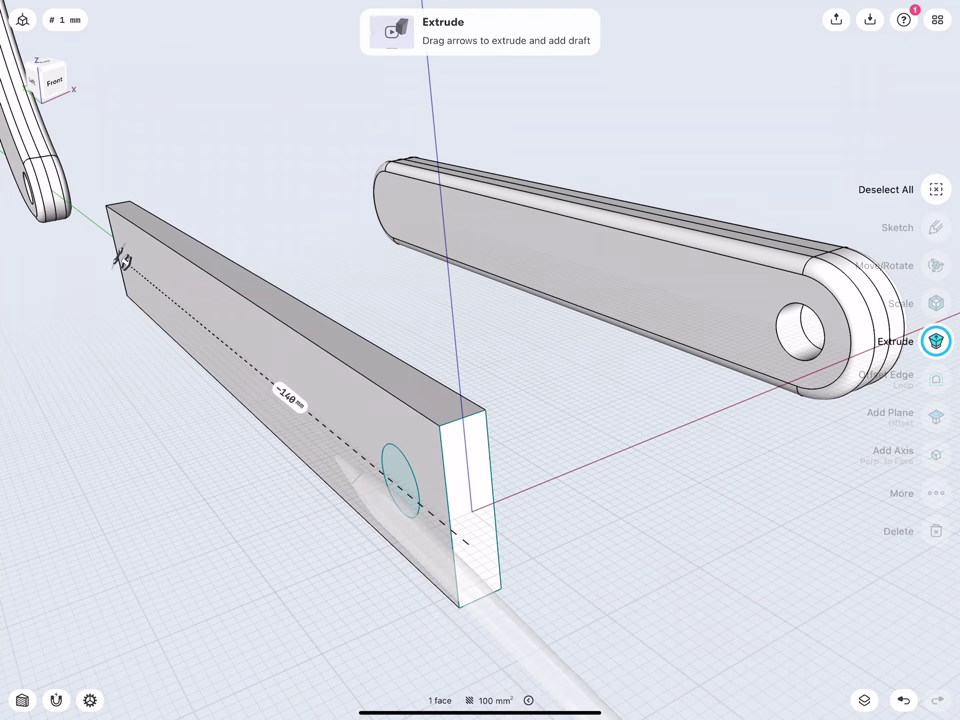
pyautogui.click(390, 604)
# - Round the first end's two edges with a 10 mm fillet
pyautogui.click(478, 598)
pyautogui.click(452, 421)
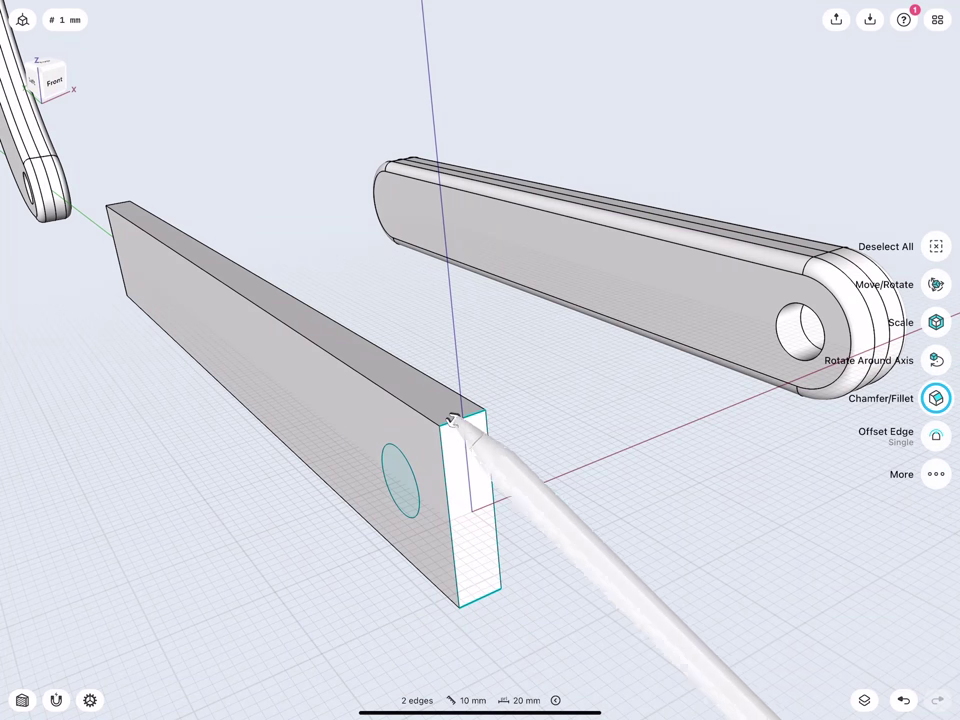
pyautogui.moveTo(452, 421); pyautogui.dragTo(493, 369)
pyautogui.click(439, 450)
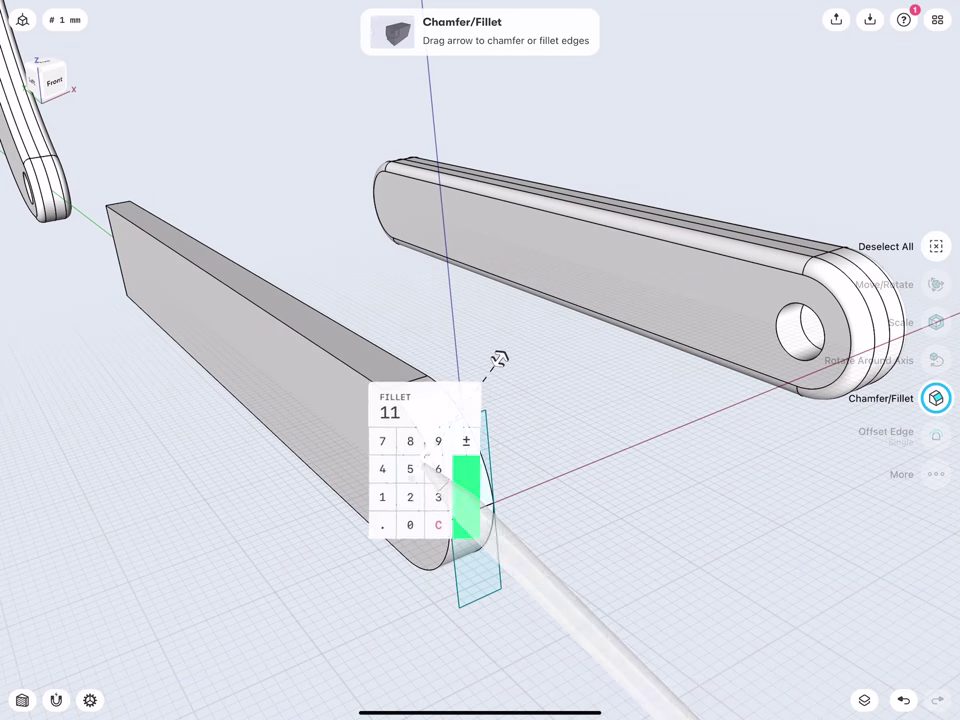
pyautogui.click(438, 525)
pyautogui.click(410, 525)
pyautogui.click(466, 497)
# - Round the opposite end's two edges with a 10 mm fillet
pyautogui.moveTo(460, 560)
pyautogui.mouseDown()
pyautogui.moveTo(303, 503)
pyautogui.moveTo(260, 470)
pyautogui.mouseUp()
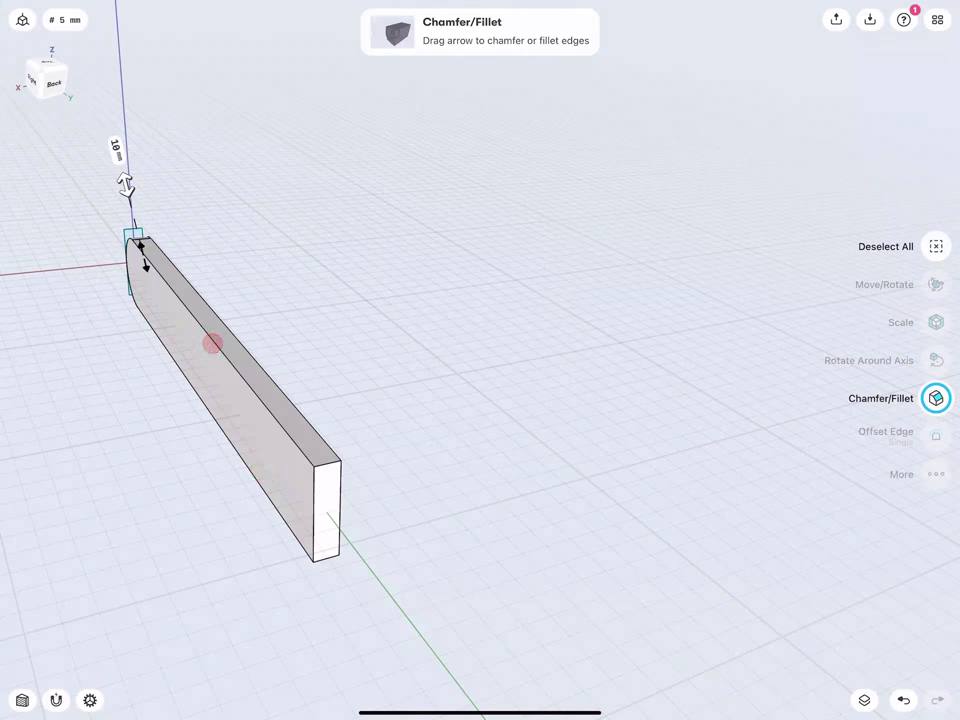
pyautogui.click(326, 557)
pyautogui.click(328, 456)
pyautogui.moveTo(328, 456); pyautogui.dragTo(348, 442)
pyautogui.click(373, 420)
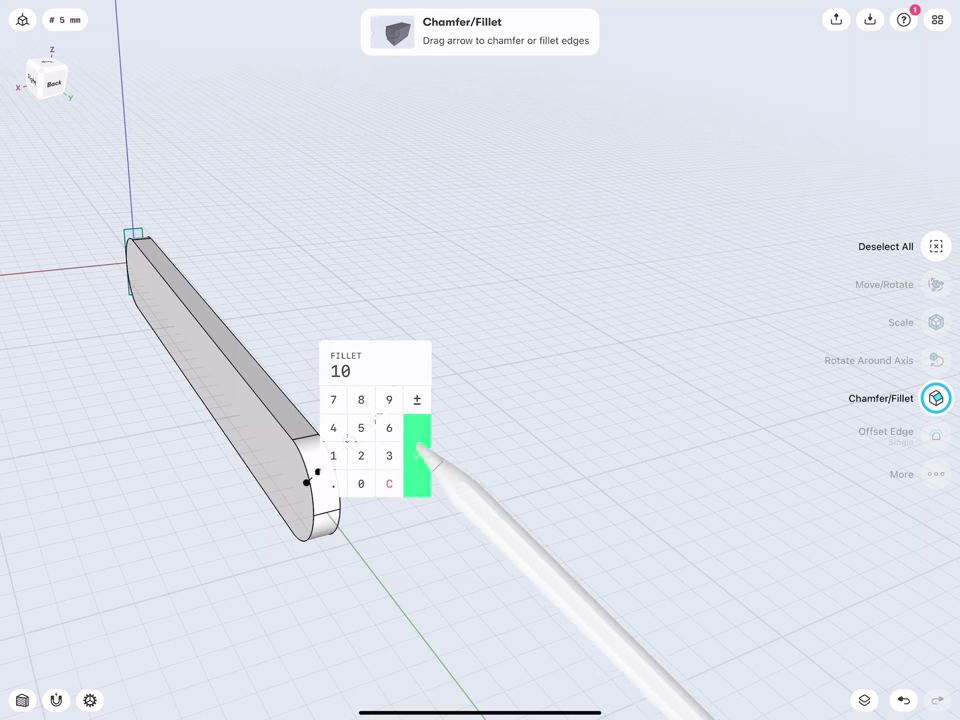
pyautogui.click(418, 455)
pyautogui.click(320, 513)
pyautogui.click(936, 510)
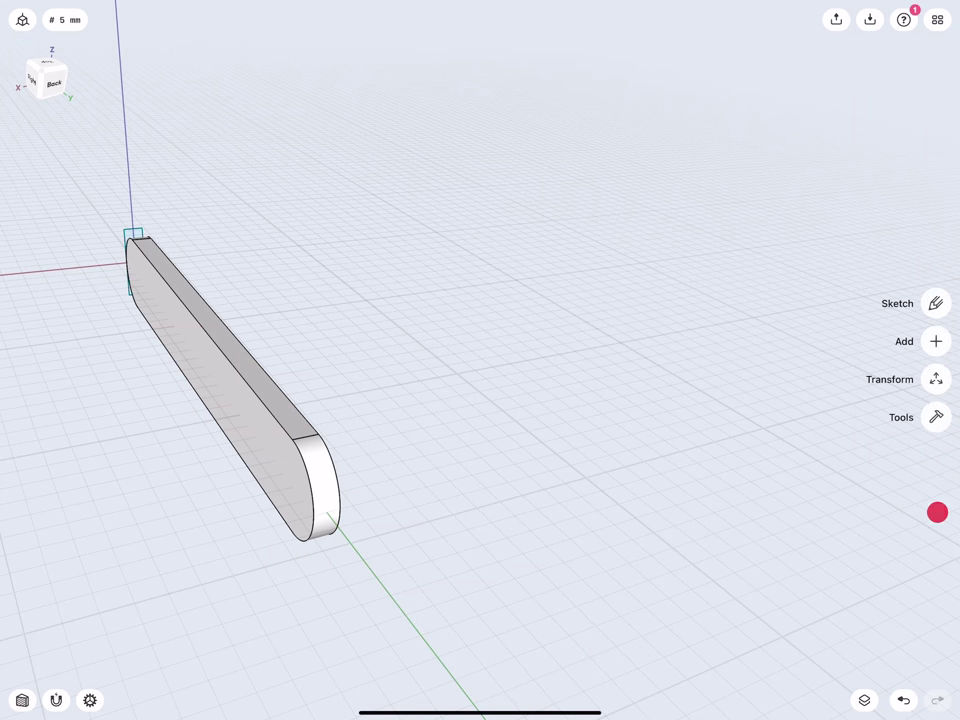
# - Delete the stray horizontal sketch line at the bar's end
pyautogui.moveTo(429, 435)
pyautogui.mouseDown()
pyautogui.moveTo(525, 427)
pyautogui.moveTo(276, 377)
pyautogui.moveTo(424, 283)
pyautogui.moveTo(418, 278)
pyautogui.mouseUp()
pyautogui.click(523, 405)
pyautogui.click(935, 516)
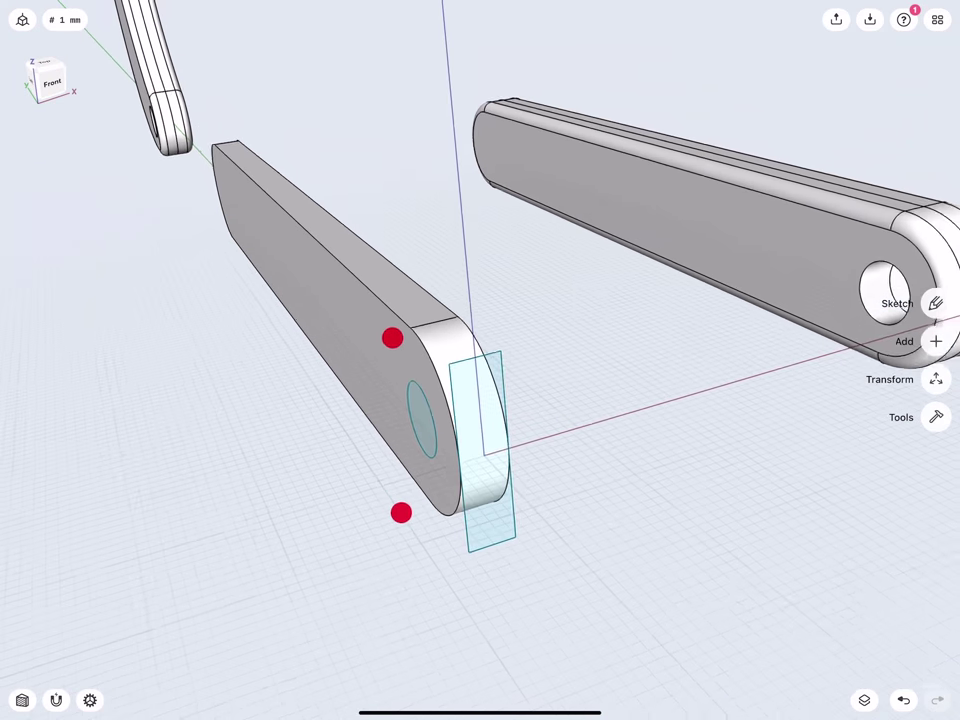
pyautogui.moveTo(392, 336)
pyautogui.mouseDown()
pyautogui.moveTo(435, 332)
pyautogui.moveTo(315, 363)
pyautogui.mouseUp()
# - Copy the hole circle 5 mm along the bar and rotate the copy about its centre
pyautogui.click(446, 427)
pyautogui.click(936, 189)
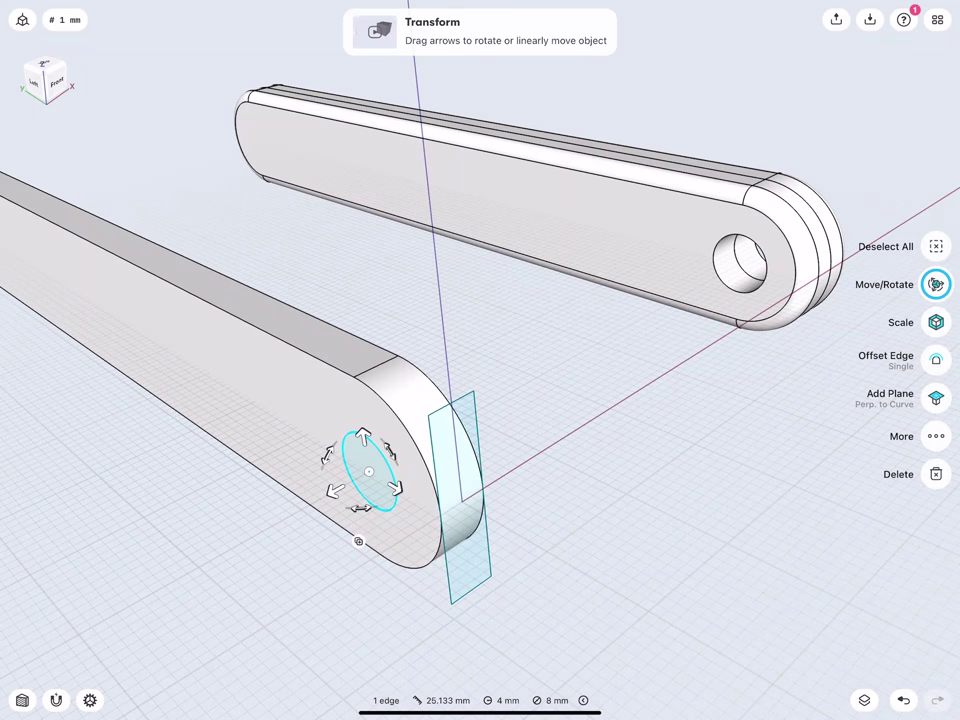
pyautogui.moveTo(358, 540); pyautogui.dragTo(243, 542)
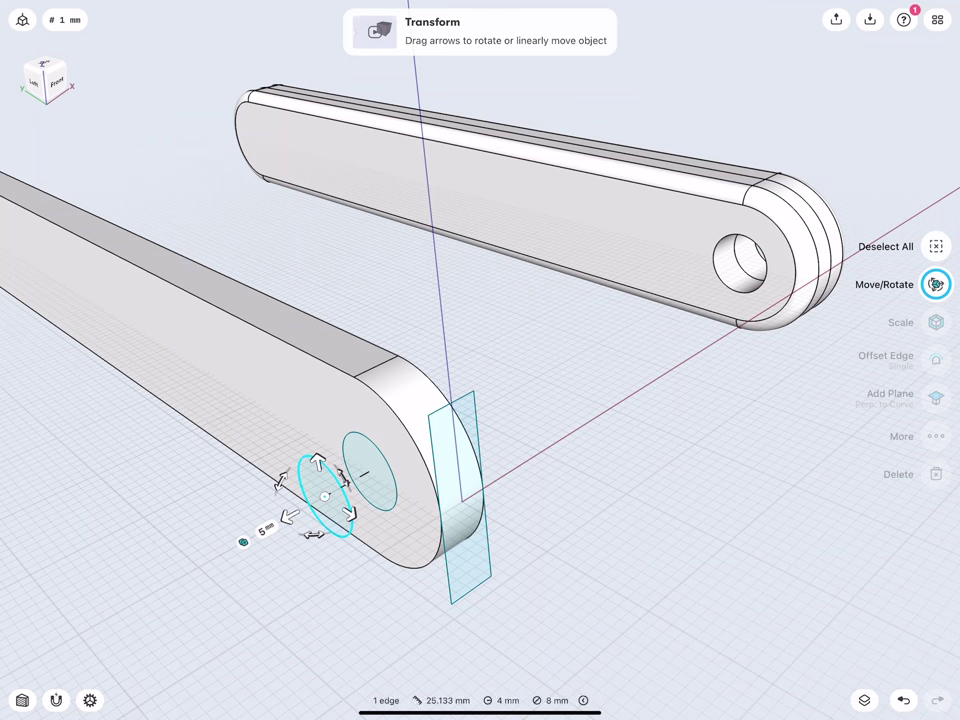
pyautogui.click(243, 541)
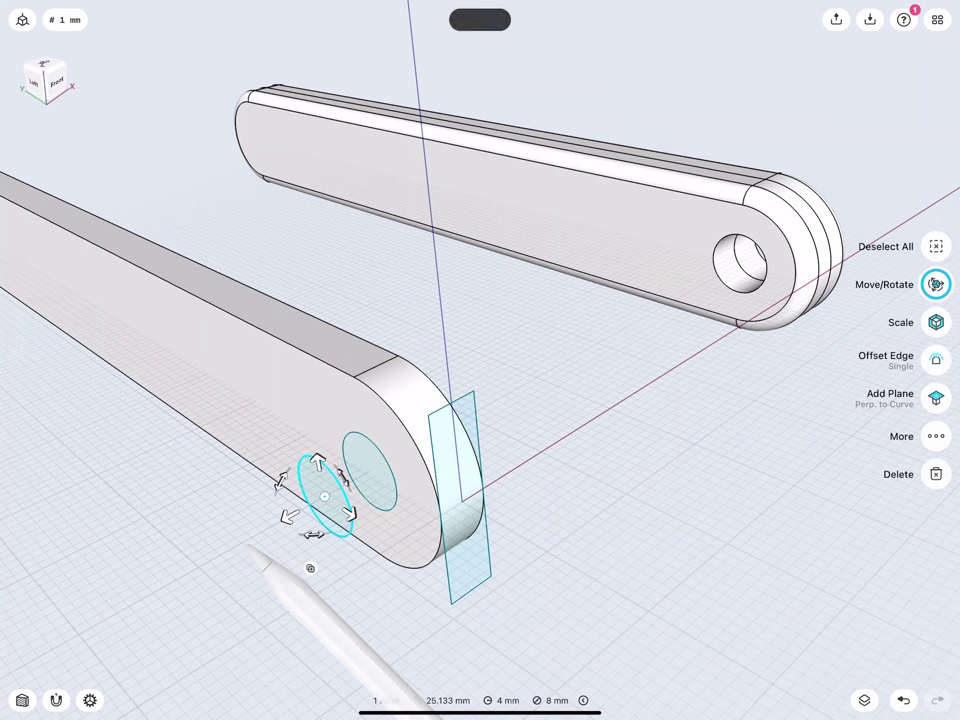
pyautogui.moveTo(314, 535); pyautogui.dragTo(322, 540)
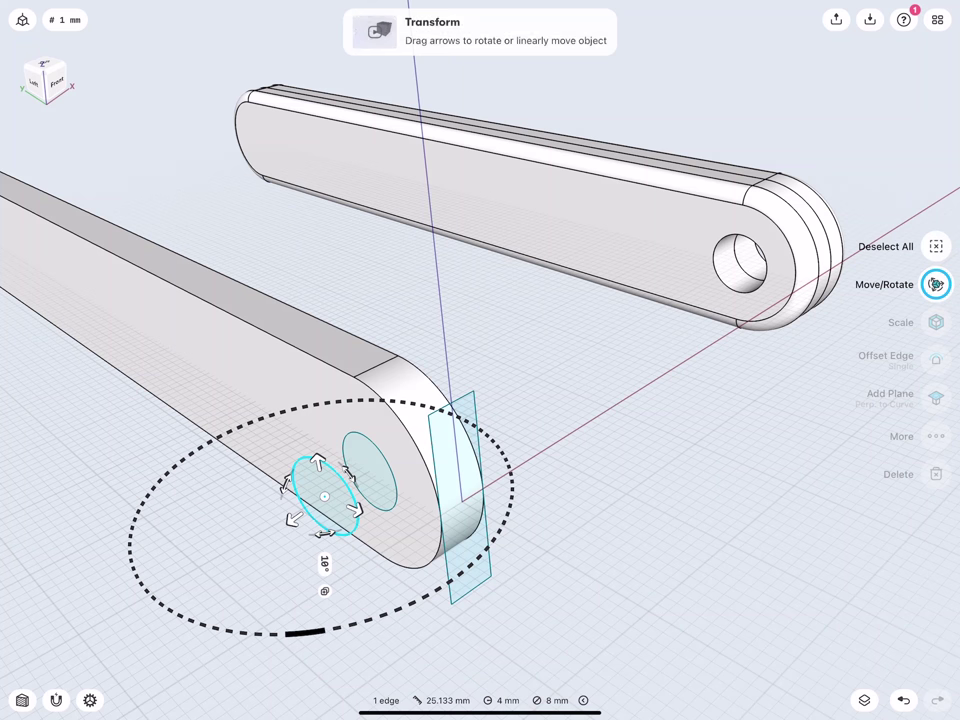
pyautogui.click(300, 576)
# - Offset the copied circle outward into a 3 mm ring
pyautogui.click(345, 528)
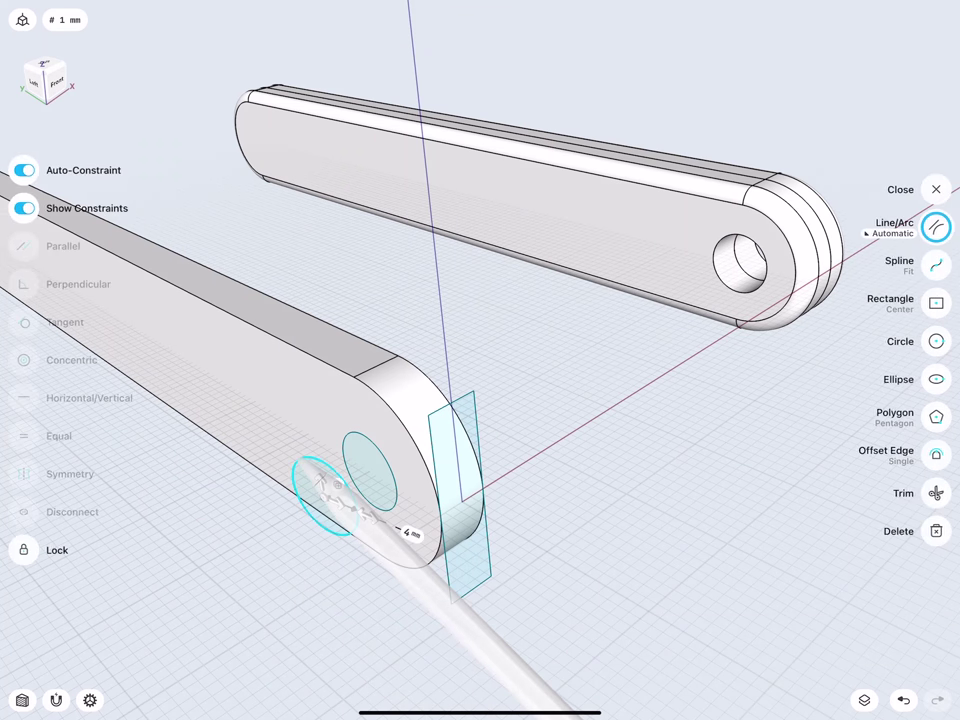
pyautogui.press('o')
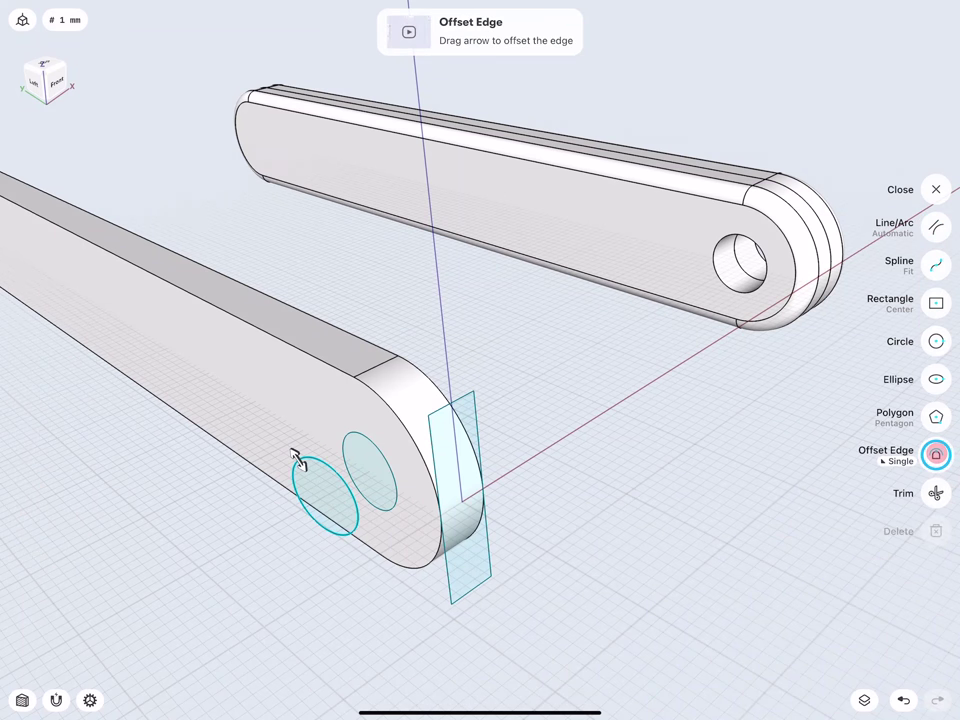
pyautogui.moveTo(296, 457); pyautogui.dragTo(278, 430)
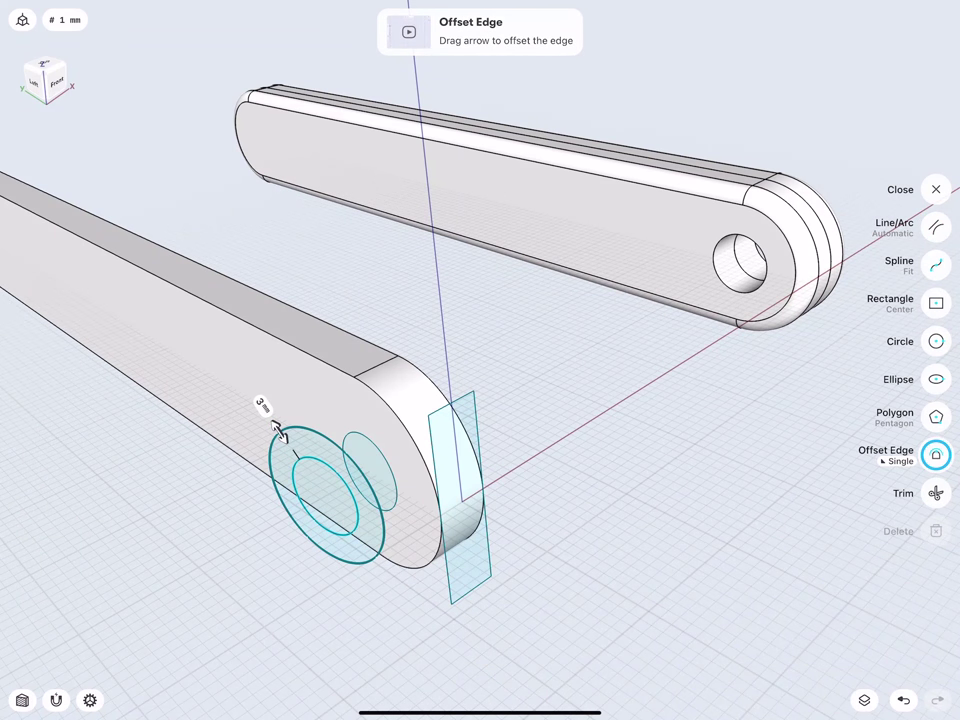
pyautogui.scroll(-5, 256, 545)
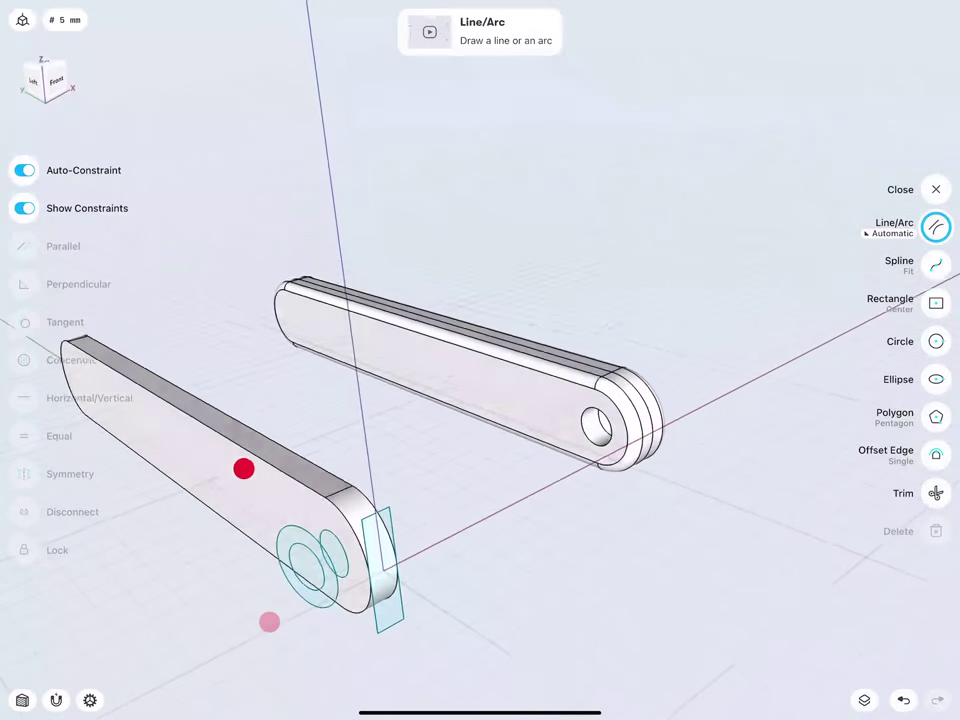
pyautogui.scroll(3, 256, 545)
pyautogui.scroll(2, 238, 511)
# - Fillet the bar's long top edge to 2 mm
pyautogui.click(276, 418)
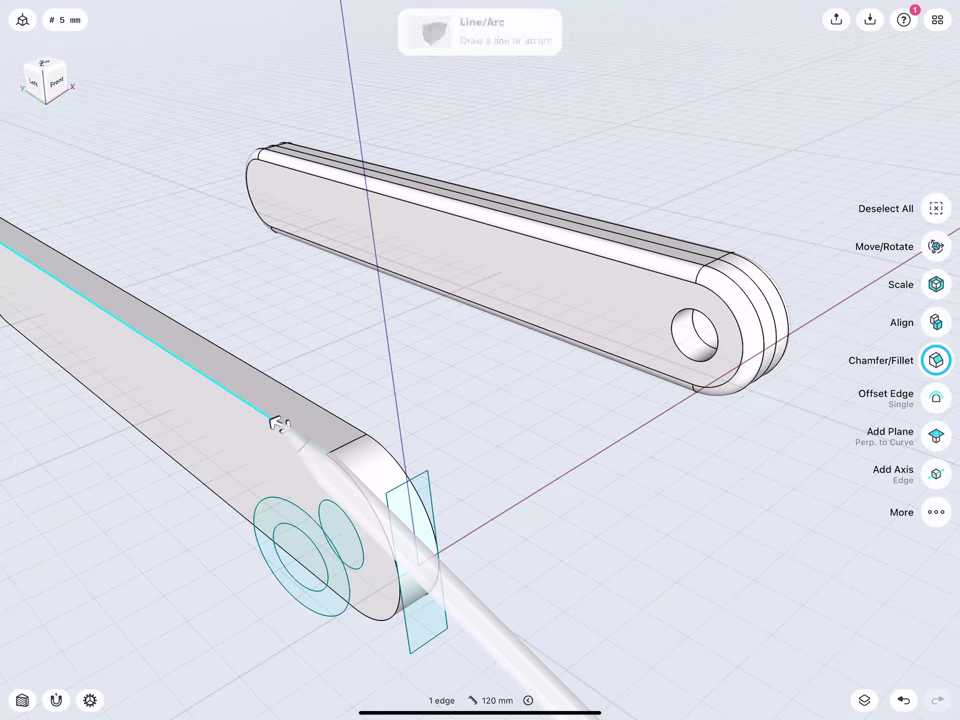
pyautogui.moveTo(284, 432); pyautogui.dragTo(262, 418)
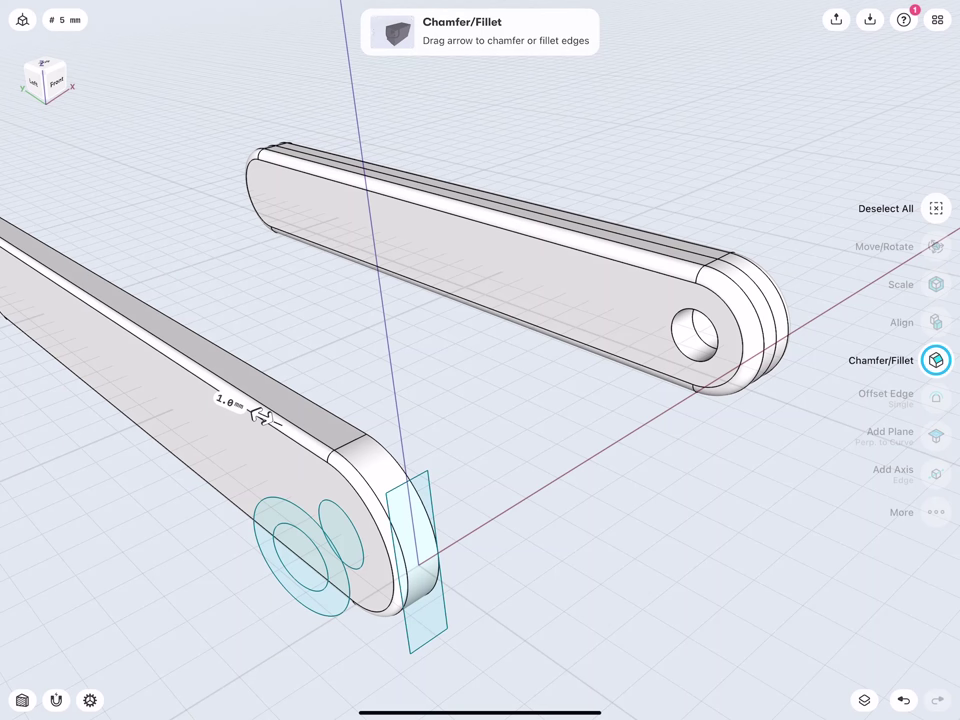
pyautogui.click(240, 405)
pyautogui.click(216, 437)
pyautogui.click(272, 435)
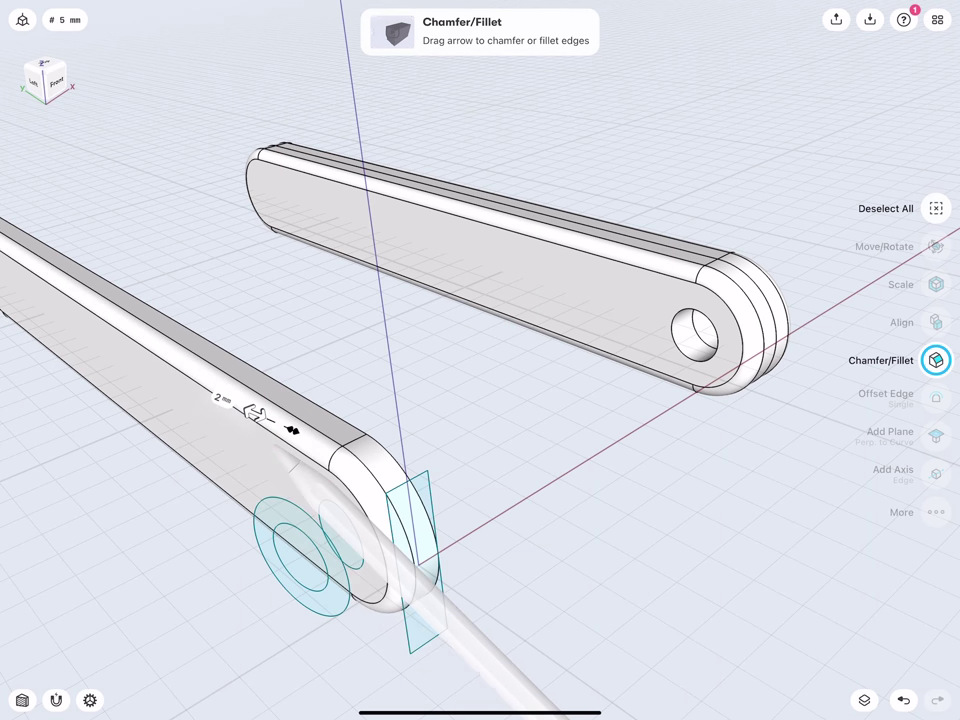
pyautogui.scroll(-3, 196, 468)
pyautogui.moveTo(480, 400); pyautogui.dragTo(600, 380)
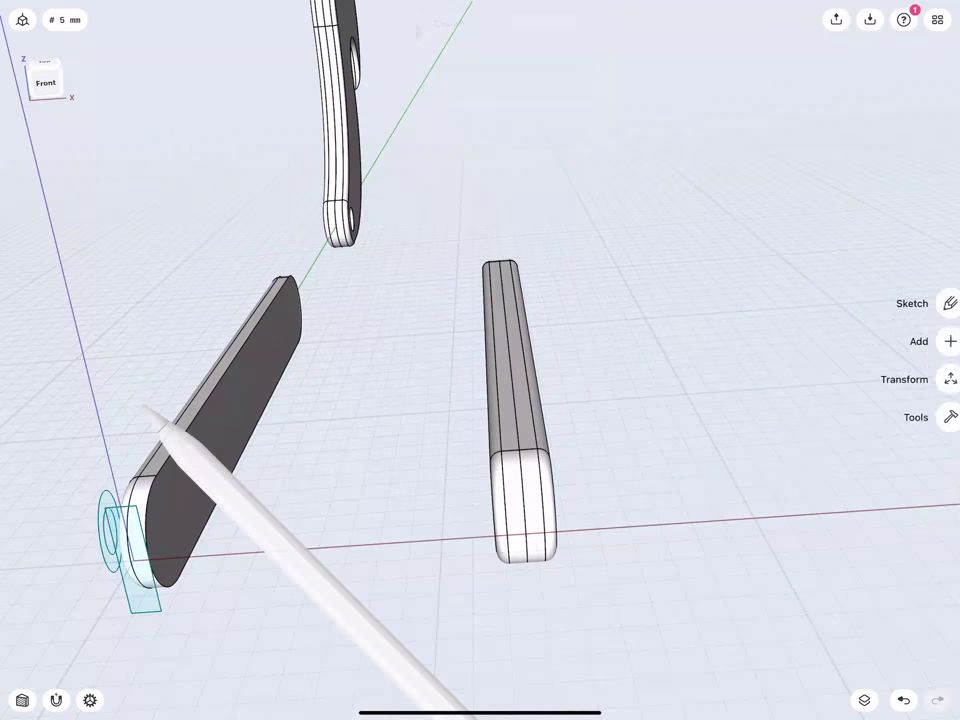
# - Thicken the bar's side face to 8 mm and round its top edge by 2 mm
pyautogui.click(185, 472)
pyautogui.moveTo(190, 478); pyautogui.dragTo(222, 482)
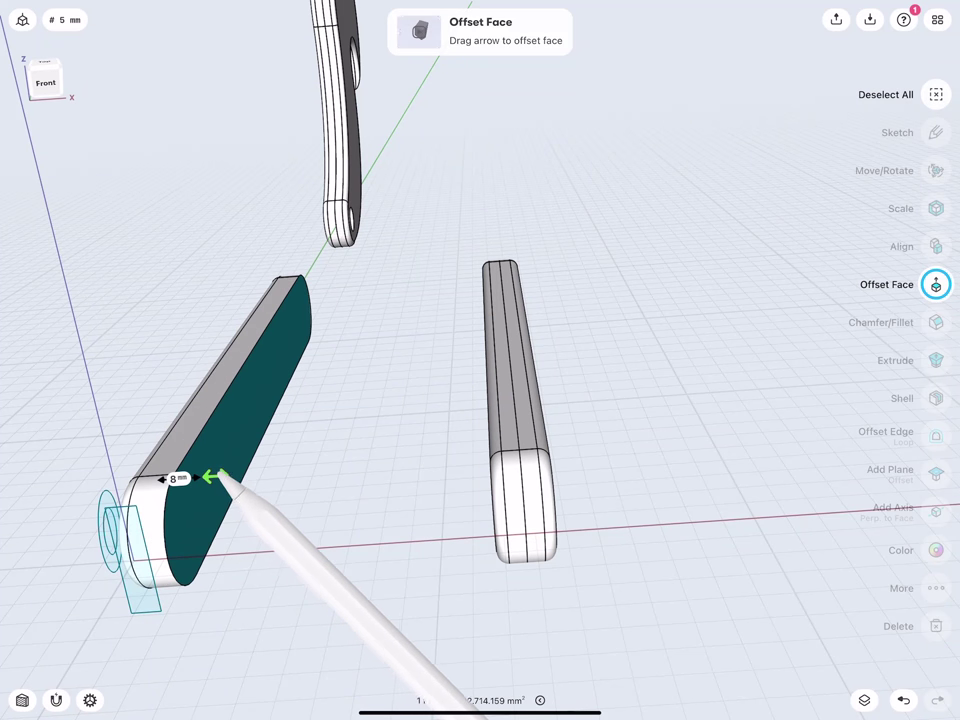
pyautogui.click(222, 595)
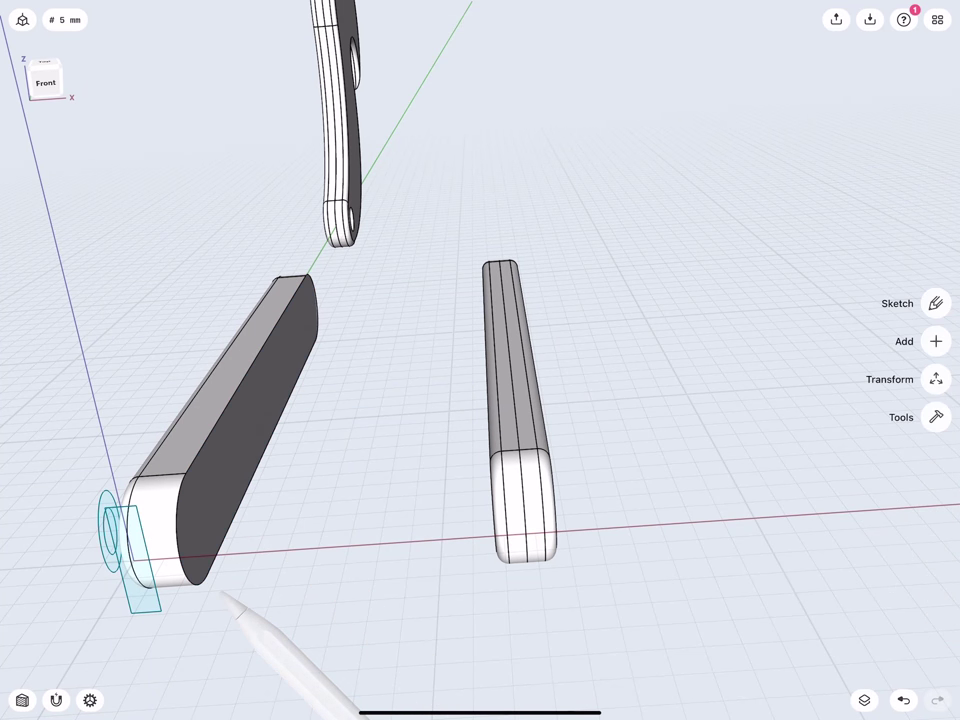
pyautogui.click(197, 452)
pyautogui.moveTo(197, 452); pyautogui.dragTo(214, 438)
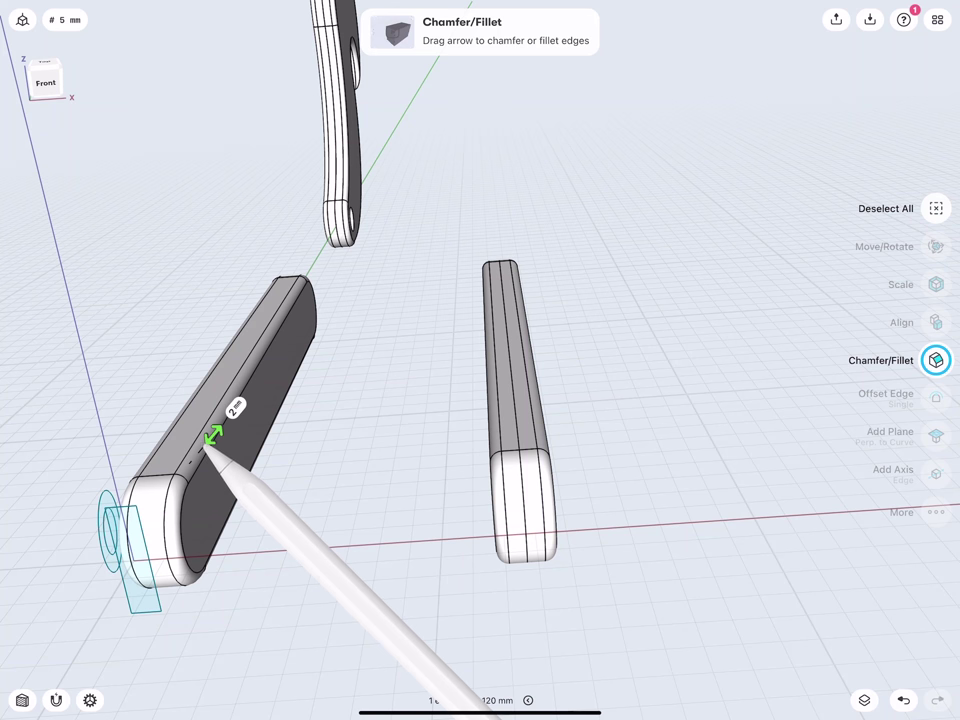
# - Extrude the ring around the end hole 20 mm into a round boss, choosing the Boolean option
pyautogui.moveTo(600, 620); pyautogui.dragTo(770, 595)
pyautogui.scroll(3, 258, 491)
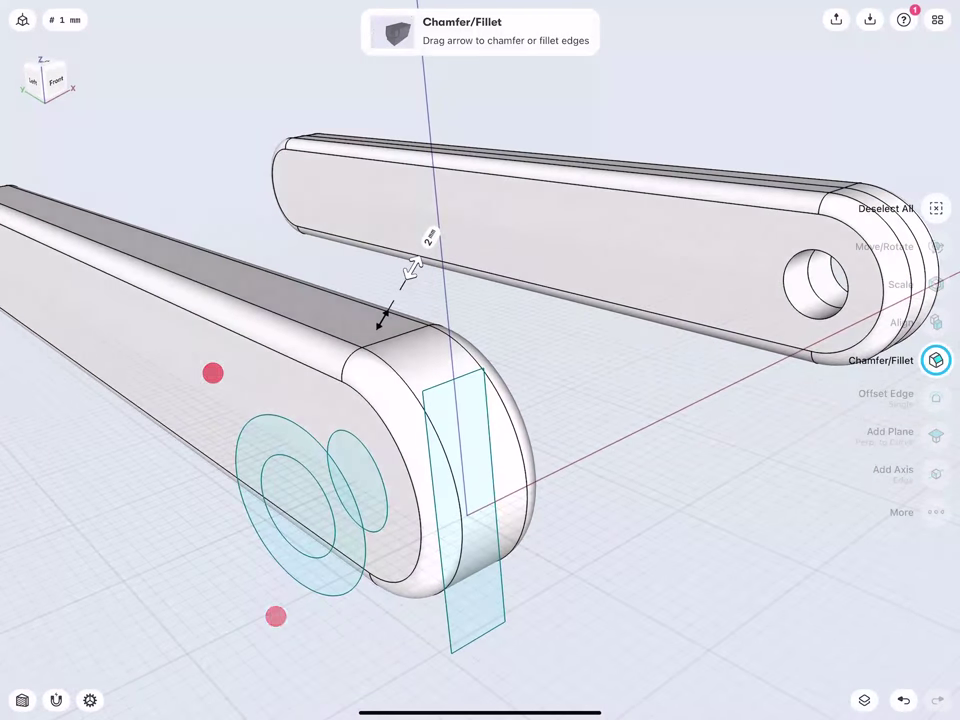
pyautogui.scroll(-3, 258, 536)
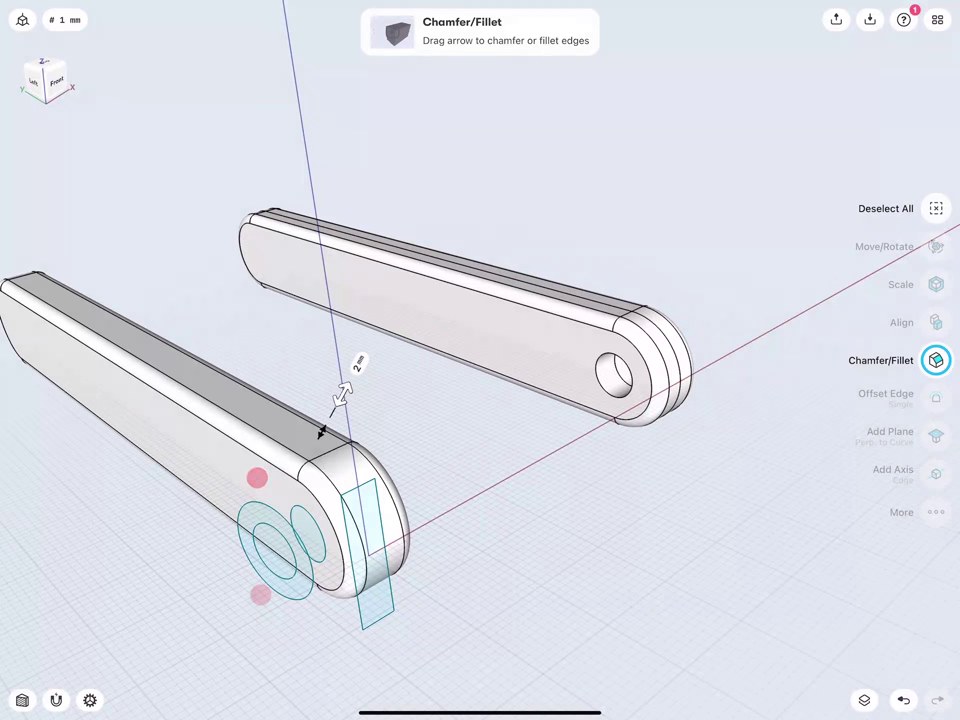
pyautogui.click(285, 553)
pyautogui.moveTo(262, 545); pyautogui.dragTo(420, 440)
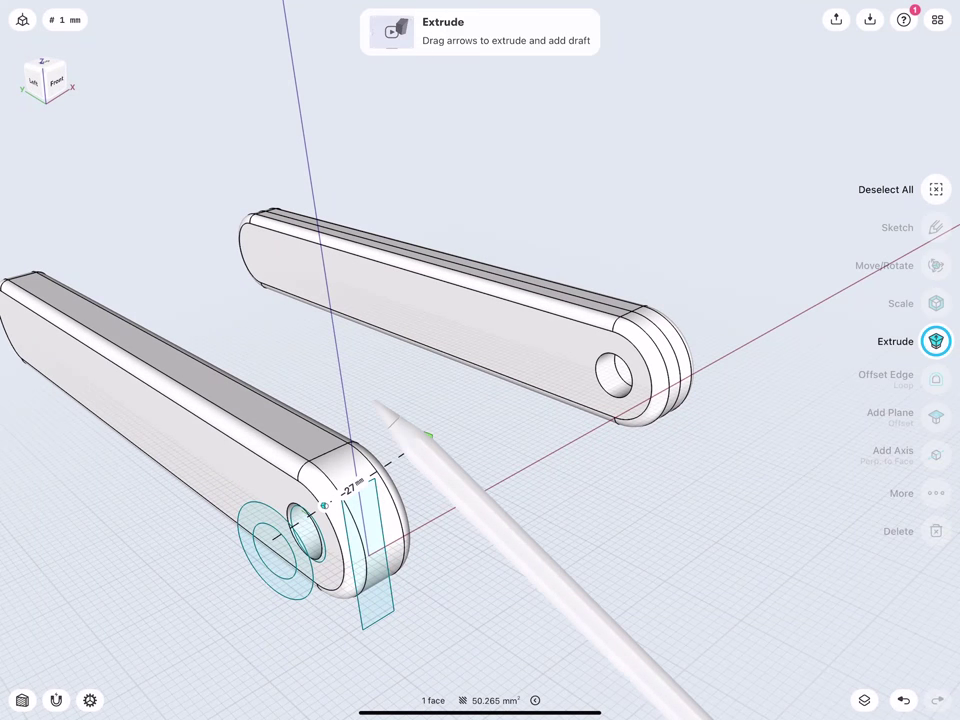
pyautogui.moveTo(268, 540)
pyautogui.mouseDown()
pyautogui.moveTo(214, 527)
pyautogui.moveTo(371, 437)
pyautogui.mouseUp()
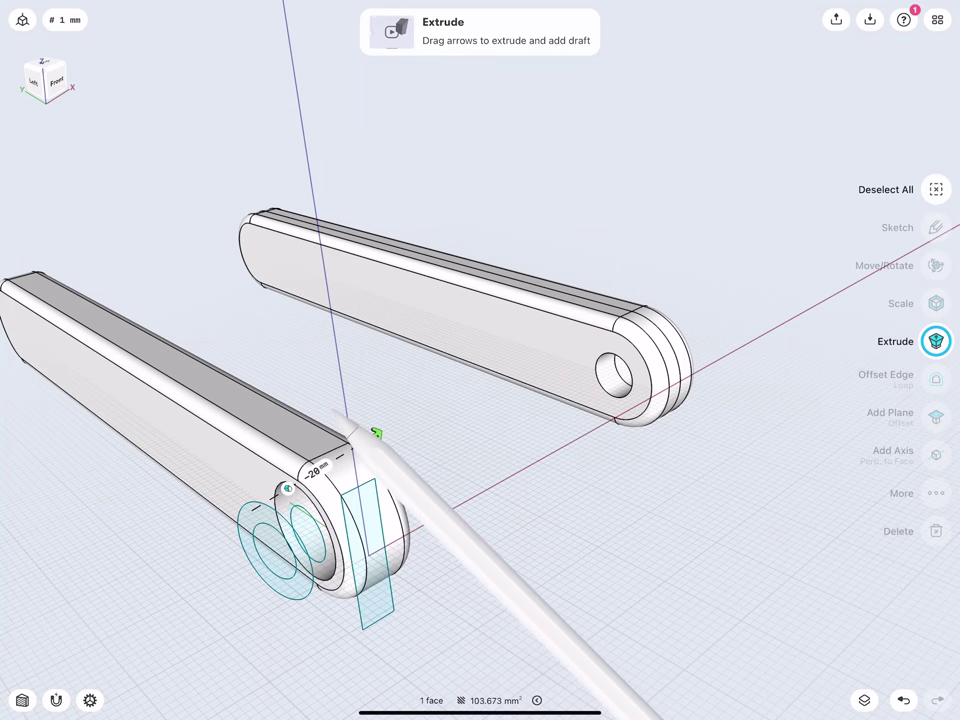
pyautogui.click(287, 488)
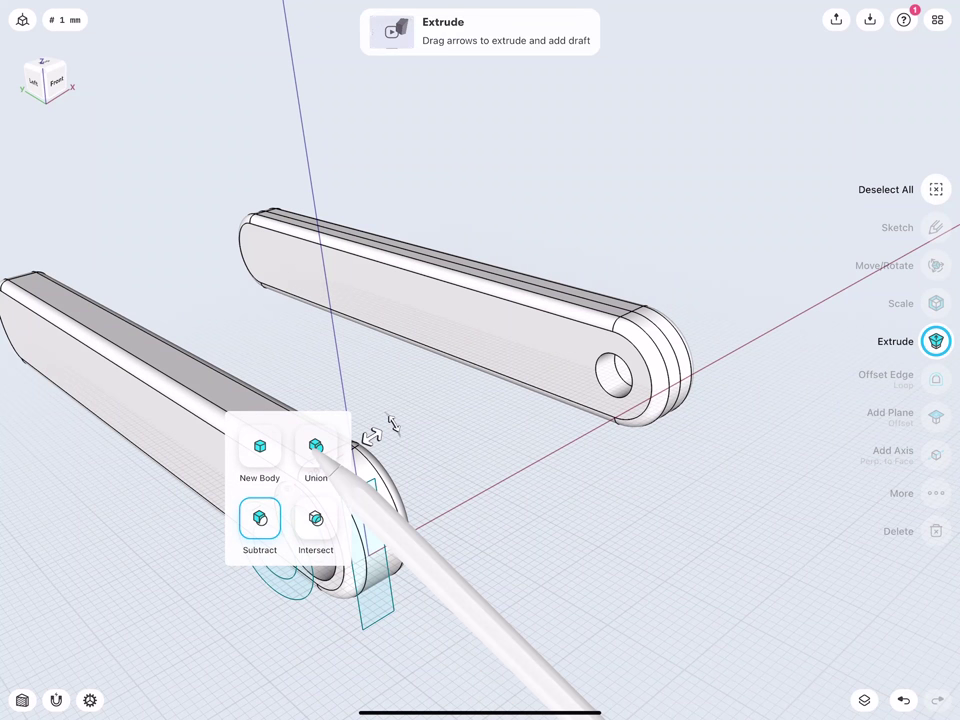
pyautogui.click(260, 518)
pyautogui.moveTo(236, 476)
pyautogui.mouseDown(button='middle')
pyautogui.moveTo(230, 500)
pyautogui.moveTo(231, 352)
pyautogui.mouseUp(button='middle')
pyautogui.click(207, 563)
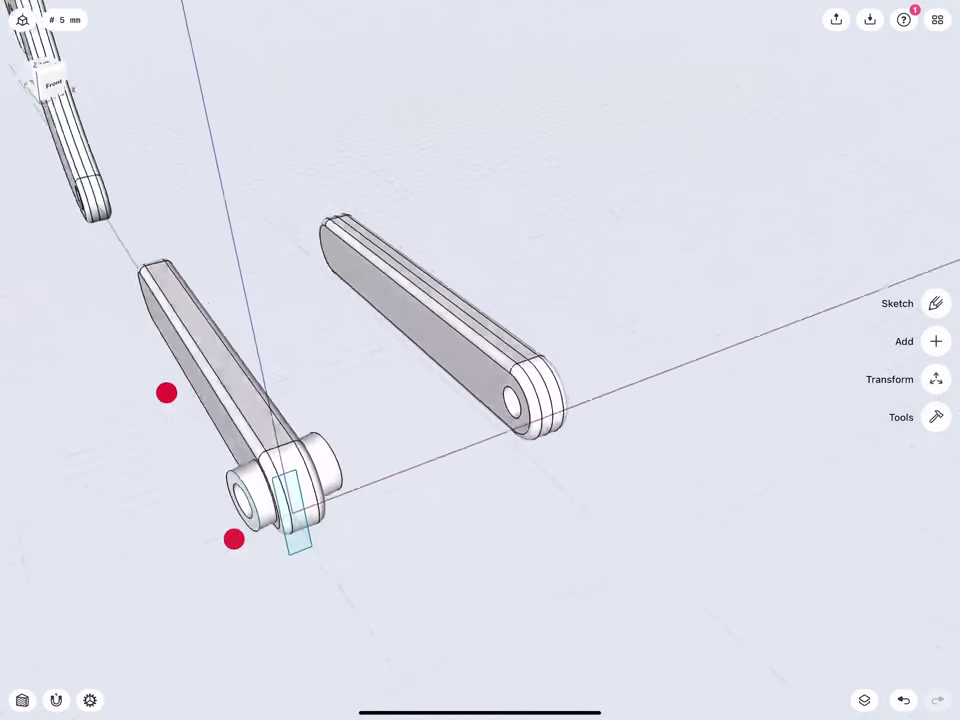
# - Start a new sketch in top view with section view turned on
pyautogui.moveTo(165, 392)
pyautogui.mouseDown(button='middle')
pyautogui.moveTo(231, 420)
pyautogui.moveTo(228, 395)
pyautogui.moveTo(206, 419)
pyautogui.moveTo(193, 388)
pyautogui.moveTo(197, 435)
pyautogui.moveTo(174, 411)
pyautogui.mouseUp(button='middle')
pyautogui.click(221, 409)
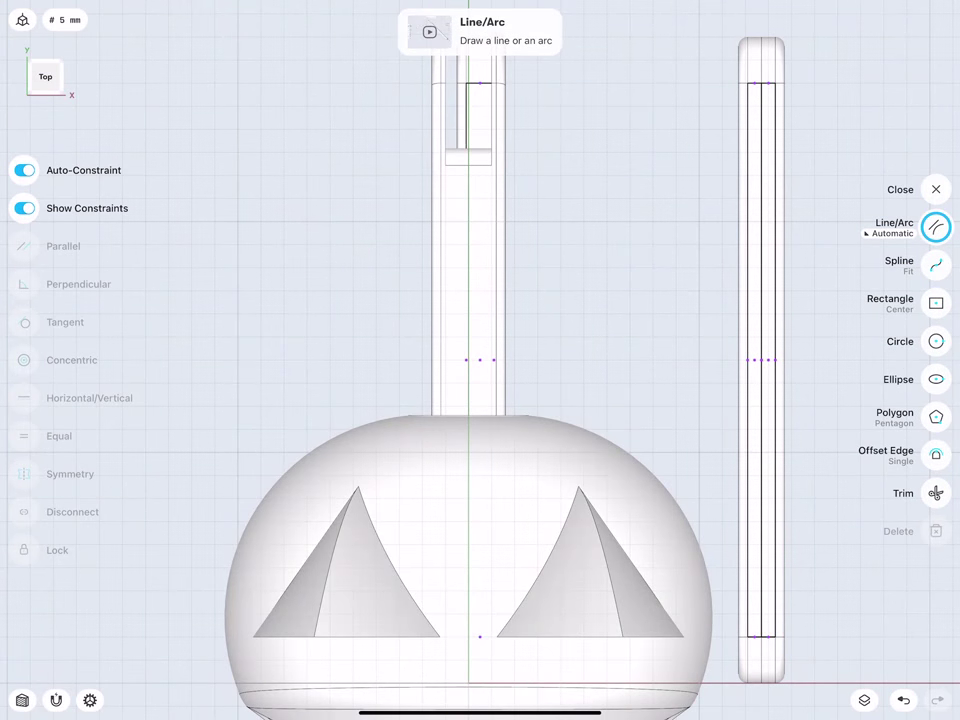
pyautogui.click(22, 700)
pyautogui.moveTo(387, 330)
pyautogui.mouseDown(button='middle')
pyautogui.moveTo(253, 377)
pyautogui.moveTo(304, 319)
pyautogui.moveTo(363, 318)
pyautogui.mouseUp(button='middle')
# - Draw a centred 29 × 150 mm rectangle around the left bar
pyautogui.click(935, 302)
pyautogui.scroll(-3, 344, 420)
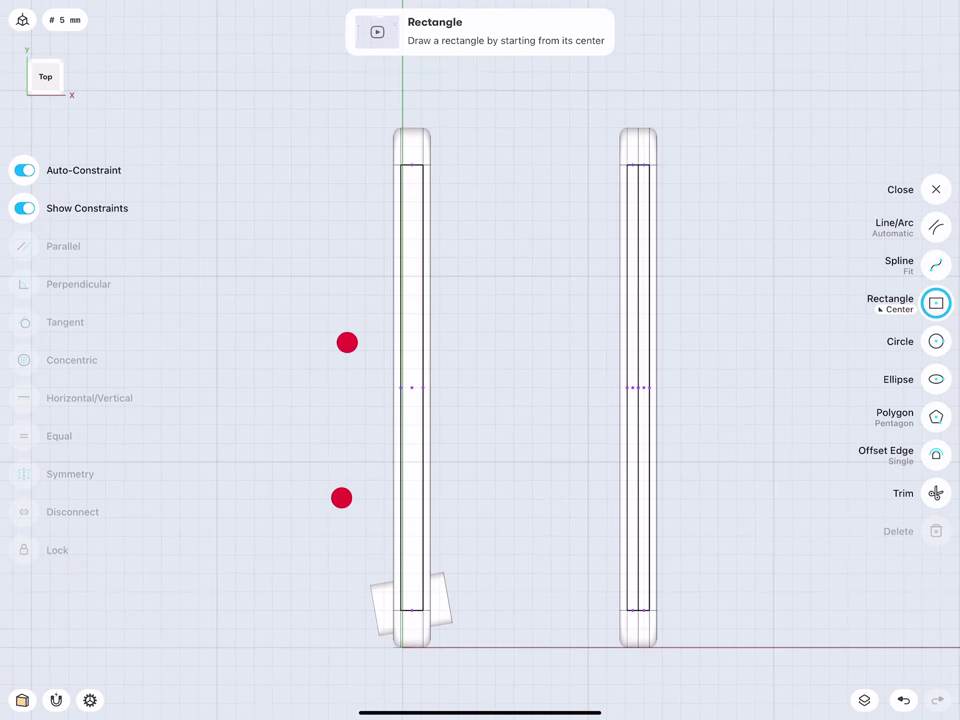
pyautogui.moveTo(404, 387)
pyautogui.mouseDown()
pyautogui.moveTo(333, 110)
pyautogui.moveTo(349, 110)
pyautogui.mouseUp()
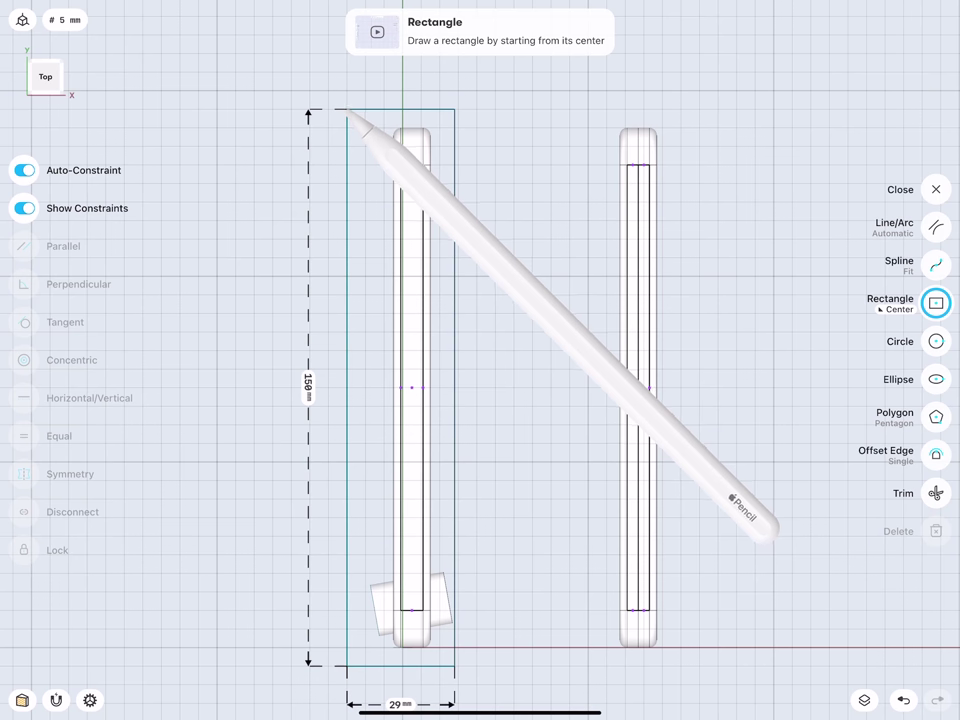
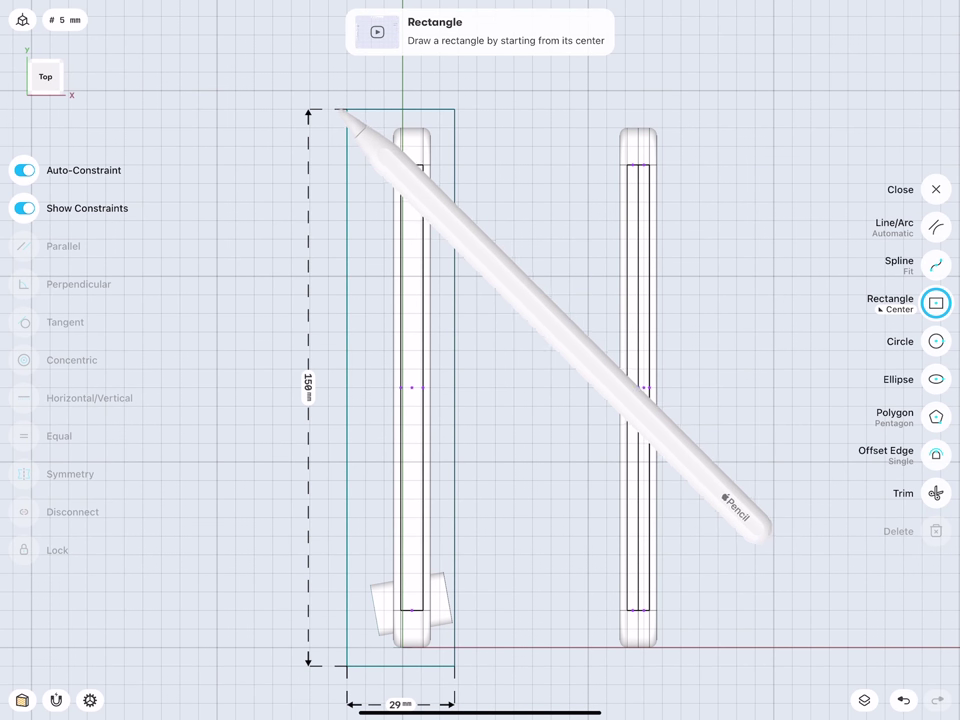
# - Sketch a centred rectangle around the lower bar and set its height to 150 mm
pyautogui.moveTo(346, 110); pyautogui.dragTo(347, 110)
pyautogui.click(903, 698)
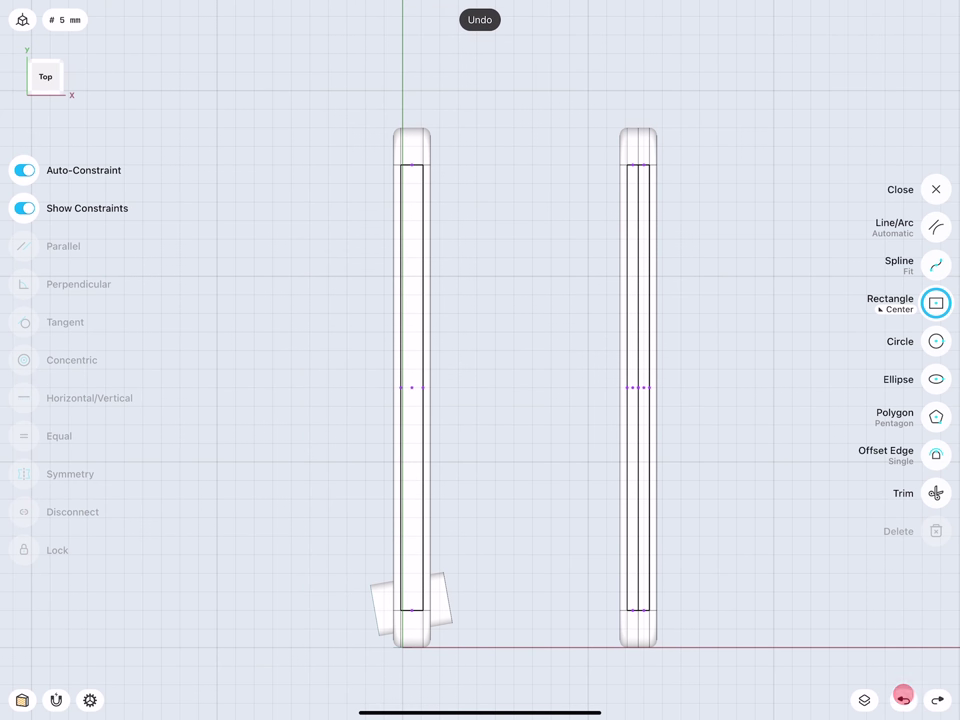
pyautogui.scroll(5, 333, 396)
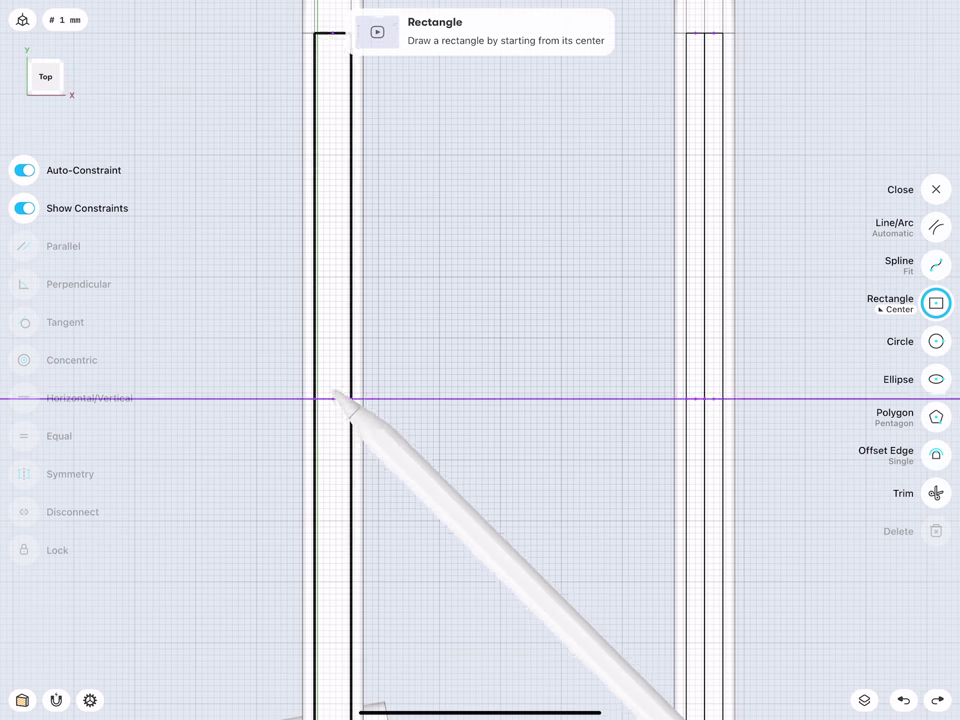
pyautogui.moveTo(335, 397); pyautogui.dragTo(241, 17)
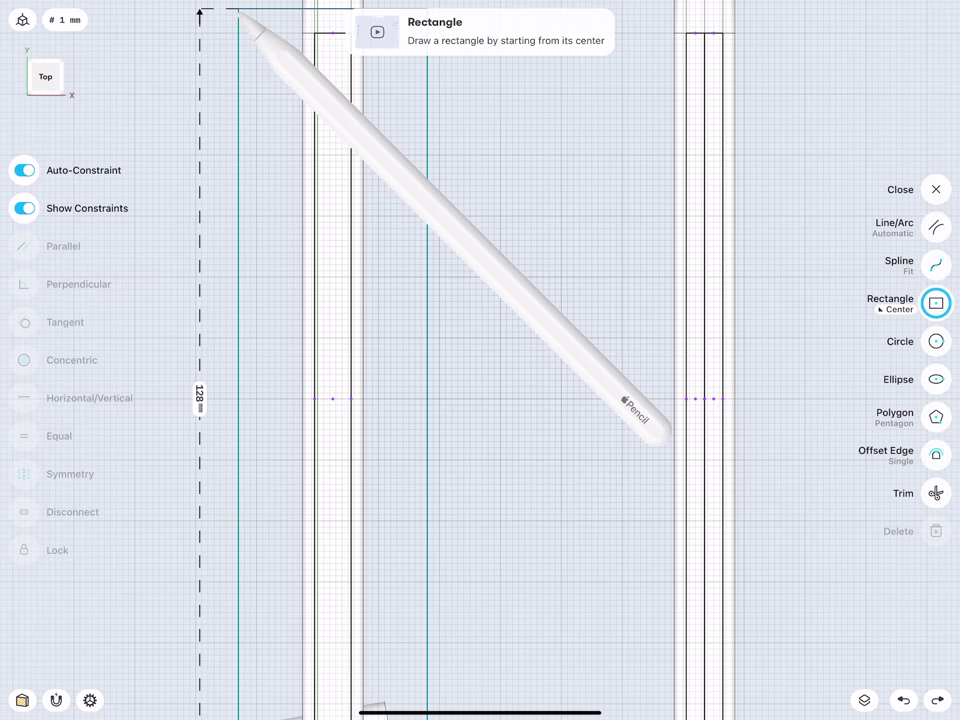
pyautogui.moveTo(241, 17); pyautogui.dragTo(234, 5)
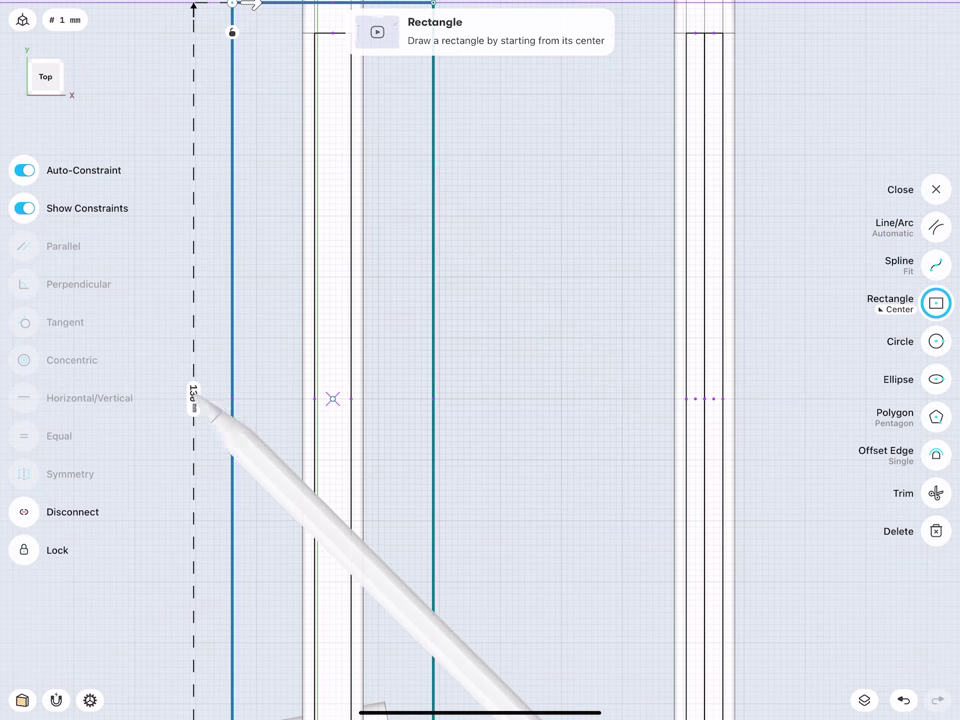
pyautogui.click(196, 394)
pyautogui.click(151, 452)
pyautogui.click(179, 424)
pyautogui.click(179, 480)
pyautogui.click(235, 466)
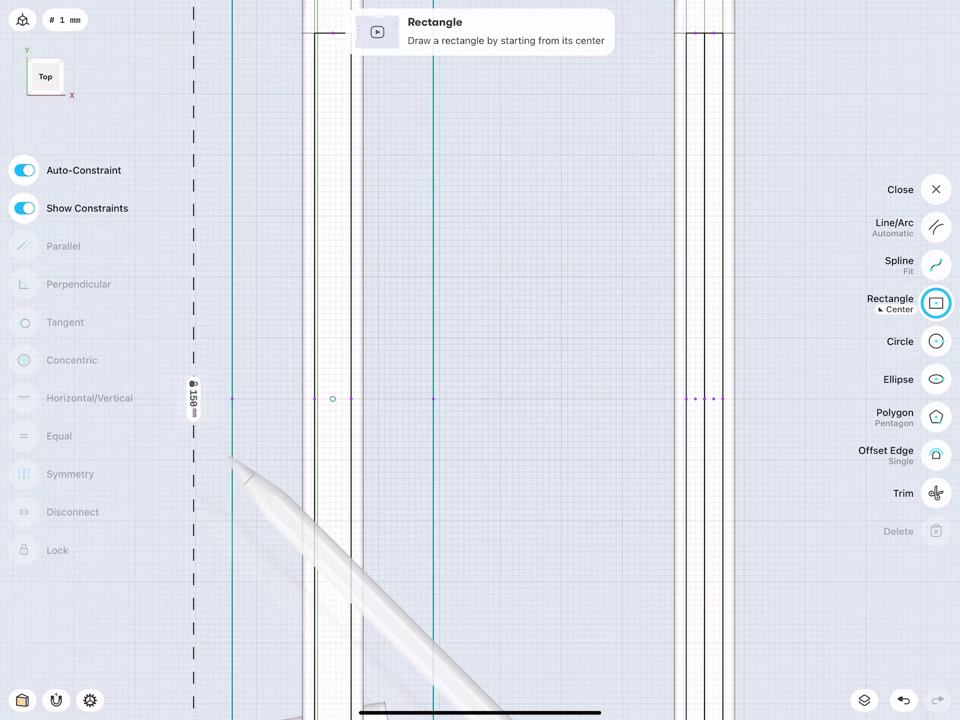
pyautogui.scroll(-3, 243, 415)
pyautogui.scroll(2, 243, 415)
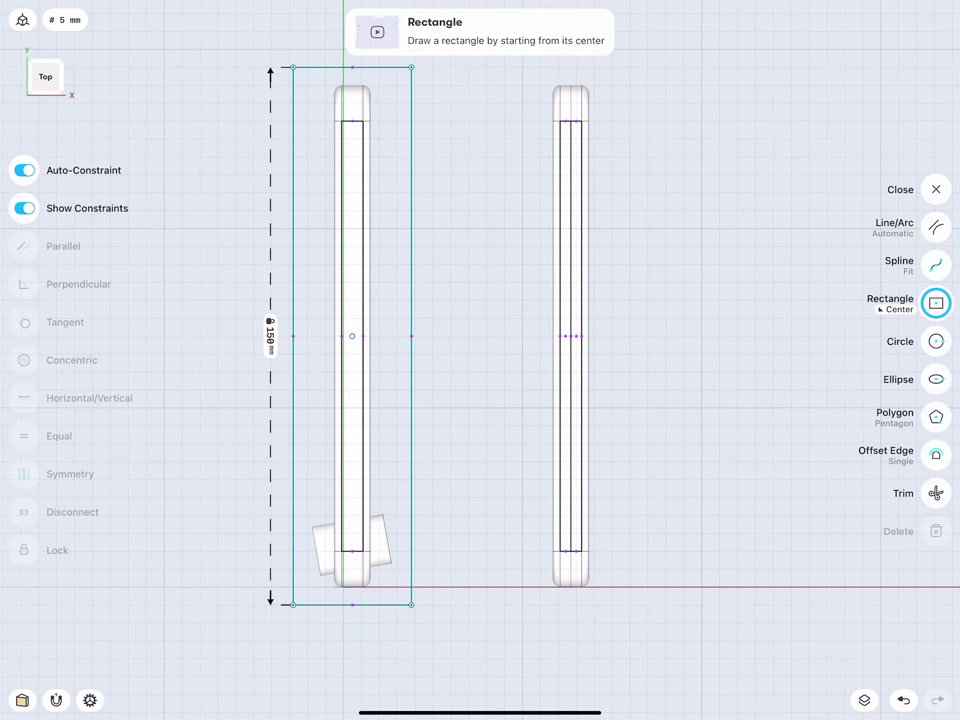
# - Draw a vertical line joining the rectangle's bottom and top midpoints
pyautogui.click(936, 227)
pyautogui.moveTo(353, 605); pyautogui.dragTo(352, 67)
pyautogui.scroll(-1, 271, 465)
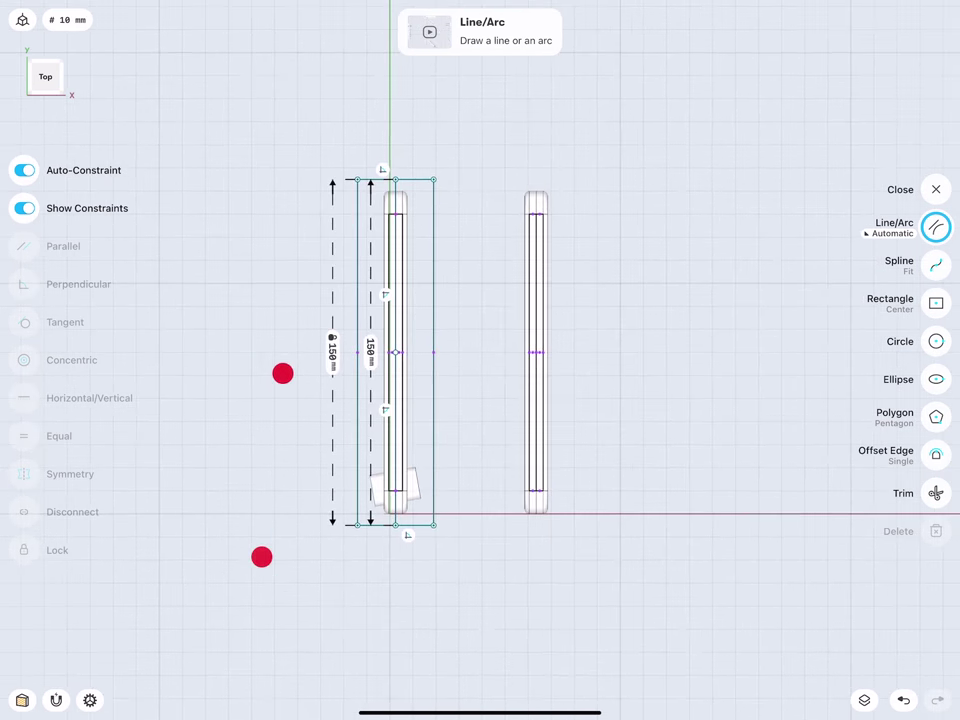
pyautogui.moveTo(364, 478); pyautogui.dragTo(364, 388, button='middle')
pyautogui.scroll(2, 327, 459)
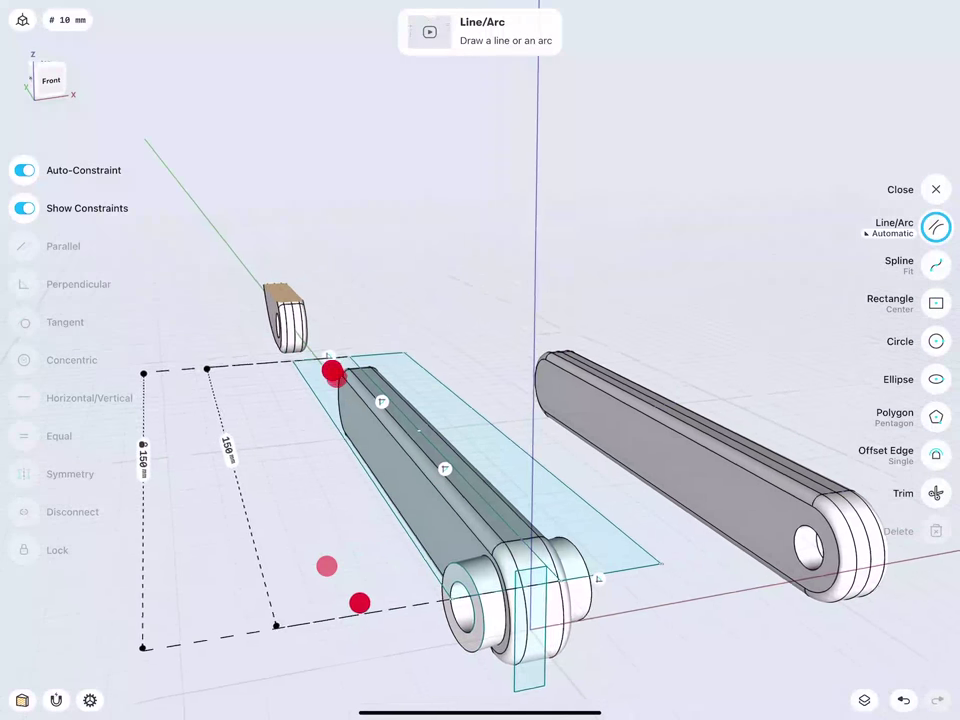
# - Close the sketch and move it up 8 mm
pyautogui.click(936, 189)
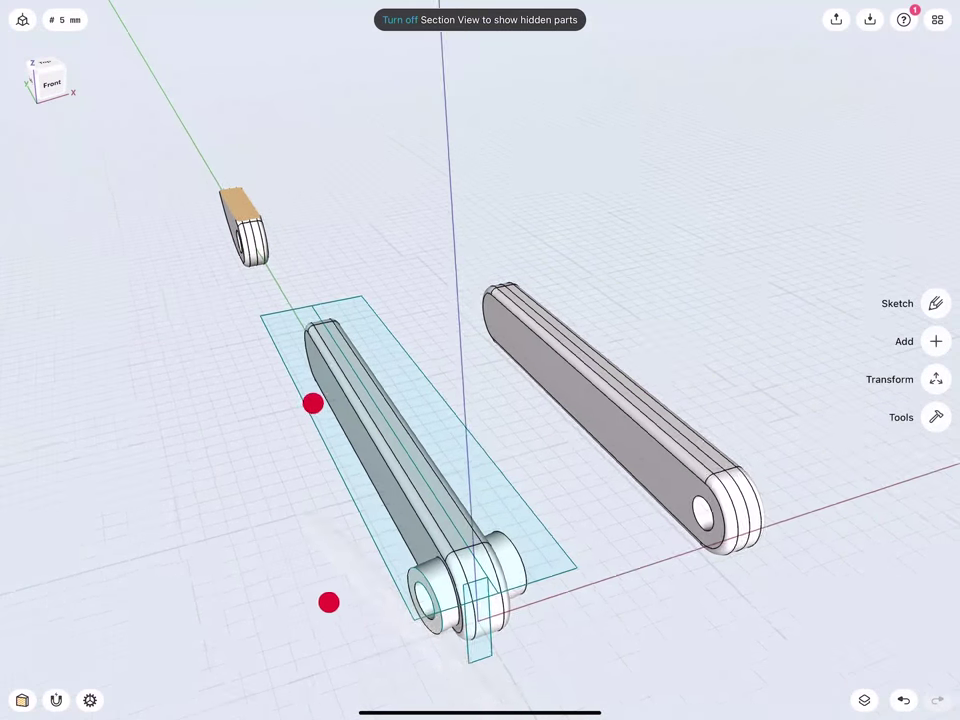
pyautogui.moveTo(313, 401); pyautogui.dragTo(306, 395, button='middle')
pyautogui.scroll(2, 312, 500)
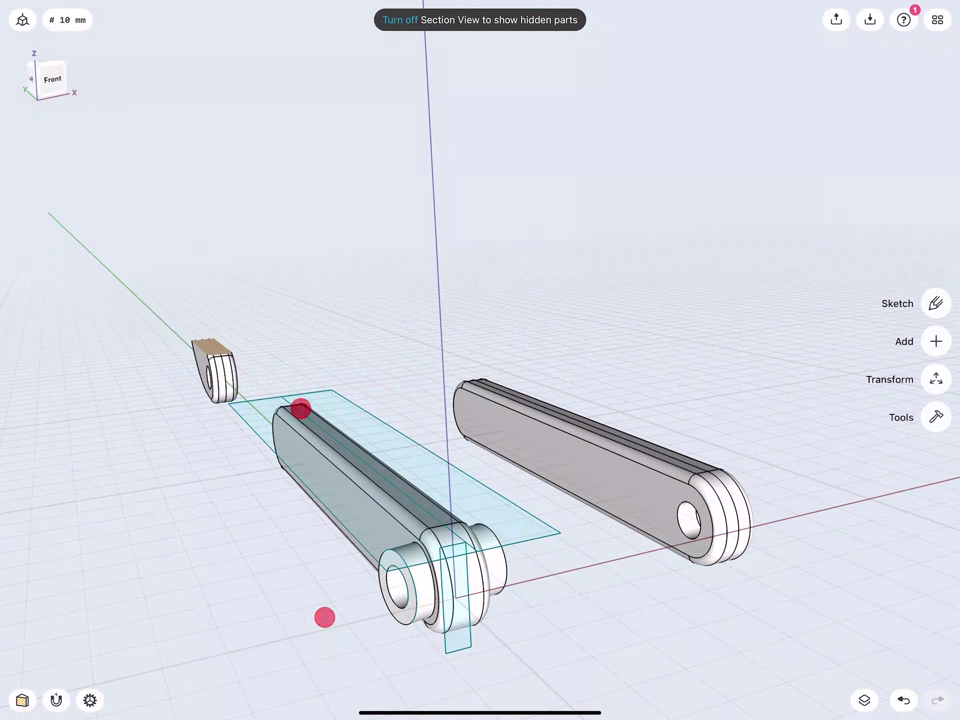
pyautogui.click(462, 535)
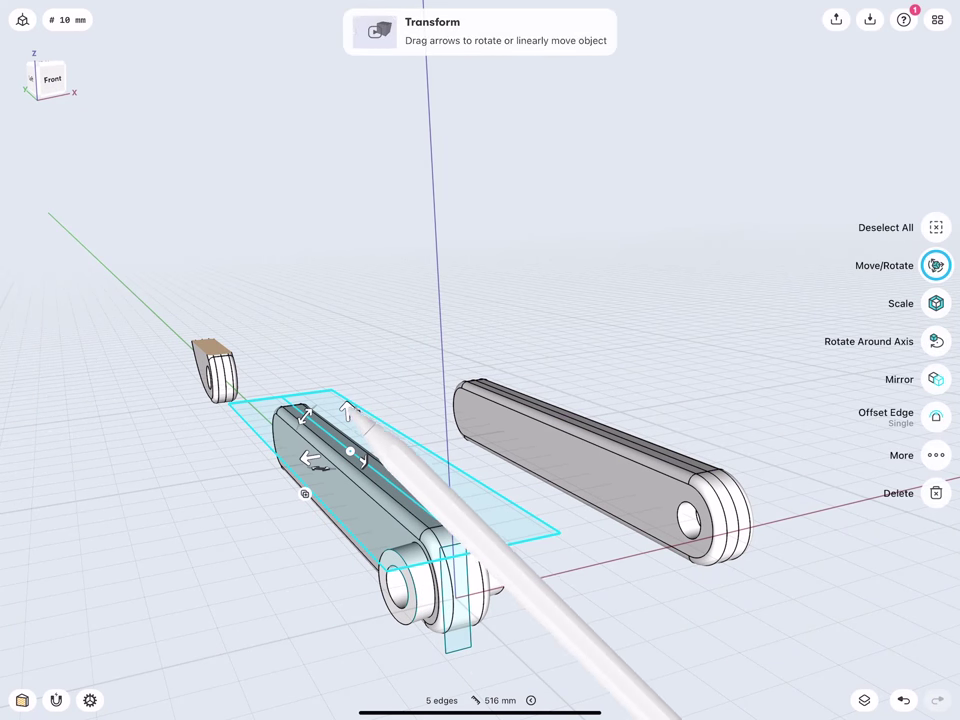
pyautogui.moveTo(347, 410); pyautogui.dragTo(346, 392)
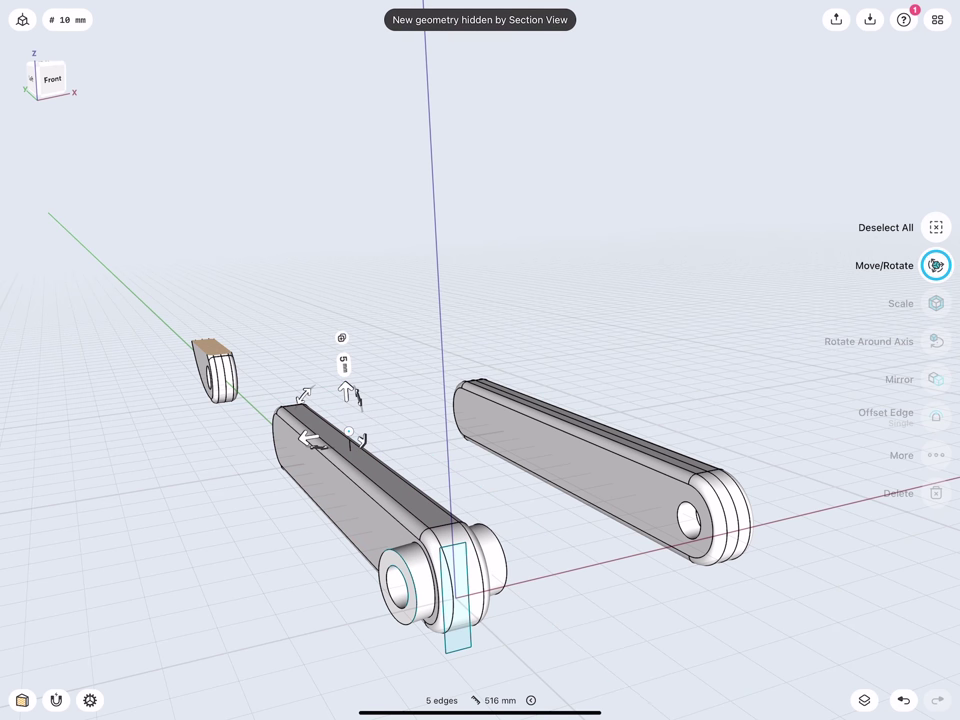
pyautogui.click(343, 363)
pyautogui.click(328, 343)
pyautogui.click(237, 490)
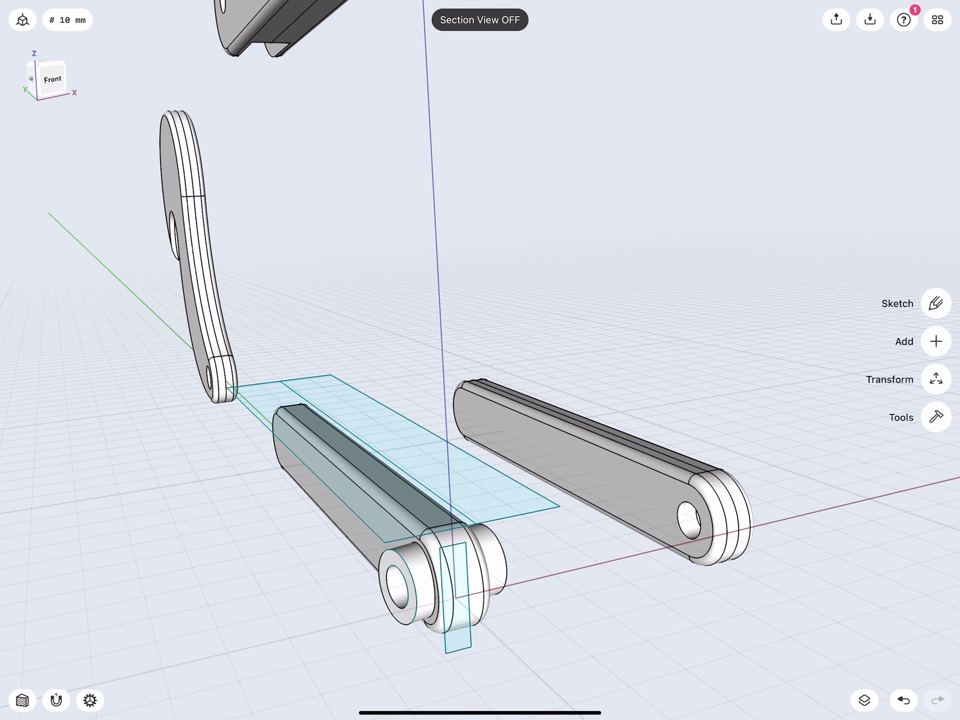
# - Copy the lower bar body about 40 mm higher
pyautogui.click(386, 553)
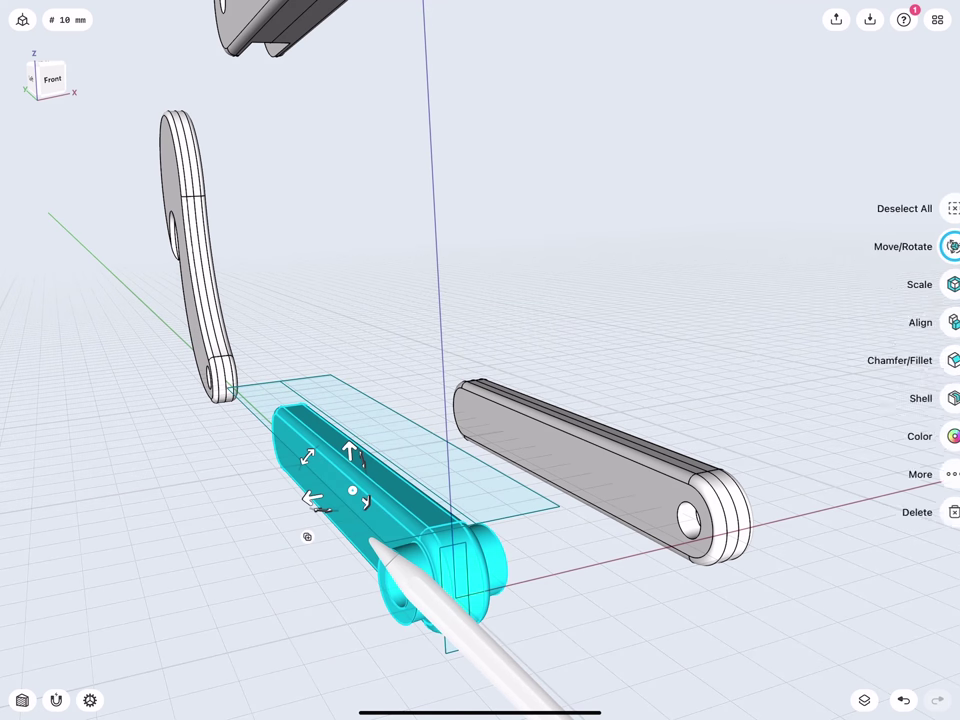
pyautogui.moveTo(350, 452); pyautogui.dragTo(338, 296)
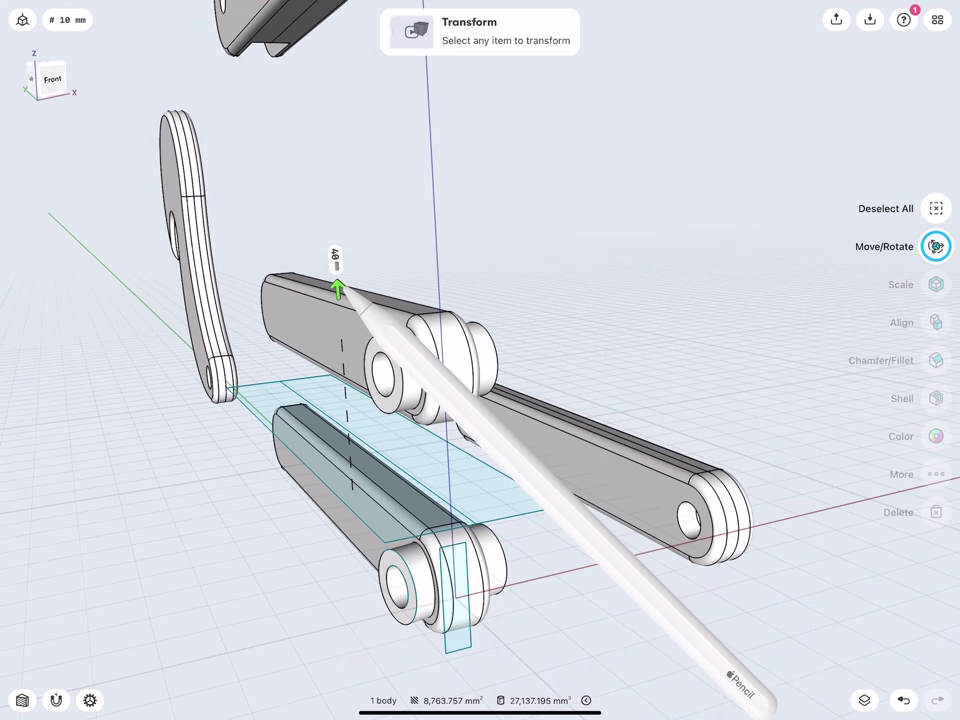
pyautogui.click(242, 514)
pyautogui.moveTo(274, 394); pyautogui.dragTo(275, 411, button='middle')
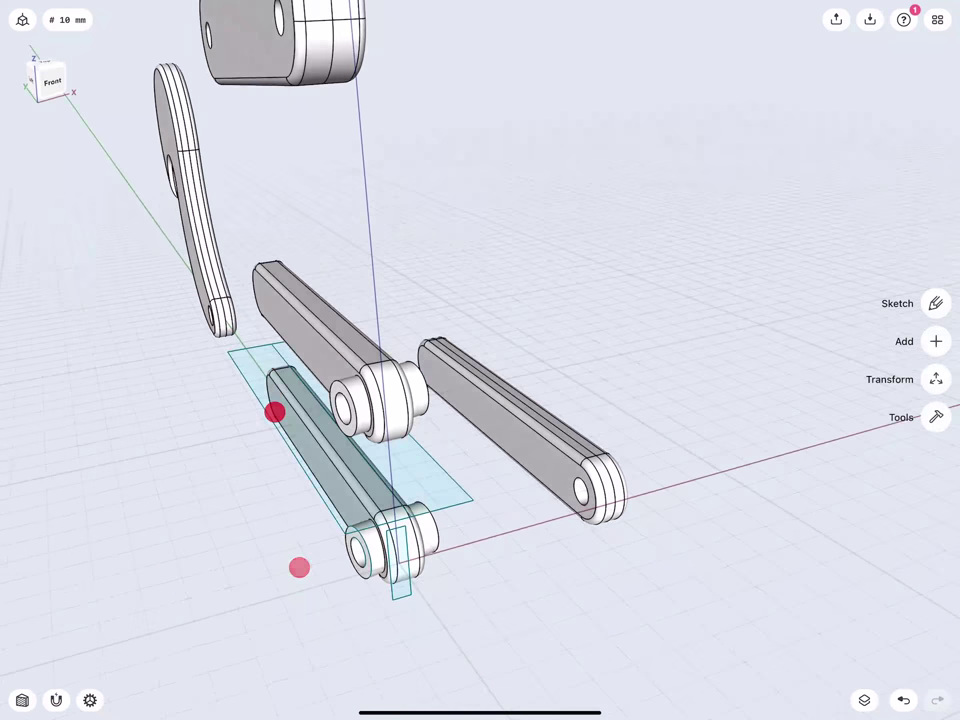
# - Extrude the lower bar's face down and the sketch region beside it up 51 mm
pyautogui.click(320, 440)
pyautogui.click(935, 341)
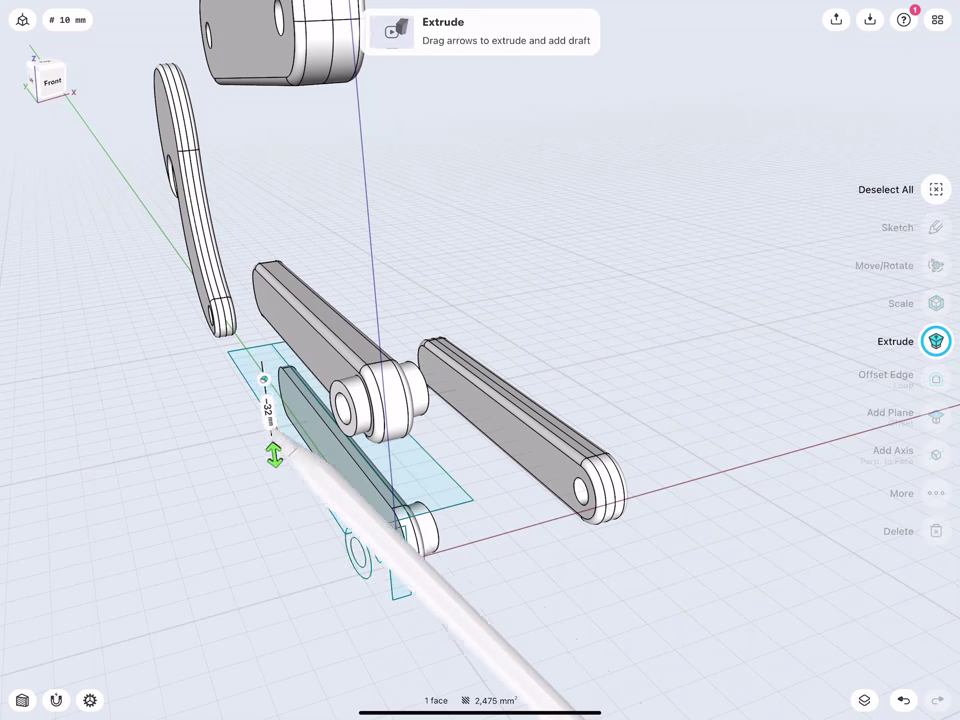
pyautogui.moveTo(272, 455); pyautogui.dragTo(287, 555)
pyautogui.click(407, 460)
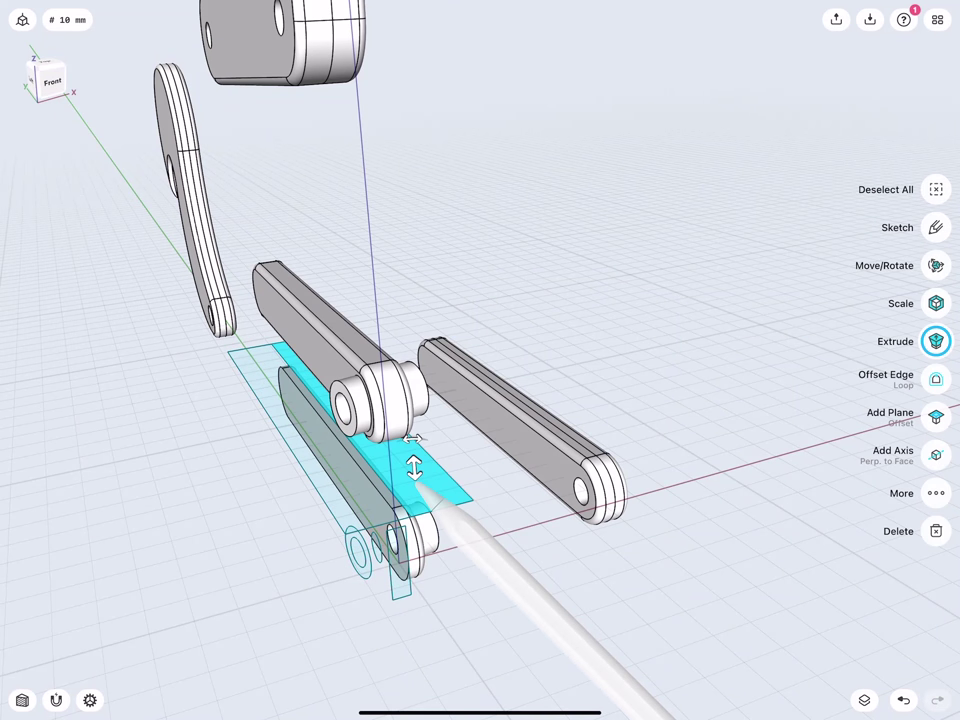
pyautogui.moveTo(407, 428); pyautogui.dragTo(400, 278)
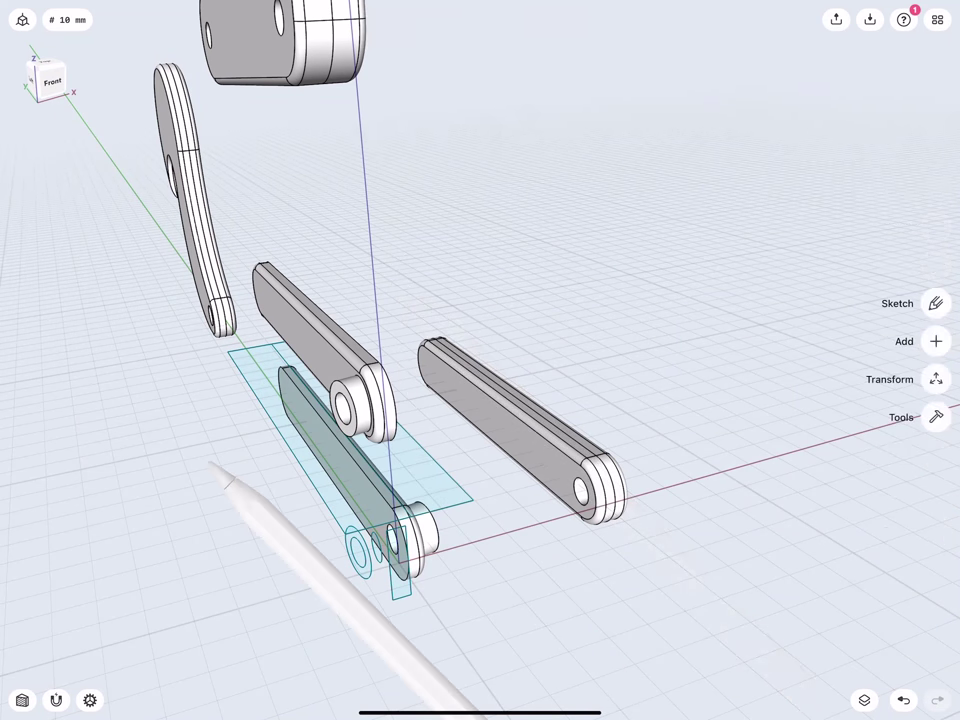
pyautogui.moveTo(300, 410)
pyautogui.mouseDown(button='middle')
pyautogui.moveTo(204, 388)
pyautogui.moveTo(173, 393)
pyautogui.moveTo(292, 420)
pyautogui.mouseUp(button='middle')
# - Move Sketch planes 11, 09 (1), 09 and 08 into the hidden Sketches folder
pyautogui.click(866, 699)
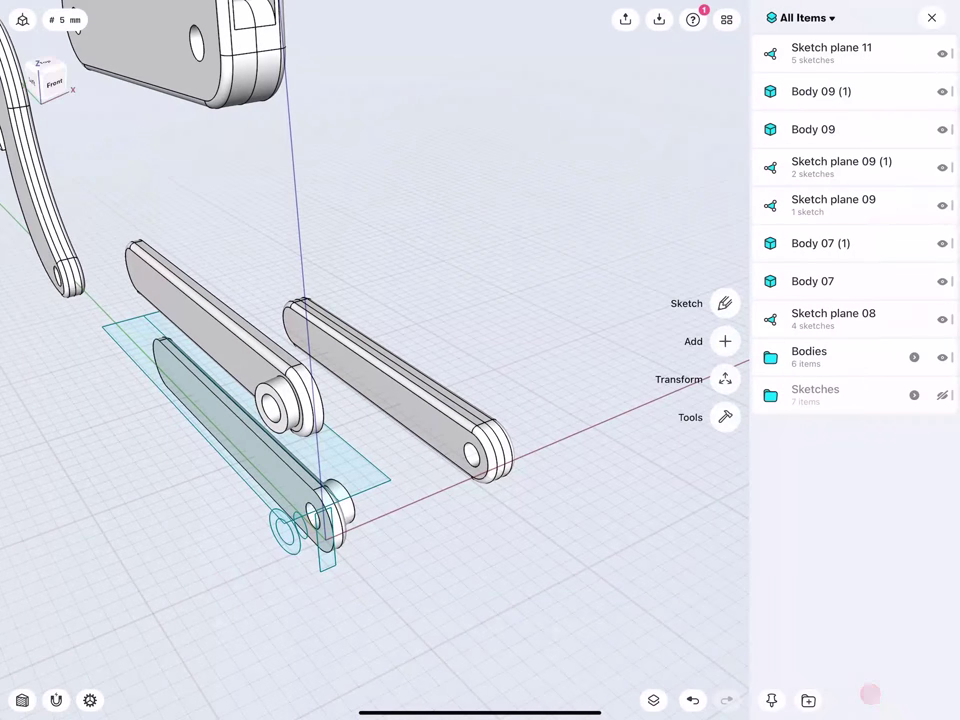
pyautogui.click(838, 47)
pyautogui.click(828, 166)
pyautogui.click(831, 199)
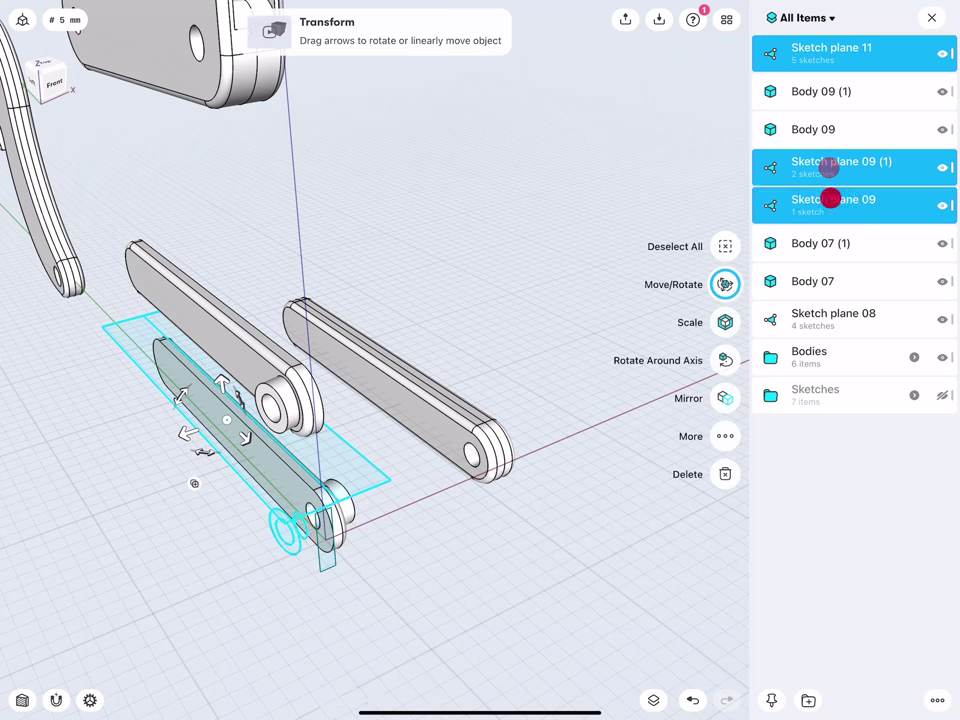
pyautogui.click(838, 317)
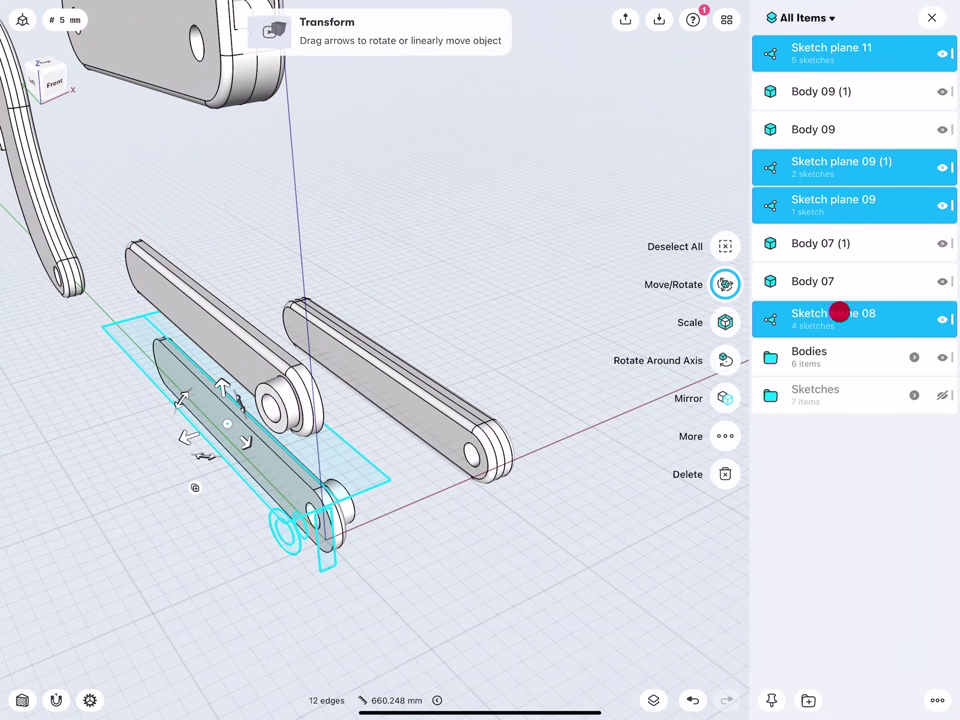
pyautogui.moveTo(838, 313); pyautogui.dragTo(825, 397)
pyautogui.click(130, 500)
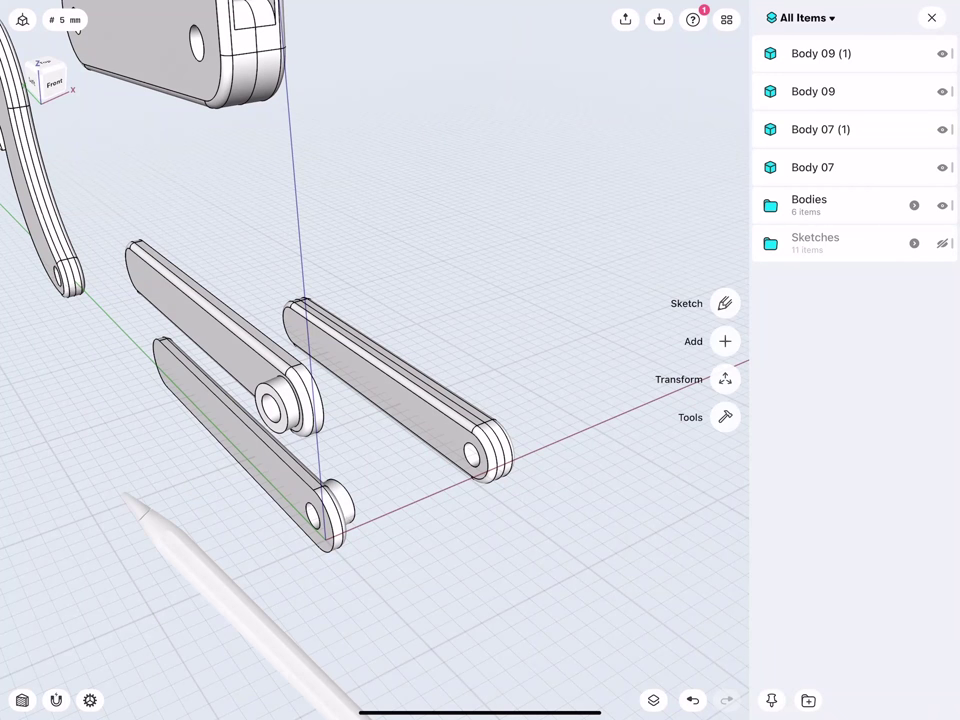
pyautogui.click(931, 17)
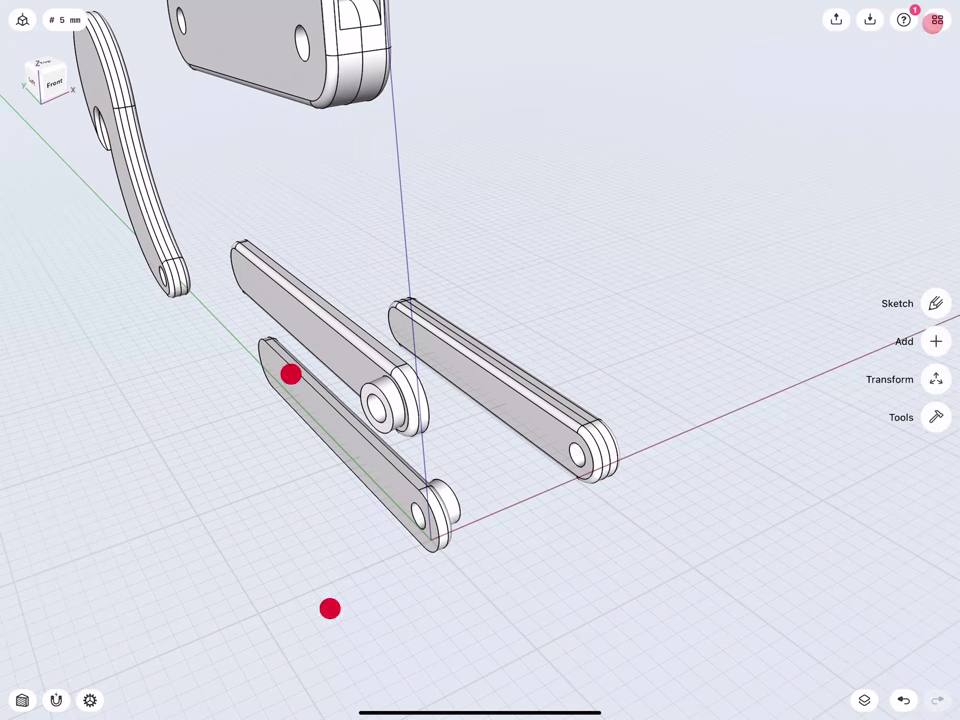
# - Align the right-hand link's end face to the bracket plate's lower hole
pyautogui.moveTo(310, 490); pyautogui.dragTo(257, 450, button='middle')
pyautogui.moveTo(218, 418)
pyautogui.mouseDown(button='middle')
pyautogui.moveTo(257, 422)
pyautogui.moveTo(306, 458)
pyautogui.moveTo(411, 454)
pyautogui.moveTo(388, 480)
pyautogui.mouseUp(button='middle')
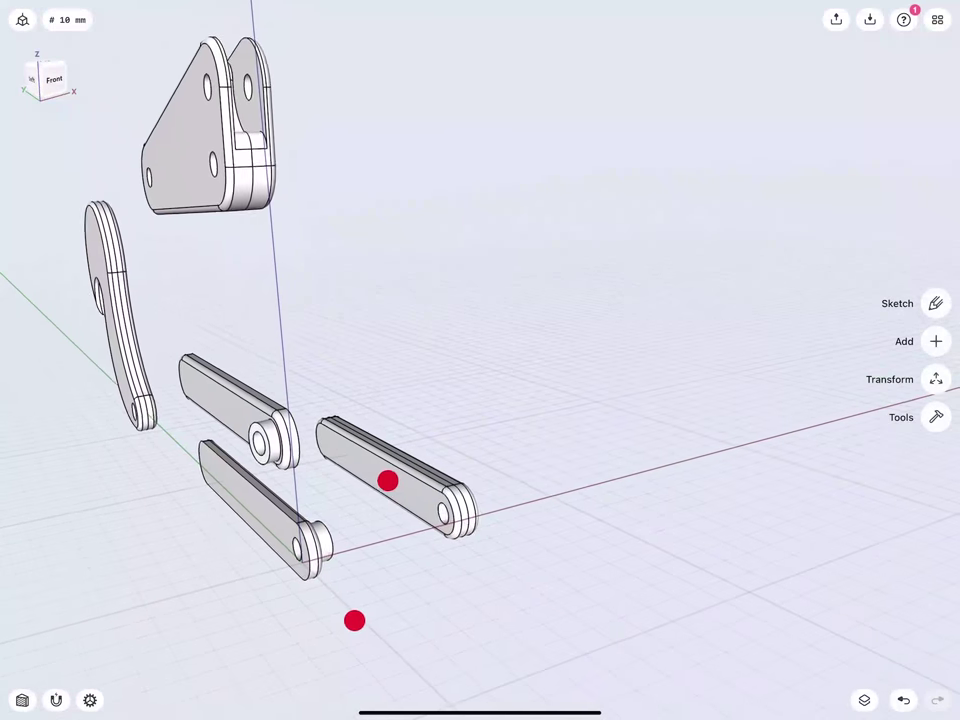
pyautogui.moveTo(354, 621); pyautogui.dragTo(356, 627, button='middle')
pyautogui.click(395, 475)
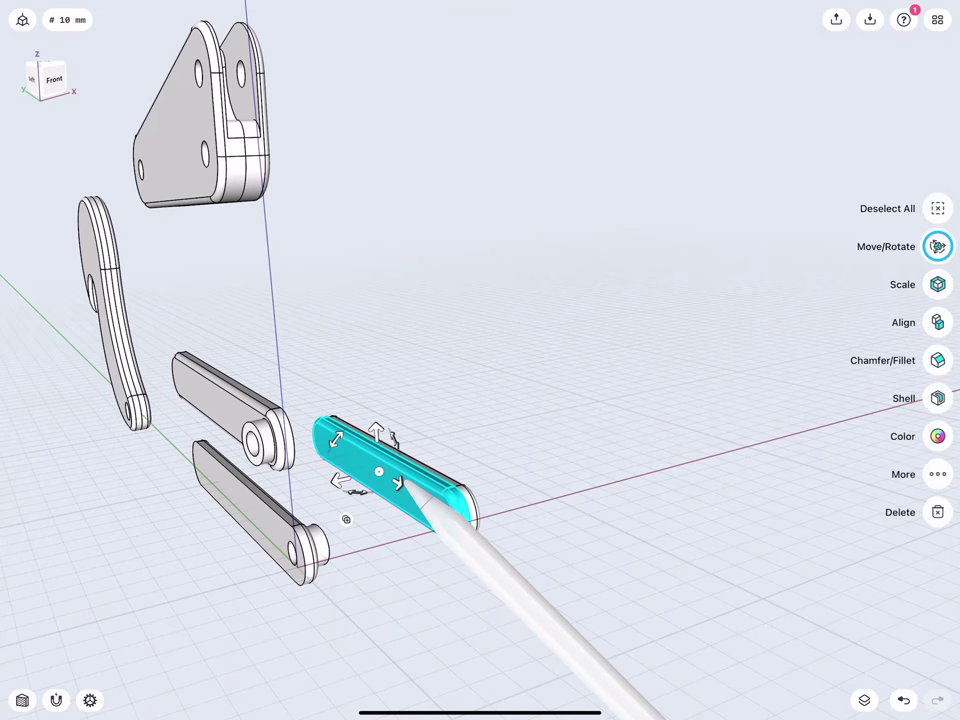
pyautogui.scroll(3, 297, 597)
pyautogui.click(936, 322)
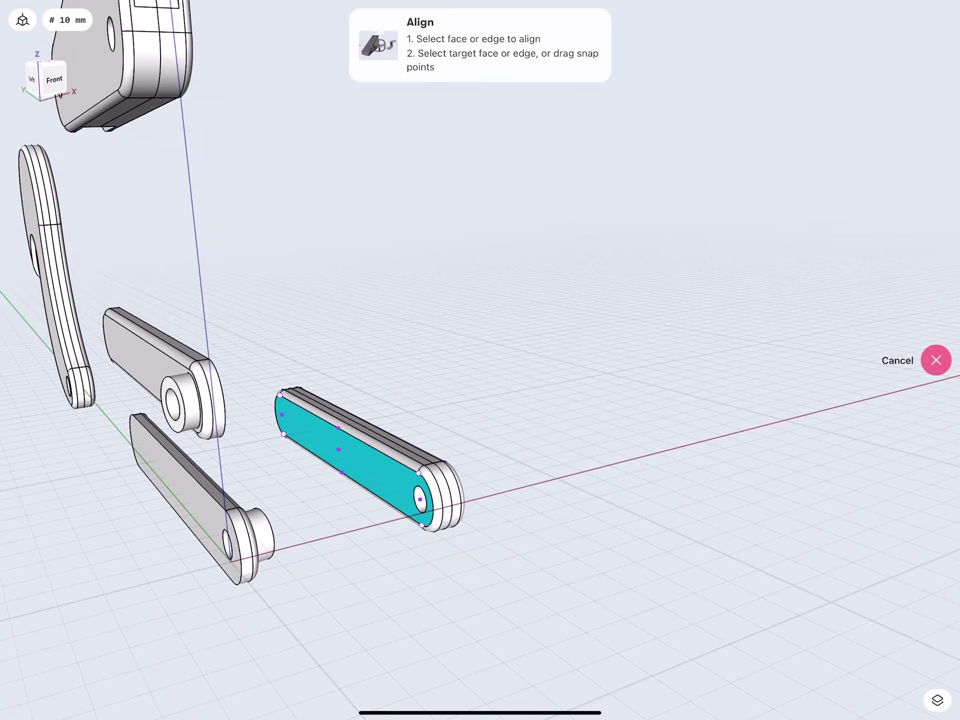
pyautogui.click(420, 499)
pyautogui.scroll(-3, 308, 488)
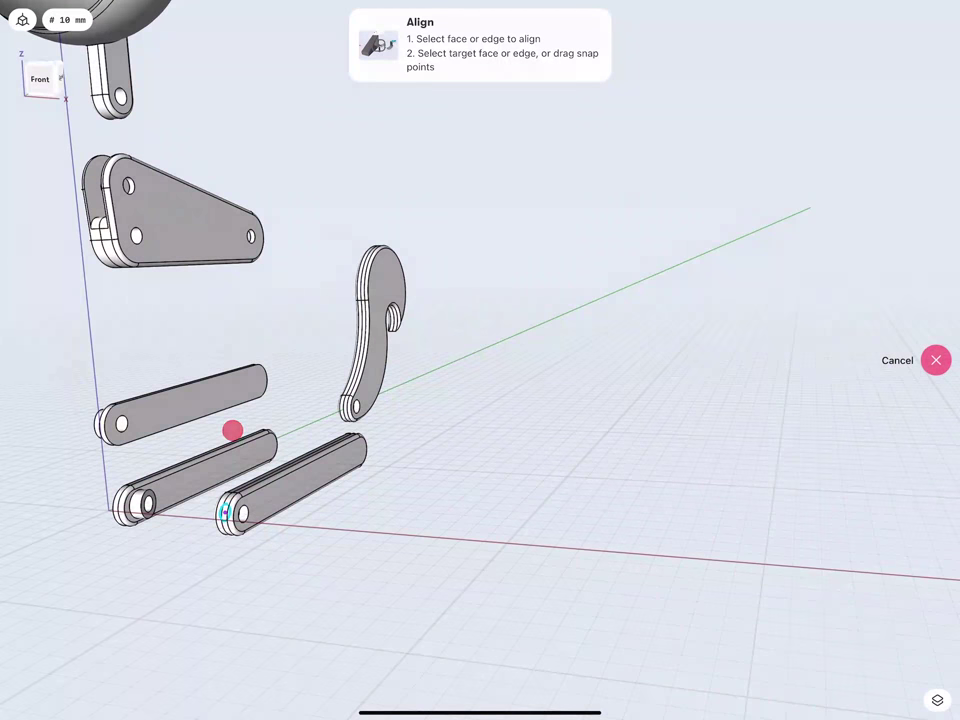
pyautogui.scroll(5, 160, 300)
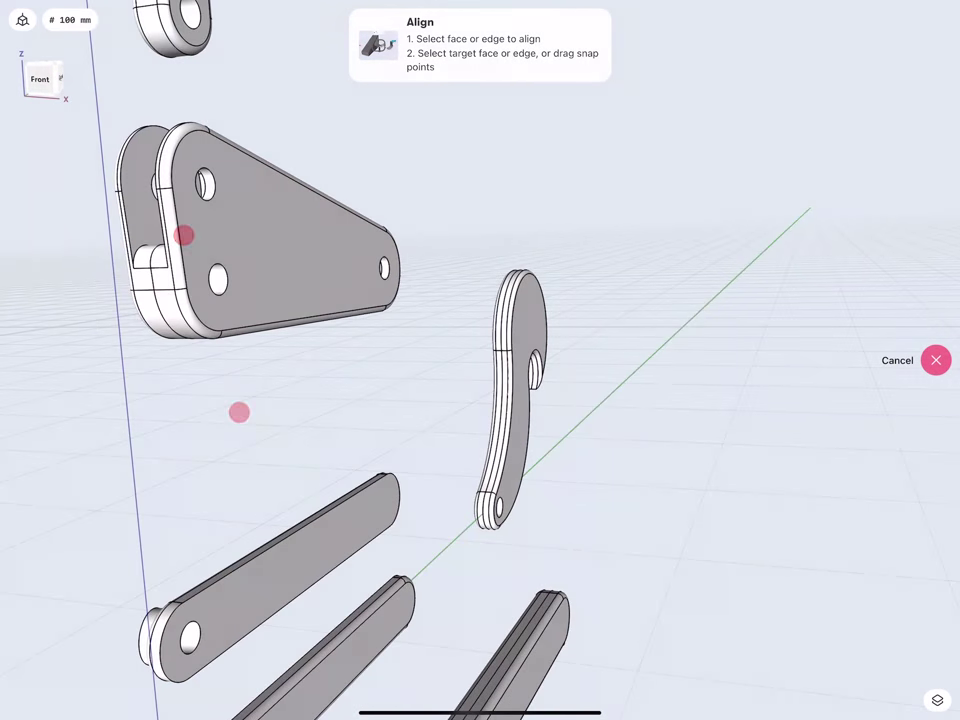
pyautogui.click(218, 279)
# - Rotate the link to -90° about its pin and confirm the alignment
pyautogui.scroll(-3, 240, 380)
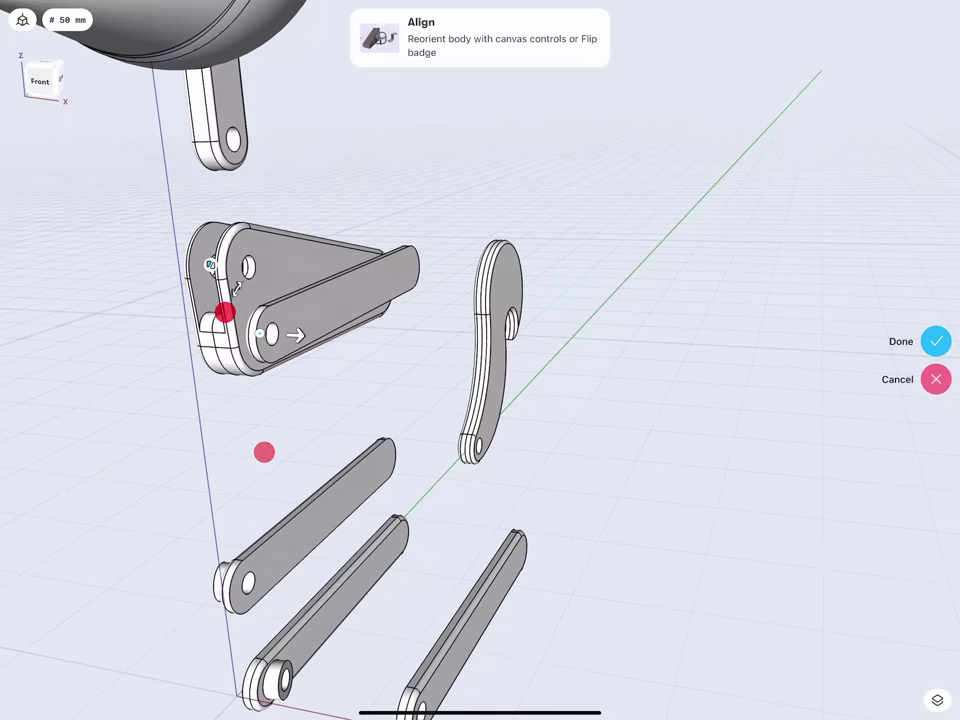
pyautogui.moveTo(237, 288); pyautogui.dragTo(318, 236)
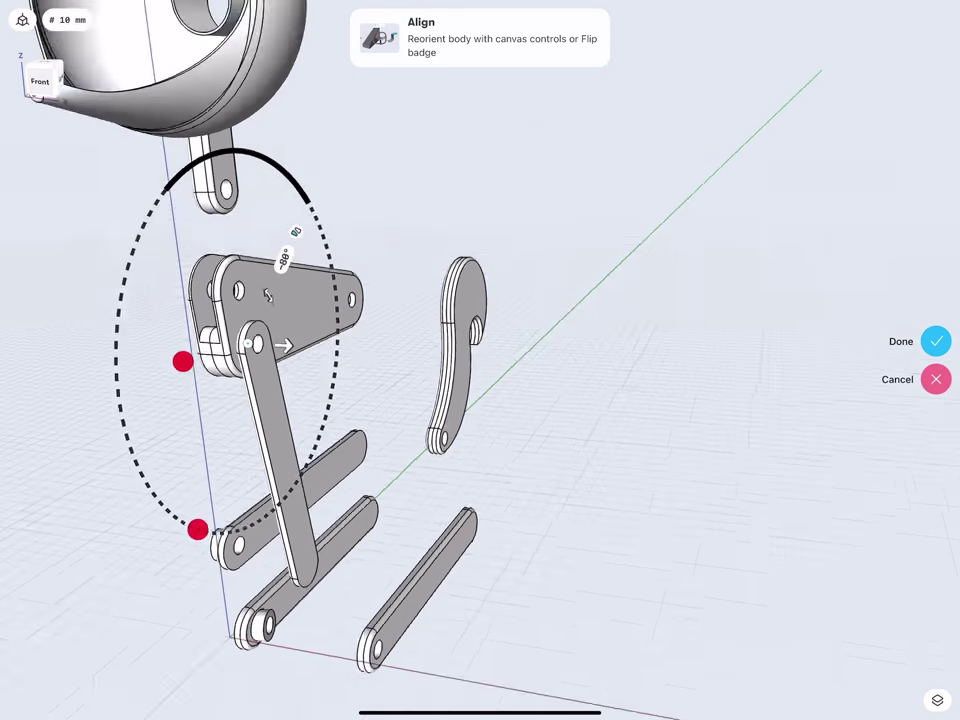
pyautogui.moveTo(182, 360)
pyautogui.mouseDown(button='middle')
pyautogui.moveTo(112, 328)
pyautogui.moveTo(120, 320)
pyautogui.mouseUp(button='middle')
pyautogui.moveTo(291, 310); pyautogui.dragTo(297, 318)
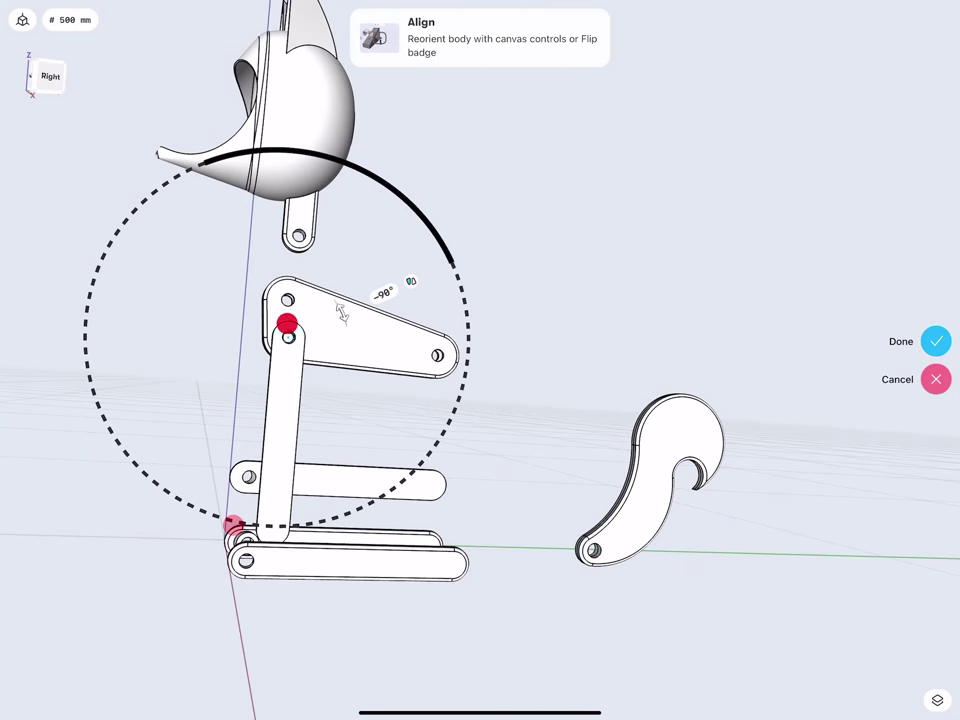
pyautogui.moveTo(225, 317)
pyautogui.mouseDown(button='middle')
pyautogui.moveTo(232, 362)
pyautogui.moveTo(249, 369)
pyautogui.moveTo(176, 345)
pyautogui.moveTo(156, 354)
pyautogui.moveTo(238, 341)
pyautogui.mouseUp(button='middle')
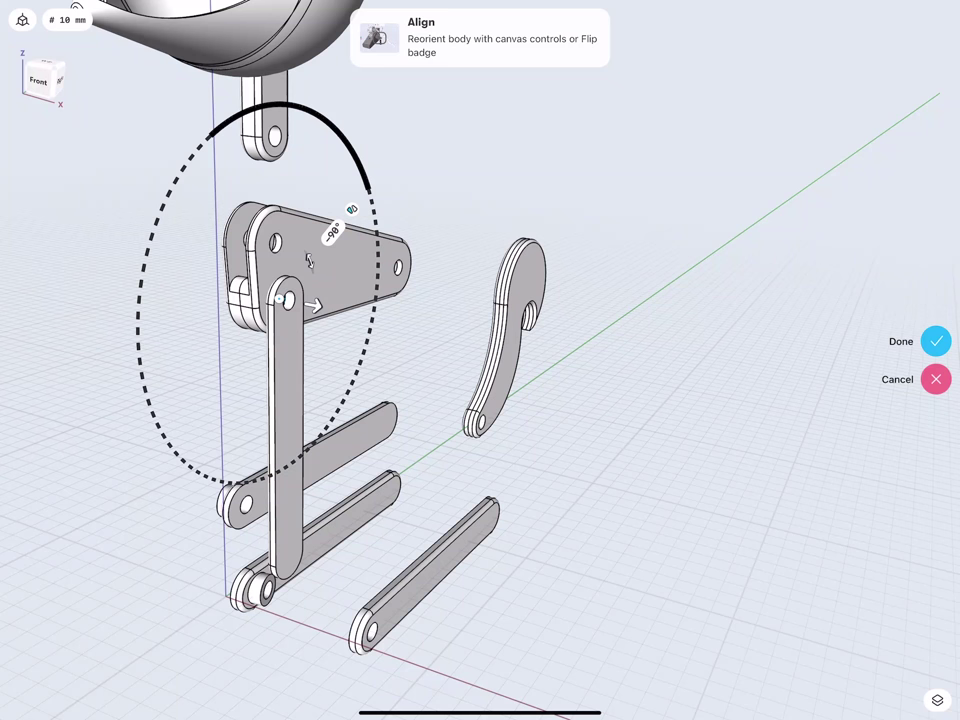
pyautogui.click(936, 341)
pyautogui.moveTo(236, 440)
pyautogui.mouseDown(button='middle')
pyautogui.moveTo(285, 379)
pyautogui.moveTo(330, 383)
pyautogui.mouseUp(button='middle')
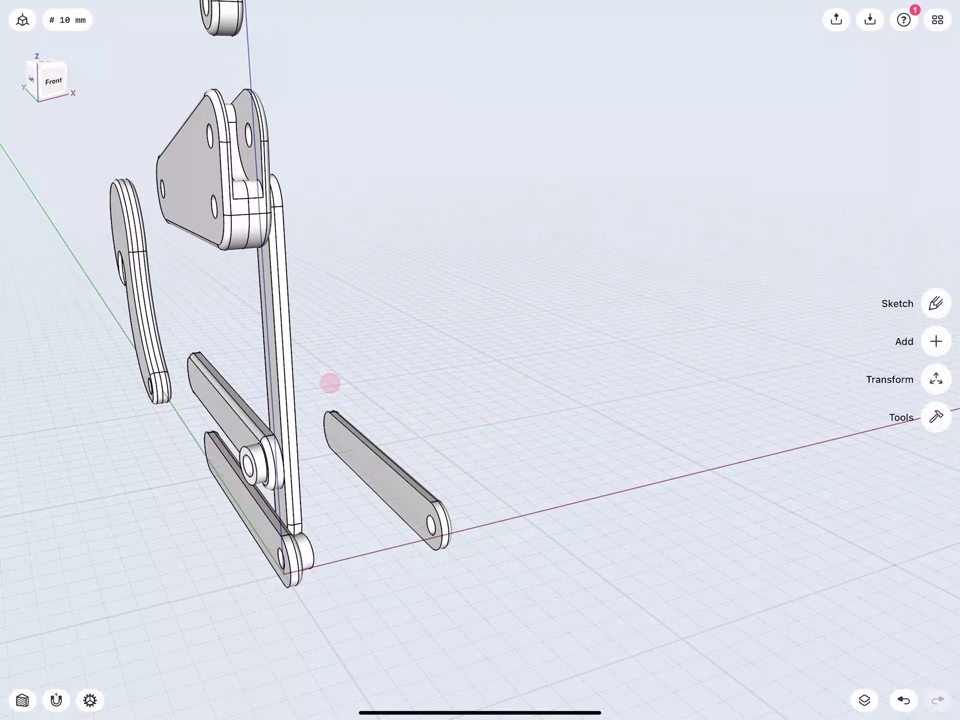
# - Align the loose flat bar to the bracket's top pivot hole, rotated 90°
pyautogui.click(405, 498)
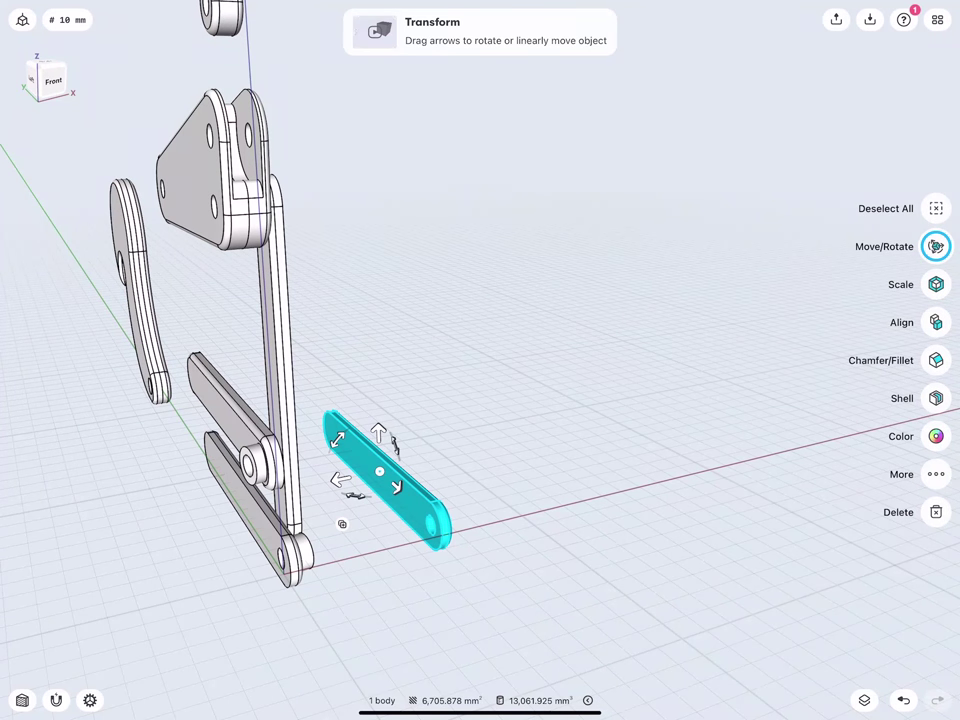
pyautogui.click(936, 322)
pyautogui.moveTo(240, 280); pyautogui.dragTo(148, 281, button='middle')
pyautogui.click(307, 213)
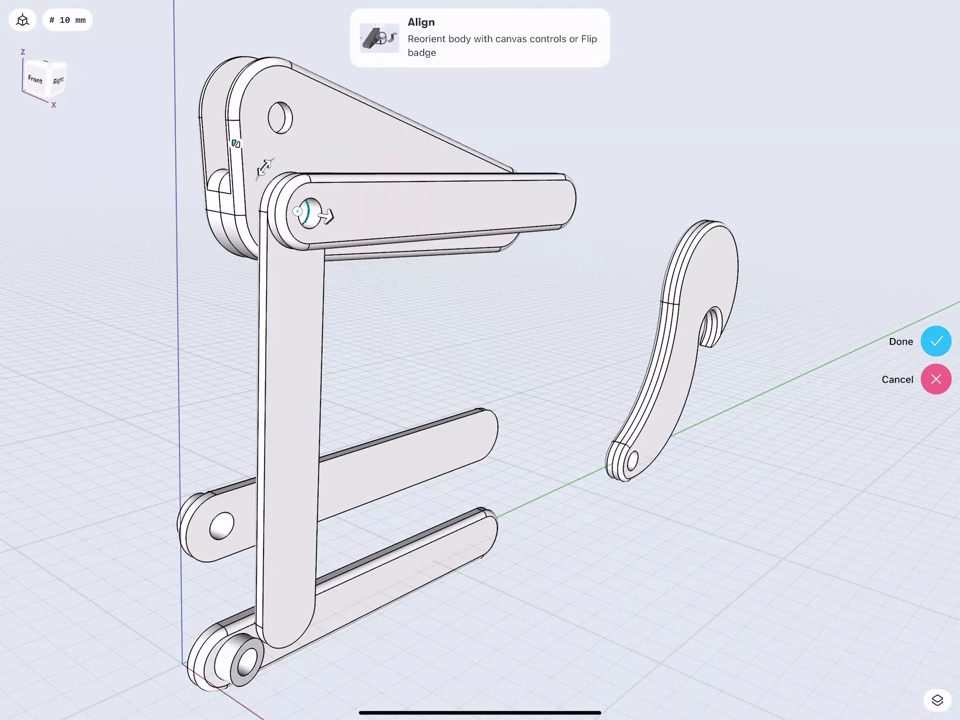
pyautogui.moveTo(267, 170); pyautogui.dragTo(354, 133)
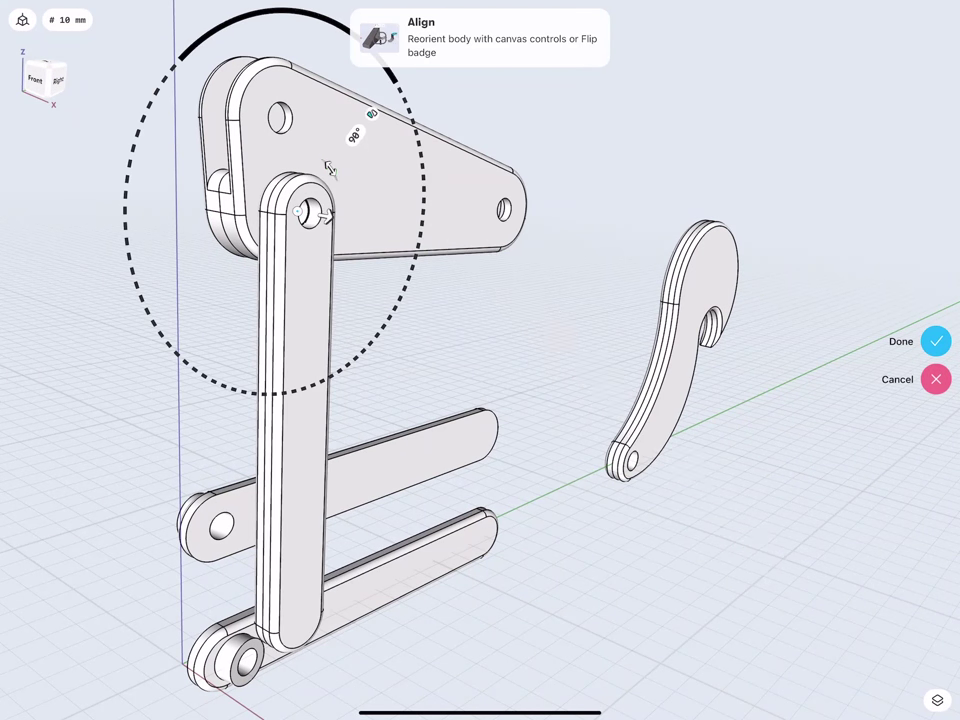
pyautogui.moveTo(260, 420)
pyautogui.mouseDown(button='middle')
pyautogui.moveTo(216, 388)
pyautogui.moveTo(237, 354)
pyautogui.mouseUp(button='middle')
pyautogui.click(936, 341)
pyautogui.moveTo(262, 410)
pyautogui.mouseDown(button='middle')
pyautogui.moveTo(253, 399)
pyautogui.moveTo(313, 375)
pyautogui.mouseUp(button='middle')
pyautogui.moveTo(245, 390)
pyautogui.mouseDown(button='middle')
pyautogui.moveTo(233, 395)
pyautogui.moveTo(204, 341)
pyautogui.moveTo(234, 384)
pyautogui.moveTo(197, 448)
pyautogui.moveTo(208, 454)
pyautogui.moveTo(213, 418)
pyautogui.mouseUp(button='middle')
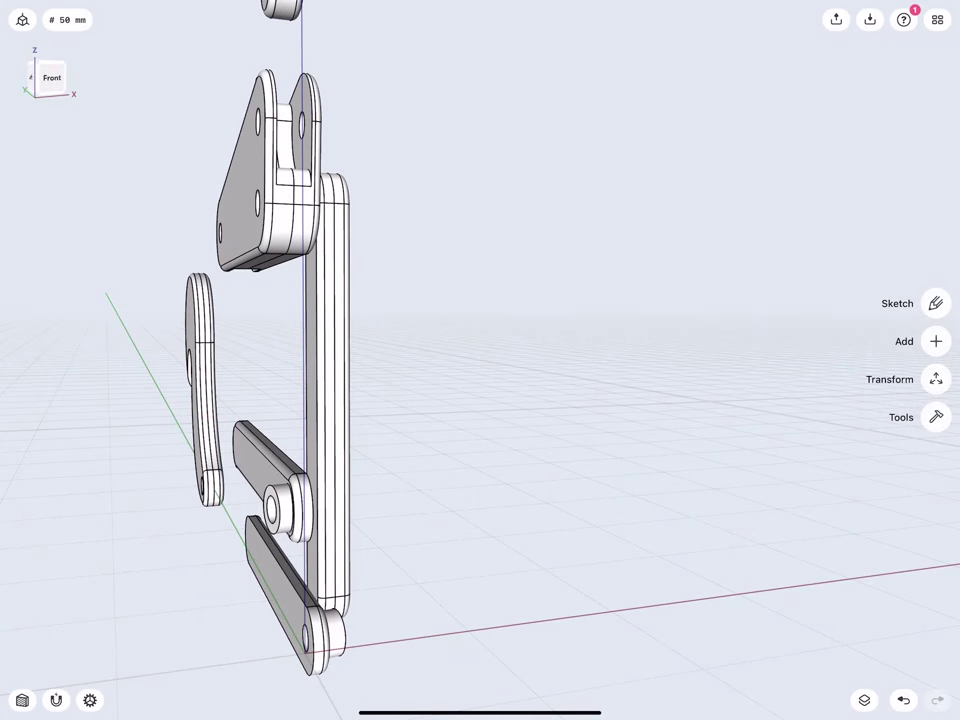
# - Align the lower link's hole edge to the bracket's end hole, rotated about -88°
pyautogui.click(256, 464)
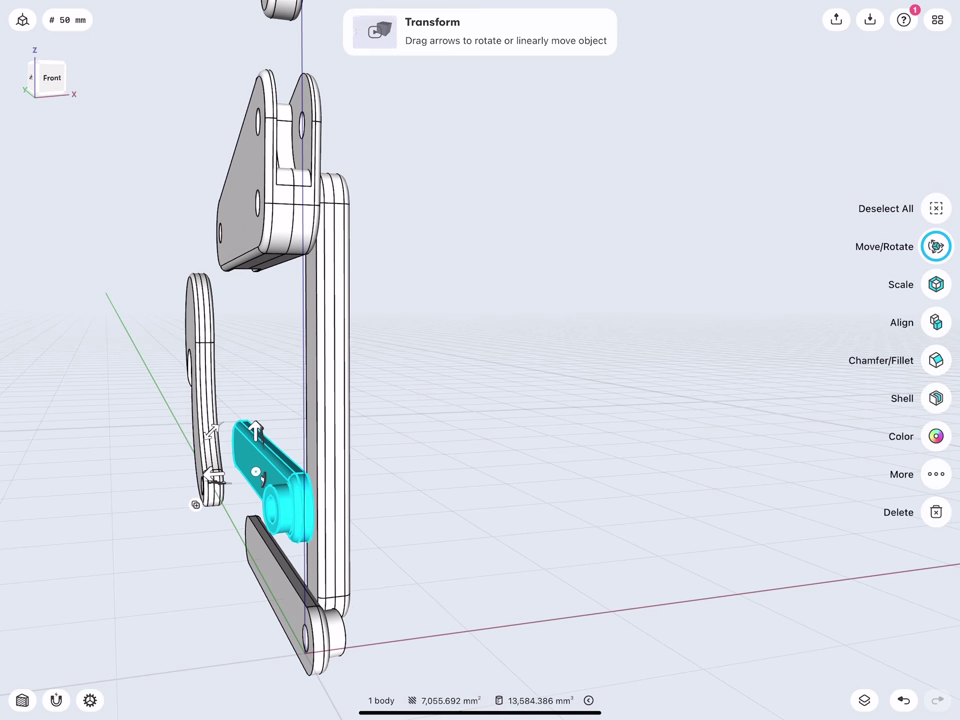
pyautogui.click(941, 323)
pyautogui.click(272, 508)
pyautogui.moveTo(236, 462); pyautogui.dragTo(191, 473, button='middle')
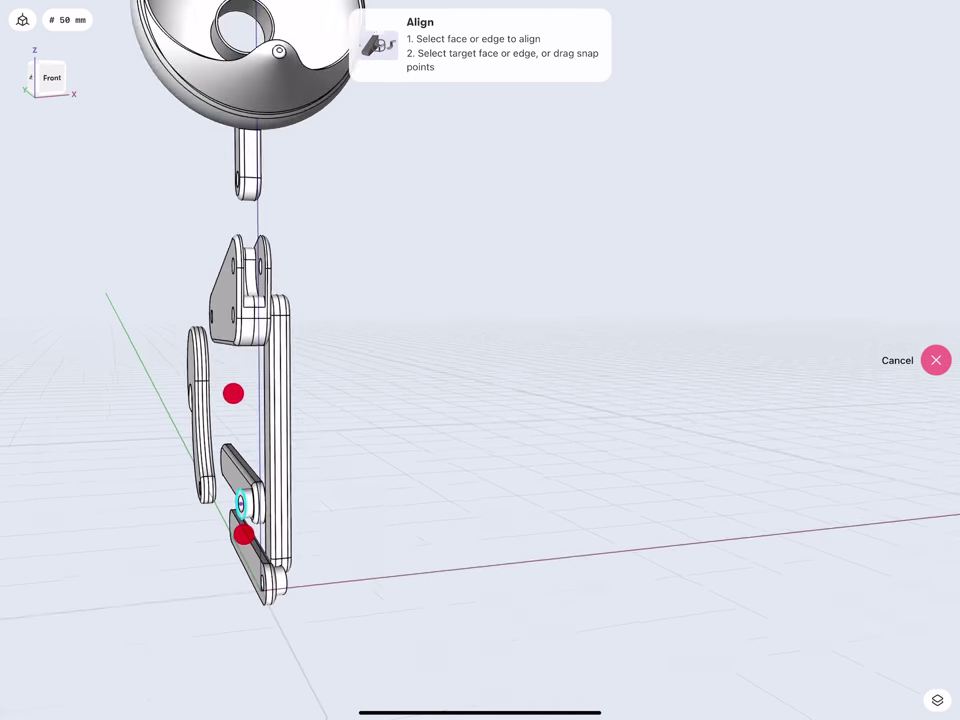
pyautogui.scroll(5, 289, 354)
pyautogui.scroll(3, 285, 402)
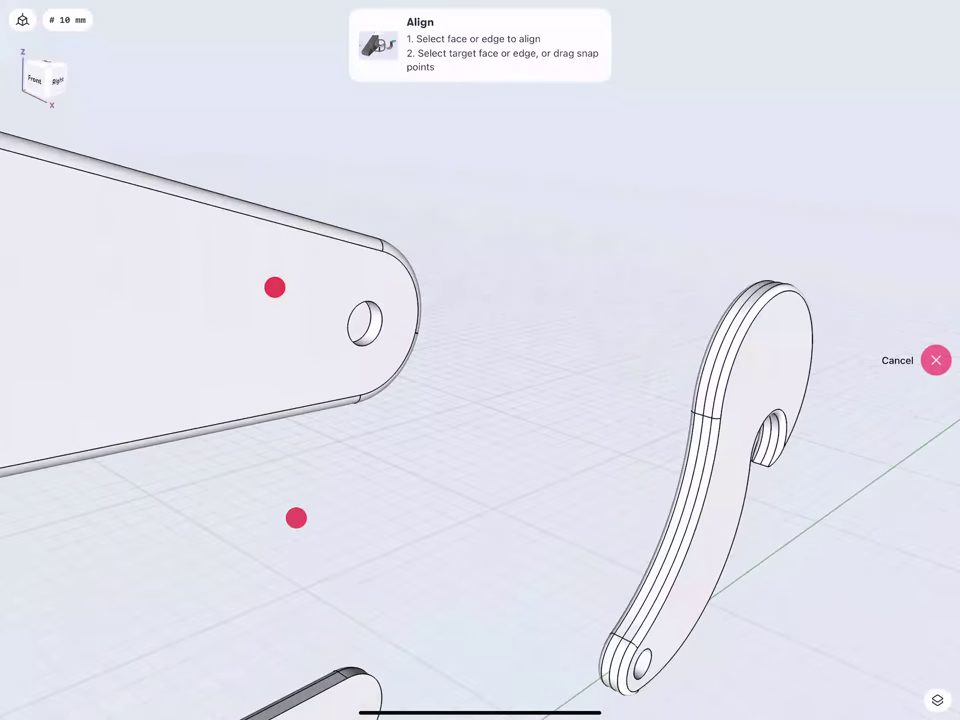
pyautogui.click(362, 320)
pyautogui.scroll(-5, 267, 442)
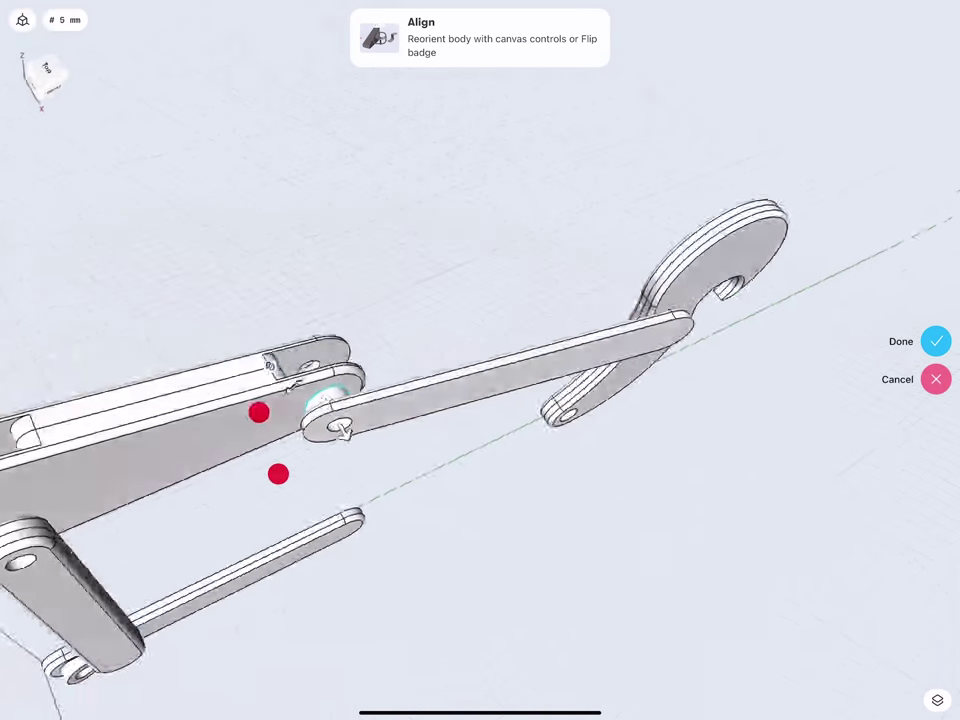
pyautogui.moveTo(300, 350); pyautogui.dragTo(374, 357)
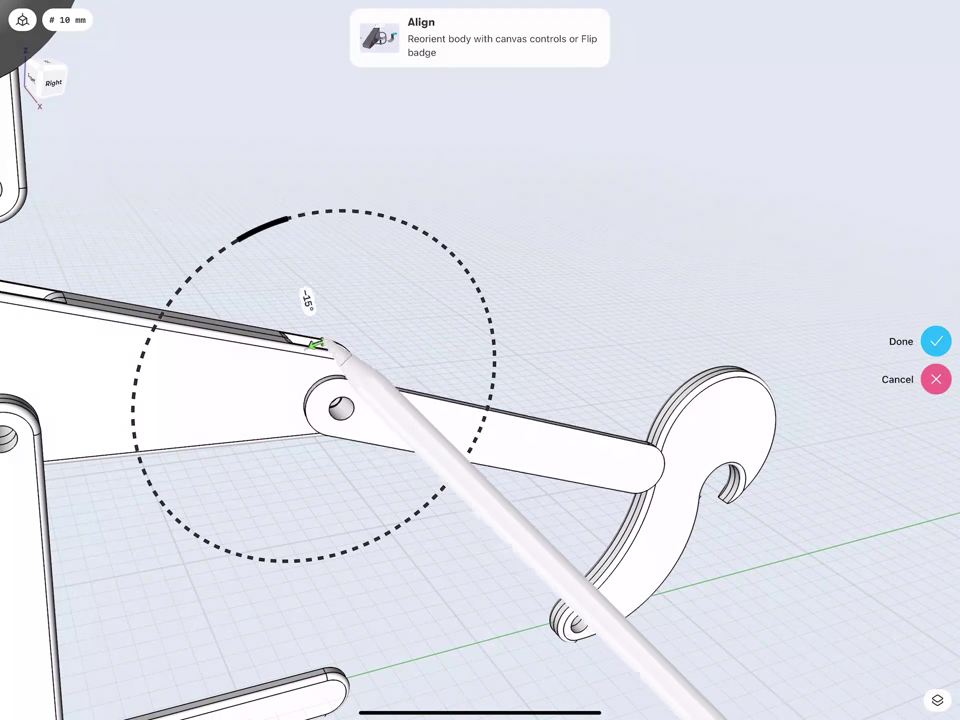
pyautogui.moveTo(189, 304); pyautogui.dragTo(184, 272, button='middle')
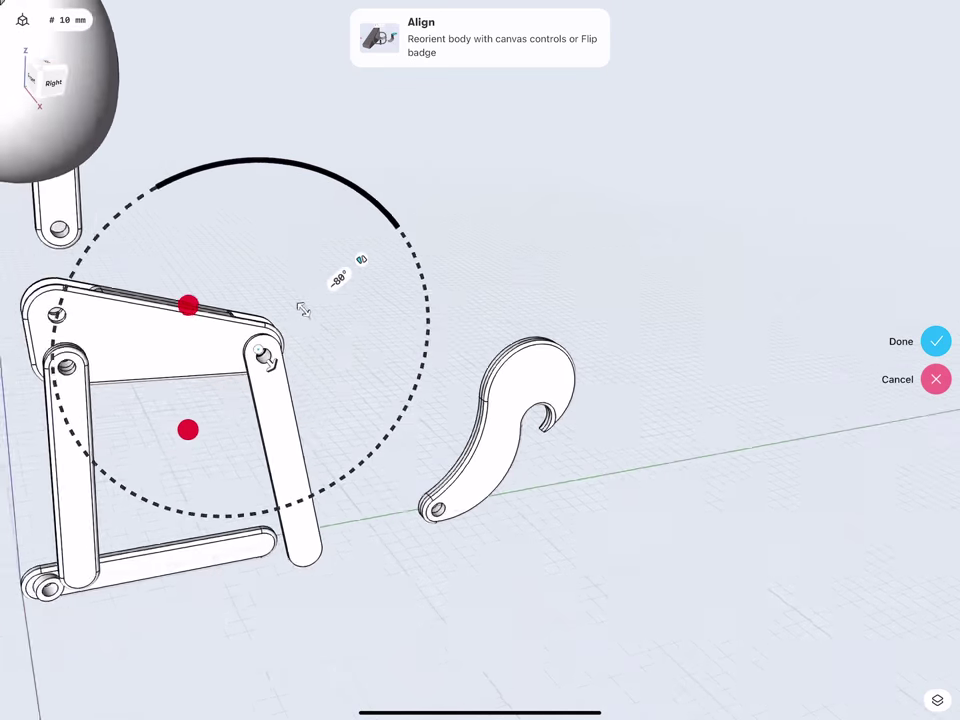
pyautogui.moveTo(248, 435)
pyautogui.mouseDown(button='middle')
pyautogui.moveTo(201, 452)
pyautogui.moveTo(270, 498)
pyautogui.mouseUp(button='middle')
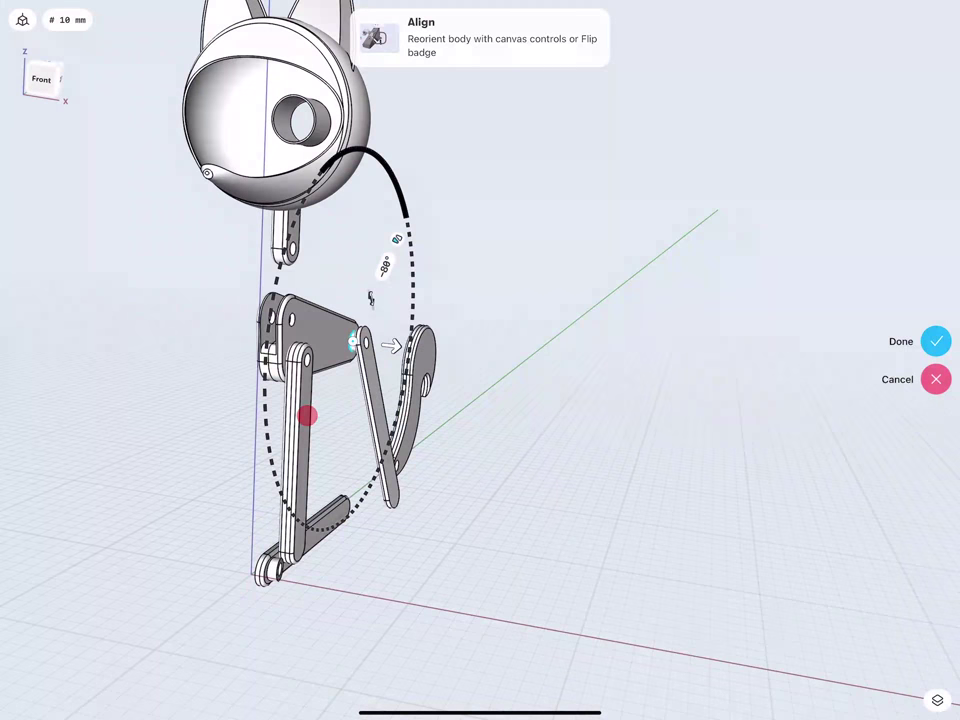
pyautogui.moveTo(307, 415); pyautogui.dragTo(244, 357, button='middle')
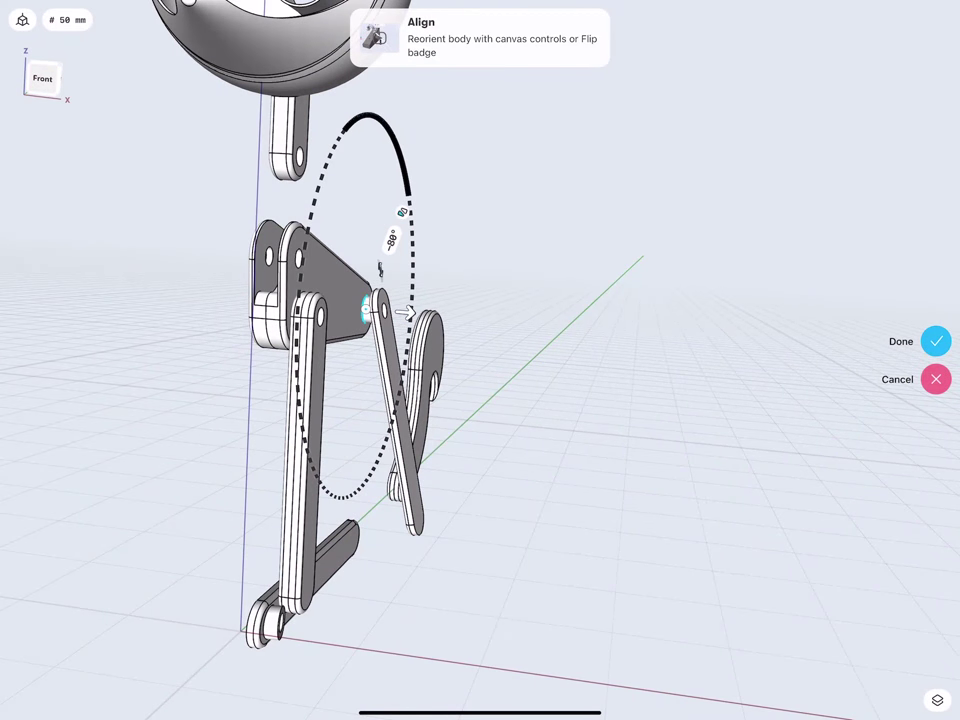
pyautogui.click(936, 341)
# - Select the bottom link for alignment and pick its rounded end edge
pyautogui.moveTo(191, 504); pyautogui.dragTo(342, 391, button='middle')
pyautogui.click(310, 560)
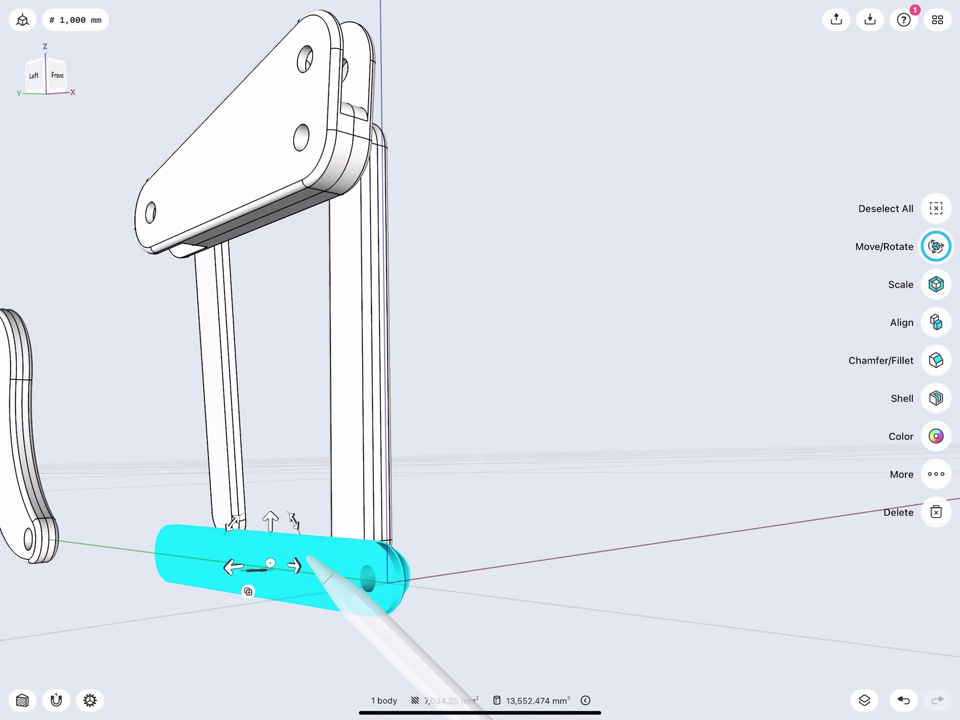
pyautogui.click(934, 322)
pyautogui.click(362, 570)
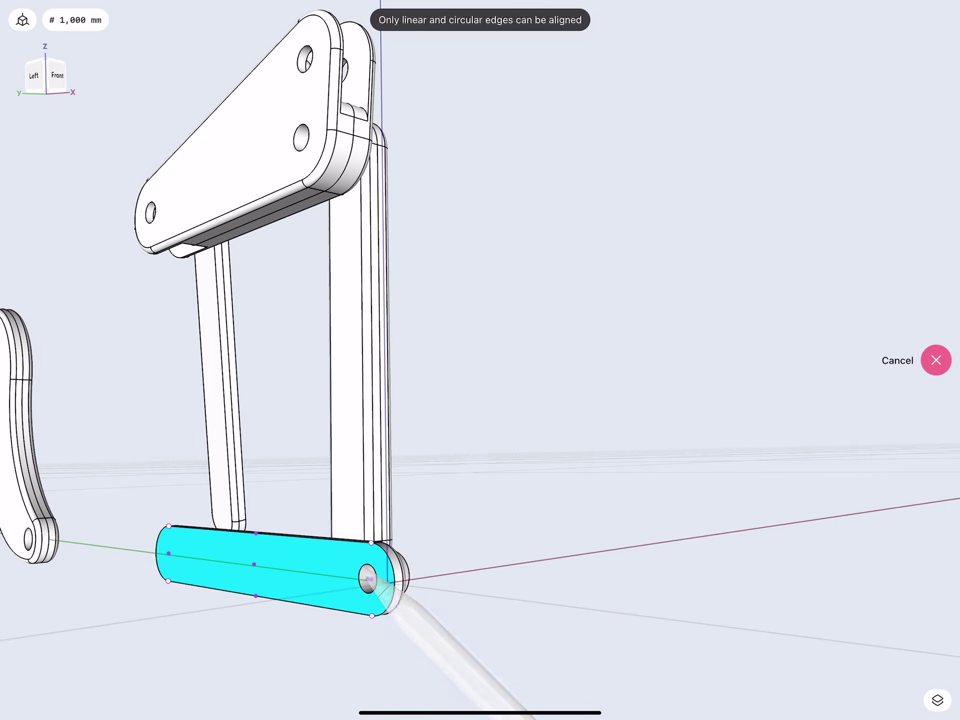
pyautogui.scroll(5, 326, 550)
pyautogui.moveTo(321, 484)
pyautogui.mouseDown(button='middle')
pyautogui.moveTo(281, 456)
pyautogui.moveTo(297, 462)
pyautogui.mouseUp(button='middle')
pyautogui.click(432, 570)
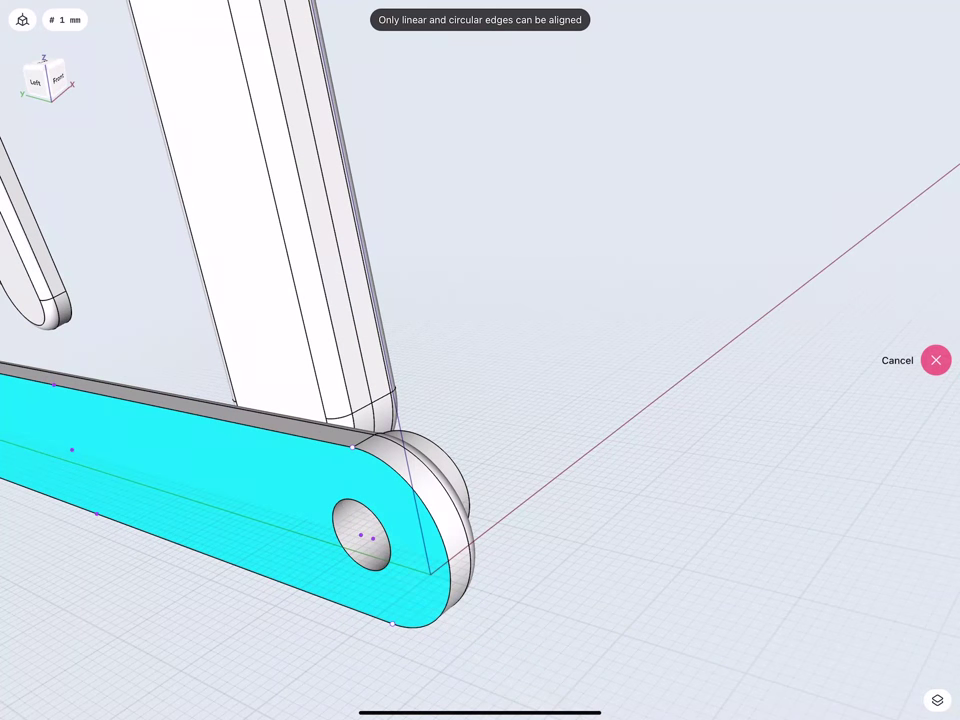
pyautogui.scroll(-3, 303, 530)
pyautogui.moveTo(303, 530); pyautogui.dragTo(289, 529, button='middle')
pyautogui.click(386, 565)
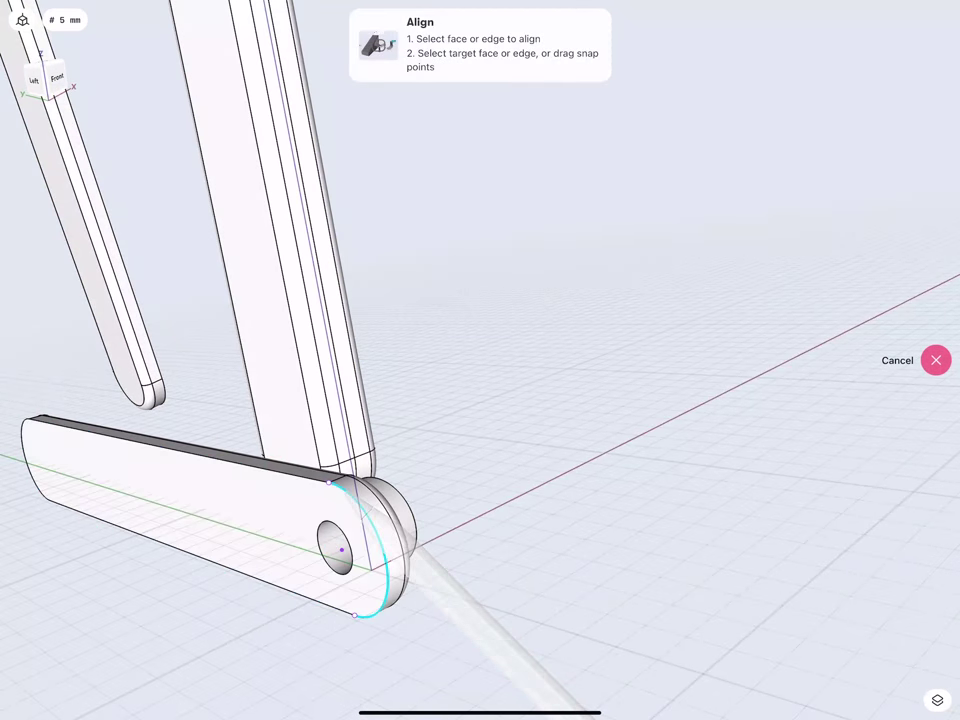
# - Snap the bottom link onto the upper joint's circular edge and confirm
pyautogui.scroll(-5, 265, 546)
pyautogui.moveTo(249, 484)
pyautogui.mouseDown(button='middle')
pyautogui.moveTo(178, 489)
pyautogui.moveTo(251, 444)
pyautogui.mouseUp(button='middle')
pyautogui.scroll(5, 388, 288)
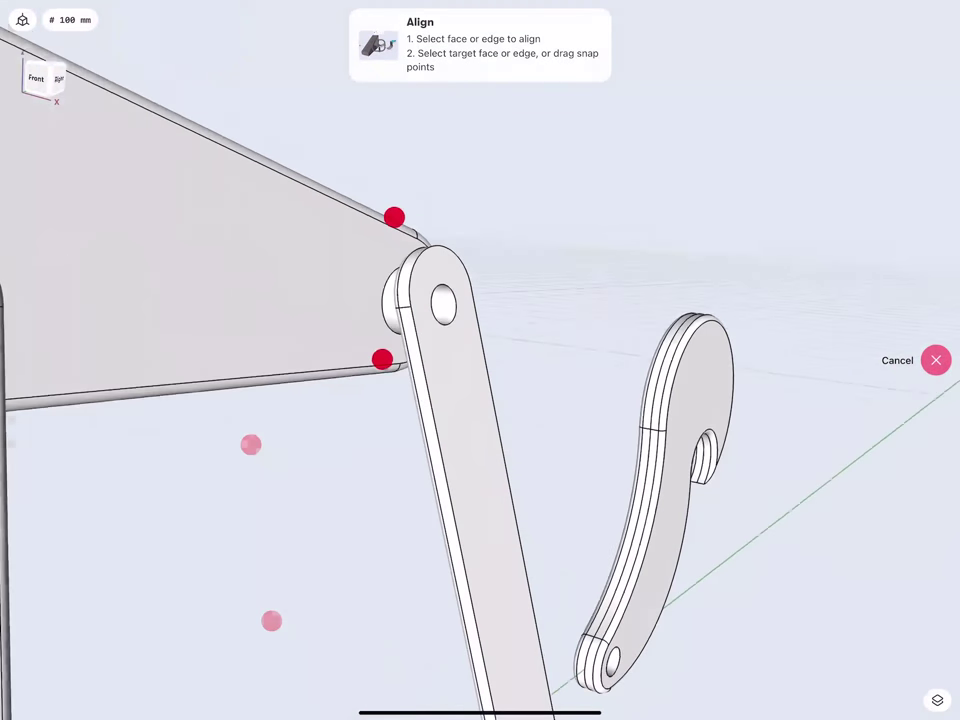
pyautogui.scroll(3, 388, 288)
pyautogui.click(428, 381)
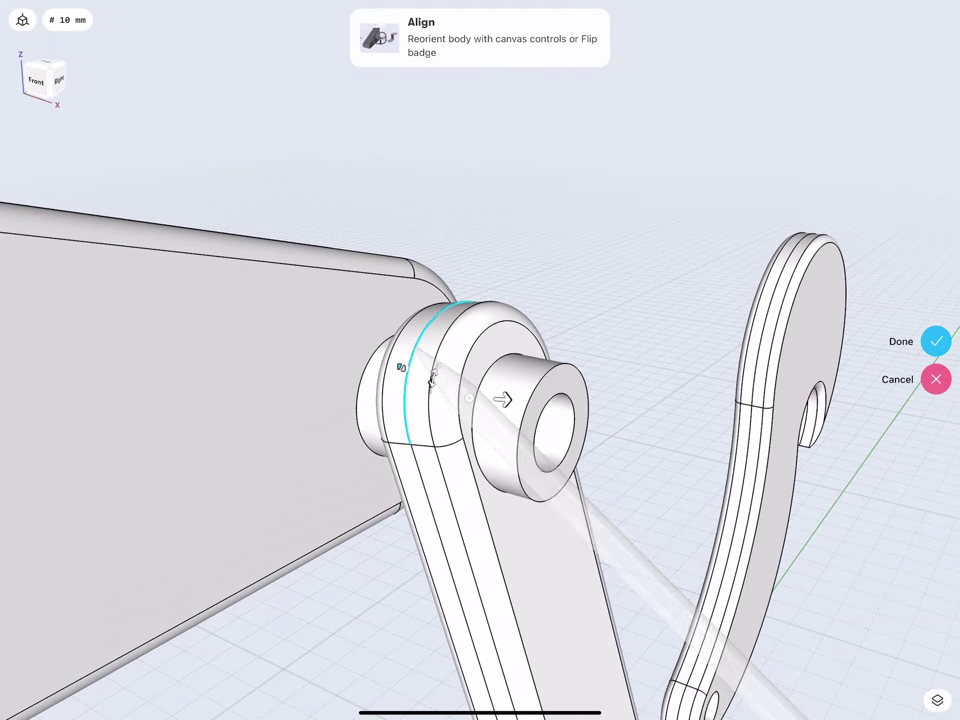
pyautogui.scroll(-5, 338, 290)
pyautogui.moveTo(338, 290); pyautogui.dragTo(315, 330, button='middle')
pyautogui.scroll(-3, 256, 356)
pyautogui.moveTo(221, 281)
pyautogui.mouseDown(button='middle')
pyautogui.moveTo(166, 288)
pyautogui.moveTo(200, 300)
pyautogui.mouseUp(button='middle')
pyautogui.scroll(3, 300, 350)
pyautogui.moveTo(290, 400); pyautogui.dragTo(303, 437, button='middle')
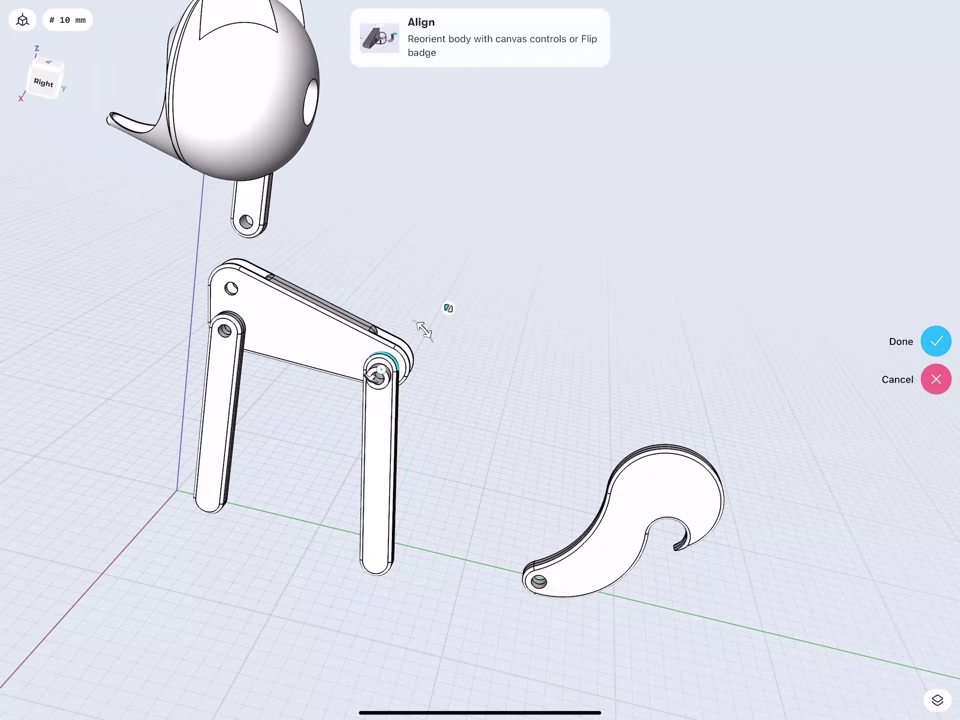
pyautogui.scroll(3, 221, 404)
pyautogui.moveTo(221, 404); pyautogui.dragTo(200, 416, button='middle')
pyautogui.scroll(-1, 188, 394)
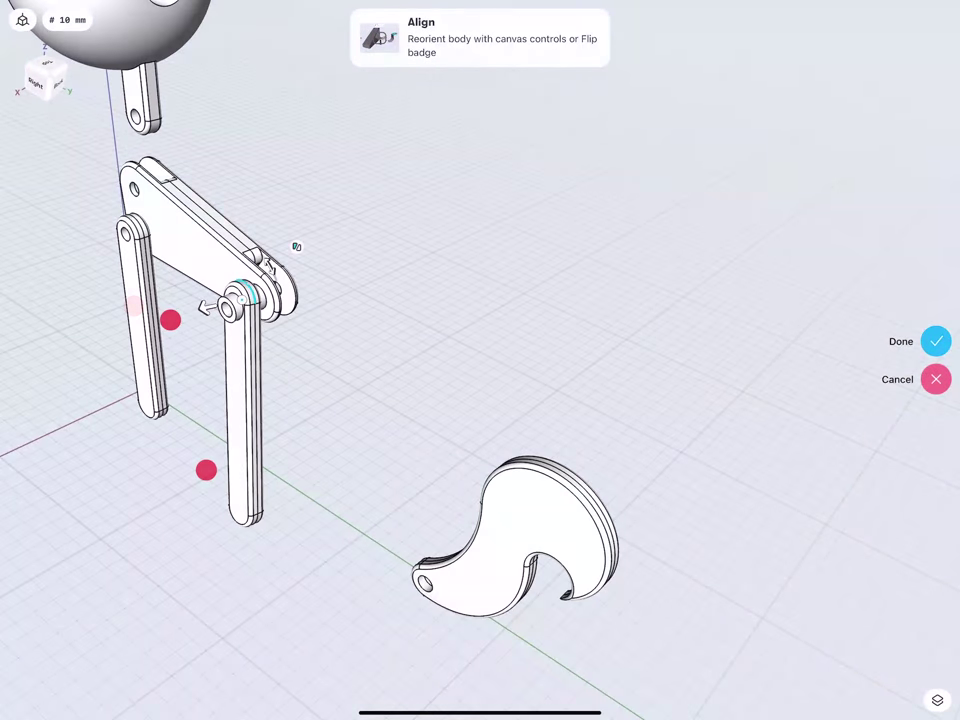
pyautogui.click(937, 331)
pyautogui.moveTo(345, 531); pyautogui.dragTo(337, 501, button='middle')
# - Mirror Bodies 07, 07 (1), 09 and 09 (1) across the centre plane, keeping originals
pyautogui.click(937, 700)
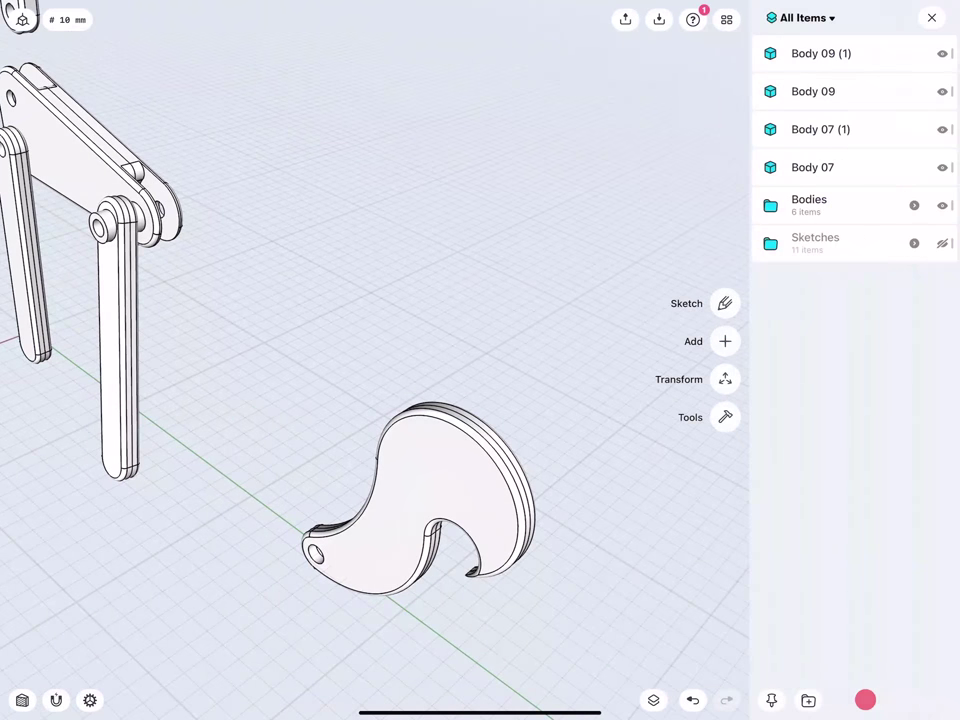
pyautogui.moveTo(269, 502); pyautogui.dragTo(288, 523, button='middle')
pyautogui.click(834, 167)
pyautogui.click(831, 133)
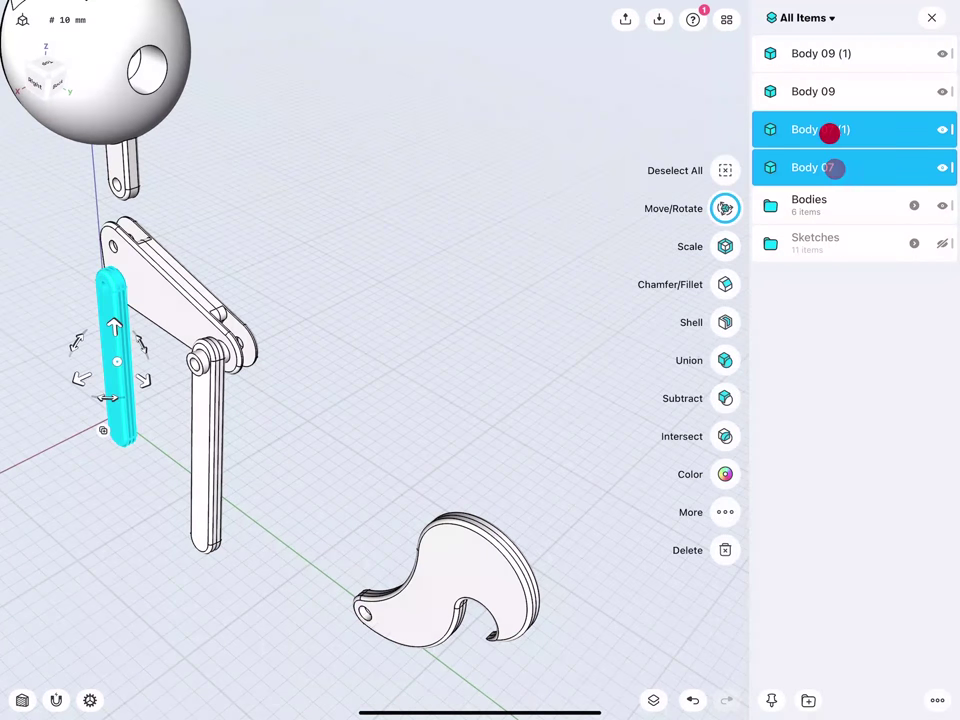
pyautogui.click(831, 97)
pyautogui.moveTo(197, 407)
pyautogui.mouseDown(button='middle')
pyautogui.moveTo(243, 453)
pyautogui.moveTo(276, 431)
pyautogui.moveTo(215, 415)
pyautogui.moveTo(238, 409)
pyautogui.mouseUp(button='middle')
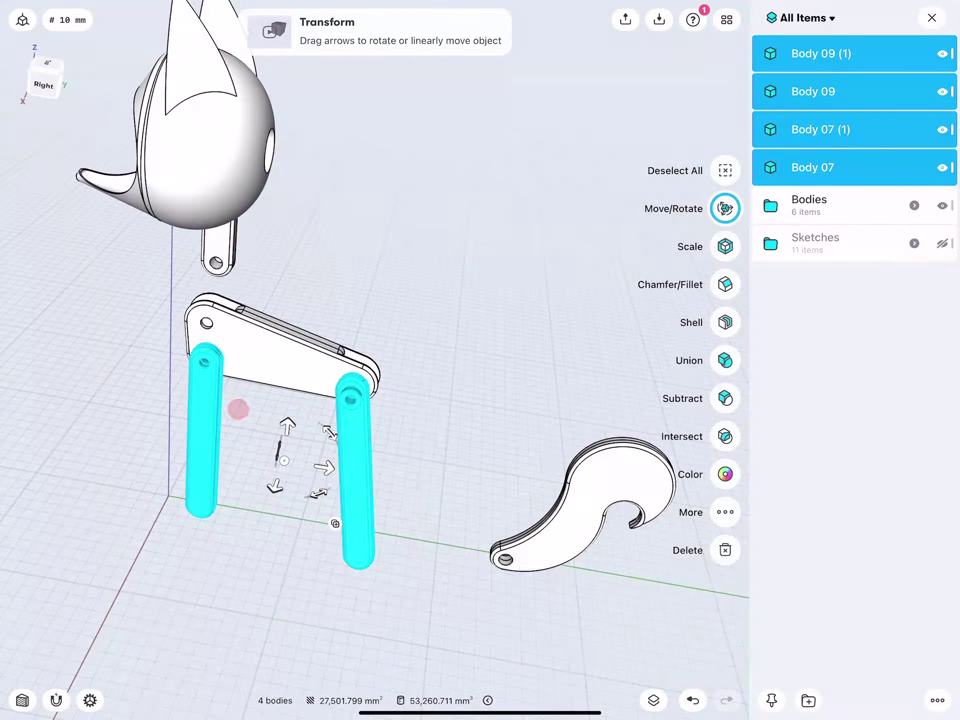
pyautogui.click(724, 512)
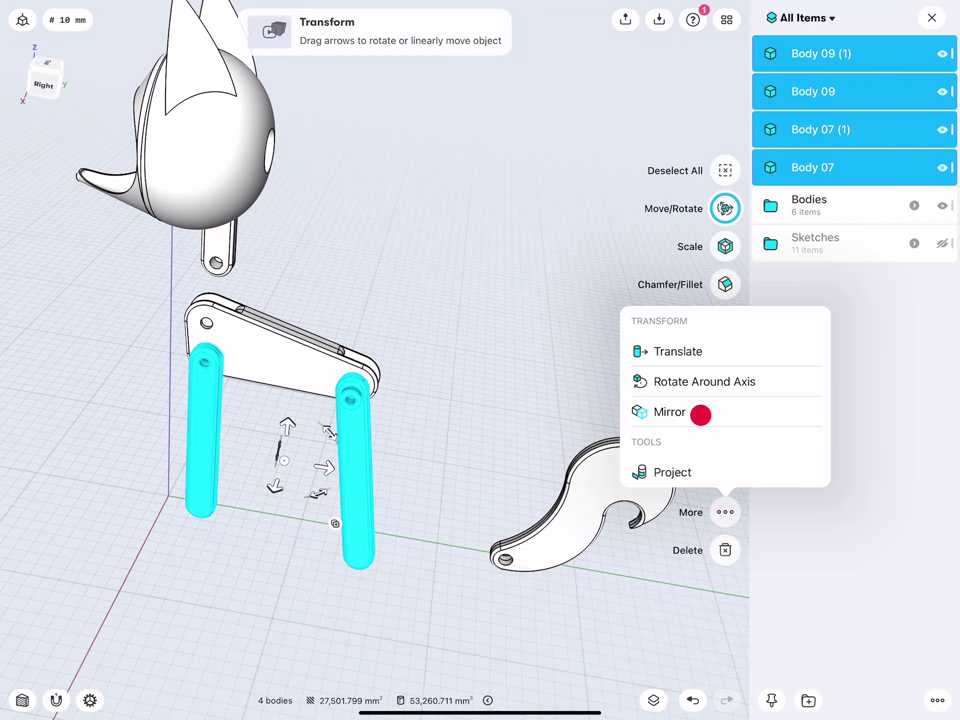
pyautogui.click(700, 414)
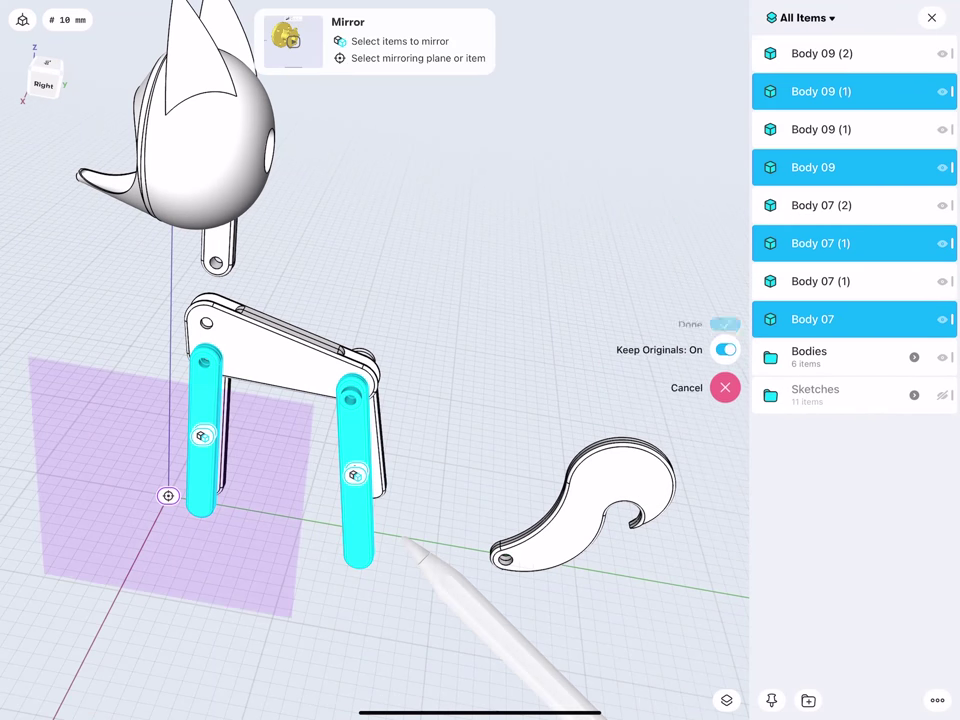
pyautogui.moveTo(236, 579)
pyautogui.mouseDown(button='middle')
pyautogui.moveTo(119, 408)
pyautogui.moveTo(150, 414)
pyautogui.mouseUp(button='middle')
pyautogui.scroll(5, 200, 490)
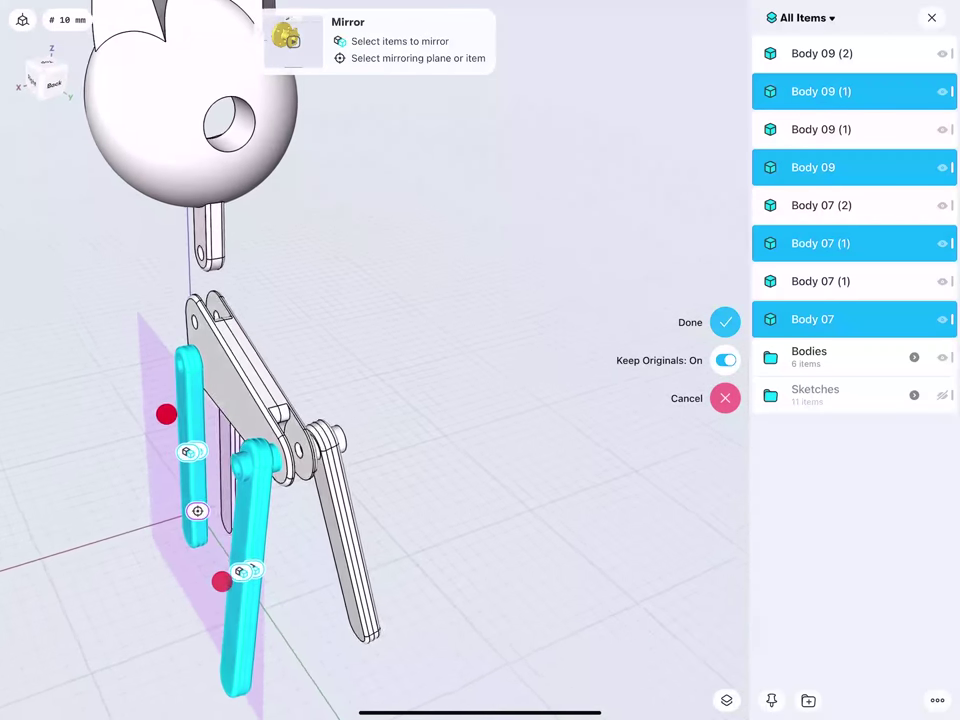
pyautogui.click(725, 322)
# - Align the first hook-shaped tail plate's hole onto the body bracket's rear pivot
pyautogui.moveTo(208, 430); pyautogui.dragTo(156, 422, button='middle')
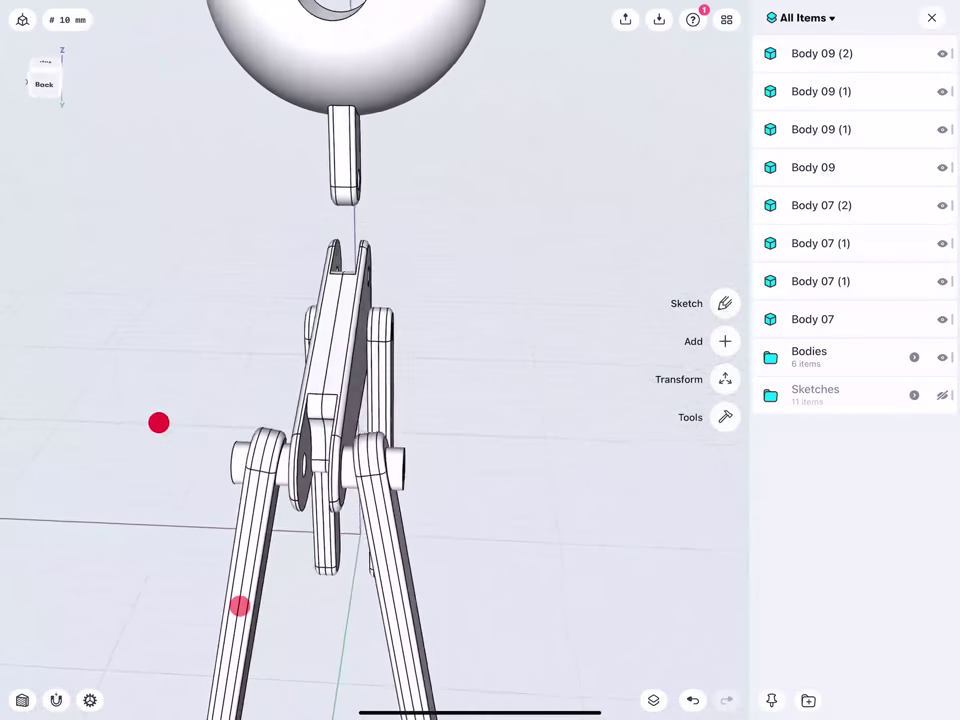
pyautogui.scroll(-5, 210, 467)
pyautogui.scroll(5, 263, 471)
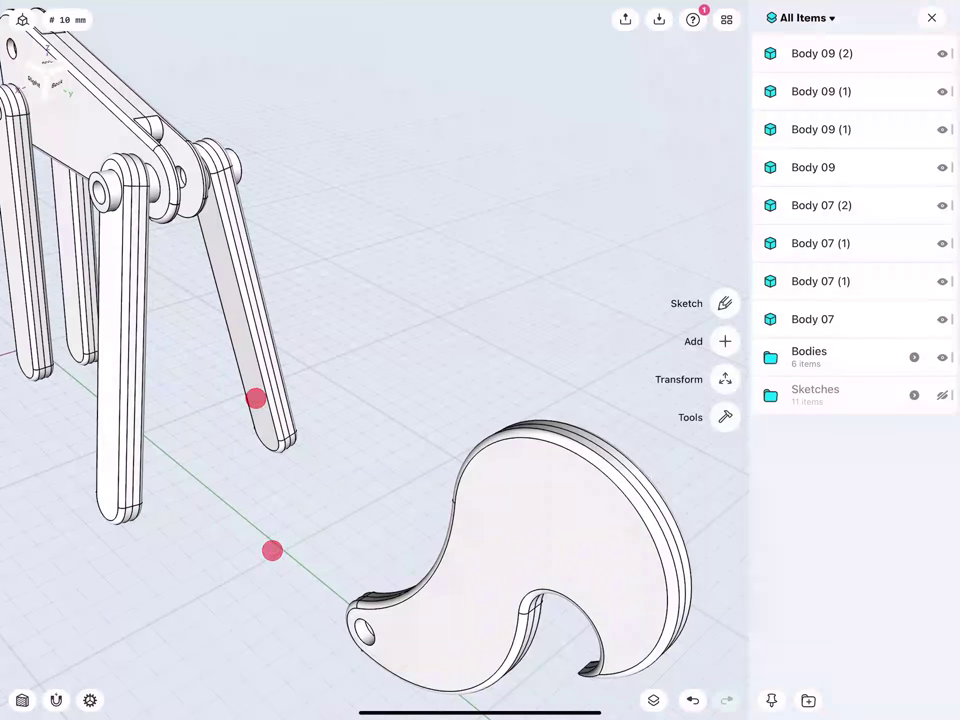
pyautogui.click(398, 621)
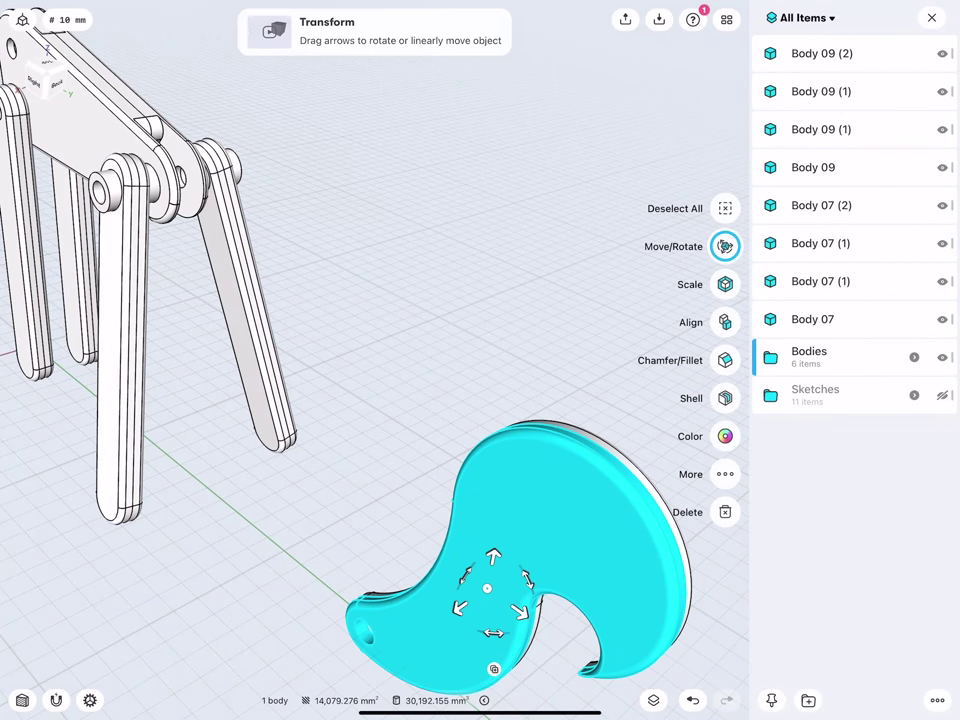
pyautogui.click(931, 18)
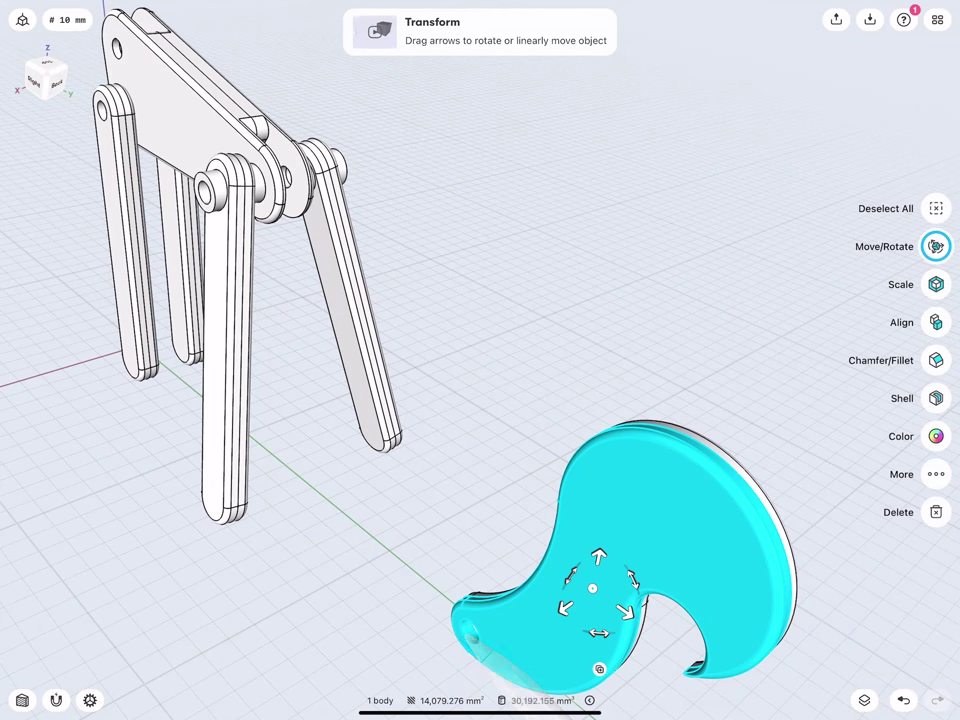
pyautogui.click(936, 322)
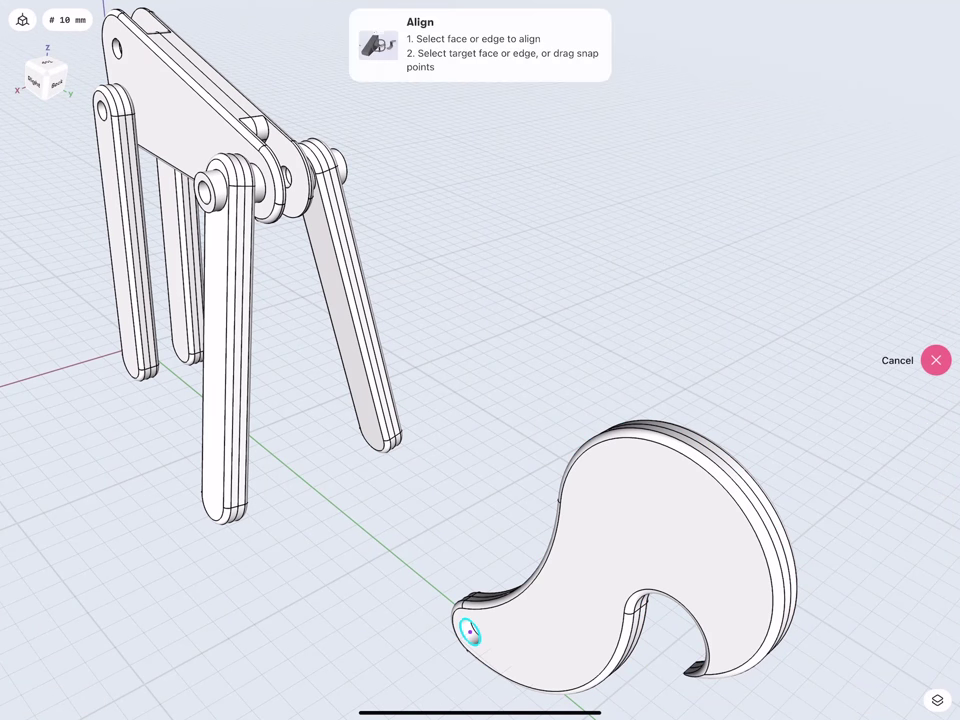
pyautogui.moveTo(469, 632); pyautogui.dragTo(249, 326, button='middle')
pyautogui.moveTo(332, 636)
pyautogui.mouseDown(button='middle')
pyautogui.moveTo(317, 516)
pyautogui.moveTo(232, 305)
pyautogui.moveTo(341, 326)
pyautogui.moveTo(294, 388)
pyautogui.moveTo(214, 386)
pyautogui.moveTo(211, 408)
pyautogui.mouseUp(button='middle')
pyautogui.click(322, 310)
pyautogui.click(936, 341)
# - Align the second tail plate's hole onto the same rear pivot boss
pyautogui.scroll(-5, 350, 470)
pyautogui.moveTo(343, 390); pyautogui.dragTo(246, 330, button='middle')
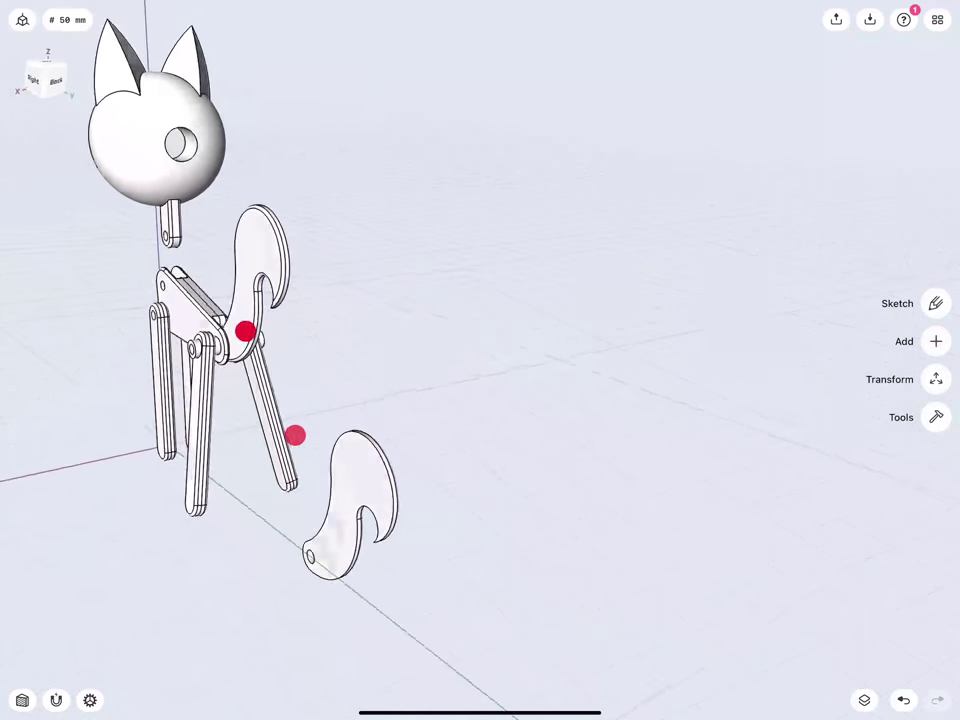
pyautogui.scroll(5, 324, 521)
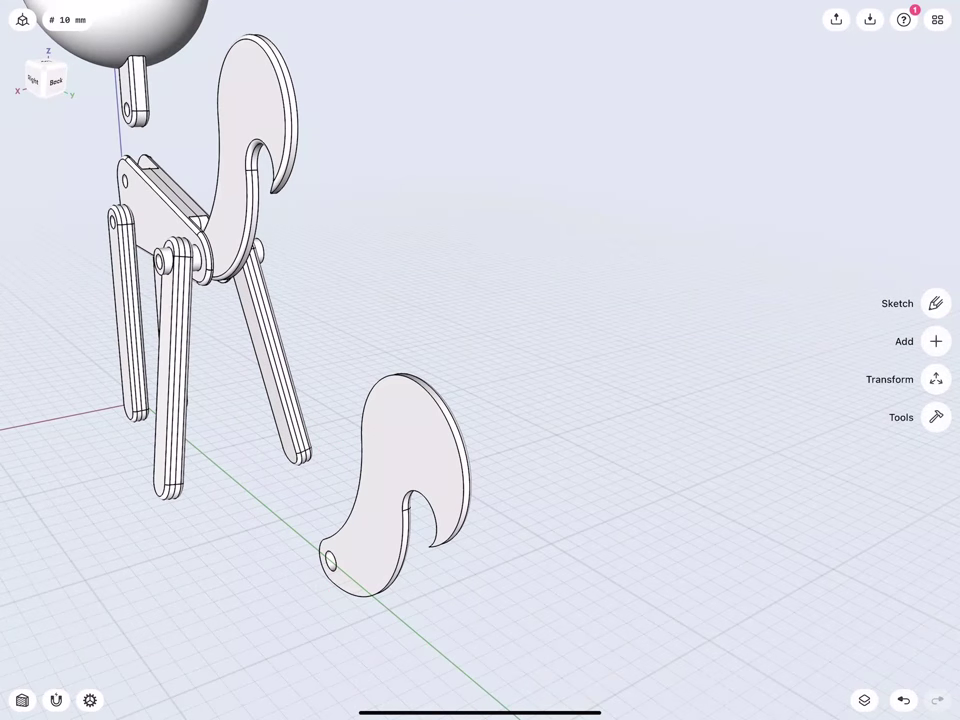
pyautogui.click(360, 550)
pyautogui.click(934, 321)
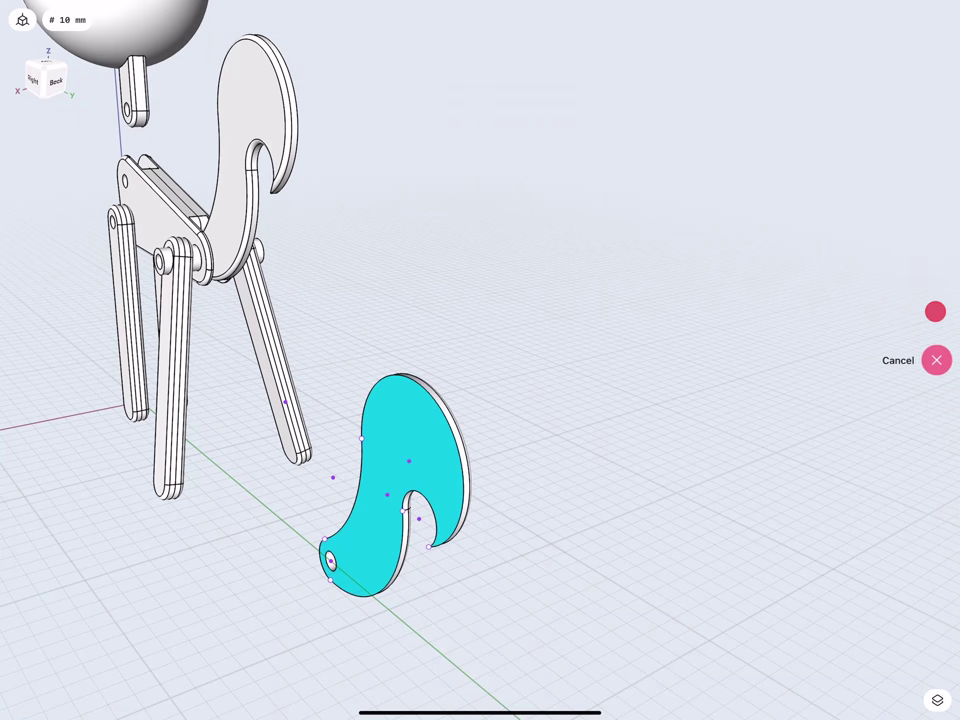
pyautogui.click(330, 552)
pyautogui.scroll(-3, 300, 494)
pyautogui.moveTo(298, 437); pyautogui.dragTo(223, 461, button='middle')
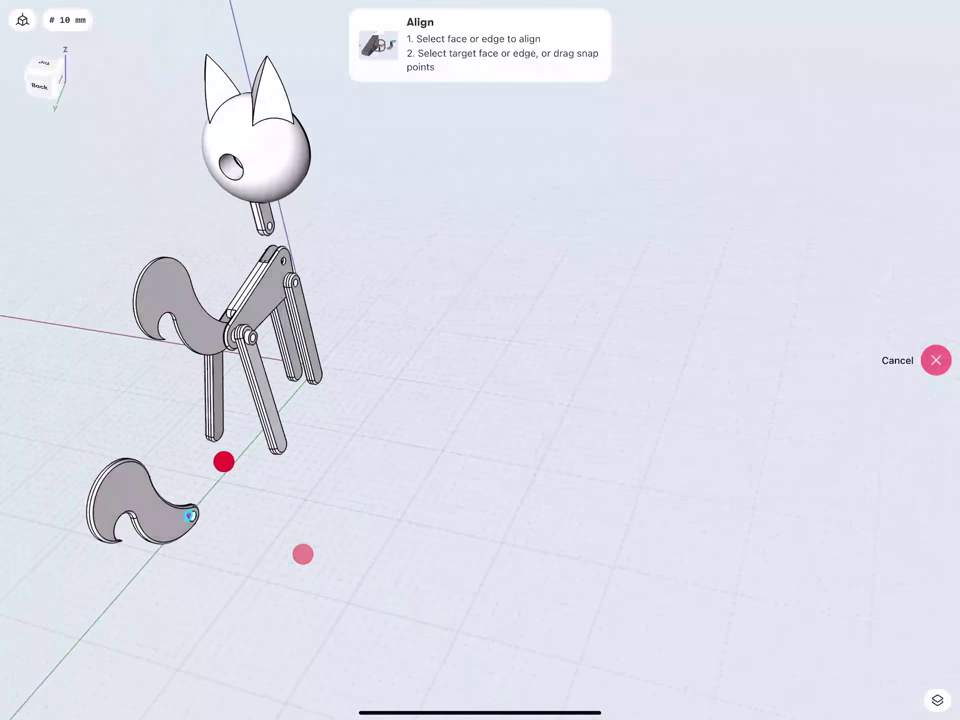
pyautogui.scroll(5, 235, 400)
pyautogui.scroll(3, 249, 448)
pyautogui.scroll(3, 287, 400)
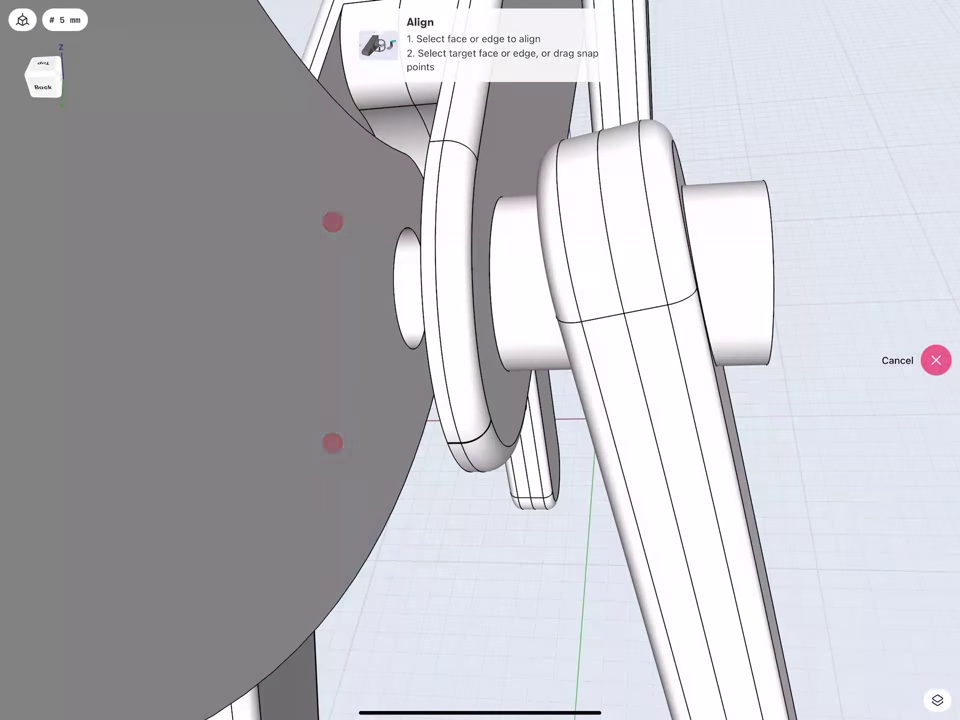
pyautogui.click(405, 283)
pyautogui.scroll(-5, 291, 452)
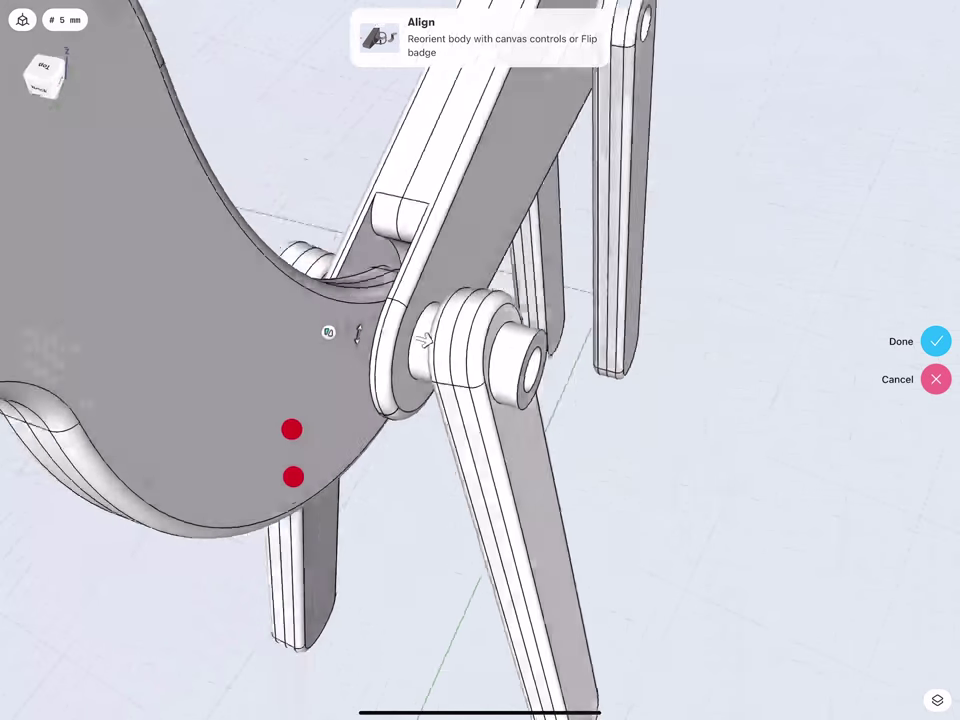
pyautogui.moveTo(291, 452)
pyautogui.mouseDown(button='middle')
pyautogui.moveTo(222, 409)
pyautogui.moveTo(187, 423)
pyautogui.mouseUp(button='middle')
pyautogui.scroll(-3, 222, 409)
pyautogui.scroll(-3, 187, 423)
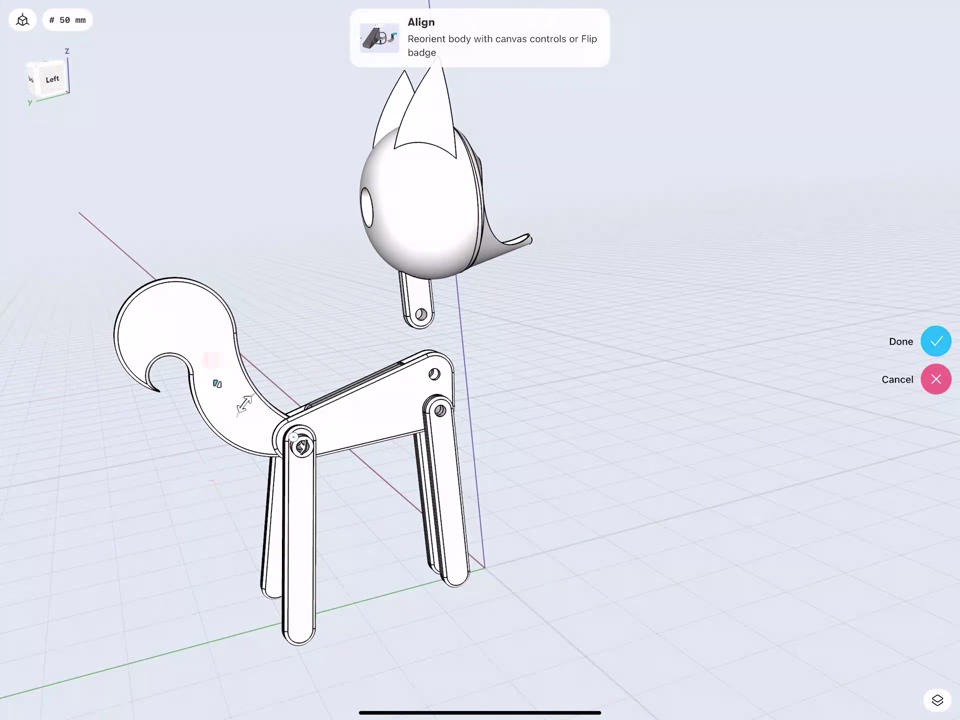
pyautogui.click(936, 341)
pyautogui.scroll(3, 396, 422)
# - Snap the head's neck link hole onto the body bracket's front pivot
pyautogui.moveTo(392, 503); pyautogui.dragTo(386, 477, button='middle')
pyautogui.click(425, 215)
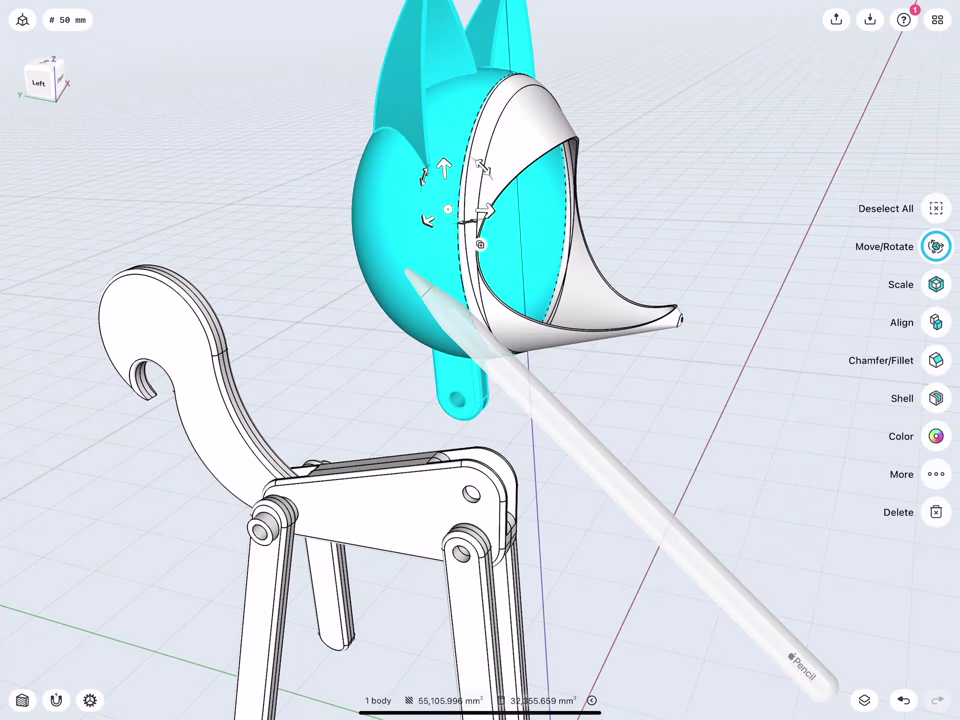
pyautogui.scroll(3, 362, 388)
pyautogui.click(936, 322)
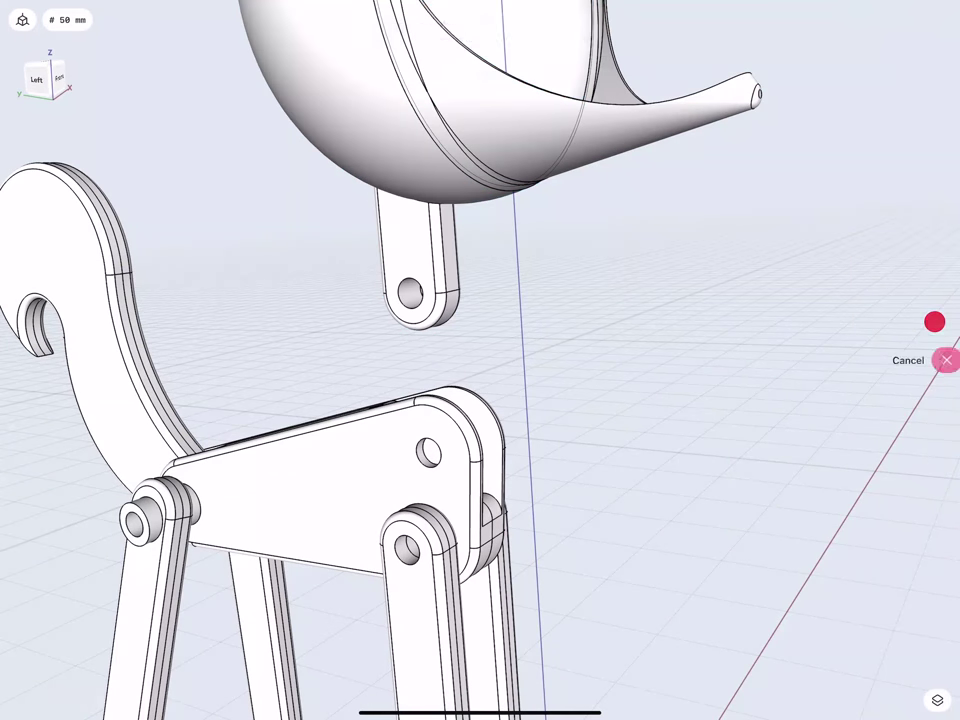
pyautogui.scroll(3, 292, 392)
pyautogui.click(319, 281)
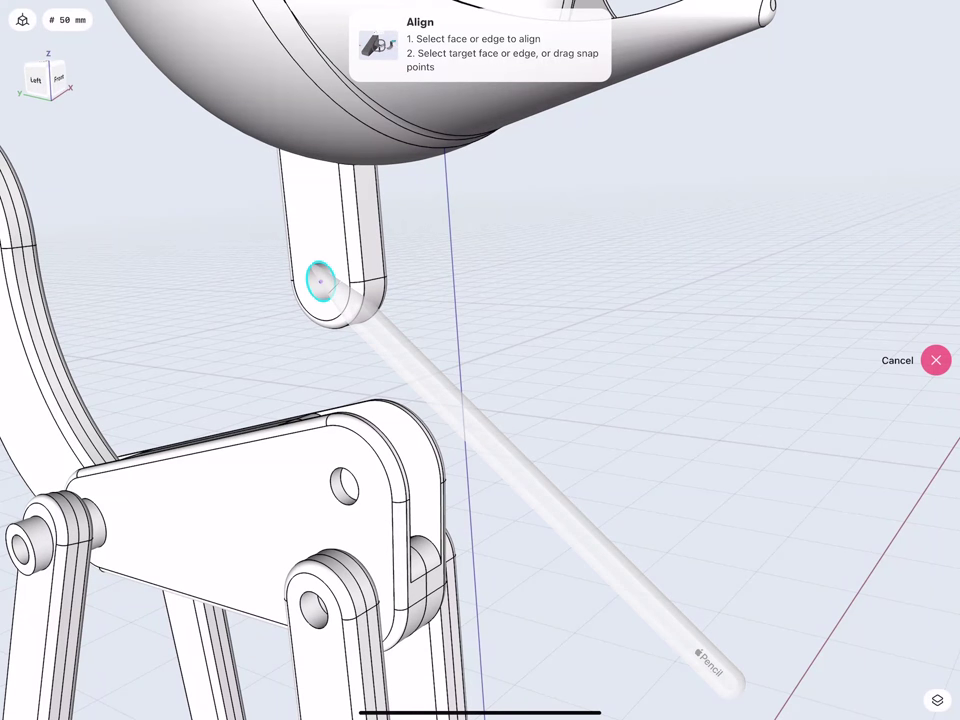
pyautogui.moveTo(285, 471); pyautogui.dragTo(287, 472, button='middle')
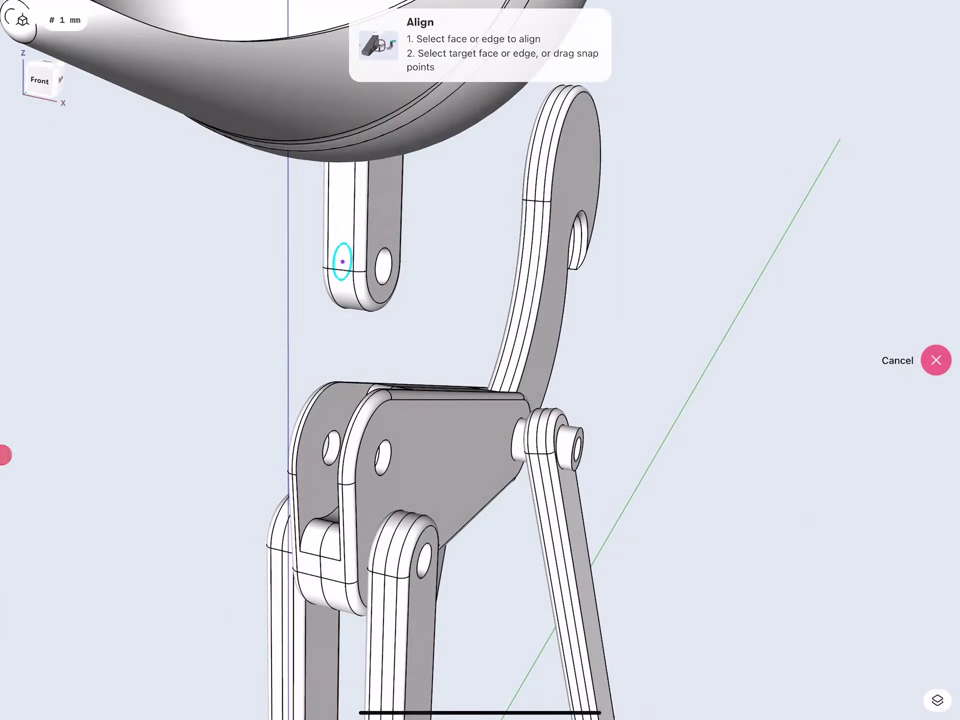
pyautogui.click(331, 447)
pyautogui.moveTo(266, 396); pyautogui.dragTo(334, 341, button='middle')
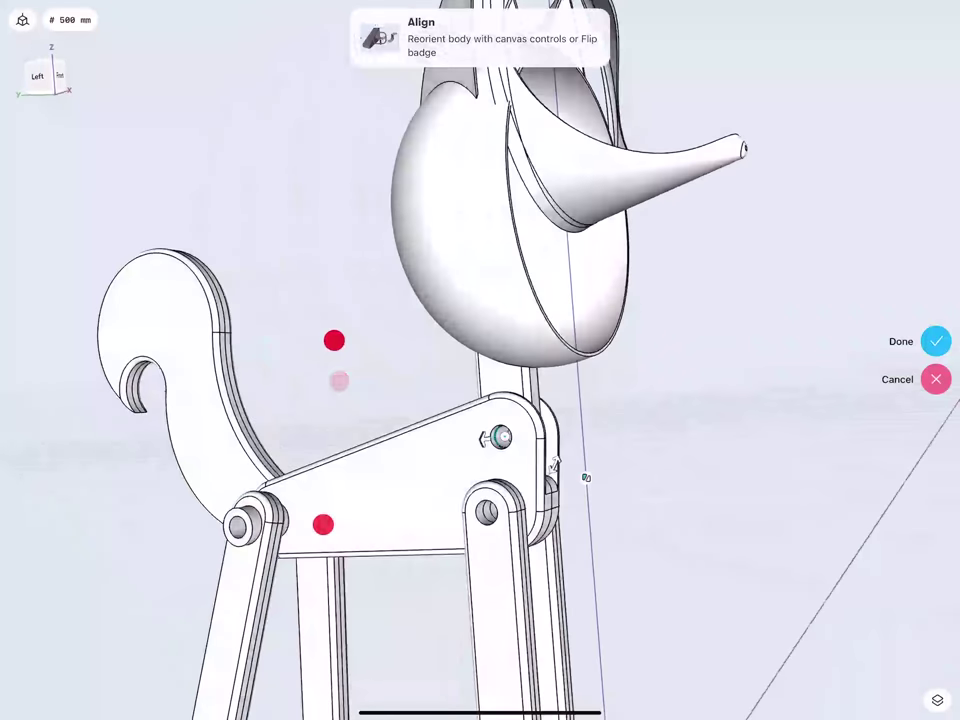
pyautogui.scroll(-3, 320, 440)
pyautogui.moveTo(337, 312)
pyautogui.mouseDown(button='middle')
pyautogui.moveTo(366, 312)
pyautogui.moveTo(258, 320)
pyautogui.mouseUp(button='middle')
pyautogui.click(936, 341)
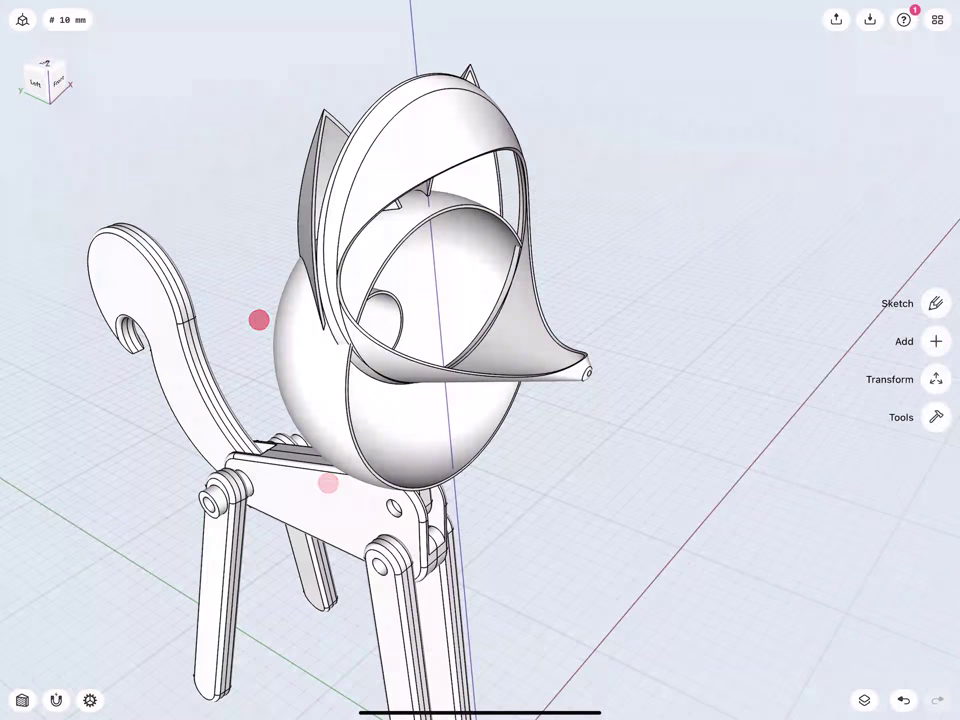
# - Seat the snout shell's rim onto the head's front edge
pyautogui.click(450, 193)
pyautogui.click(936, 321)
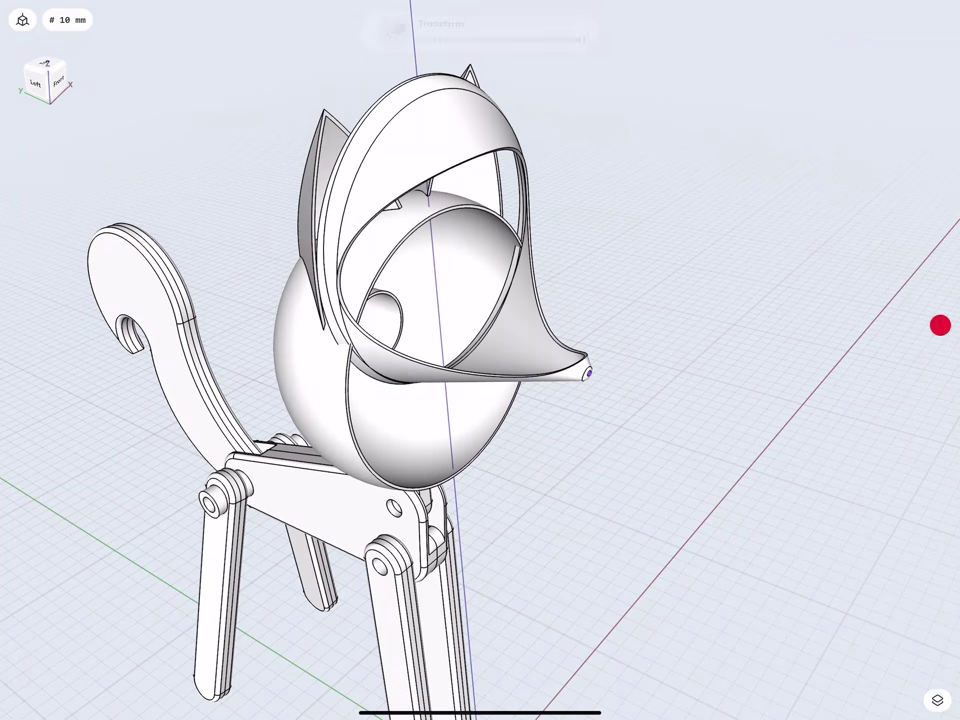
pyautogui.scroll(5, 340, 320)
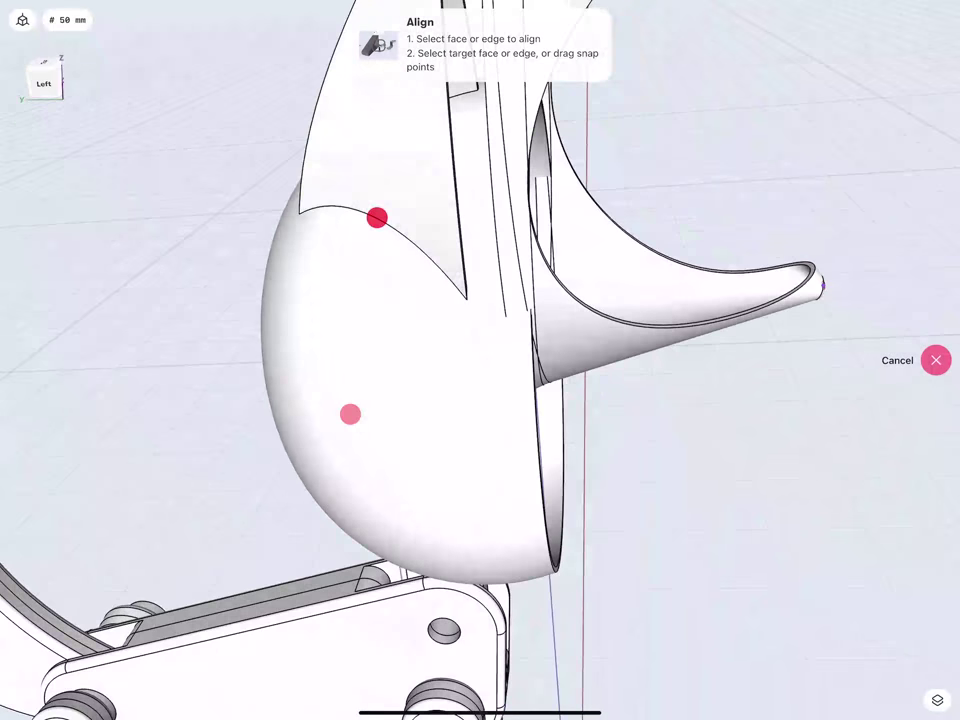
pyautogui.click(508, 288)
pyautogui.moveTo(468, 434); pyautogui.dragTo(380, 377, button='middle')
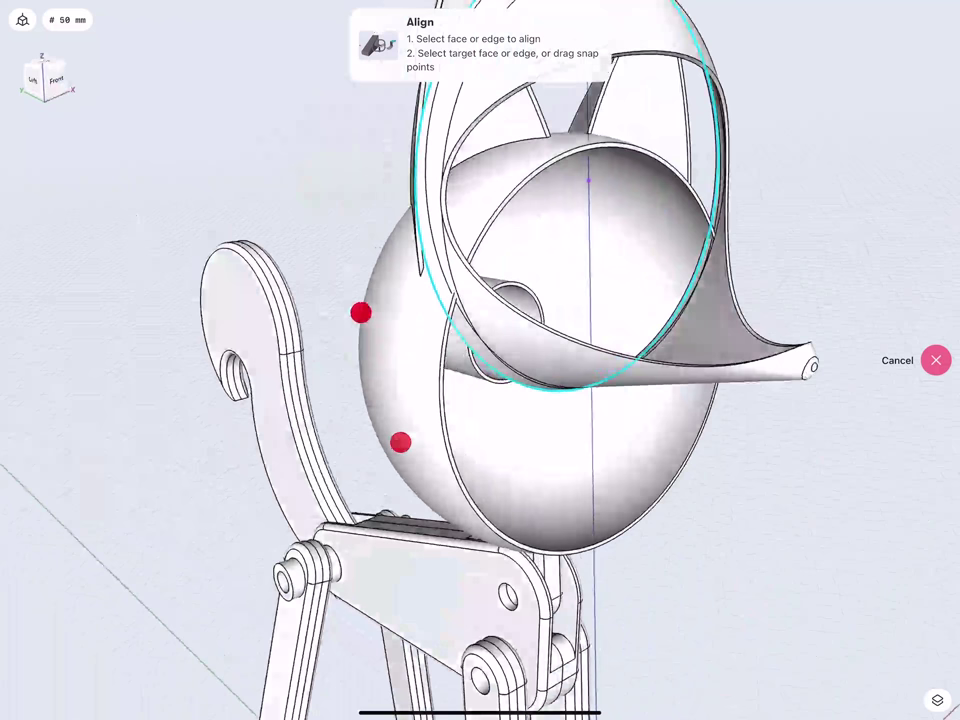
pyautogui.moveTo(361, 313); pyautogui.dragTo(300, 300, button='middle')
pyautogui.click(462, 490)
pyautogui.scroll(-5, 378, 440)
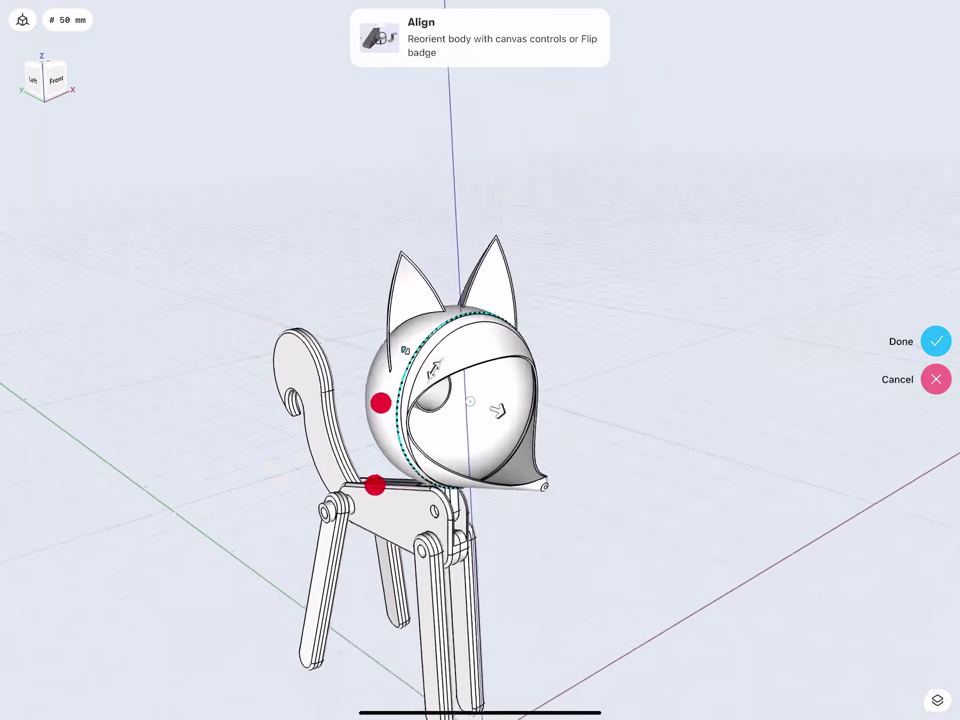
pyautogui.moveTo(379, 400); pyautogui.dragTo(432, 390, button='middle')
pyautogui.scroll(5, 333, 443)
pyautogui.click(938, 343)
pyautogui.scroll(-5, 333, 445)
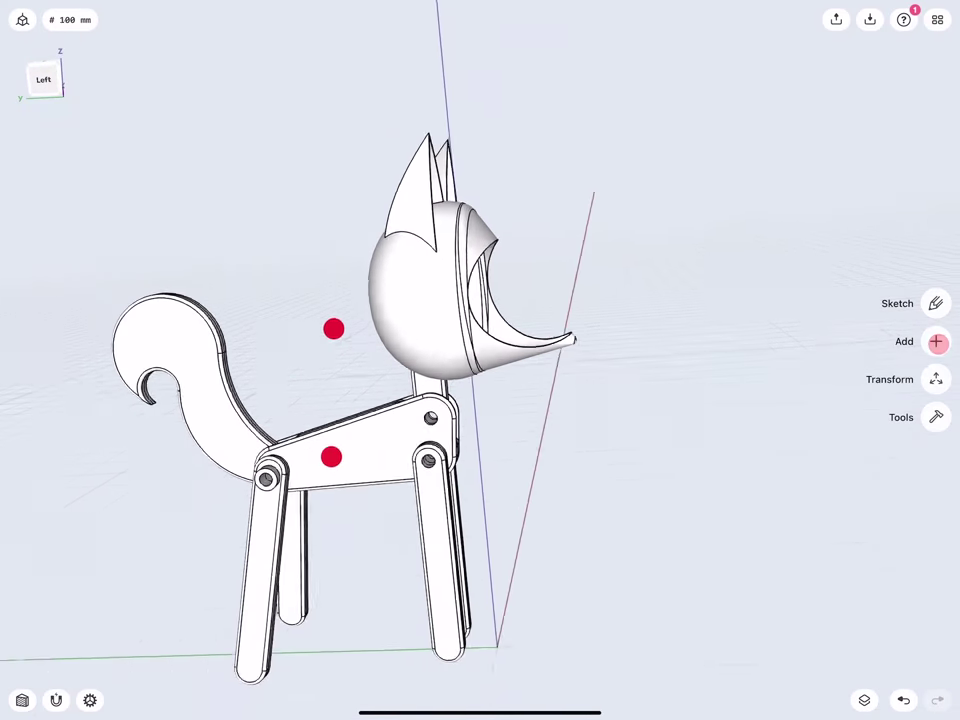
pyautogui.moveTo(332, 391); pyautogui.dragTo(320, 357, button='middle')
pyautogui.moveTo(270, 425); pyautogui.dragTo(340, 430, button='middle')
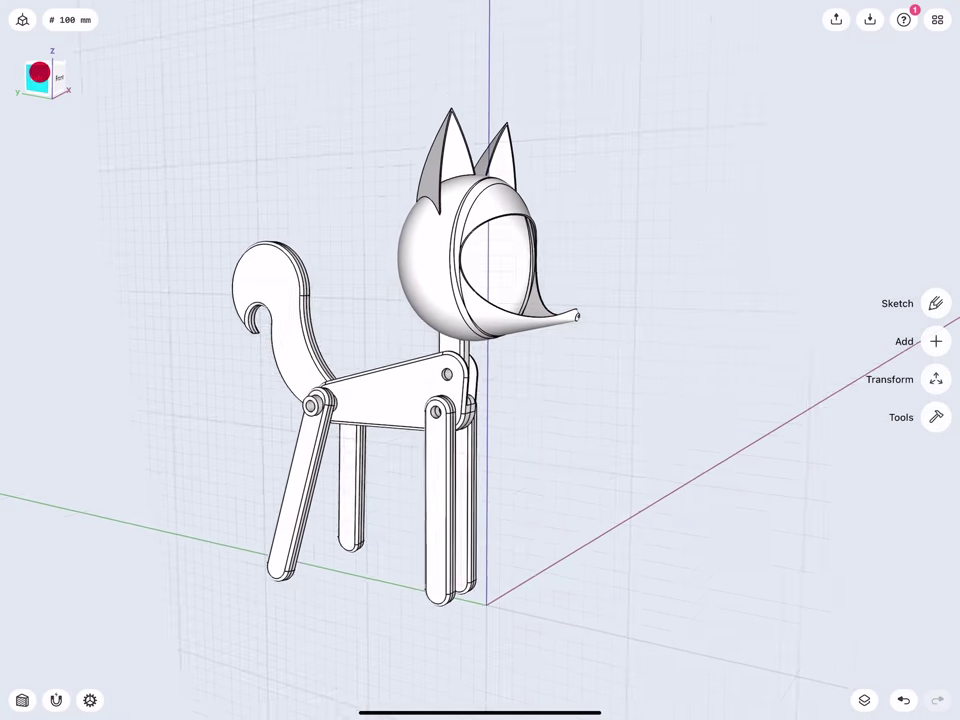
# - In a 3D perspective view, move the Body 07 and Body 09 leg rows into the Bodies folder
pyautogui.scroll(5, 380, 430)
pyautogui.moveTo(409, 212)
pyautogui.keyDown('shift'); pyautogui.mouseDown(button='middle')
pyautogui.moveTo(362, 347)
pyautogui.moveTo(291, 356)
pyautogui.moveTo(257, 378)
pyautogui.mouseUp(button='middle'); pyautogui.keyUp('shift')
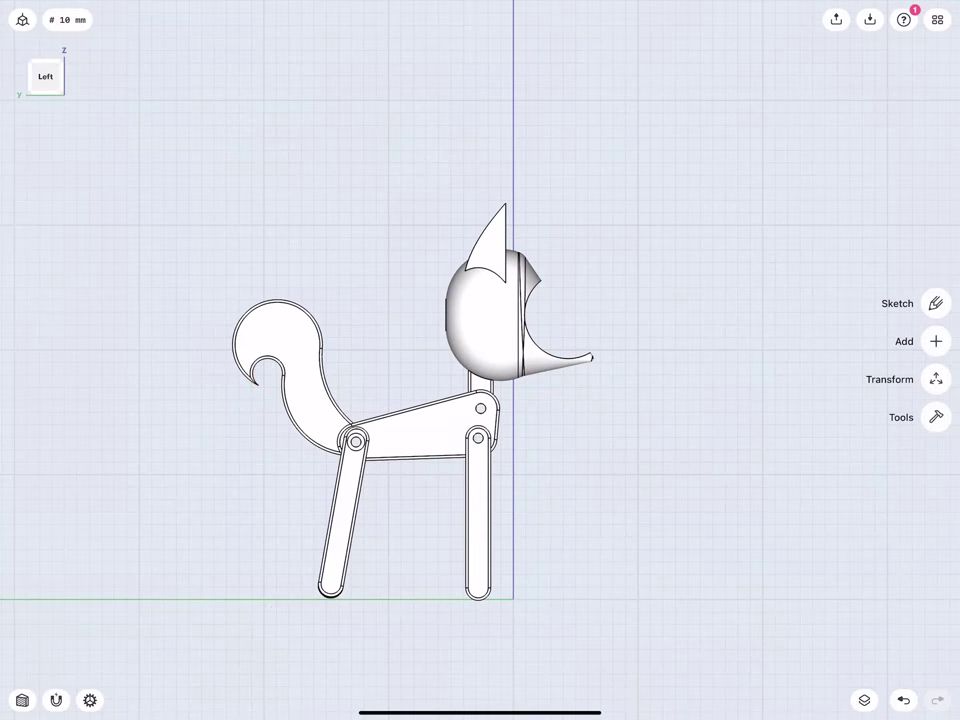
pyautogui.click(44, 78)
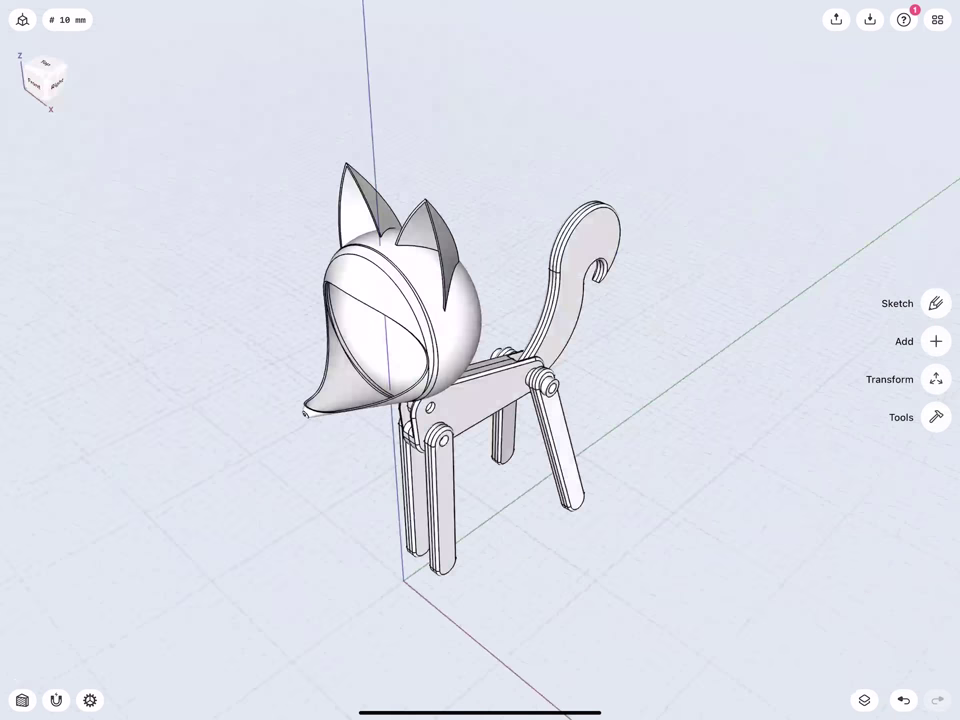
pyautogui.click(865, 700)
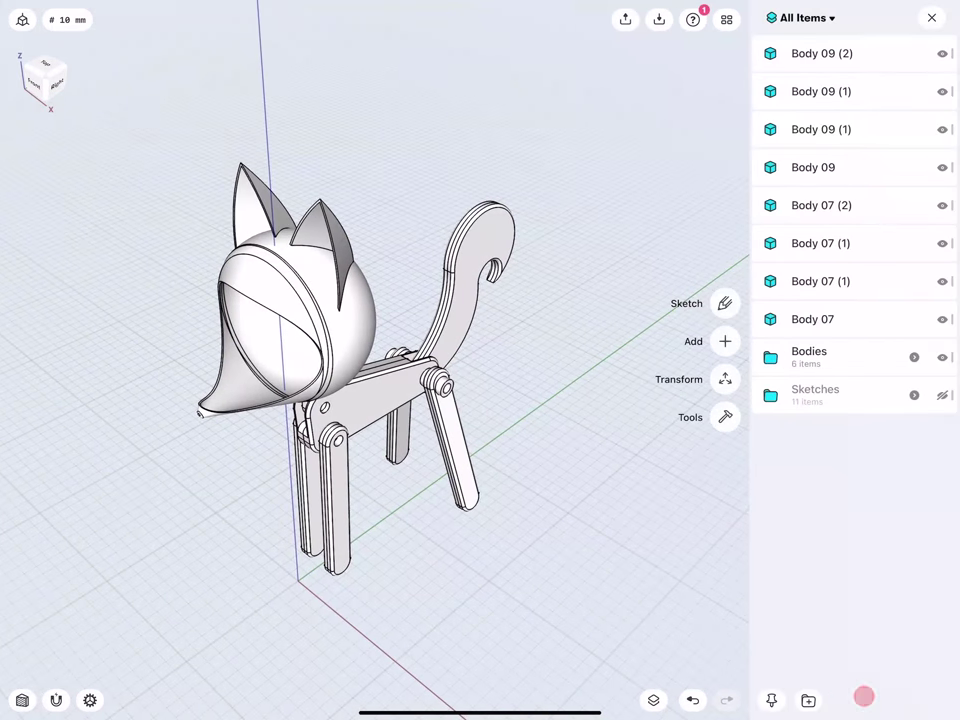
pyautogui.click(850, 319)
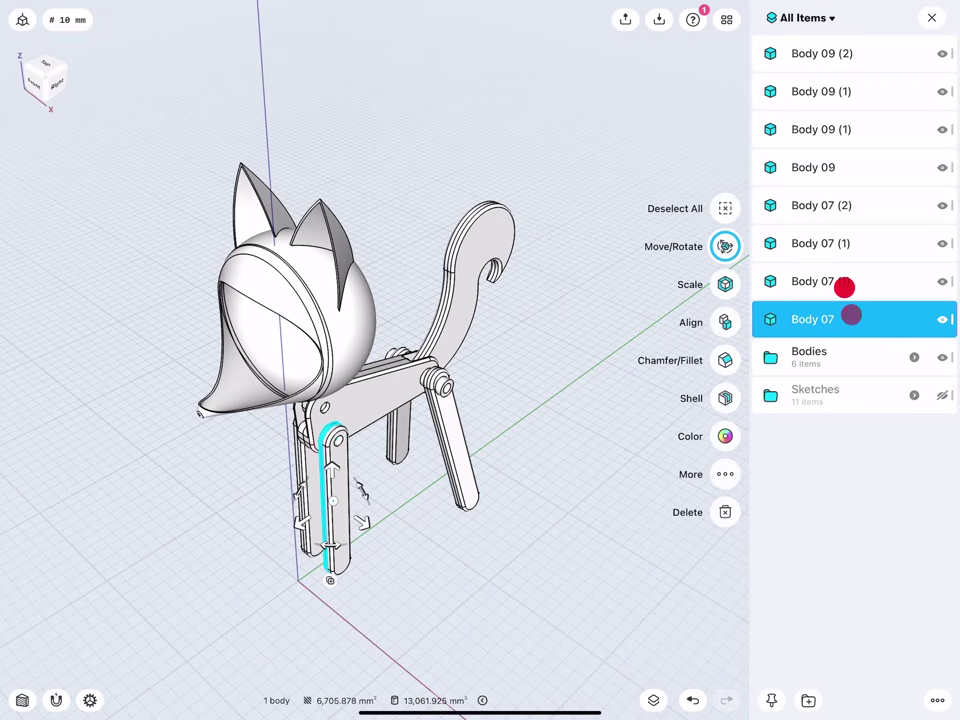
pyautogui.click(845, 283)
pyautogui.click(843, 243)
pyautogui.click(840, 167)
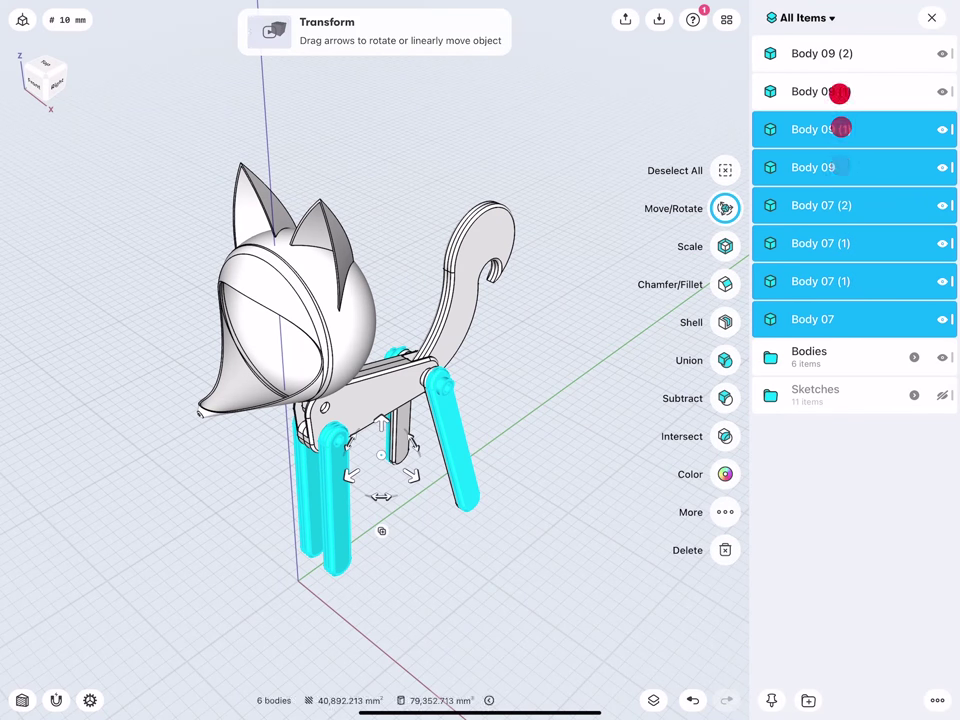
pyautogui.moveTo(840, 314)
pyautogui.mouseDown()
pyautogui.moveTo(835, 354)
pyautogui.moveTo(830, 312)
pyautogui.mouseUp()
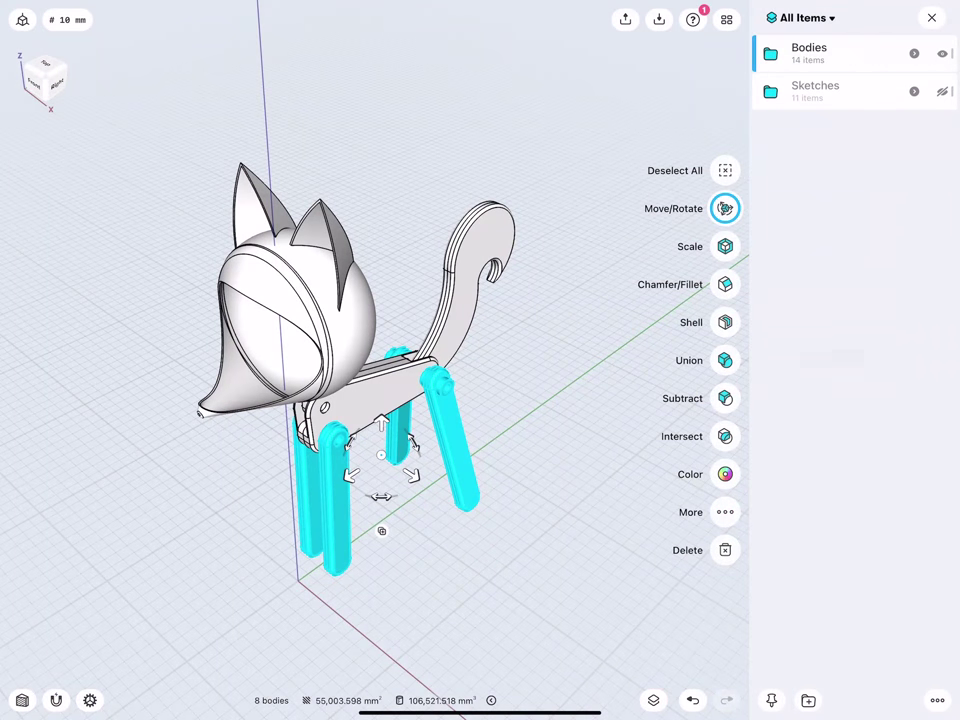
pyautogui.click(345, 495)
pyautogui.click(766, 19)
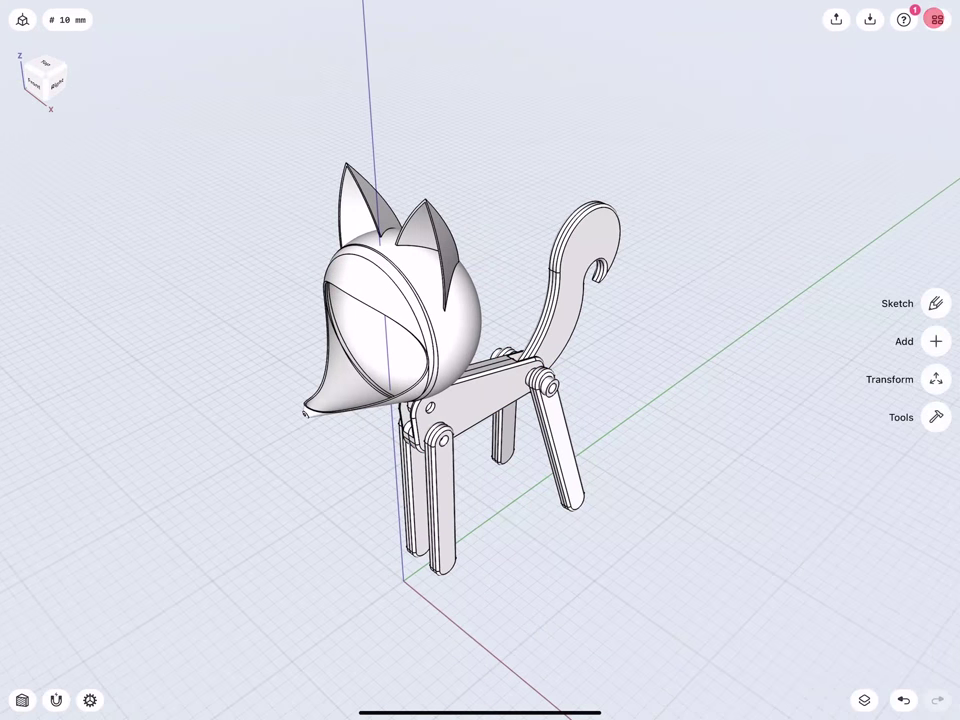